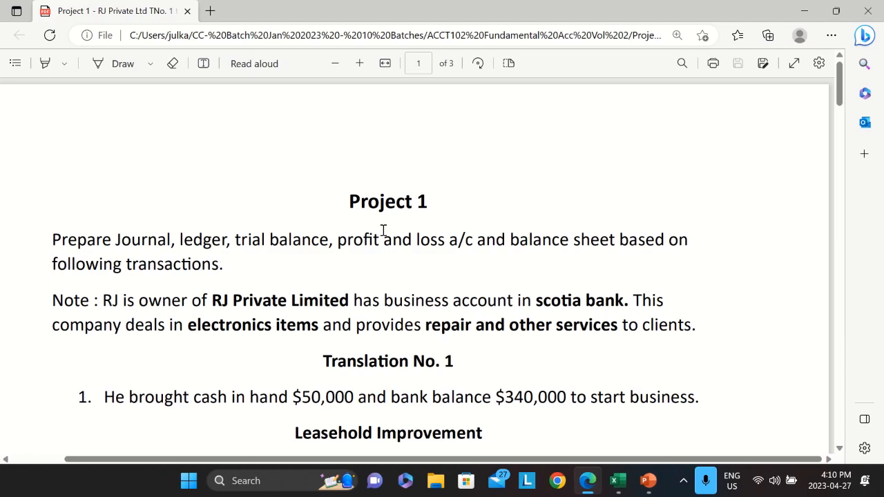
# Examine the Project 1 brief in the PDF, including its transaction list, the company and bank note, and transaction 1.
pyautogui.scroll(-3, 370, 373)
pyautogui.scroll(-20, 150, 347)
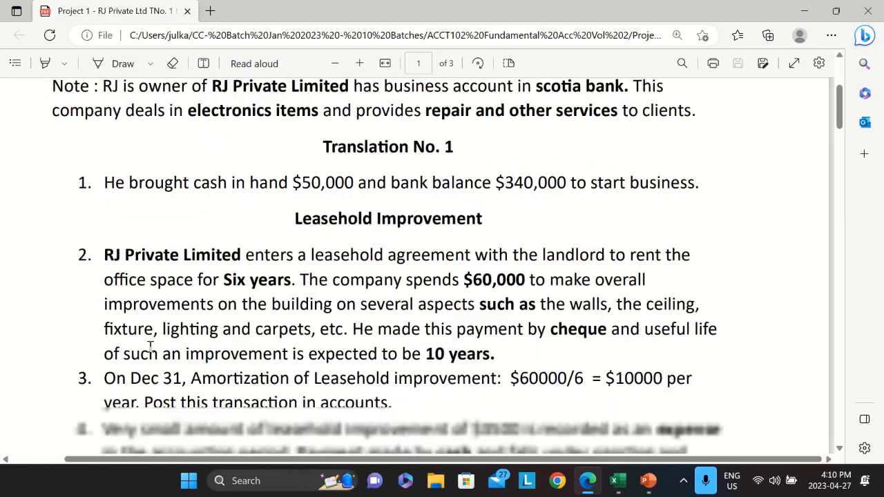
pyautogui.scroll(-20, 149, 346)
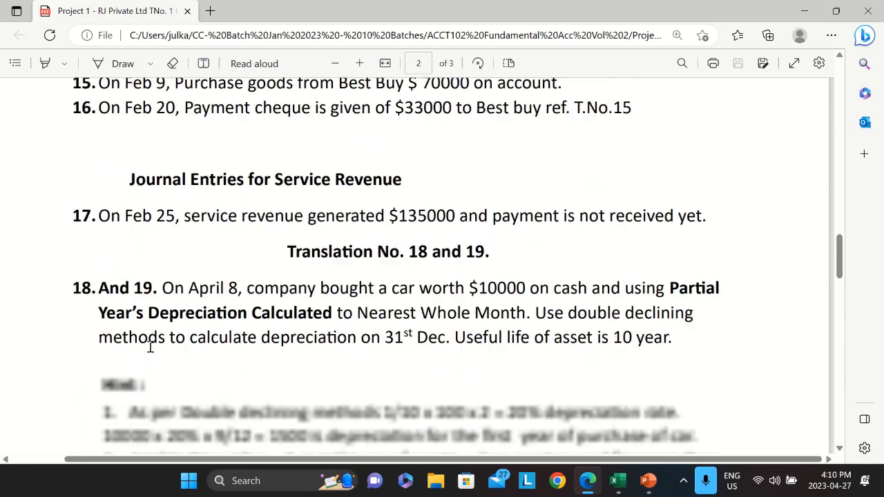
pyautogui.scroll(-5, 150, 346)
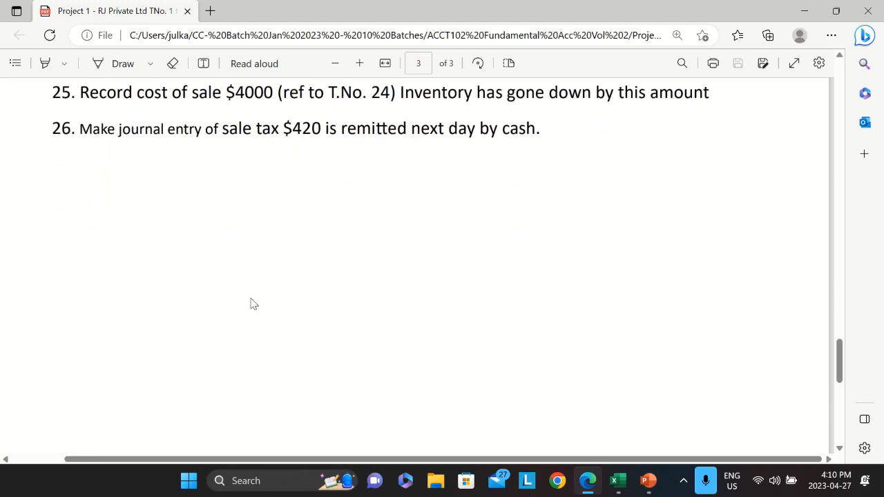
pyautogui.scroll(1, 248, 293)
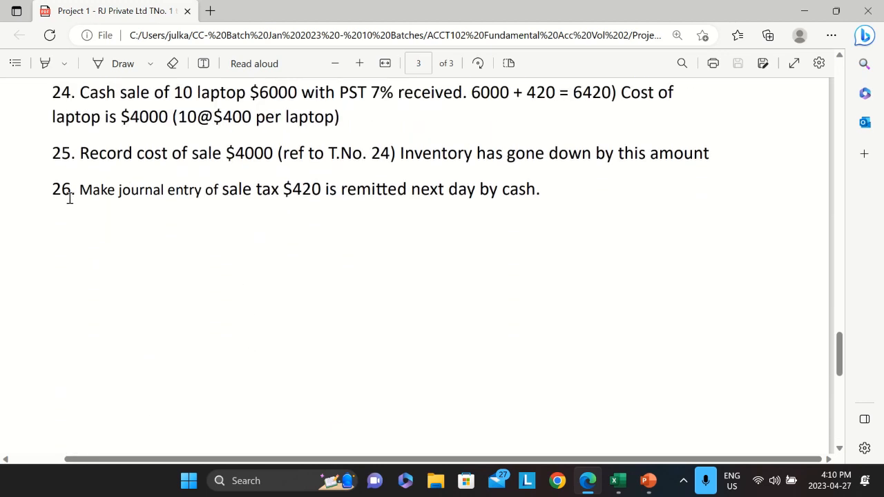
pyautogui.scroll(20, 453, 339)
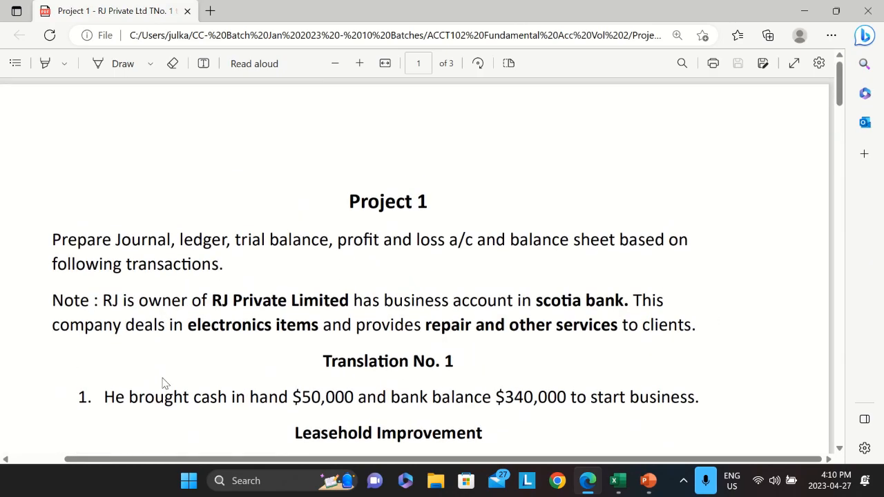
pyautogui.scroll(-2, 164, 382)
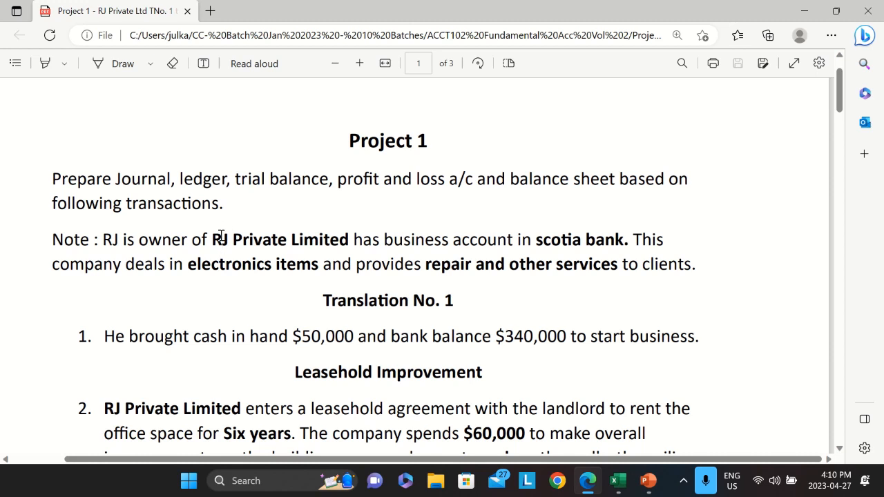
pyautogui.moveTo(212, 239); pyautogui.dragTo(488, 242)
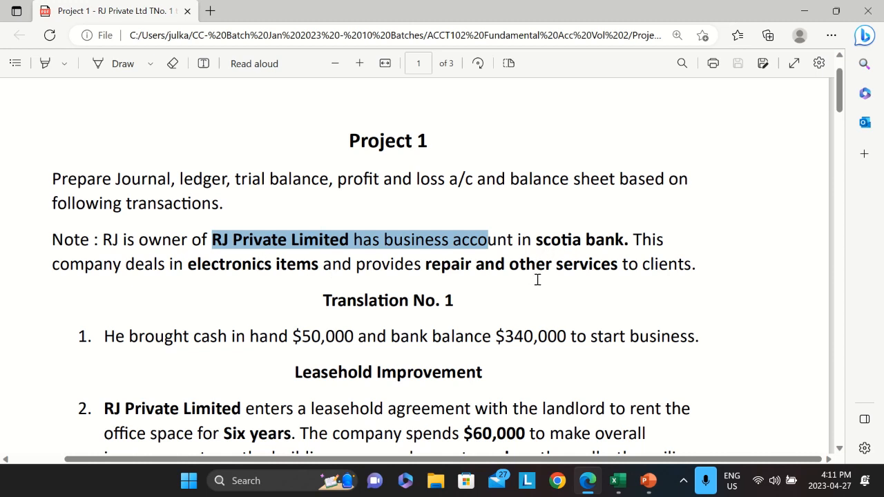
pyautogui.moveTo(536, 240); pyautogui.dragTo(620, 241)
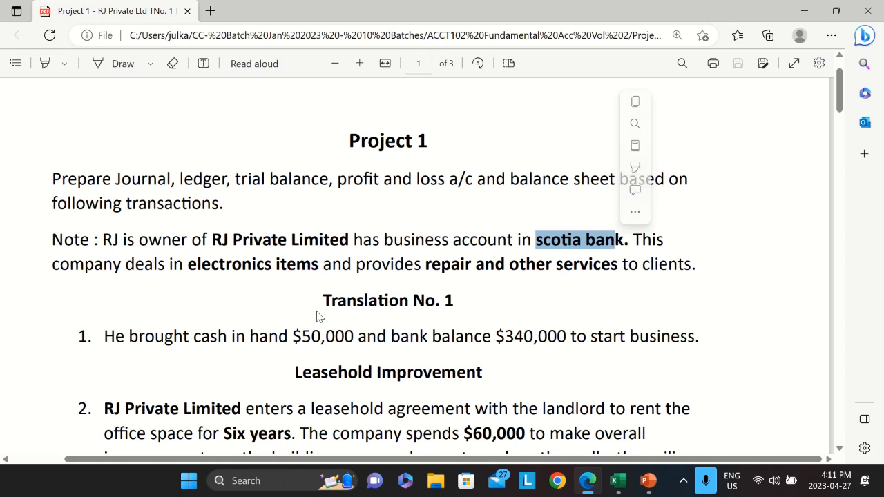
pyautogui.click(213, 298)
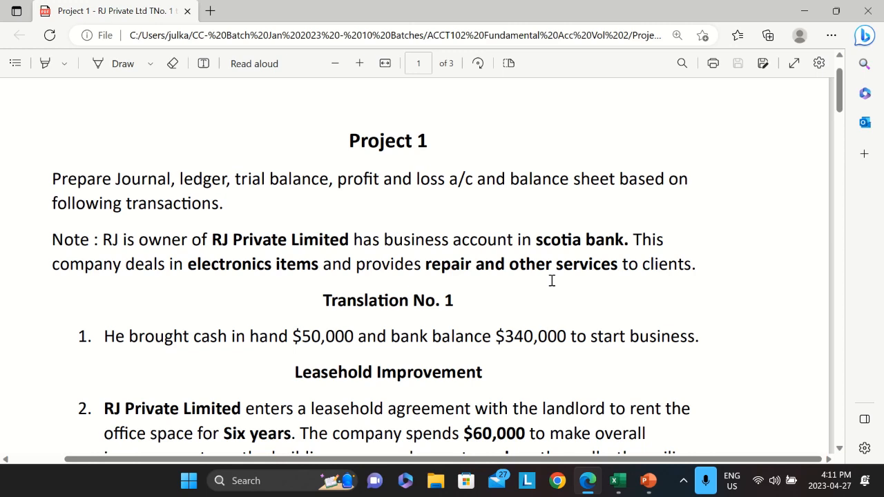
# Switch to the Excel solution workbook and enter Cash A/c with a debit of 50000 as transaction 1's first line in the Journal.
pyautogui.hotkey('alt', 'Tab')
pyautogui.click(187, 181)
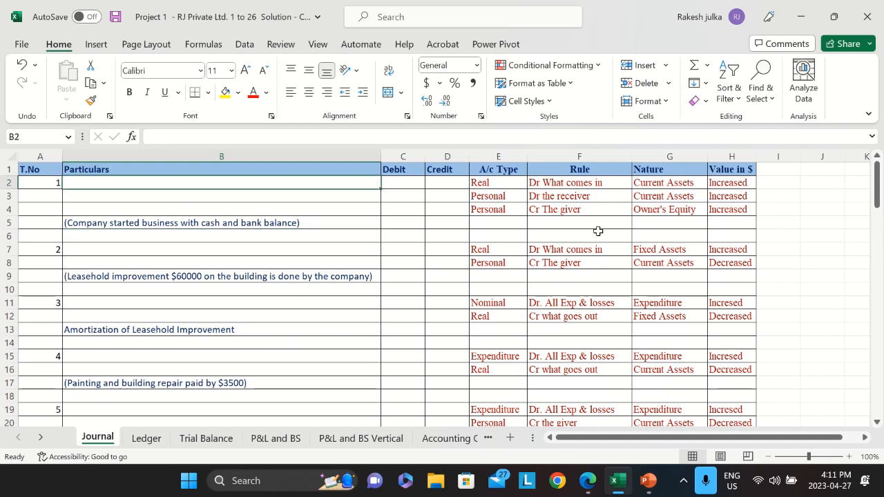
pyautogui.write('Cash')
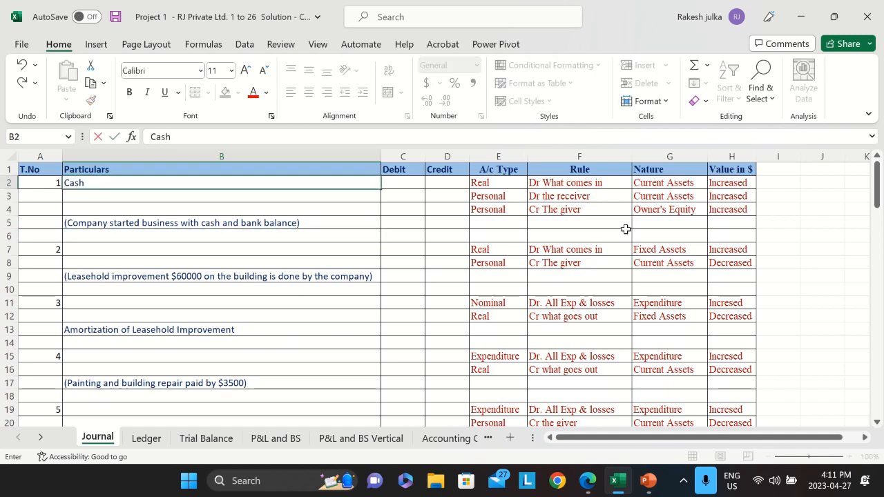
pyautogui.hotkey('shift', 'Right')
pyautogui.write('A')
pyautogui.press('BackSpace')
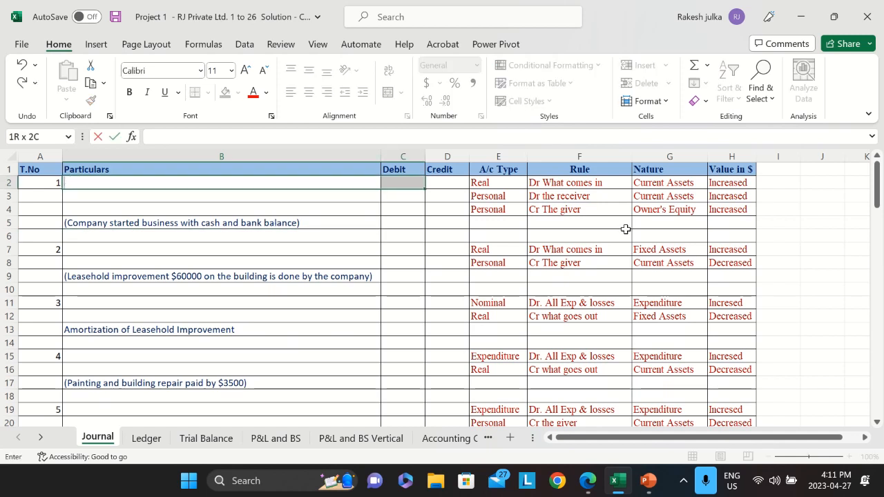
pyautogui.write('Cash A/c')
pyautogui.press('Return')
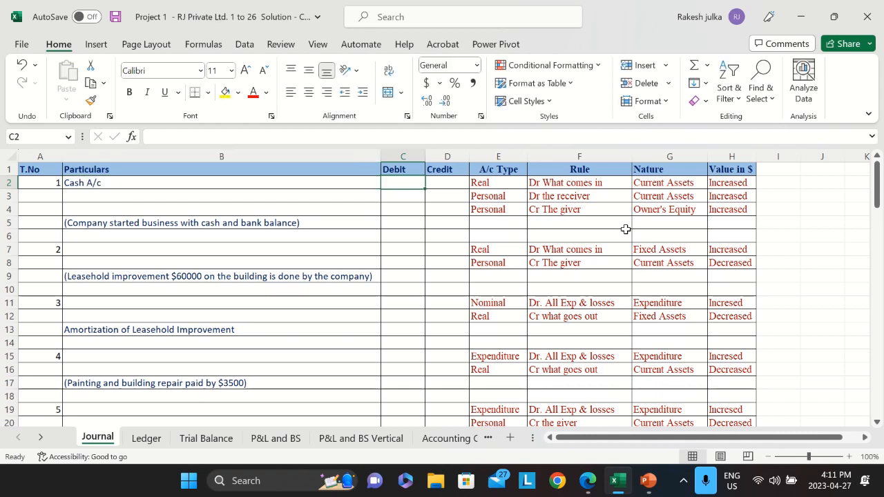
pyautogui.write('50000')
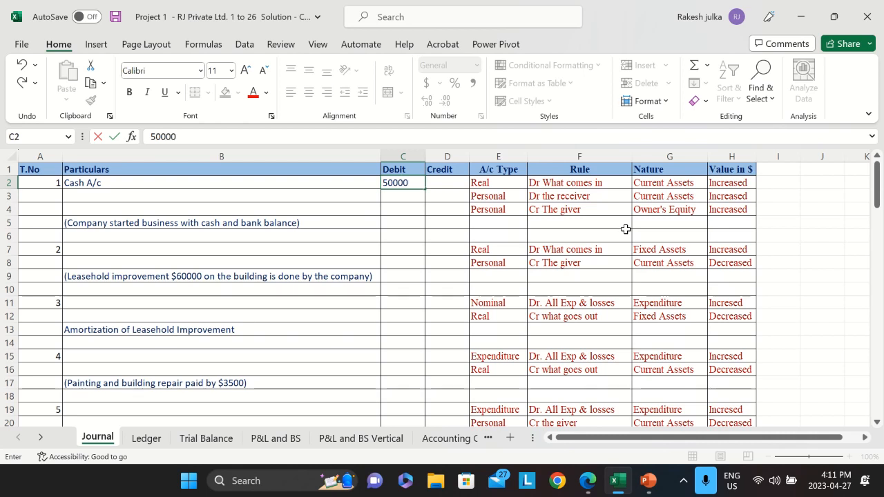
pyautogui.press('Return')
pyautogui.press('Left')
pyautogui.write('To')
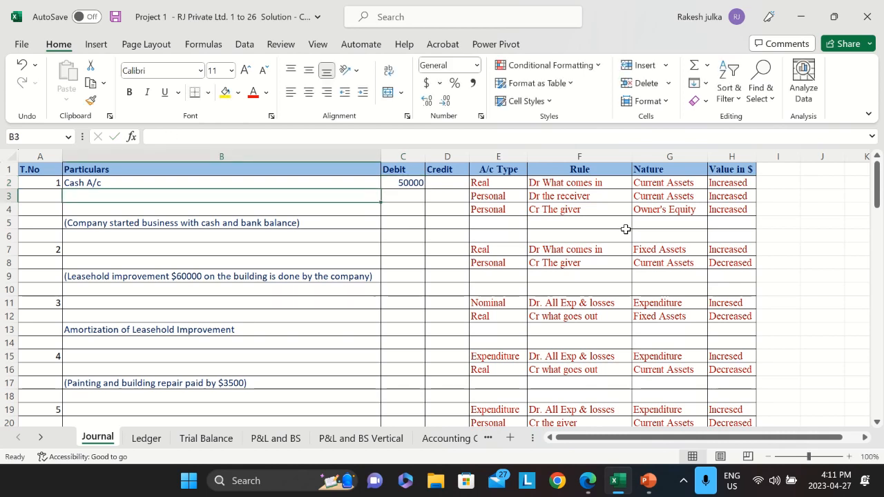
pyautogui.write(' Sc')
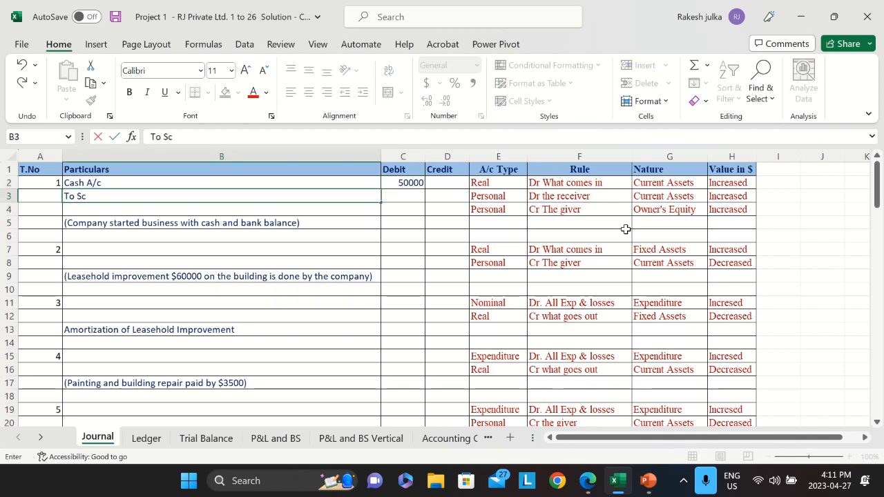
pyautogui.write('otia Bank')
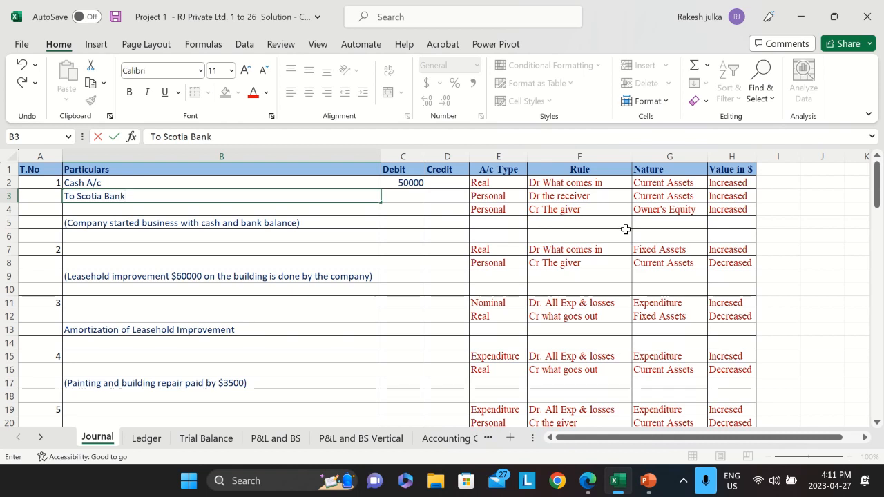
pyautogui.press('Tab')
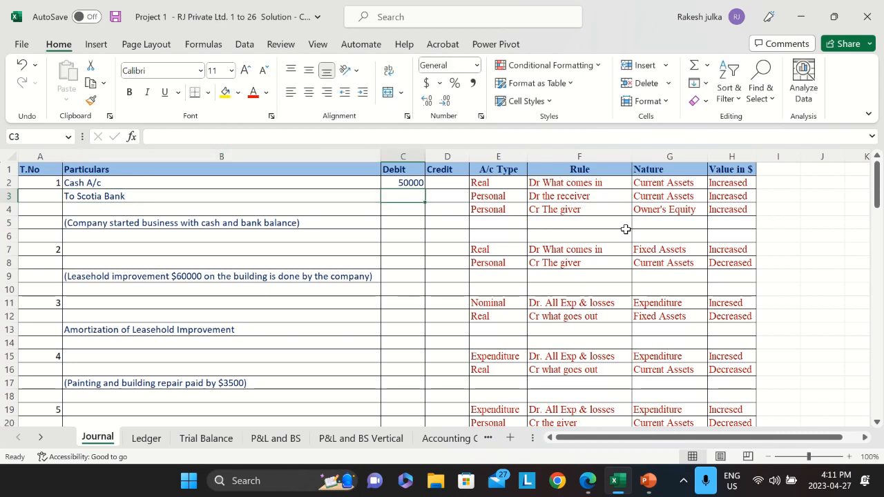
pyautogui.press('Left')
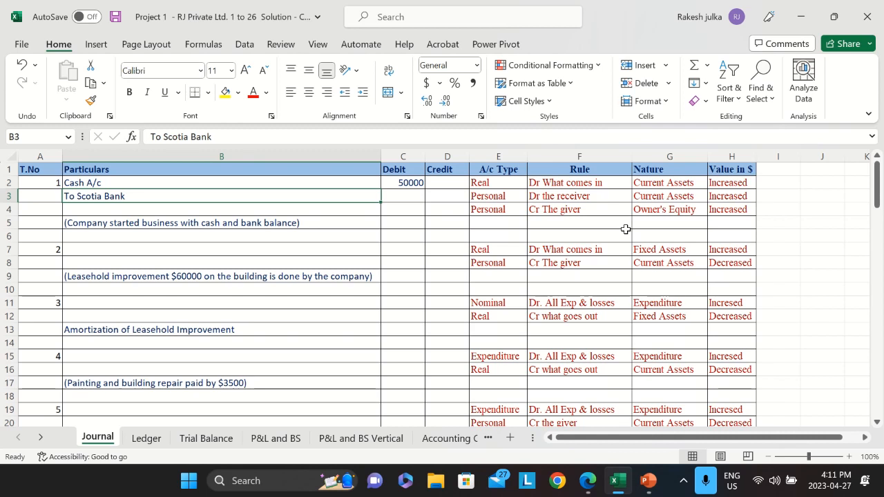
# Enter Scotia Bank A/c as transaction 1's second line in row 3, with a debit of 340000 taken from the project PDF.
pyautogui.write('Sc')
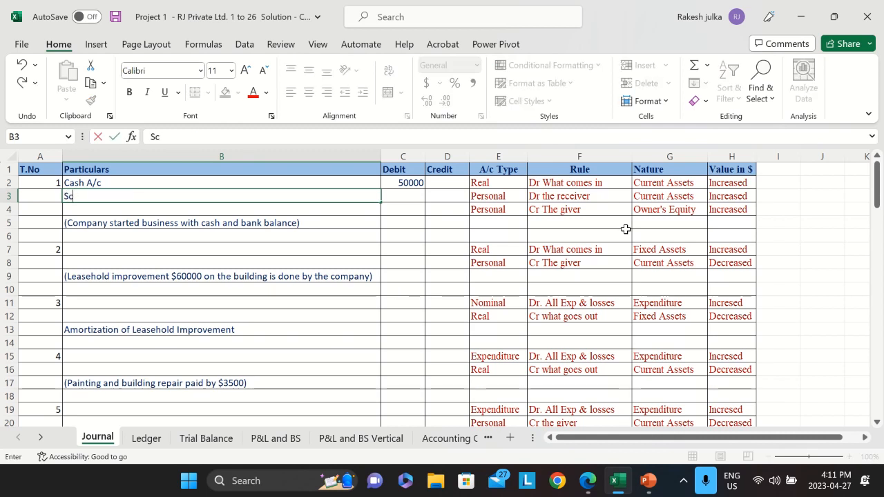
pyautogui.write('totia Bank A/c')
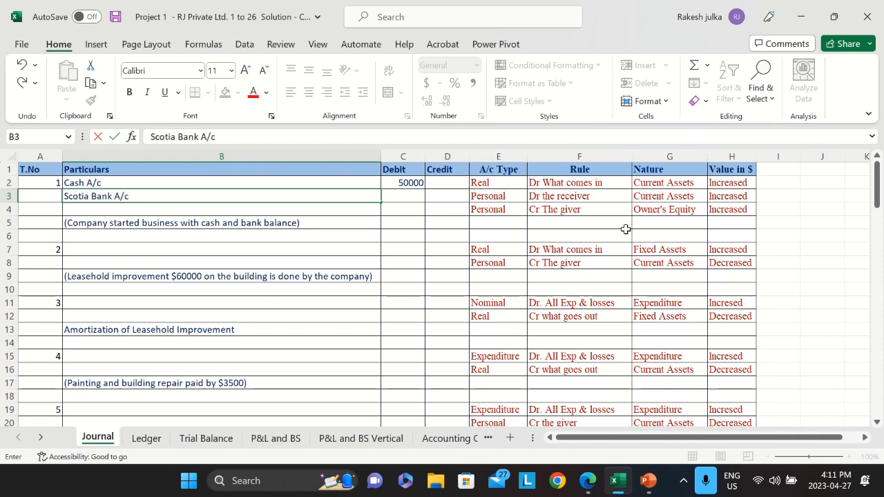
pyautogui.press('Tab')
pyautogui.hotkey('alt', 'Tab')
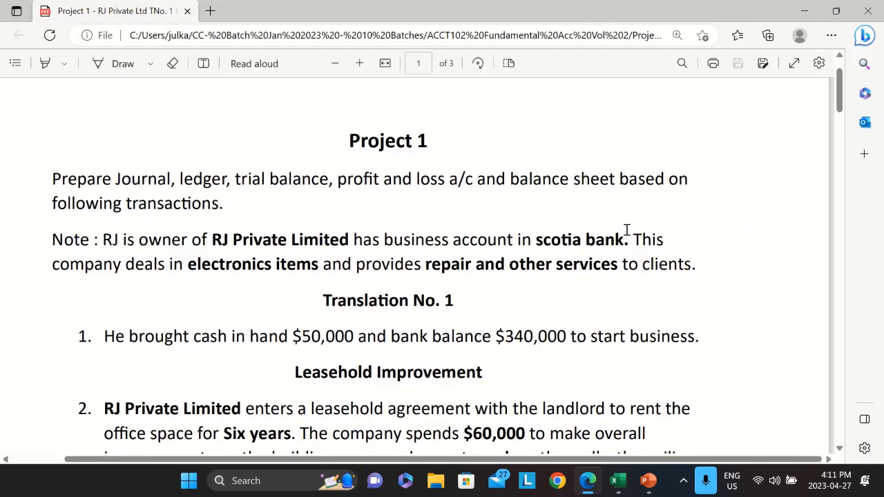
pyautogui.hotkey('alt', 'Tab')
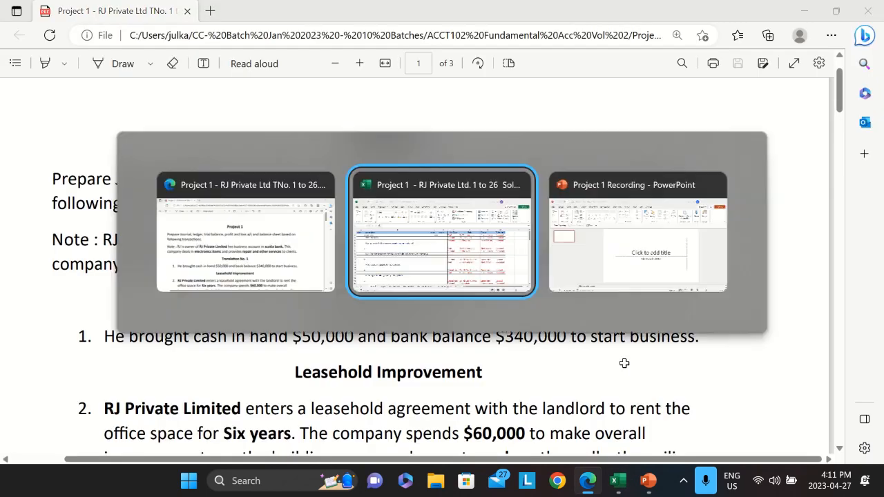
pyautogui.write('34')
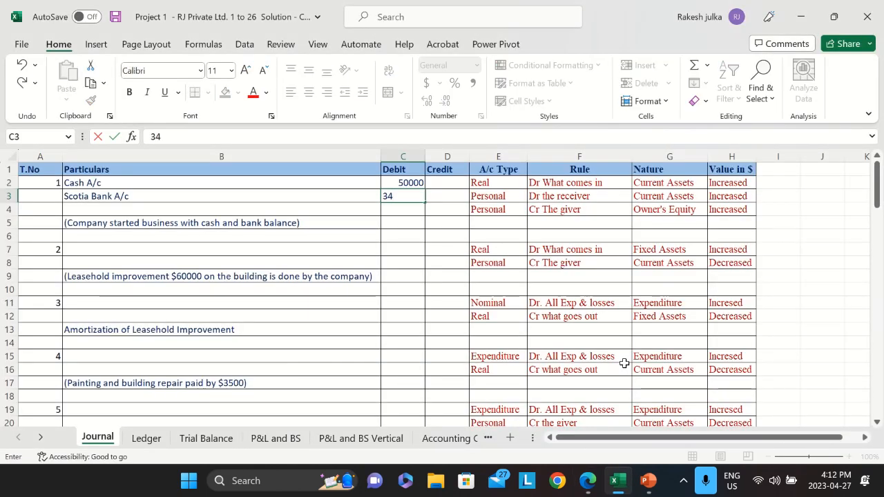
pyautogui.write('0000')
pyautogui.press('Return')
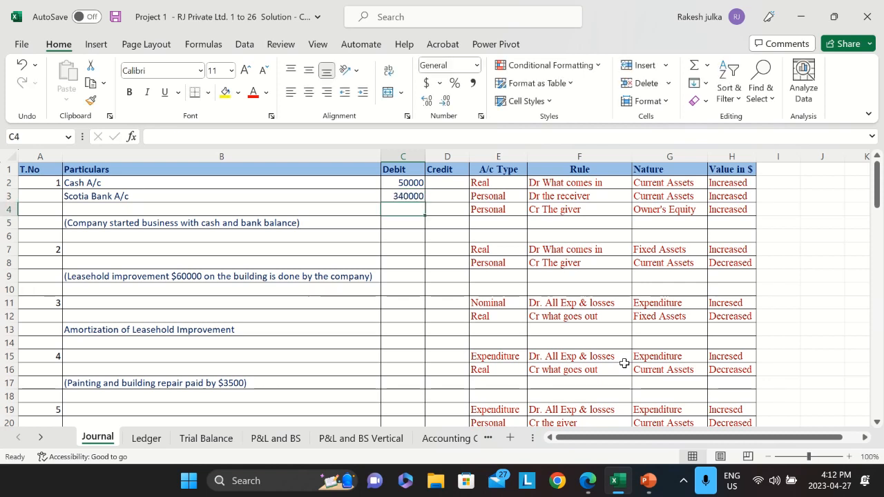
# Enter To Rj's Capital A/c in row 4 of the Journal with a credit of 390000.
pyautogui.press('Left')
pyautogui.write('To')
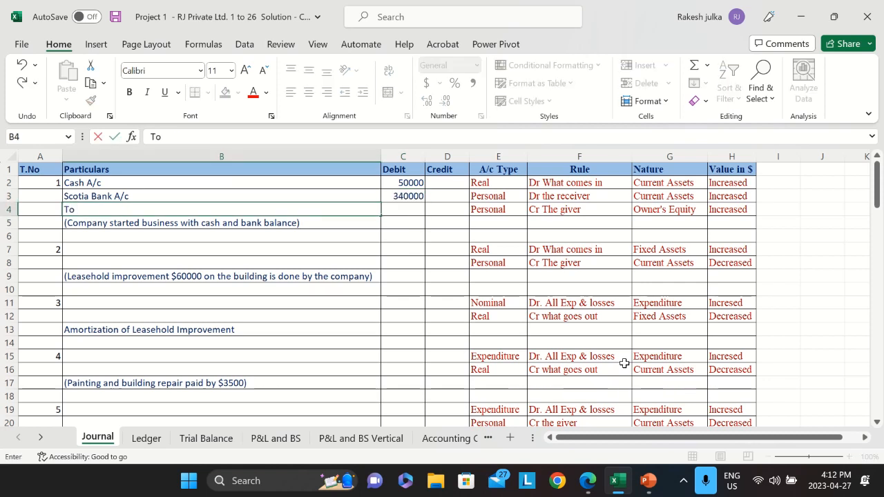
pyautogui.write(" Rj's Capi")
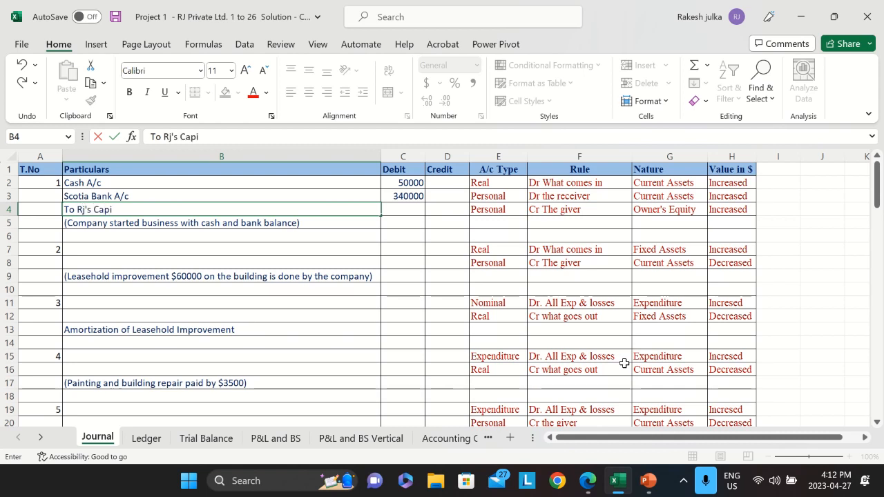
pyautogui.write('tal A/c')
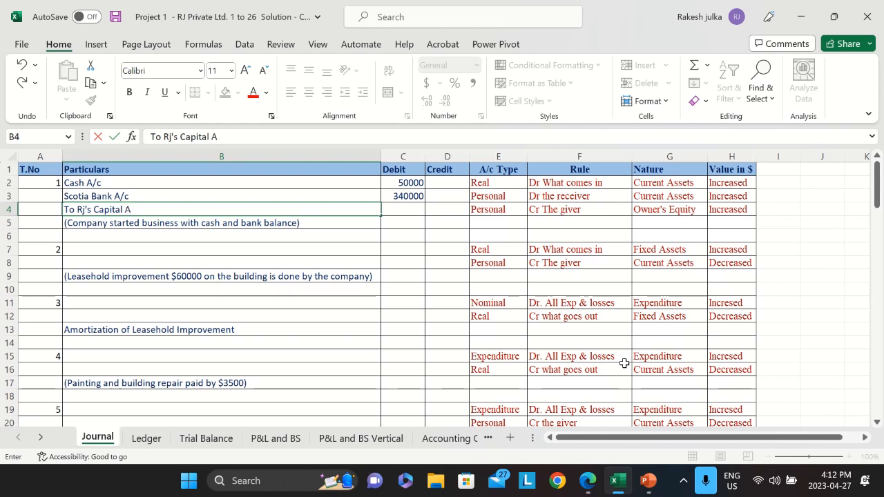
pyautogui.press('Tab')
pyautogui.press('Tab')
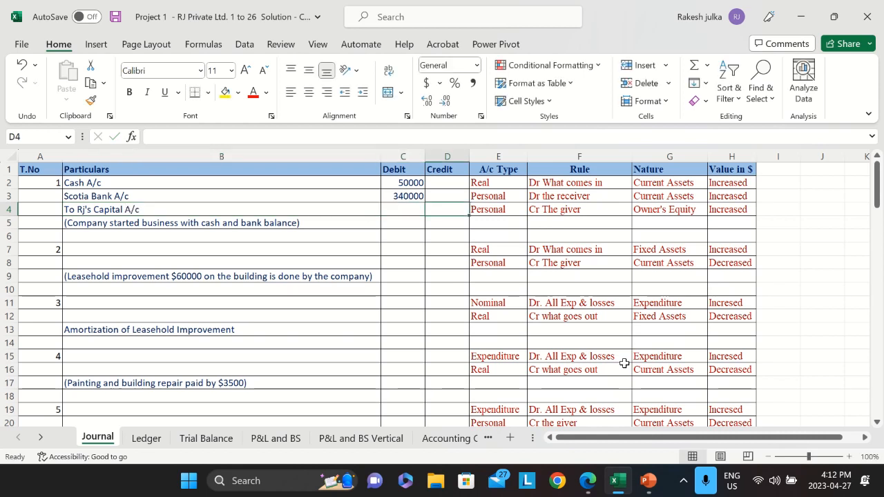
pyautogui.write('3')
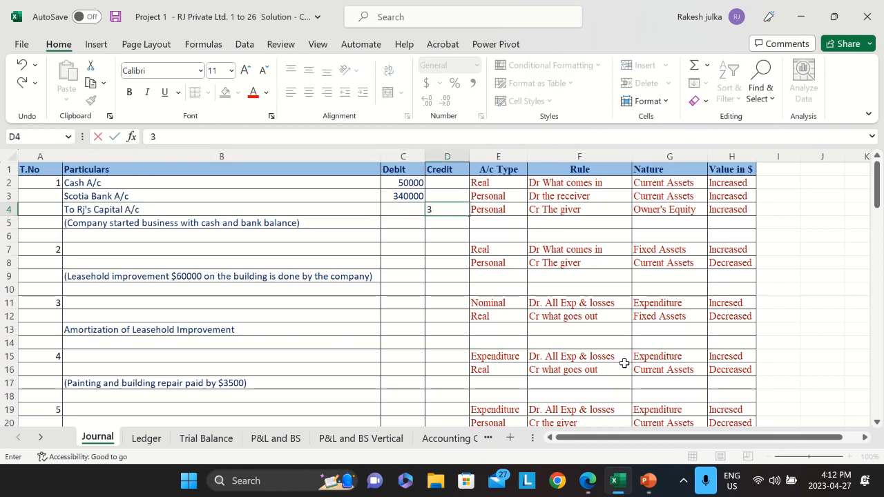
pyautogui.write('90000')
pyautogui.press('Return')
# Review transaction 1's narration and amounts, and the account type and rule for its Cash A/c line.
pyautogui.press('Left')
pyautogui.press('Left')
pyautogui.press('Left')
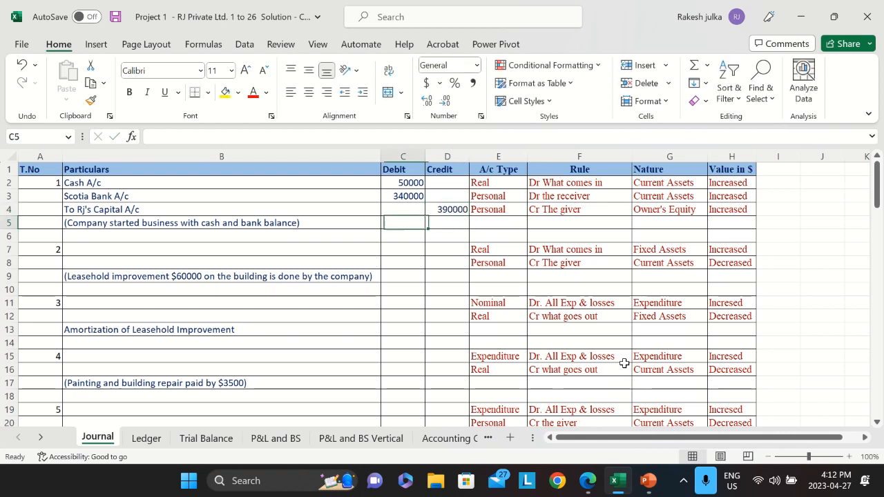
pyautogui.press('Right')
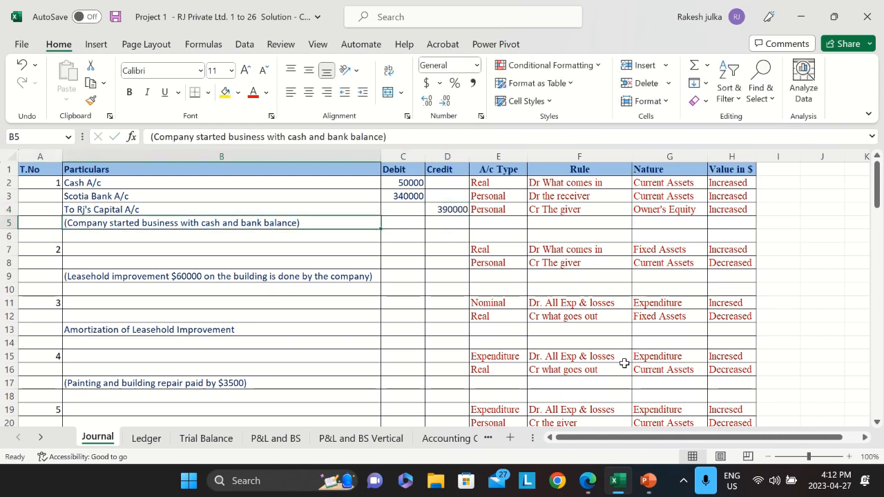
pyautogui.press('Right')
pyautogui.press('Up')
pyautogui.press('Up')
pyautogui.press('Up')
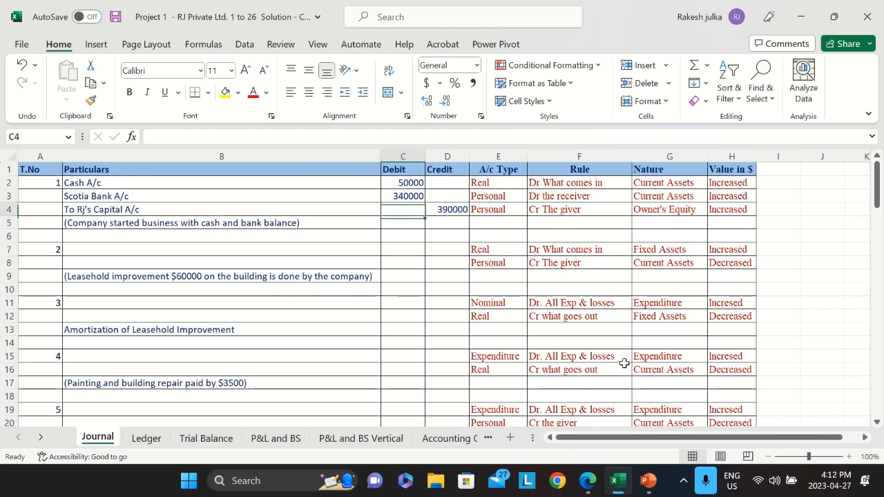
pyautogui.press('Left')
pyautogui.press('Left')
pyautogui.press('Right')
pyautogui.press('Right')
pyautogui.press('Right')
pyautogui.press('Right')
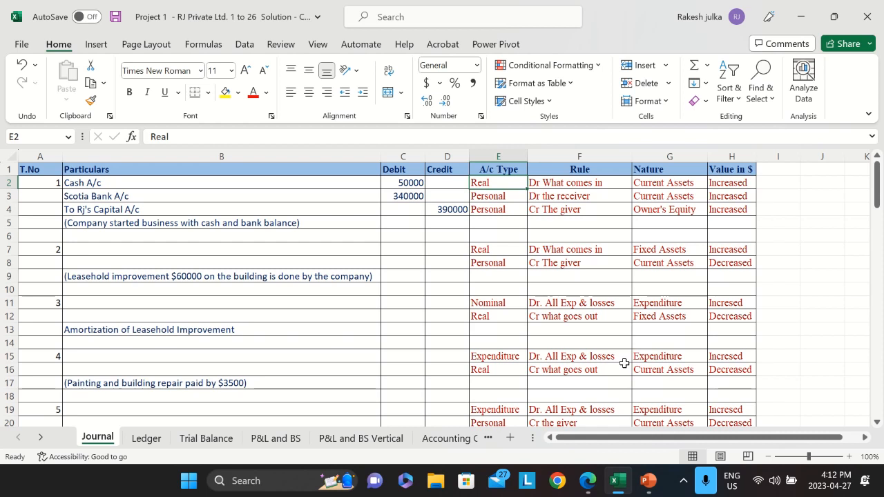
pyautogui.press('Right')
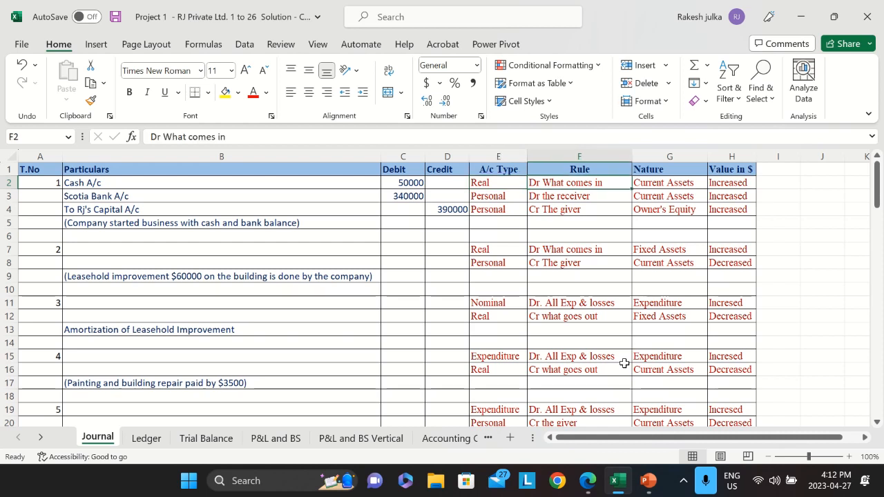
# Examine the nature and value effect of the Cash A/c line, and all classification columns of the Scotia Bank A/c line.
pyautogui.press('Right')
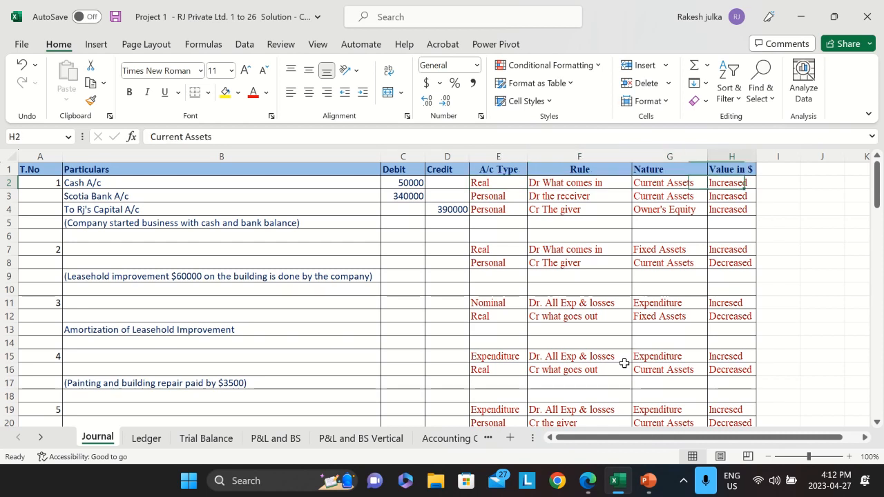
pyautogui.press('Right')
pyautogui.press('Down')
pyautogui.press('Left')
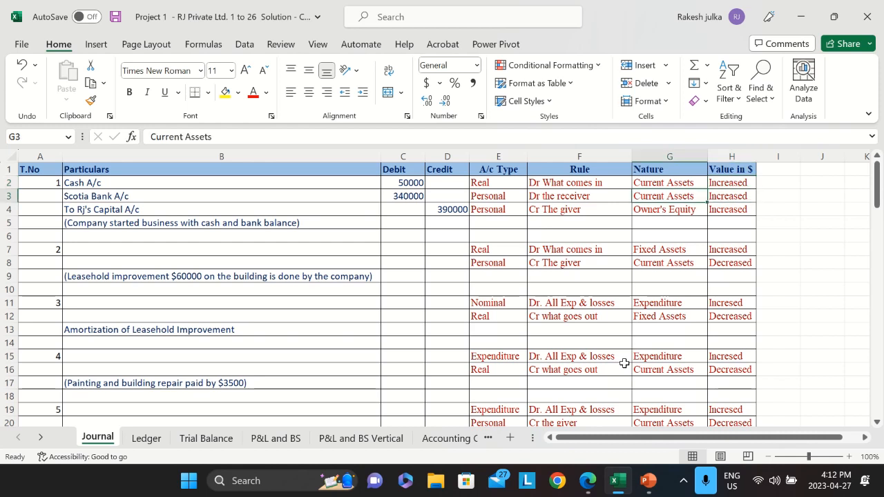
pyautogui.press('Home')
pyautogui.press('Right')
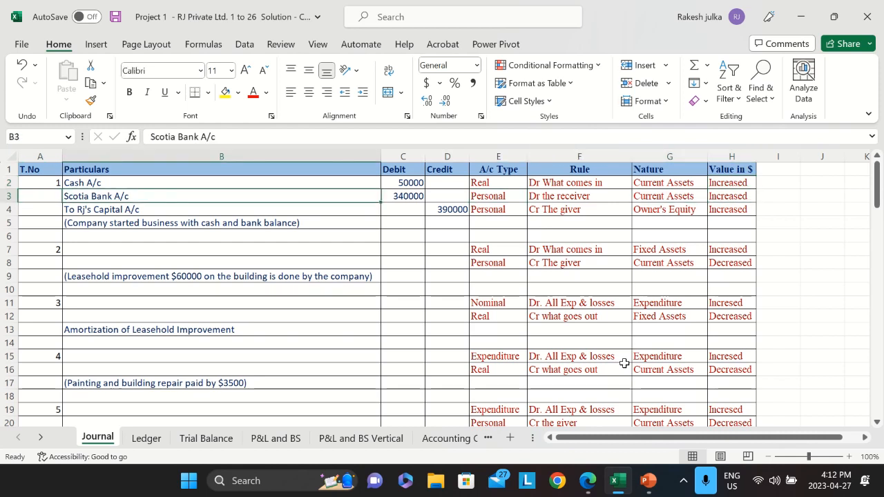
pyautogui.press('Right')
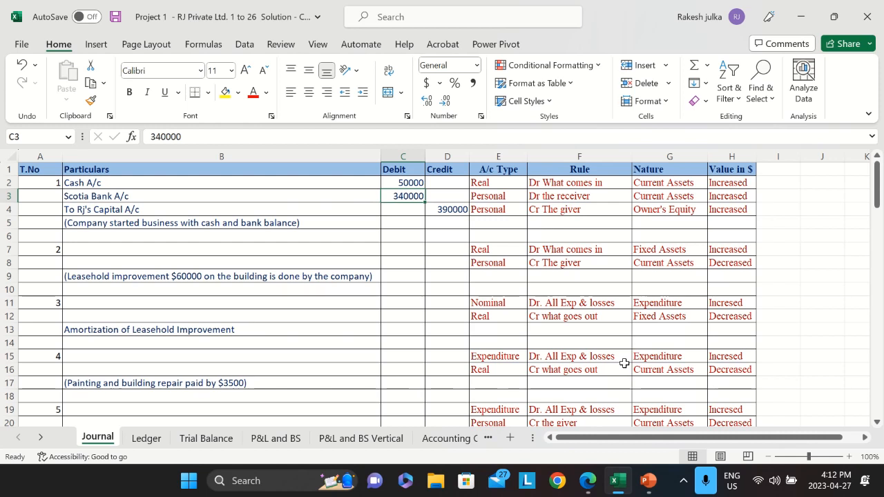
pyautogui.press('Right')
pyautogui.press('Right')
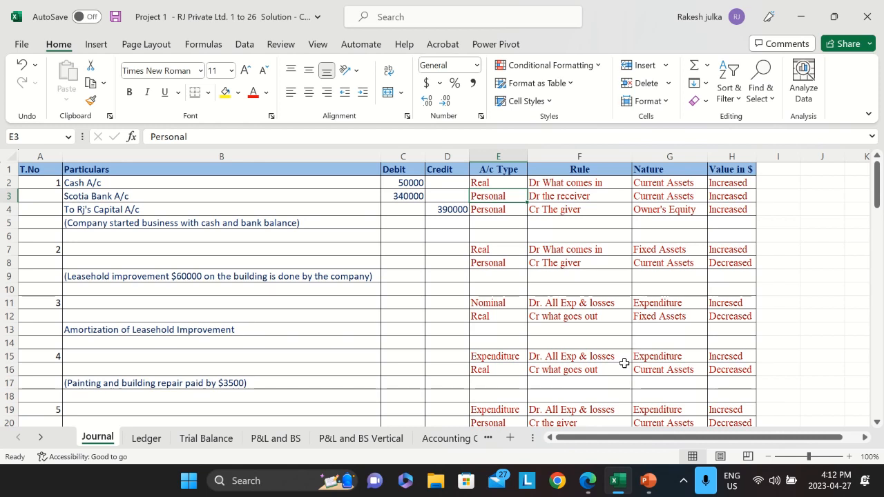
pyautogui.press('Left')
pyautogui.press('Right')
pyautogui.press('Right')
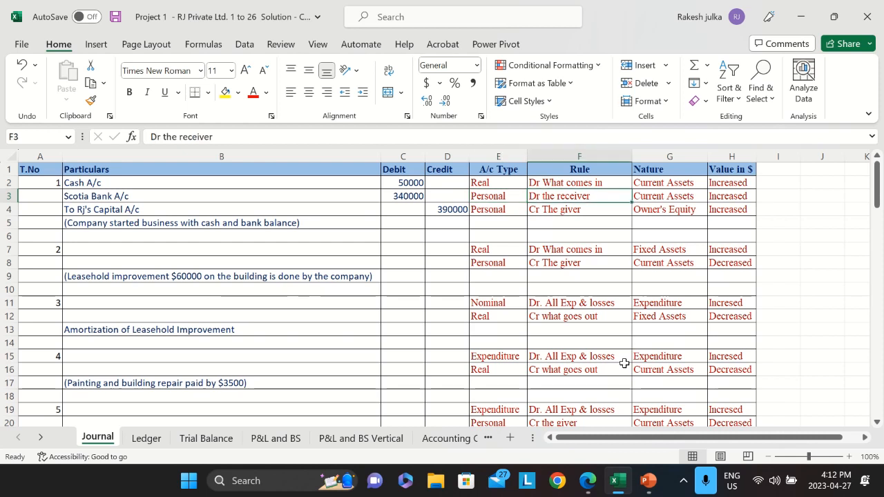
pyautogui.press('Left')
pyautogui.press('Left')
pyautogui.press('Right')
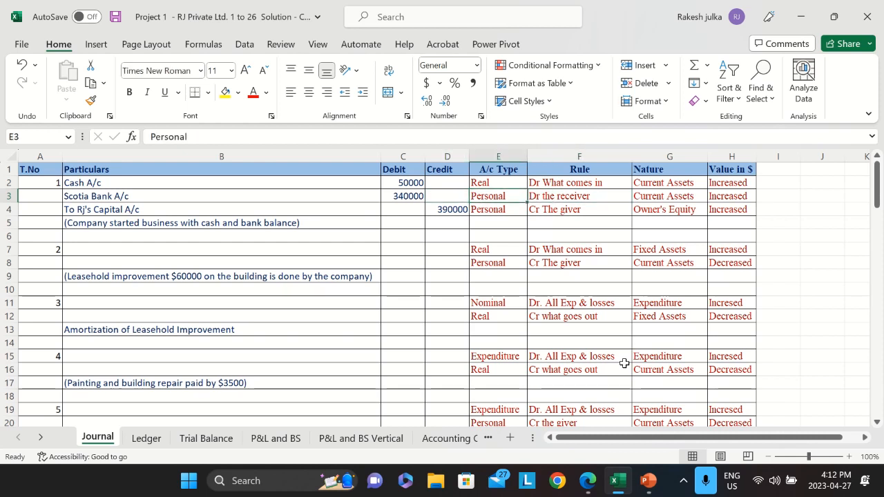
pyautogui.press('Right')
pyautogui.press('Right')
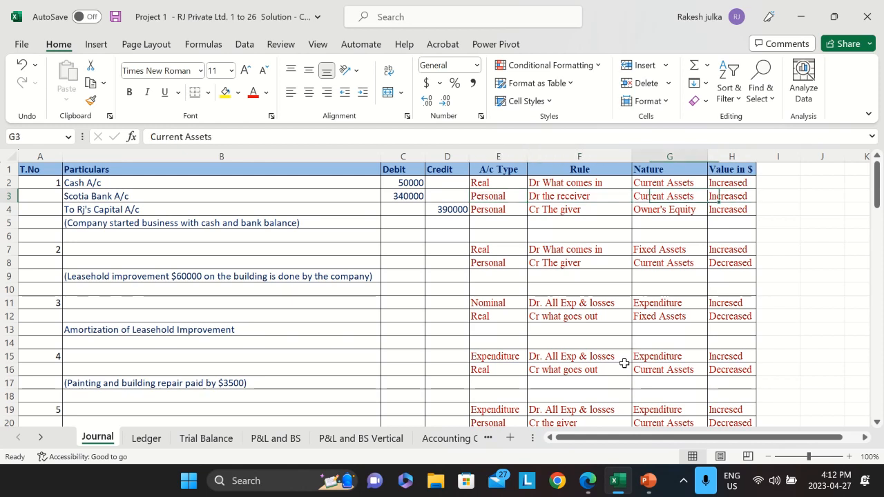
pyautogui.press('Right')
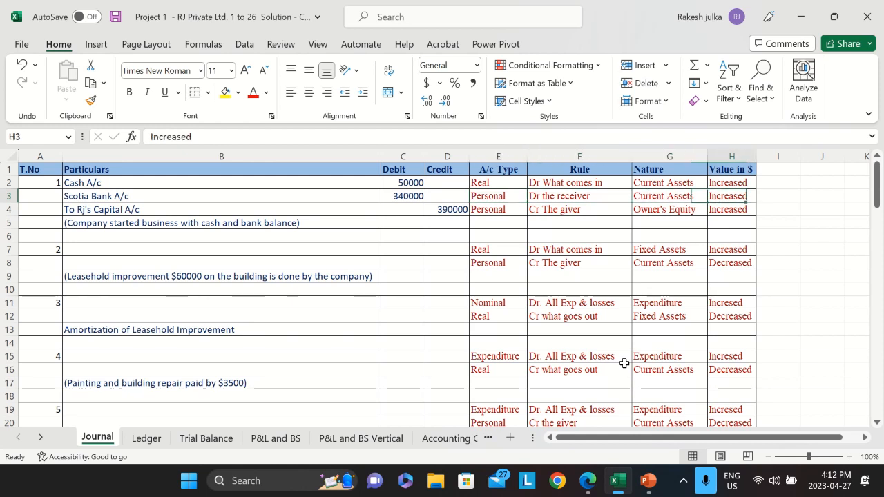
# Examine the credit amount, account type, rule, nature and value effect of the To Rj's Capital A/c line, plus transaction 1's narration.
pyautogui.press('Down')
pyautogui.press('Left')
pyautogui.press('Left')
pyautogui.press('Left')
pyautogui.press('Left')
pyautogui.press('Left')
pyautogui.press('Left')
pyautogui.press('Left')
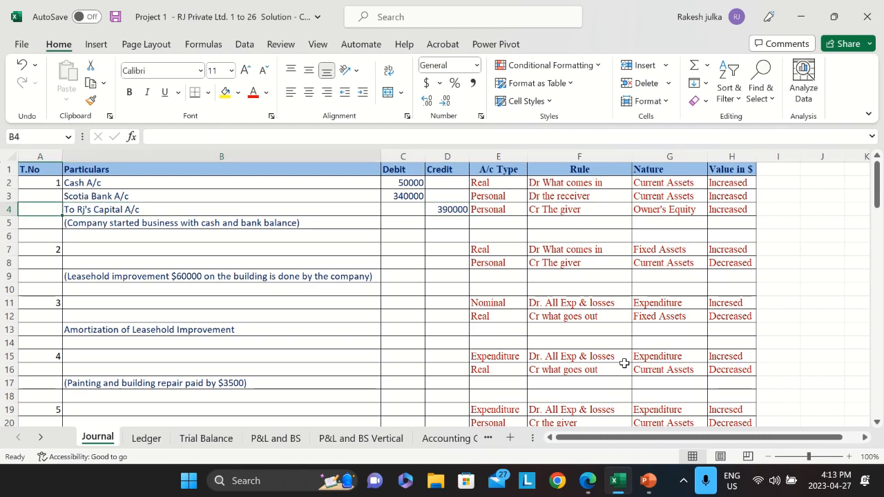
pyautogui.press('Right')
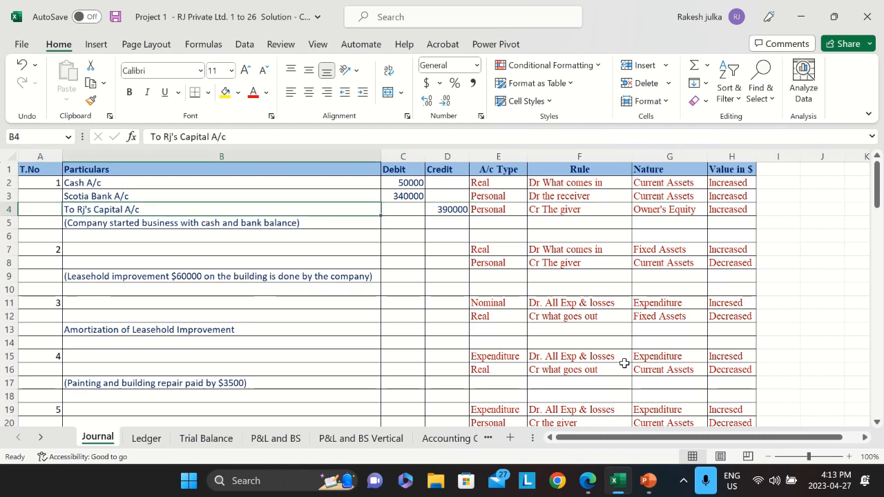
pyautogui.press('Right')
pyautogui.press('Right')
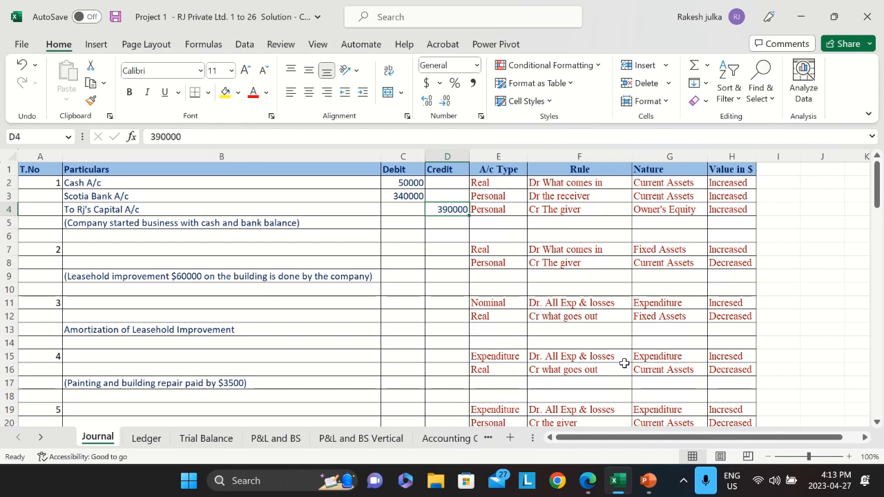
pyautogui.press('Right')
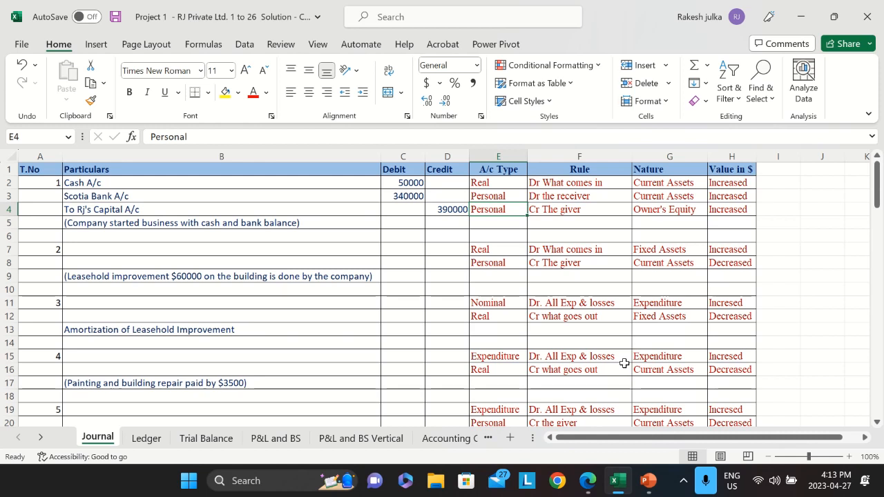
pyautogui.press('Left')
pyautogui.press('Right')
pyautogui.press('Right')
pyautogui.press('Right')
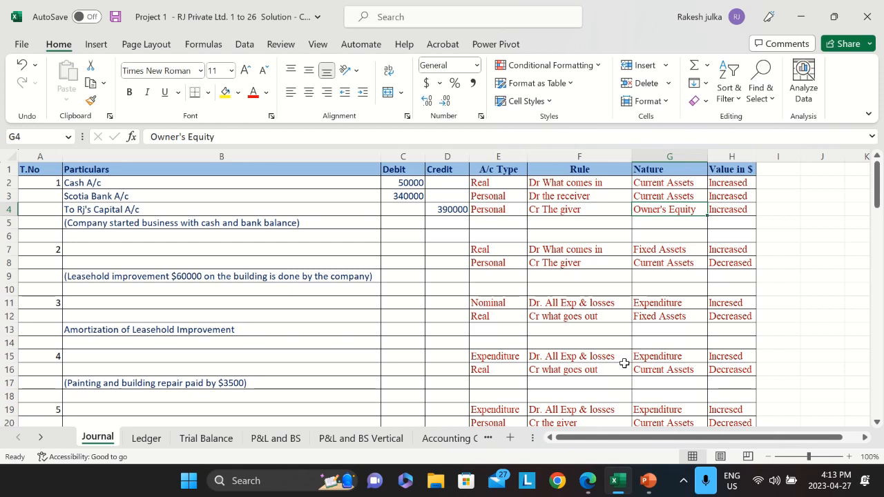
pyautogui.press('Right')
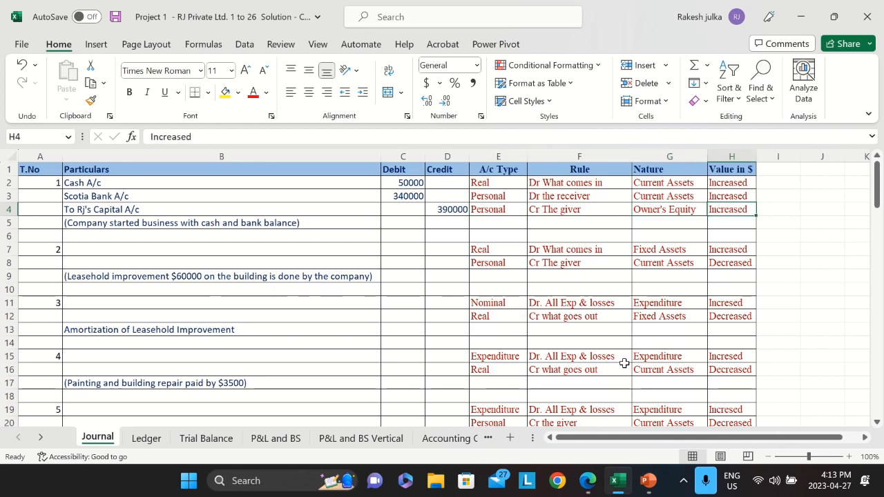
pyautogui.press('Left')
pyautogui.press('Left')
pyautogui.press('Left')
pyautogui.press('Left')
pyautogui.press('Left')
pyautogui.press('Left')
pyautogui.press('Right')
pyautogui.press('Right')
pyautogui.press('Right')
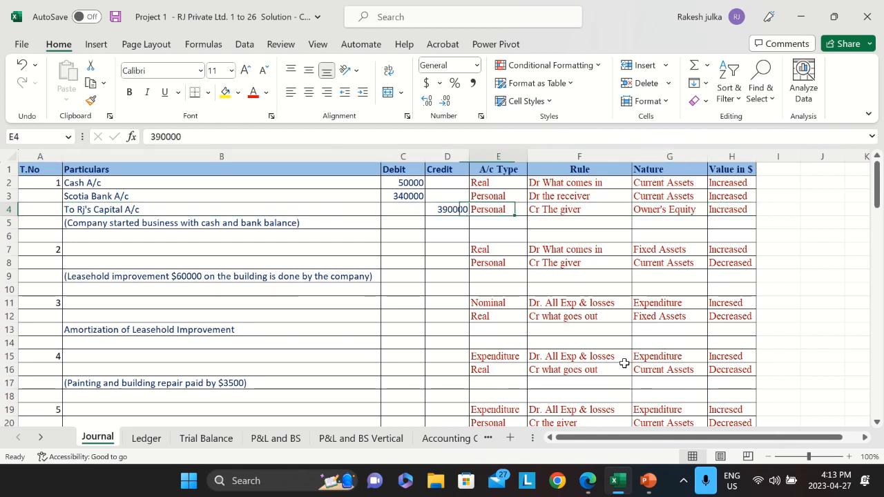
pyautogui.press('Left')
pyautogui.press('Left')
pyautogui.press('Left')
pyautogui.press('Left')
pyautogui.press('Right')
pyautogui.press('Down')
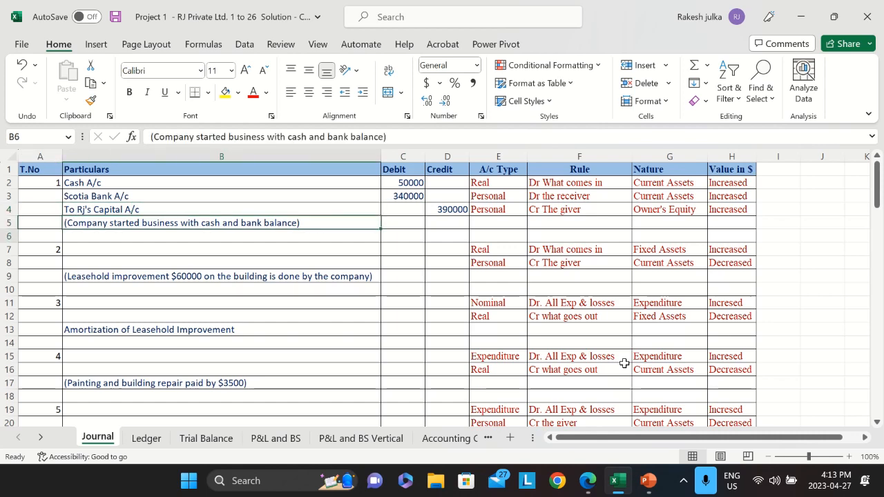
# Enter transaction 2's leasehold improvement amounts from the project PDF in the Excel Journal: a 60000 debit in row 7 and a 60000 credit in row 8.
pyautogui.press('Down')
pyautogui.press('Down')
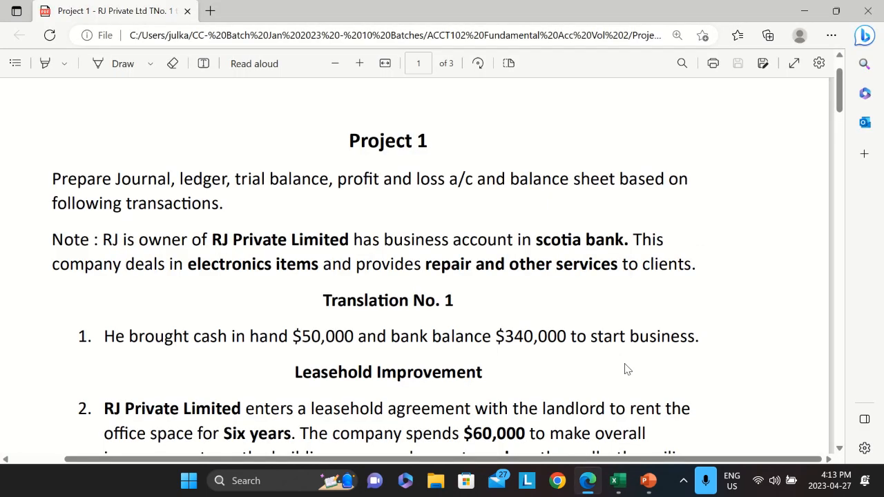
pyautogui.scroll(-3, 606, 393)
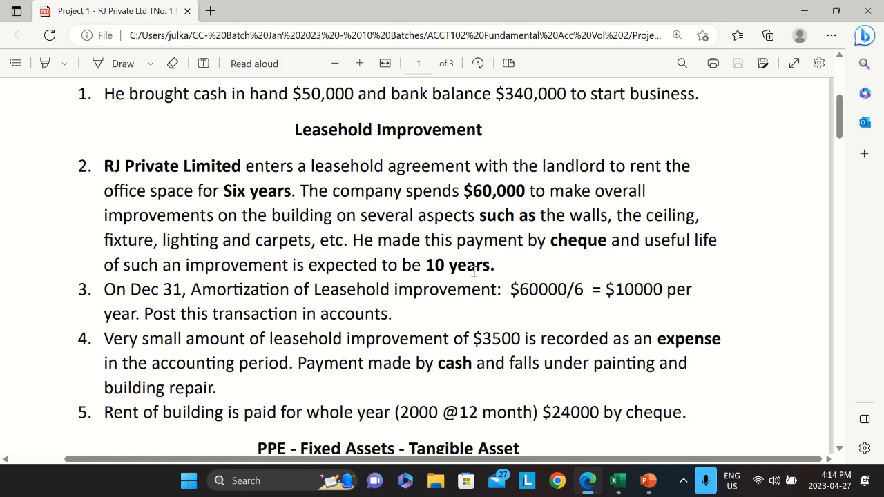
pyautogui.hotkey('alt', 'Tab')
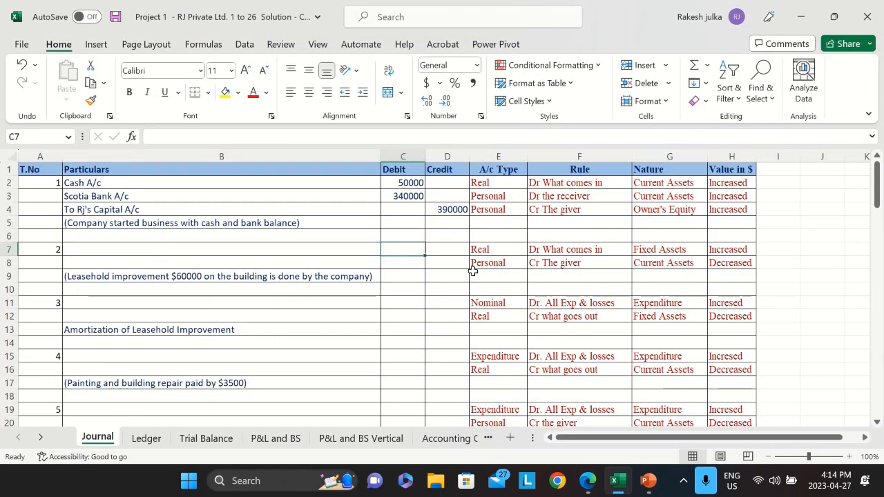
pyautogui.write('60000')
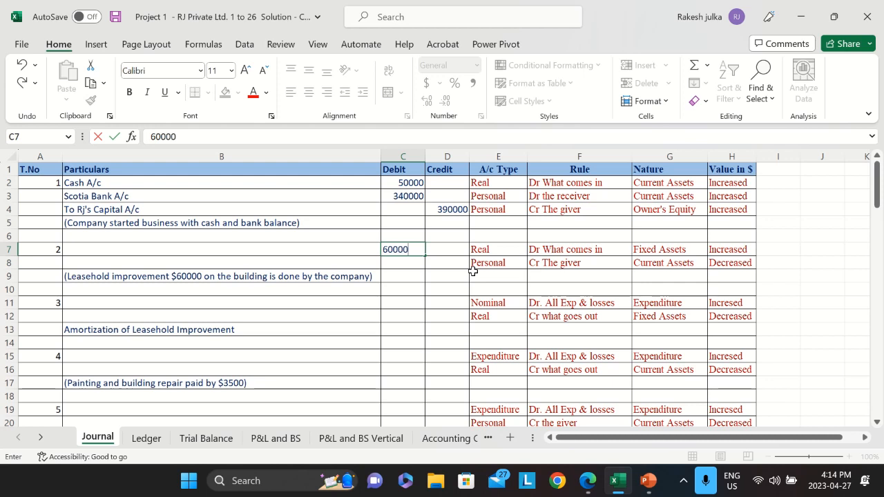
pyautogui.press('Return')
pyautogui.press('Right')
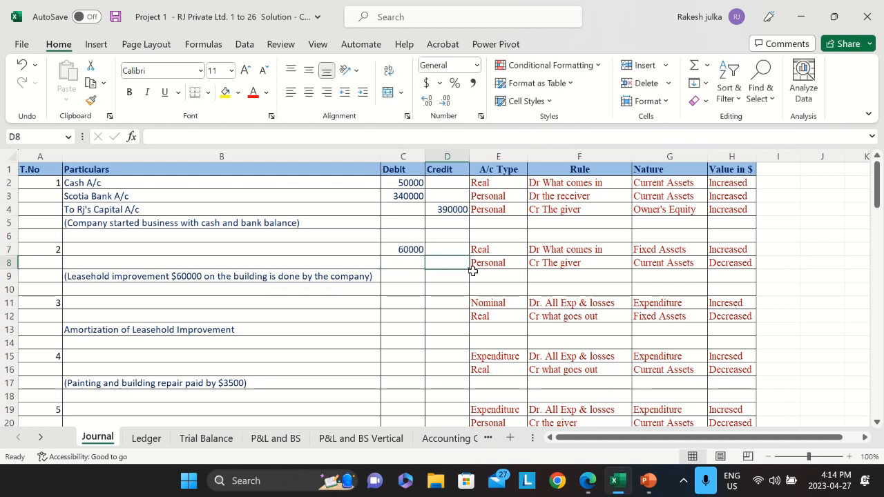
pyautogui.write('60000')
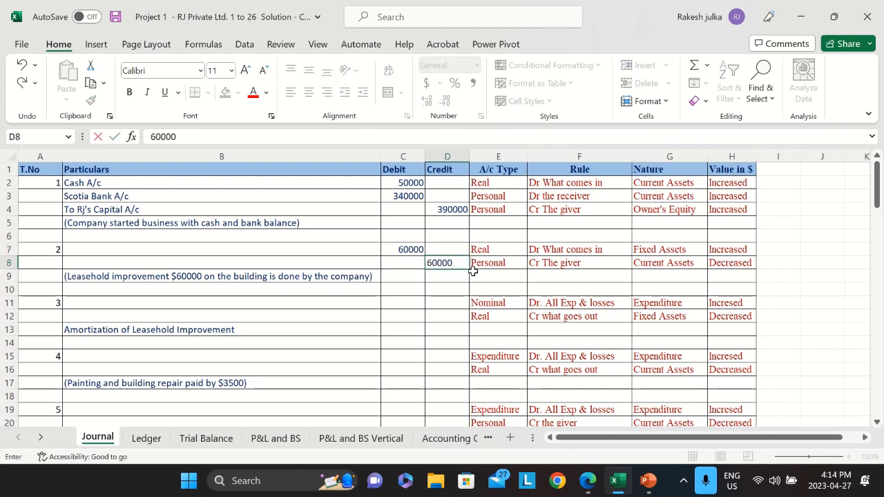
pyautogui.press('Left')
# Enter Leasehold Improvement A/c as the debited account in row 7 of the Journal.
pyautogui.press('Up')
pyautogui.press('Left')
pyautogui.press('Left')
pyautogui.press('Right')
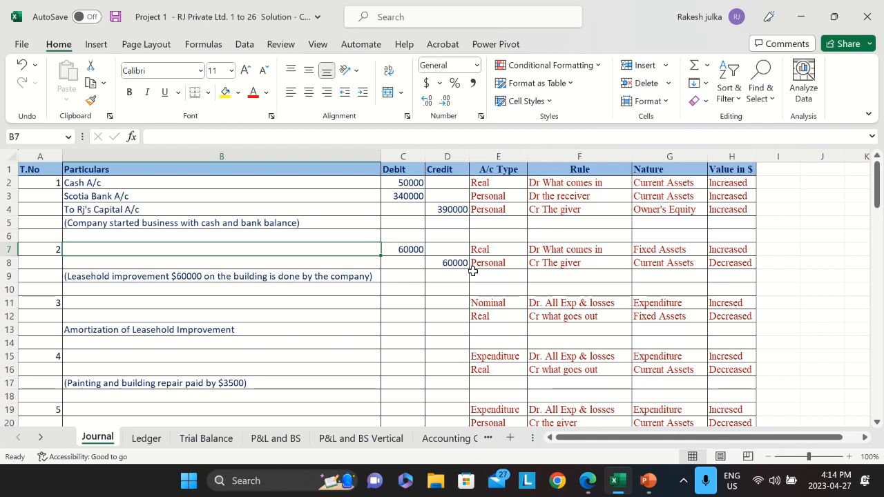
pyautogui.write('Lease')
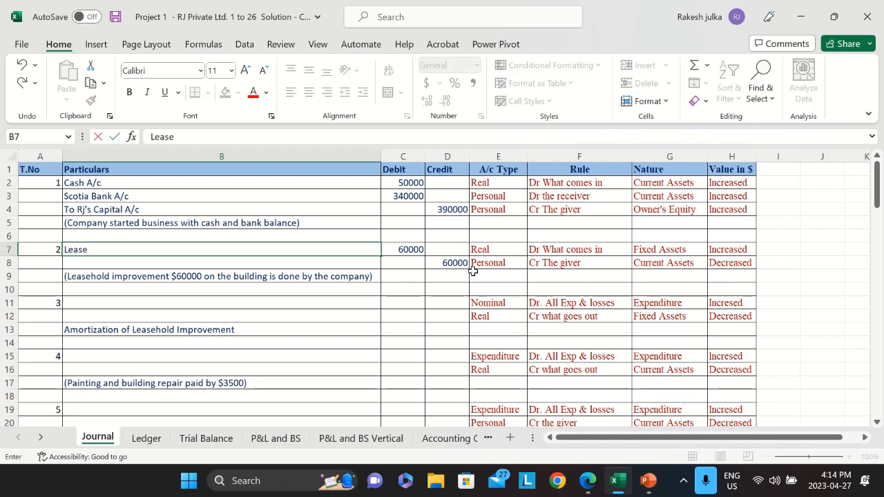
pyautogui.write('hold I')
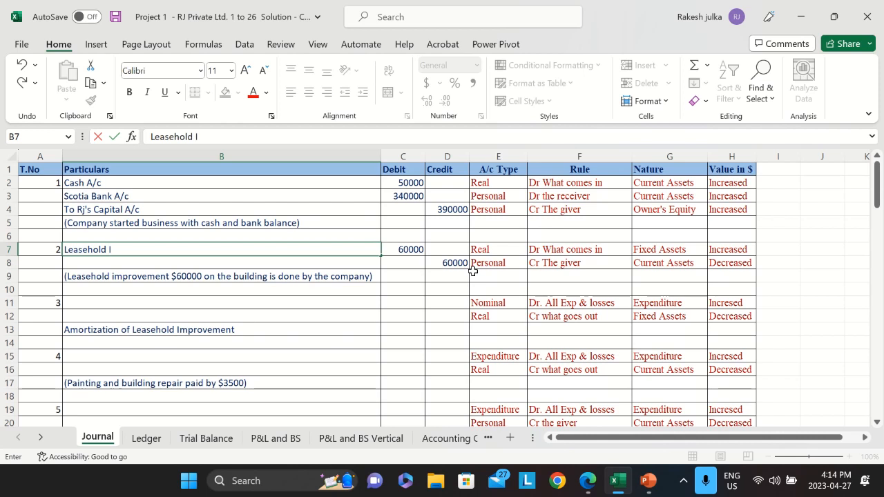
pyautogui.write('mprovemen')
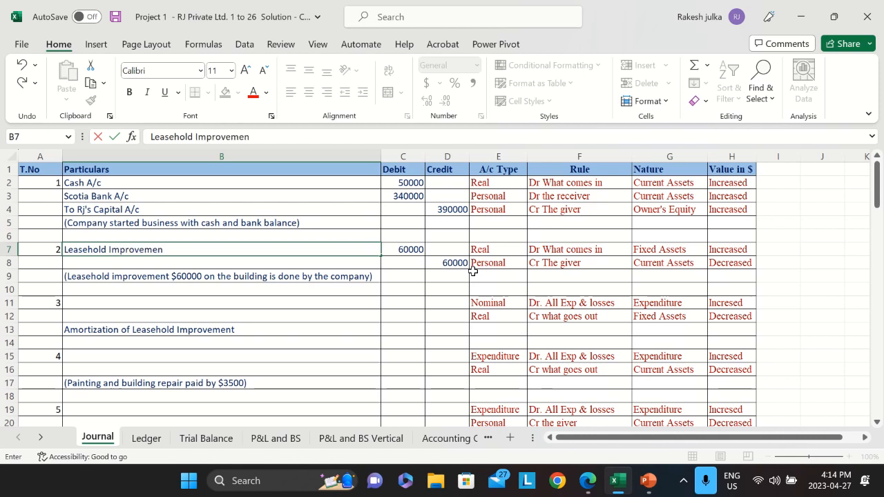
pyautogui.write('t A/')
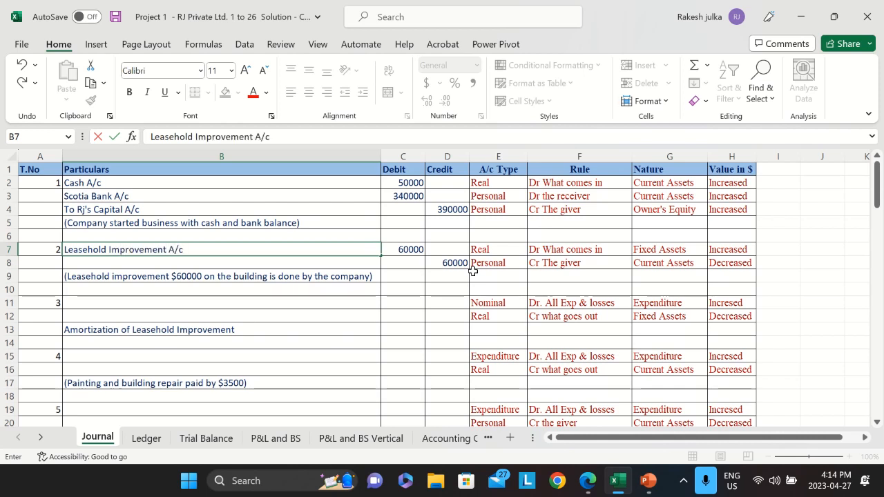
pyautogui.write('c')
pyautogui.press('Tab')
# Enter To Scotia Bank A/c as the credited account in row 8 of the Journal.
pyautogui.press('Down')
pyautogui.press('Left')
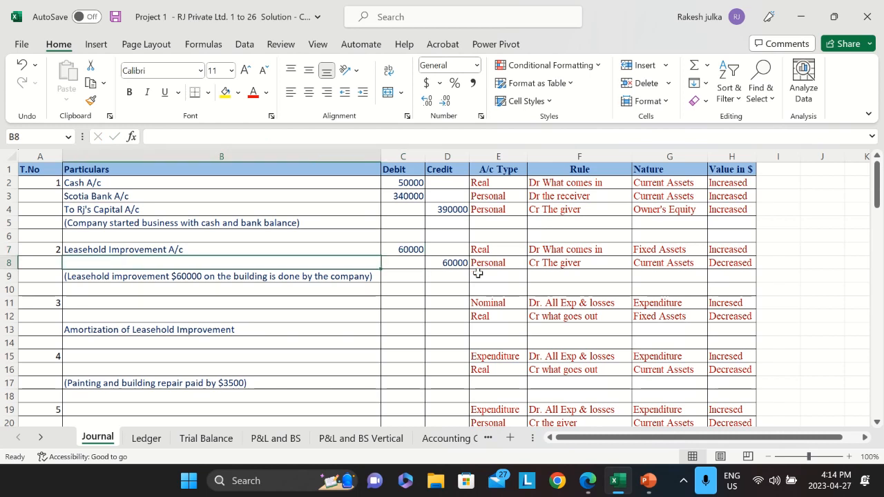
pyautogui.write('To')
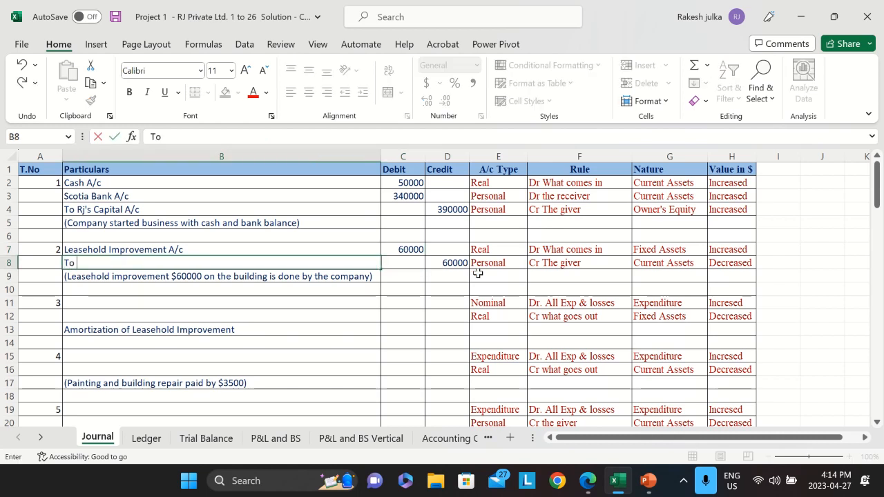
pyautogui.write(' Scotia Ban')
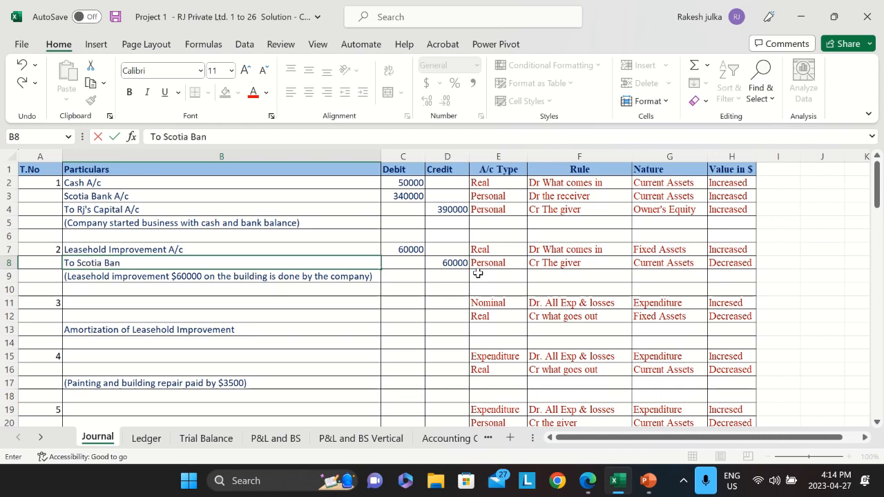
pyautogui.write('k A/c')
pyautogui.press('Tab')
# Review the classification columns of transaction 2's To Scotia Bank A/c line, and go to transaction 3's first Particulars cell in row 11.
pyautogui.press('Tab')
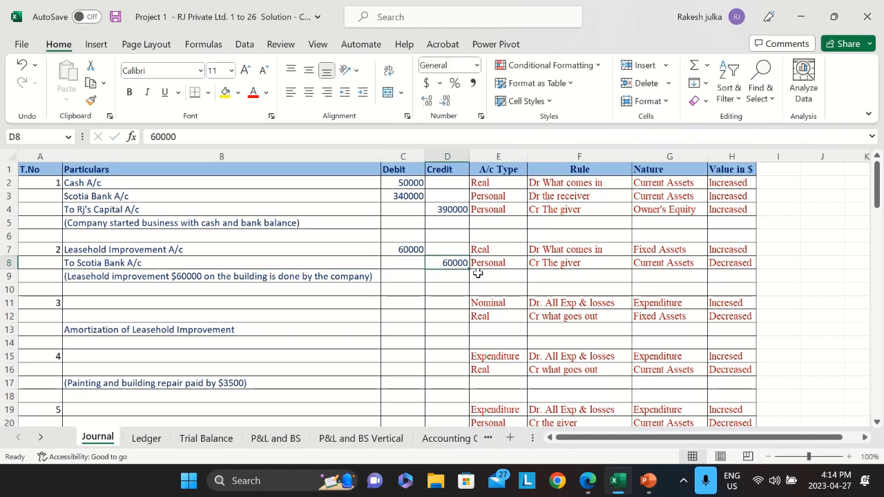
pyautogui.press('Tab')
pyautogui.press('Tab')
pyautogui.press('Tab')
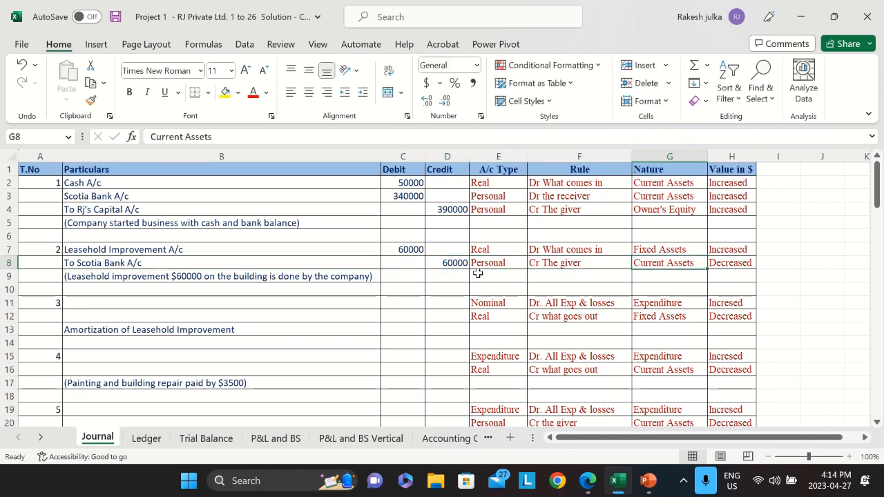
pyautogui.press('Tab')
pyautogui.hotkey('shift', 'Tab')
pyautogui.hotkey('shift', 'Tab')
pyautogui.hotkey('shift', 'Tab')
pyautogui.hotkey('shift', 'Tab')
pyautogui.hotkey('shift', 'Tab')
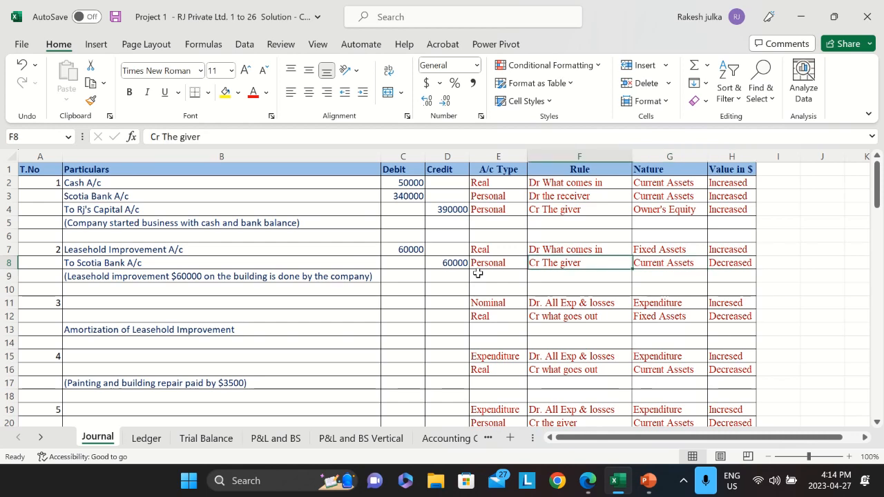
pyautogui.hotkey('shift', 'Tab')
pyautogui.press('Down')
pyautogui.press('Down')
pyautogui.press('Down')
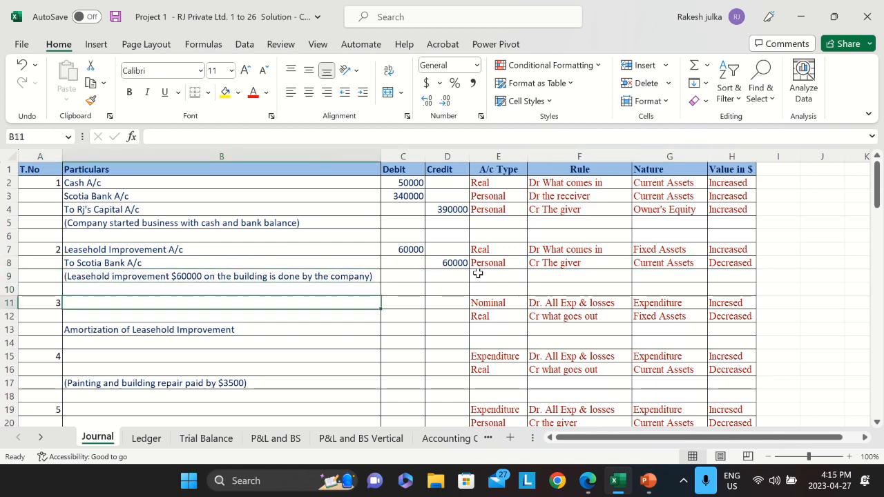
# Read transaction 3's leasehold improvement amortization in the project PDF, and return to the Excel Journal.
pyautogui.hotkey('alt', 'Tab')
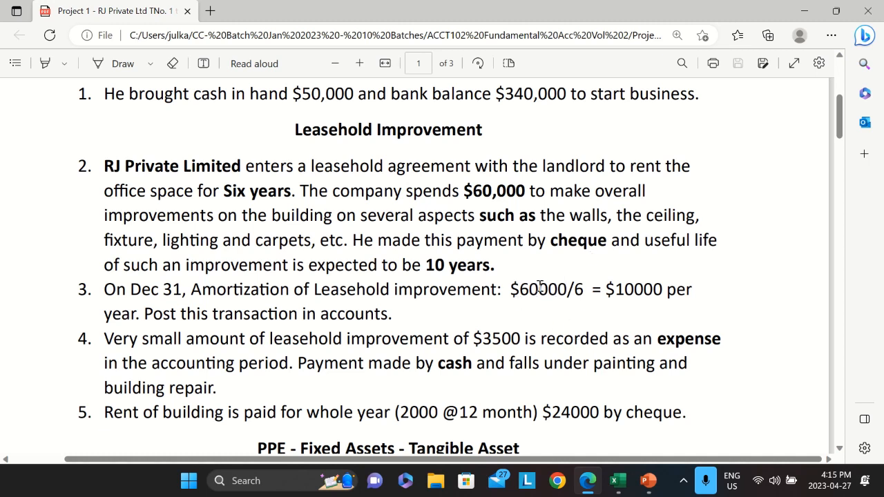
pyautogui.moveTo(221, 192); pyautogui.dragTo(292, 192)
pyautogui.click(254, 198)
pyautogui.hotkey('alt', 'Tab')
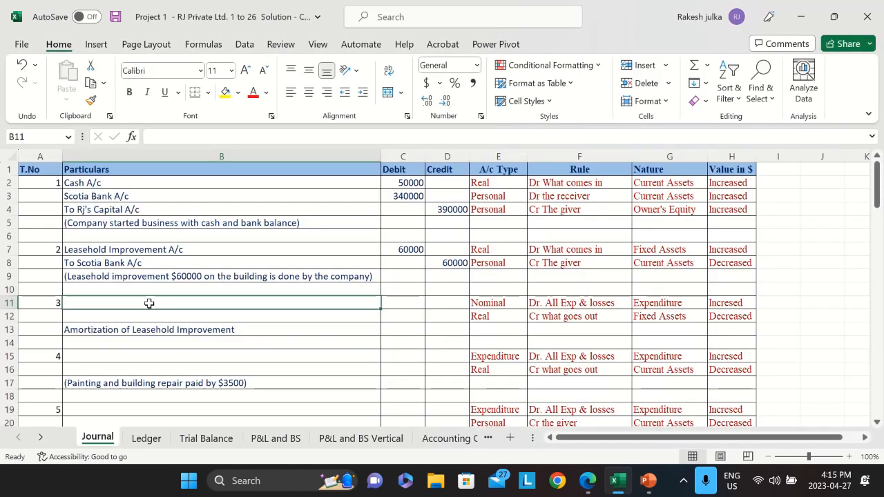
pyautogui.write('mort')
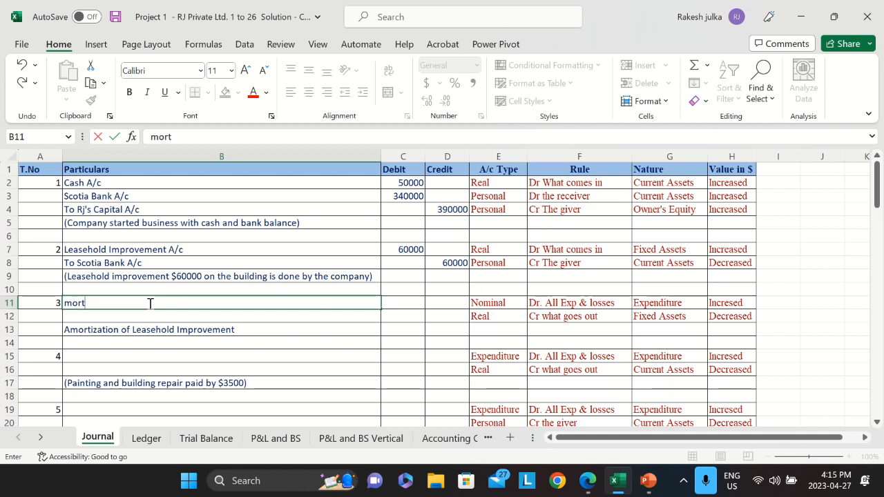
pyautogui.press('BackSpace')
pyautogui.press('BackSpace')
pyautogui.press('BackSpace')
pyautogui.press('BackSpace')
# Enter Amortisation Expenses A/c with a 10000 debit in row 11 of the Journal as transaction 3's debited account.
pyautogui.write('Amor')
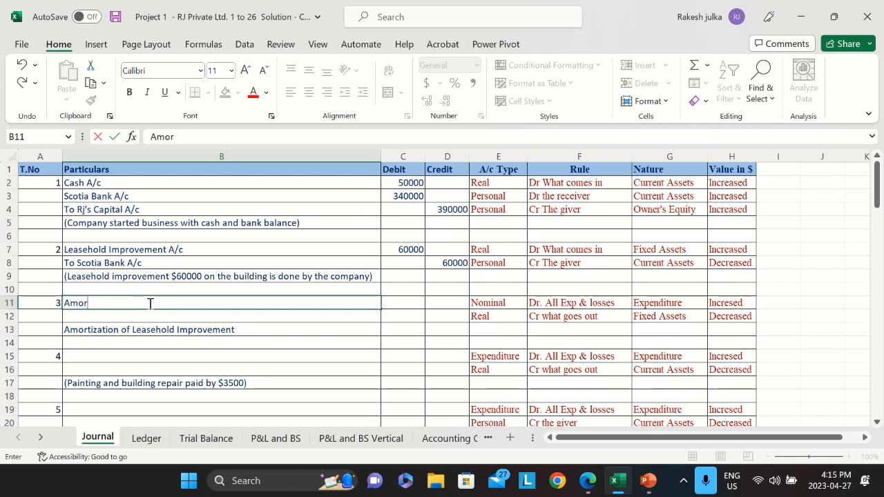
pyautogui.write('tisation')
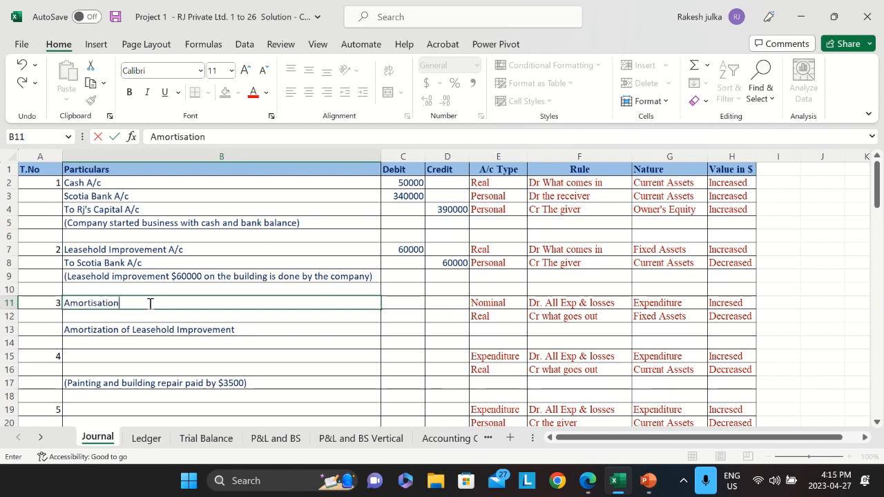
pyautogui.write(' Expense')
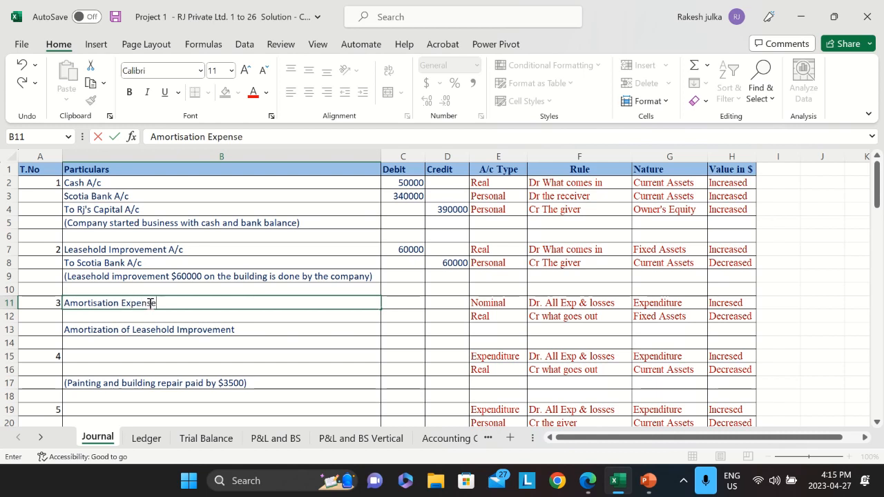
pyautogui.write('s A/c')
pyautogui.press('Tab')
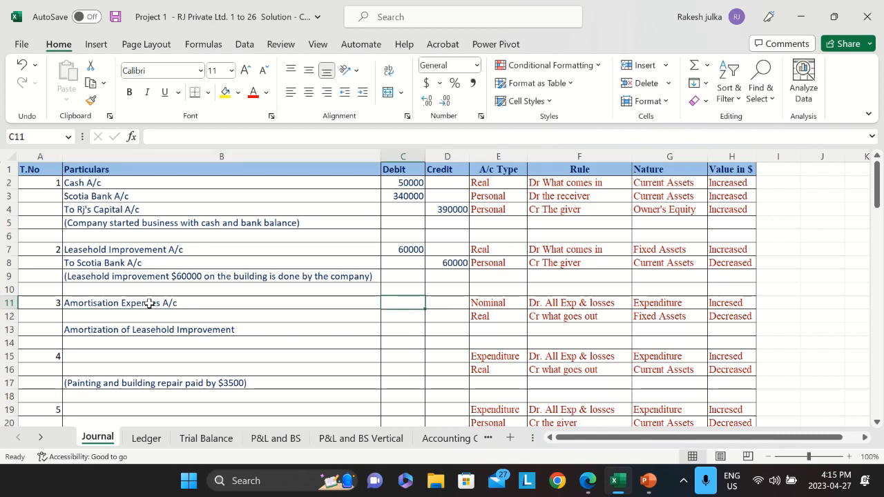
pyautogui.write('10000')
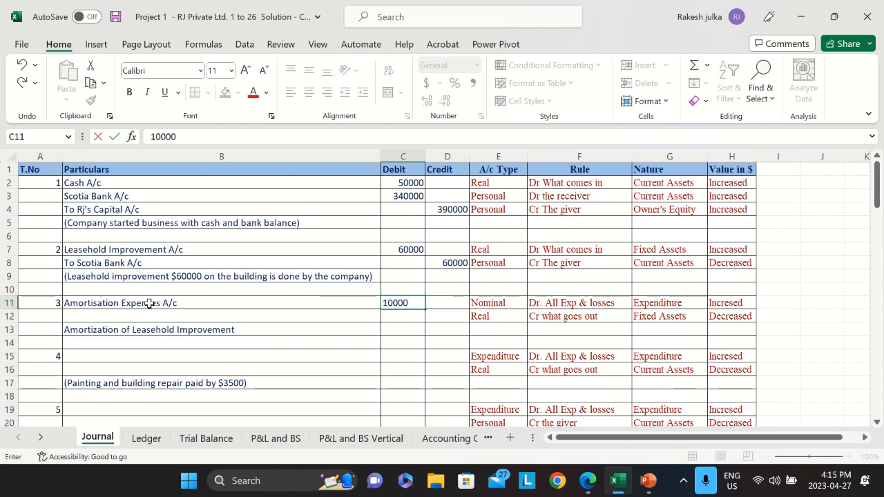
pyautogui.press('Return')
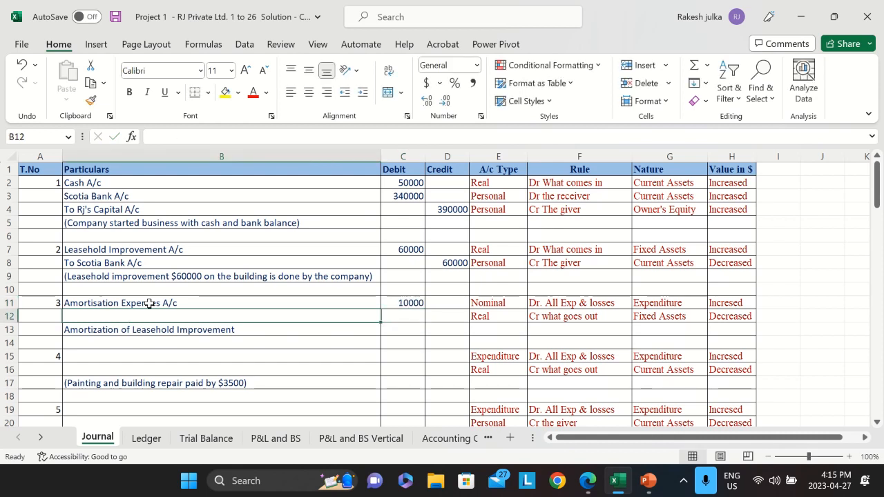
# Enter To Accum. Amor. Leasehold imporvement A/c as transaction 3's credited account in row 12 of the Journal.
pyautogui.write('To ')
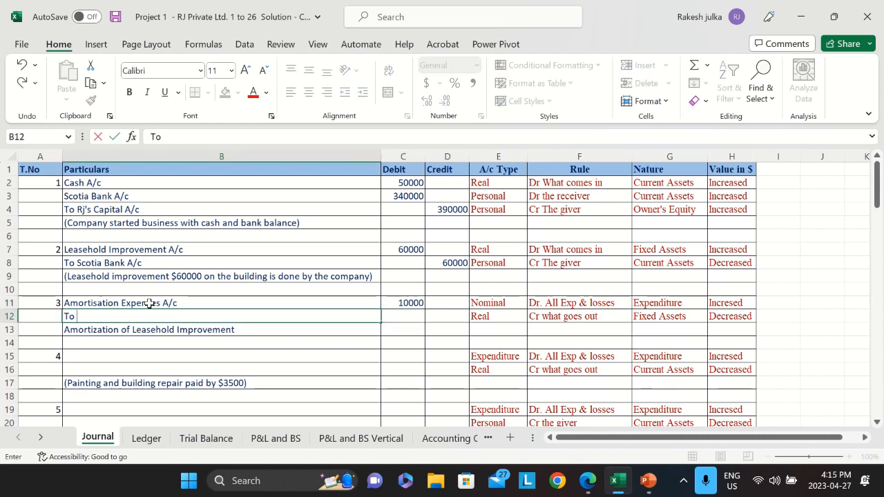
pyautogui.write('Accu')
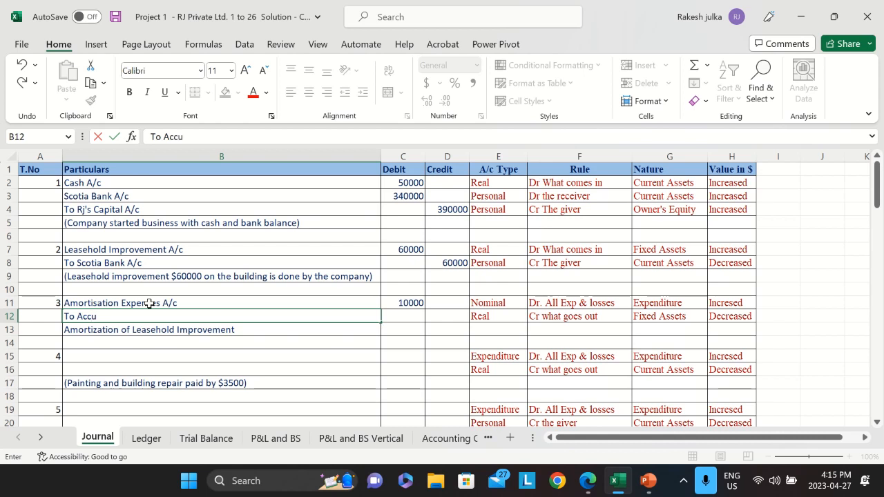
pyautogui.write('m. ')
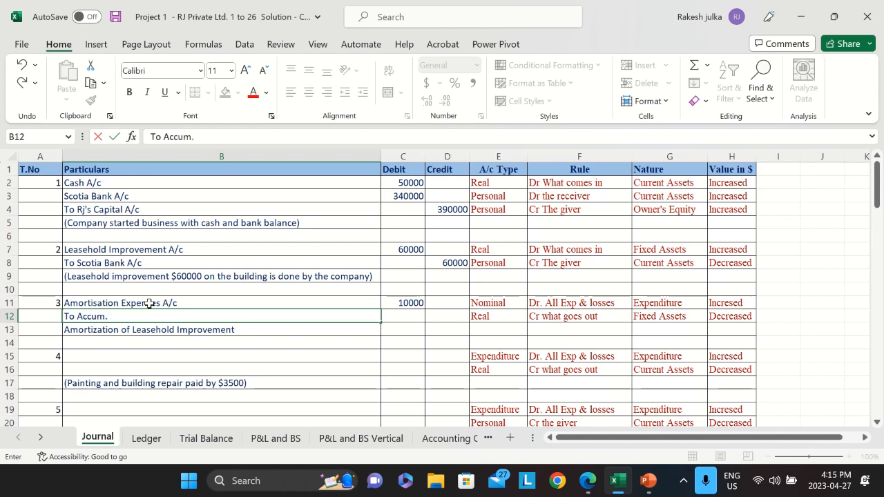
pyautogui.write('Amor. Lea')
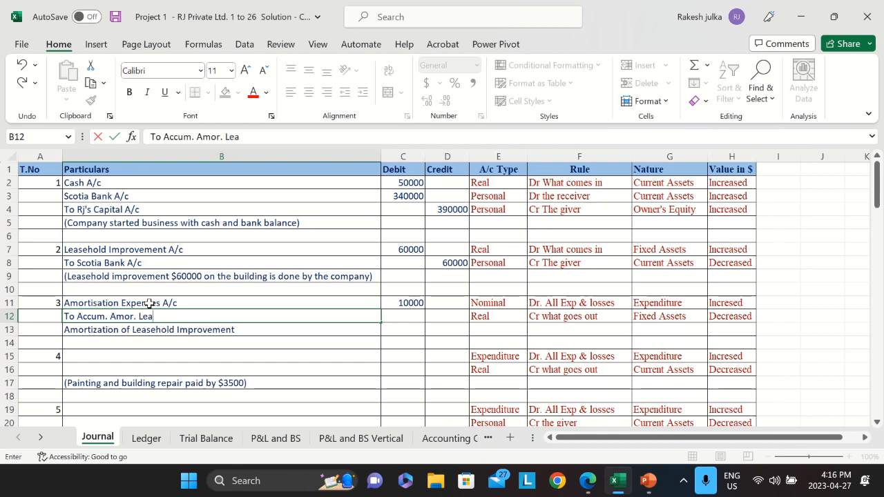
pyautogui.write('sehold imporv')
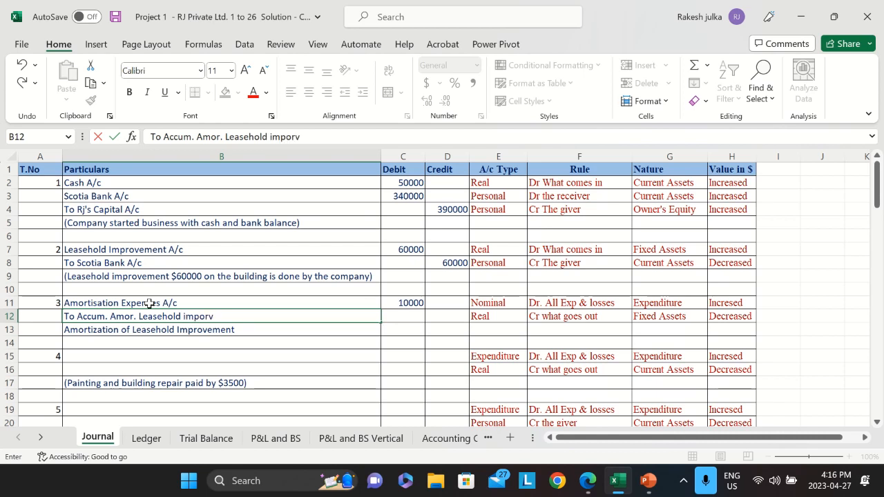
pyautogui.write('ement A/c')
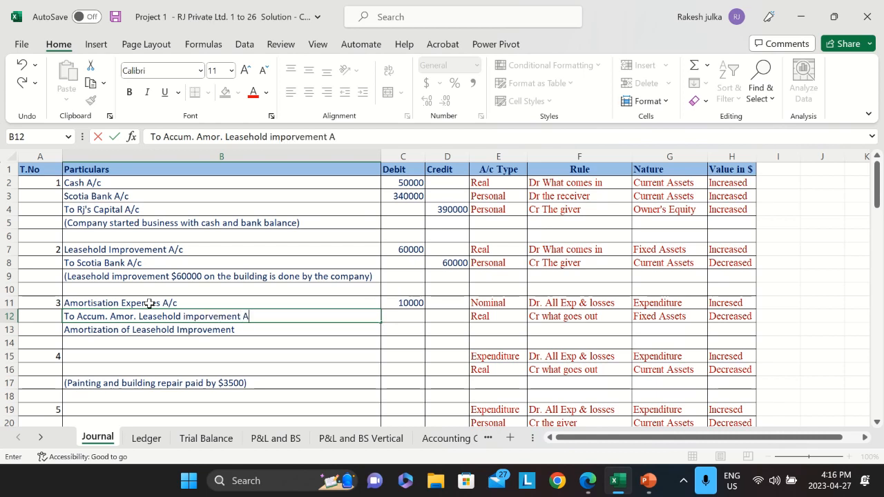
pyautogui.press('Return')
# Enter a 10000 credit for the accumulated amortisation line in row 12 of the Journal.
pyautogui.click(149, 304)
pyautogui.press('Right')
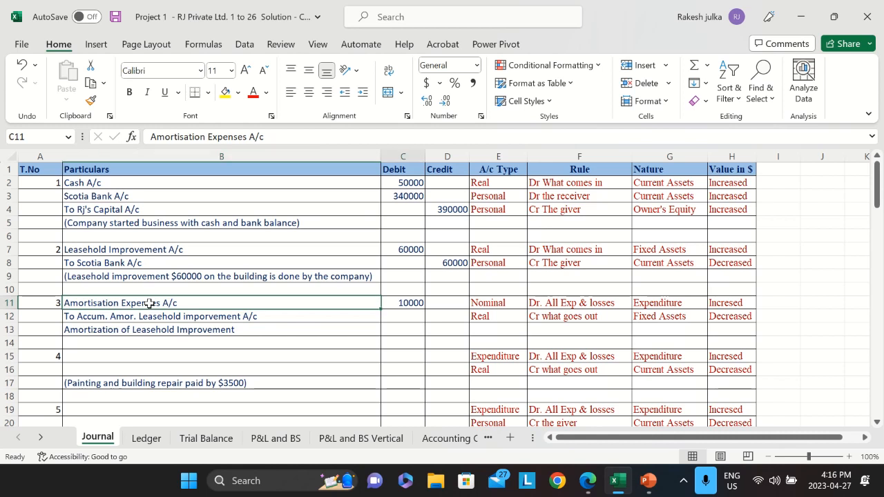
pyautogui.press('Down')
pyautogui.press('Right')
pyautogui.write('10000')
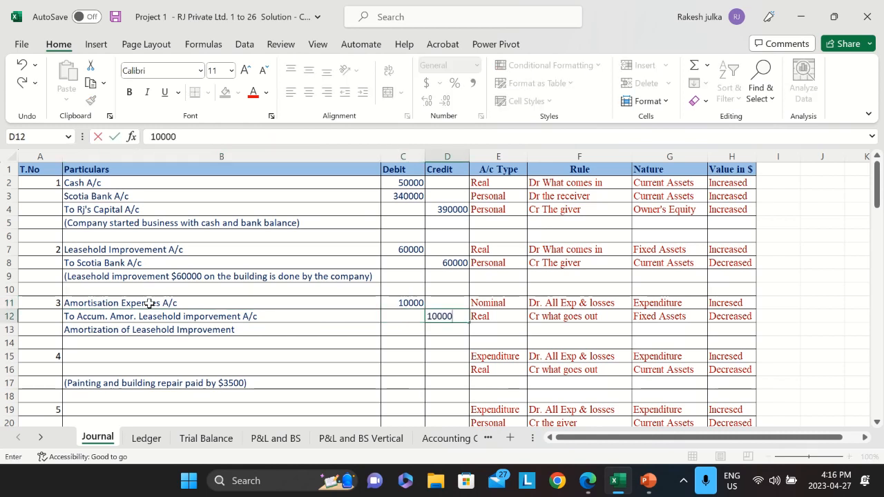
pyautogui.press('Return')
# Review the account type and nature classifications of transaction 3's debited and credited accounts in rows 11 and 12.
pyautogui.press('Up')
pyautogui.press('Up')
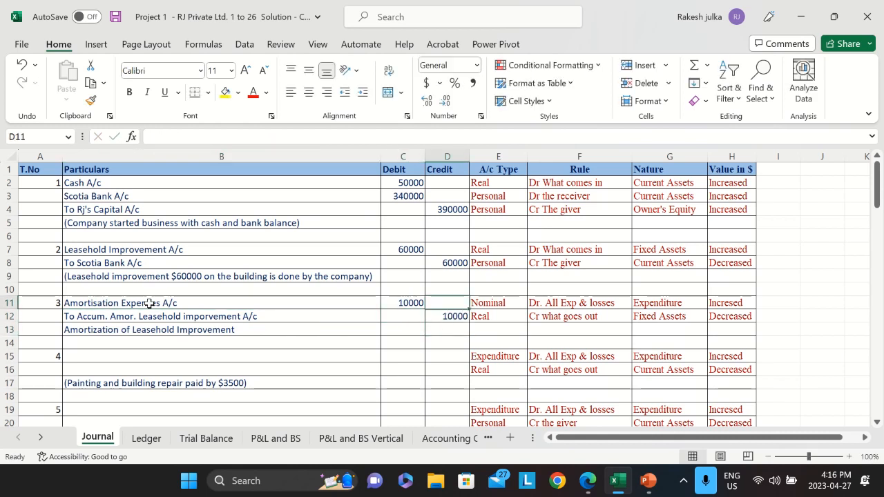
pyautogui.press('Left')
pyautogui.press('Left')
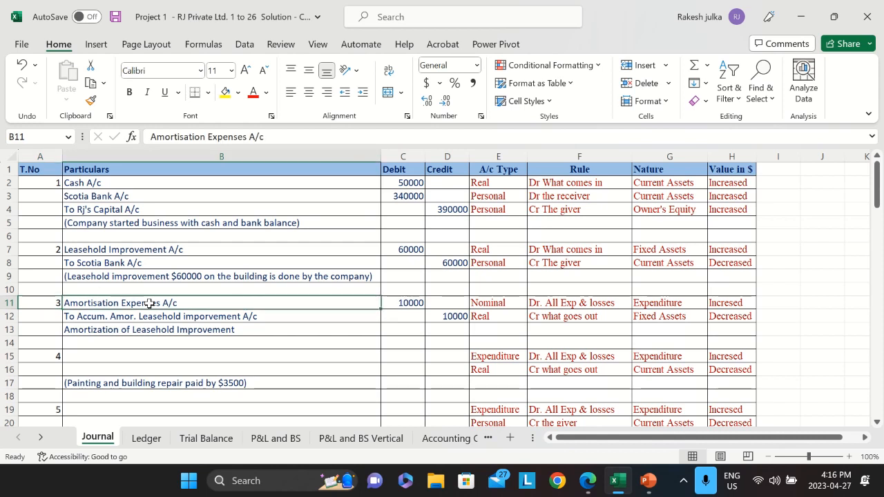
pyautogui.click(507, 304)
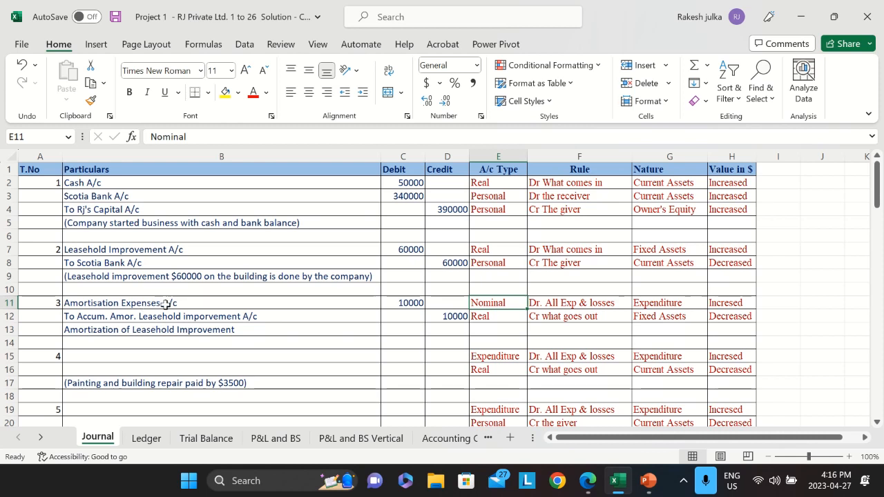
pyautogui.click(133, 320)
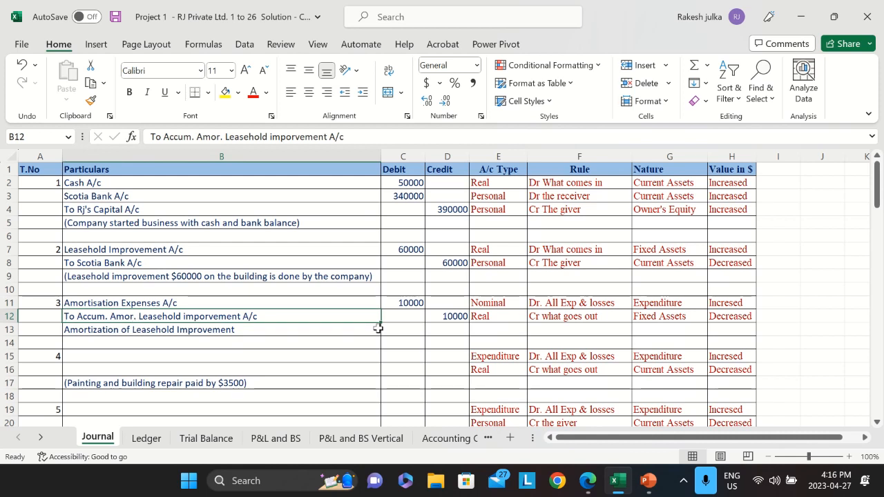
pyautogui.click(486, 317)
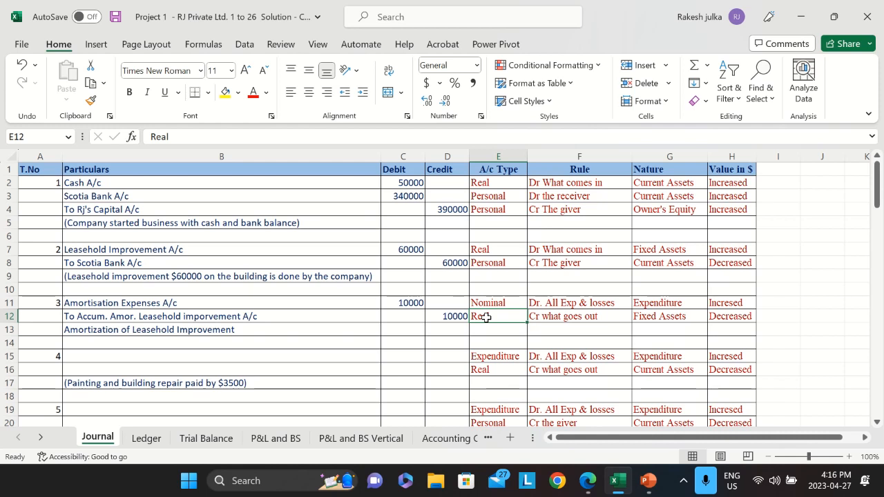
pyautogui.click(665, 317)
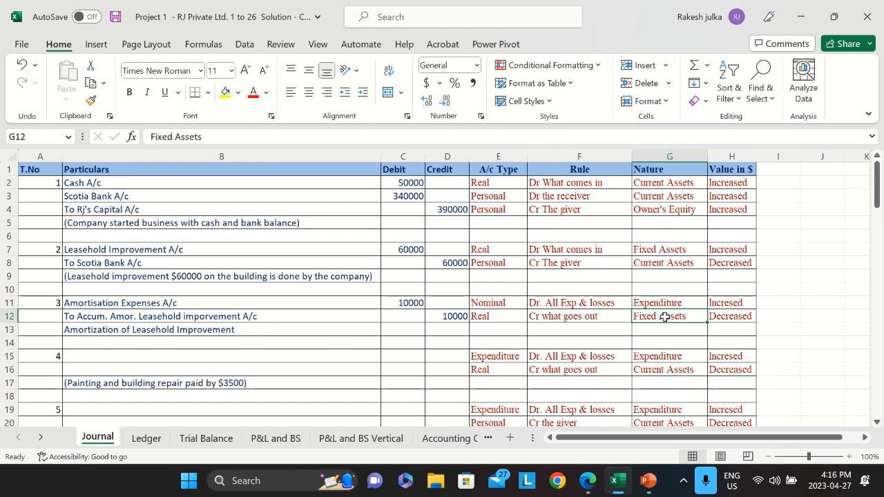
# Read transaction 4 in the project PDF, and go to its first Particulars cell in row 15 of the Excel Journal.
pyautogui.hotkey('alt', 'Tab')
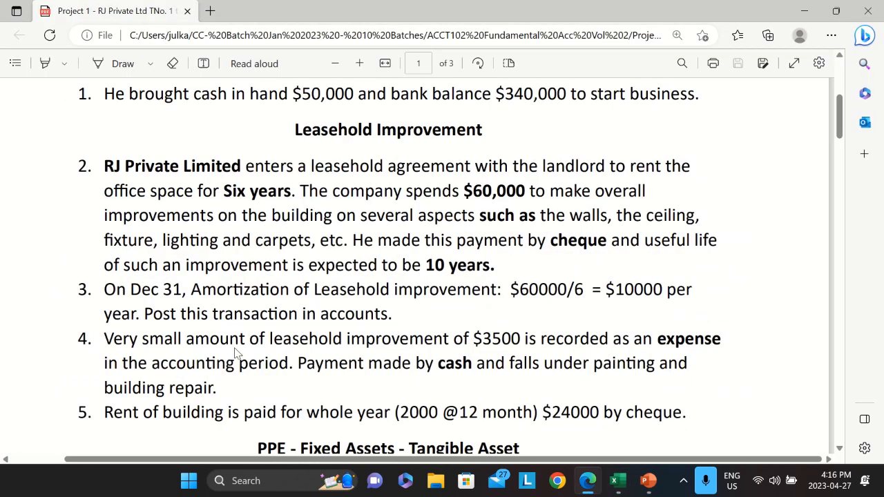
pyautogui.scroll(-1, 238, 353)
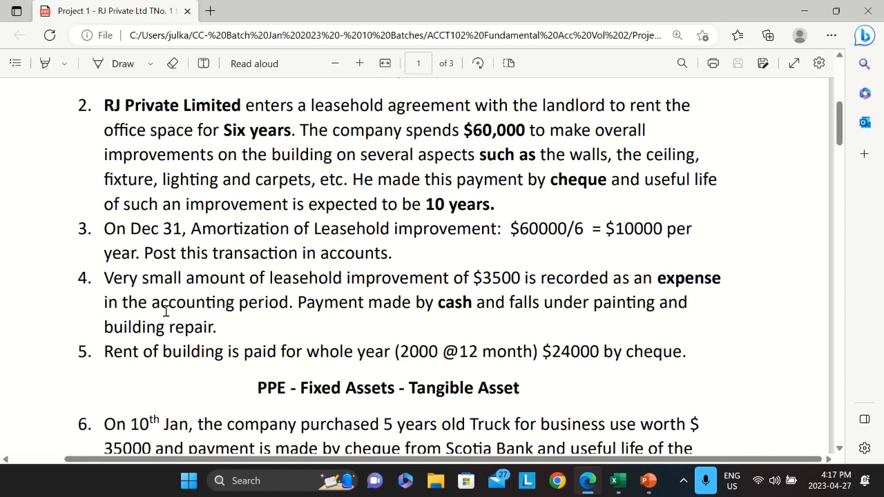
pyautogui.hotkey('alt', 'Tab')
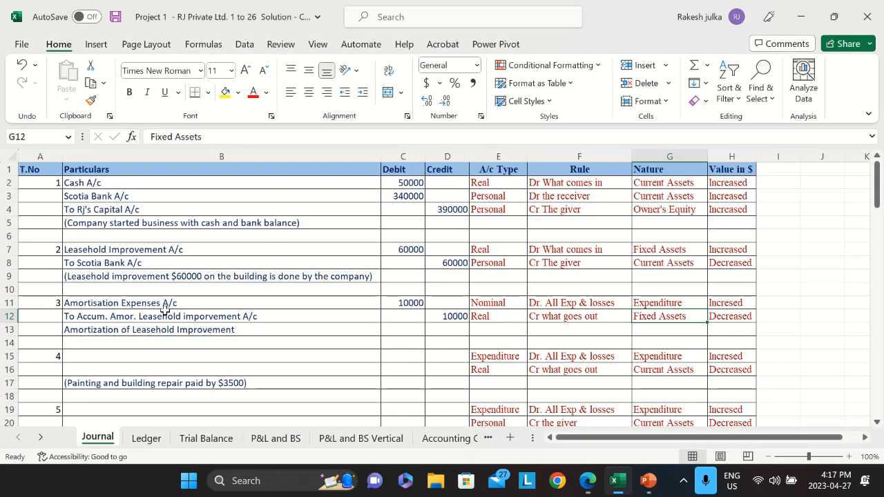
pyautogui.click(115, 355)
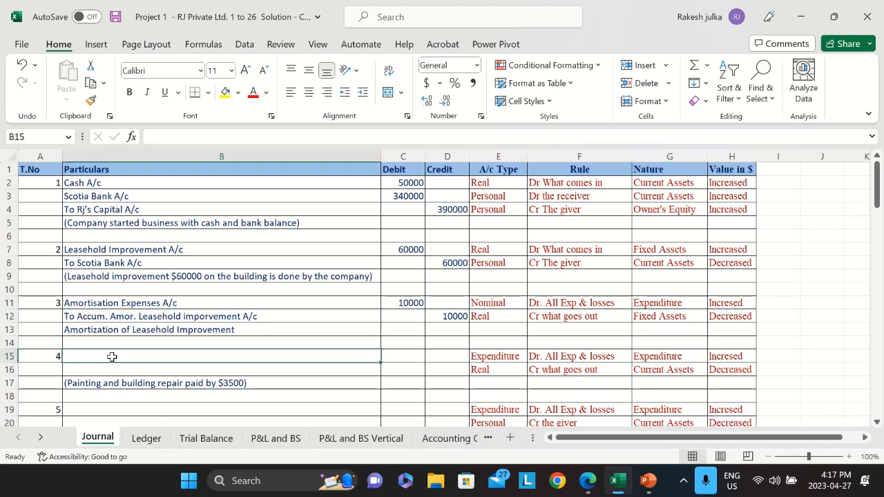
pyautogui.write('a')
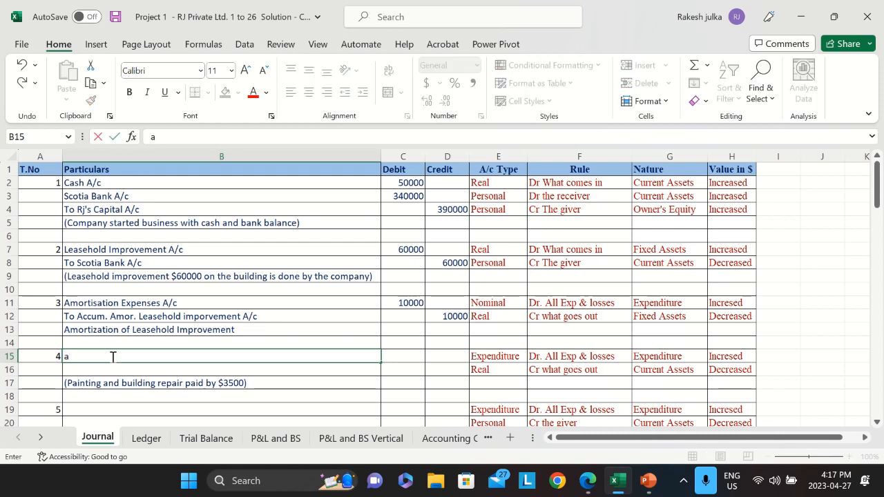
pyautogui.write('inting and')
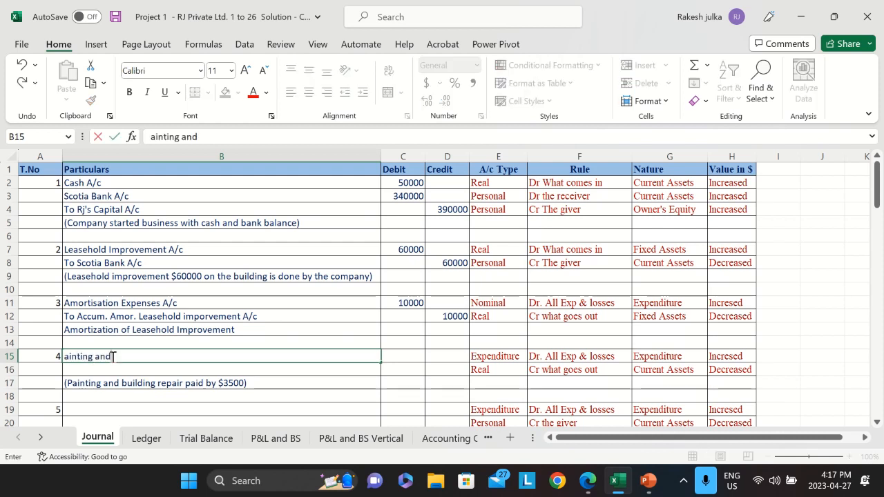
pyautogui.press('BackSpace')
pyautogui.press('BackSpace')
pyautogui.press('BackSpace')
pyautogui.press('BackSpace')
pyautogui.press('BackSpace')
pyautogui.press('BackSpace')
pyautogui.press('BackSpace')
pyautogui.press('BackSpace')
pyautogui.press('BackSpace')
pyautogui.press('BackSpace')
pyautogui.press('BackSpace')
# Enter Painting and Building Repair A/c with a 3500 debit in row 15, and go to the Credit cell in row 16.
pyautogui.write('Pain')
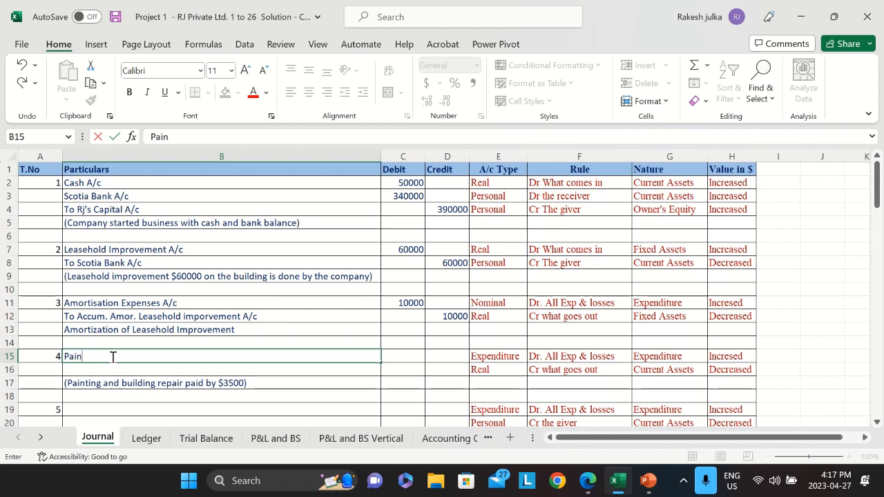
pyautogui.write('ting and Buil')
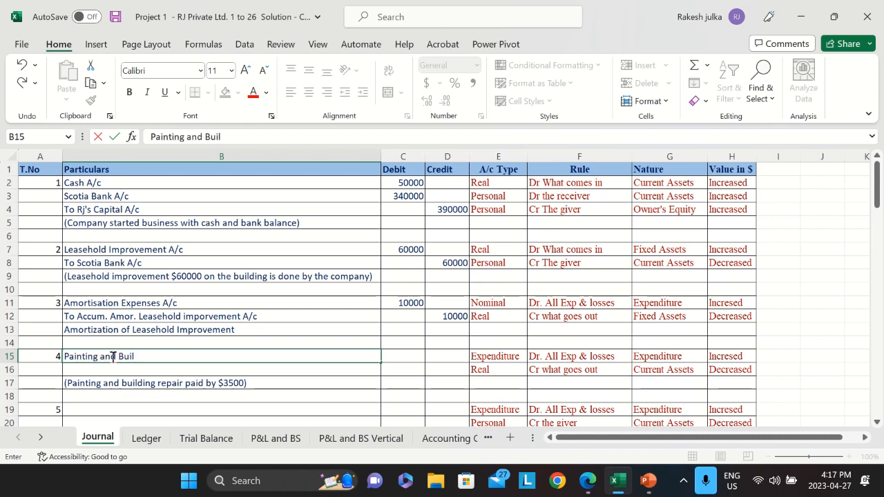
pyautogui.write('ding Repair')
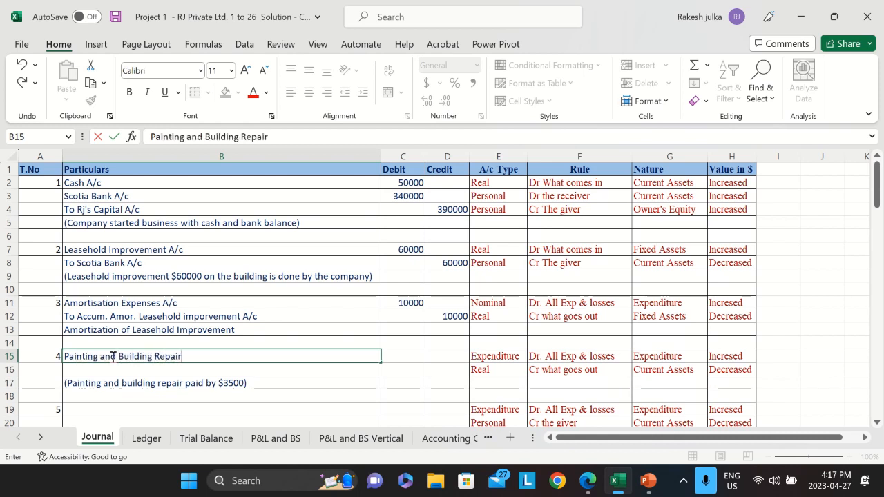
pyautogui.write(' A/c')
pyautogui.press('Tab')
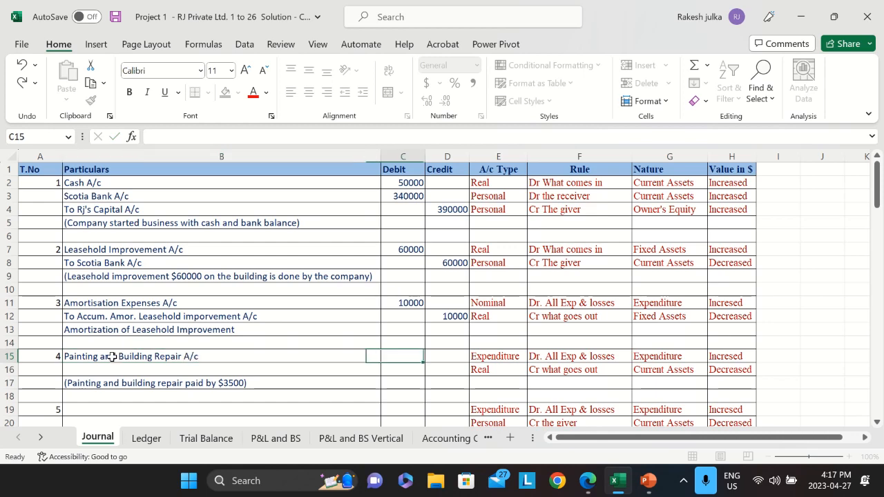
pyautogui.write('3500')
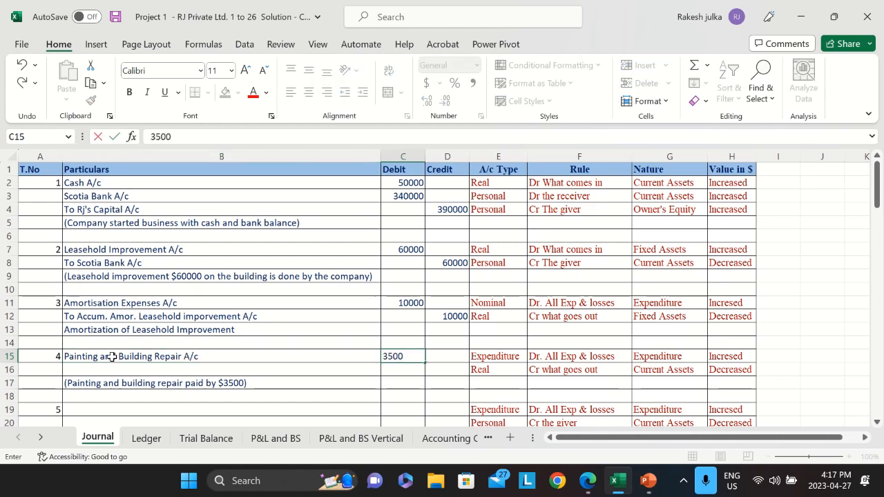
pyautogui.press('Down')
pyautogui.press('Right')
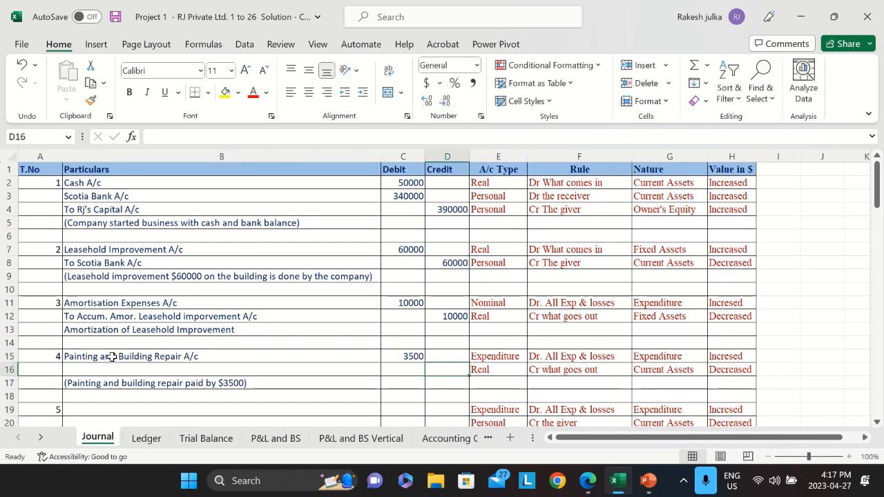
# Enter a 3500 credit in row 16 of the Journal with To Cash as its Particulars.
pyautogui.write('3500')
pyautogui.press('Return')
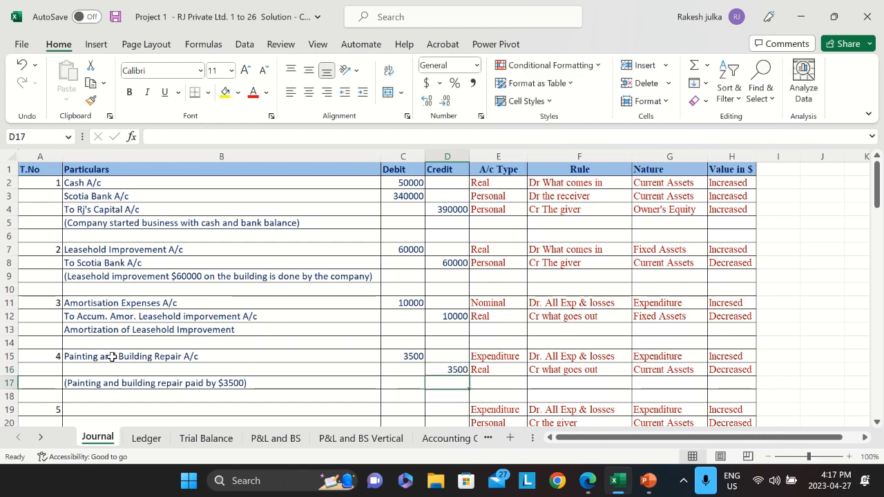
pyautogui.press('Up')
pyautogui.press('Left')
pyautogui.press('Left')
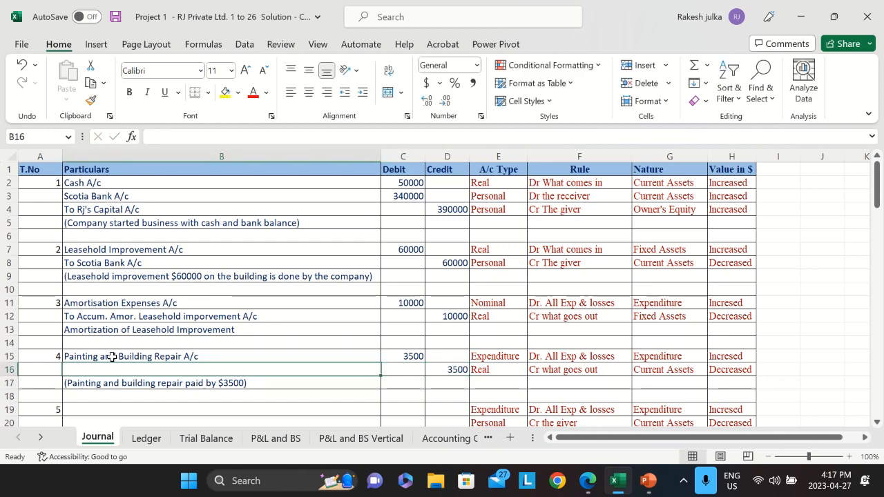
pyautogui.write('To Ash')
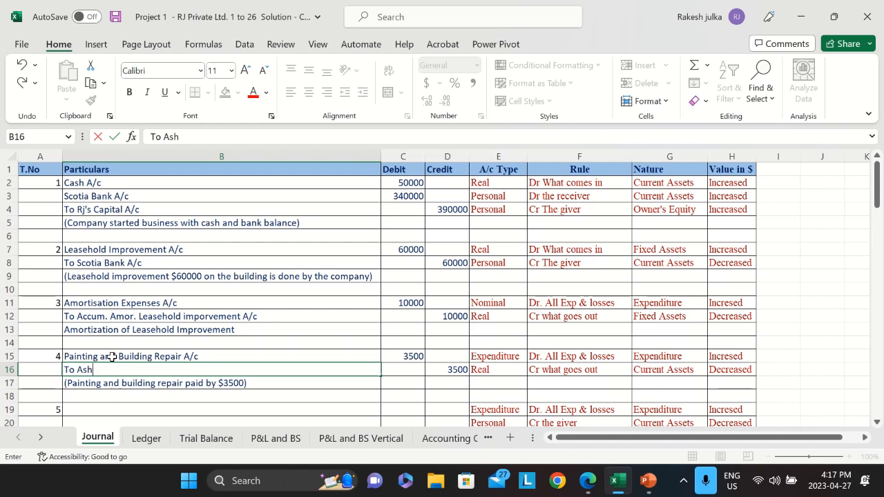
pyautogui.press('BackSpace')
pyautogui.press('BackSpace')
pyautogui.press('BackSpace')
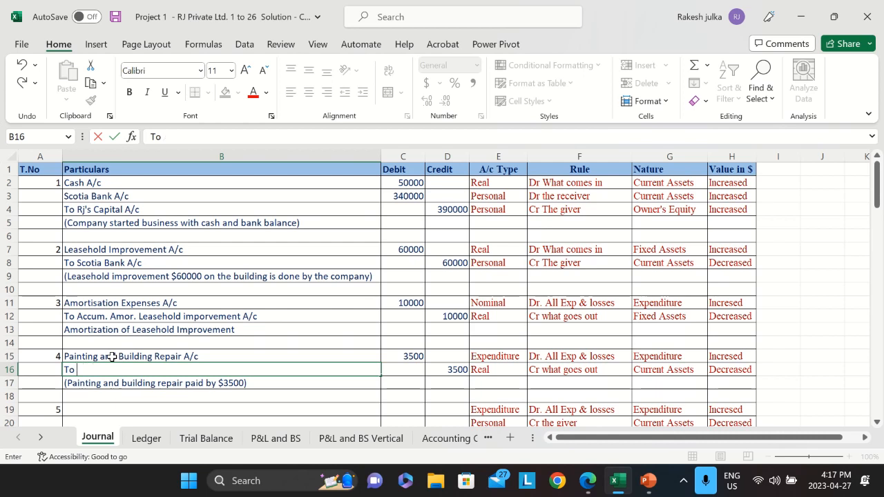
pyautogui.write('Cash')
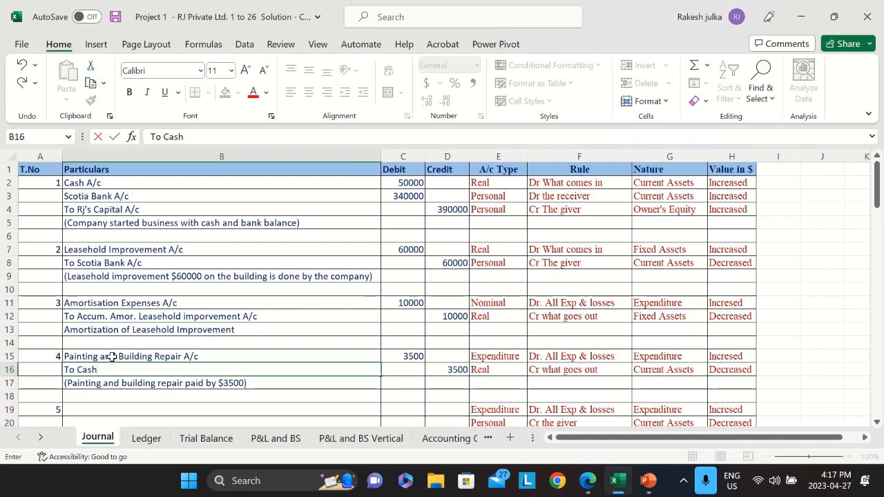
pyautogui.press('Return')
pyautogui.press('Up')
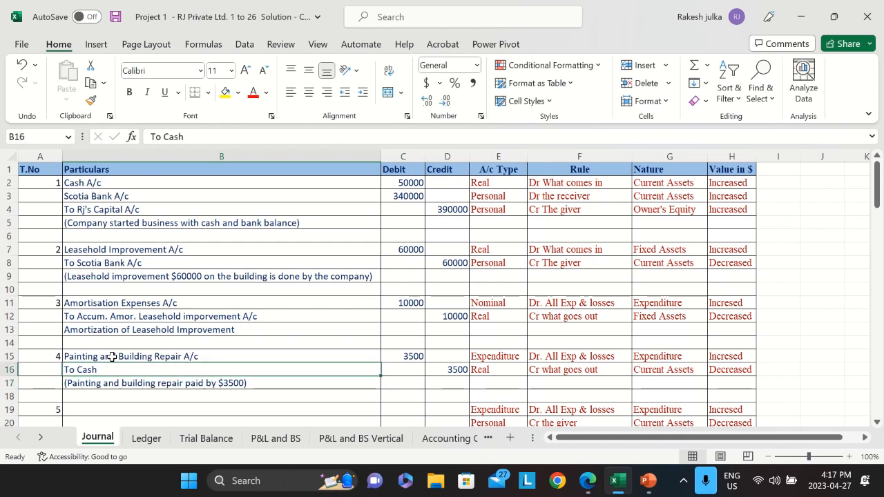
# Review the account type, rule and nature classifications of transaction 4's cash line in row 16.
pyautogui.press('Right')
pyautogui.press('Right')
pyautogui.press('Right')
pyautogui.press('Right')
pyautogui.press('Right')
pyautogui.press('Right')
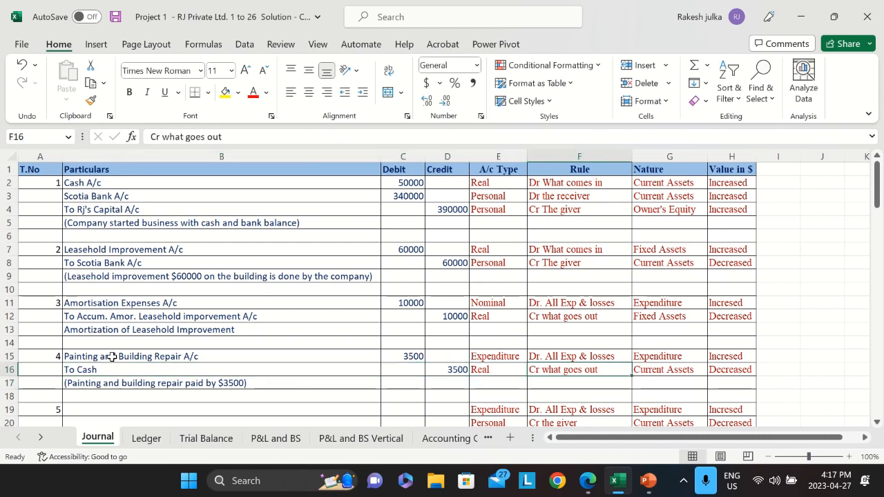
pyautogui.press('Left')
pyautogui.press('Left')
pyautogui.press('Right')
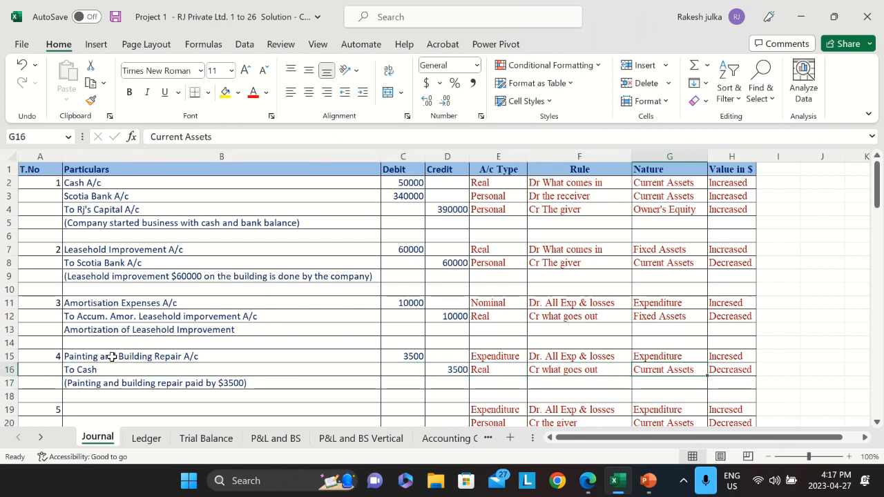
pyautogui.press('Left')
pyautogui.press('Left')
pyautogui.press('Left')
pyautogui.press('Left')
pyautogui.press('Left')
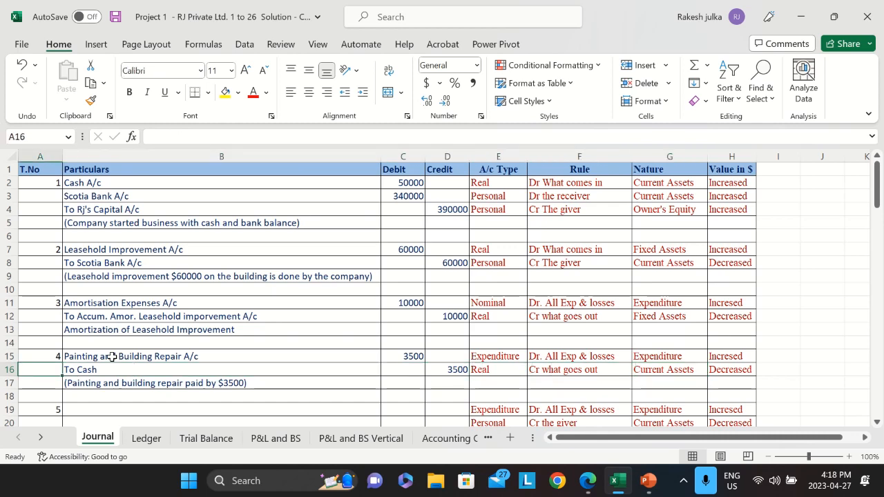
# Select transaction 5's first Particulars cell in row 19, and read transaction 5 in the project PDF.
pyautogui.press('Down')
pyautogui.press('Down')
pyautogui.press('Down')
pyautogui.press('Down')
pyautogui.press('Down')
pyautogui.press('Down')
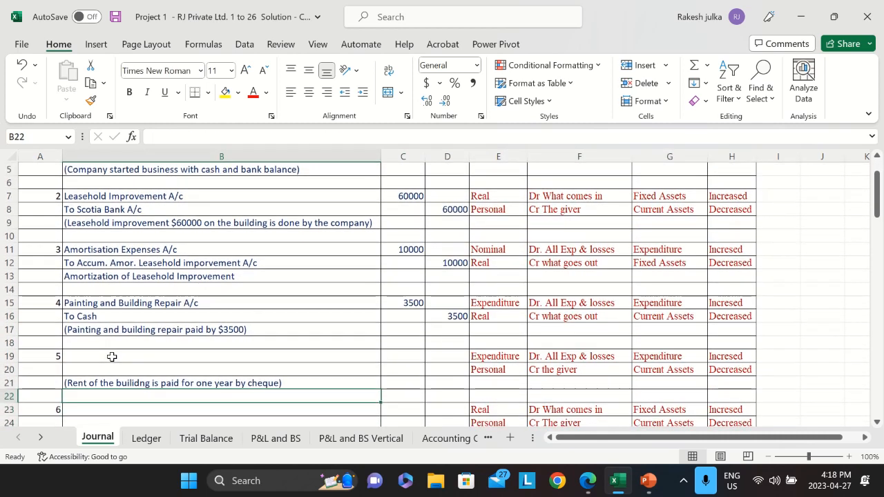
pyautogui.press('Up')
pyautogui.press('Up')
pyautogui.press('Up')
pyautogui.press('Up')
pyautogui.hotkey('alt', 'Tab')
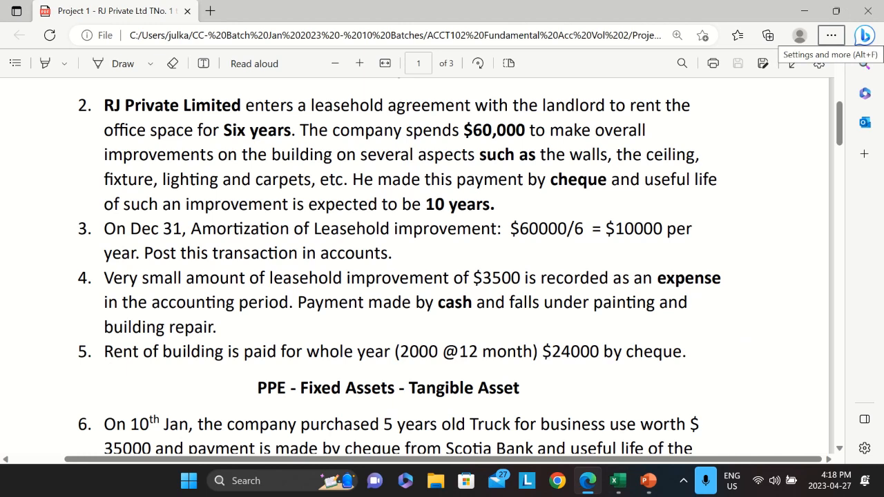
pyautogui.scroll(-3, 263, 307)
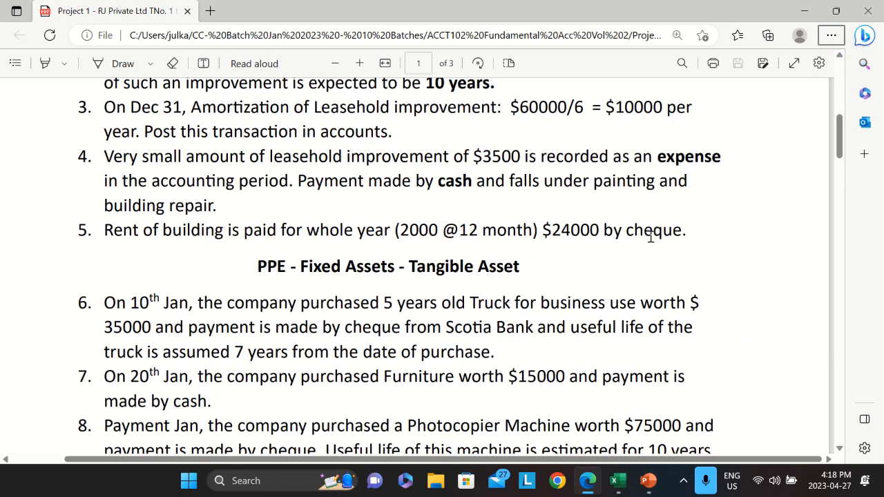
pyautogui.scroll(-3, 651, 232)
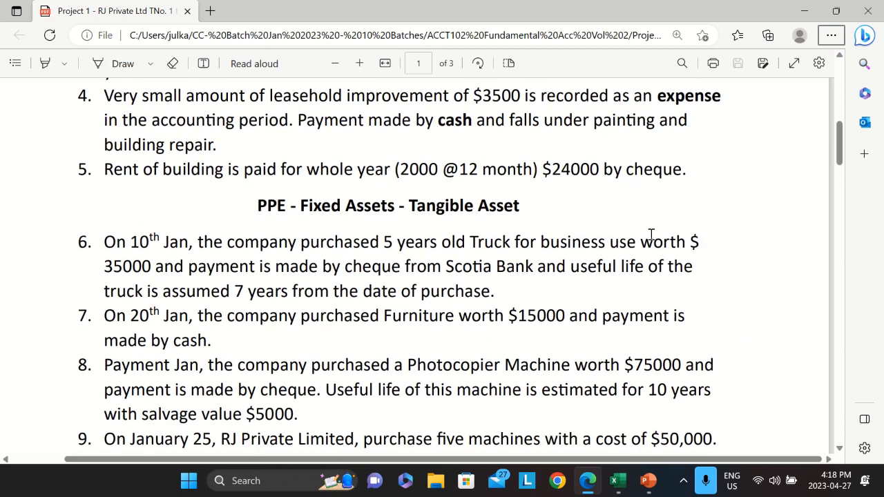
# Return to the Excel Journal and enter Rent of building A/c with a 24000 debit in row 19.
pyautogui.hotkey('alt', 'Tab')
pyautogui.scroll(-1, 455, 288)
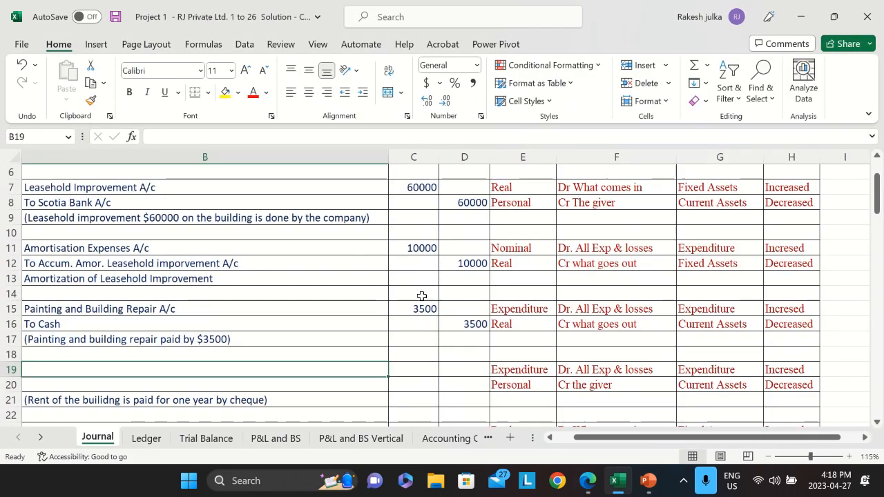
pyautogui.scroll(2, 391, 325)
pyautogui.click(295, 336)
pyautogui.moveTo(295, 336); pyautogui.dragTo(9, 339)
pyautogui.scroll(-2, 252, 346)
pyautogui.click(188, 280)
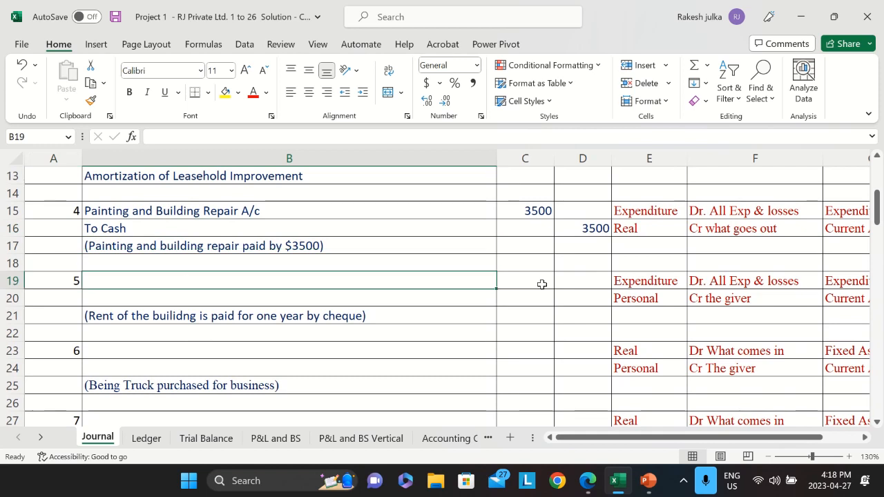
pyautogui.write('Rent of b')
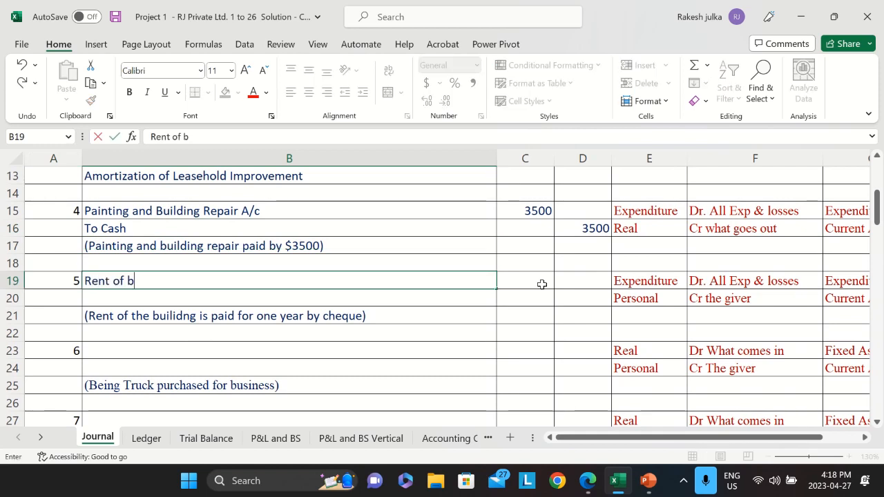
pyautogui.write('uil')
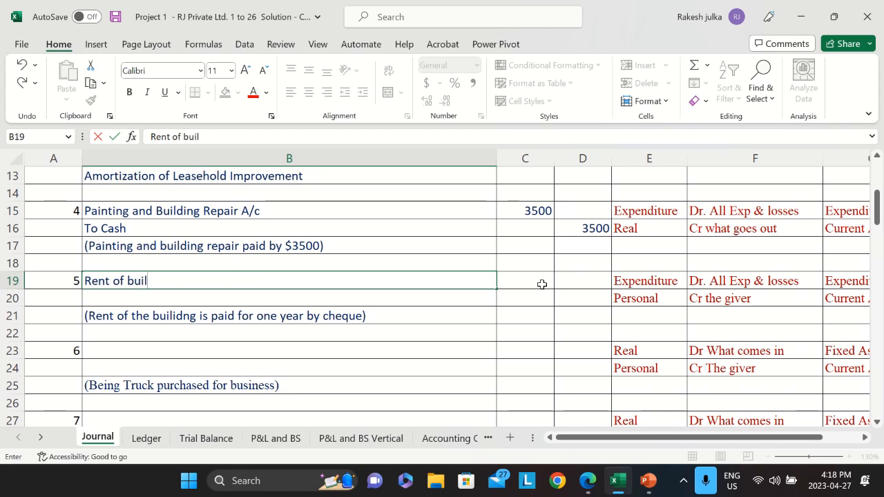
pyautogui.write('ding A/c')
pyautogui.click(542, 284)
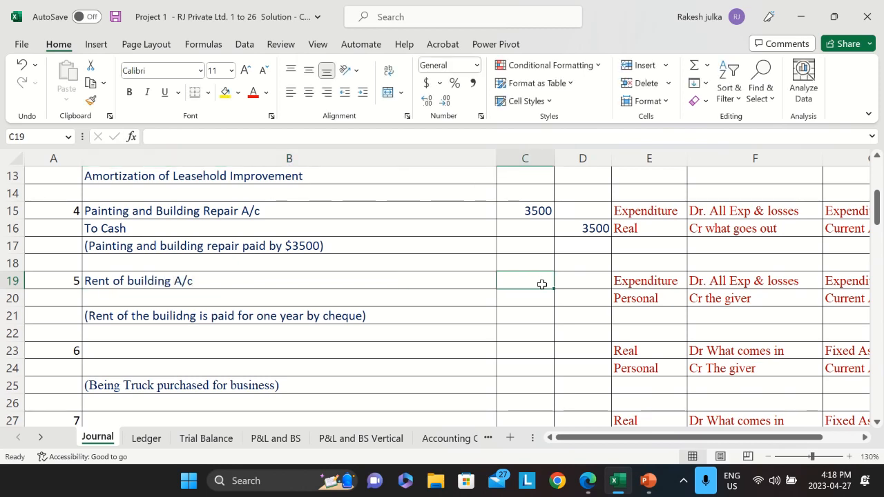
pyautogui.write('24000')
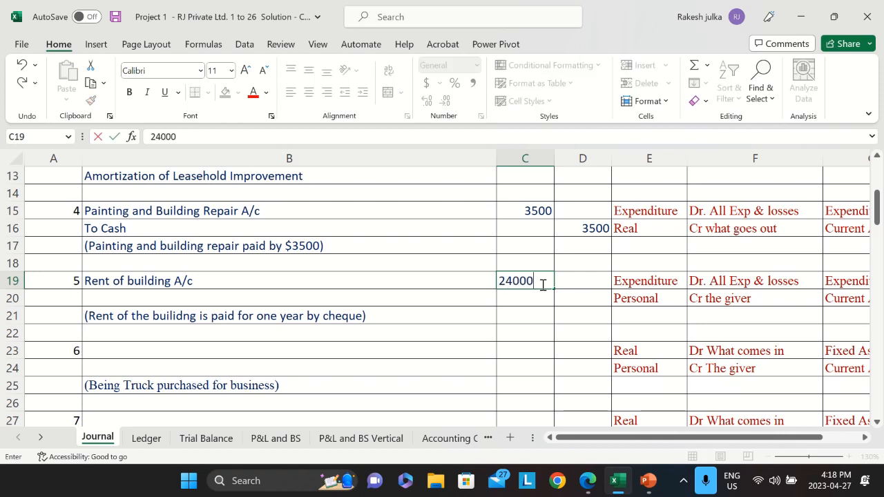
pyautogui.press('Return')
# Enter a 24000 credit in row 20 with To Scotia Bank A/c as its Particulars.
pyautogui.press('Right')
pyautogui.write('2400')
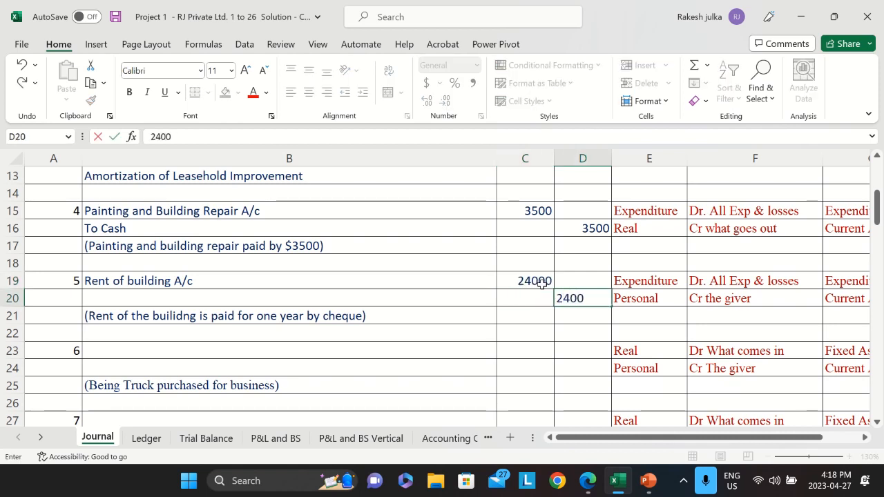
pyautogui.write('0')
pyautogui.press('Return')
pyautogui.press('Up')
pyautogui.press('Left')
pyautogui.press('Left')
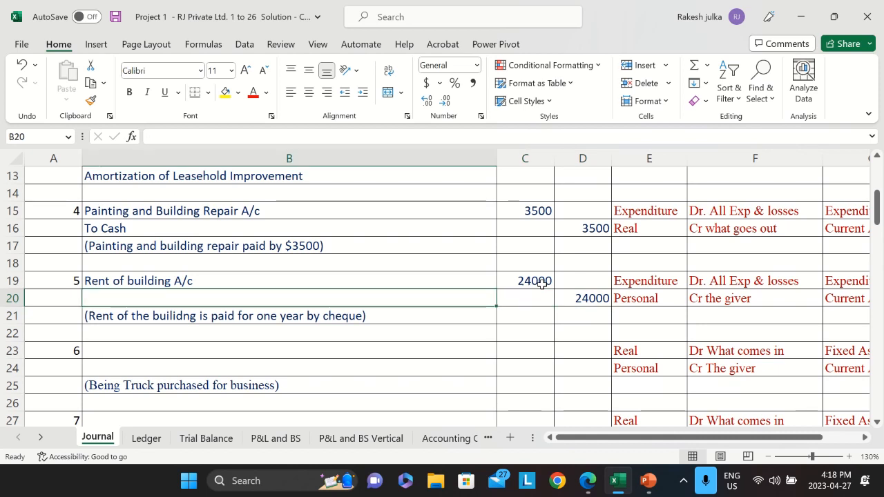
pyautogui.write('To ')
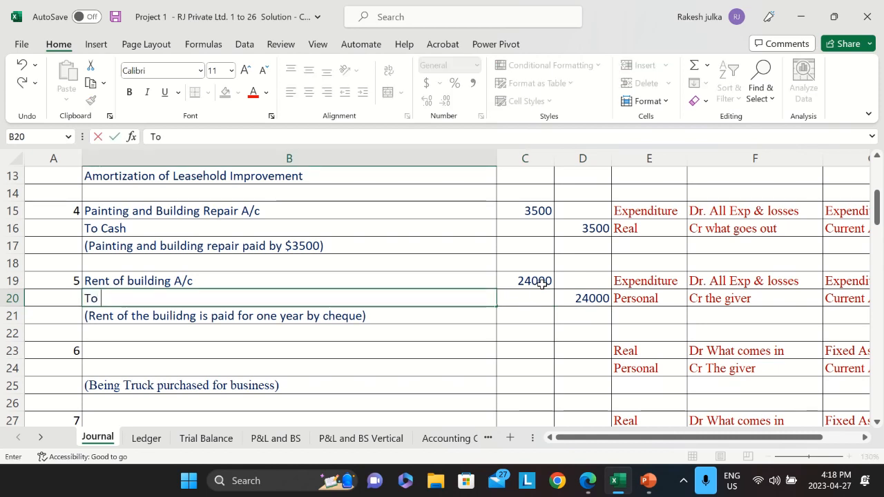
pyautogui.write('S')
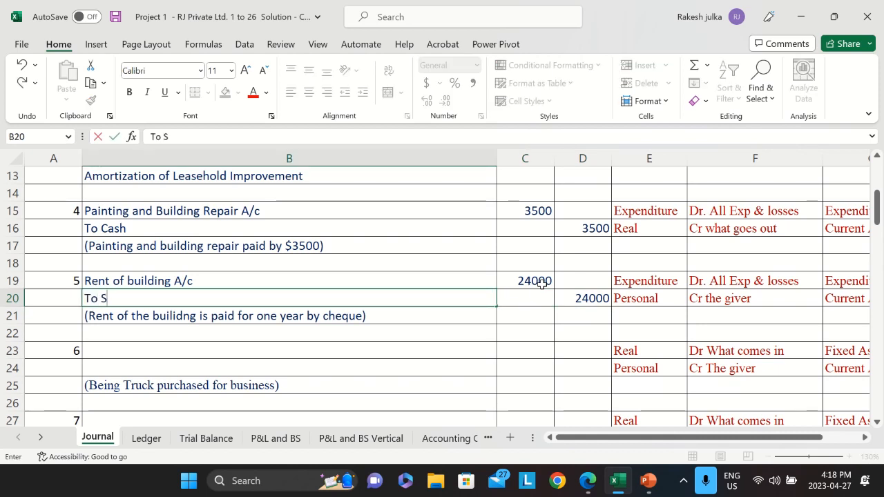
pyautogui.write('cotia Ba')
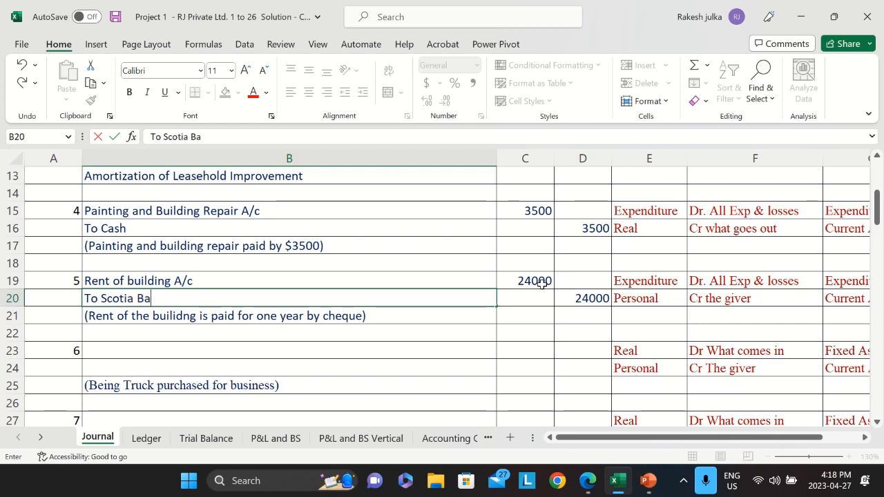
pyautogui.write('nk A/c')
pyautogui.press('Return')
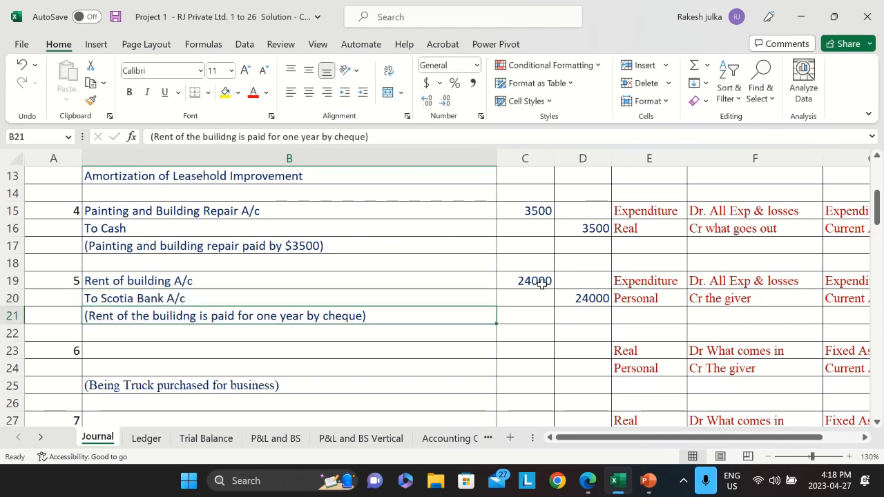
# Go to transaction 6's first Particulars cell in row 23, and look over the blank entries for transactions 6 to 9.
pyautogui.press('Up')
pyautogui.press('Up')
pyautogui.press('Down')
pyautogui.press('Down')
pyautogui.press('Down')
pyautogui.press('Down')
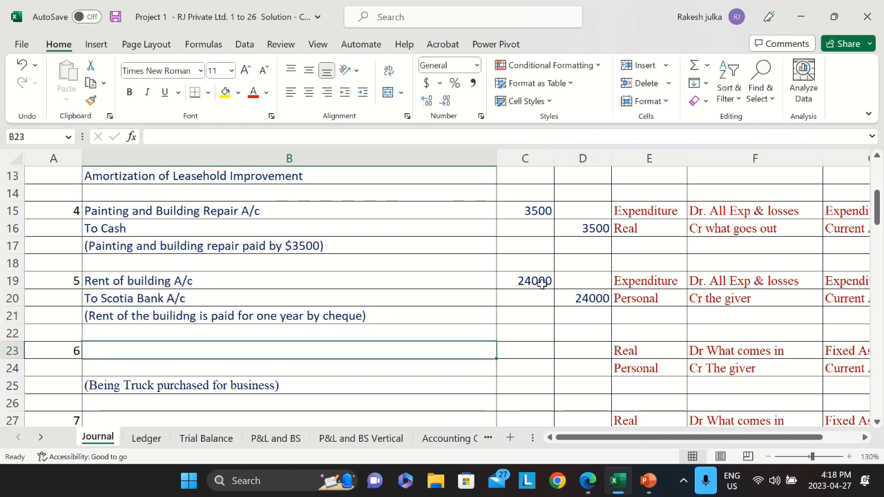
pyautogui.scroll(-2, 385, 329)
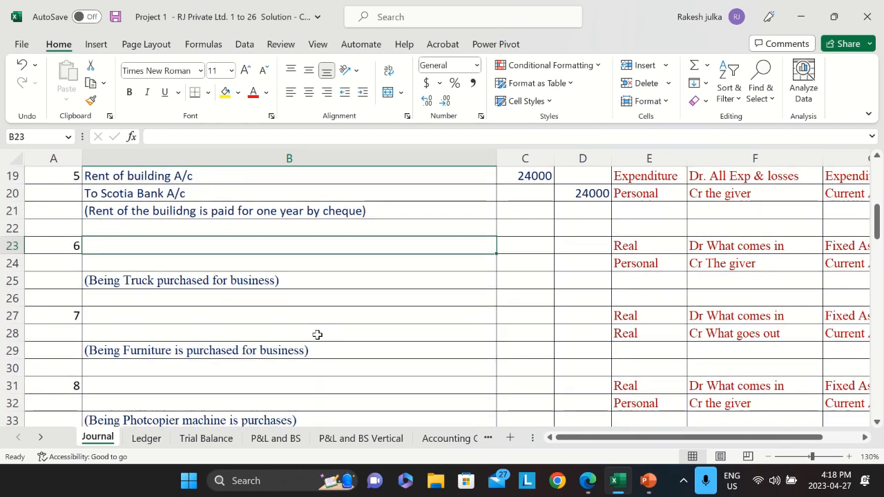
pyautogui.keyDown('ctrl'); pyautogui.scroll(1, 316, 335); pyautogui.keyUp('ctrl')
pyautogui.scroll(-2, 311, 311)
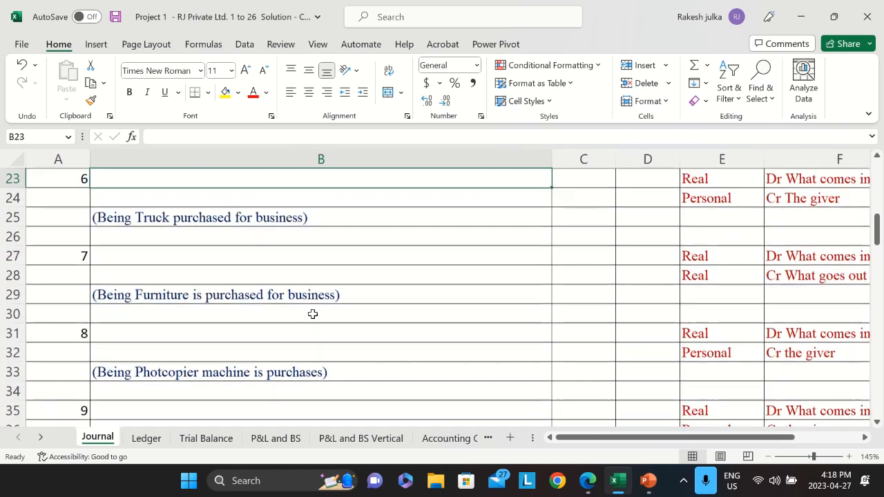
pyautogui.scroll(1, 312, 312)
# Look through transactions 6 to 17 in the project PDF, read transaction 6, and return to the Excel Journal.
pyautogui.hotkey('alt', 'Tab')
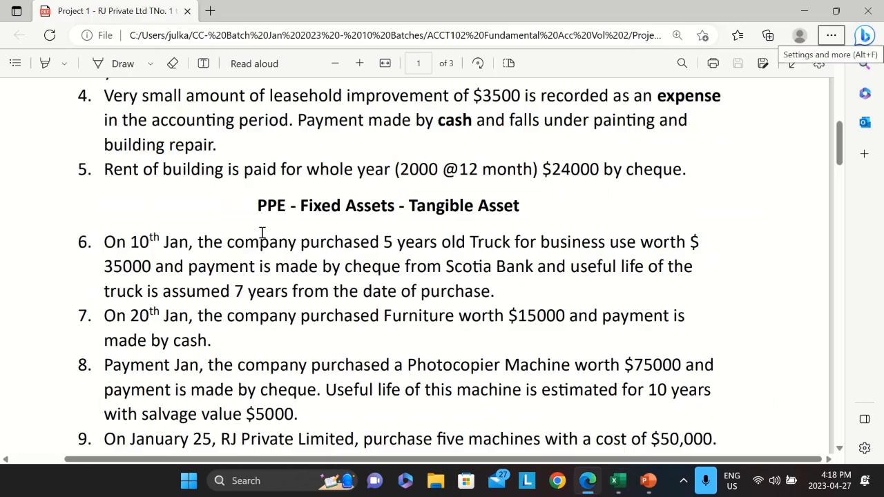
pyautogui.scroll(-8, 254, 325)
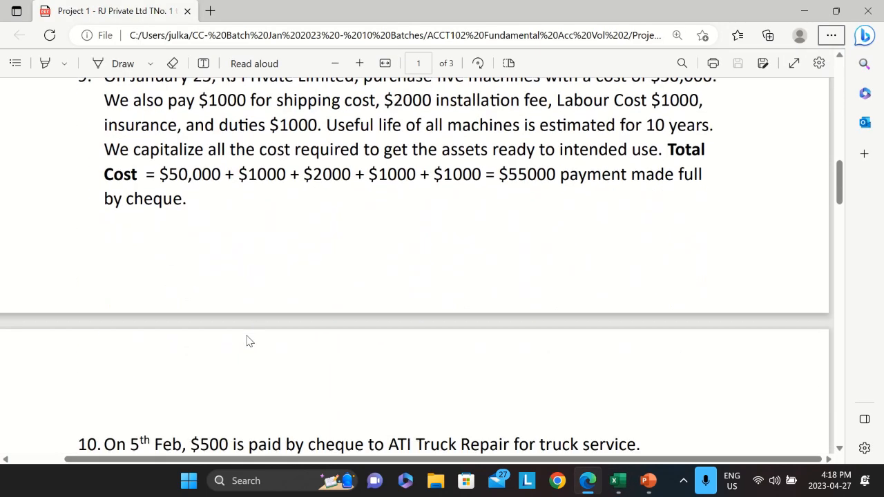
pyautogui.scroll(-5, 247, 336)
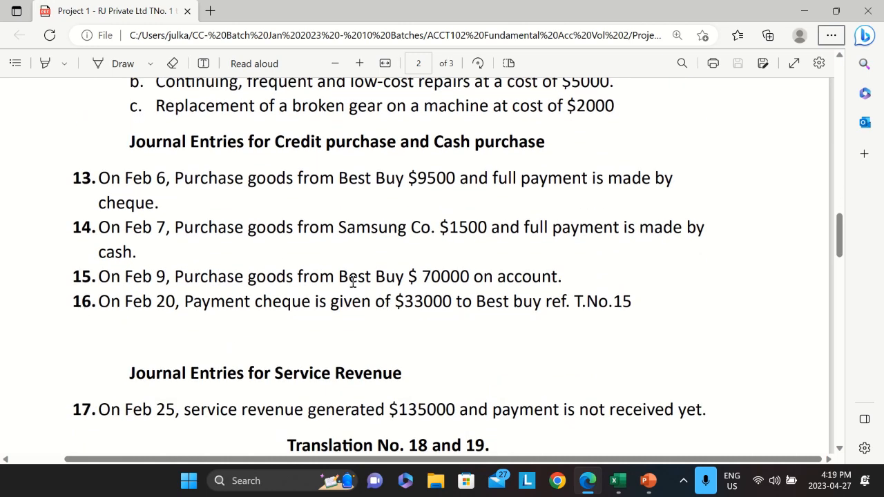
pyautogui.scroll(2, 293, 288)
pyautogui.scroll(2, 293, 288)
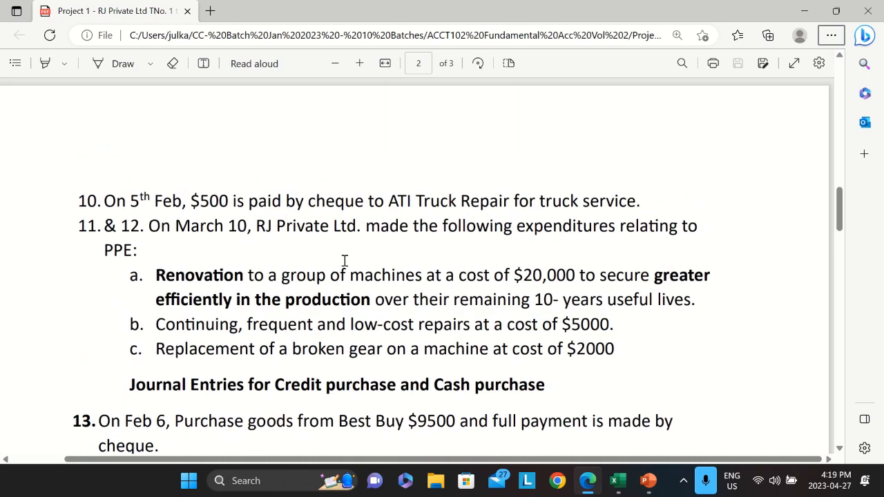
pyautogui.scroll(3, 339, 242)
pyautogui.scroll(8, 235, 275)
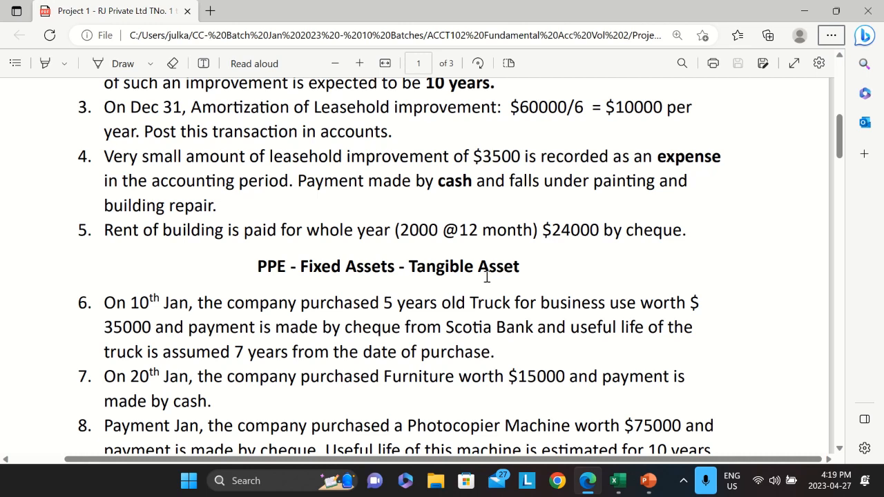
pyautogui.scroll(-1, 481, 273)
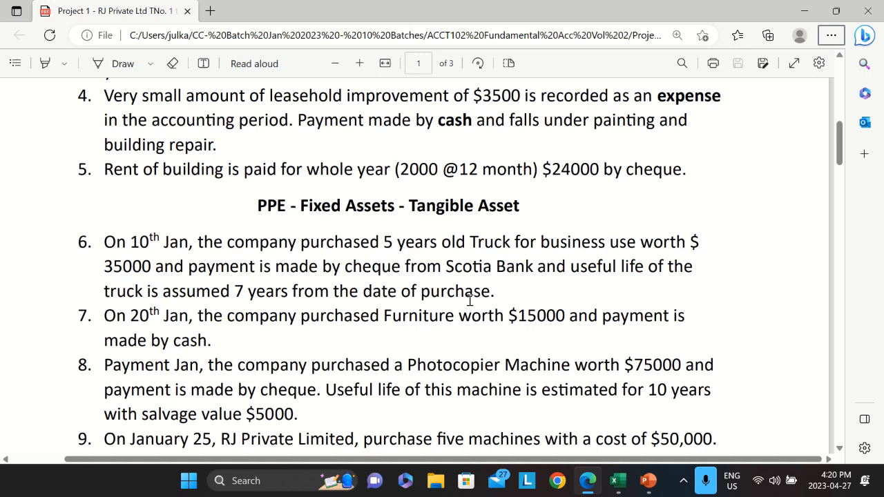
pyautogui.hotkey('alt', 'Tab')
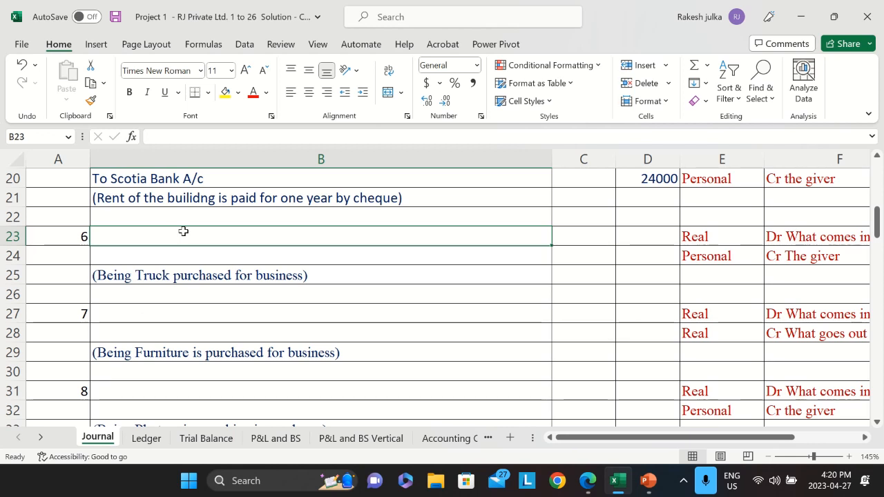
# Enter transaction 6's Particulars: Truck A/c in B23 and To Scotia Bank A/c in B24.
pyautogui.write('Truck A/c')
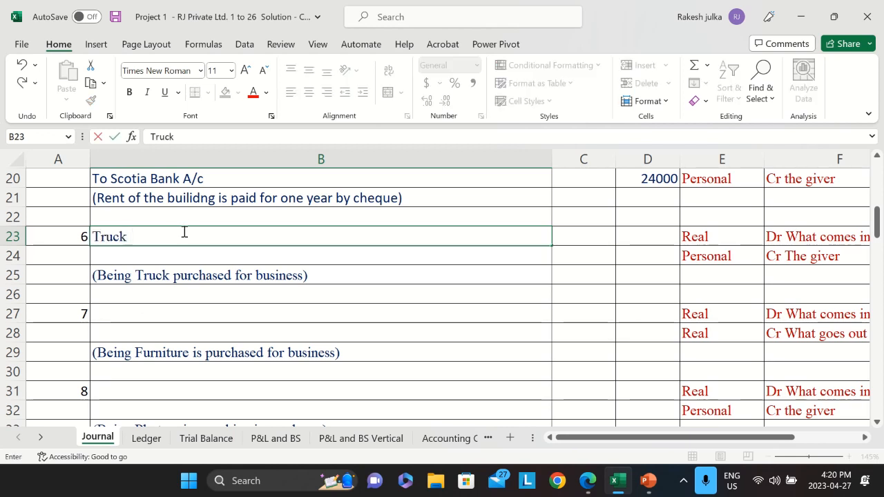
pyautogui.press('Return')
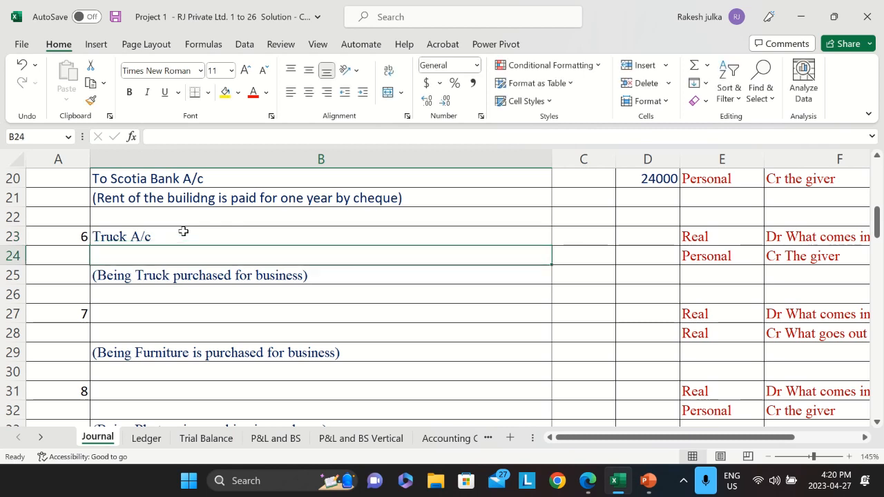
pyautogui.write('to')
pyautogui.press('BackSpace')
pyautogui.press('BackSpace')
pyautogui.press('BackSpace')
pyautogui.press('BackSpace')
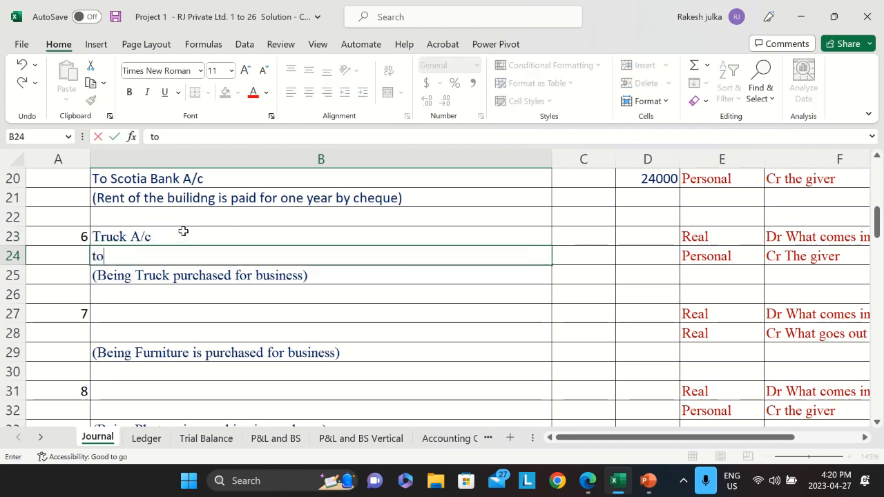
pyautogui.write('To ')
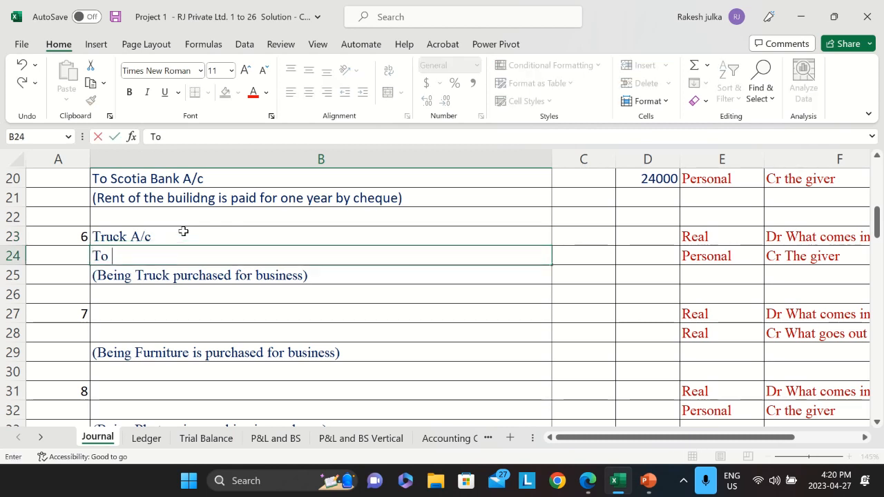
pyautogui.write('Sc')
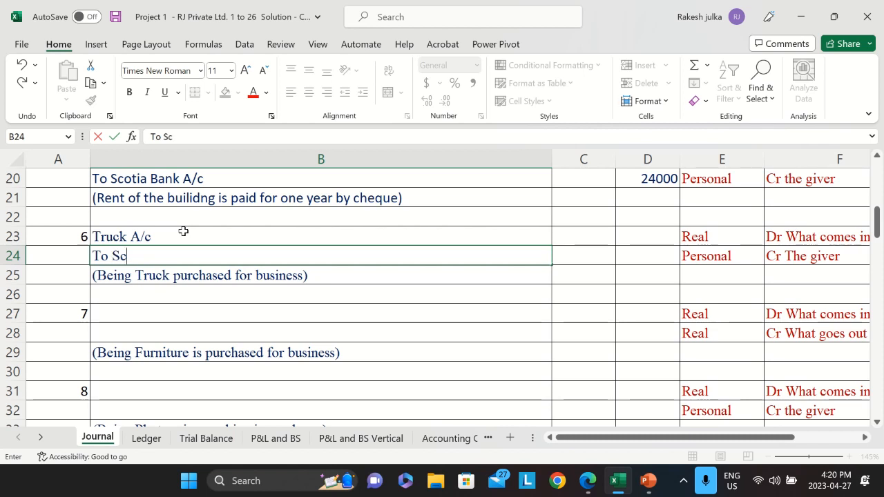
pyautogui.write('otia Bank')
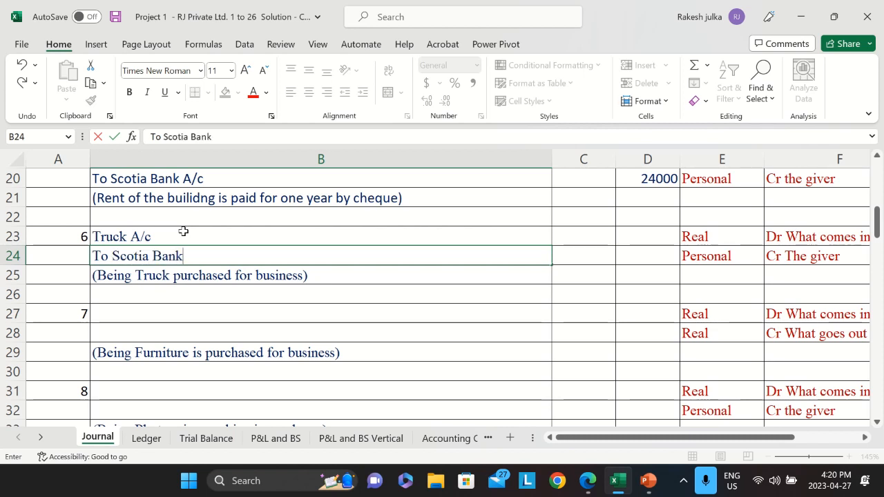
pyautogui.write(' A/c')
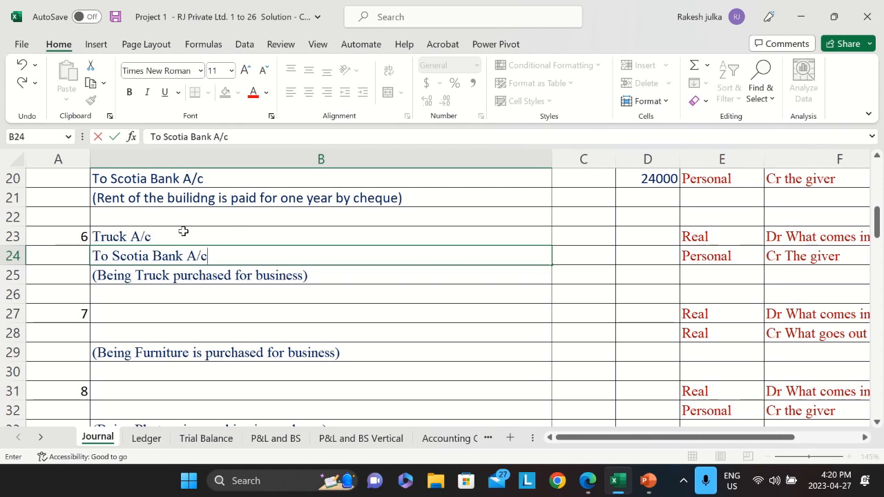
pyautogui.press('Return')
# Enter a 35000 debit for the Truck account in C23 and a 35000 credit for Scotia Bank in D24.
pyautogui.press('Up')
pyautogui.press('Up')
pyautogui.press('Right')
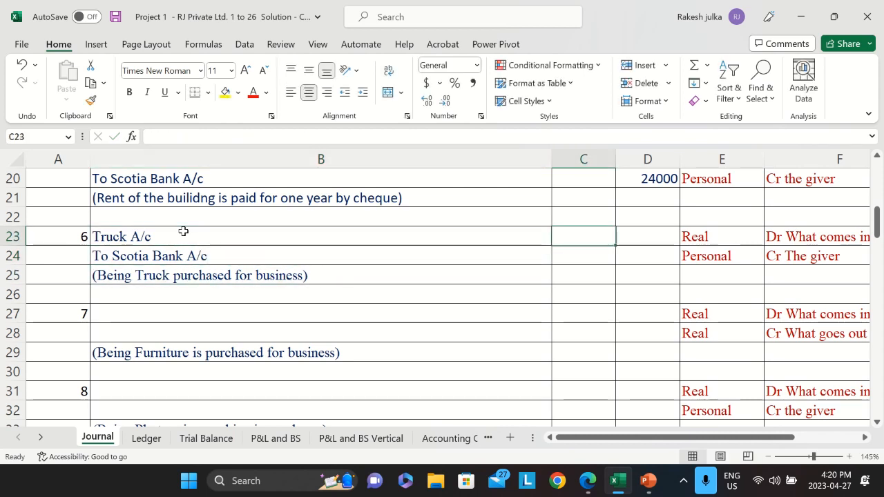
pyautogui.write('35000')
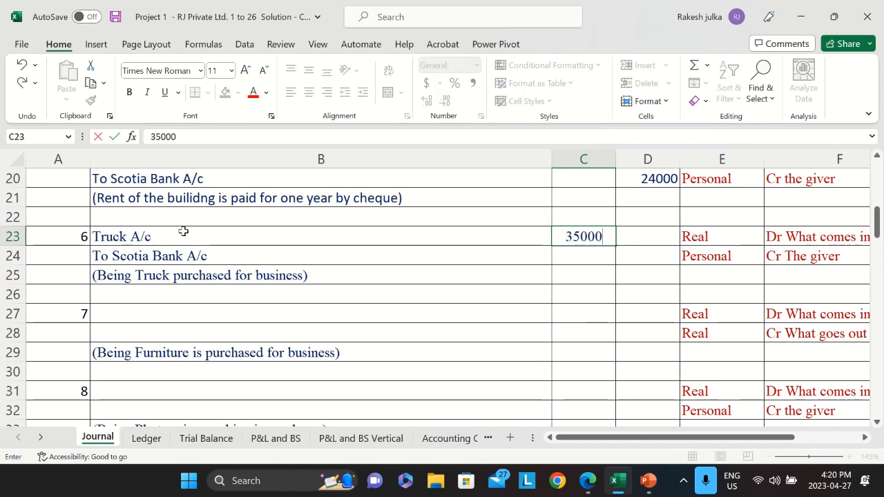
pyautogui.press('Return')
pyautogui.press('Right')
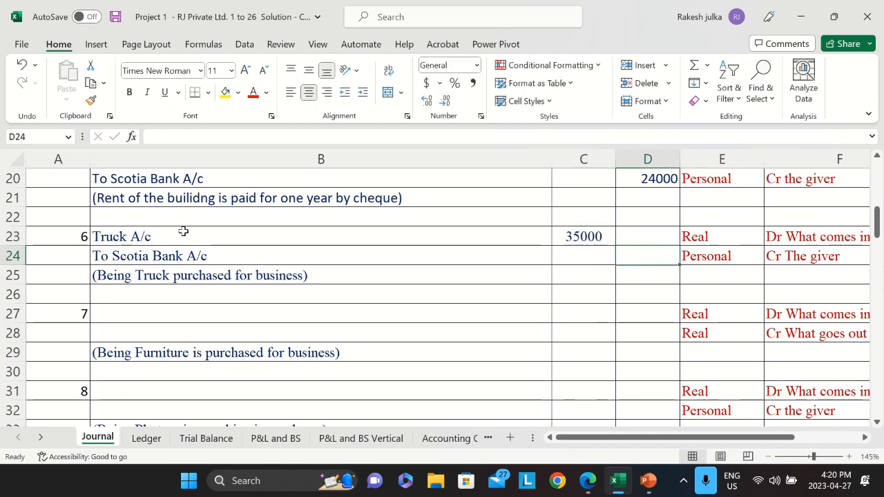
pyautogui.write('35000')
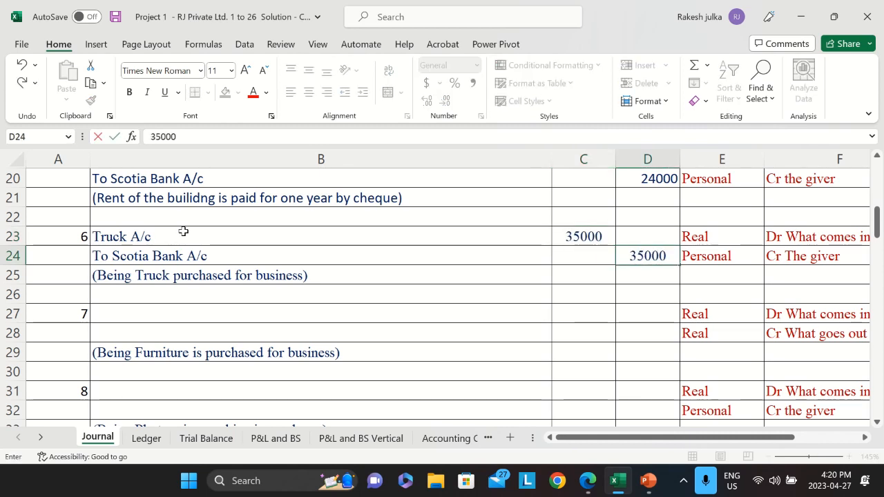
pyautogui.press('Return')
# Review transaction 6's narration and account types in the Journal, and read transaction 7 in the project PDF.
pyautogui.press('Left')
pyautogui.press('Left')
pyautogui.press('Left')
pyautogui.press('Right')
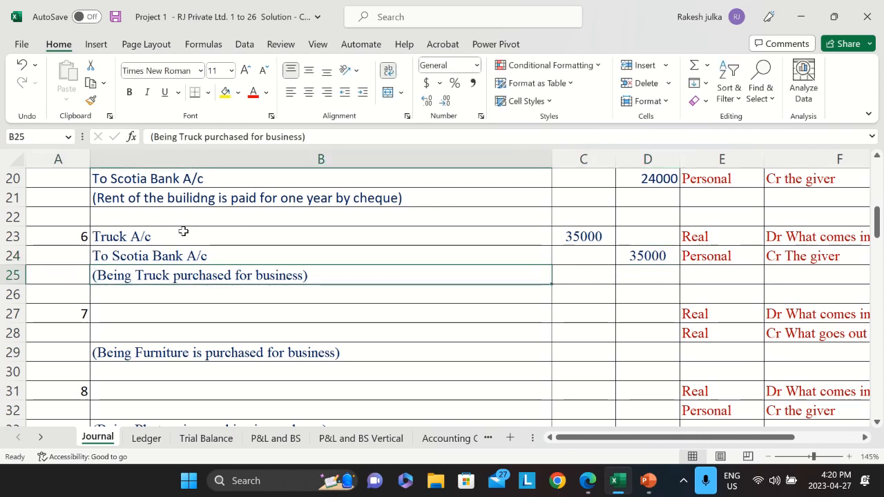
pyautogui.click(720, 237)
pyautogui.click(718, 256)
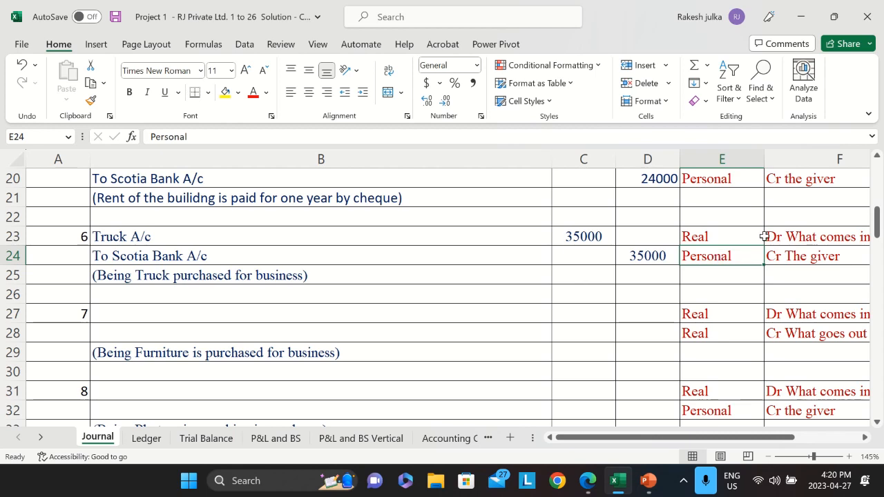
pyautogui.click(189, 318)
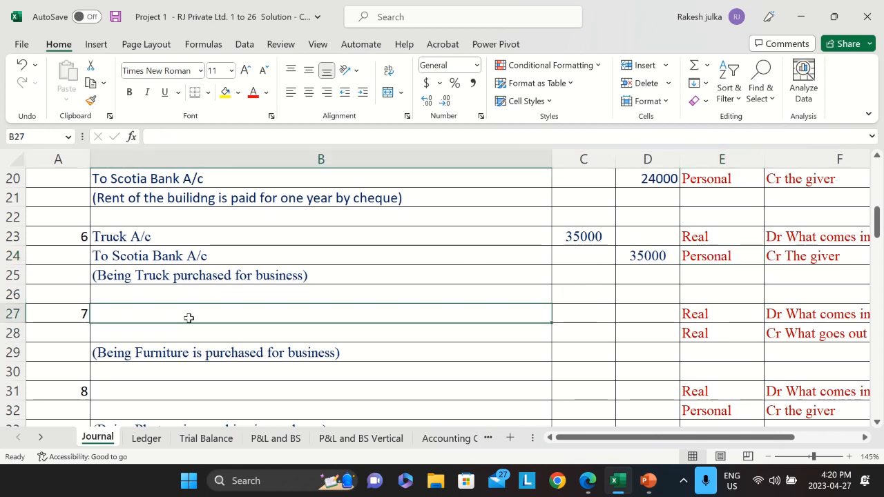
pyautogui.hotkey('alt', 'Tab')
pyautogui.scroll(-1, 268, 335)
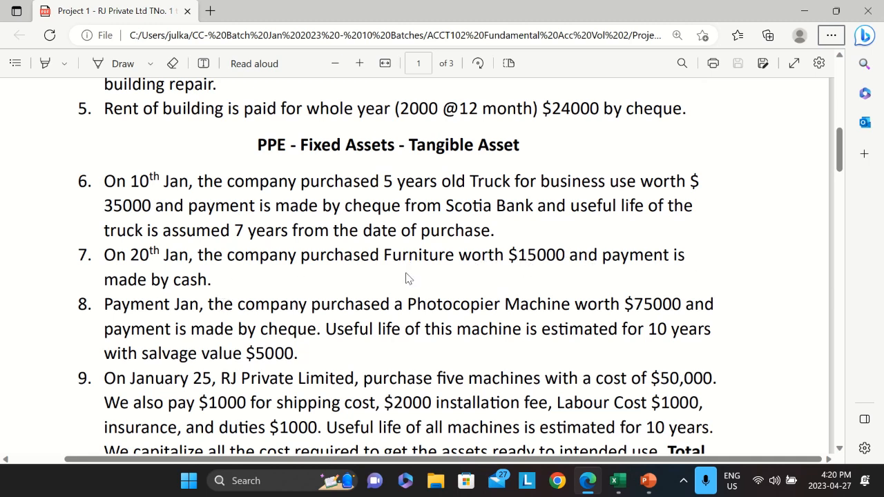
pyautogui.scroll(-1, 409, 278)
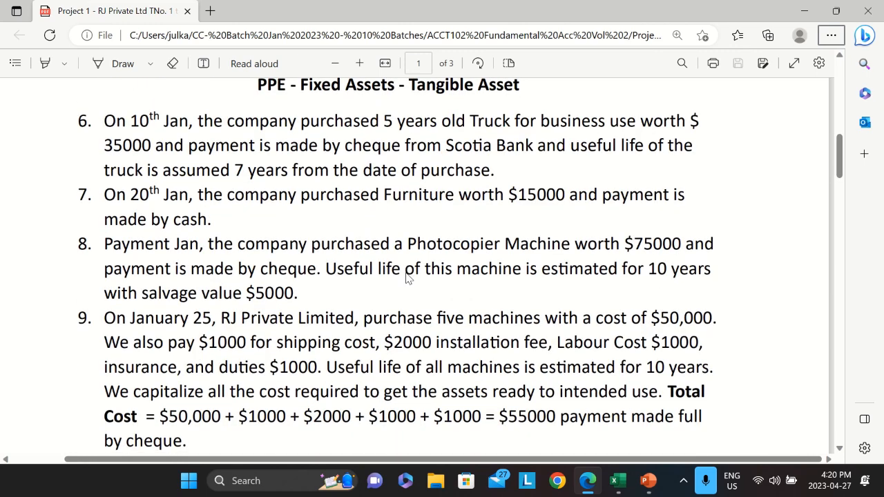
# Return to the Excel Journal and enter transaction 7's Particulars: Furniture A/c in B27 and To Cash in B28.
pyautogui.hotkey('alt', 'Tab')
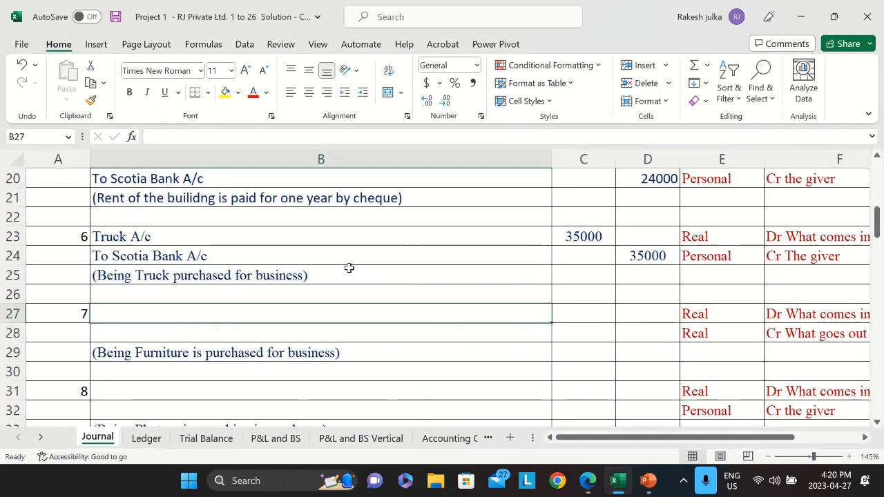
pyautogui.write('F')
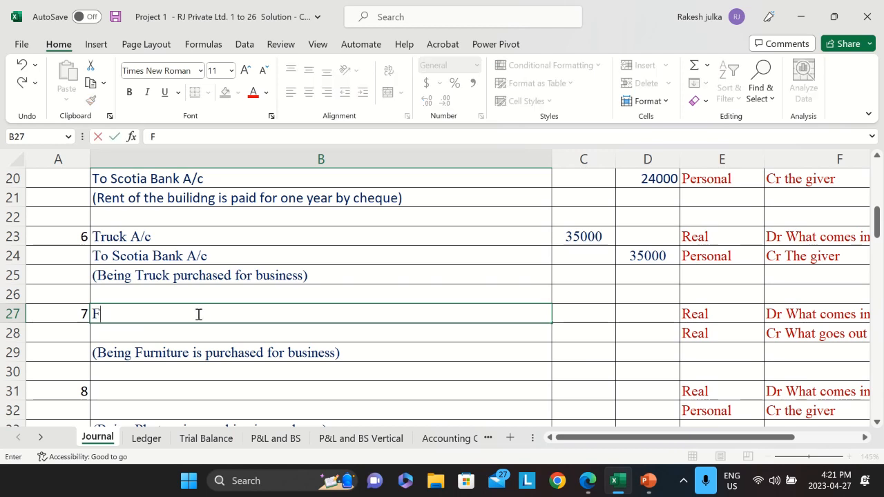
pyautogui.write('urniture A/c')
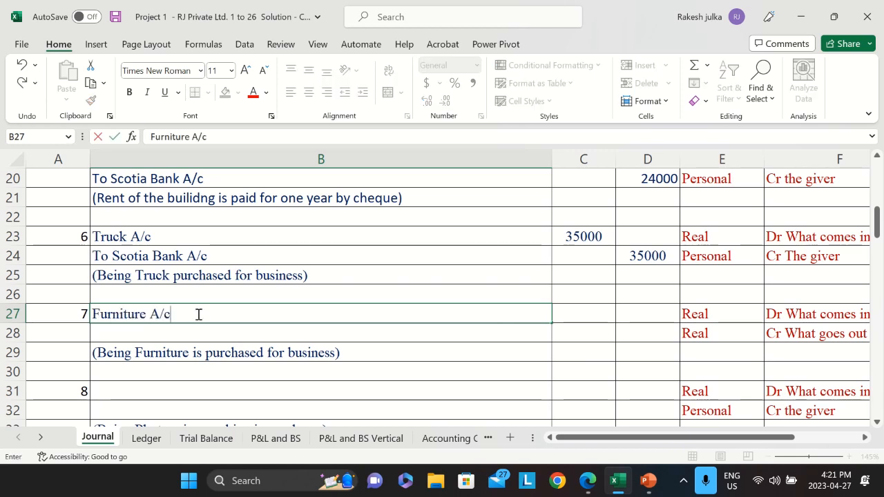
pyautogui.press('Tab')
pyautogui.press('Return')
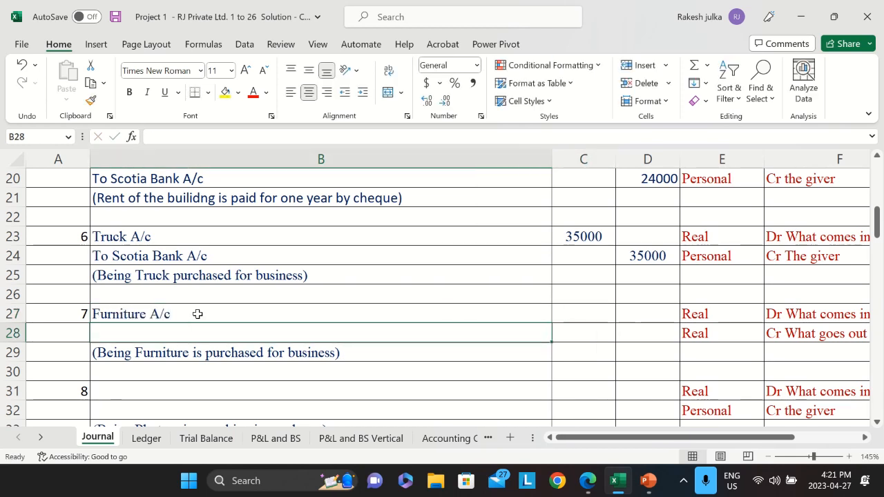
pyautogui.write('To CAsh')
pyautogui.press('Return')
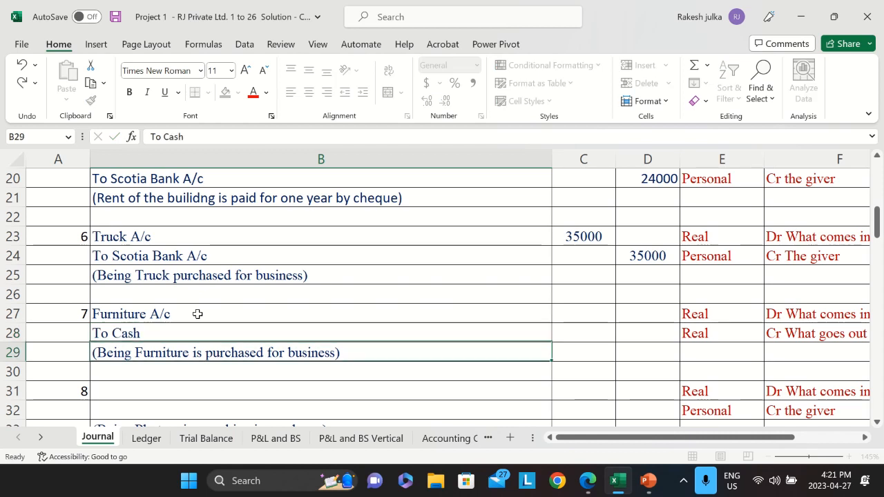
# Enter a 15000 debit for Furniture in C27 and a 15000 credit for Cash in D28.
pyautogui.press('Up')
pyautogui.press('Up')
pyautogui.press('Right')
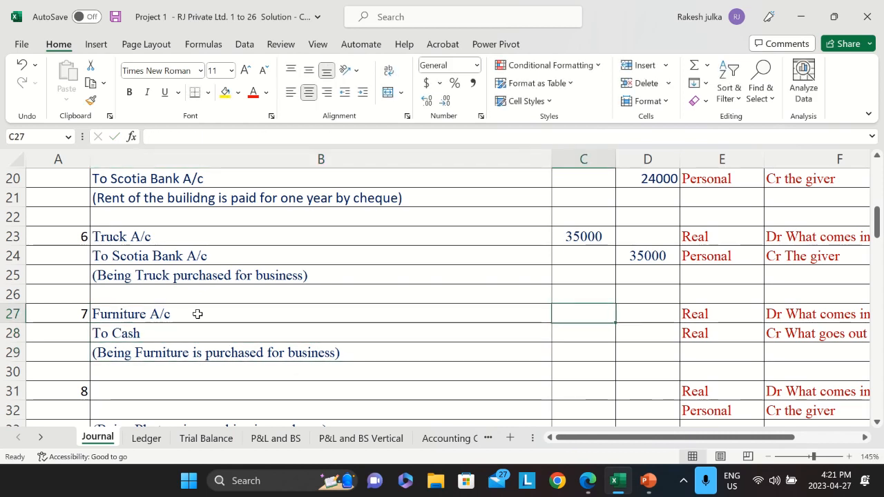
pyautogui.write('15000')
pyautogui.press('Return')
pyautogui.press('Right')
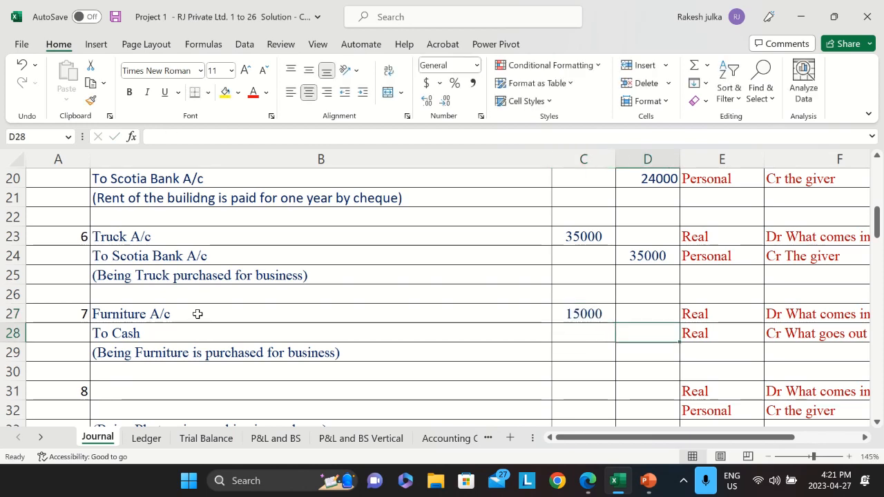
pyautogui.write('15000')
pyautogui.press('Return')
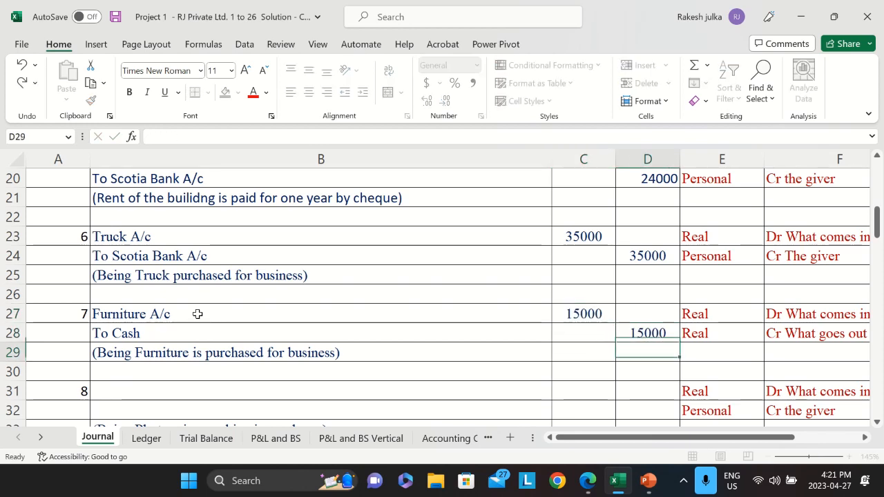
# Go to transaction 8's first Particulars cell, B31, and read transaction 8 in the project PDF.
pyautogui.scroll(-3, 198, 314)
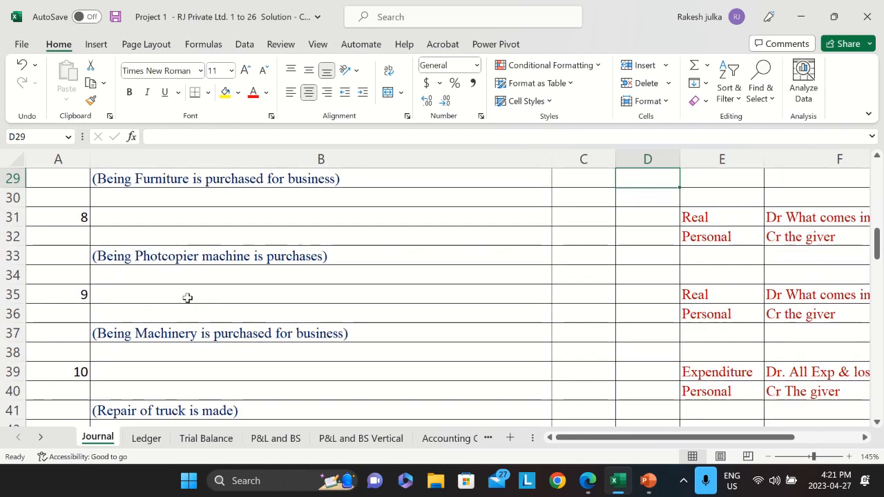
pyautogui.click(168, 221)
pyautogui.hotkey('alt', 'Tab')
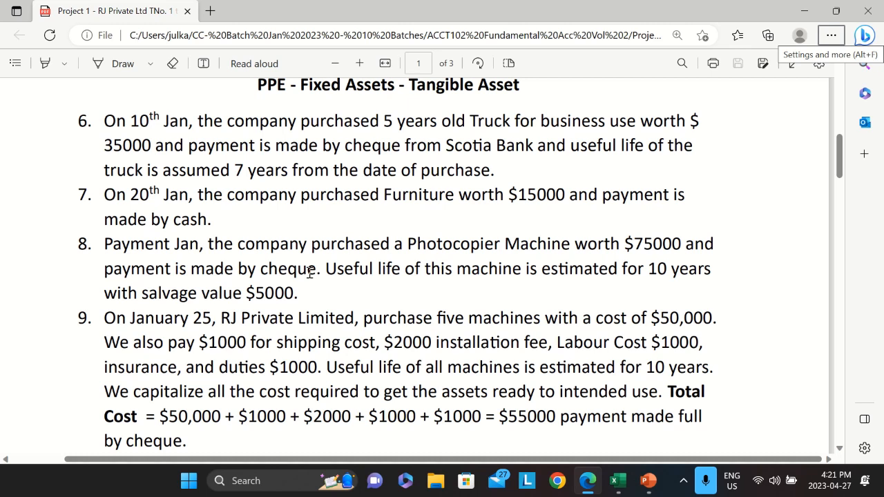
# Return to the Excel Journal and enter Photocopier Machine A/c in B31 and To Scotia Bank A/c in B32.
pyautogui.hotkey('alt', 'Tab')
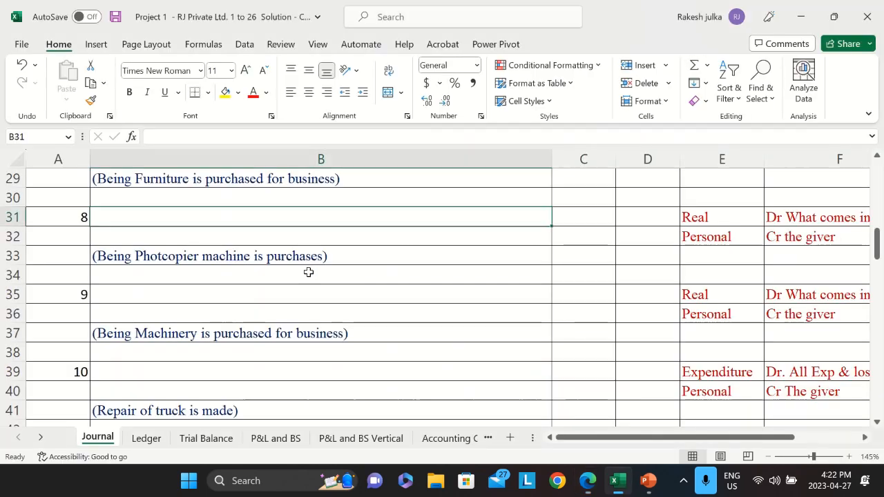
pyautogui.write('P')
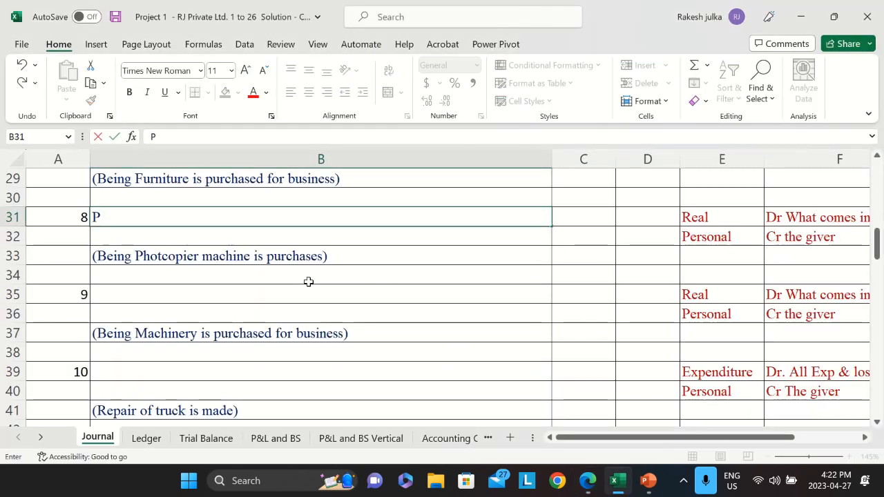
pyautogui.write('hotocopier Machine')
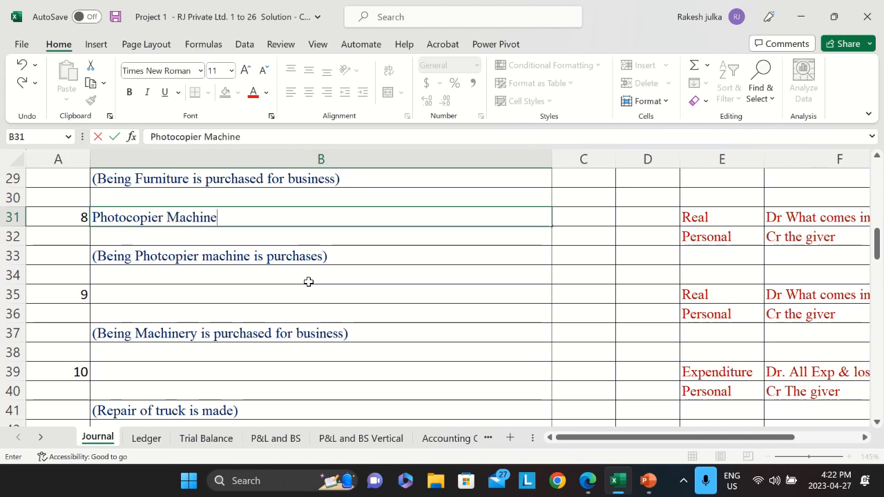
pyautogui.write(' A/c')
pyautogui.press('Tab')
pyautogui.press('Return')
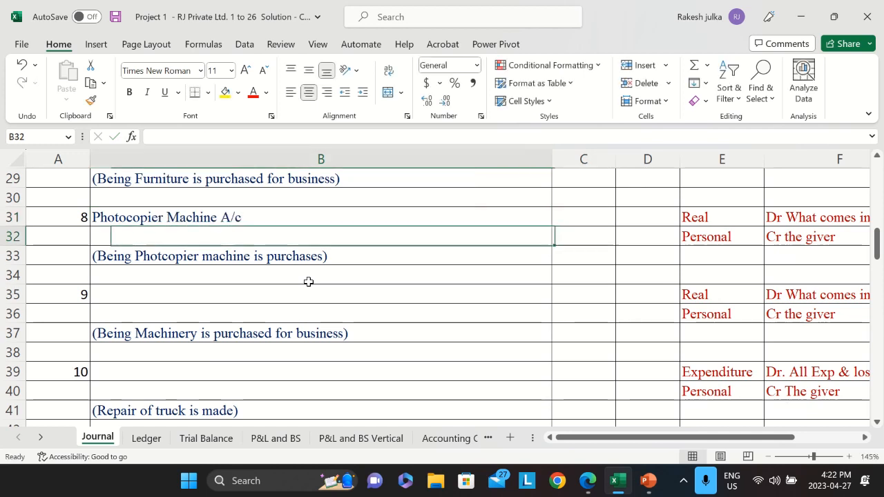
pyautogui.write('to')
pyautogui.press('BackSpace')
pyautogui.press('BackSpace')
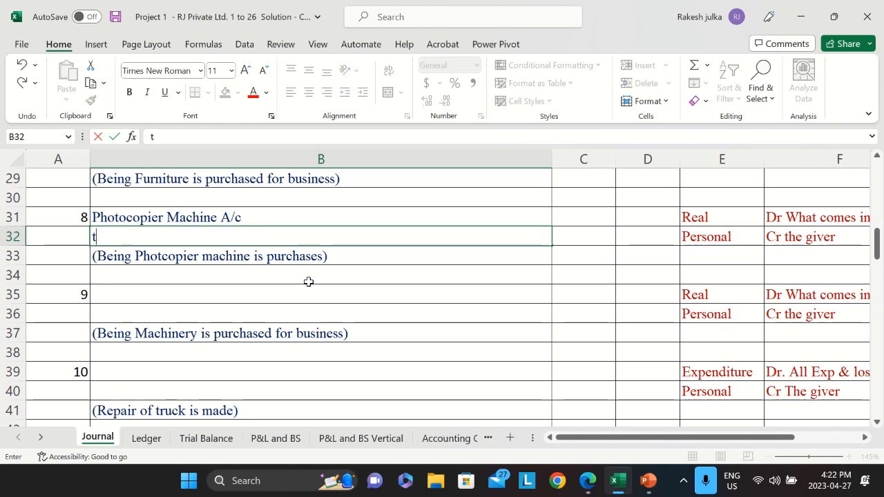
pyautogui.write('To Scotia Ban')
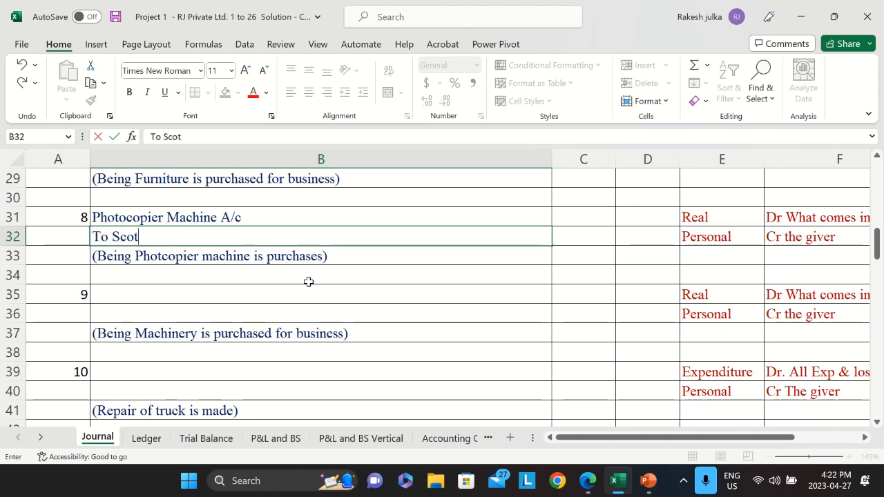
pyautogui.write('k A/c')
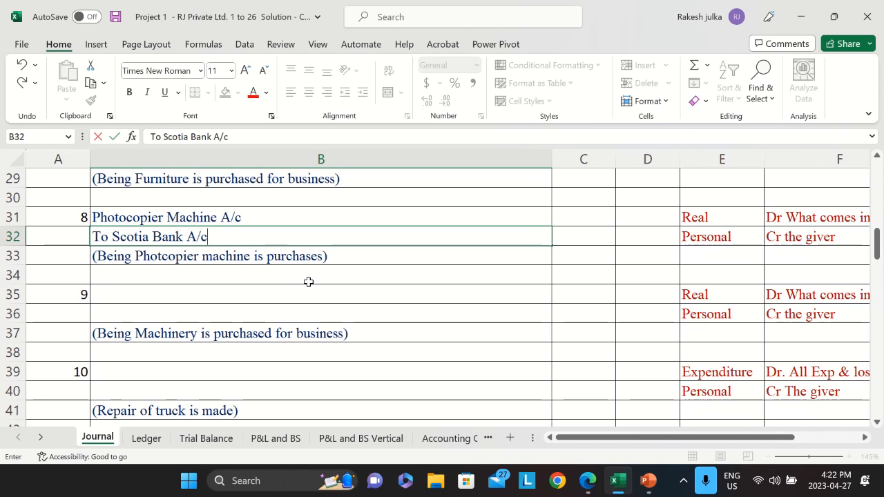
pyautogui.press('Tab')
# Enter a 75000 debit for Photocopier Machine in C31 and a 75000 credit for Scotia Bank in D32.
pyautogui.press('Up')
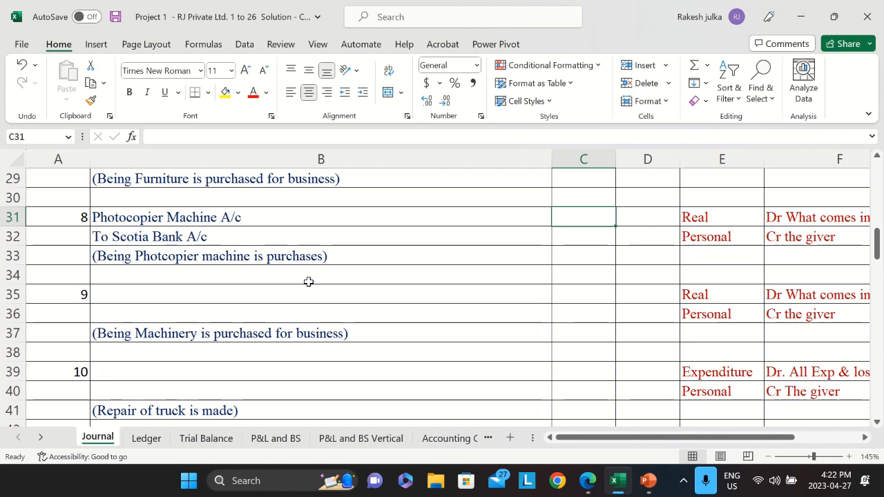
pyautogui.write('75000')
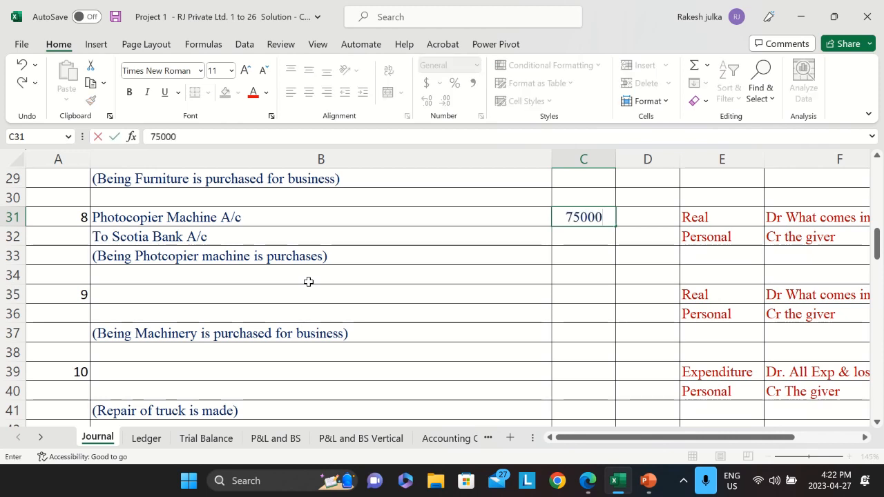
pyautogui.press('Return')
pyautogui.press('Right')
pyautogui.write('75000')
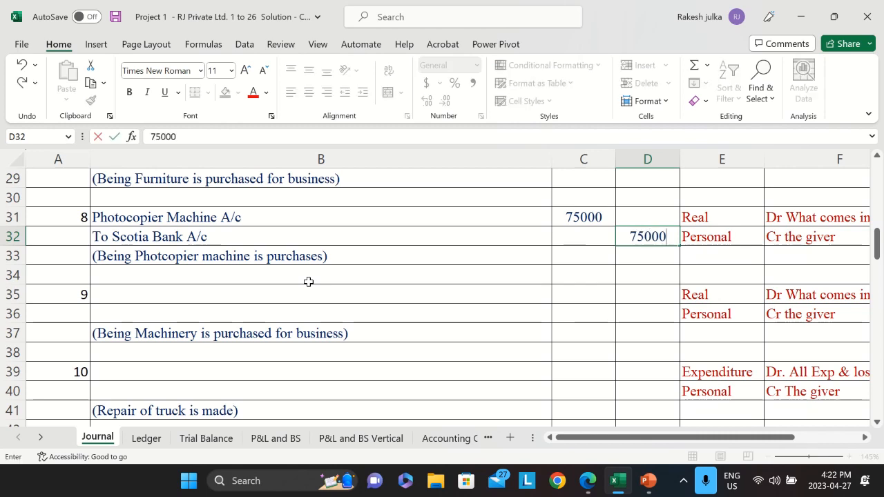
pyautogui.press('Return')
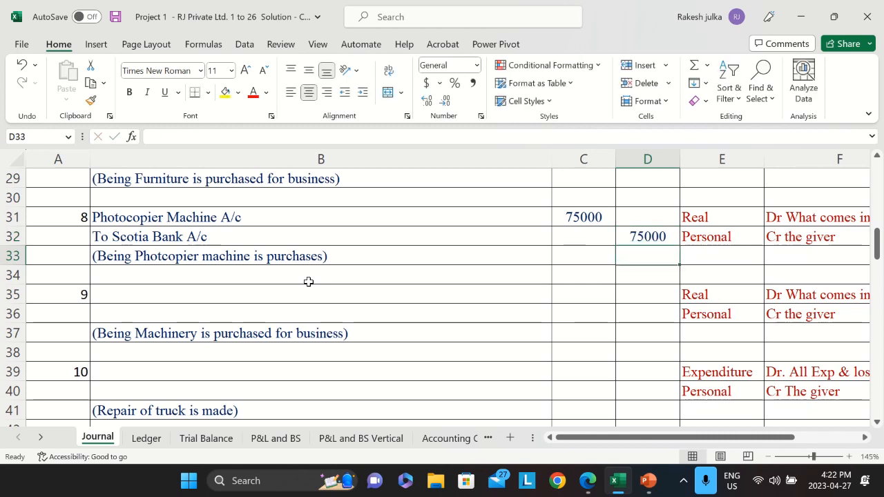
# Go to transaction 9's first Particulars cell, B35, and read transaction 9 in the project PDF.
pyautogui.click(193, 294)
pyautogui.hotkey('alt', 'Tab')
pyautogui.scroll(-1, 228, 312)
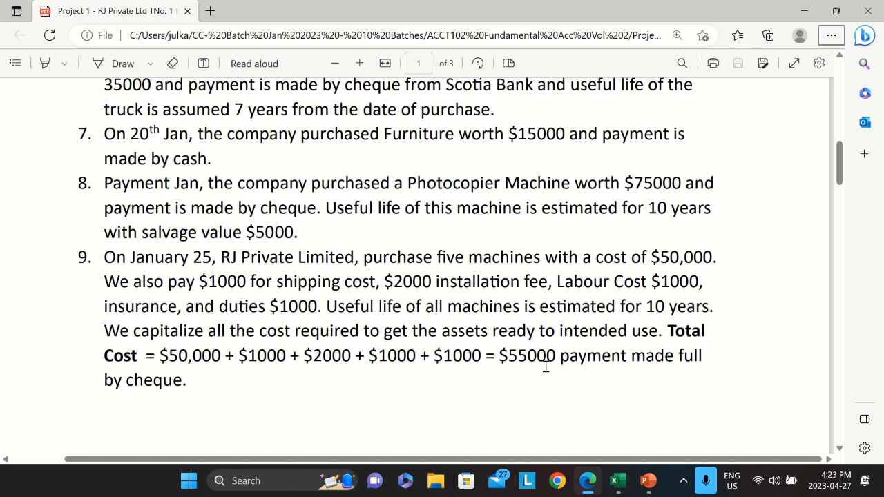
# Return to the Excel Journal and enter Machine A/c in B35 with a 55000 debit in C35.
pyautogui.click(618, 481)
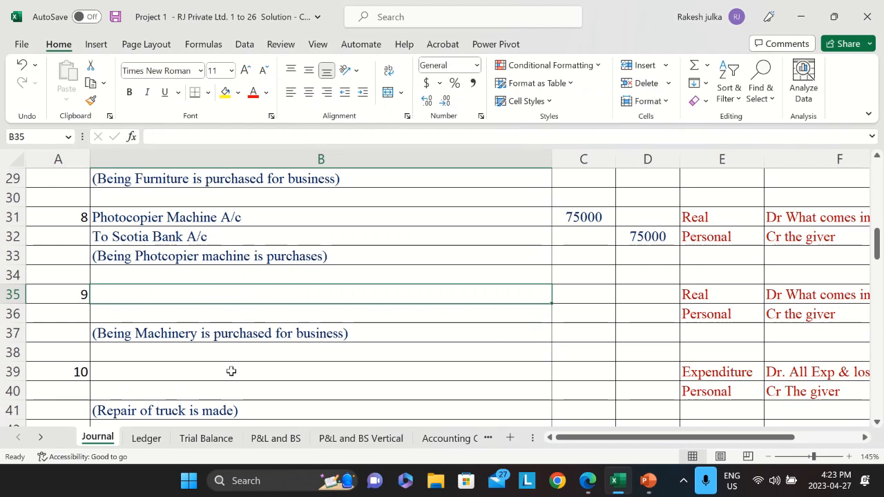
pyautogui.write('Mach')
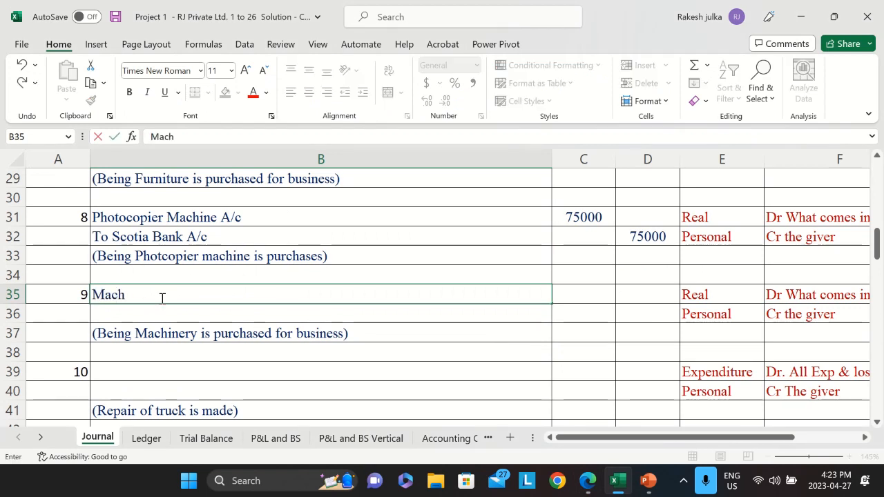
pyautogui.write('ine A/c')
pyautogui.press('Tab')
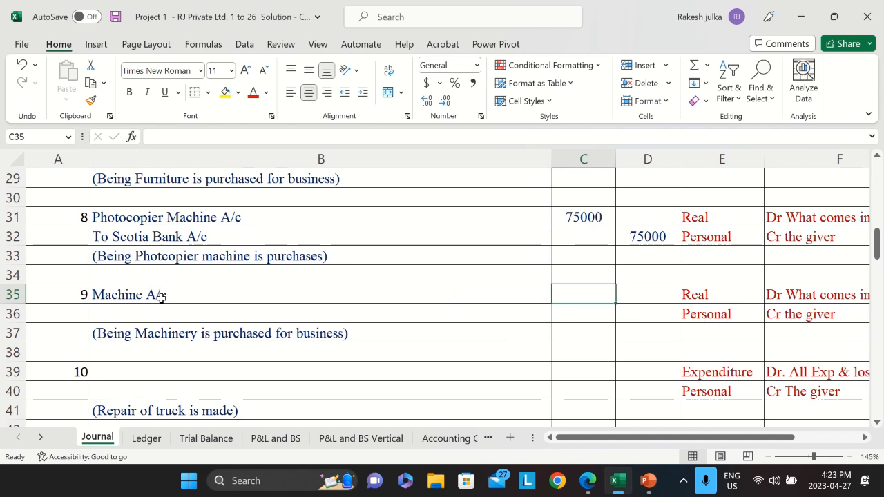
pyautogui.write('55000')
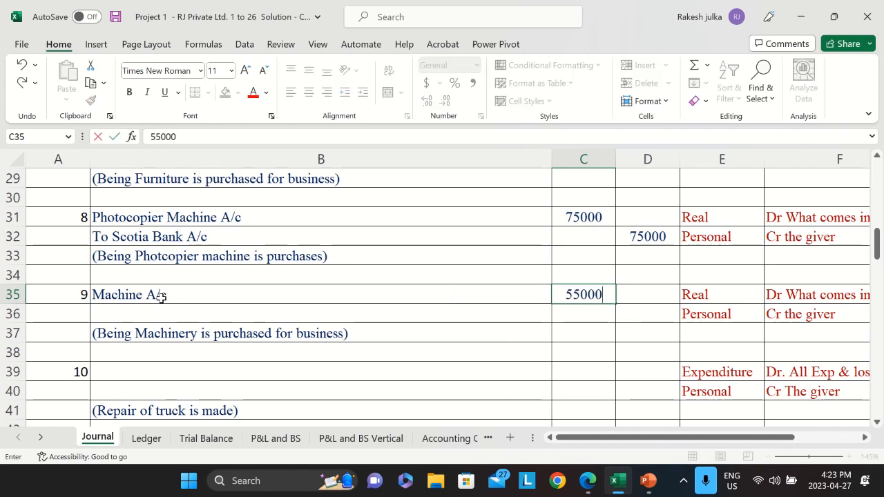
pyautogui.press('Return')
# Complete transaction 9's credit line with 55000 in D36 and To Scotia Bank in B36.
pyautogui.press('Tab')
pyautogui.write('5000')
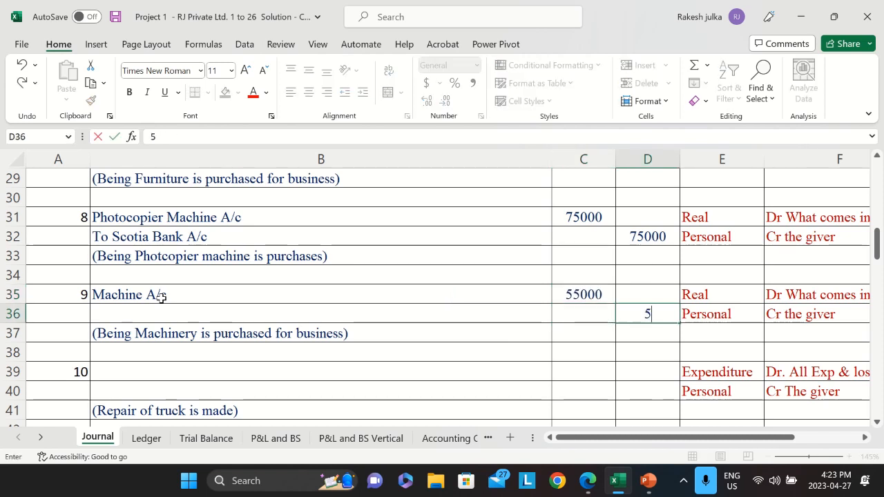
pyautogui.press('BackSpace')
pyautogui.press('BackSpace')
pyautogui.press('BackSpace')
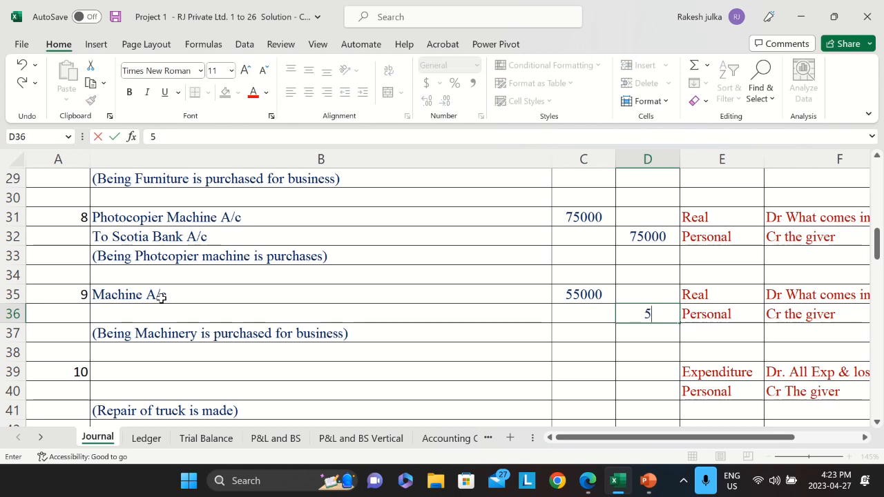
pyautogui.write('5000')
pyautogui.press('Left')
pyautogui.press('Left')
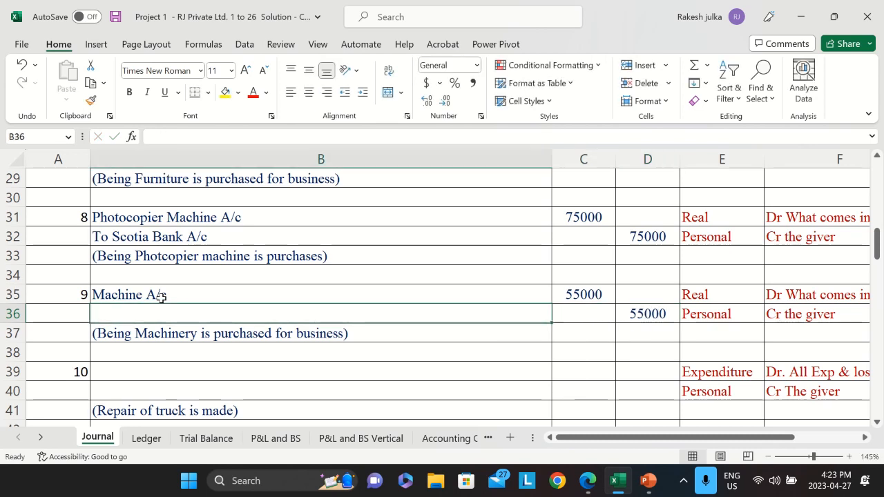
pyautogui.write('Scotia')
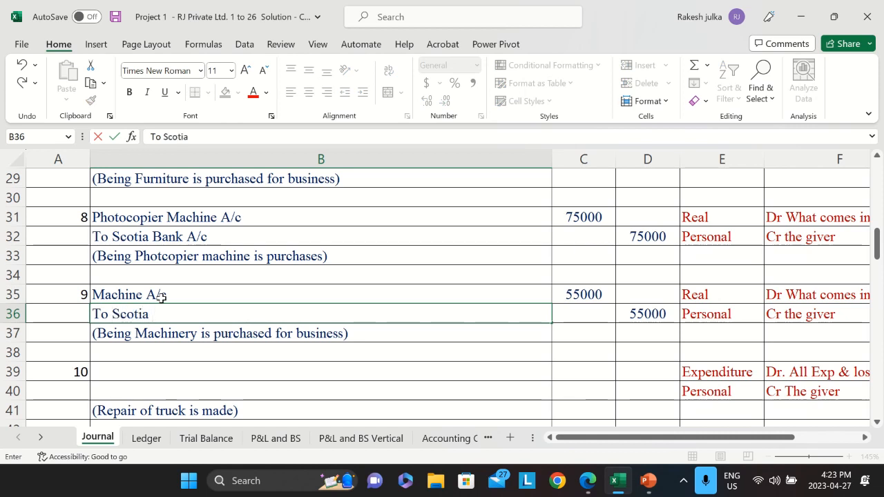
pyautogui.write(' Bank')
pyautogui.press('Return')
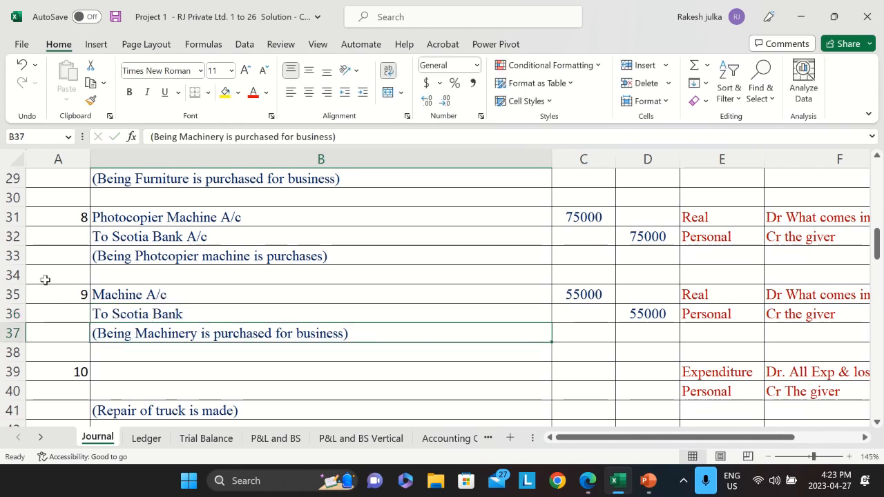
# Go to transaction 10's first Particulars cell, B39, and read transaction 10 in the project PDF.
pyautogui.click(131, 372)
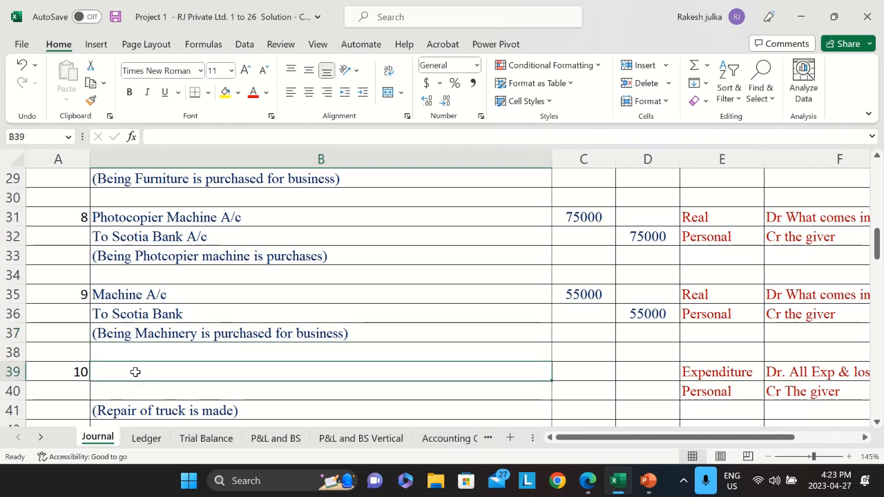
pyautogui.hotkey('alt', 'Tab')
pyautogui.scroll(-3, 270, 266)
pyautogui.scroll(-5, 269, 270)
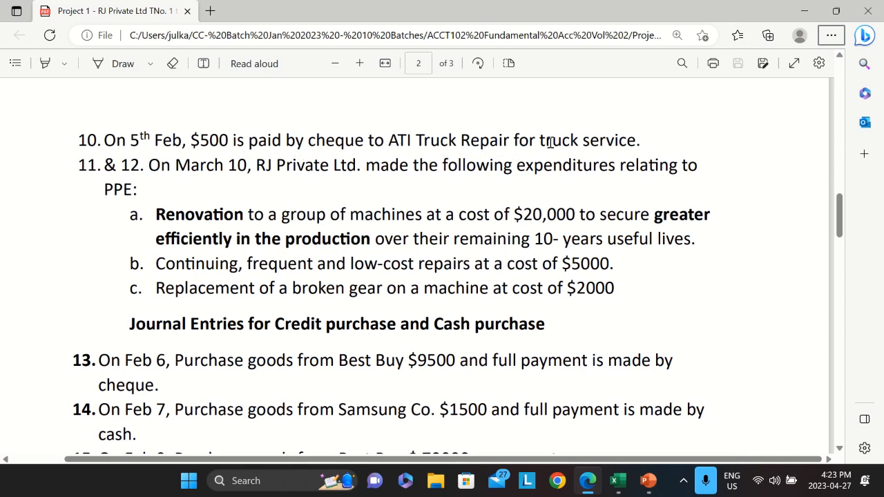
pyautogui.moveTo(547, 143); pyautogui.dragTo(617, 152)
pyautogui.click(488, 141)
# Return to the Excel Journal and enter Repair and Maintenance in B39 with a 500 debit in C39.
pyautogui.hotkey('alt', 'Tab')
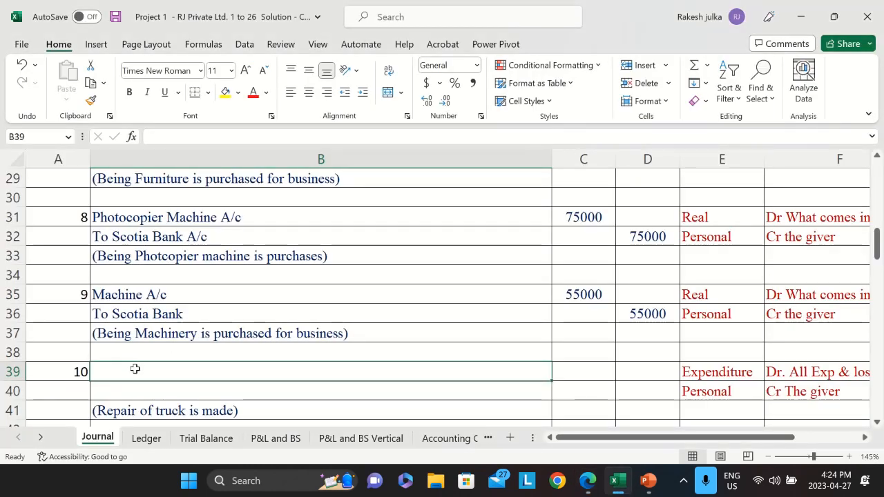
pyautogui.scroll(-2, 138, 346)
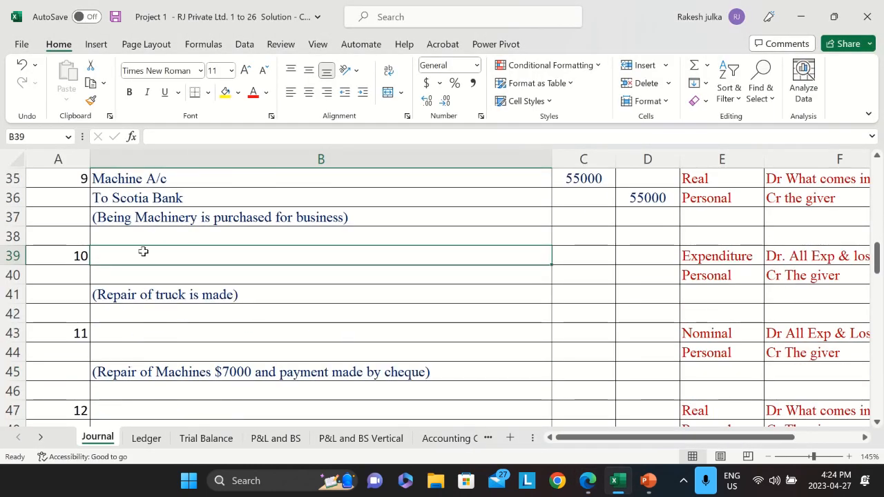
pyautogui.write('Repai')
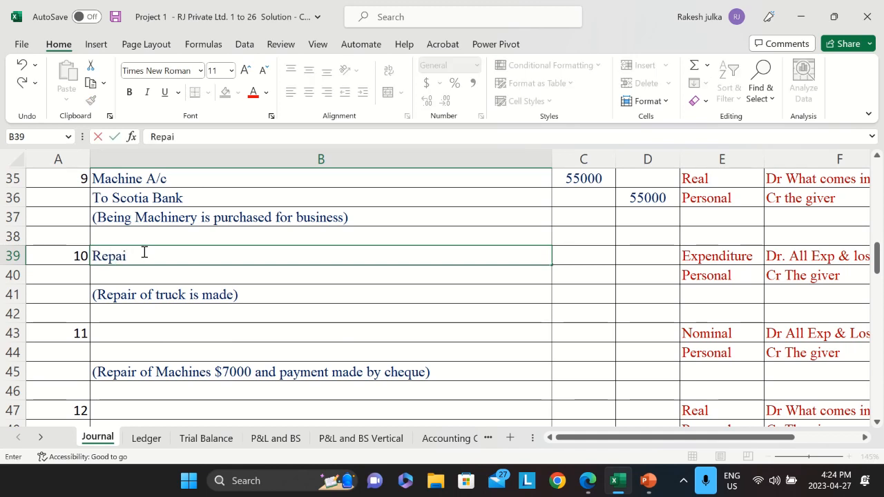
pyautogui.write('r and Main')
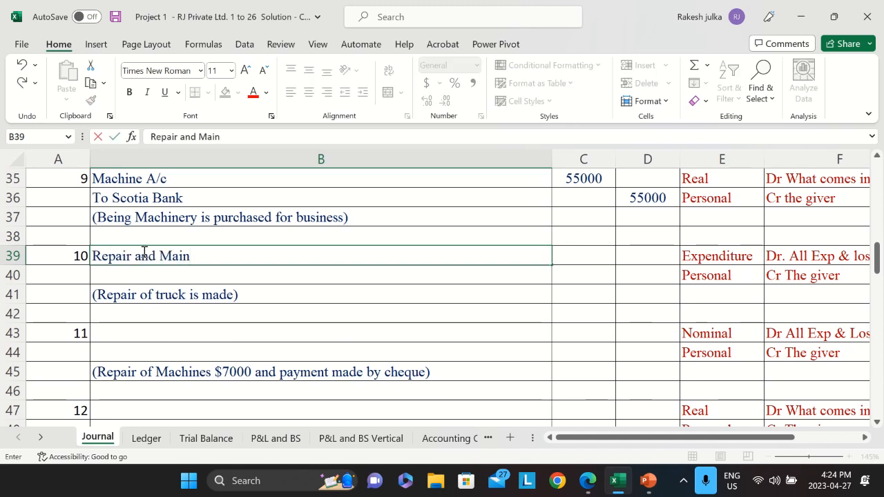
pyautogui.write('tenance')
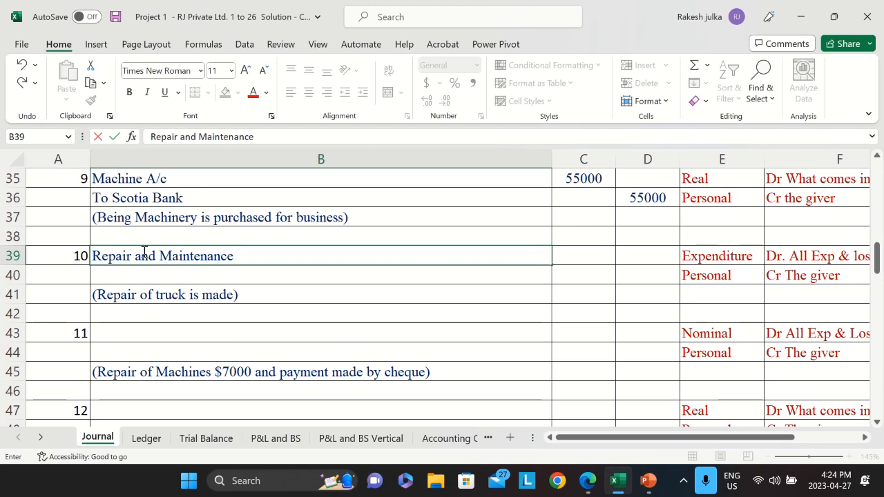
pyautogui.press('Tab')
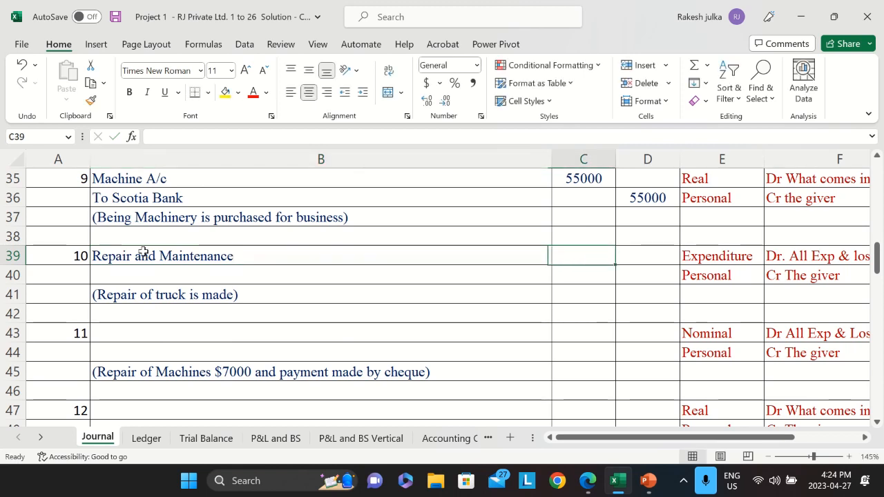
pyautogui.write('5000')
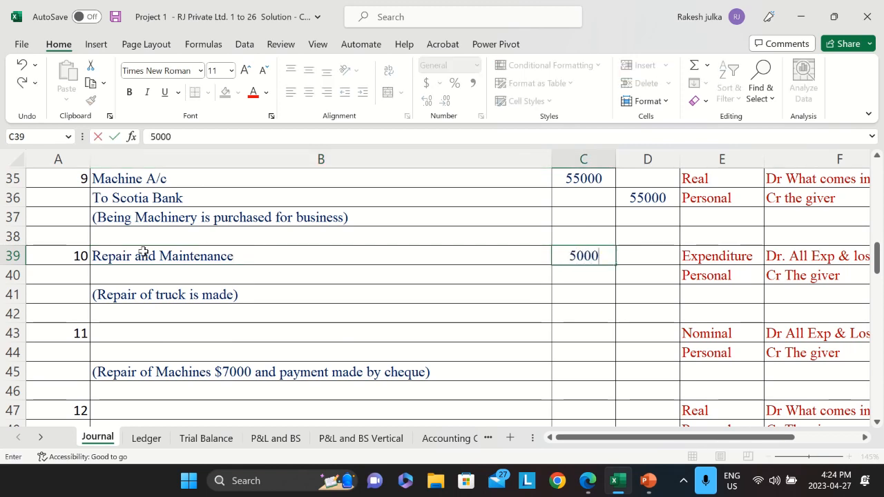
pyautogui.press('BackSpace')
pyautogui.press('Return')
# Complete transaction 10's credit line with To Scotia Bank in B40 and 500 in D40.
pyautogui.press('Left')
pyautogui.write('t')
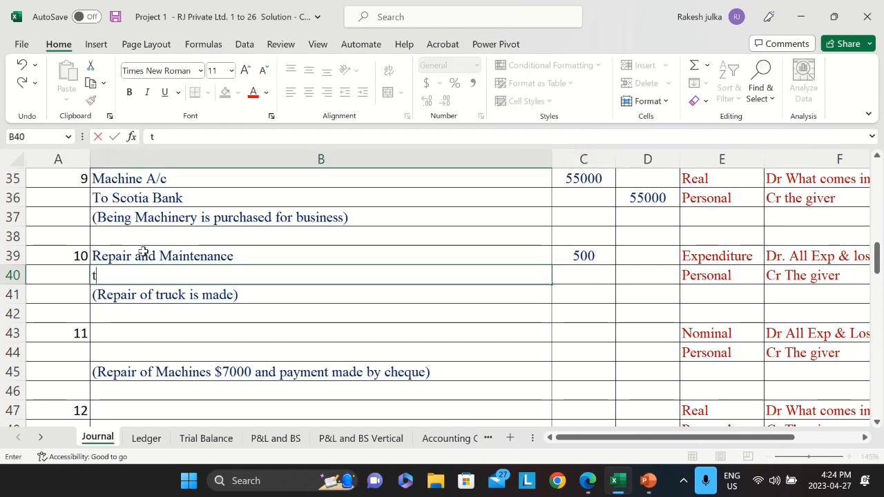
pyautogui.write('o')
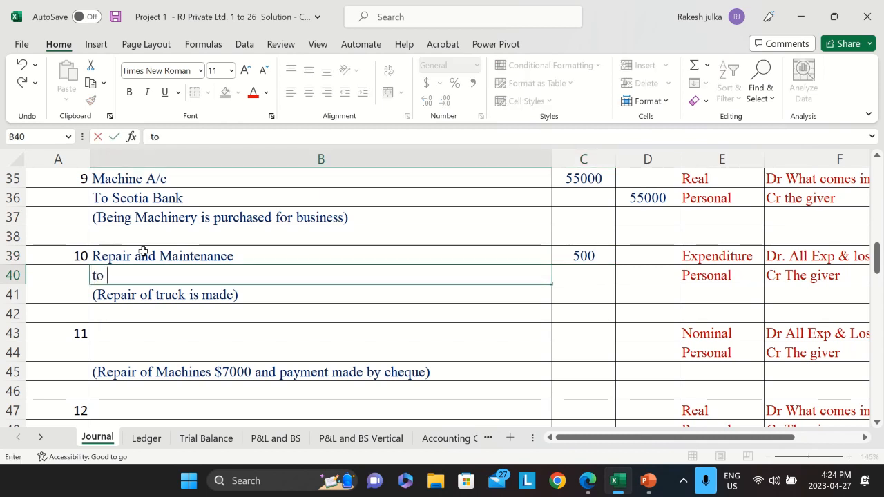
pyautogui.press('BackSpace')
pyautogui.press('BackSpace')
pyautogui.write('To Sc')
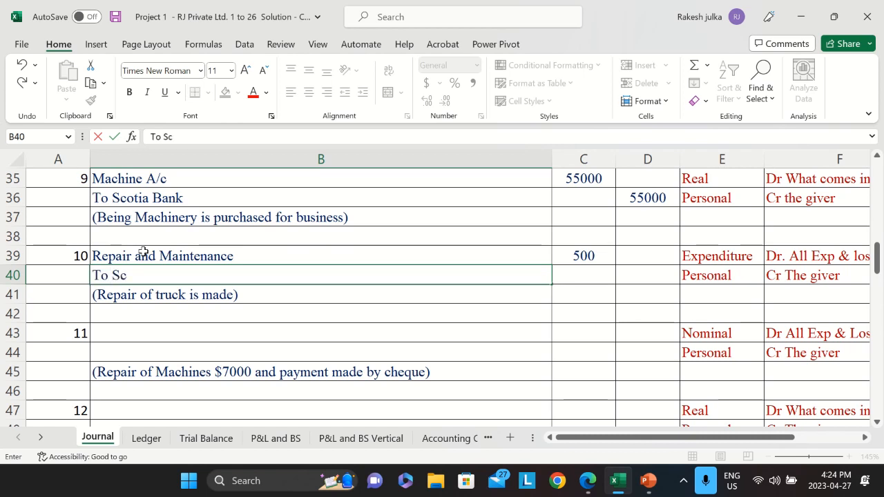
pyautogui.write('otia Bank')
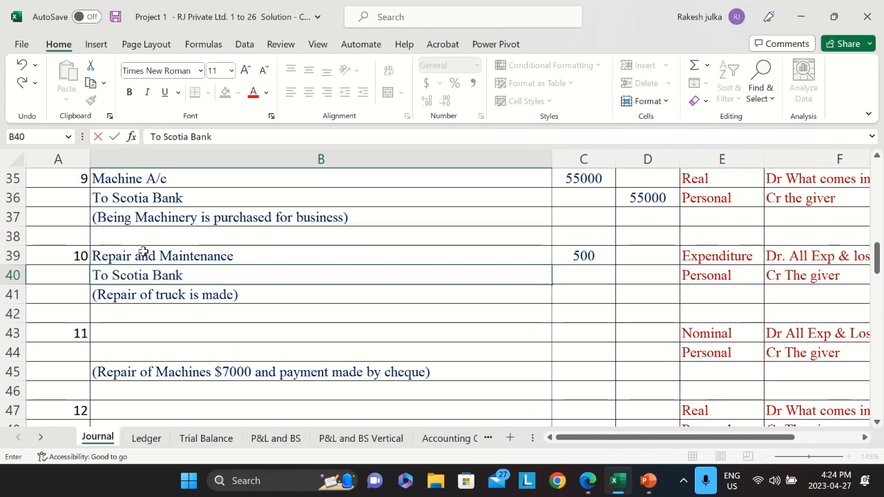
pyautogui.press('Tab')
pyautogui.press('Tab')
pyautogui.write('500')
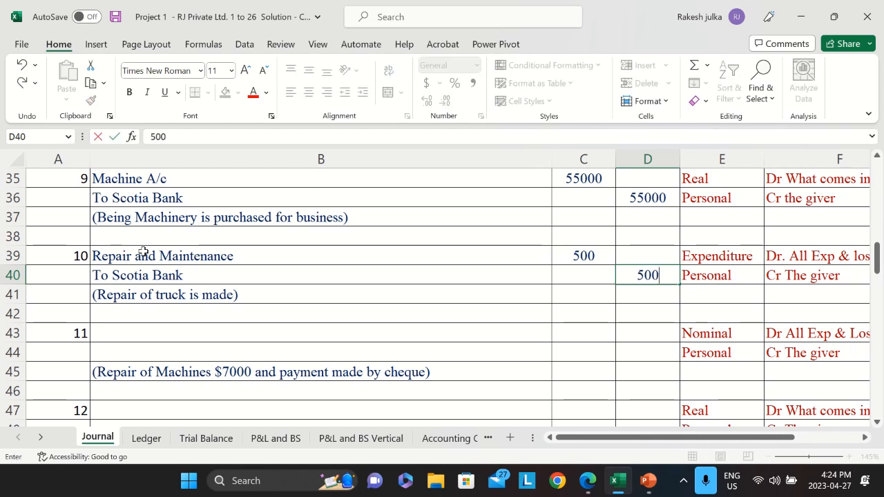
pyautogui.press('Return')
# Review transaction 10's entry in rows 39 and 40, including the account type, debit and credit rule, classification and effect columns.
pyautogui.press('Up')
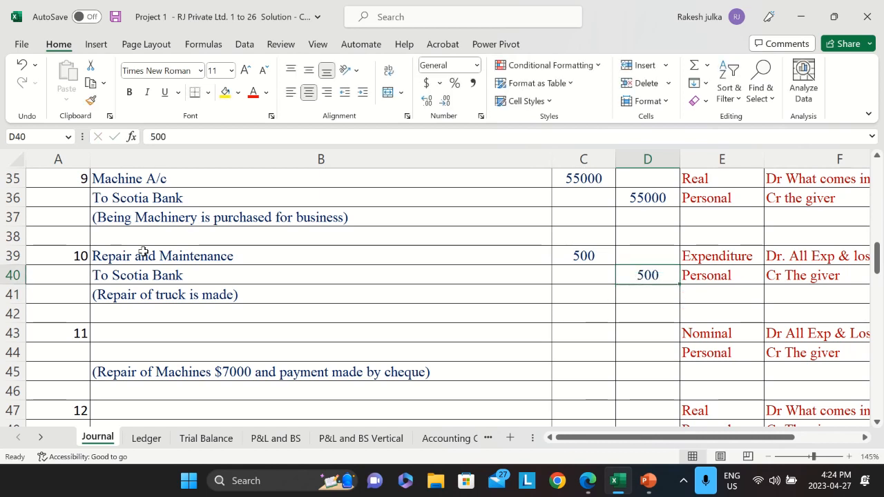
pyautogui.press('Up')
pyautogui.click(143, 252)
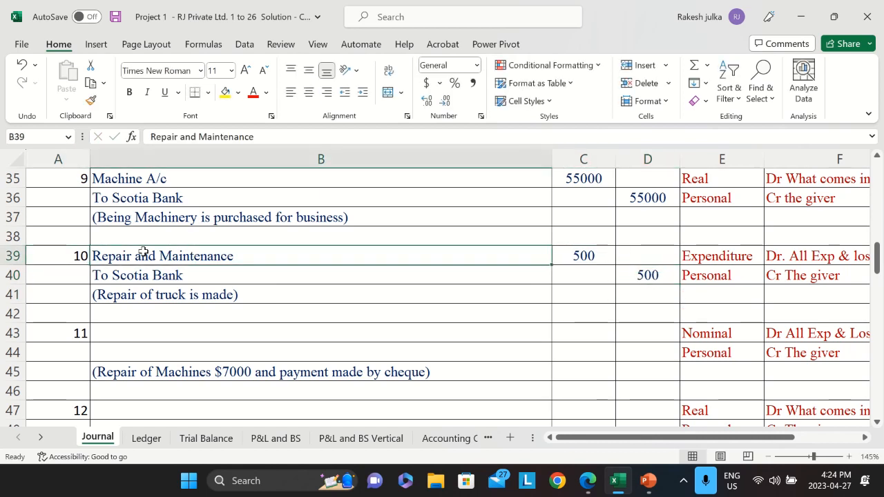
pyautogui.press('Right')
pyautogui.press('Right')
pyautogui.press('Right')
pyautogui.press('Right')
pyautogui.press('Right')
pyautogui.press('Left')
pyautogui.press('Left')
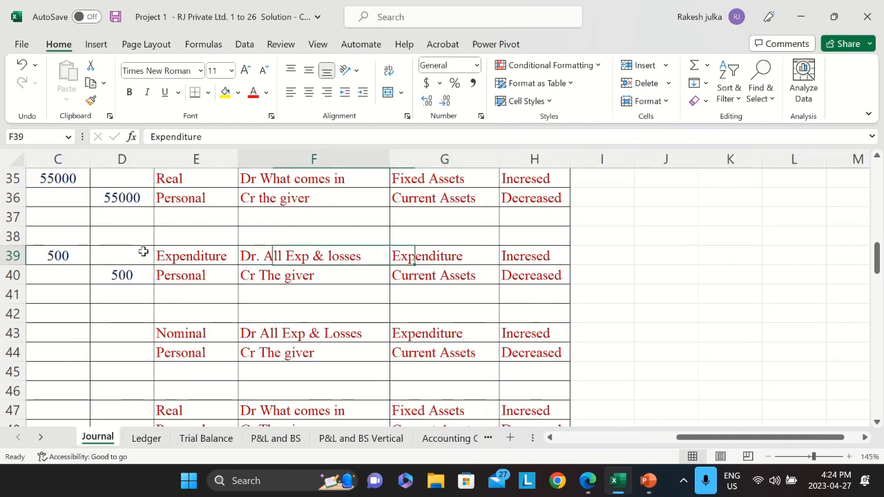
pyautogui.press('Right')
pyautogui.press('Right')
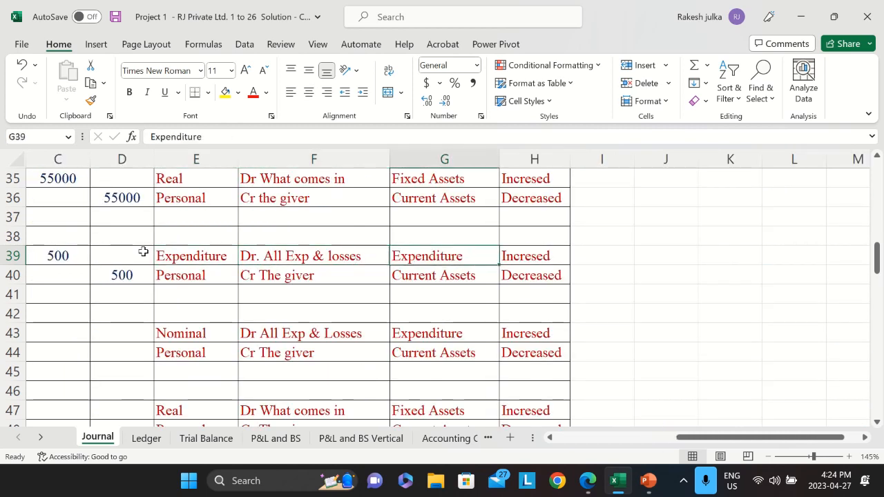
pyautogui.press('Right')
pyautogui.press('Left')
pyautogui.press('Home')
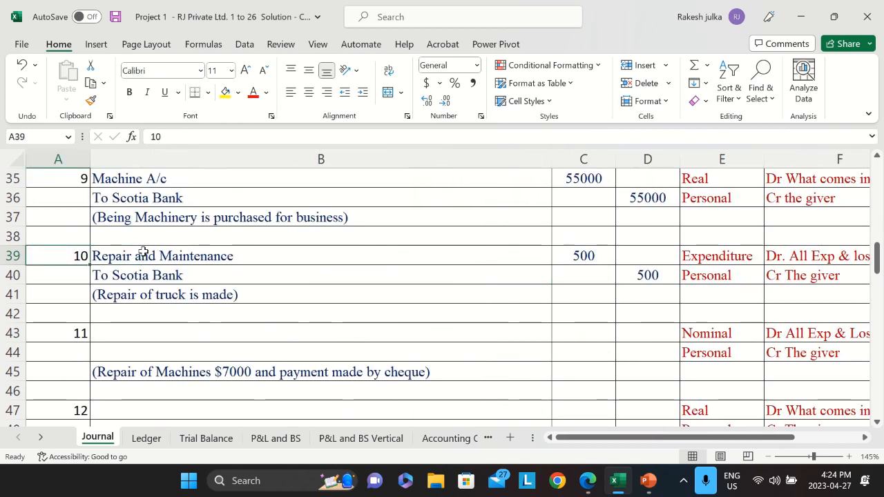
pyautogui.press('Down')
pyautogui.press('Right')
pyautogui.press('Right')
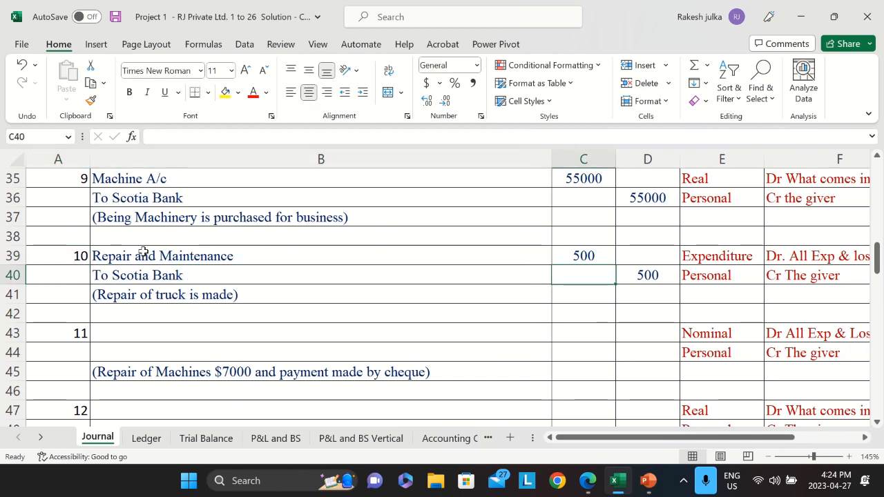
# Go to transaction 11's first Particulars cell, B43, and read transactions 11 and 12 in the project PDF, highlighting the two repair costs.
pyautogui.press('Left')
pyautogui.press('Down')
pyautogui.press('Down')
pyautogui.press('Down')
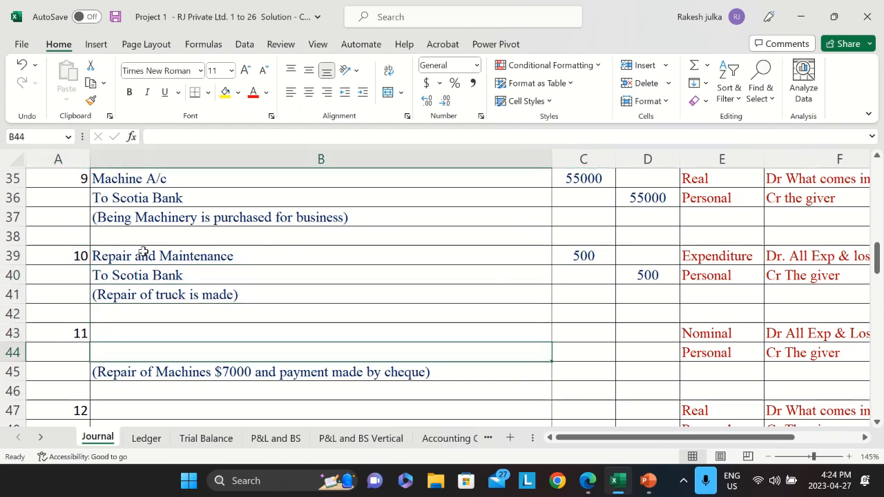
pyautogui.scroll(-2, 340, 328)
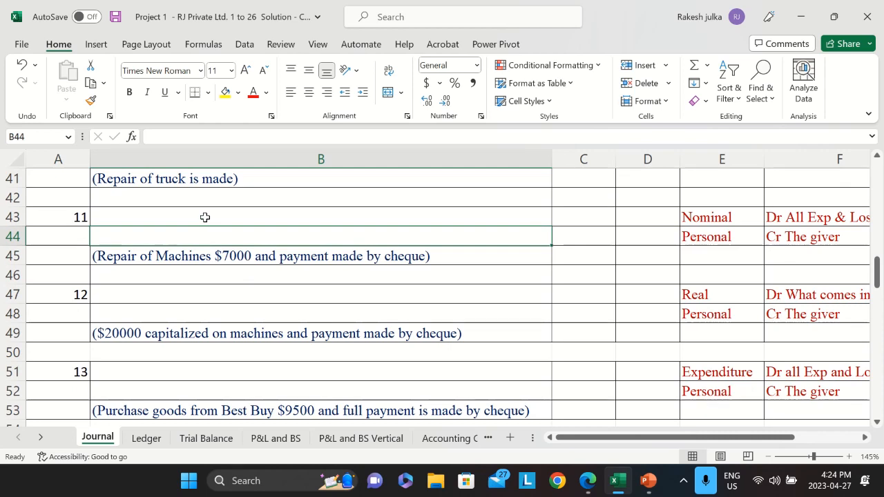
pyautogui.click(205, 217)
pyautogui.hotkey('alt', 'Tab')
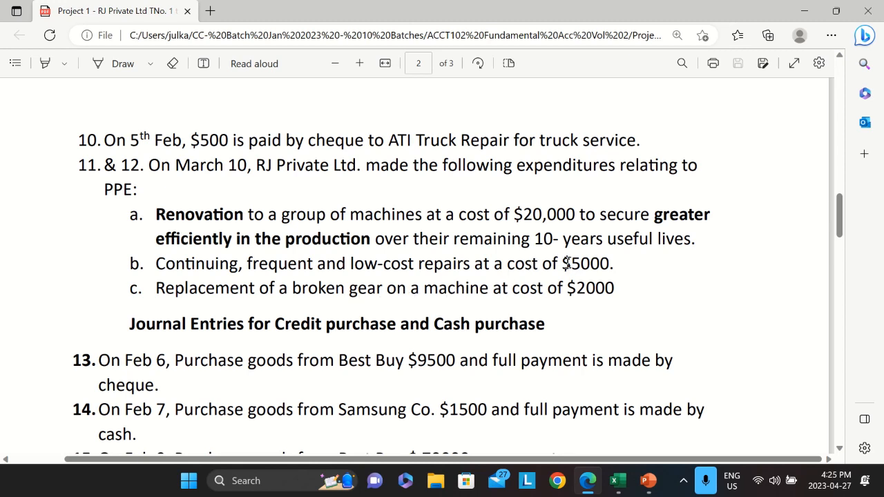
pyautogui.moveTo(561, 263); pyautogui.dragTo(613, 264)
pyautogui.moveTo(566, 288); pyautogui.dragTo(614, 288)
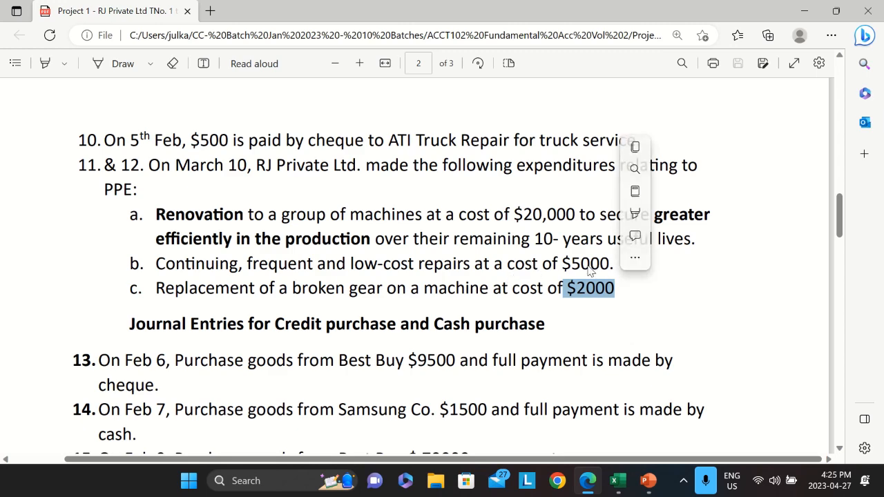
# Return to the Excel Journal and enter Repair and Maintenance in B43 and To Scotia Bank in B44 for transaction 11.
pyautogui.hotkey('alt', 'Tab')
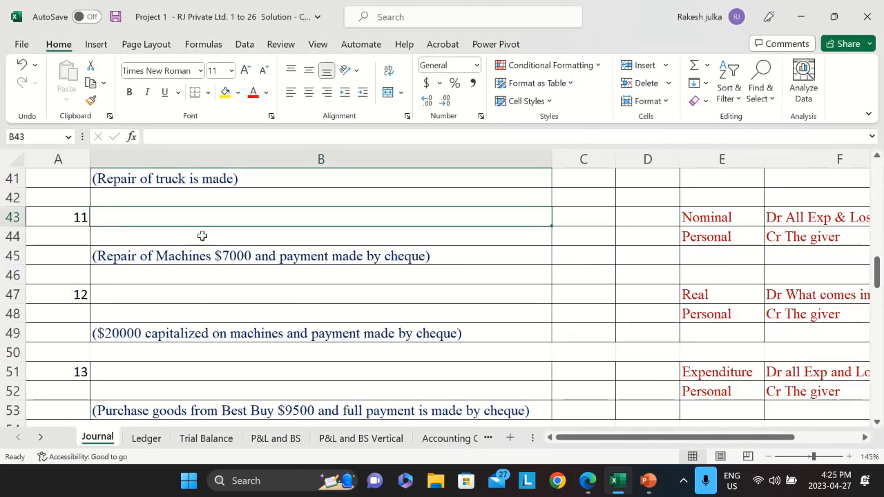
pyautogui.write('Re')
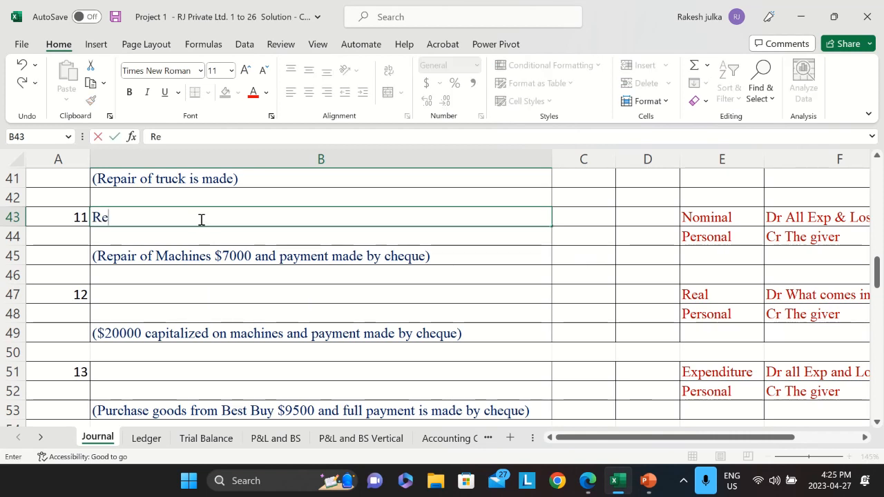
pyautogui.write('pair and M')
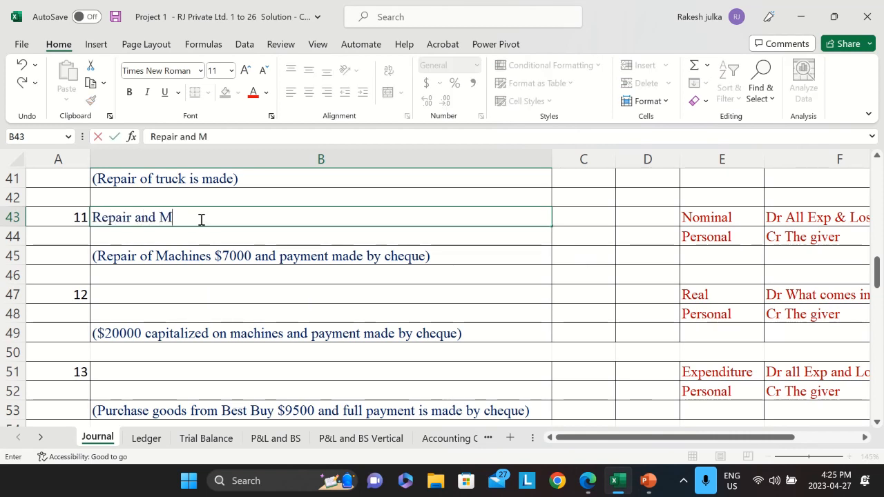
pyautogui.write('aintenance')
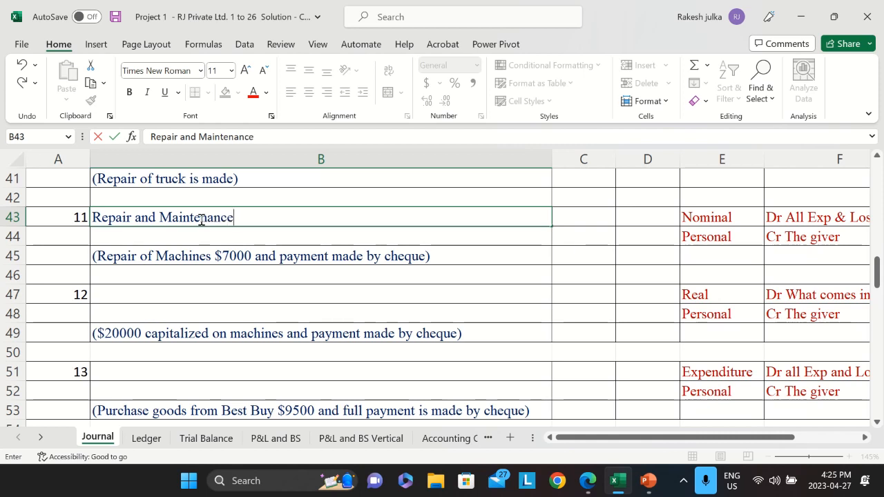
pyautogui.press('Return')
pyautogui.write('T')
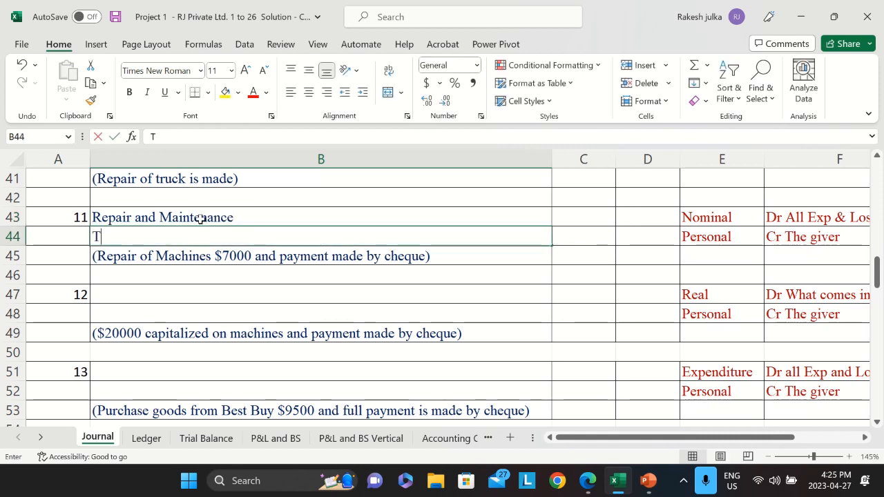
pyautogui.write('o Scotia')
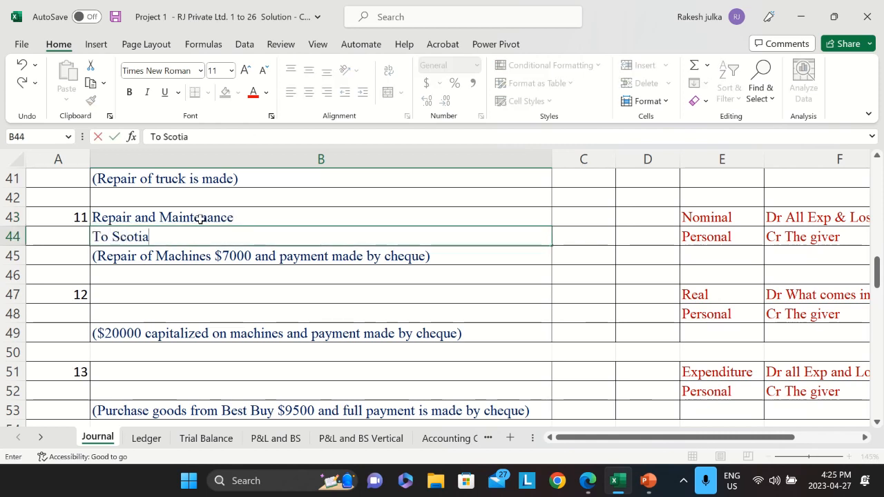
pyautogui.write(' Bank')
pyautogui.press('Return')
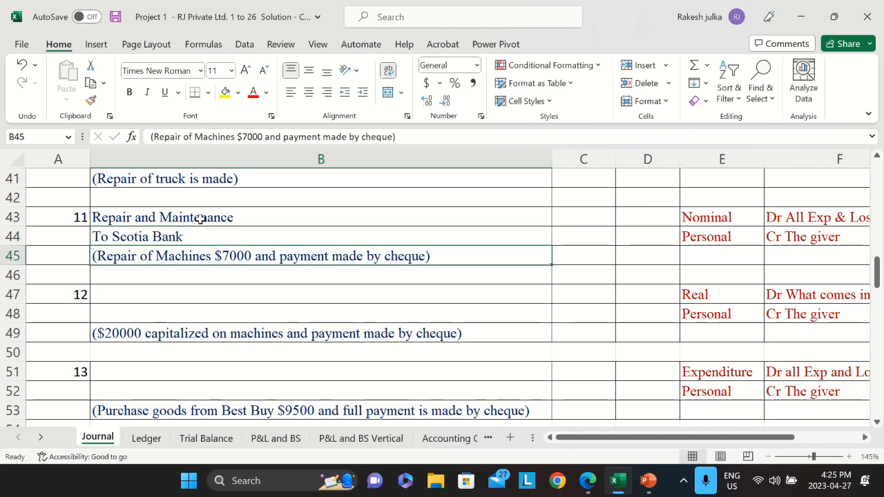
# Enter transaction 11's amounts, with a 7000 debit in C43 and a 7000 credit in D44.
pyautogui.press('Up')
pyautogui.press('Up')
pyautogui.press('Right')
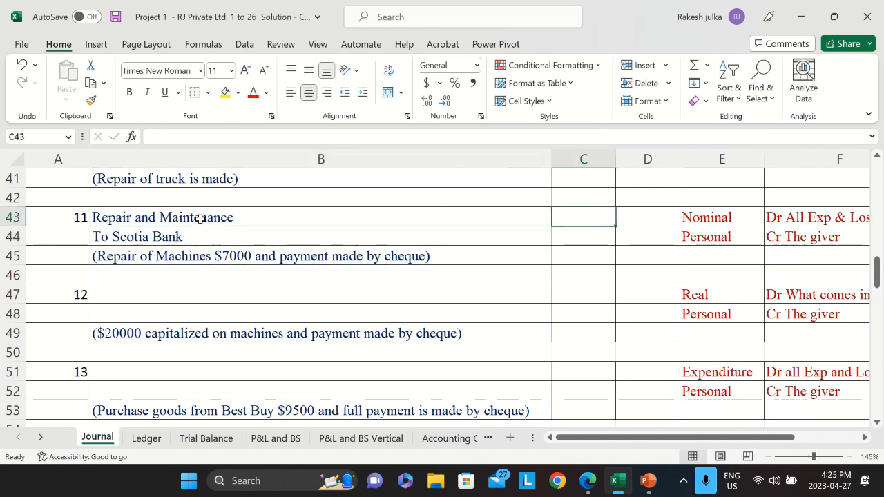
pyautogui.write('7000')
pyautogui.press('Return')
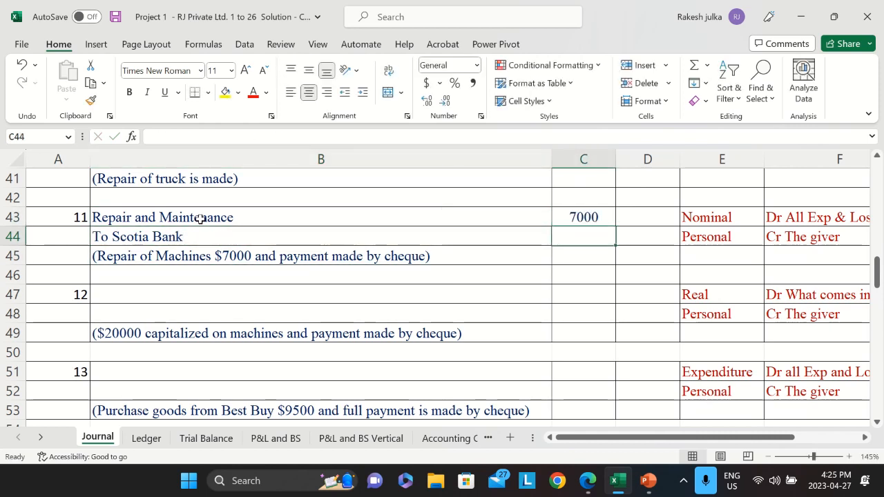
pyautogui.press('Right')
pyautogui.write('7000')
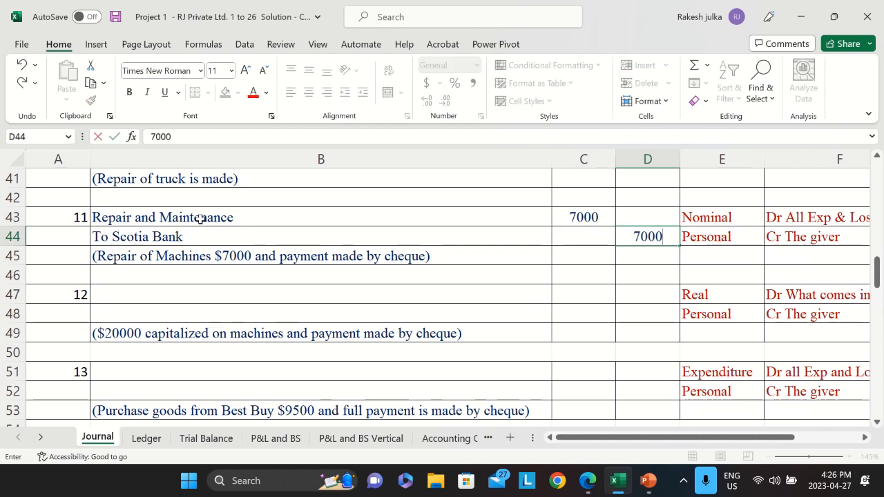
pyautogui.press('Return')
# Recheck transaction 12 in the PDF, and enter its debit line in the Journal with Machine A/c in B47 and 20000 in C47.
pyautogui.click(158, 292)
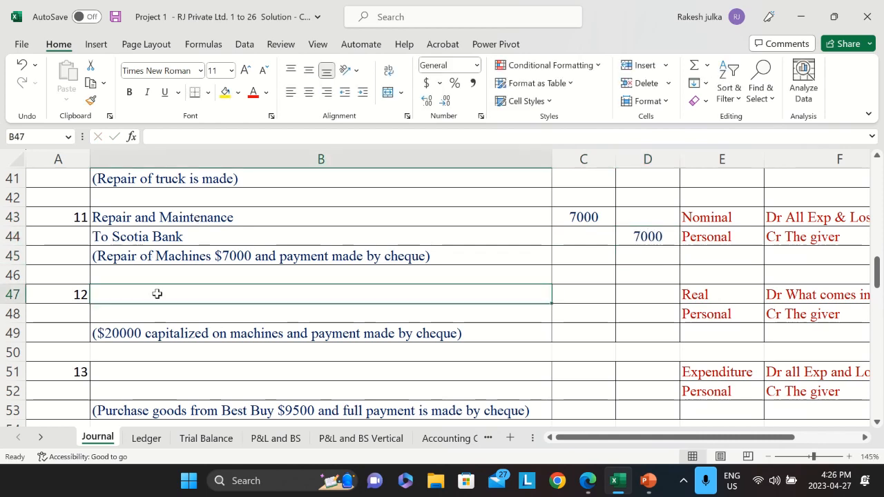
pyautogui.hotkey('alt', 'Tab')
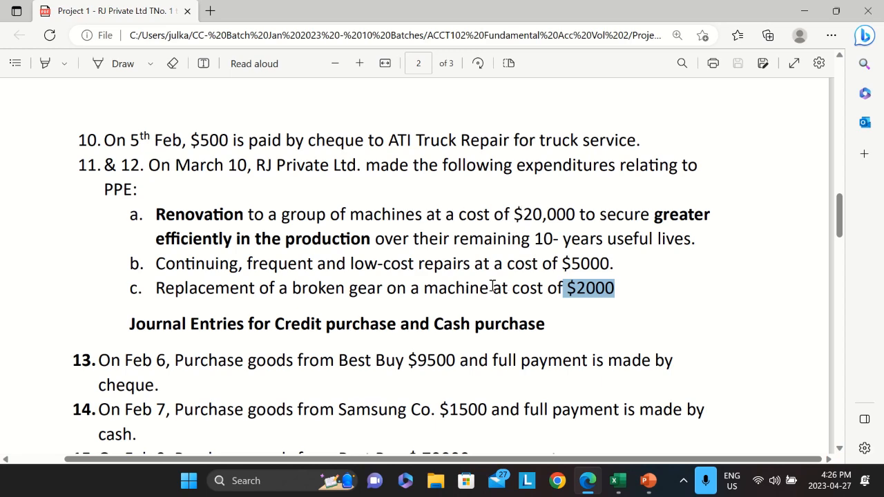
pyautogui.hotkey('alt', 'Tab')
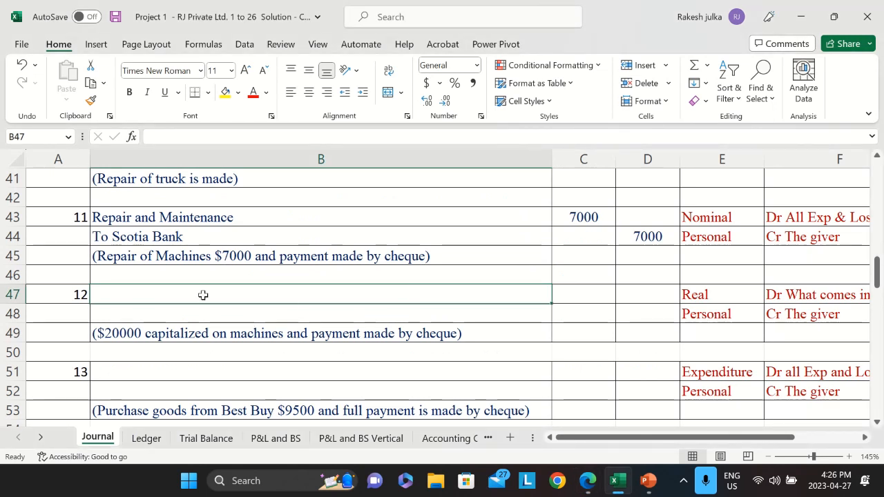
pyautogui.write('Machine')
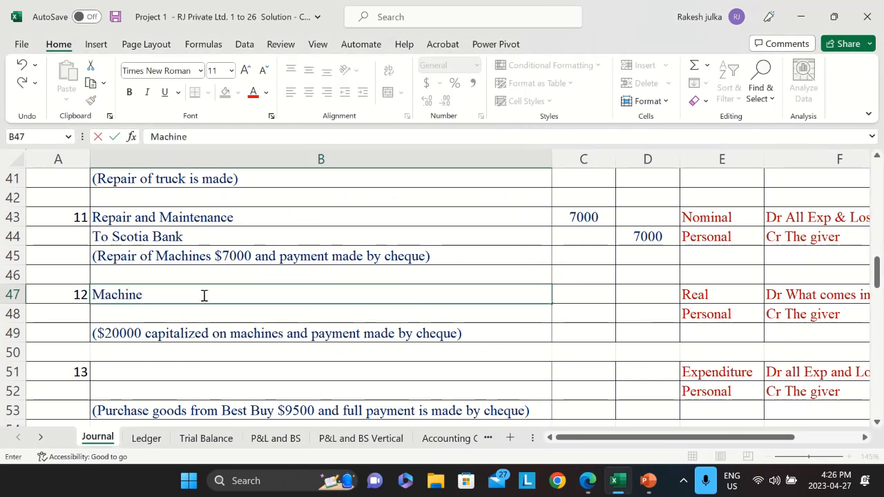
pyautogui.write(' A/c')
pyautogui.press('Tab')
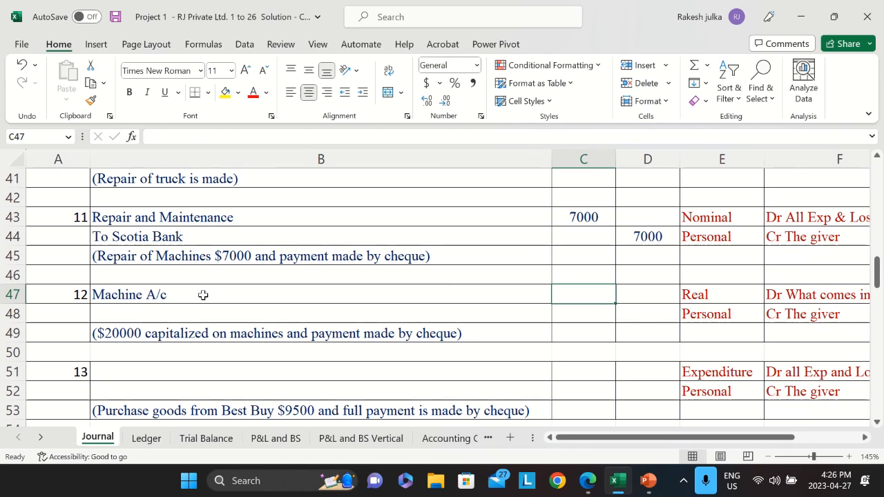
pyautogui.write('20000')
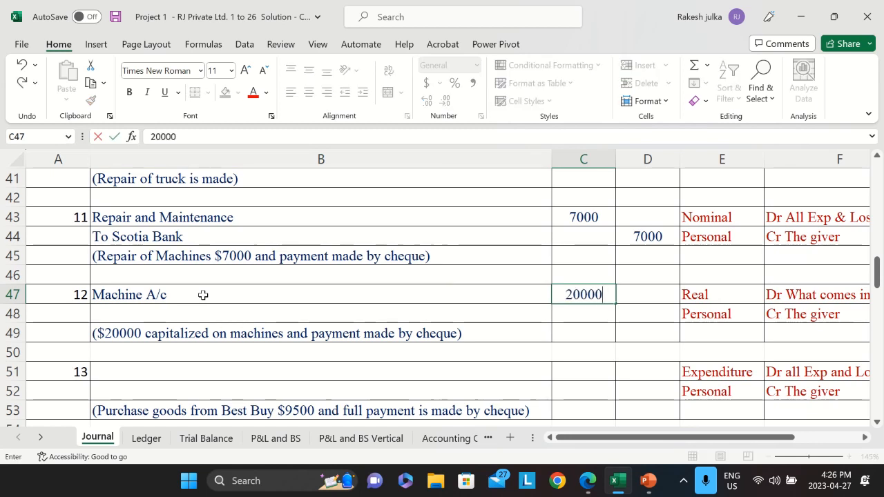
pyautogui.press('Tab')
# Complete transaction 12's credit line with 20000 in D48 and To Scotia Bank in B48.
pyautogui.press('Down')
pyautogui.write('20000')
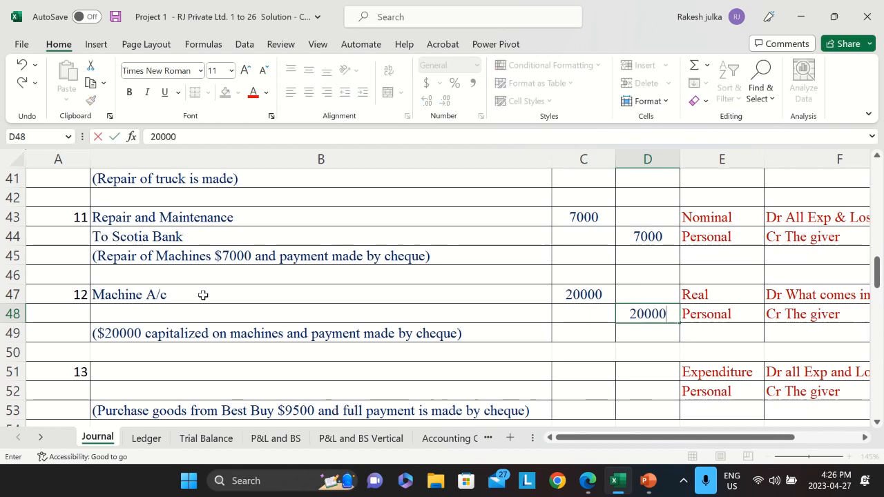
pyautogui.press('Left')
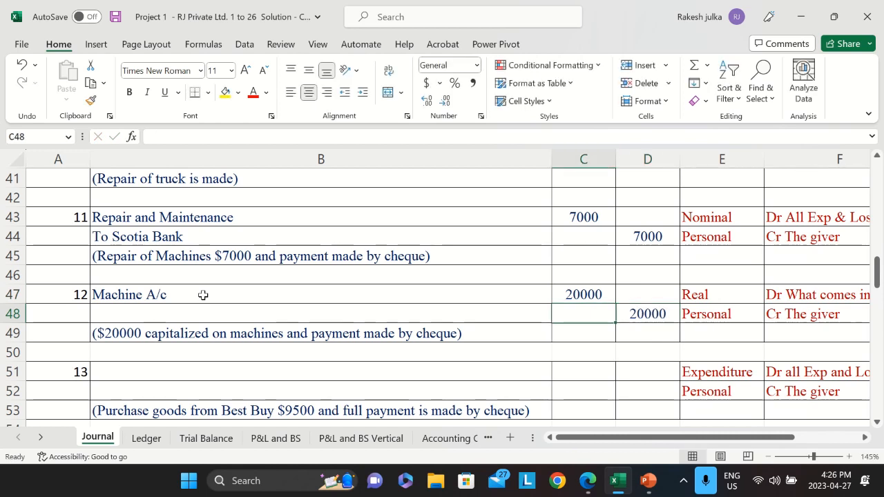
pyautogui.press('Left')
pyautogui.write('To')
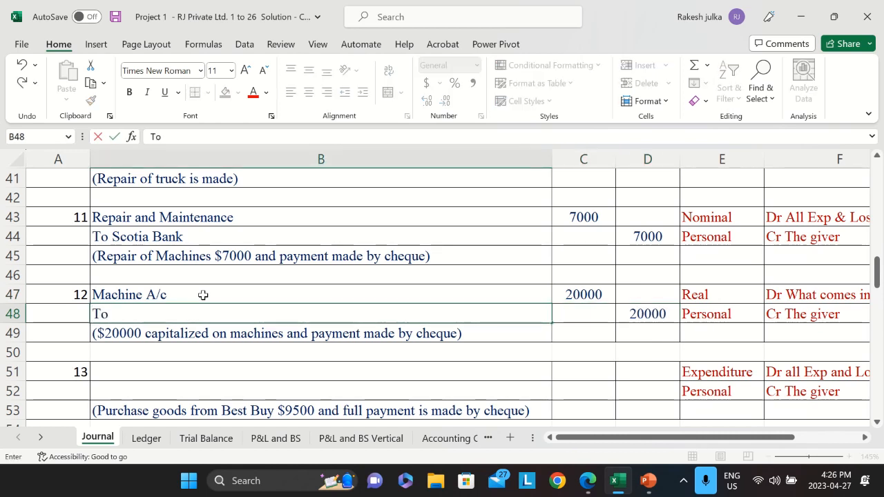
pyautogui.write(' Scotia Bank')
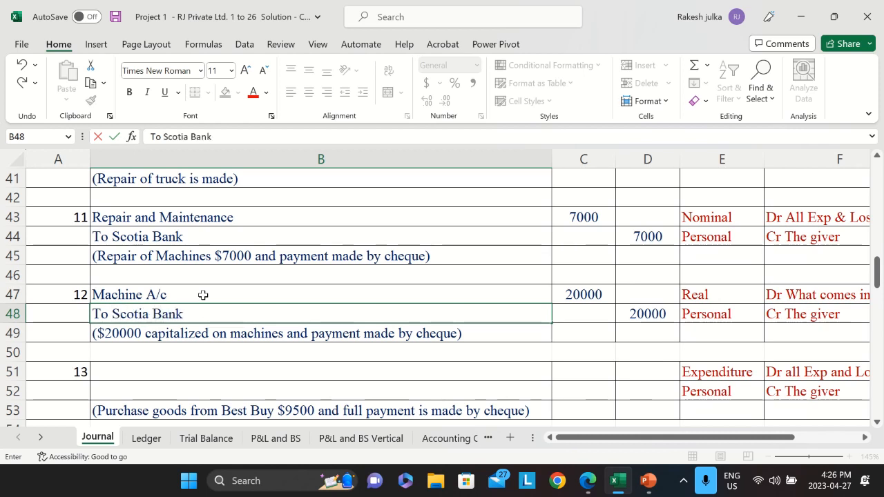
pyautogui.press('Return')
# Go to transaction 13's first Particulars cell, B51, and read transaction 13 in the project PDF.
pyautogui.scroll(-1, 297, 299)
pyautogui.scroll(-2, 298, 299)
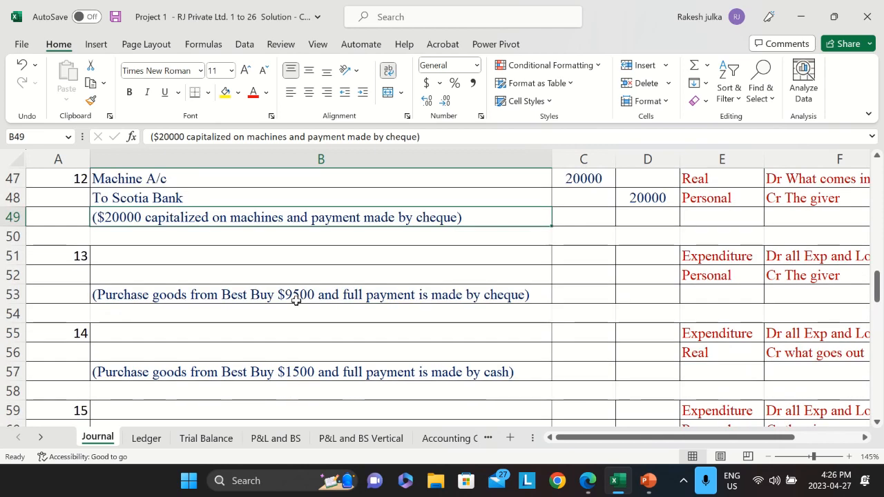
pyautogui.click(216, 256)
pyautogui.hotkey('alt', 'Tab')
pyautogui.scroll(-2, 258, 290)
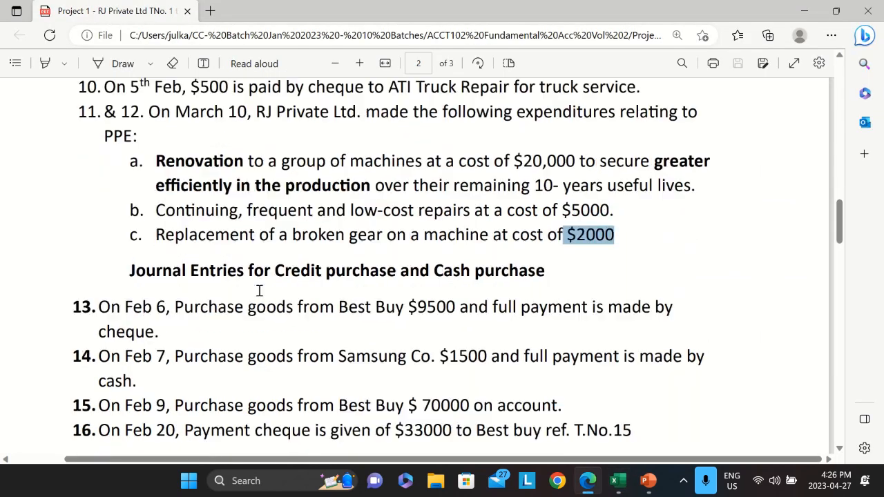
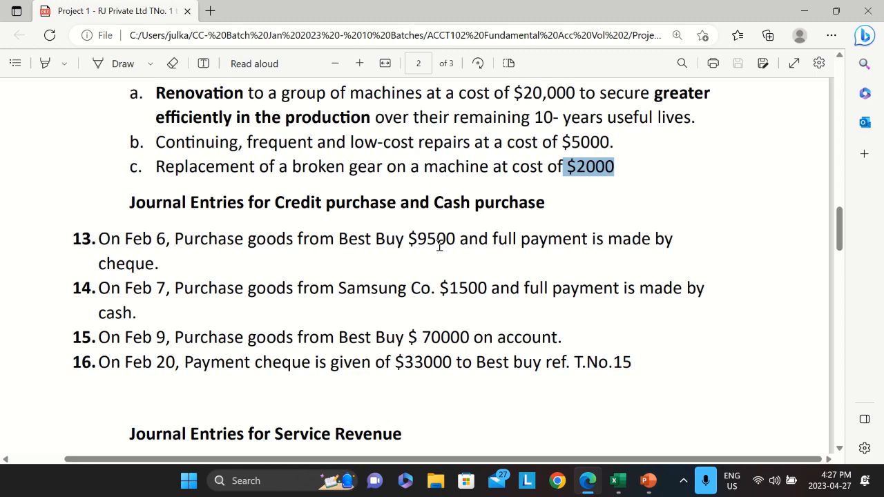
# Return to the Excel Journal and enter Purchase A/c in B51 with a 9500 debit in C51.
pyautogui.hotkey('alt', 'Tab')
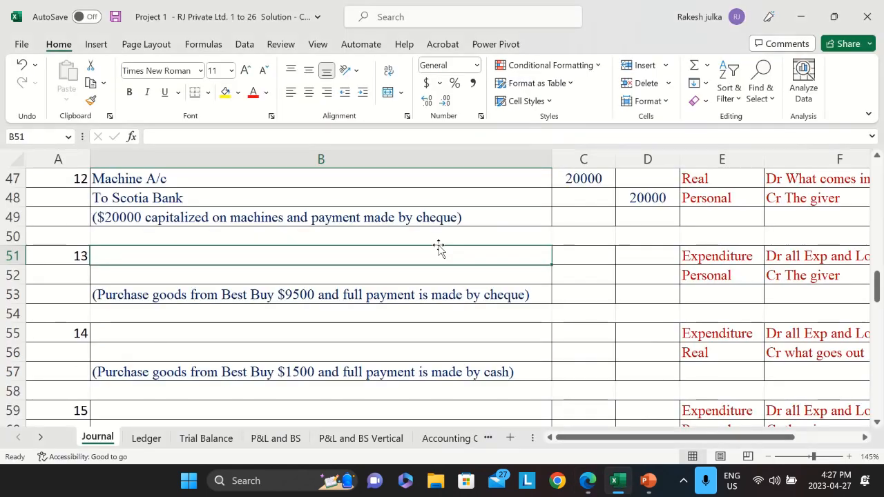
pyautogui.write('Purcahse')
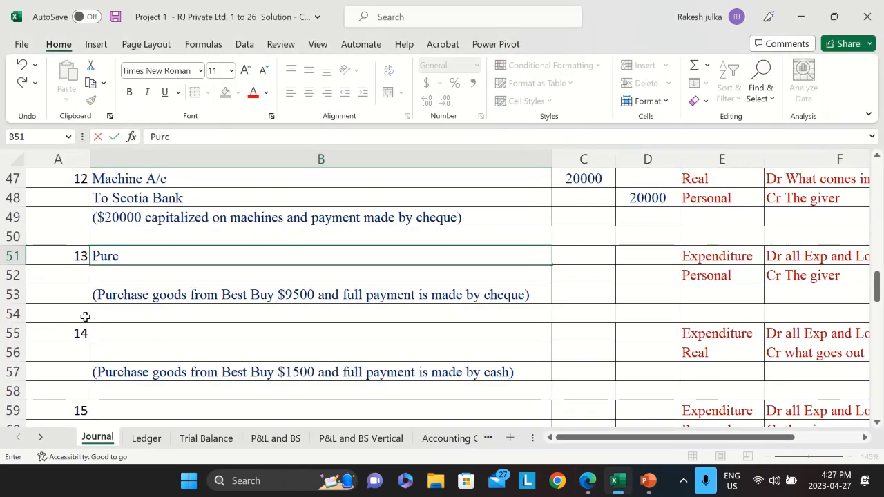
pyautogui.press('BackSpace')
pyautogui.press('BackSpace')
pyautogui.press('BackSpace')
pyautogui.press('BackSpace')
pyautogui.write('hase A/c')
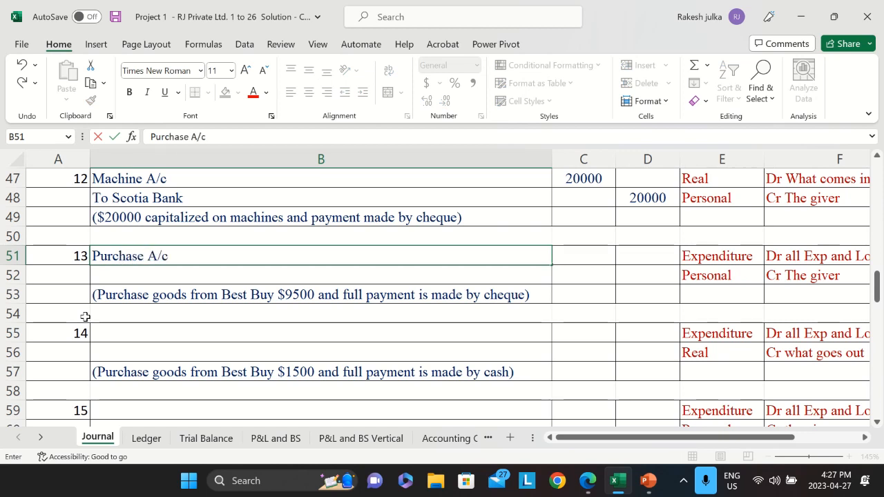
pyautogui.press('Tab')
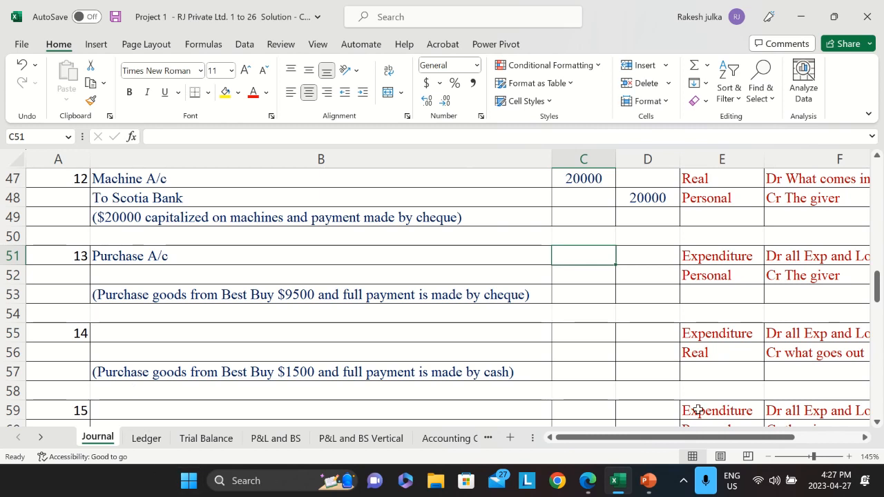
pyautogui.write('9500')
pyautogui.press('Return')
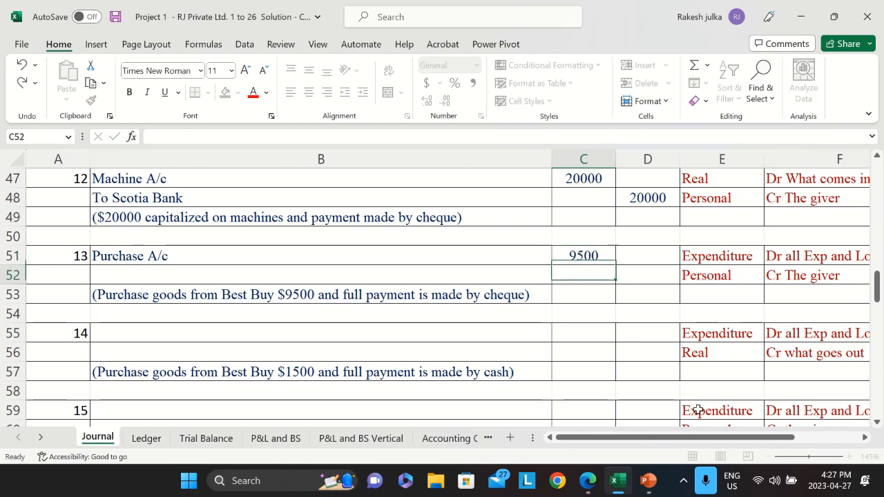
# Complete transaction 13's credit line with 9500 in D52 and To Scotia Bank in B52.
pyautogui.press('Right')
pyautogui.write('9500')
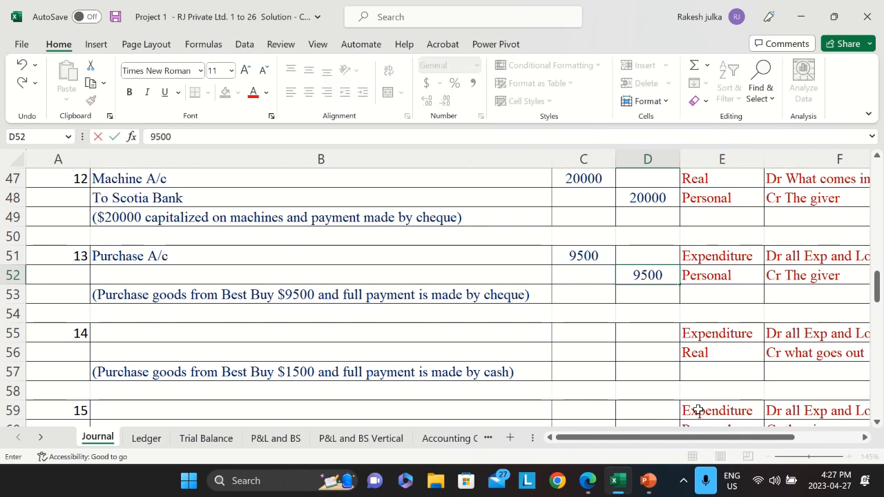
pyautogui.press('Left')
pyautogui.press('Left')
pyautogui.write('To ')
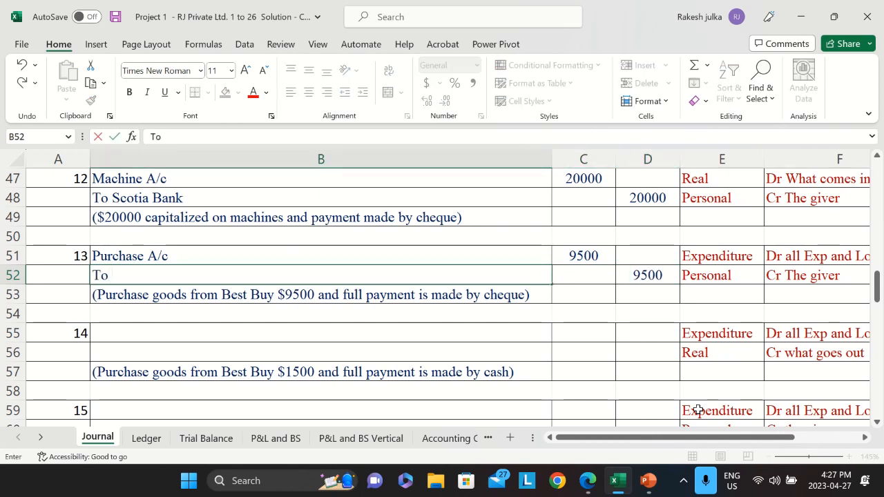
pyautogui.write('Scotia Bank')
pyautogui.press('Return')
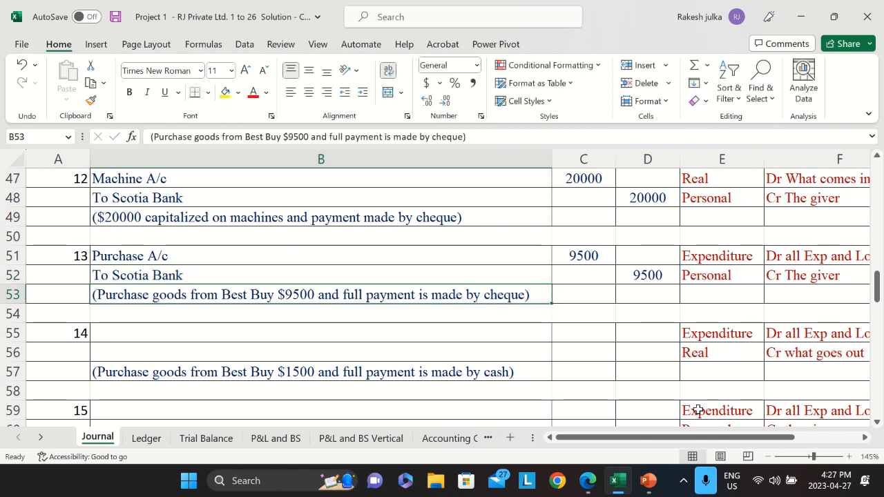
# Bring transaction 14's journal rows into view and switch to the project PDF to read transaction 14.
pyautogui.scroll(-1, 180, 352)
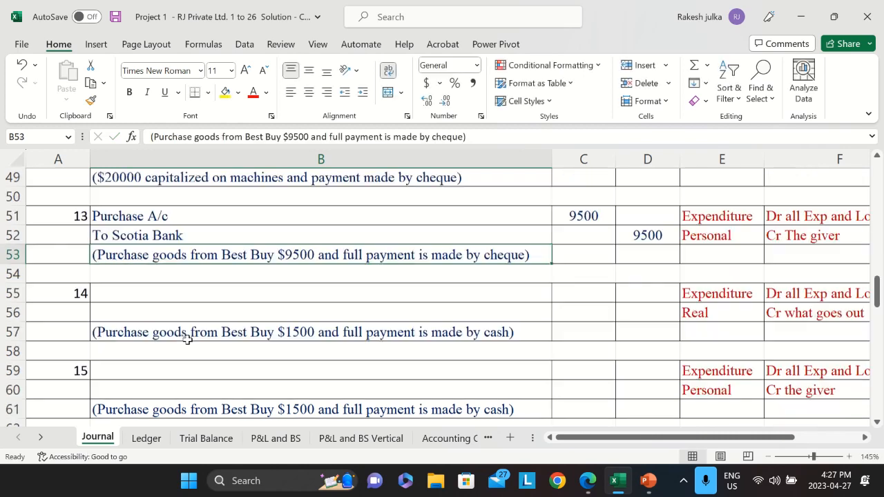
pyautogui.scroll(-2, 187, 339)
pyautogui.hotkey('alt', 'Tab')
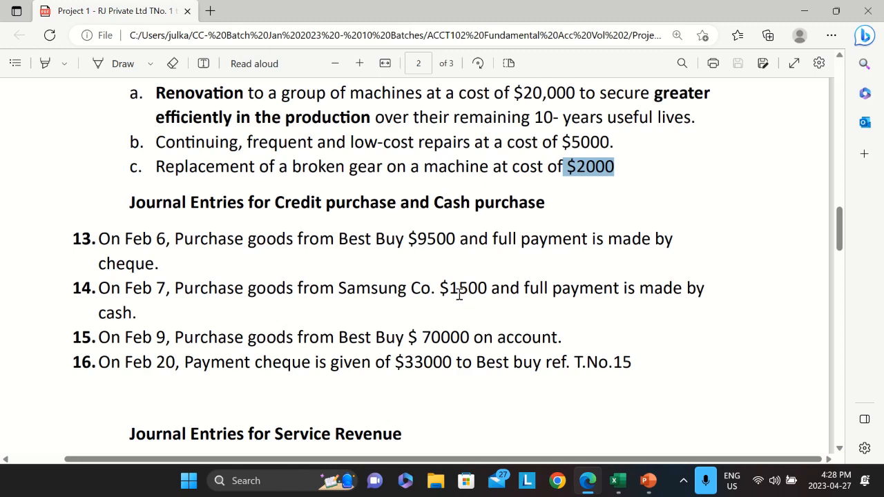
# Return to the Excel Journal and enter Purchase A/c in B55 with a 1500 debit in C55.
pyautogui.hotkey('alt', 'Tab')
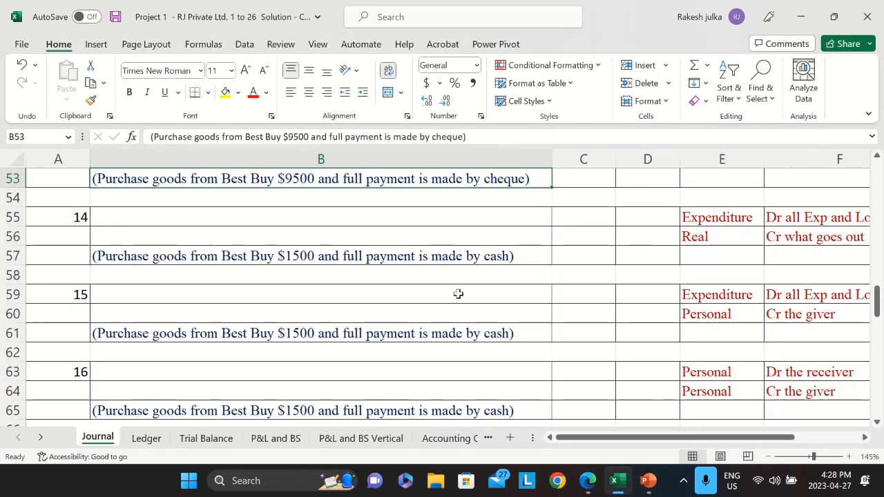
pyautogui.click(148, 218)
pyautogui.write('Pu')
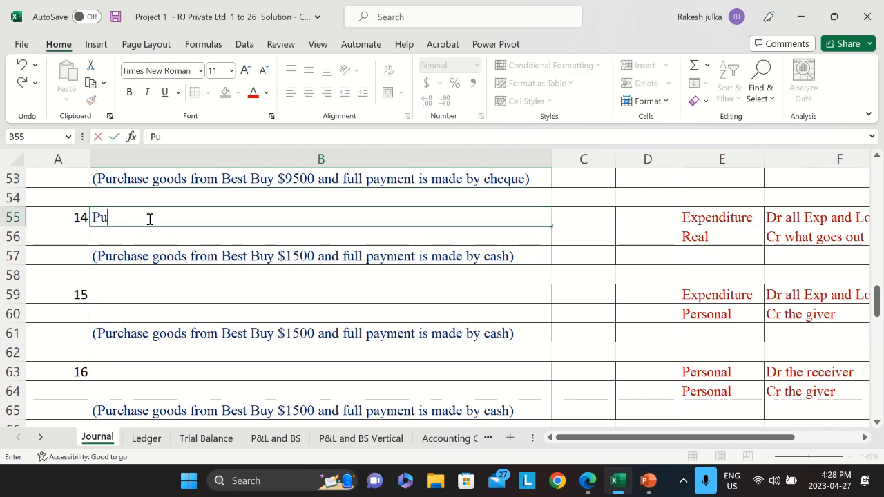
pyautogui.write('rchase A/c')
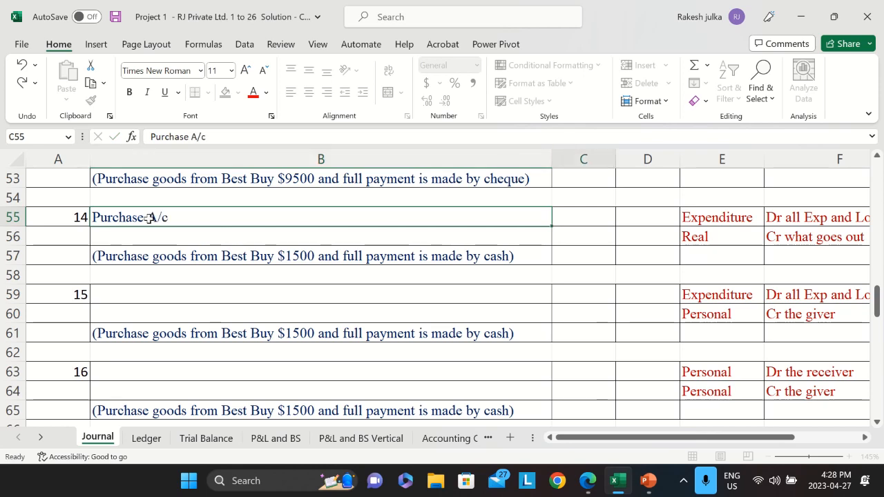
pyautogui.press('Tab')
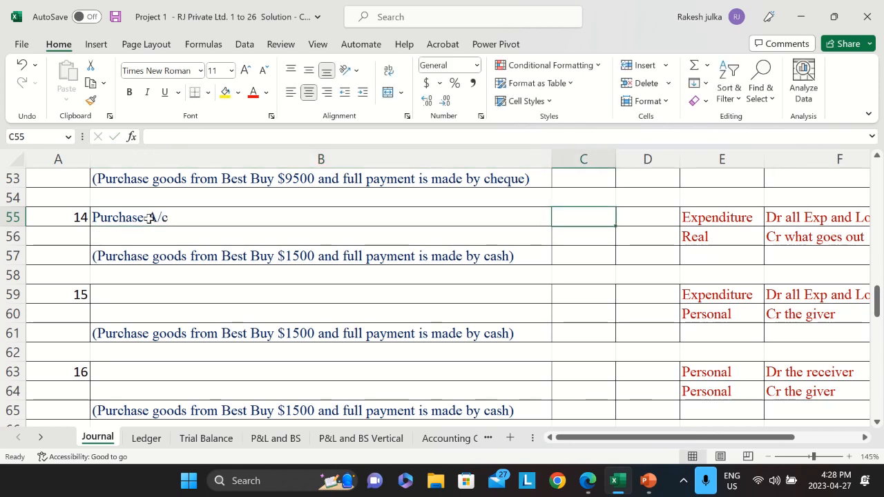
pyautogui.write('1500')
pyautogui.press('Return')
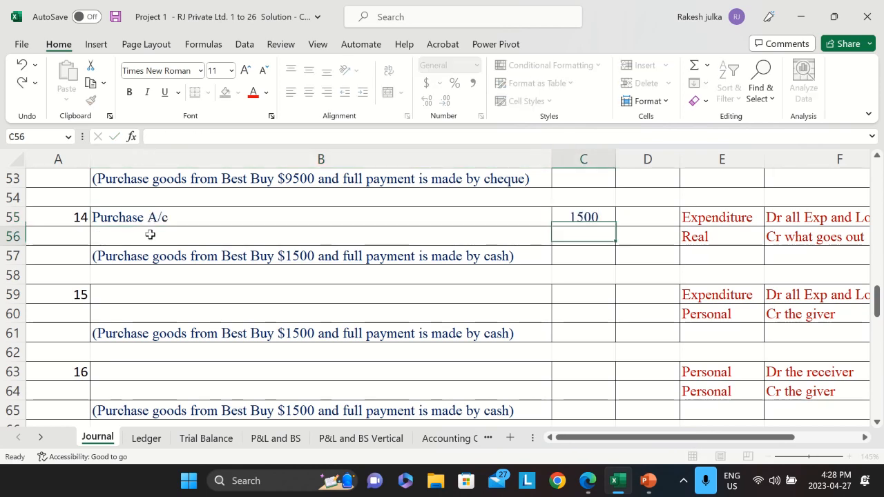
# Complete transaction 14's credit line with To Cash in B56 and 1500 in D56.
pyautogui.click(149, 235)
pyautogui.write('To')
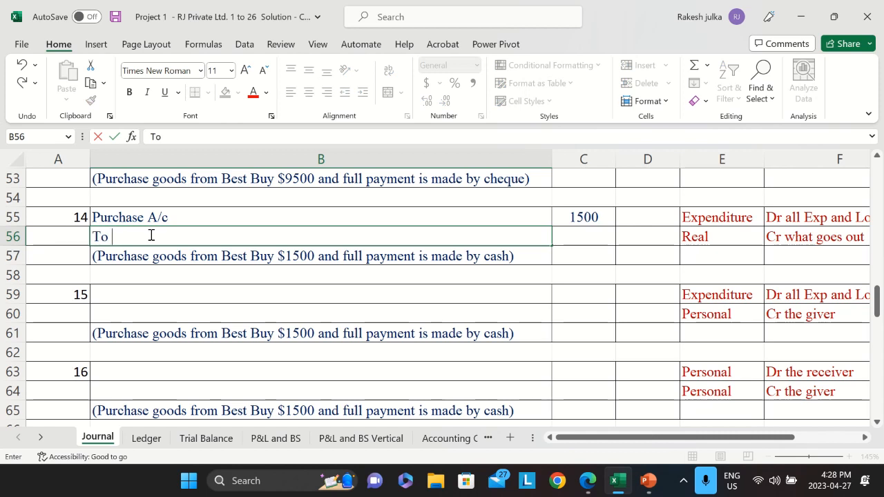
pyautogui.write(' Cash')
pyautogui.press('Tab')
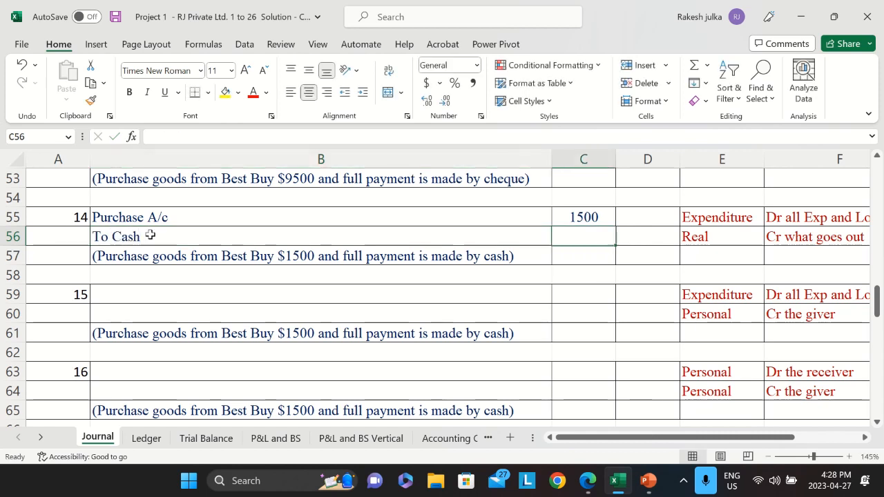
pyautogui.press('Tab')
pyautogui.write('1500')
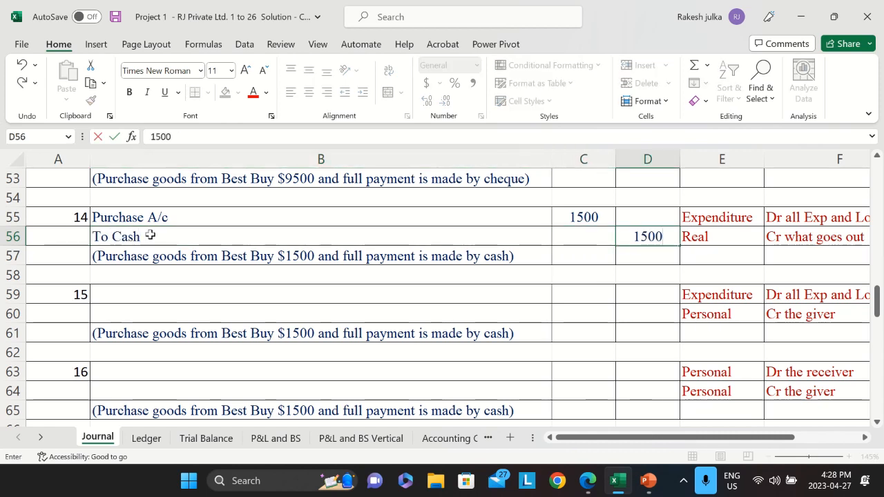
pyautogui.press('Return')
# Go to transaction 15's first Particulars cell, B59, and read transaction 15 in the project PDF.
pyautogui.click(107, 302)
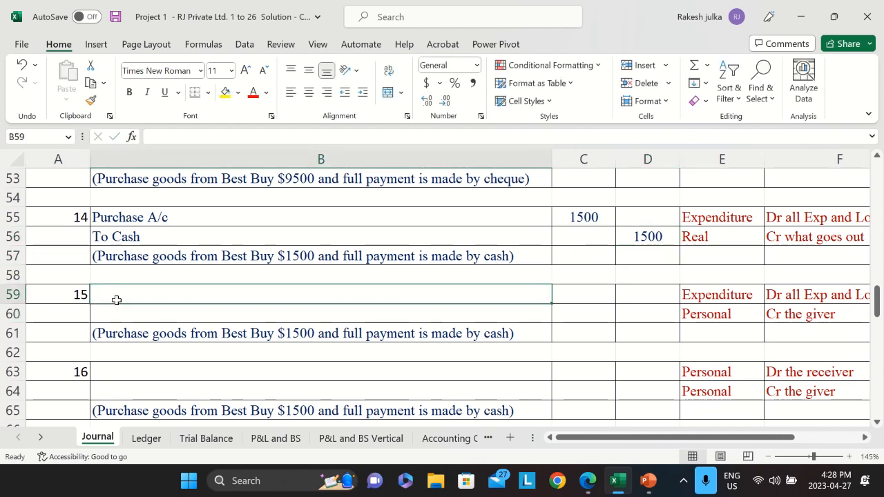
pyautogui.scroll(-1, 113, 301)
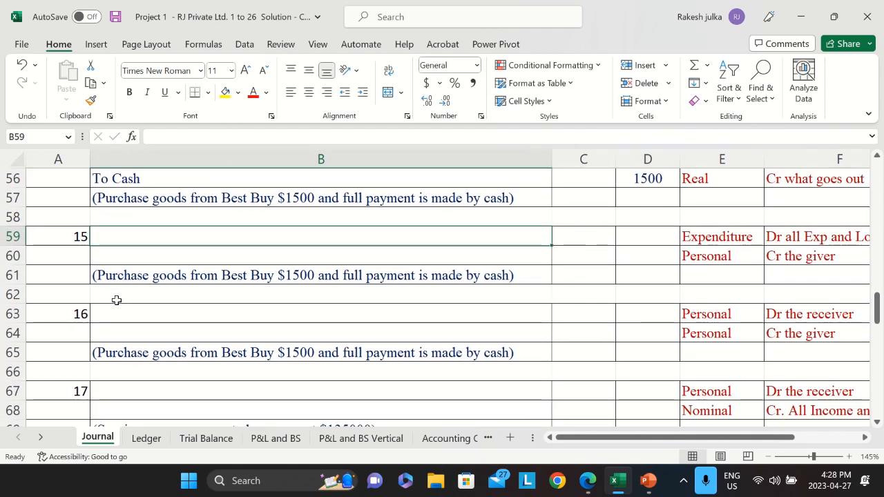
pyautogui.hotkey('alt', 'Tab')
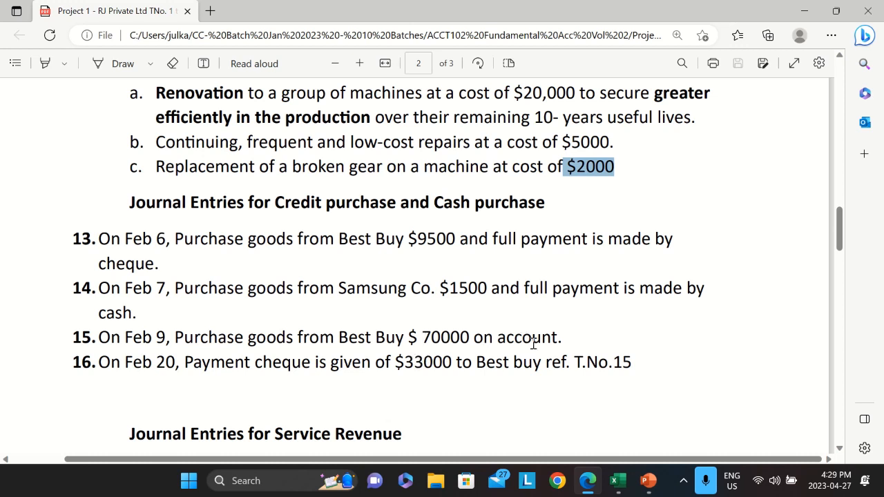
# Return to the Excel Journal and enter Purchase A/c in B59 with a 70000 debit in C59.
pyautogui.hotkey('alt', 'Tab')
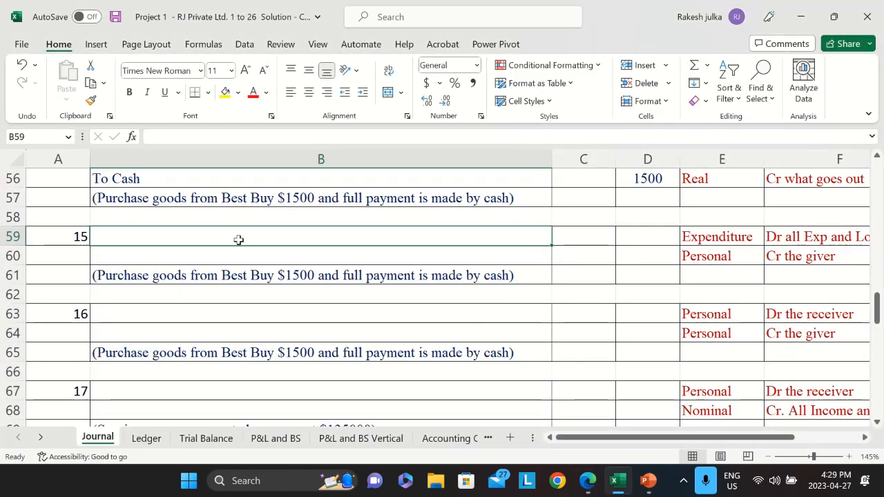
pyautogui.write('Pu')
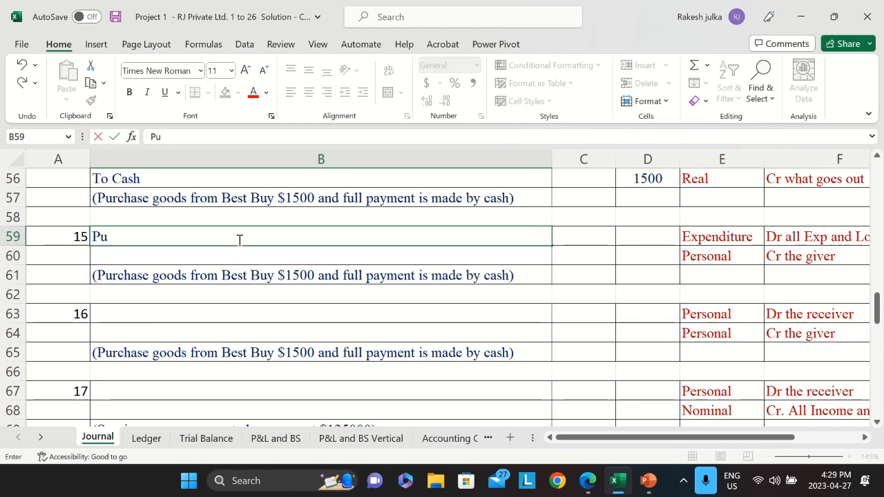
pyautogui.write('rchase A')
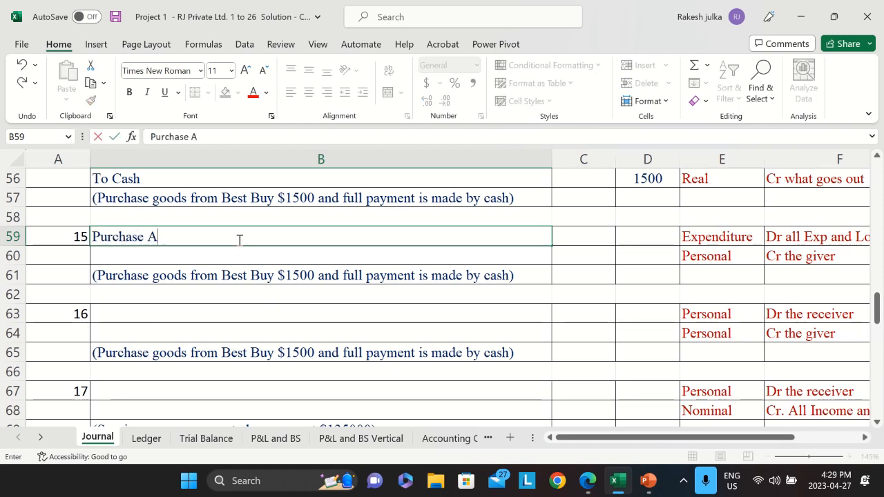
pyautogui.write('/c')
pyautogui.press('Tab')
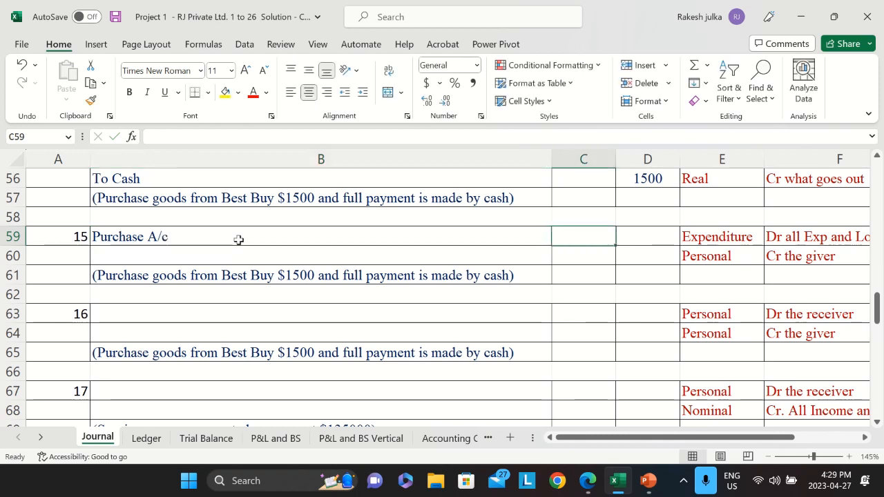
pyautogui.write('700')
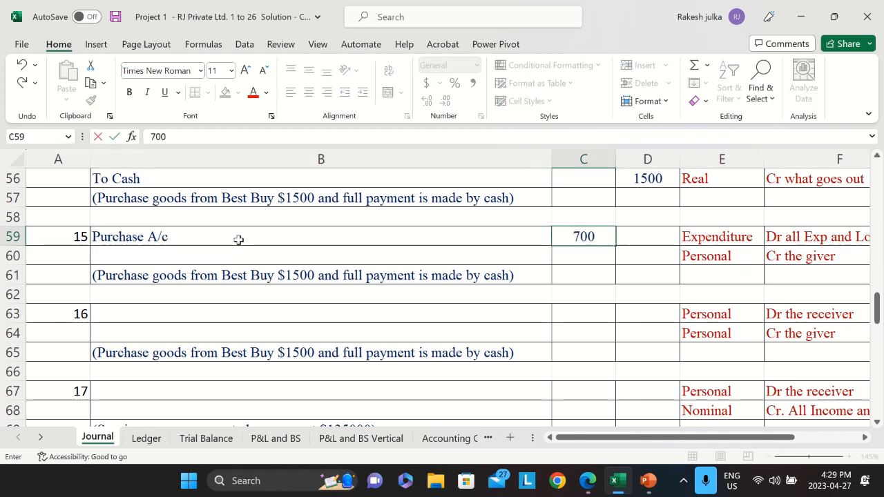
pyautogui.write('00')
pyautogui.press('Return')
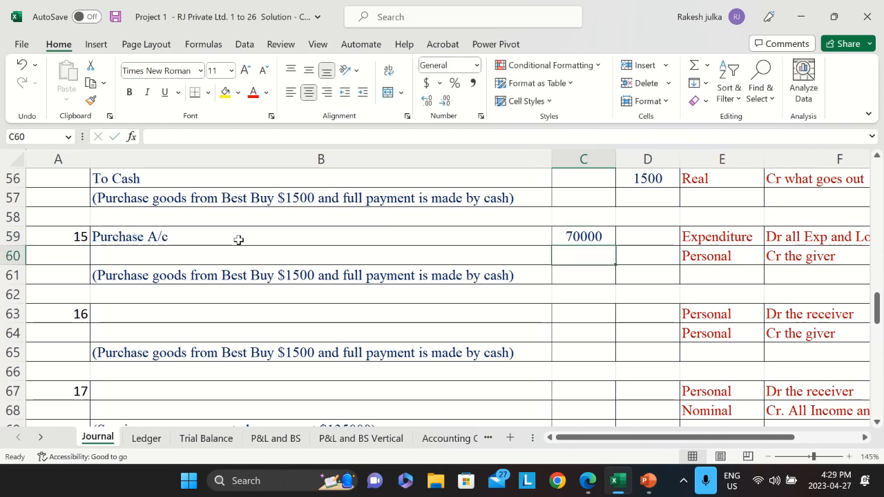
# Enter To Best Buy, Accounts Payable in B60 as transaction 15's credit account.
pyautogui.press('Left')
pyautogui.write('To ')
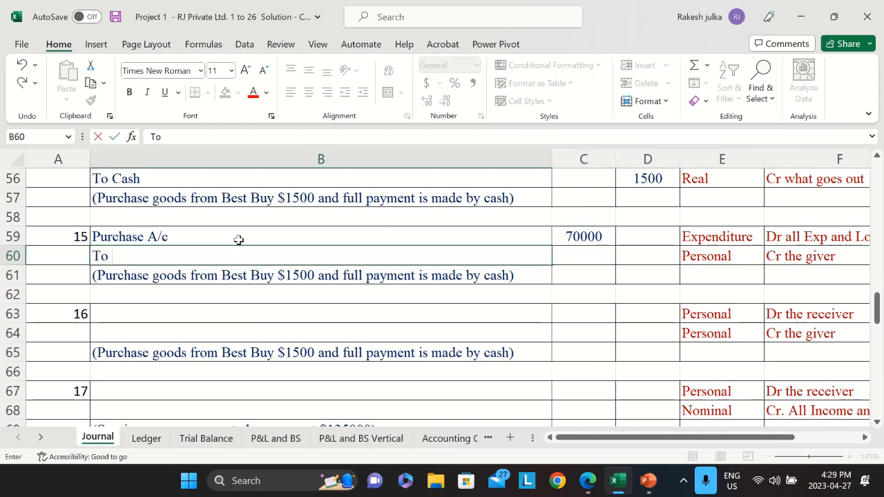
pyautogui.write('Best B')
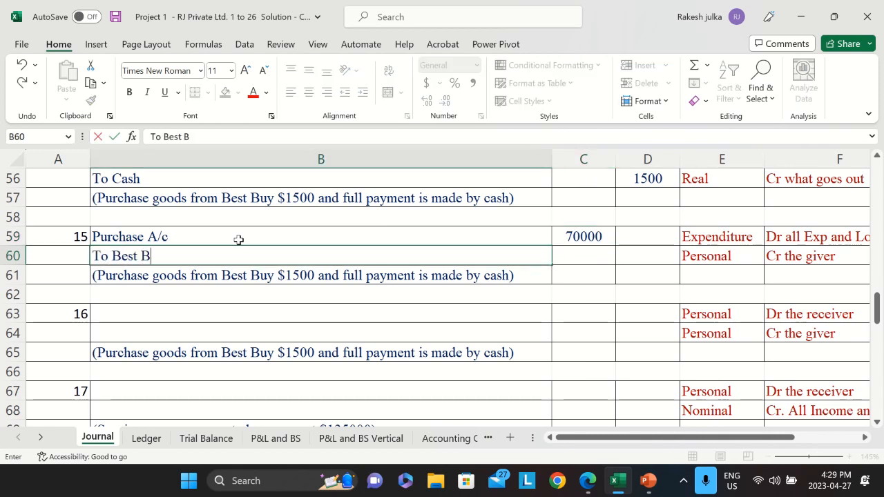
pyautogui.write('uy, Acc')
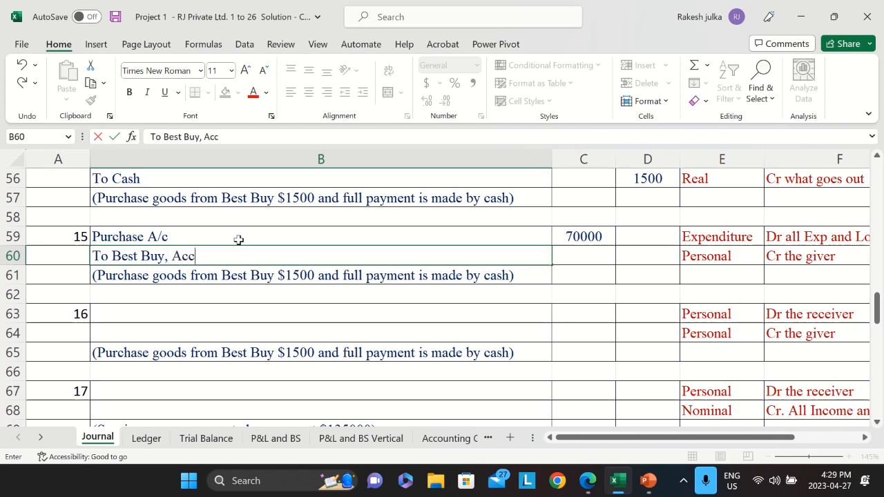
pyautogui.write('ounts P')
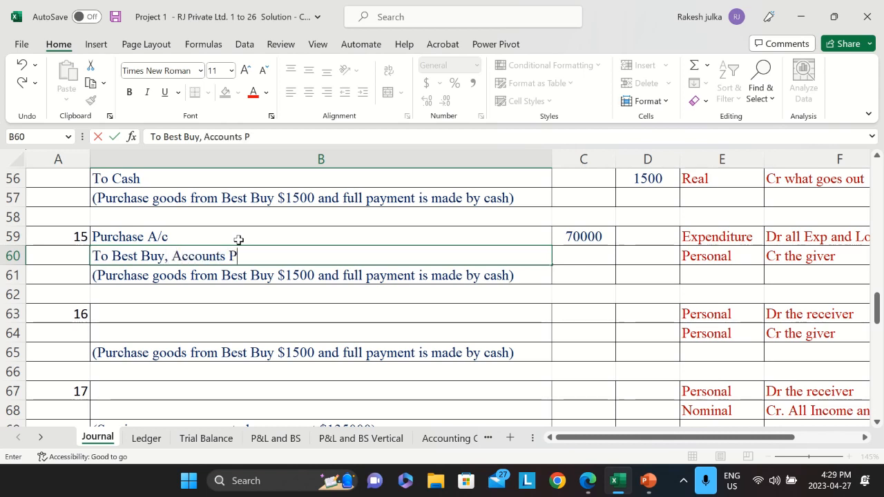
pyautogui.write('ayable')
pyautogui.press('Return')
# Enter the 70000 credit for Best Buy, Accounts Payable in D60.
pyautogui.press('Up')
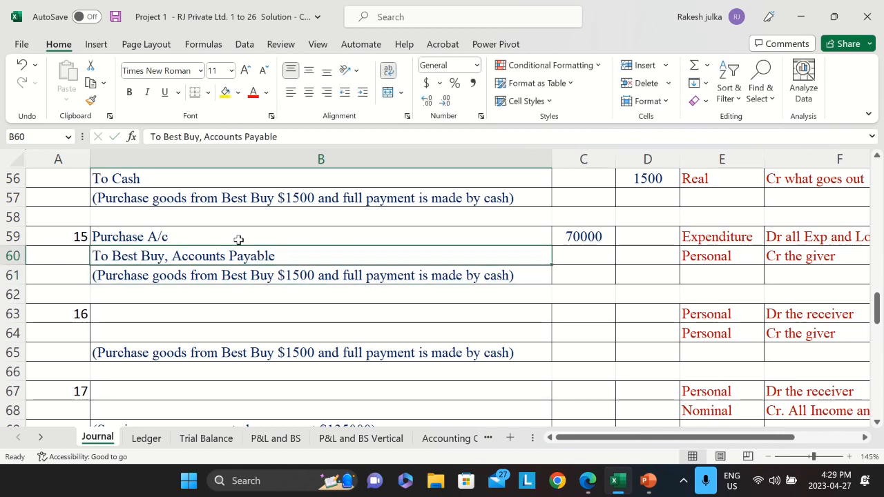
pyautogui.press('Right')
pyautogui.press('Right')
pyautogui.write('7')
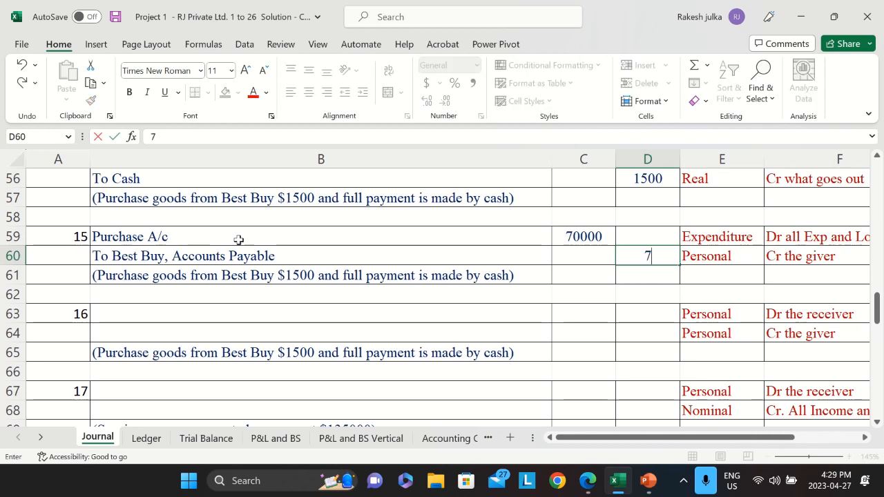
pyautogui.write('0000')
pyautogui.press('Return')
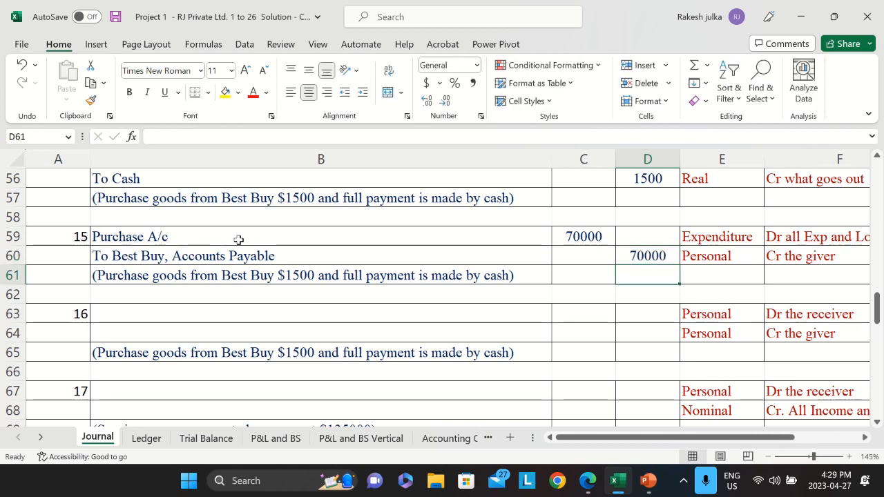
# Go to transaction 16's first Particulars cell, B63, and read transaction 16 in the project PDF, comparing its payment with transaction 15's purchase.
pyautogui.click(160, 310)
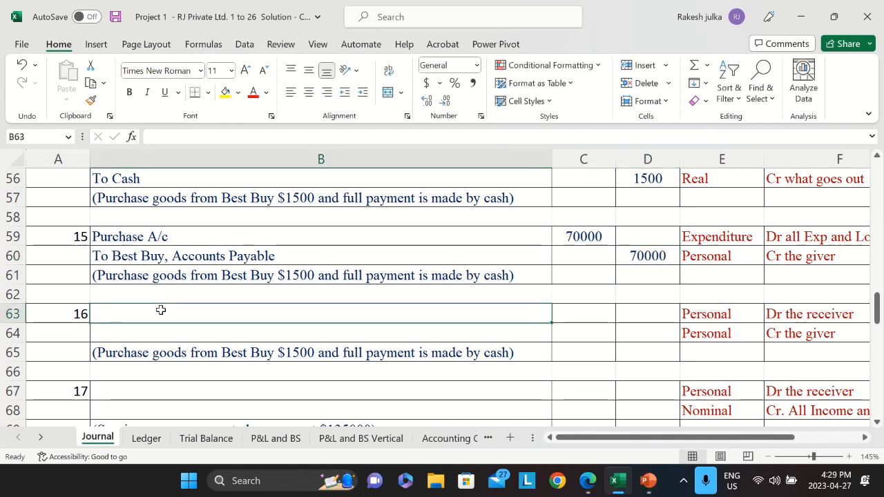
pyautogui.hotkey('alt', 'Tab')
pyautogui.scroll(-3, 190, 311)
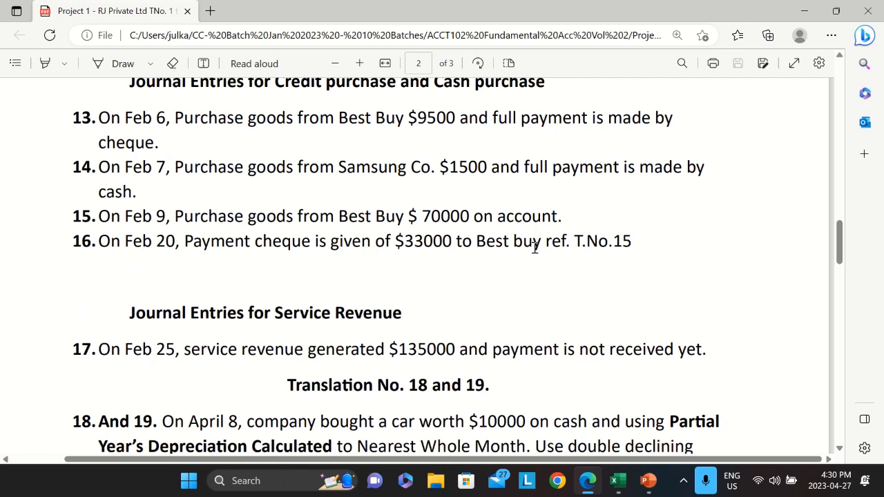
pyautogui.moveTo(571, 241); pyautogui.dragTo(658, 239)
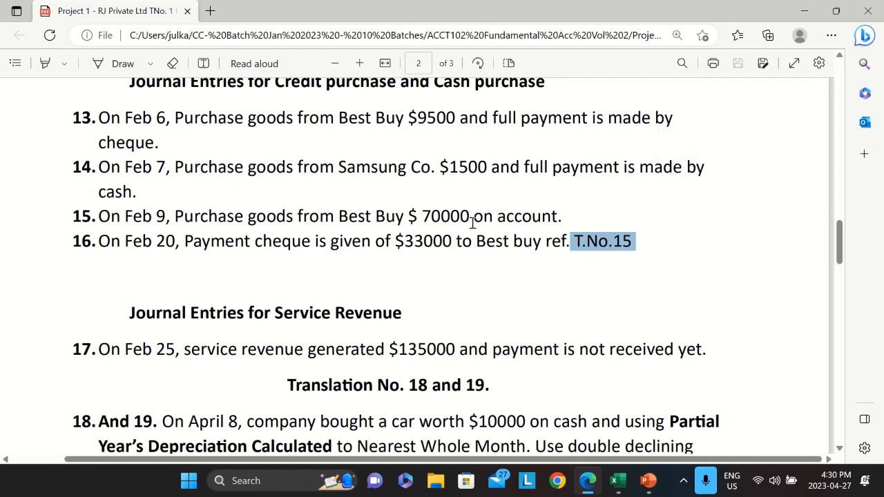
pyautogui.moveTo(417, 217); pyautogui.dragTo(502, 215)
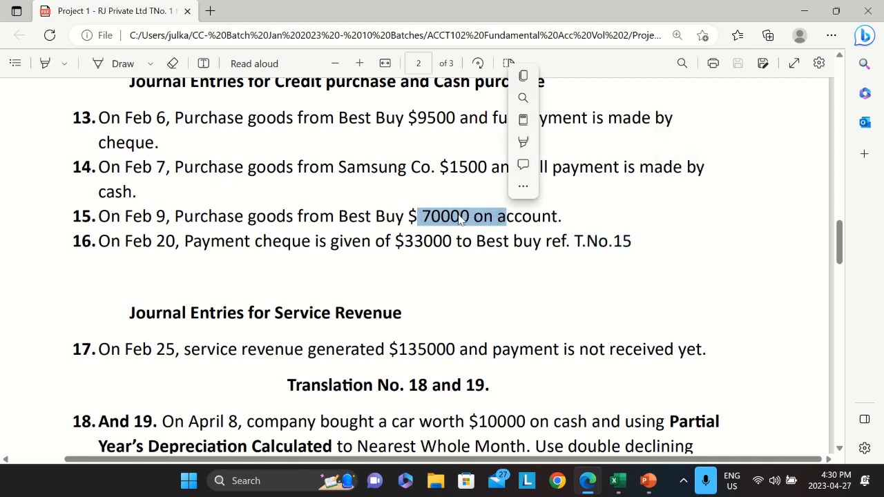
pyautogui.click(459, 212)
pyautogui.moveTo(394, 241); pyautogui.dragTo(477, 258)
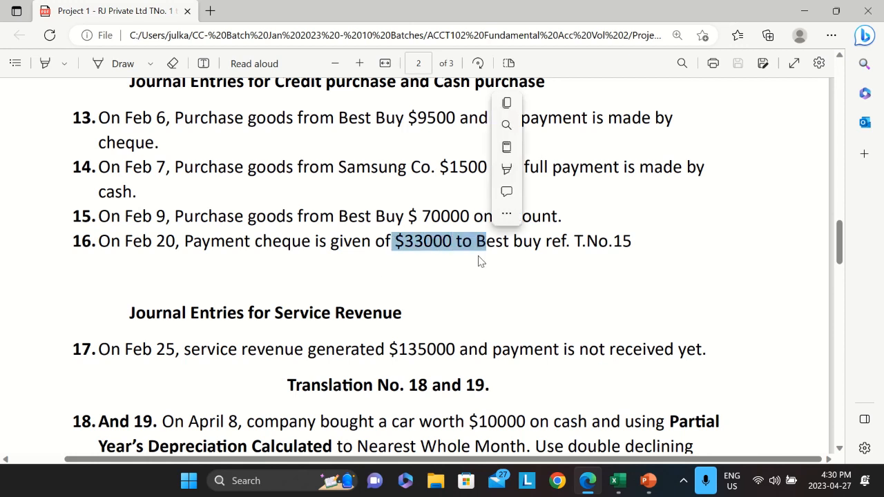
pyautogui.click(353, 269)
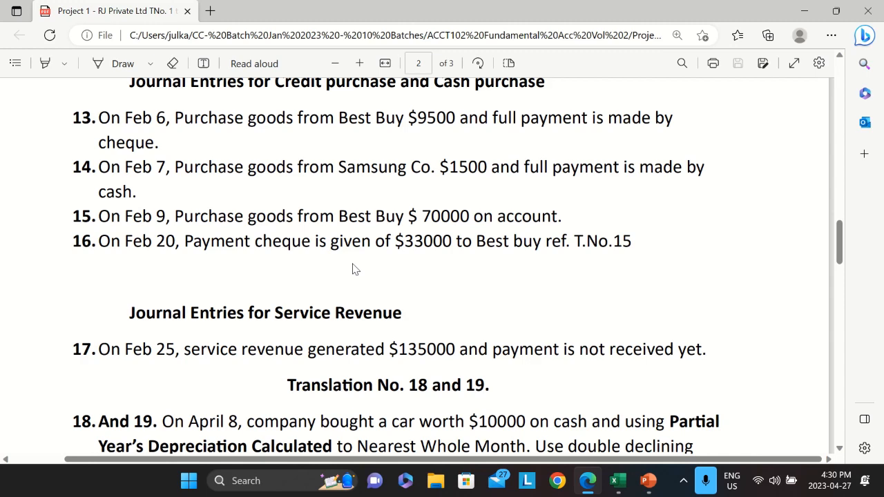
# Return to the Excel Journal and copy To Best Buy, Accounts Payable from B60 into transaction 16's first line, B63.
pyautogui.hotkey('alt', 'Tab')
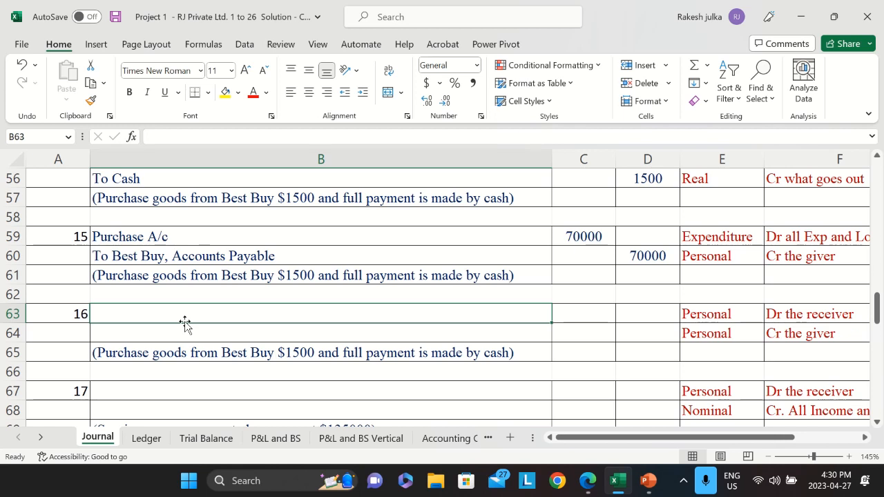
pyautogui.press('Down')
pyautogui.press('Up')
pyautogui.press('Up')
pyautogui.press('Up')
pyautogui.press('Up')
pyautogui.hotkey('ctrl', 'c')
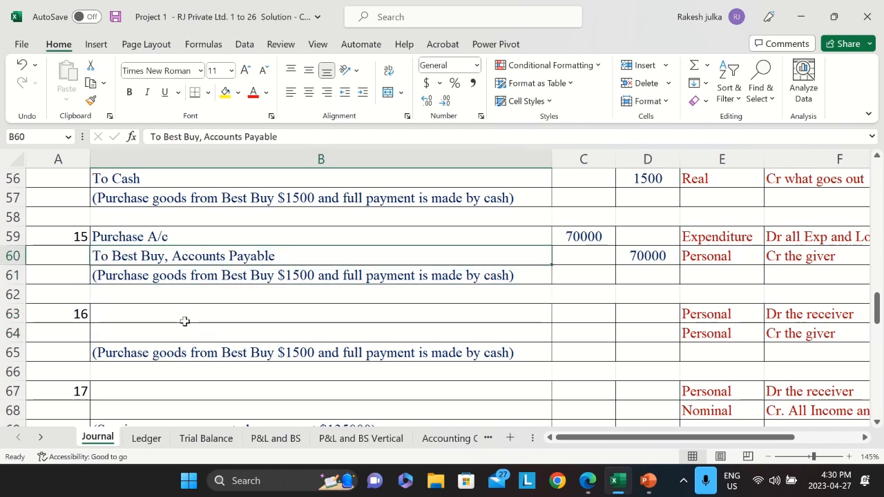
pyautogui.press('Down')
pyautogui.press('Down')
pyautogui.press('Down')
pyautogui.press('Return')
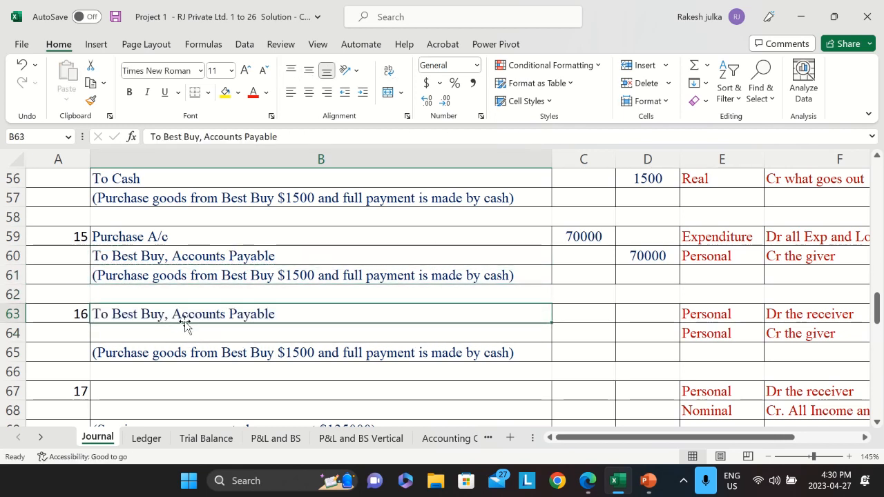
# Remove the leading To from transaction 16's first line in B63 so it reads Best Buy, Accounts Payable.
pyautogui.doubleClick(108, 314)
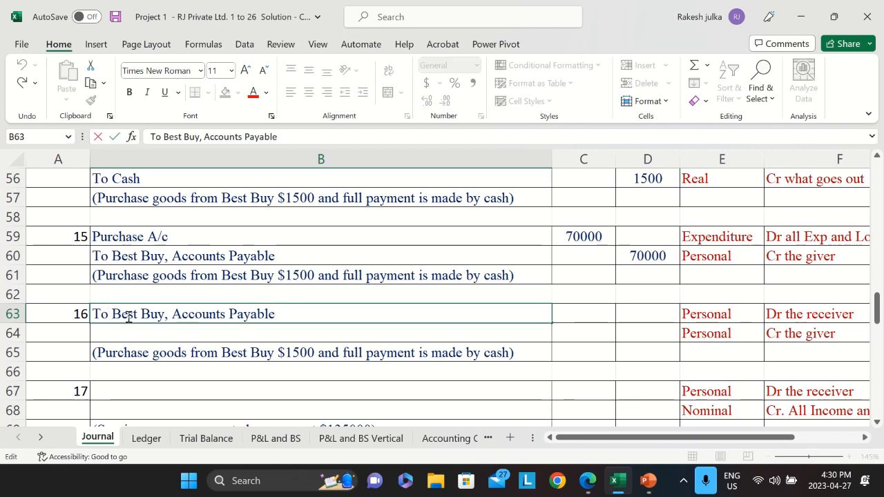
pyautogui.press('BackSpace')
pyautogui.press('BackSpace')
pyautogui.press('Delete')
pyautogui.press('Return')
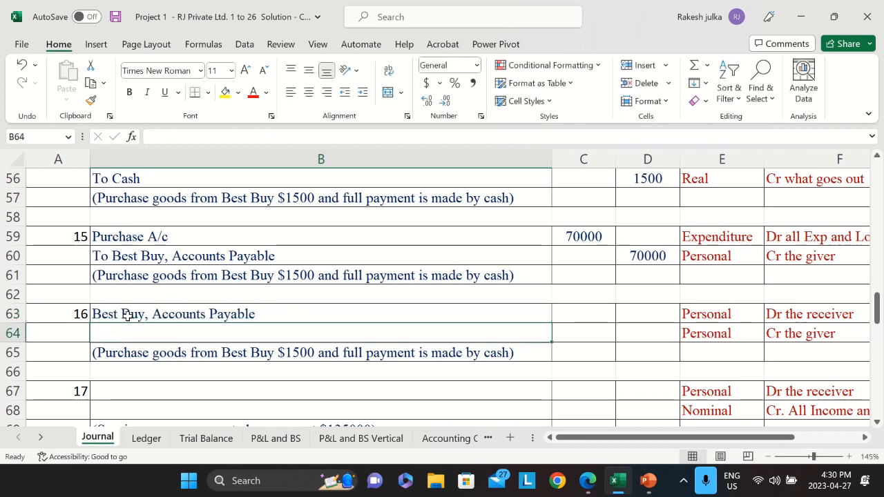
# Enter To Scotia Bank in B64 as transaction 16's credit account.
pyautogui.write('To Sco')
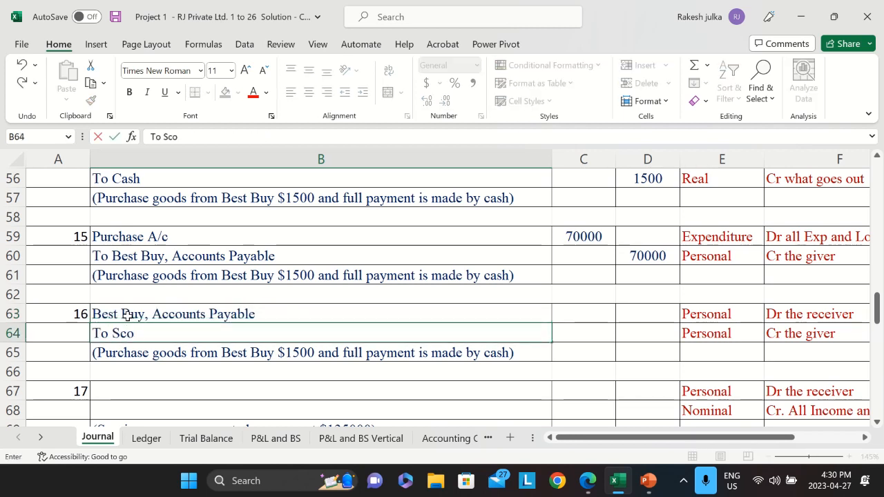
pyautogui.write('tia Bank')
pyautogui.press('Return')
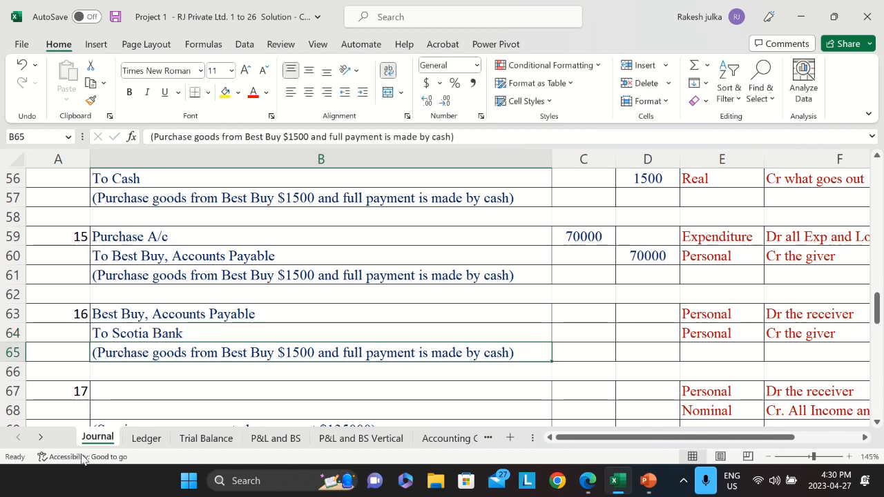
# Enter transaction 16's amounts: 33000 debit for Best Buy in C63 and 33000 credit for Scotia Bank in D64.
pyautogui.click(570, 316)
pyautogui.write('33000')
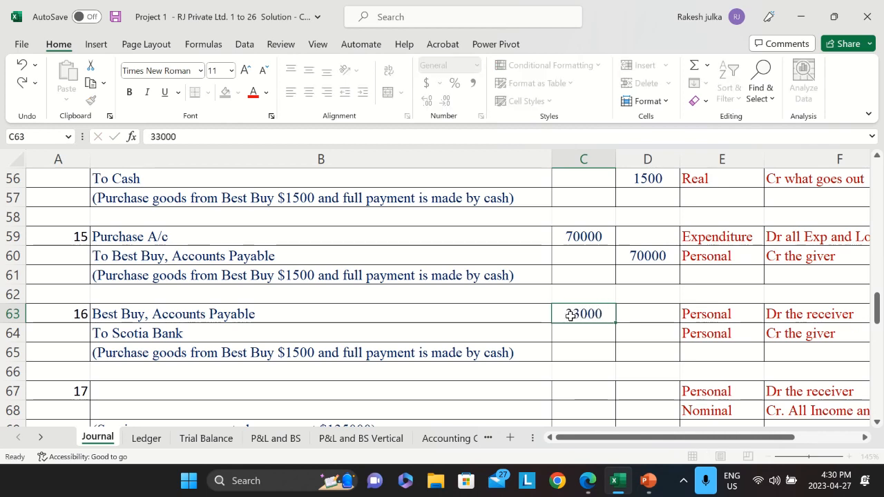
pyautogui.press('Return')
pyautogui.press('Right')
pyautogui.write('33000')
pyautogui.press('Return')
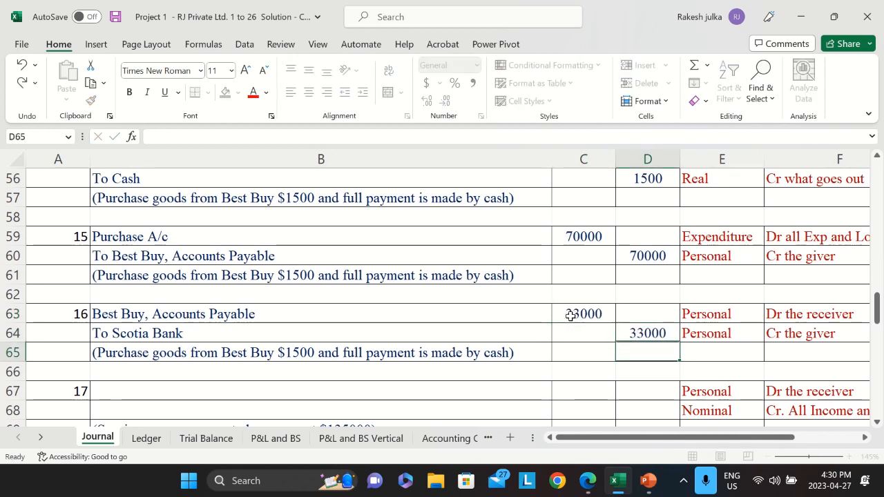
# Go to transaction 17's first Particulars cell, B67, and read transaction 17 in the project PDF, including its payment terms.
pyautogui.scroll(-3, 416, 421)
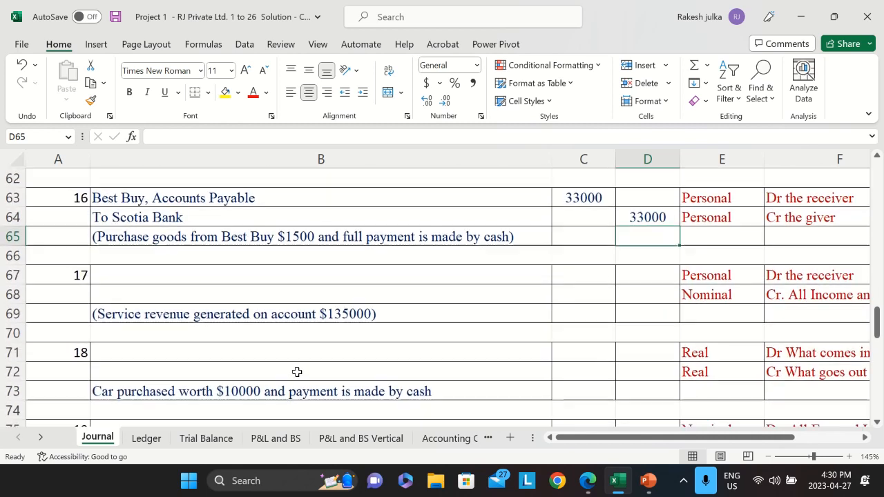
pyautogui.click(180, 277)
pyautogui.hotkey('alt', 'Tab')
pyautogui.scroll(-3, 249, 310)
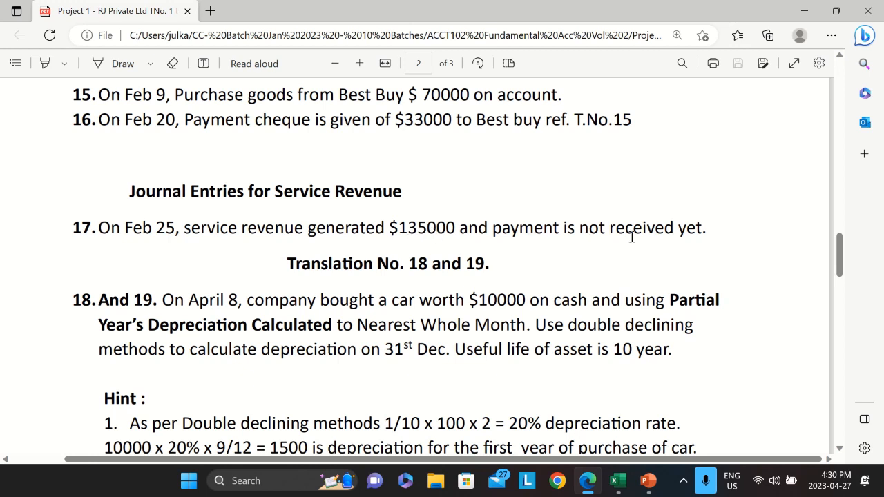
pyautogui.moveTo(705, 227); pyautogui.dragTo(499, 232)
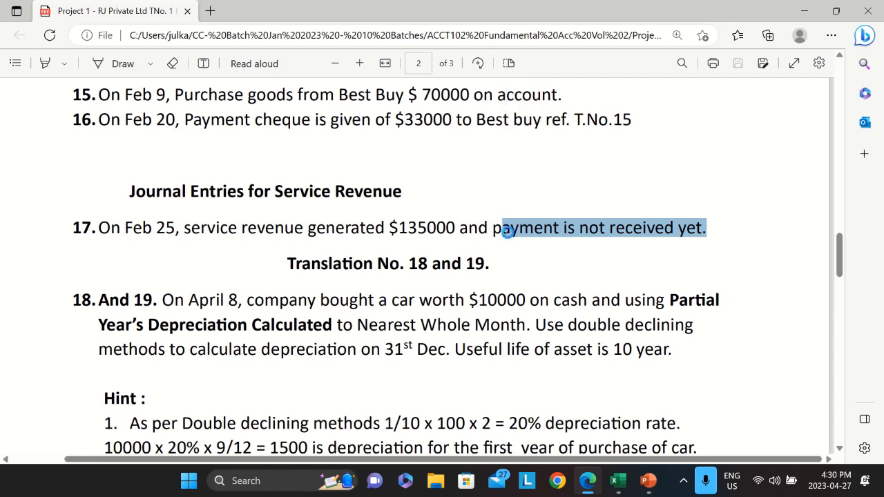
pyautogui.click(509, 234)
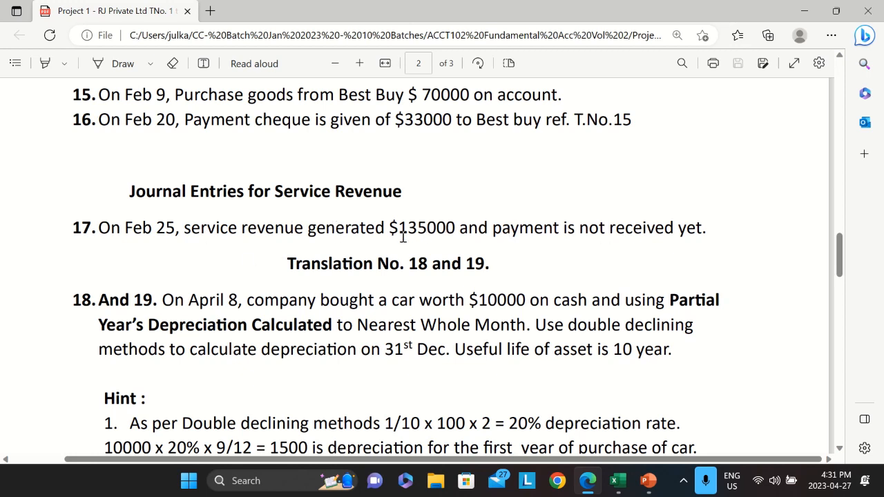
# Return to the Excel Journal and enter transaction 17's accounts: Account Receivable A/c in B67 and To Service Revenue in B68.
pyautogui.hotkey('alt', 'Tab')
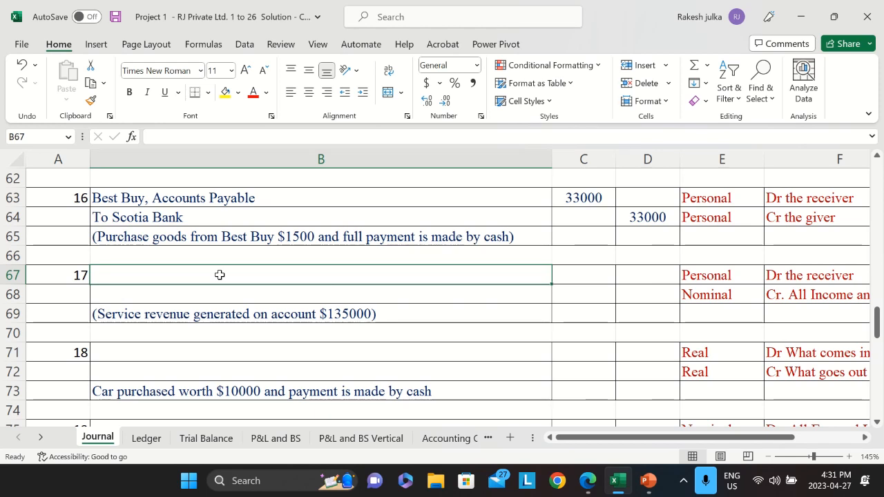
pyautogui.write('Account R')
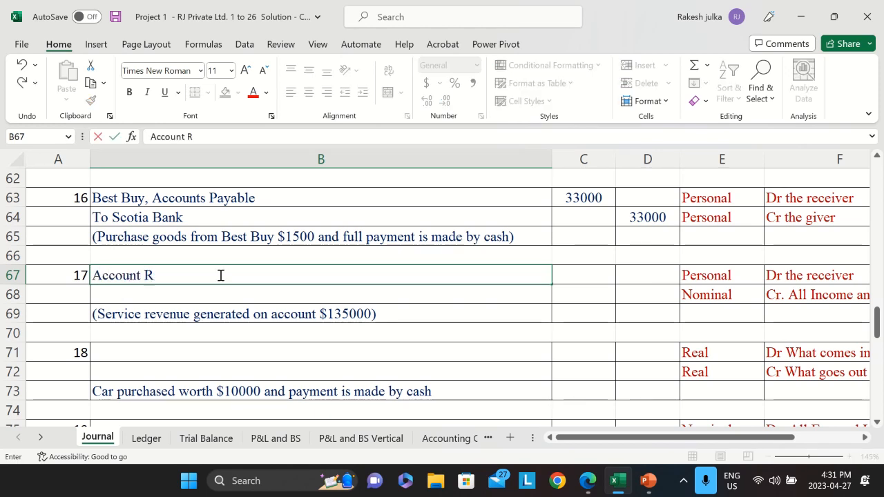
pyautogui.write('eceivable')
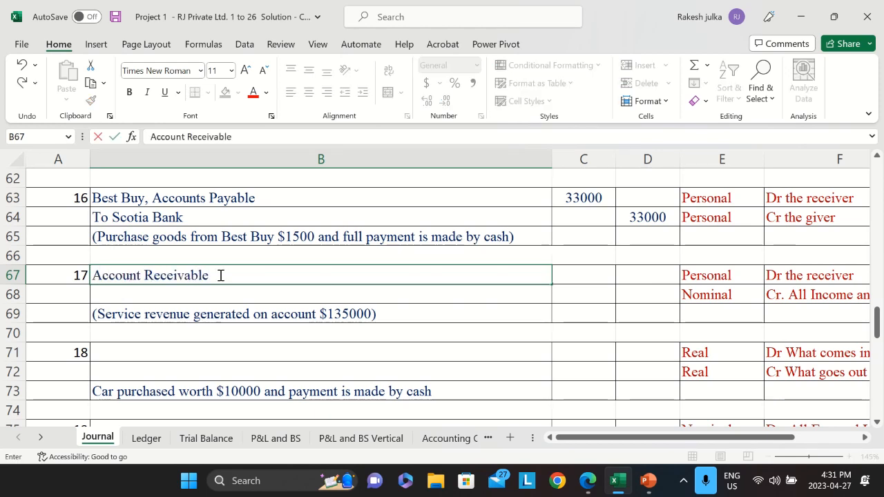
pyautogui.write(' A/c')
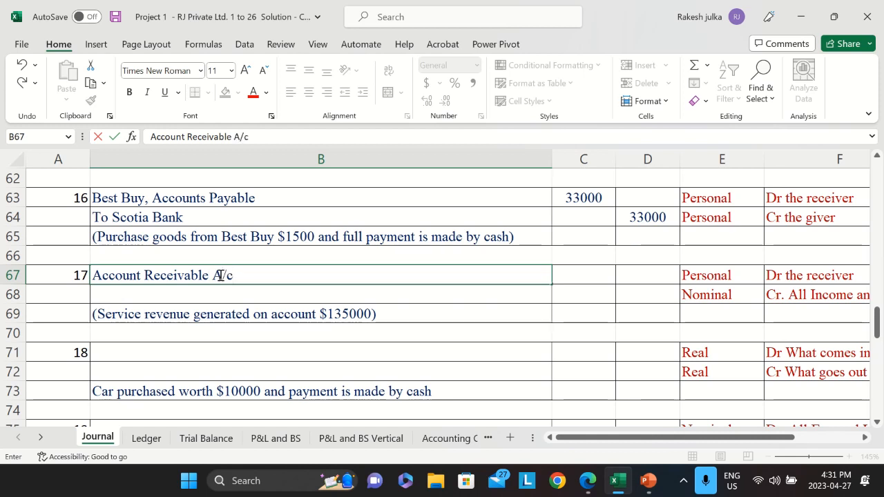
pyautogui.press('Return')
pyautogui.write('To Se')
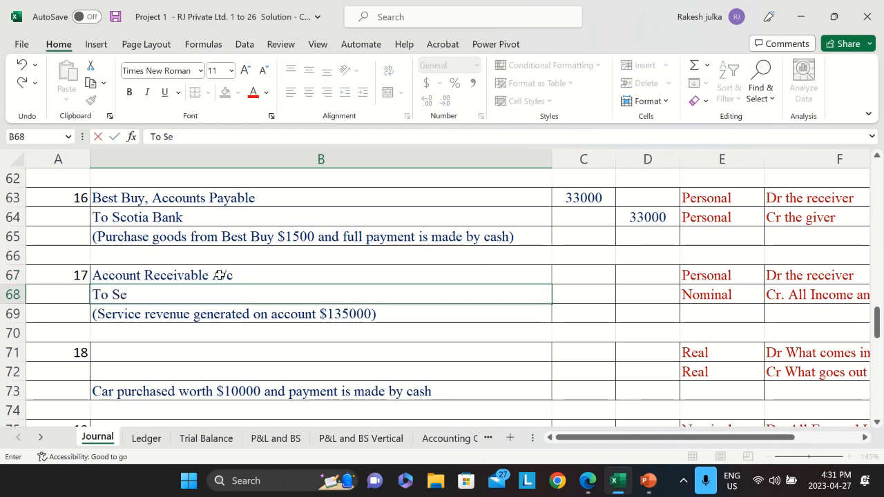
pyautogui.write('rvice Revenue')
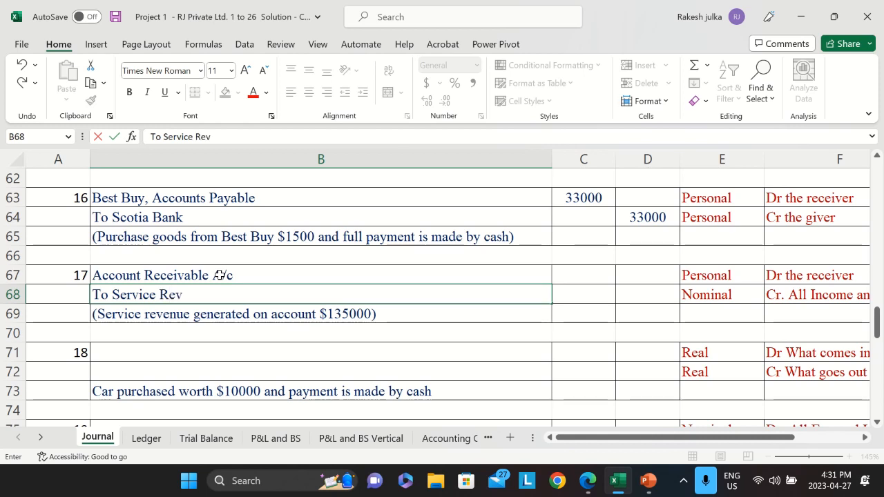
pyautogui.press('Return')
# Enter transaction 17's amounts: 135000 debit for Account Receivable in C67 and 135000 credit for Service Revenue in D68.
pyautogui.press('Up')
pyautogui.press('Up')
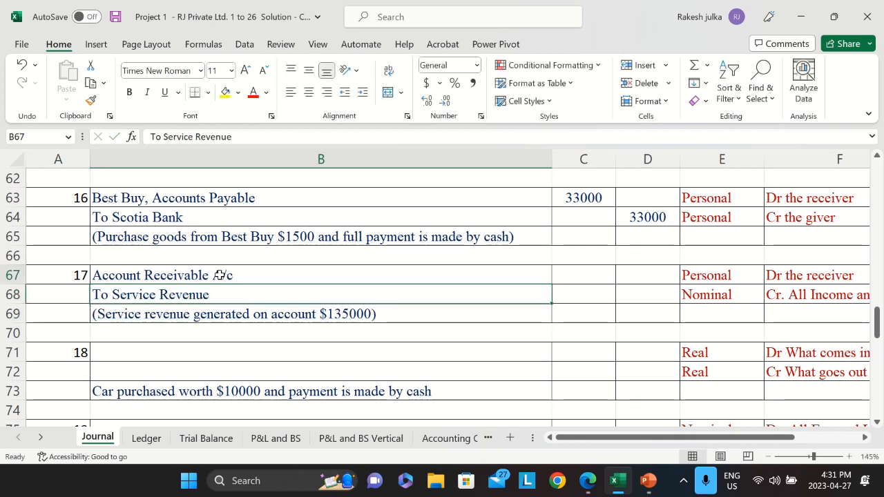
pyautogui.press('Right')
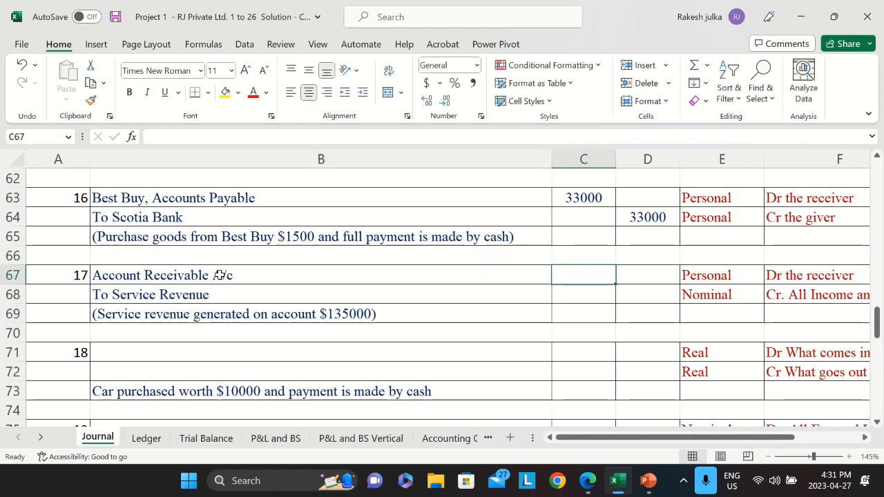
pyautogui.write('135000')
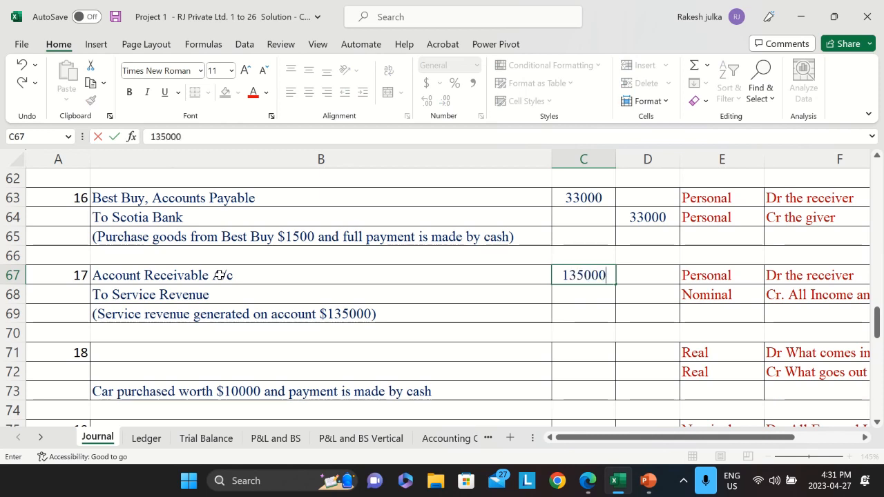
pyautogui.press('Return')
pyautogui.press('Right')
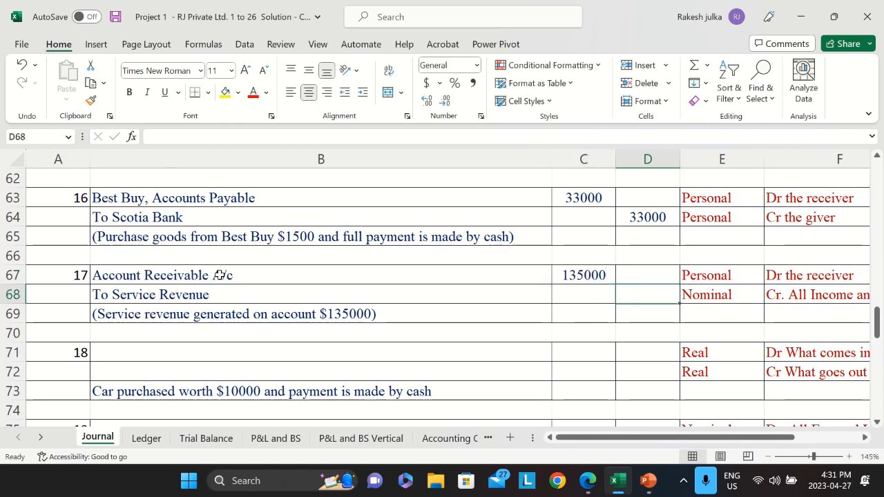
pyautogui.write('1')
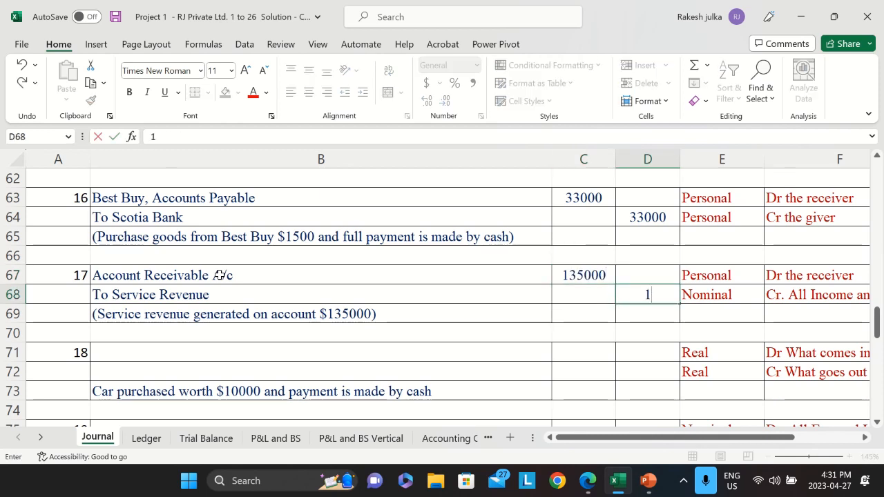
pyautogui.write('35000')
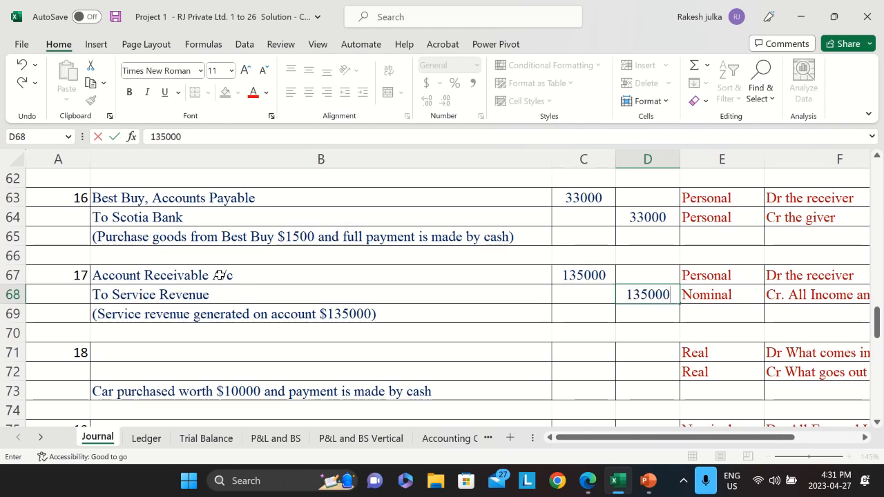
pyautogui.press('Return')
# Compare transaction 17 in the project PDF with its entry in the Excel Journal, and go to transaction 18's first Particulars cell, B71.
pyautogui.hotkey('alt', 'Tab')
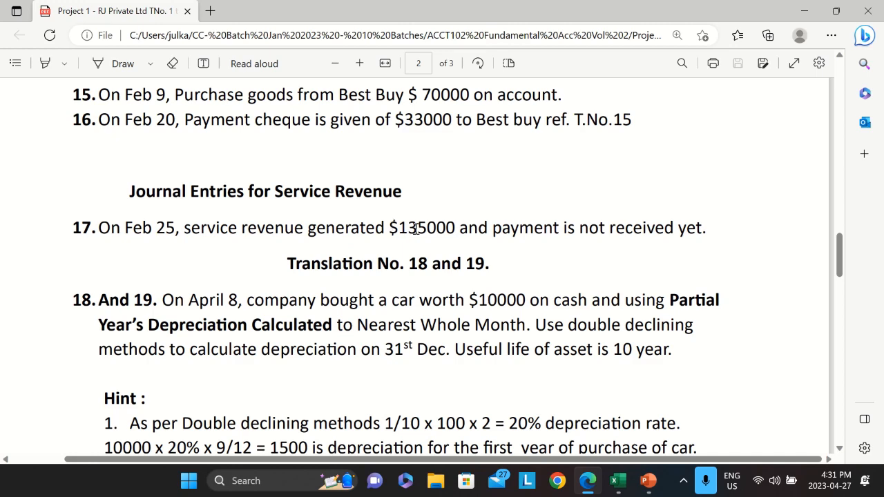
pyautogui.moveTo(389, 228); pyautogui.dragTo(570, 232)
pyautogui.click(463, 229)
pyautogui.hotkey('alt', 'Tab')
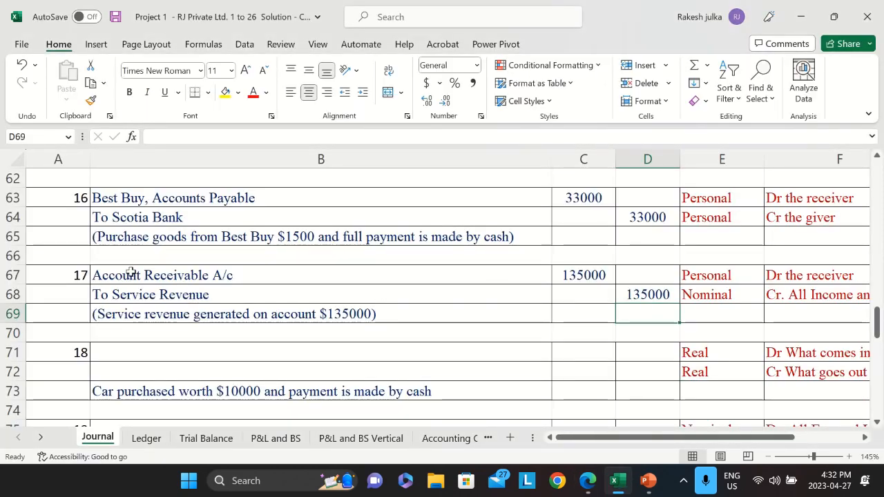
pyautogui.hotkey('alt', 'Tab')
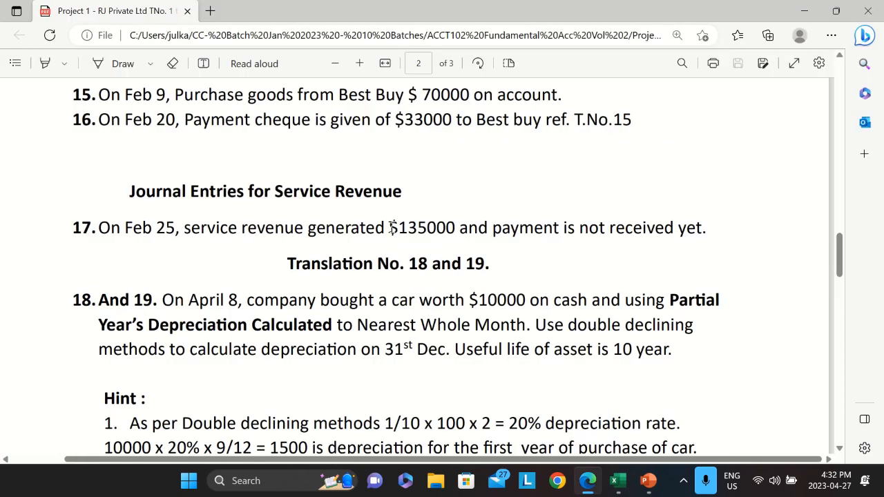
pyautogui.hotkey('alt', 'Tab')
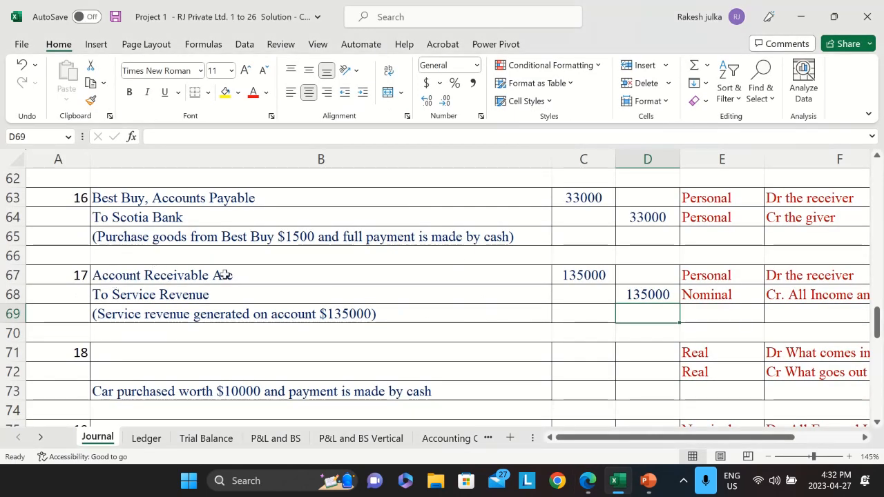
pyautogui.scroll(-1, 207, 304)
pyautogui.click(184, 302)
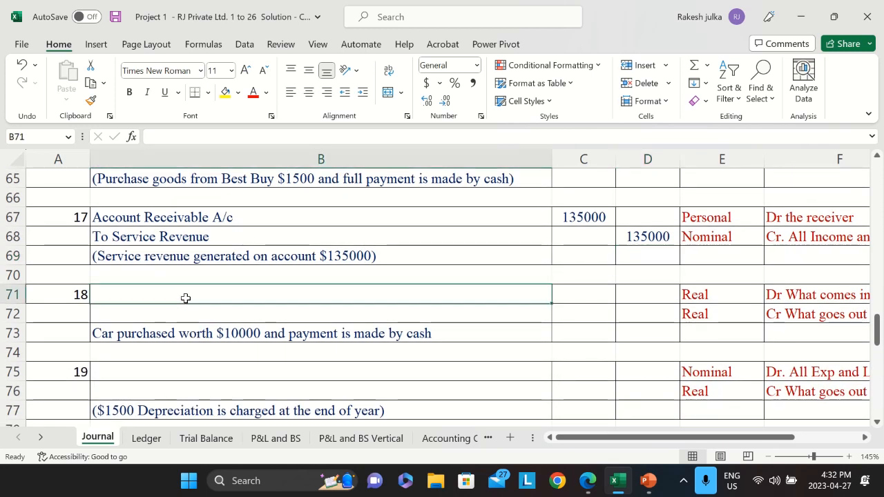
# Switch to the project PDF in Edge and study transactions 18 and 19: purchase date, nearest-whole-month rule, depreciation rate and required journal entries.
pyautogui.hotkey('alt', 'Tab')
pyautogui.scroll(-3, 263, 278)
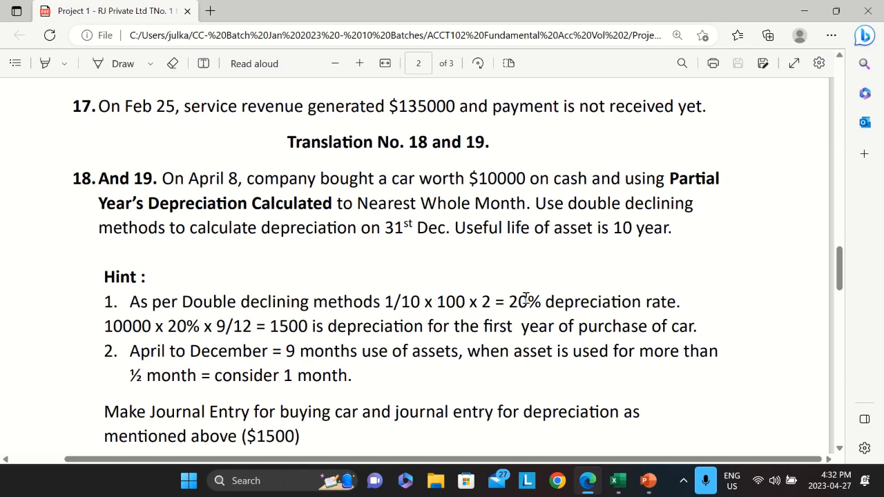
pyautogui.moveTo(495, 302); pyautogui.dragTo(668, 304)
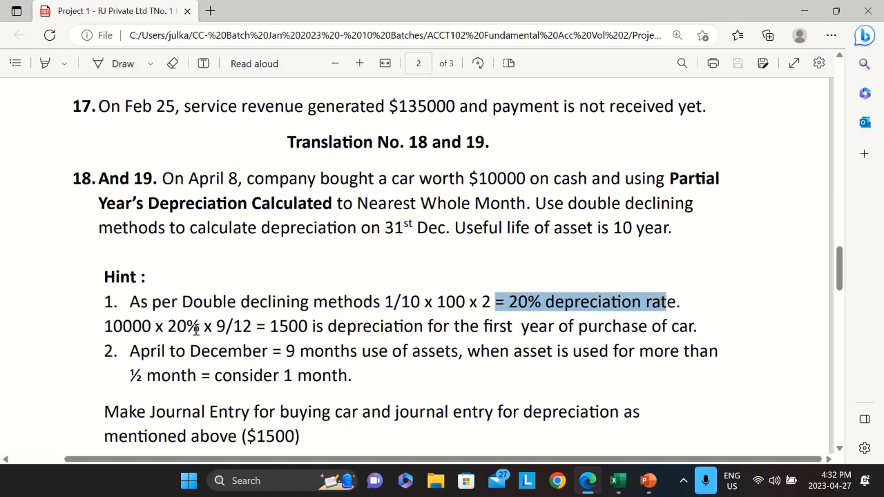
pyautogui.moveTo(188, 179); pyautogui.dragTo(243, 190)
pyautogui.click(455, 181)
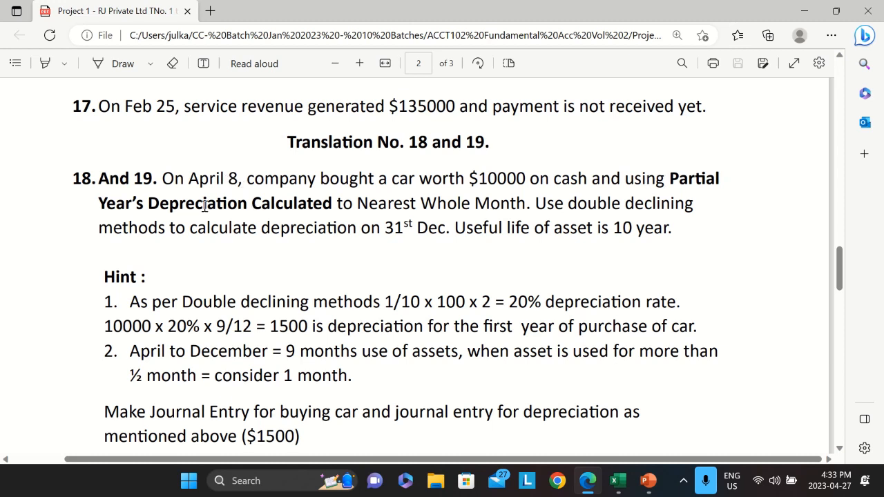
pyautogui.moveTo(368, 201); pyautogui.dragTo(523, 203)
pyautogui.click(366, 204)
pyautogui.moveTo(356, 203); pyautogui.dragTo(509, 203)
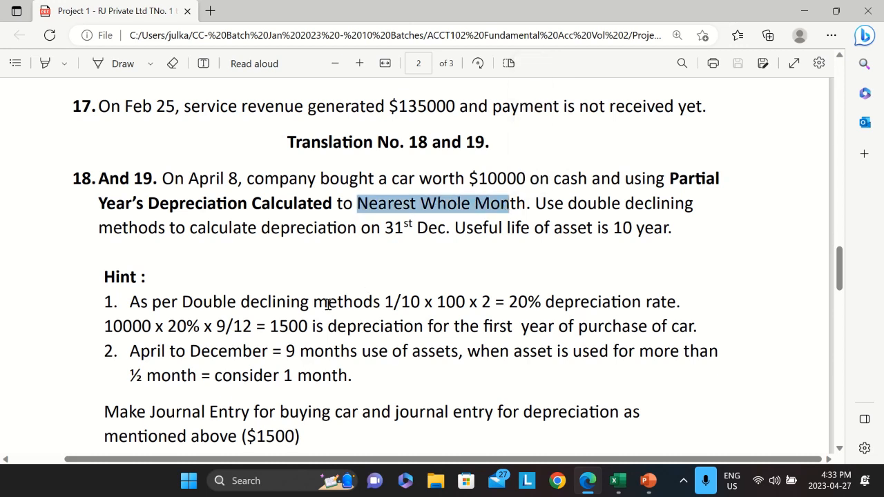
pyautogui.click(304, 355)
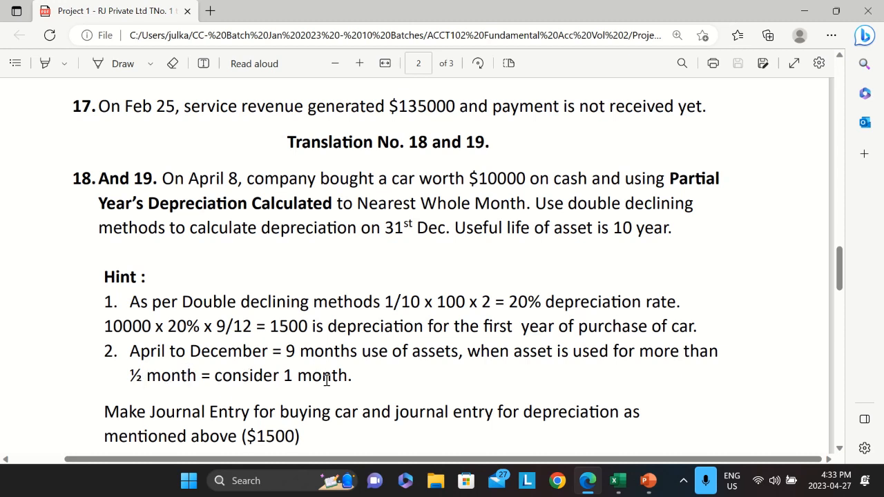
pyautogui.moveTo(188, 179); pyautogui.dragTo(238, 179)
pyautogui.scroll(-1, 346, 315)
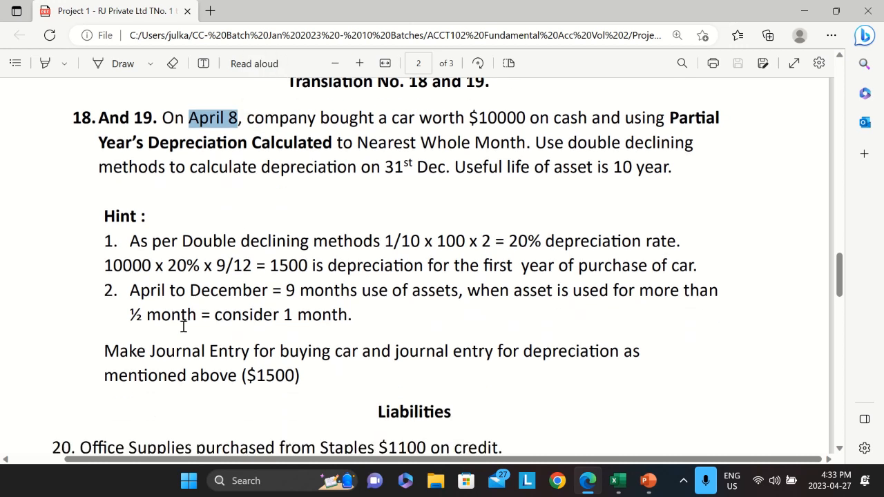
pyautogui.moveTo(276, 351); pyautogui.dragTo(614, 356)
pyautogui.click(397, 352)
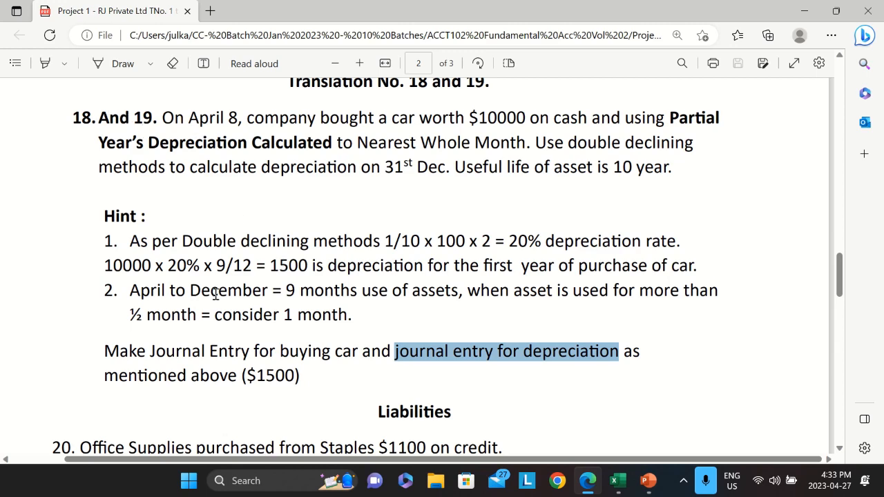
# Return to the Excel journal and enter transaction 18's debit line in row 71: Car A/c with 10000 in column C.
pyautogui.hotkey('alt', 'Tab')
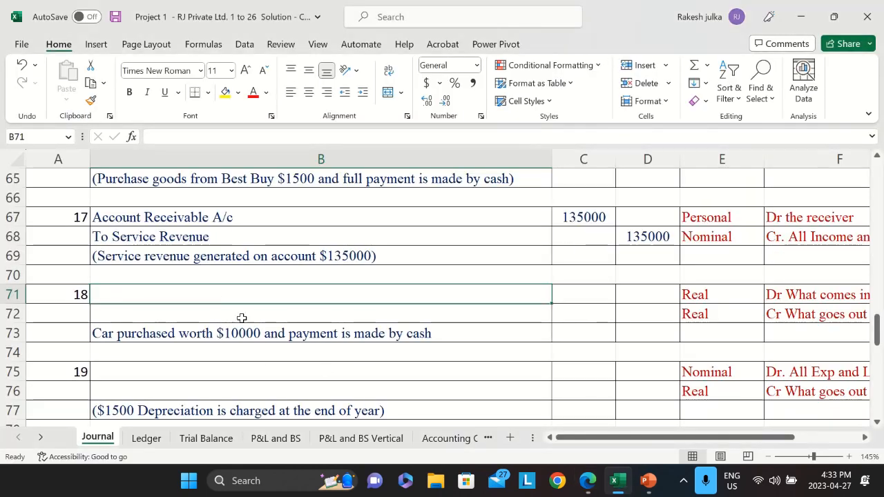
pyautogui.scroll(-1, 245, 304)
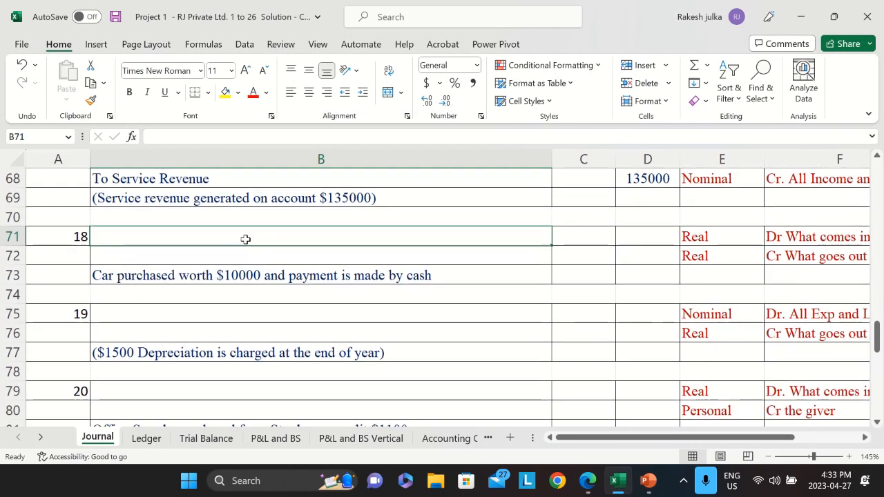
pyautogui.write('Car')
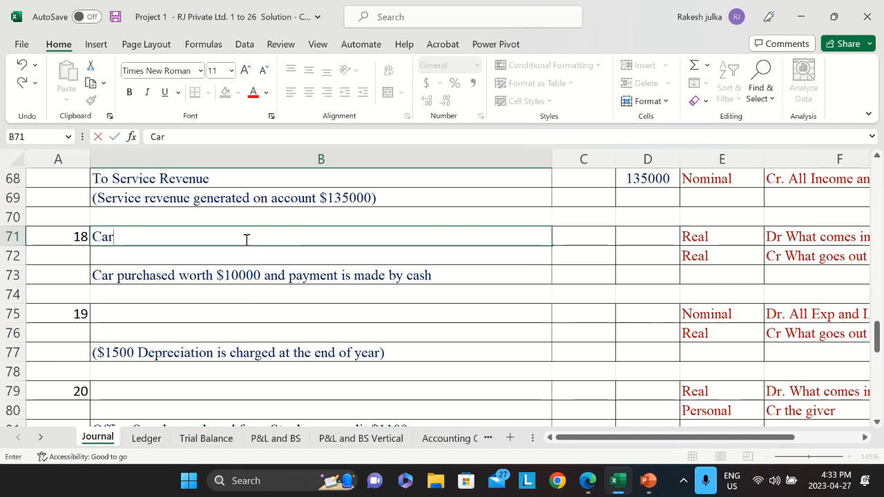
pyautogui.write(' A/c')
pyautogui.press('Tab')
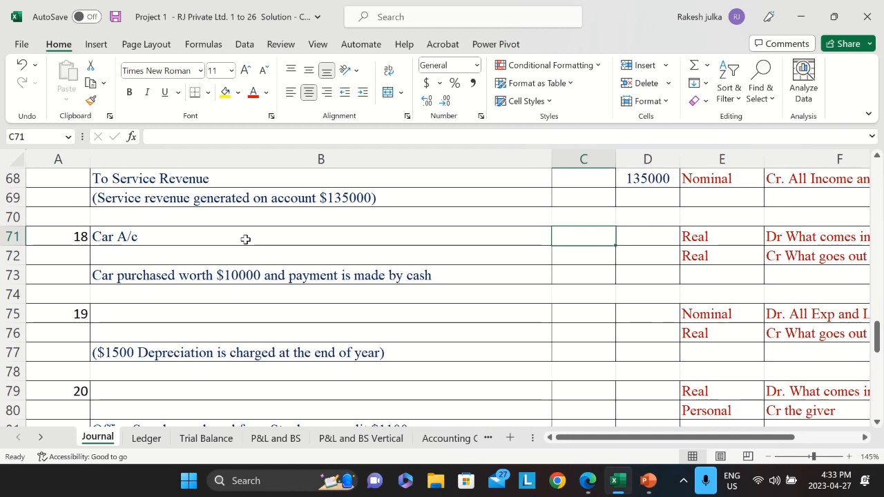
pyautogui.write('10000')
pyautogui.press('Tab')
# Enter transaction 18's credit line in row 72: "To Cash" with 10000 in column D.
pyautogui.press('Down')
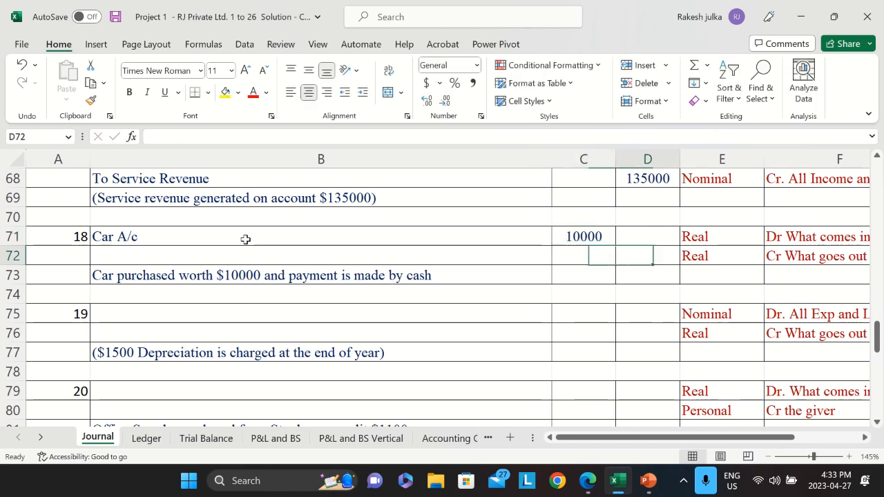
pyautogui.write('10000')
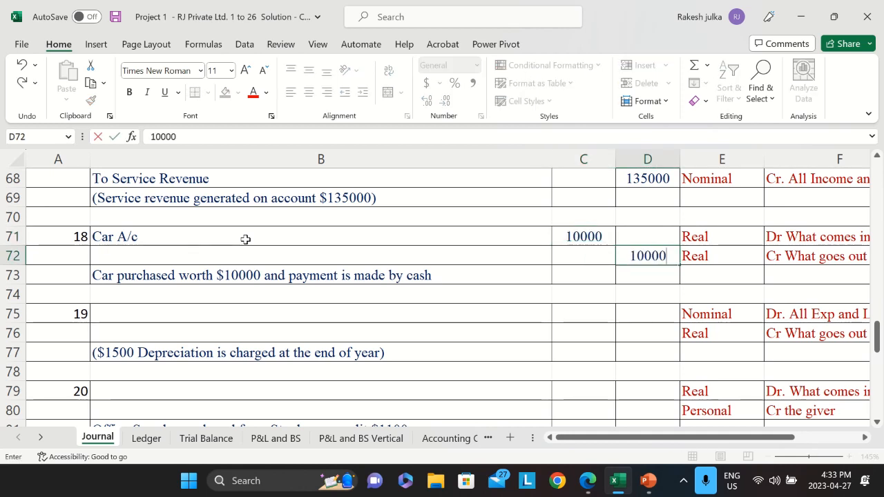
pyautogui.press('Left')
pyautogui.press('Left')
pyautogui.write('to ')
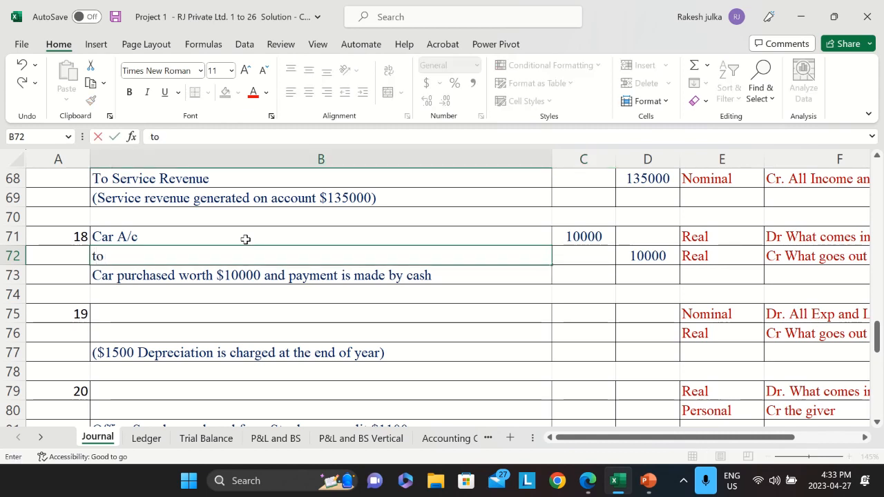
pyautogui.write('Cas')
pyautogui.press('BackSpace')
pyautogui.press('BackSpace')
pyautogui.press('BackSpace')
pyautogui.press('BackSpace')
pyautogui.press('BackSpace')
pyautogui.press('BackSpace')
pyautogui.write('To Cash')
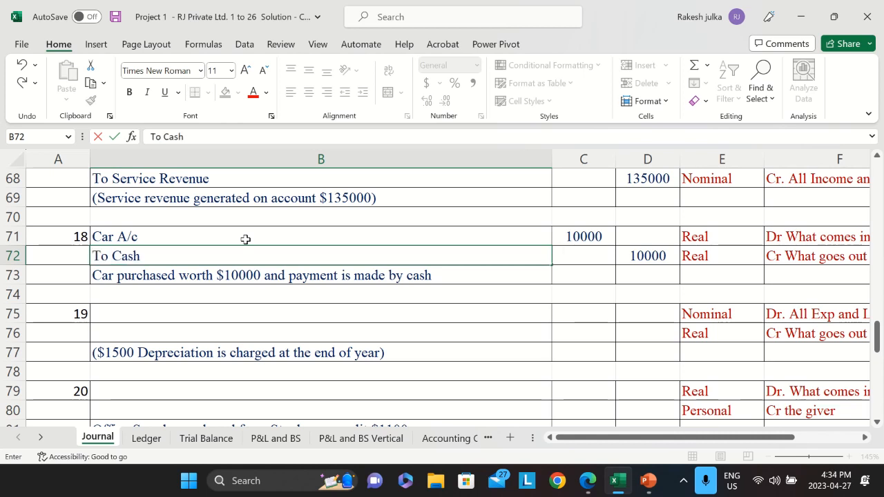
pyautogui.press('Tab')
# Enter transaction 19's debit line in row 75: Depreciation A/c with 1500 in column C.
pyautogui.press('Down')
pyautogui.press('Down')
pyautogui.press('Down')
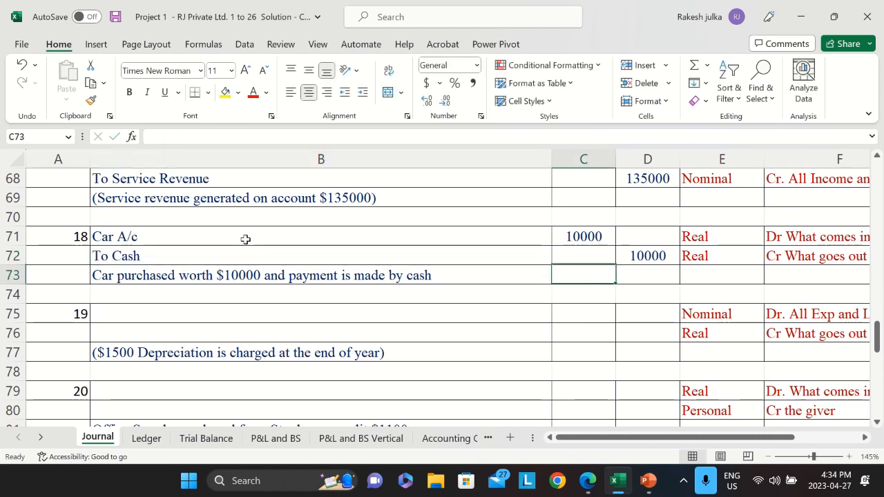
pyautogui.press('Left')
pyautogui.press('Left')
pyautogui.press('Right')
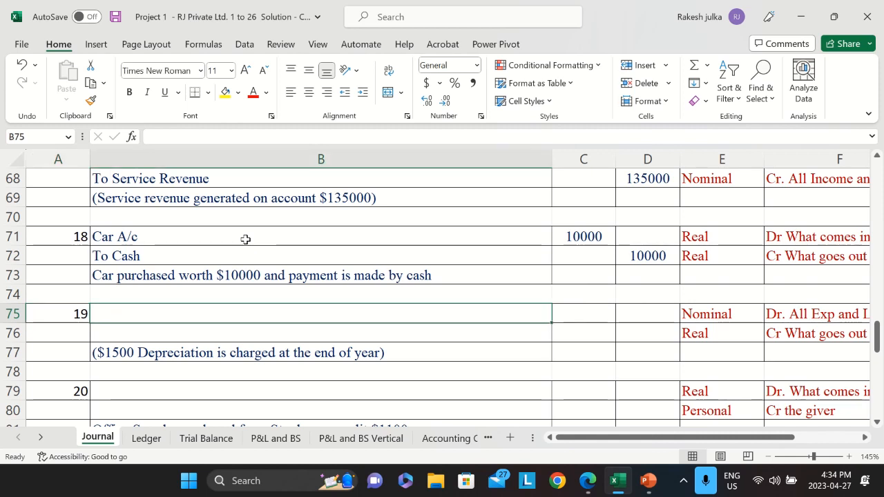
pyautogui.write('De')
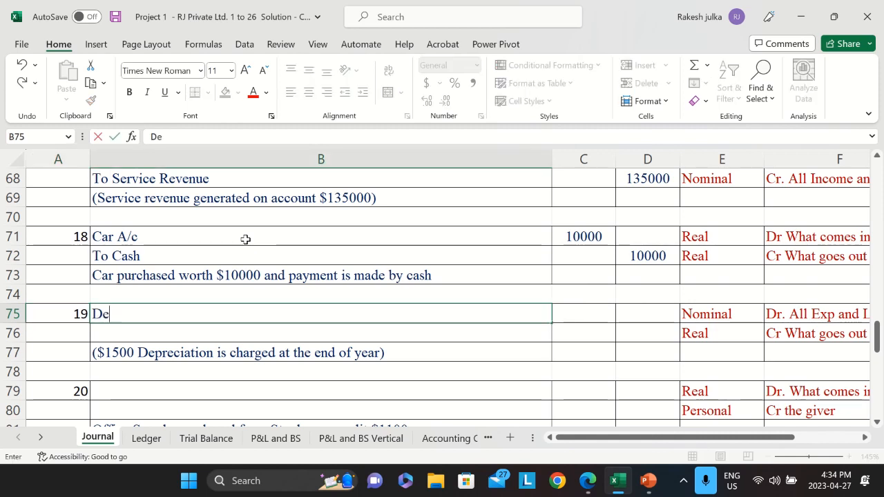
pyautogui.write('preciation A/c')
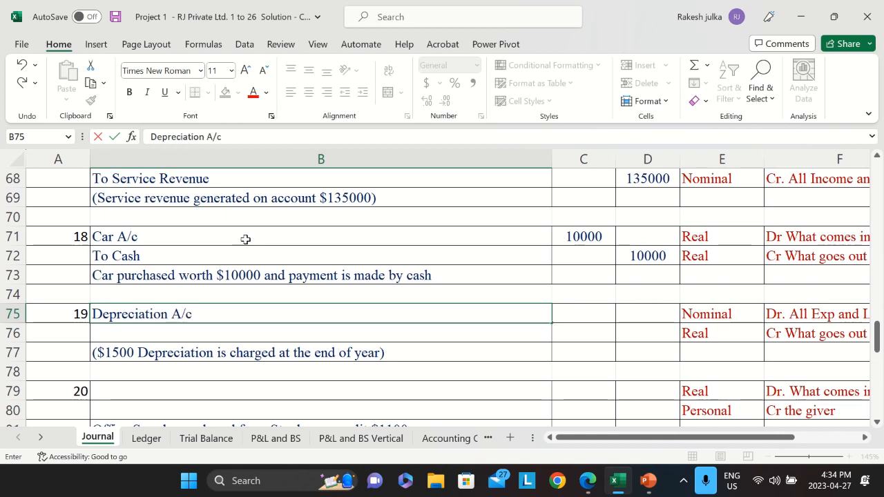
pyautogui.press('Tab')
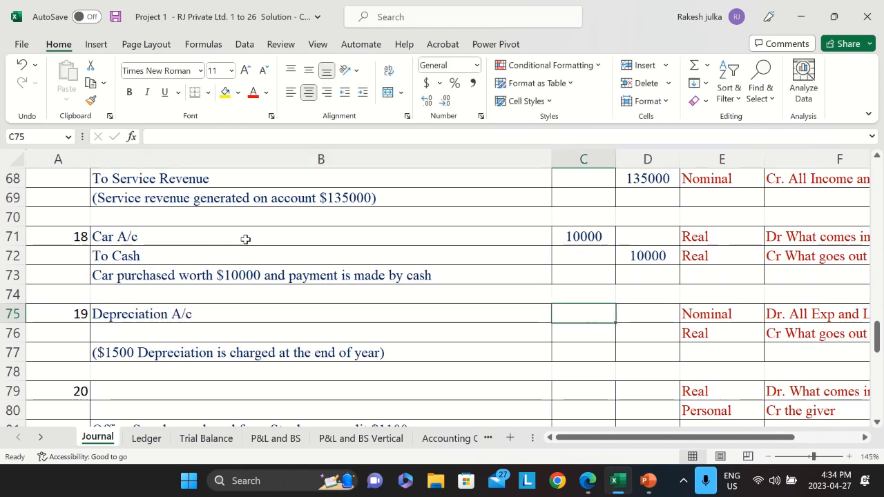
pyautogui.write('1500')
# Enter transaction 19's credit line in row 76: "Accum. Dep on Car" with 1500 in column D.
pyautogui.press('Down')
pyautogui.press('Right')
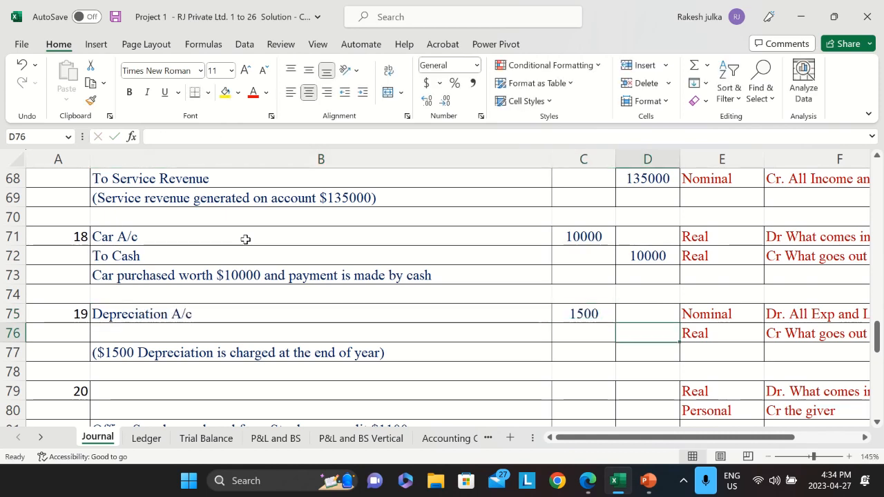
pyautogui.write('1500')
pyautogui.press('Return')
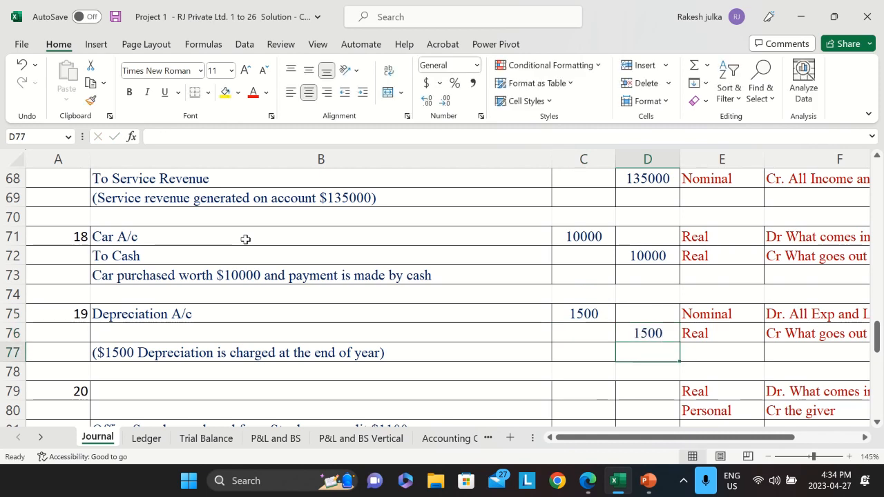
pyautogui.press('Left')
pyautogui.press('Left')
pyautogui.press('Up')
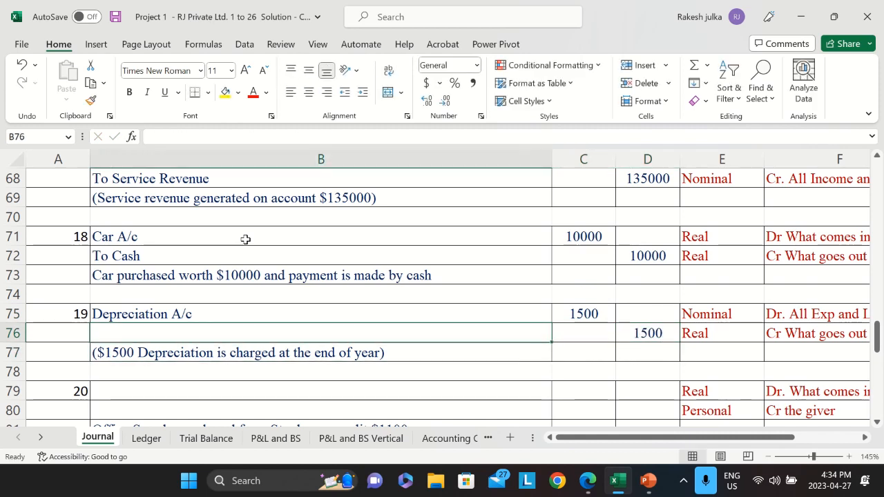
pyautogui.write('Acc')
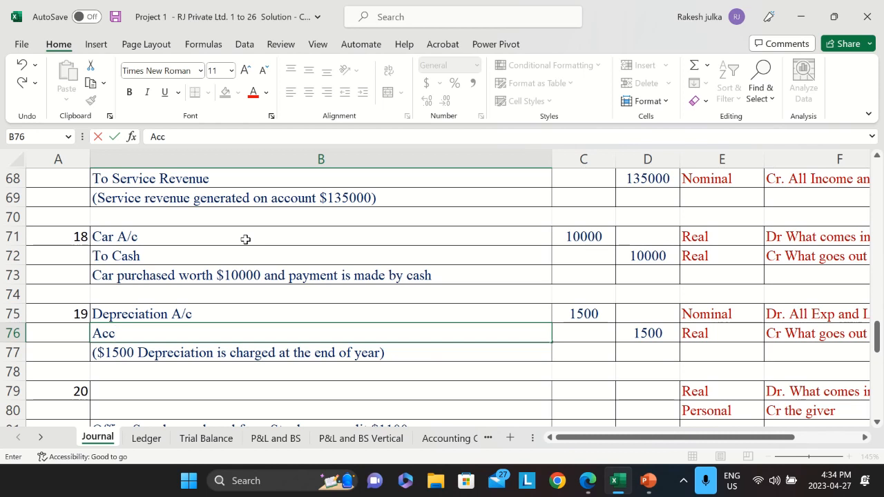
pyautogui.write('um. Dep on Car')
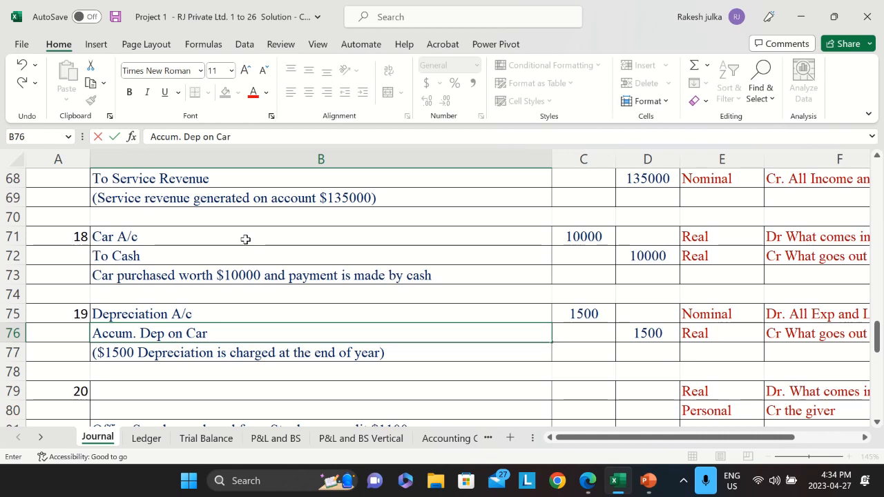
pyautogui.press('Return')
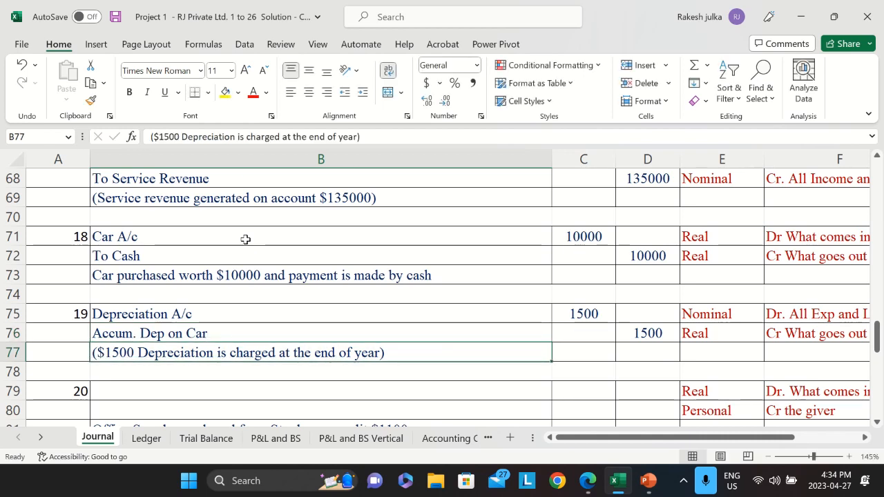
# Check transaction 20 in the Edge PDF and enter its debit line in the Excel journal's row 79: Office Supplies A/c, 1100 in column C.
pyautogui.hotkey('alt', 'Tab')
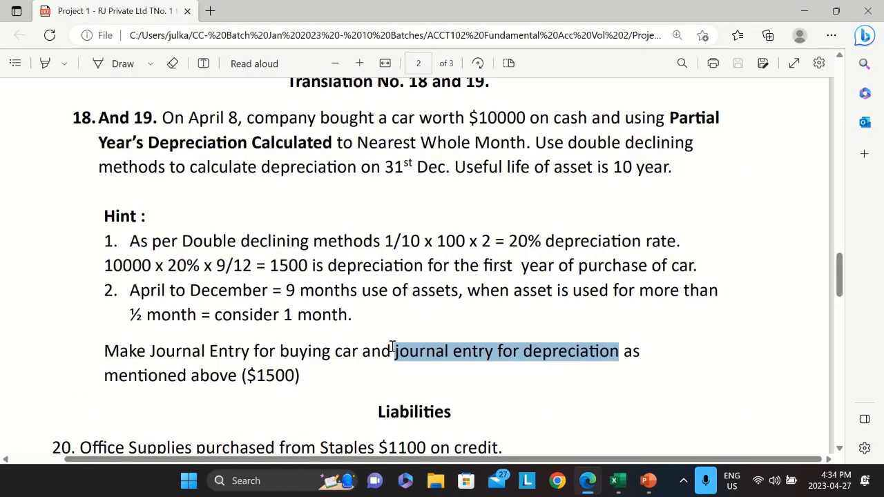
pyautogui.click(278, 357)
pyautogui.scroll(-3, 294, 345)
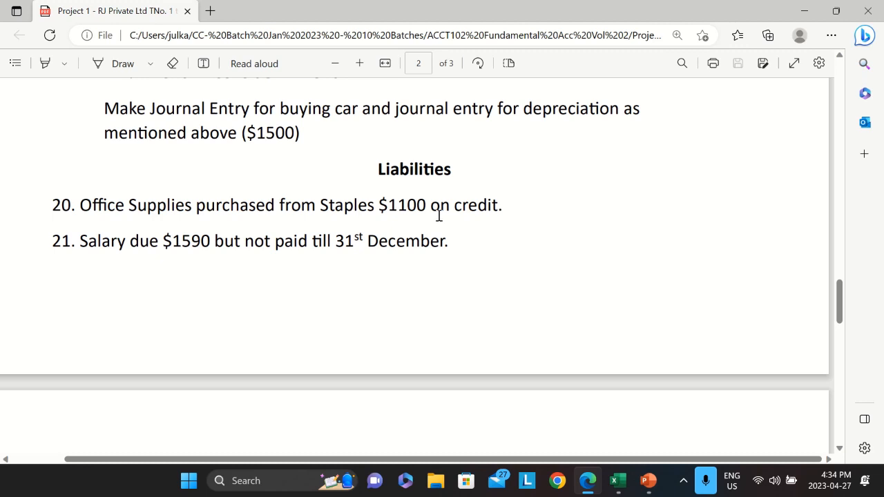
pyautogui.hotkey('alt', 'Tab')
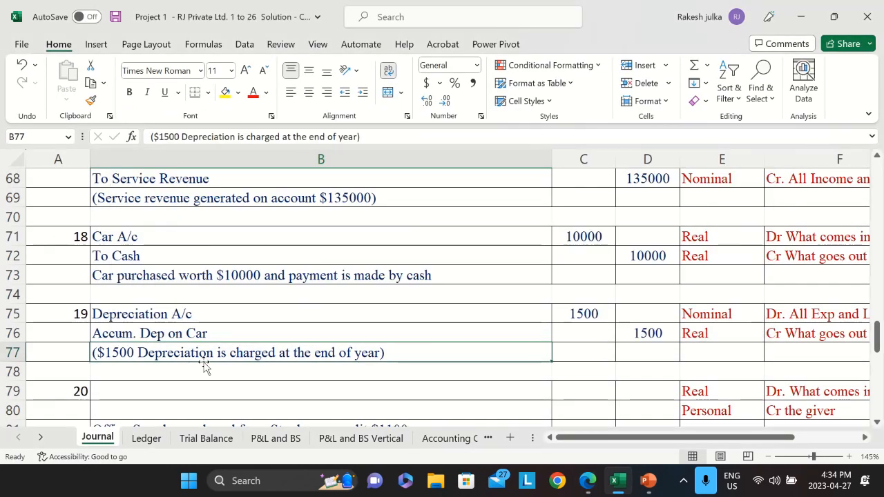
pyautogui.scroll(-2, 193, 359)
pyautogui.click(183, 277)
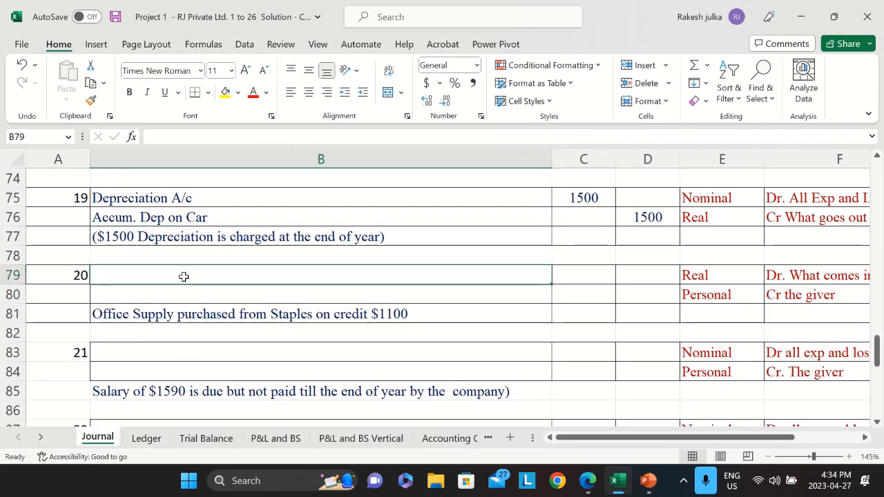
pyautogui.write('Office ')
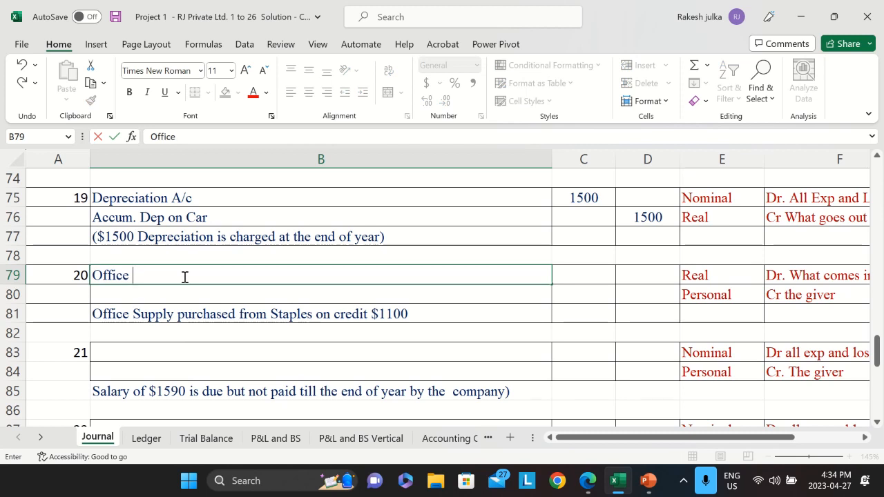
pyautogui.write('Supplies A/c')
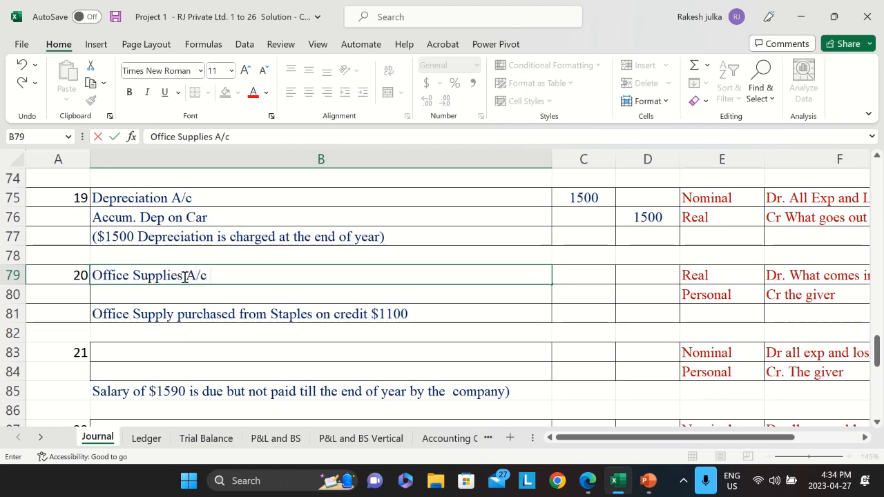
pyautogui.press('Tab')
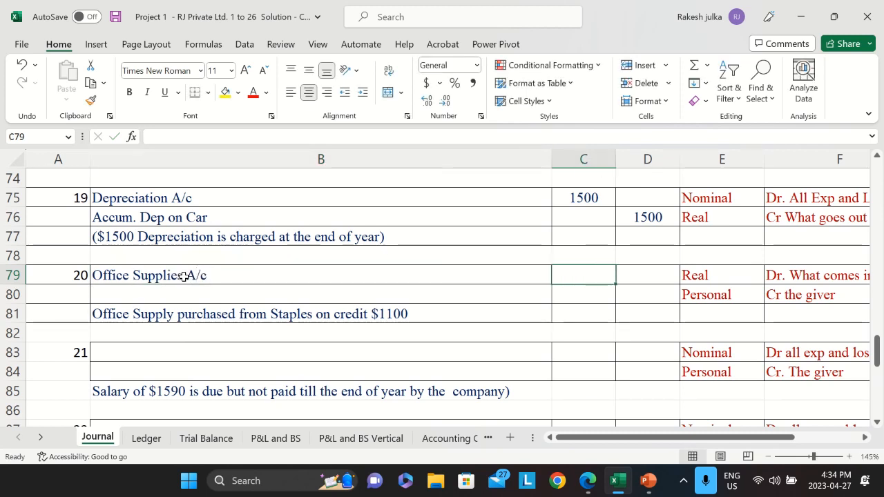
pyautogui.write('1100')
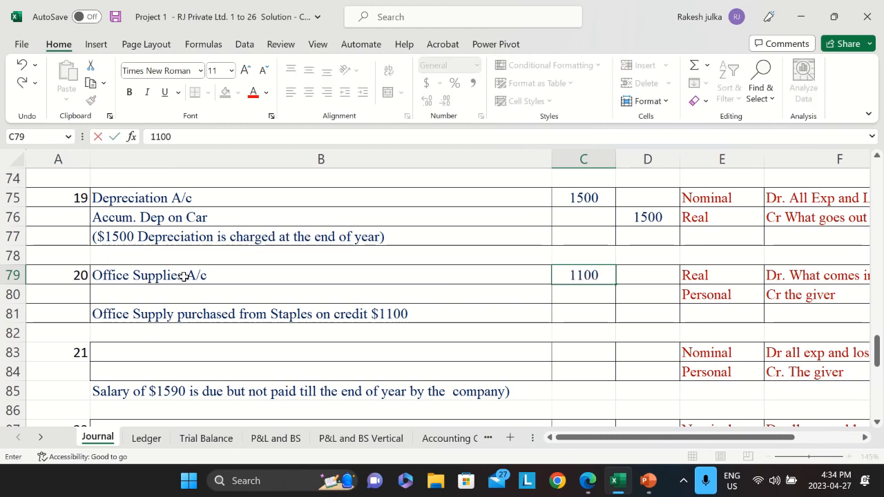
# Enter transaction 20's credit line in row 80: "To Accounts Payable, Staple" with 1100 in column D.
pyautogui.press('Return')
pyautogui.press('Left')
pyautogui.write('To ')
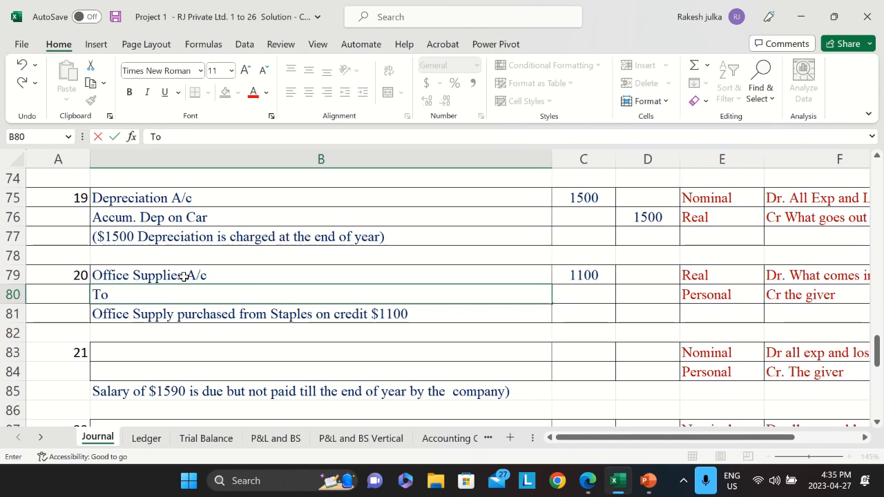
pyautogui.write('Accounts ')
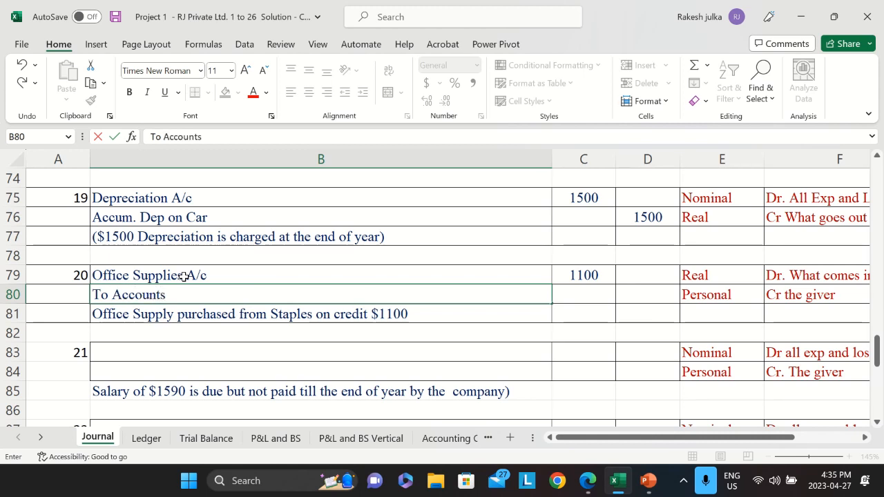
pyautogui.write('Payable')
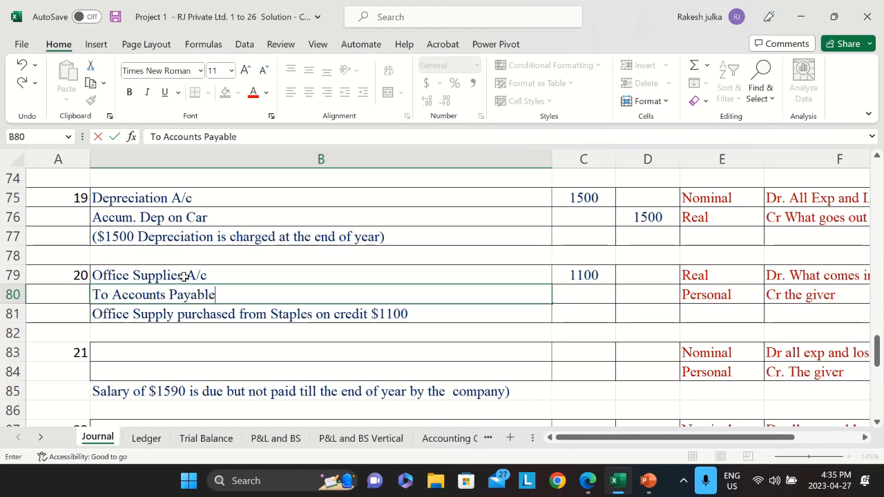
pyautogui.write(', Staple')
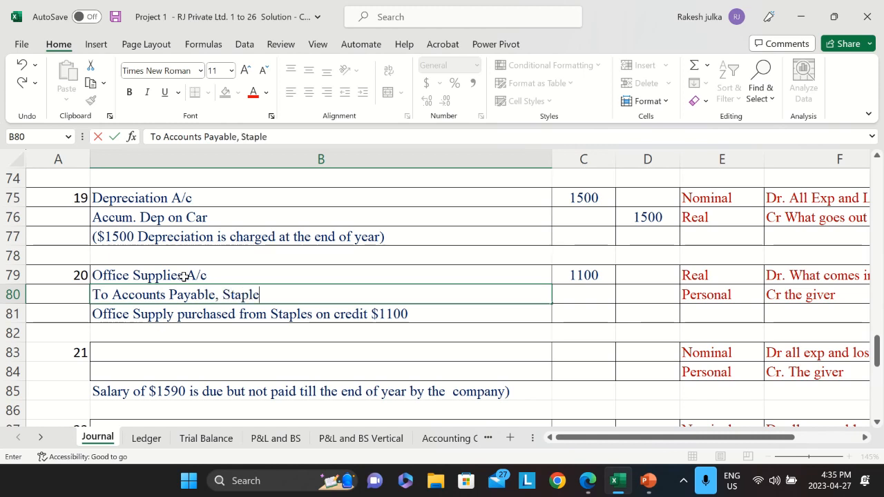
pyautogui.press('Tab')
pyautogui.press('Tab')
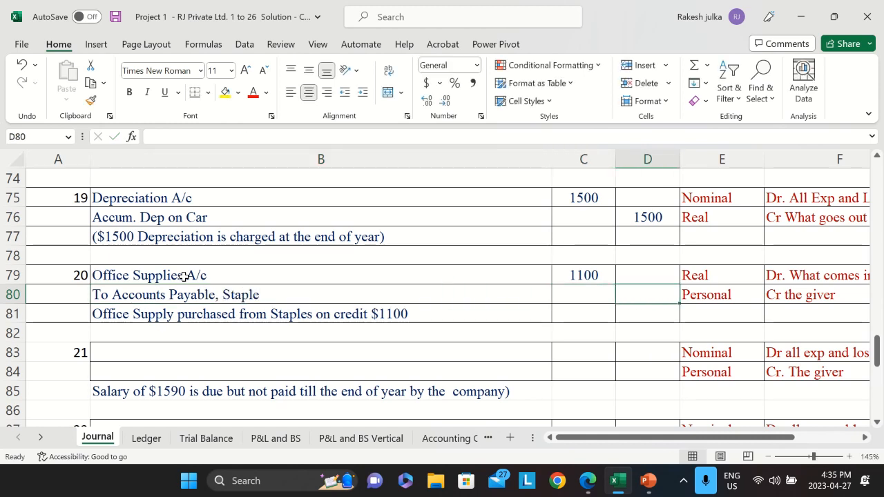
pyautogui.write('1100')
pyautogui.press('Return')
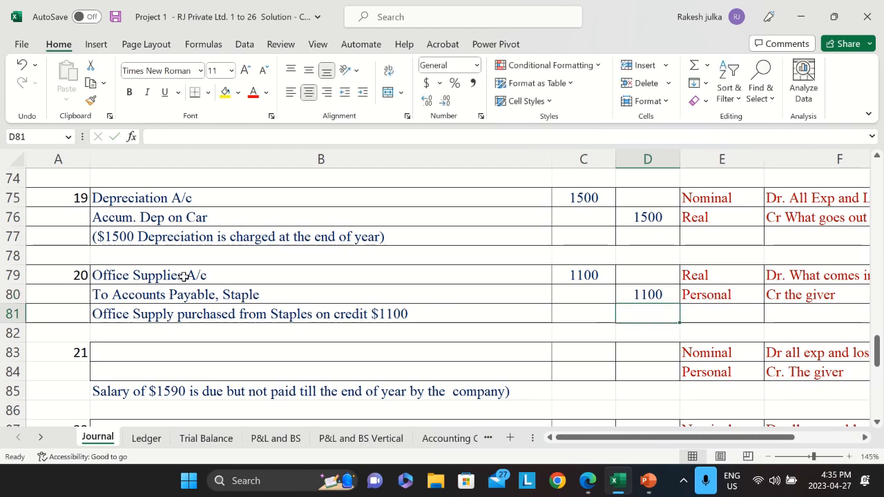
pyautogui.press('Return')
# Check transaction 21 in the Edge PDF and enter its accounts in the Excel journal: "Salary A/c" in B83 and "To Salary Payable" in B84.
pyautogui.scroll(-1, 180, 370)
pyautogui.scroll(-1, 180, 370)
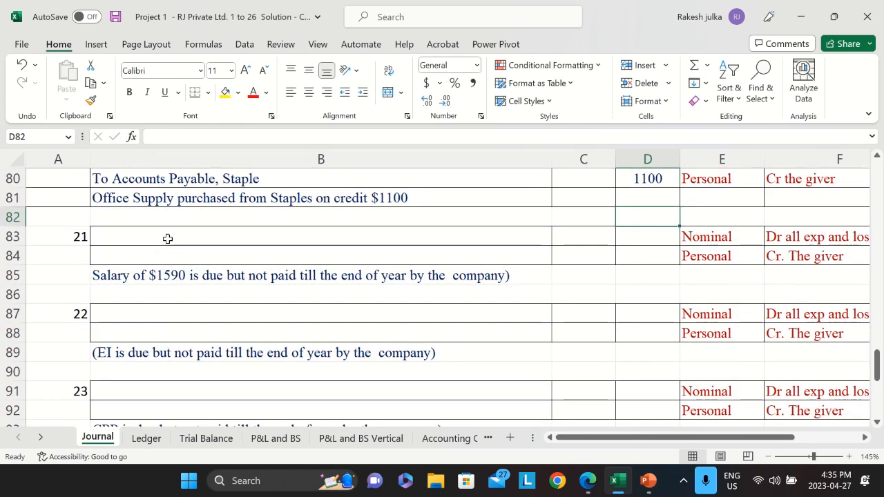
pyautogui.click(167, 235)
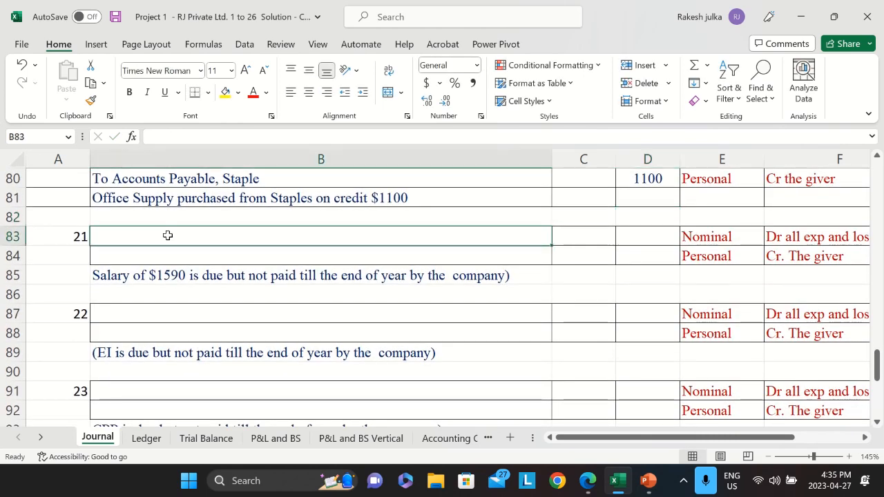
pyautogui.hotkey('alt', 'Tab')
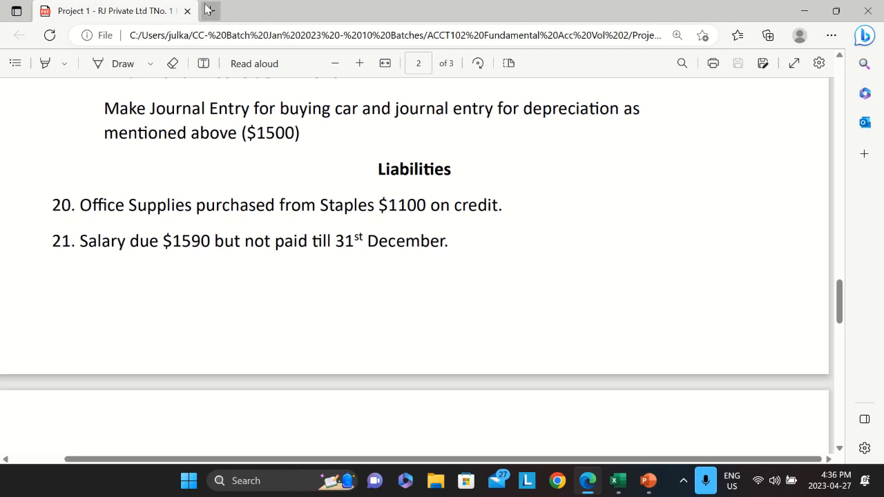
pyautogui.hotkey('alt', 'Tab')
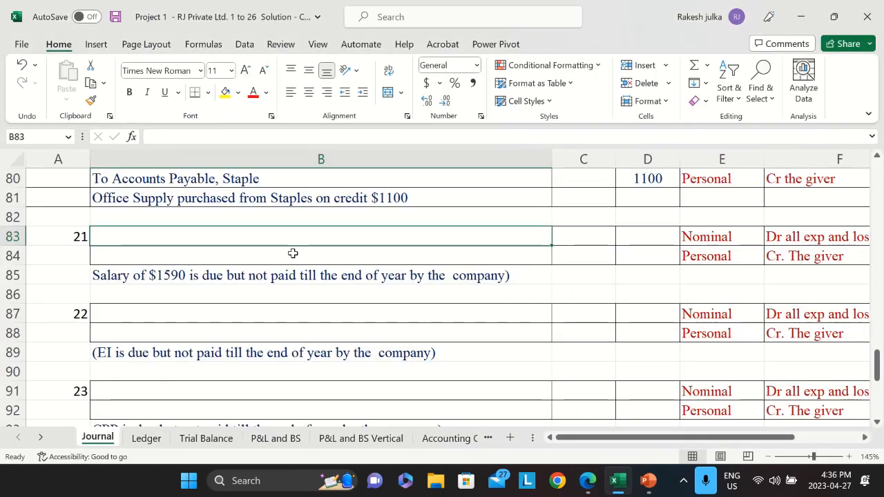
pyautogui.write('Salary A/c')
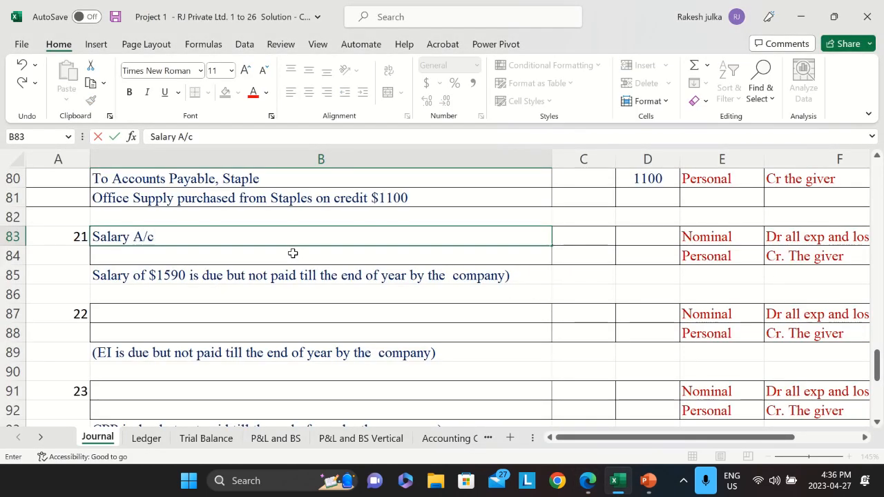
pyautogui.press('Return')
pyautogui.doubleClick(293, 254)
pyautogui.write('To Sa')
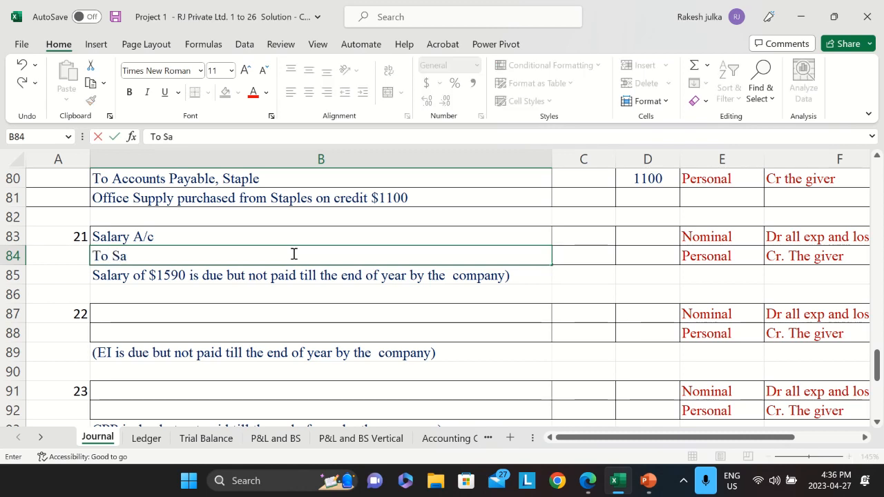
pyautogui.write('lary Pa')
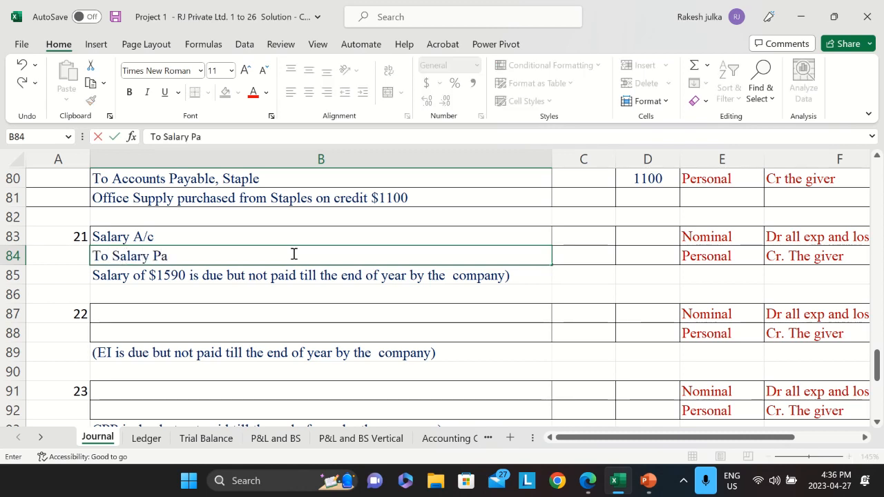
pyautogui.write('yable')
pyautogui.press('Tab')
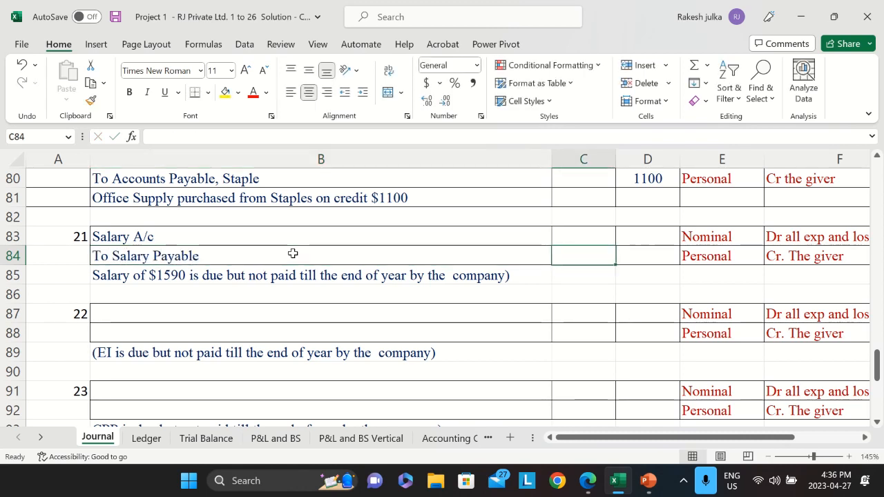
# Enter transaction 21's amounts: 1590 as the debit in C83 and 1590 as the credit in D84.
pyautogui.press('Up')
pyautogui.press('Left')
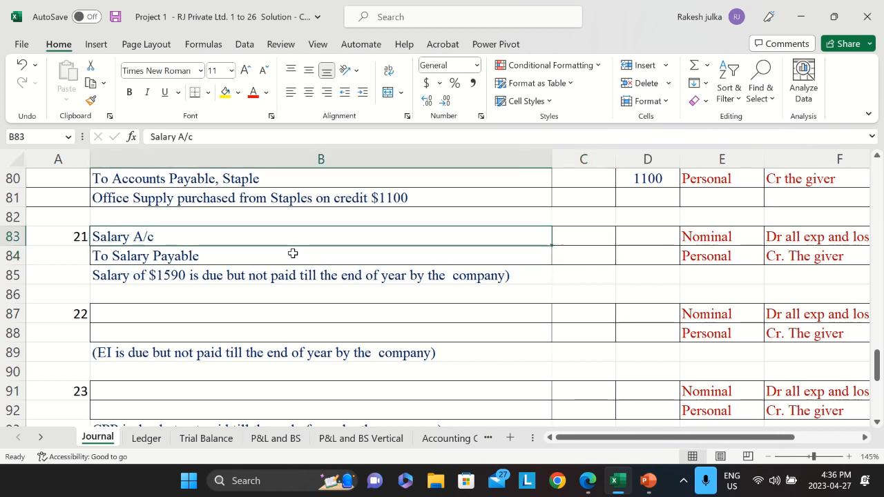
pyautogui.press('Right')
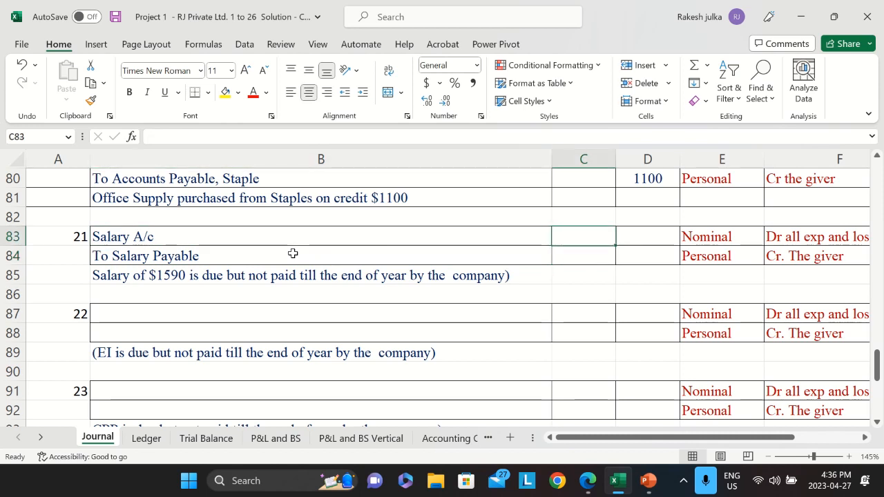
pyautogui.write('1590')
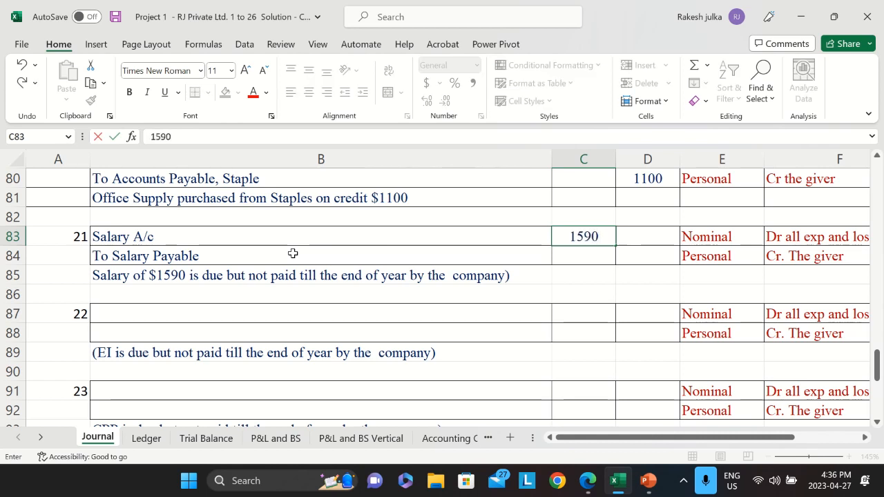
pyautogui.press('Return')
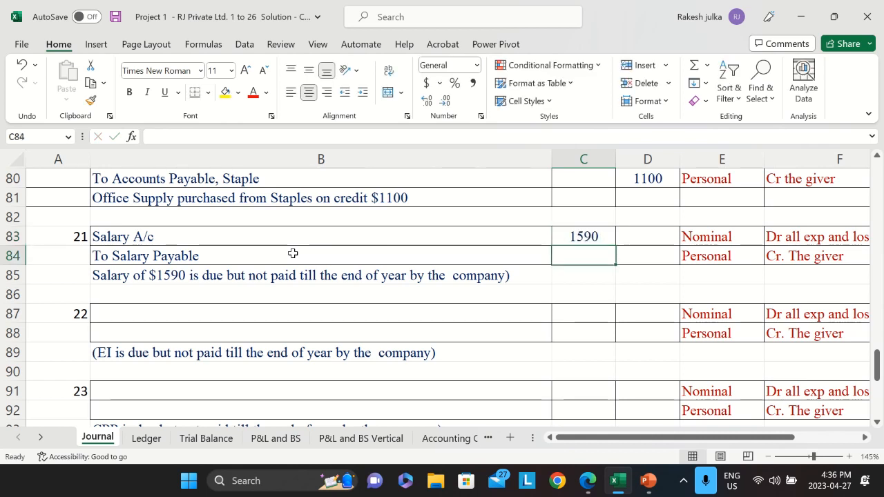
pyautogui.press('Tab')
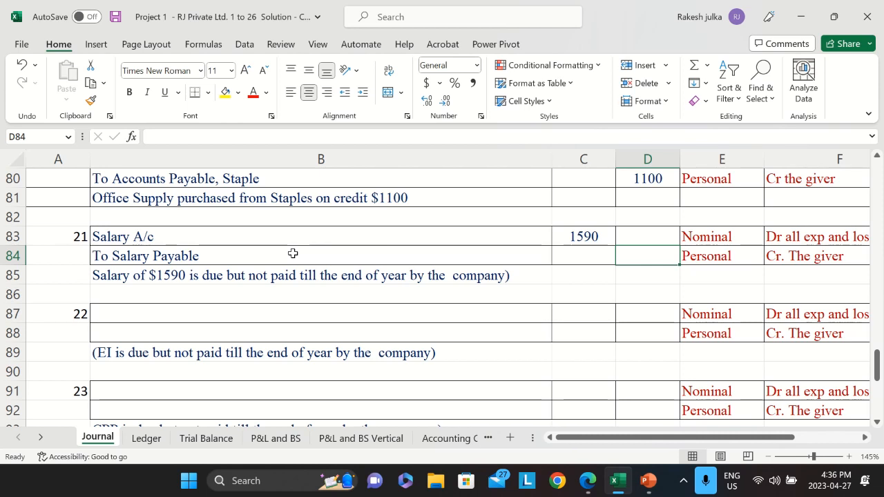
pyautogui.write('1590')
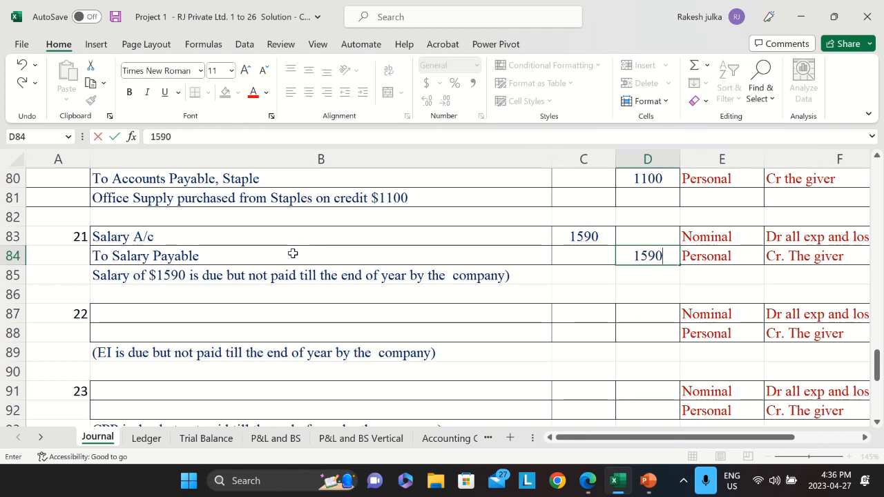
pyautogui.press('Return')
pyautogui.press('Left')
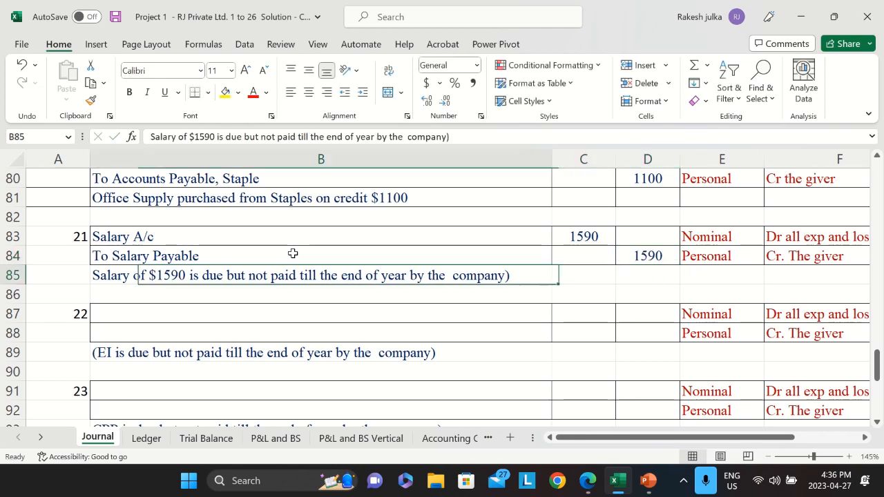
# Check transaction 22 in the Edge PDF and enter its accounts in the Excel journal: "EI Expenses" in B87 and "To EI Payable" in B88.
pyautogui.press('Down')
pyautogui.press('Down')
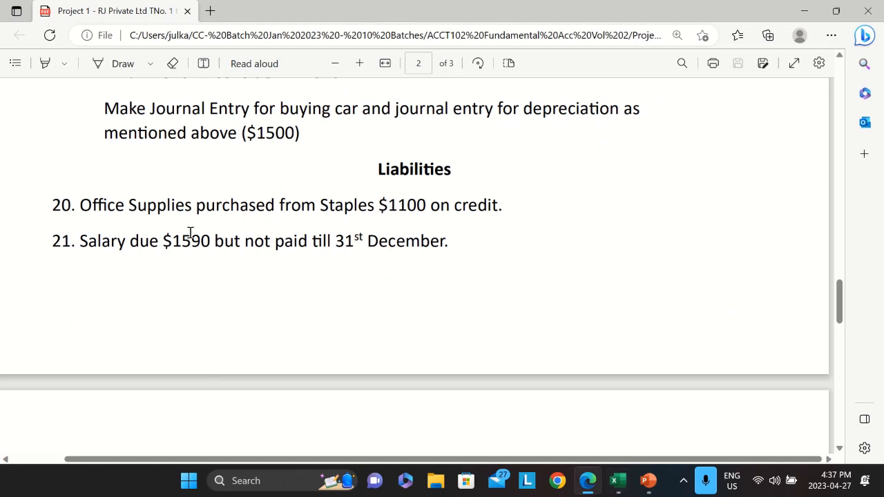
pyautogui.scroll(-4, 200, 294)
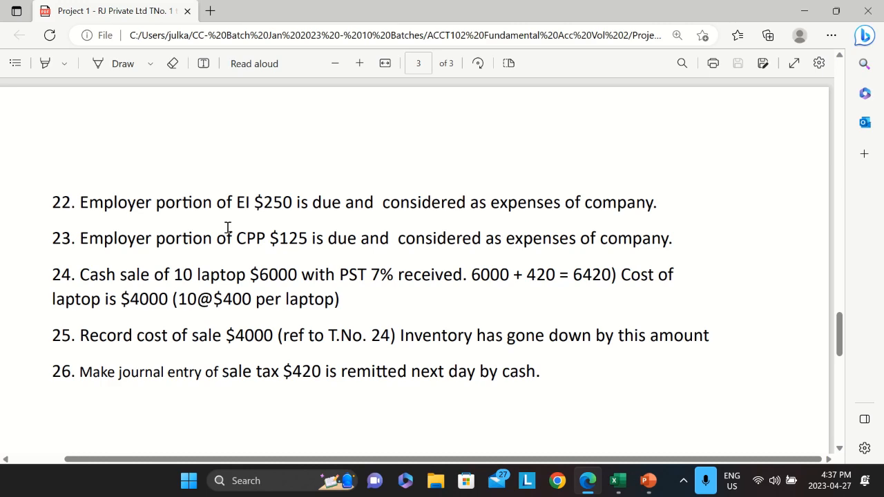
pyautogui.hotkey('alt', 'Tab')
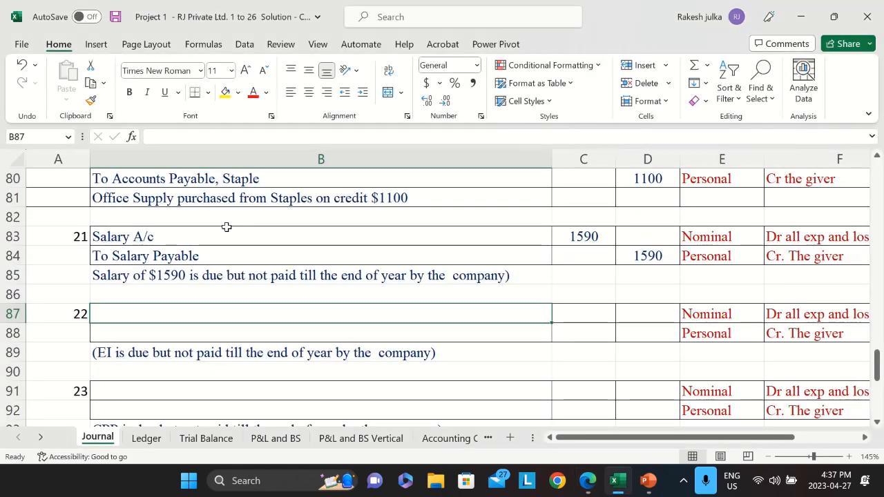
pyautogui.write('EI Expenses')
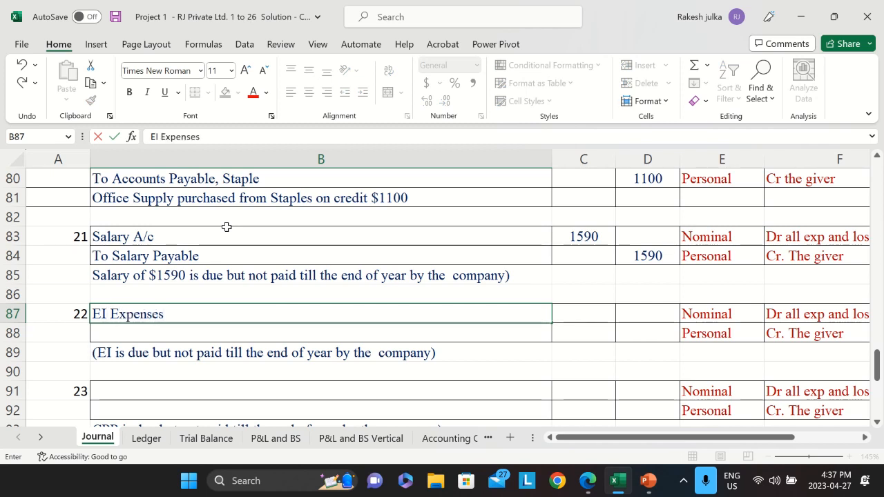
pyautogui.press('Return')
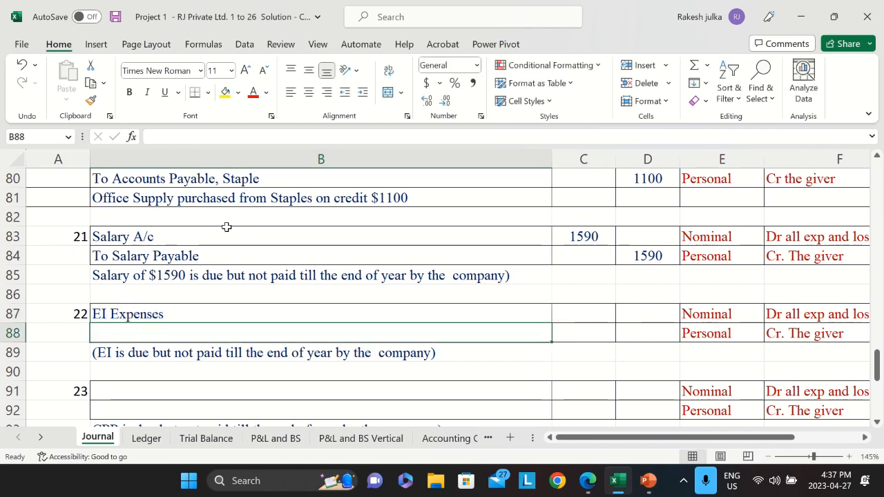
pyautogui.write('To EI')
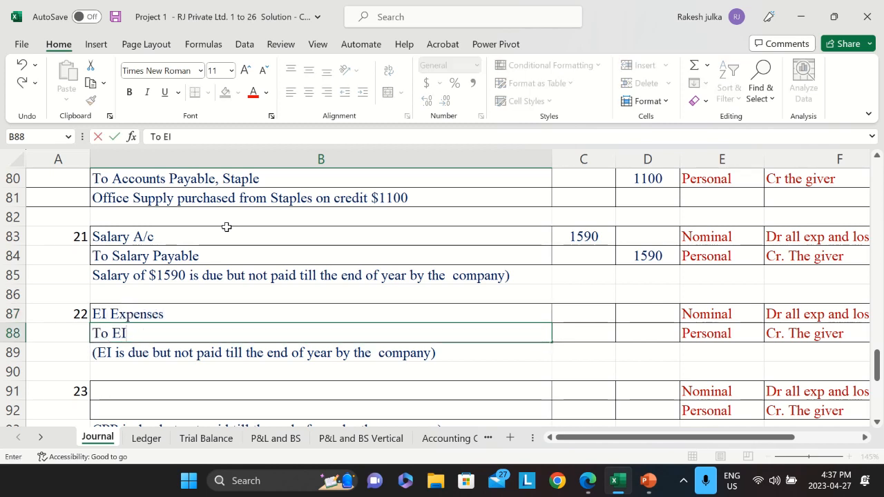
pyautogui.write(' Payable')
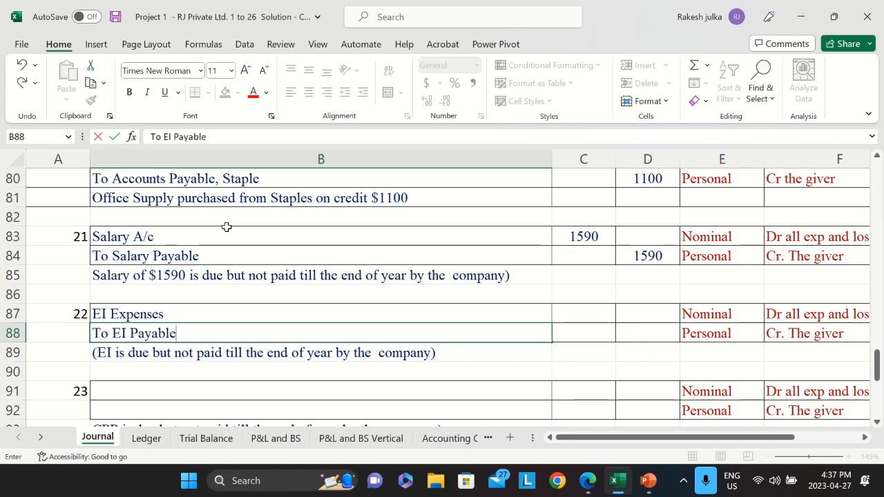
# Enter transaction 22's amounts: 250 as the debit in C87 and 250 as the credit in D88.
pyautogui.press('Up')
pyautogui.press('Right')
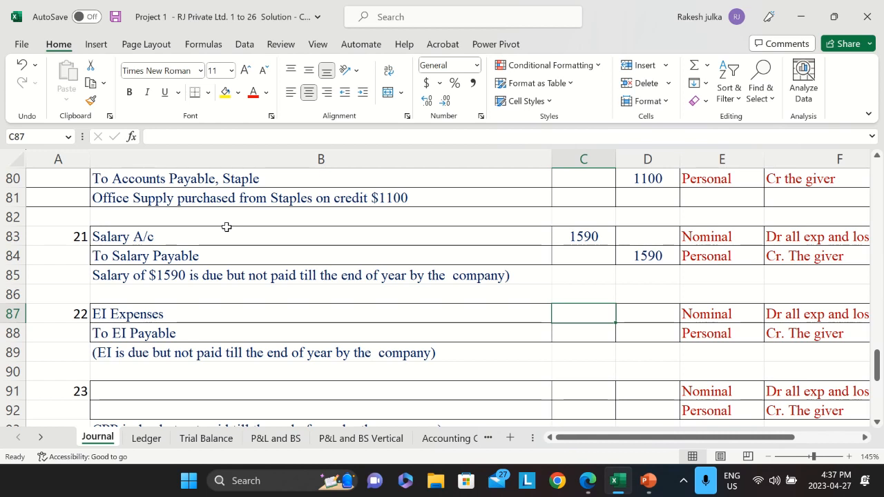
pyautogui.write('25')
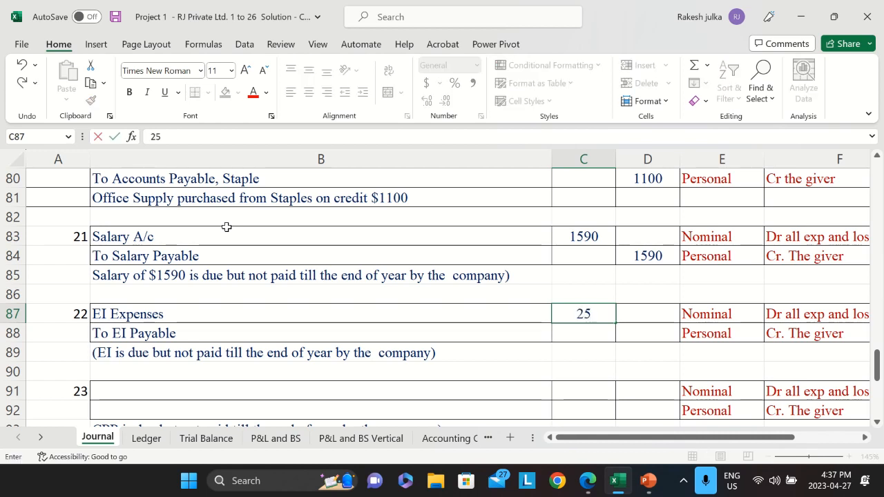
pyautogui.write('0')
pyautogui.press('Return')
pyautogui.press('Right')
pyautogui.write('2')
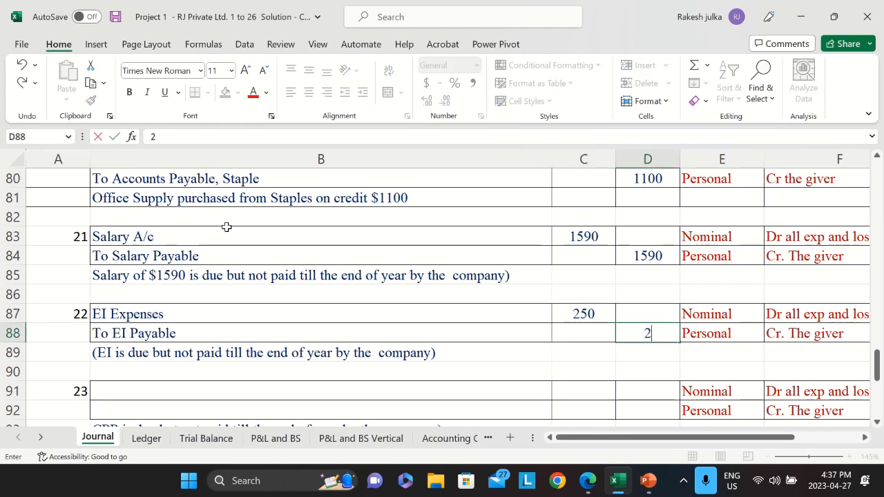
pyautogui.write('50')
pyautogui.press('Left')
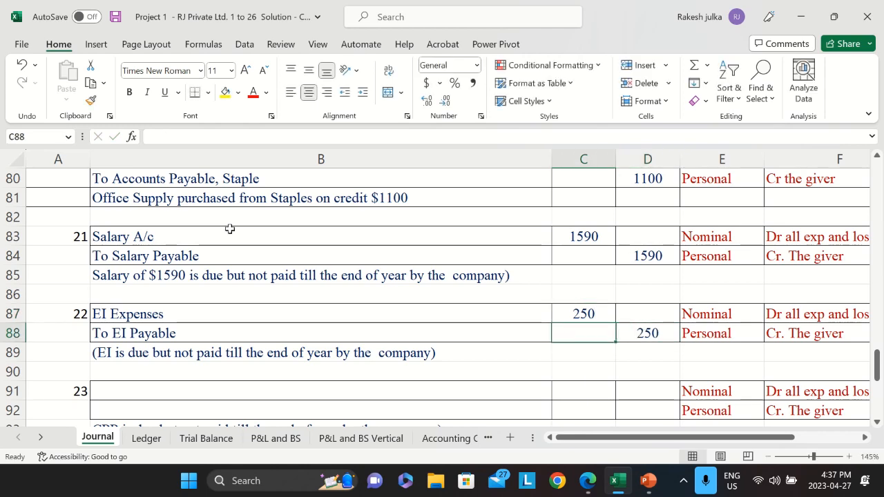
# Check transaction 23 in the Edge PDF and enter its amounts in the Excel journal: 125 as debit in C91 and 125 as credit in D92.
pyautogui.scroll(-2, 207, 298)
pyautogui.click(183, 275)
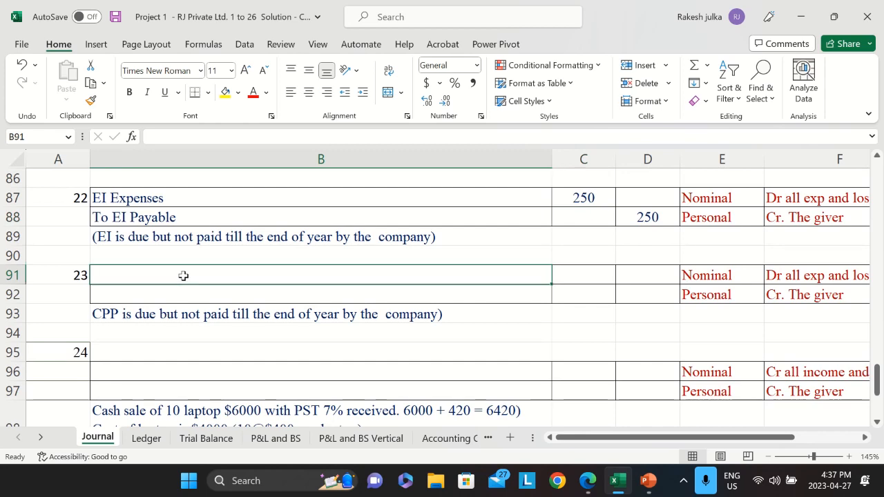
pyautogui.hotkey('alt', 'Tab')
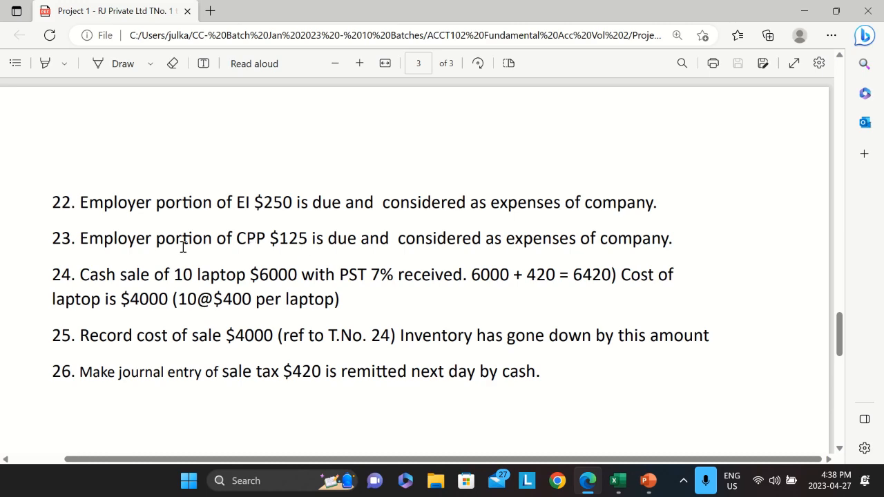
pyautogui.hotkey('alt', 'Tab')
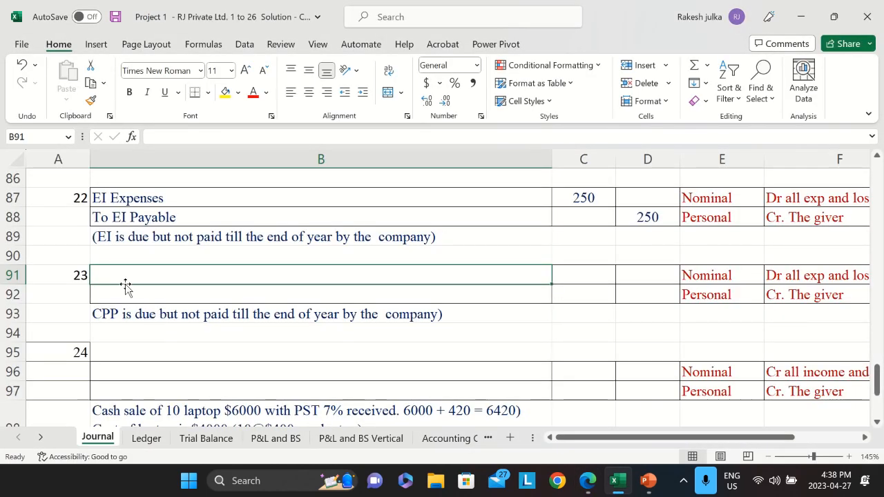
pyautogui.scroll(1, 179, 353)
pyautogui.hotkey('alt', 'Tab')
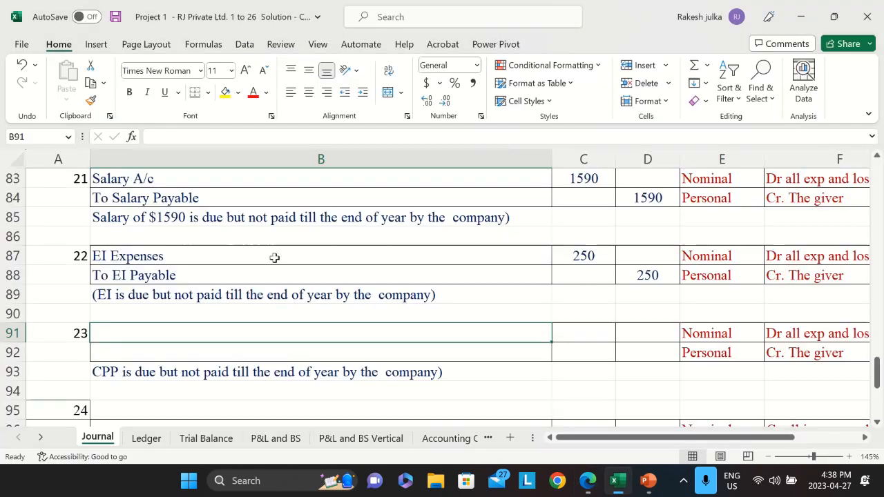
pyautogui.hotkey('alt', 'Tab')
pyautogui.click(580, 334)
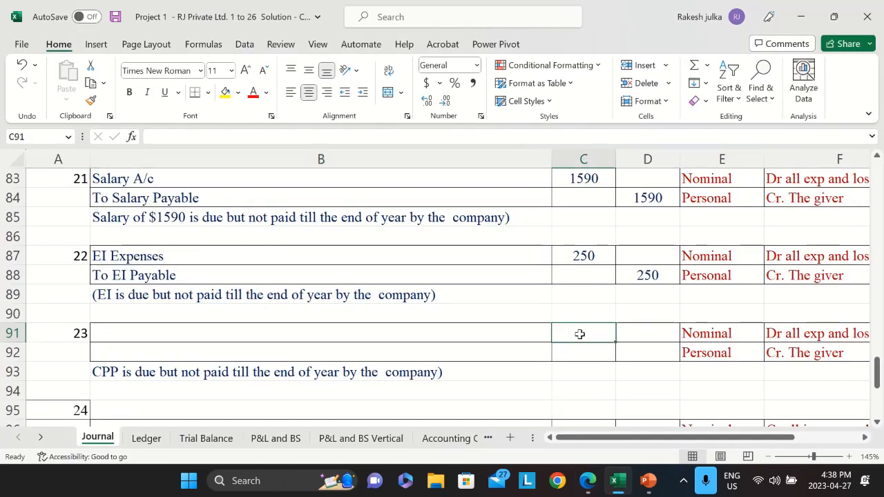
pyautogui.write('1')
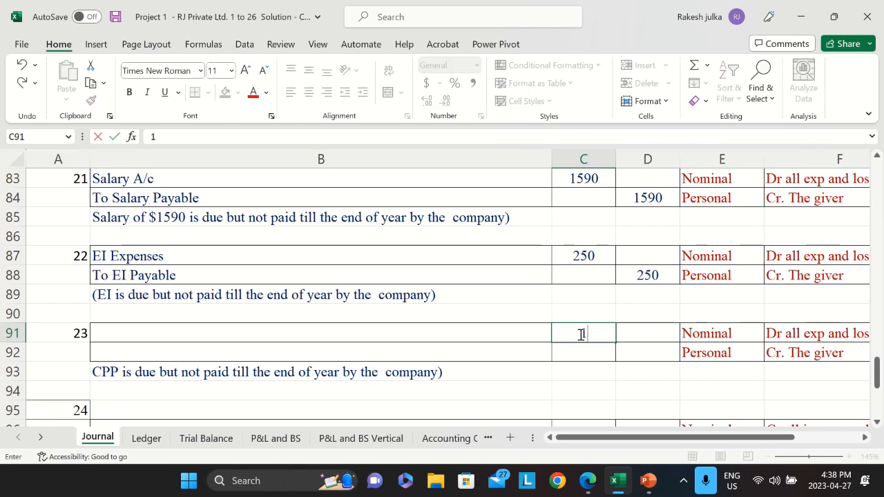
pyautogui.write('25')
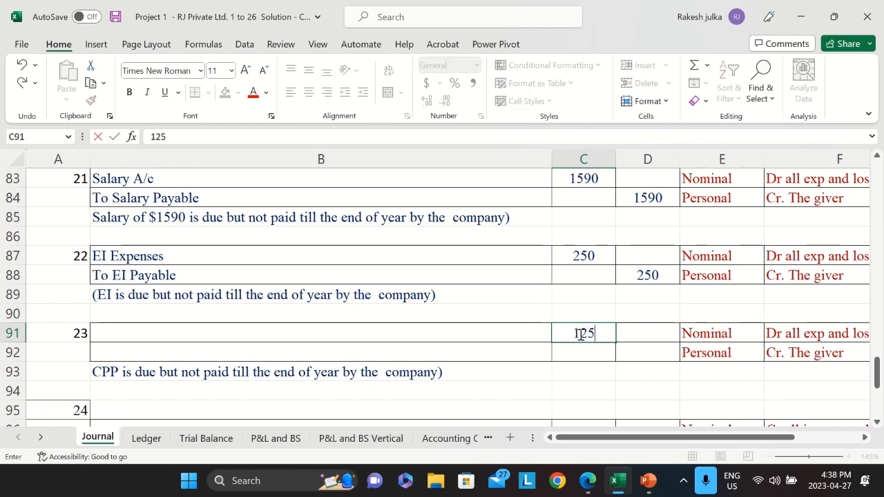
pyautogui.press('Tab')
pyautogui.press('Down')
pyautogui.write('125')
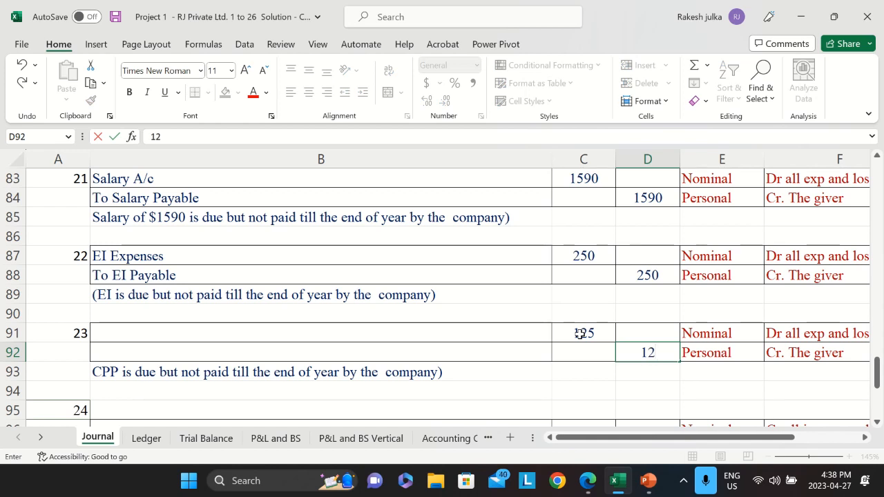
# Enter transaction 23's accounts: "CPP Expesnes A/c" in B91 and "To CPP Payable" in B92.
pyautogui.press('Left')
pyautogui.press('Left')
pyautogui.press('Up')
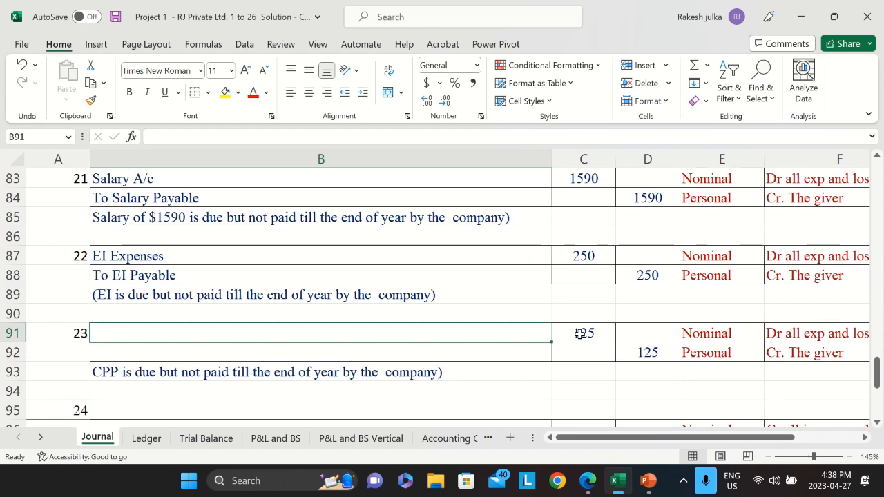
pyautogui.write('C')
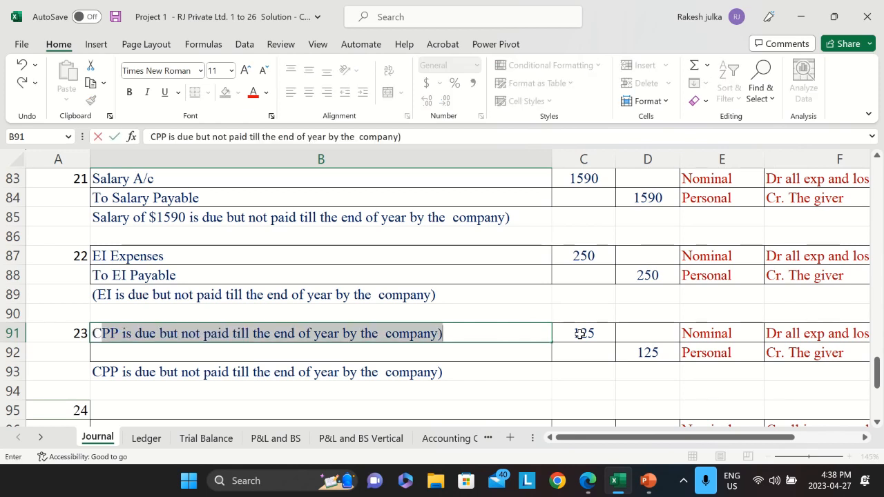
pyautogui.write('OO')
pyautogui.press('BackSpace')
pyautogui.press('BackSpace')
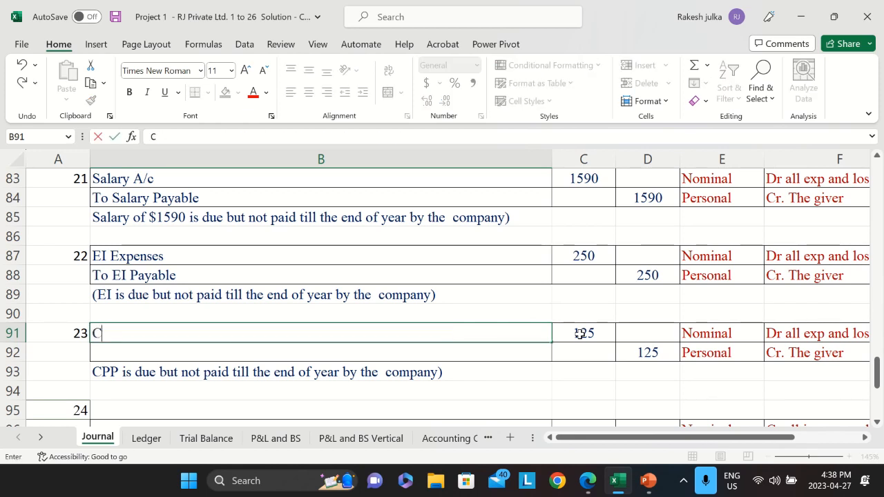
pyautogui.write('PP Expesnes')
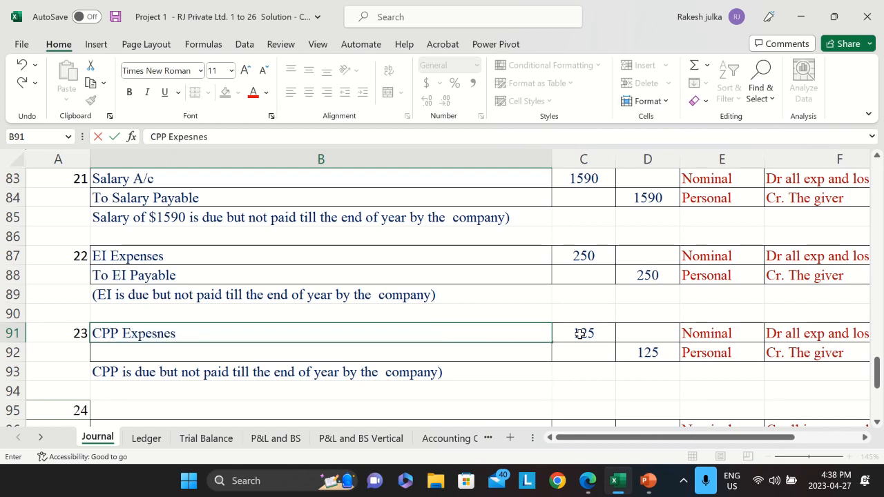
pyautogui.write(' A/c')
pyautogui.press('Return')
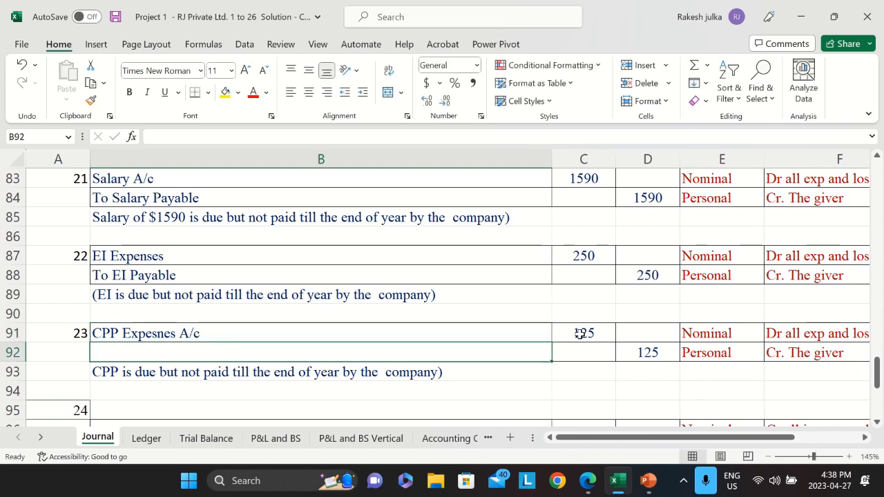
pyautogui.write('To CPP')
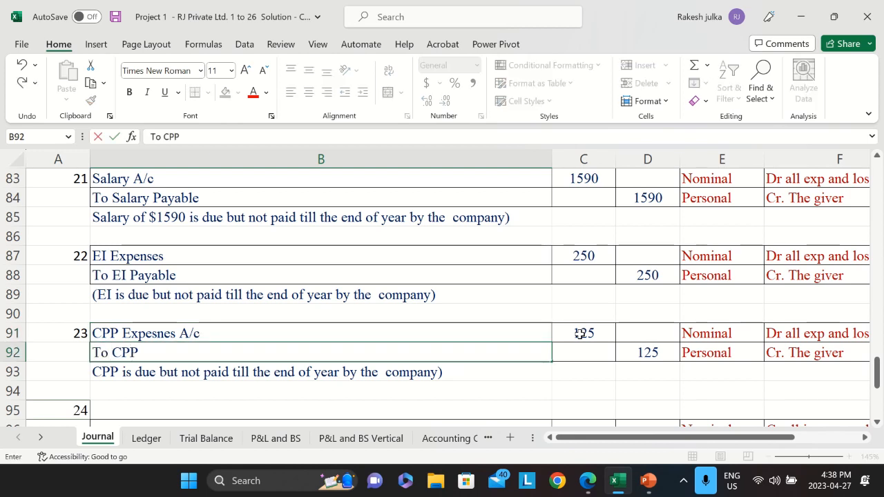
pyautogui.write(' Payable')
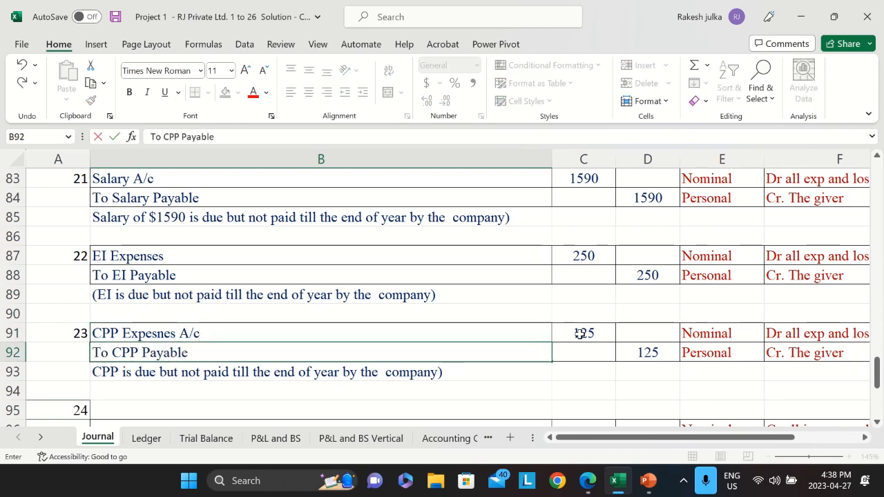
pyautogui.press('Return')
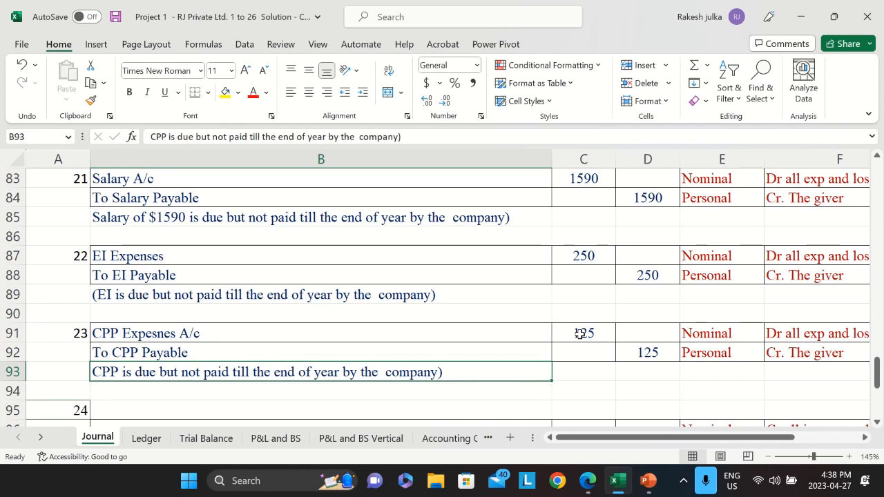
# Select B95 for transaction 24, switch to the Edge PDF and examine its cash sale amounts, highlighting the sale plus PST calculation.
pyautogui.scroll(-2, 280, 346)
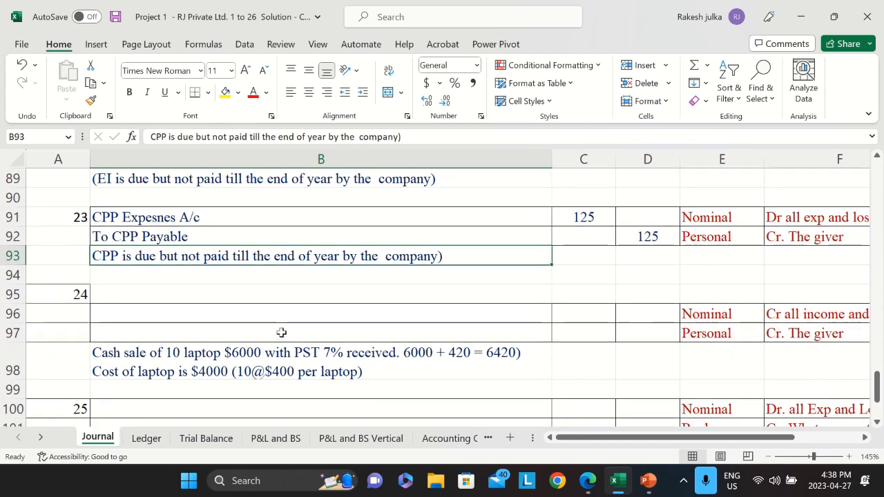
pyautogui.click(213, 294)
pyautogui.hotkey('alt', 'Tab')
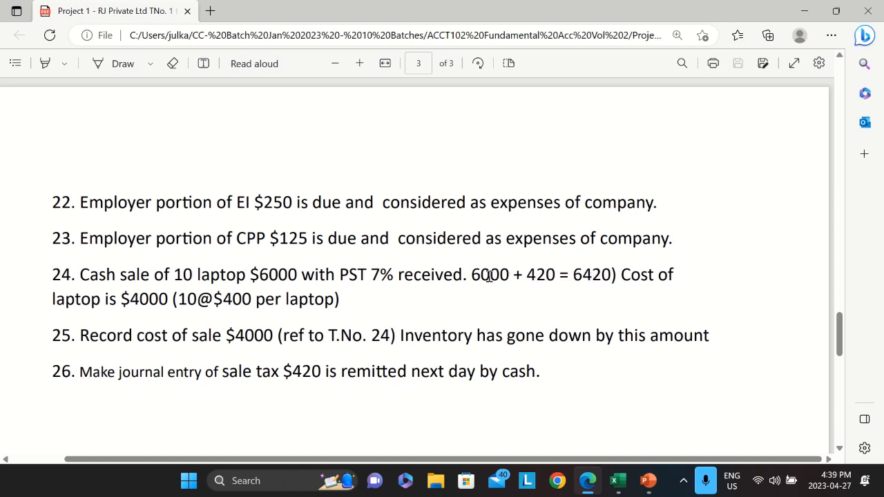
pyautogui.moveTo(471, 275); pyautogui.dragTo(556, 275)
pyautogui.click(530, 273)
pyautogui.click(483, 268)
pyautogui.moveTo(471, 274); pyautogui.dragTo(606, 277)
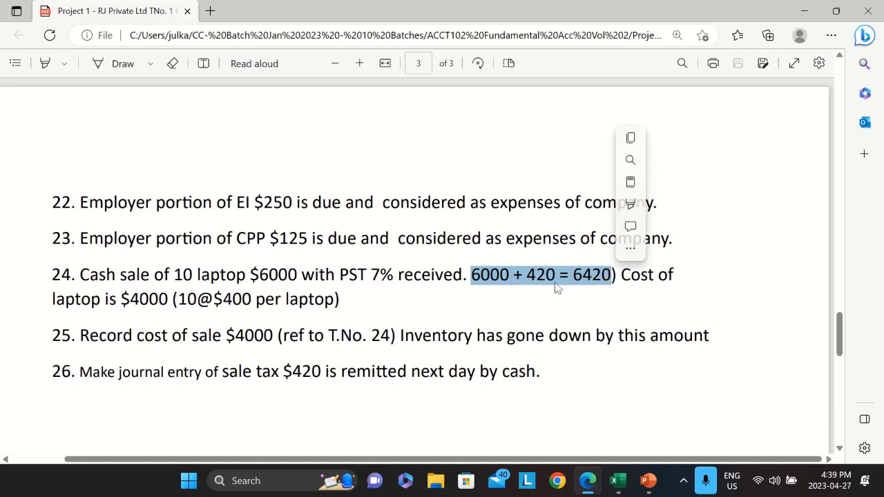
pyautogui.click(419, 284)
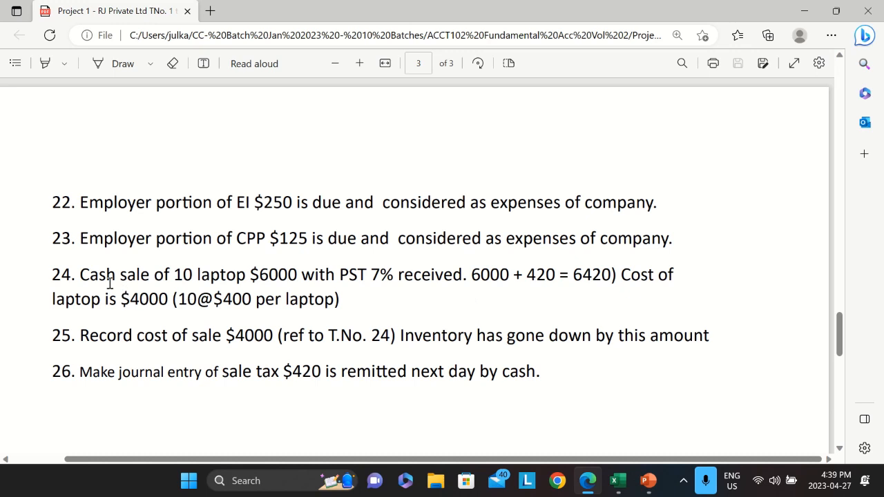
pyautogui.moveTo(471, 275); pyautogui.dragTo(616, 275)
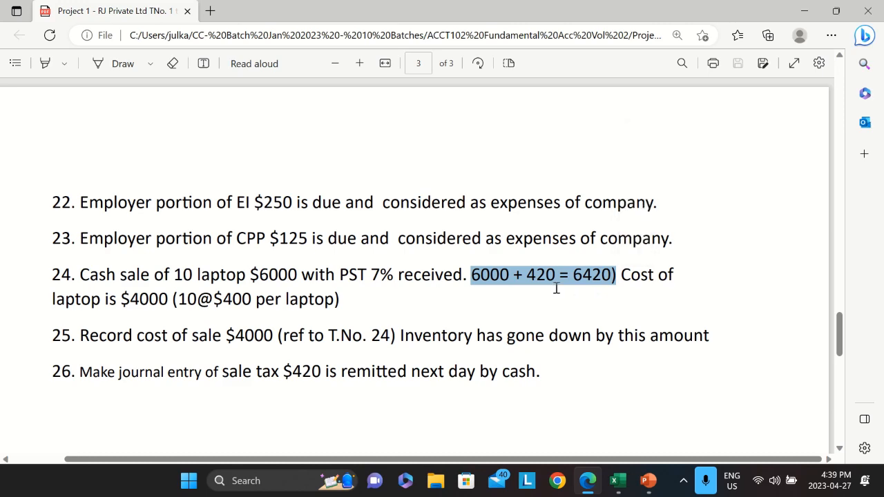
# Return to the Excel journal and enter transaction 24's debit line: "Cash A/c" in B95 with 6420 in C95.
pyautogui.hotkey('alt', 'Tab')
pyautogui.write('Cas')
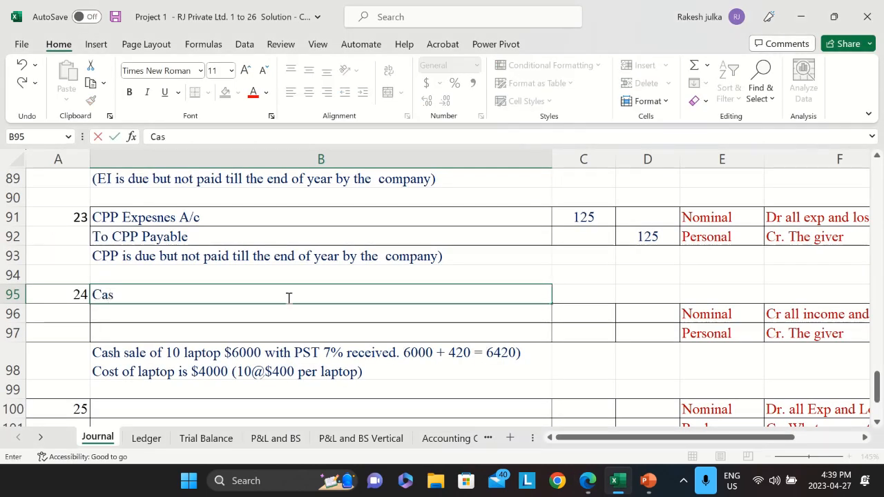
pyautogui.write('h A/c')
pyautogui.press('Tab')
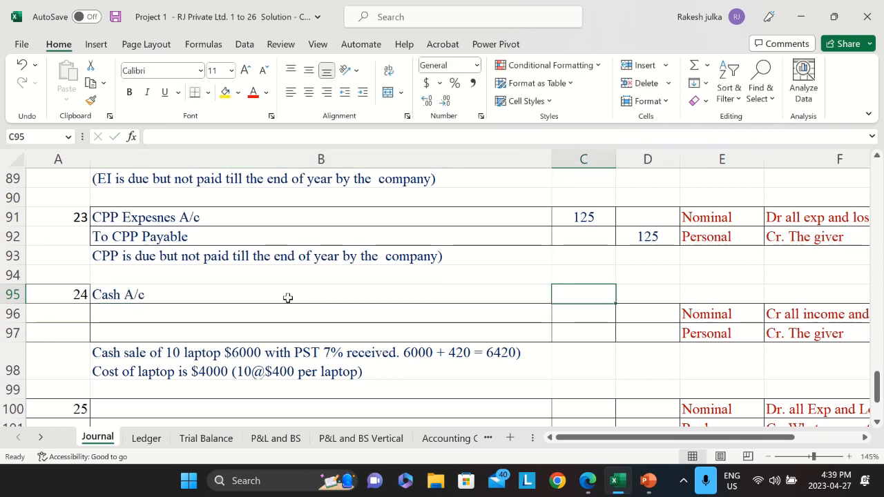
pyautogui.write('6420')
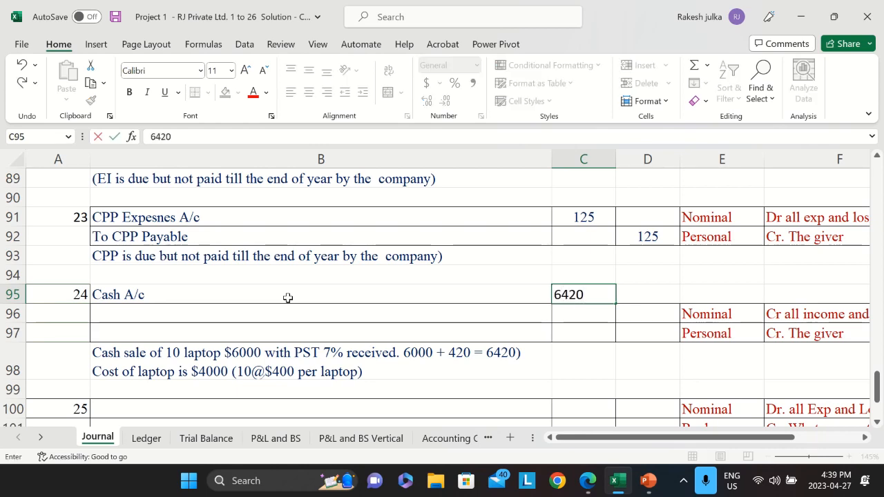
# Recheck transaction 24 in the Edge PDF and enter its sales credit in Excel: "To Sale" in B96 with 6000 in D96.
pyautogui.click(240, 319)
pyautogui.hotkey('alt', 'Tab')
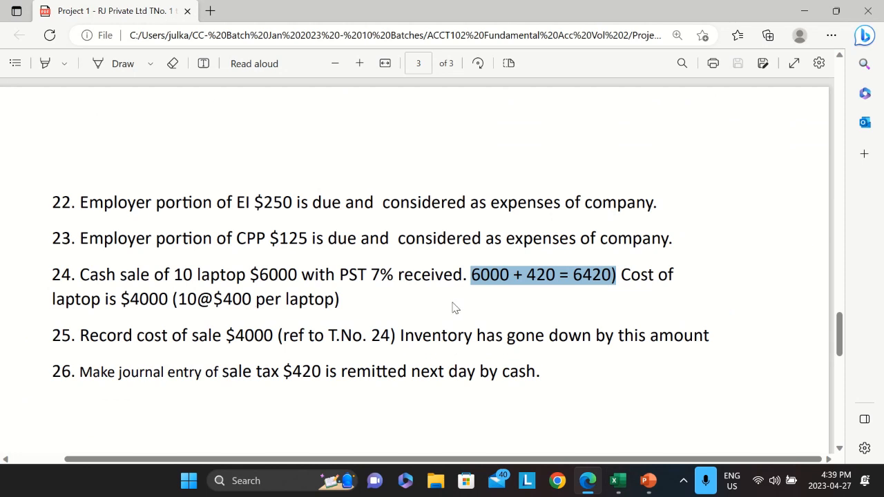
pyautogui.hotkey('alt', 'Tab')
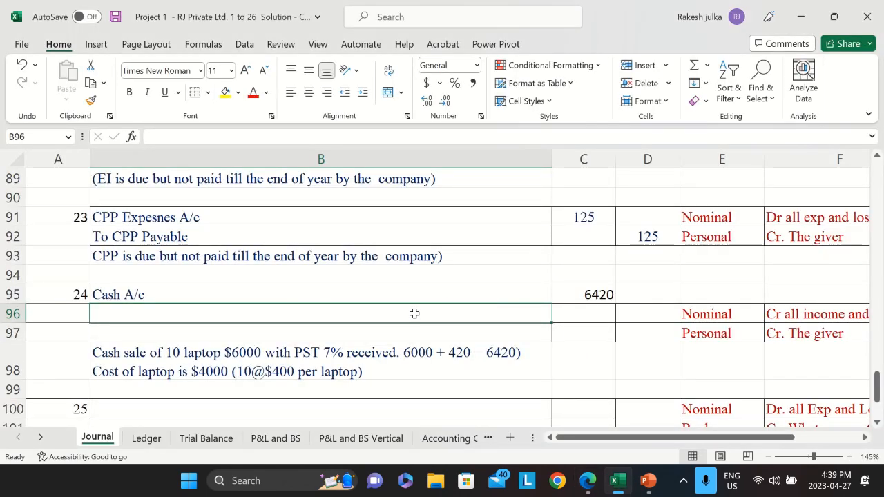
pyautogui.write('To Sale')
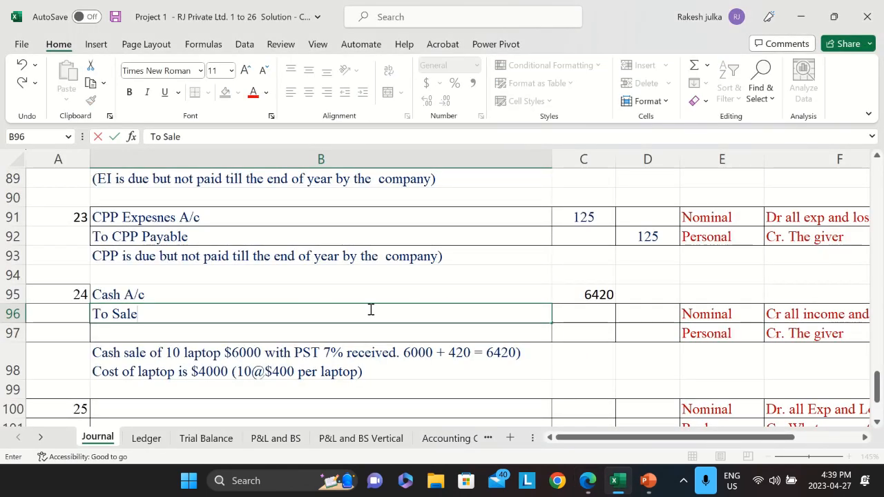
pyautogui.press('Tab')
pyautogui.press('Tab')
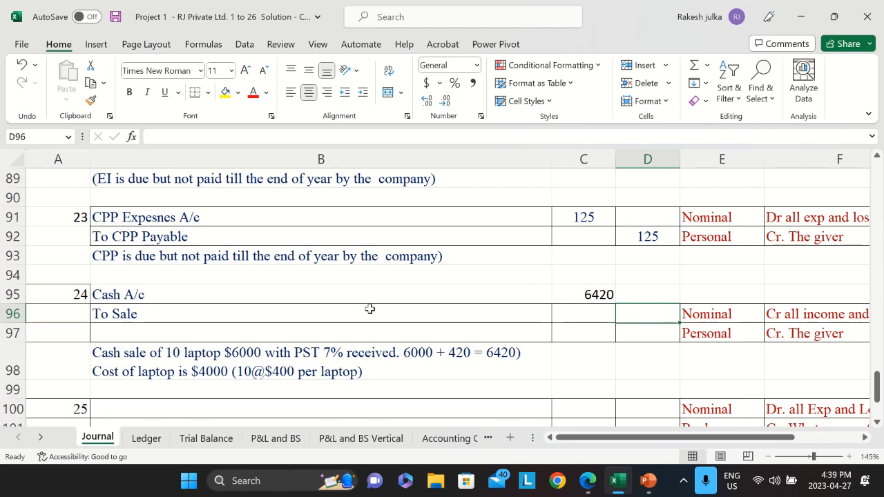
pyautogui.write('6000')
pyautogui.press('Return')
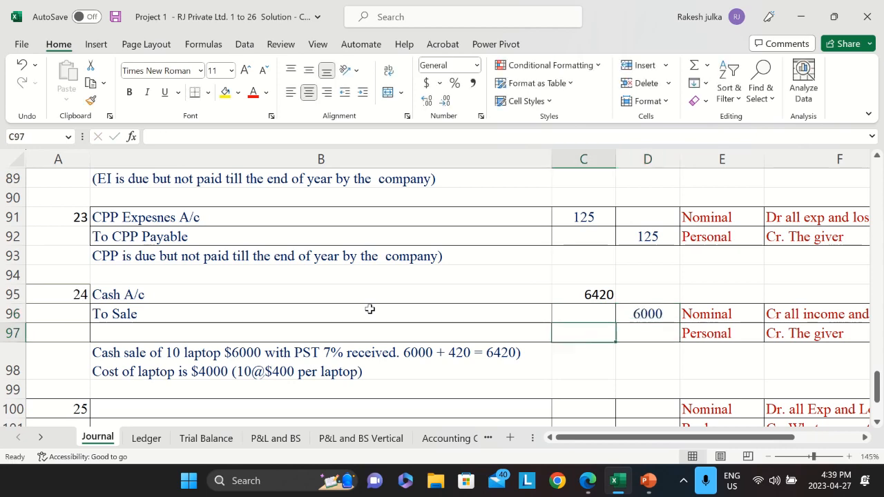
# Check the PST in transaction 24 in the Edge PDF and enter "To PST Payable" in B97 of the Excel journal.
pyautogui.hotkey('alt', 'Tab')
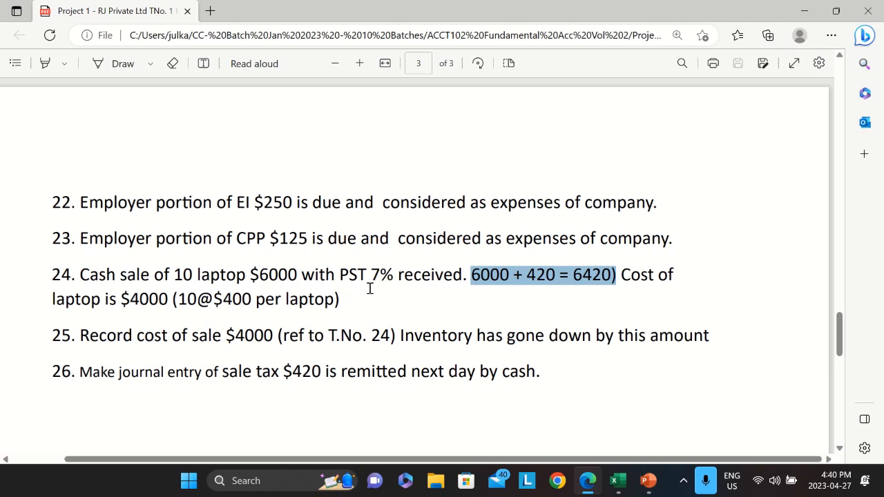
pyautogui.hotkey('alt', 'Tab')
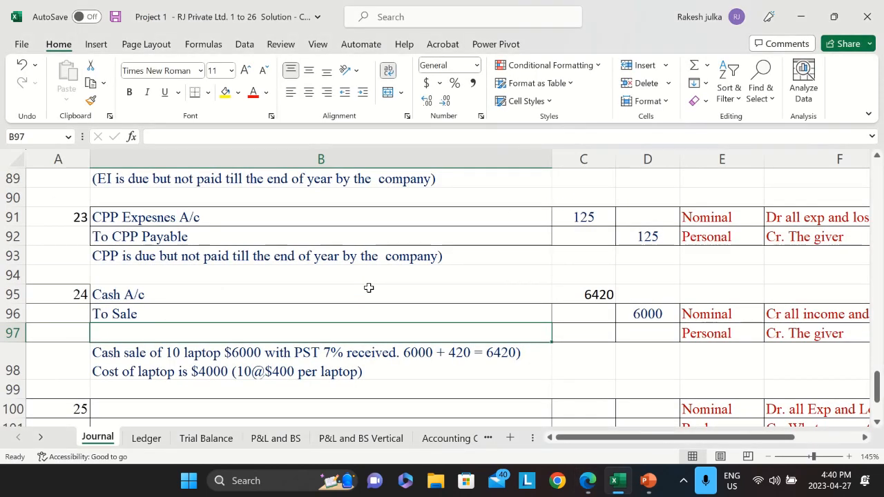
pyautogui.write('To PS')
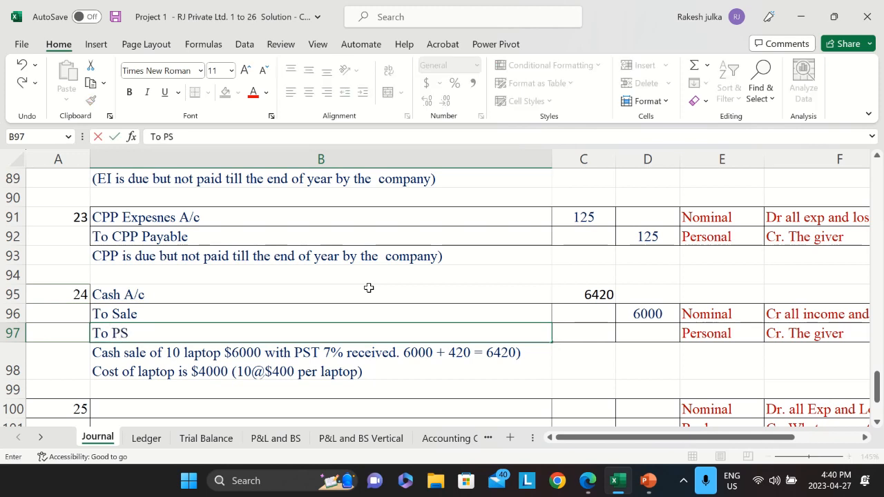
pyautogui.write('T')
pyautogui.write(' Payment')
pyautogui.press('BackSpace')
pyautogui.press('BackSpace')
pyautogui.press('BackSpace')
pyautogui.press('BackSpace')
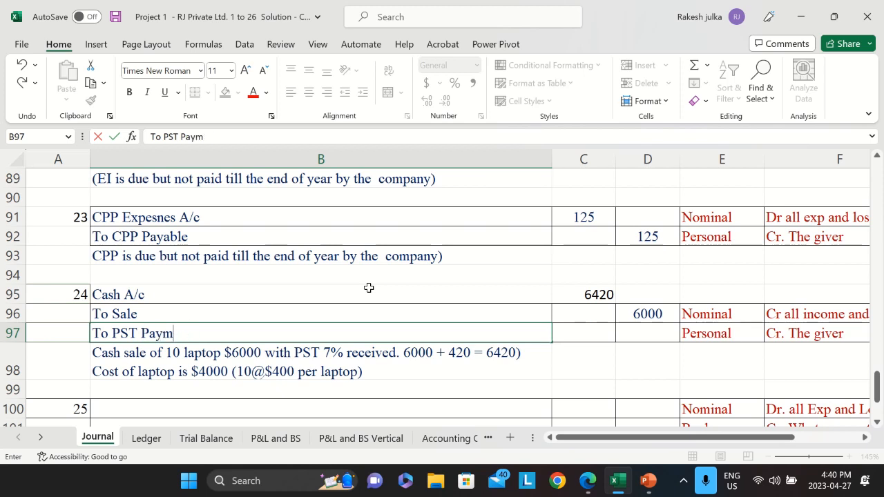
pyautogui.write('able')
pyautogui.press('Return')
# Enter 420 as the PST credit amount in D97.
pyautogui.press('Up')
pyautogui.press('Right')
pyautogui.press('Right')
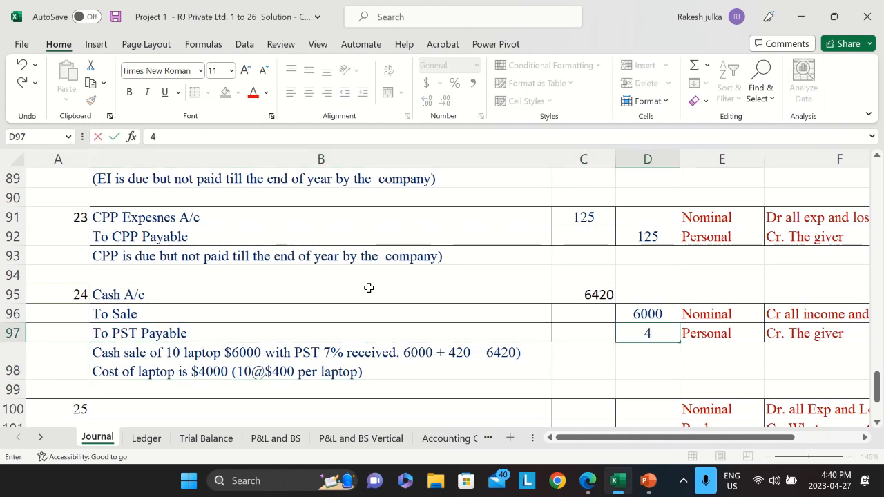
pyautogui.write('20')
pyautogui.press('Return')
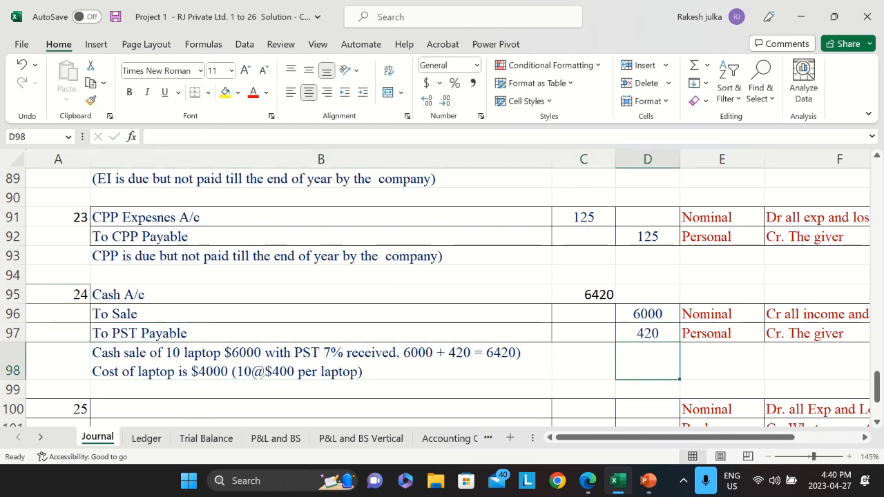
# Select B100 for transaction 25, then switch to the Edge PDF and read the cost of sale and its reference to transaction 24.
pyautogui.scroll(-2, 281, 349)
pyautogui.click(264, 285)
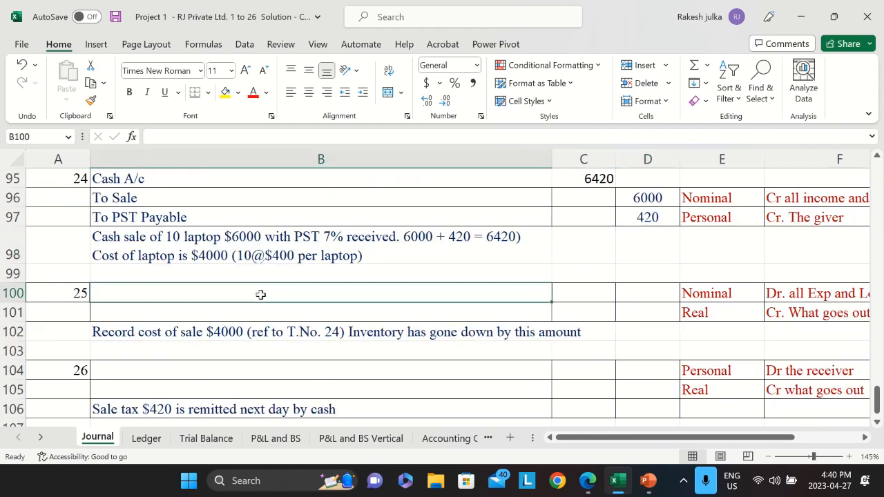
pyautogui.hotkey('alt', 'Tab')
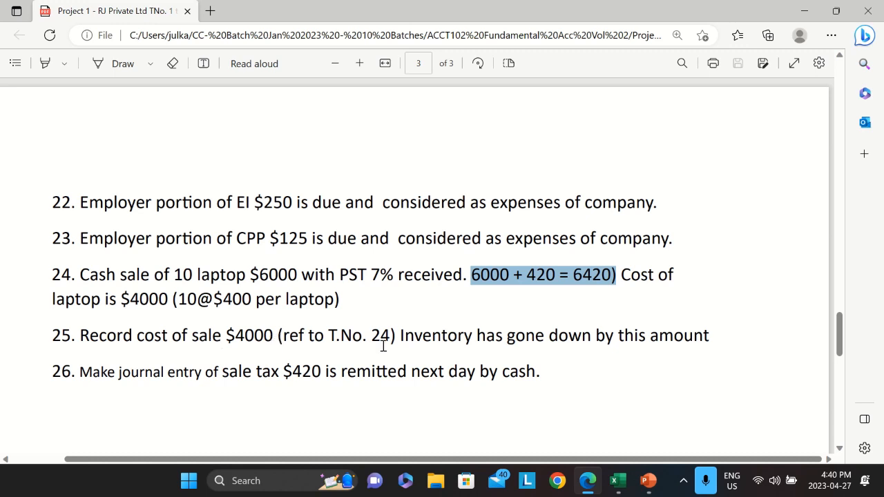
pyautogui.moveTo(309, 335); pyautogui.dragTo(388, 334)
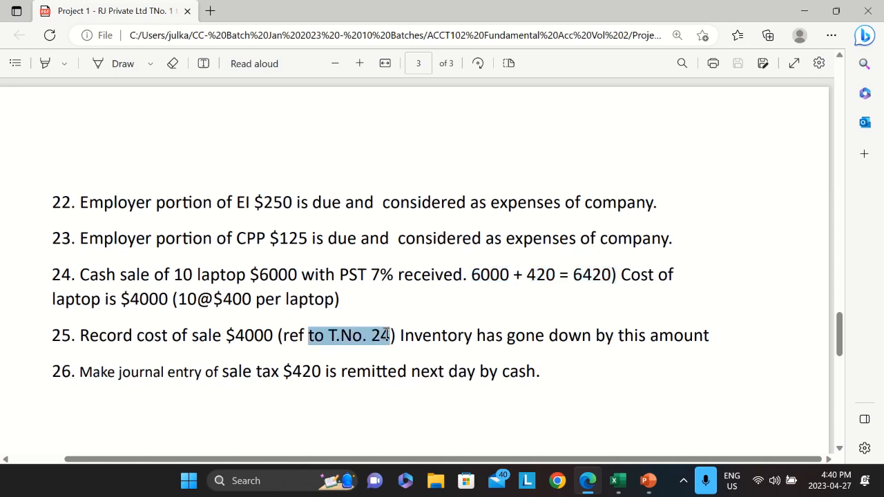
pyautogui.click(466, 337)
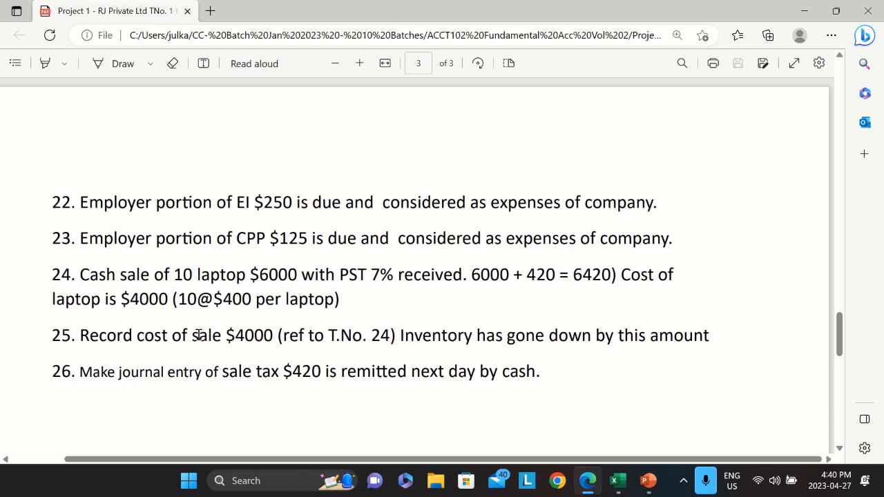
pyautogui.moveTo(193, 335); pyautogui.dragTo(285, 338)
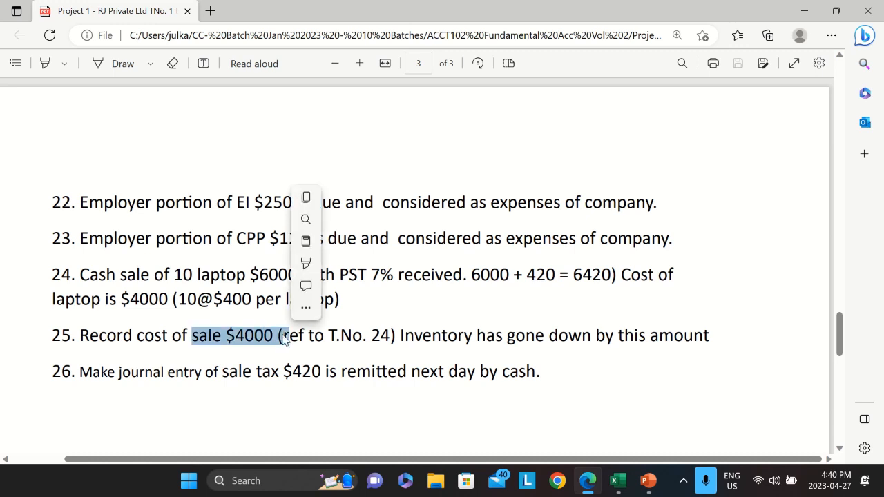
pyautogui.click(217, 337)
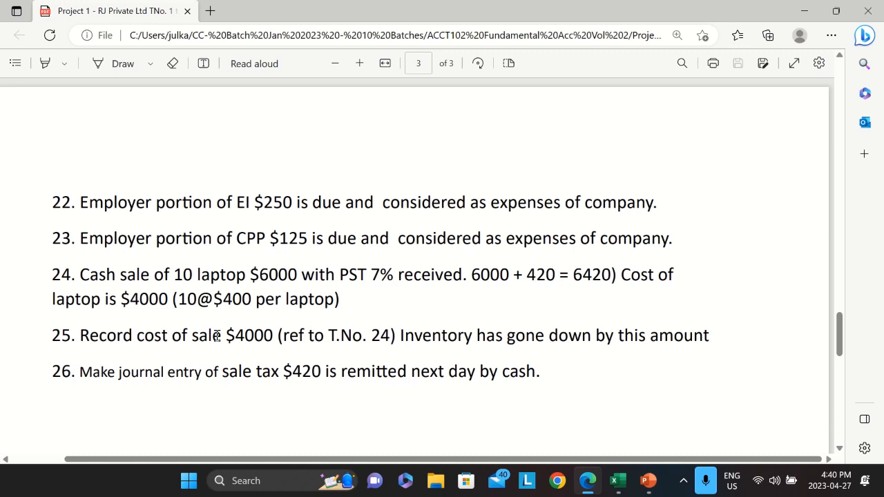
# Return to the Excel journal and enter transaction 25's debit line: "COGS" in B100 with 4000 in C100.
pyautogui.hotkey('alt', 'Tab')
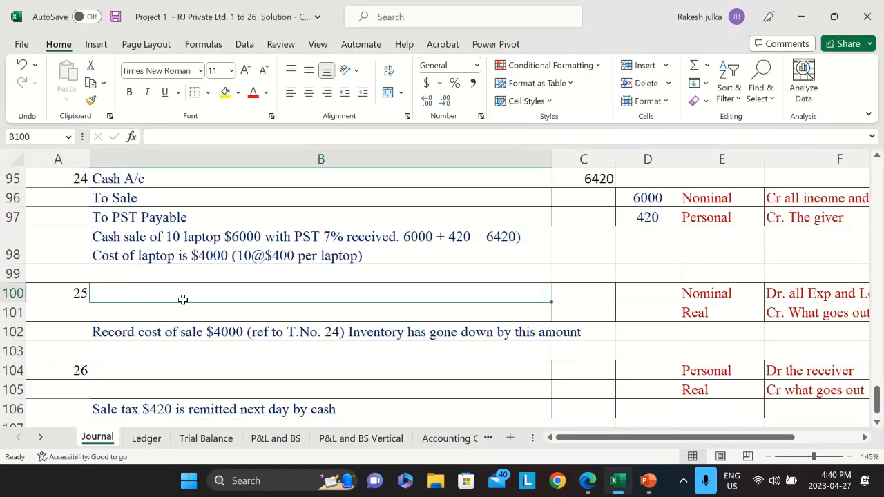
pyautogui.write('COSG')
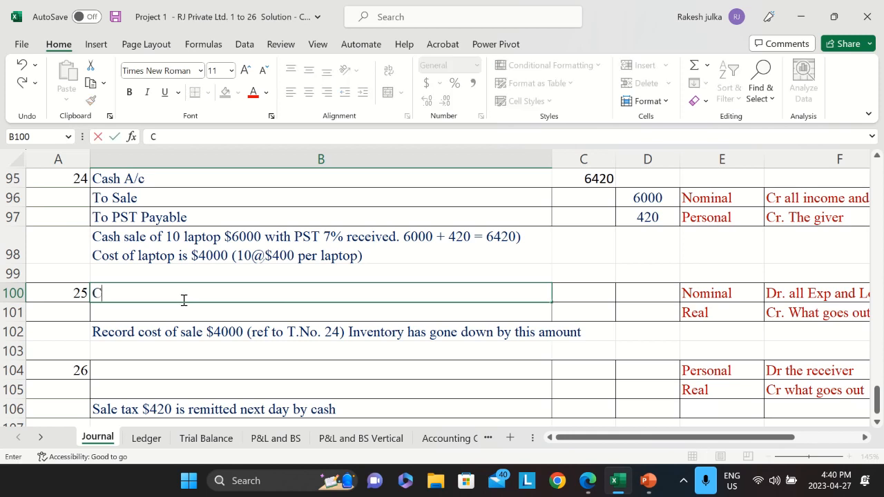
pyautogui.press('BackSpace')
pyautogui.press('BackSpace')
pyautogui.write('GS')
pyautogui.press('Tab')
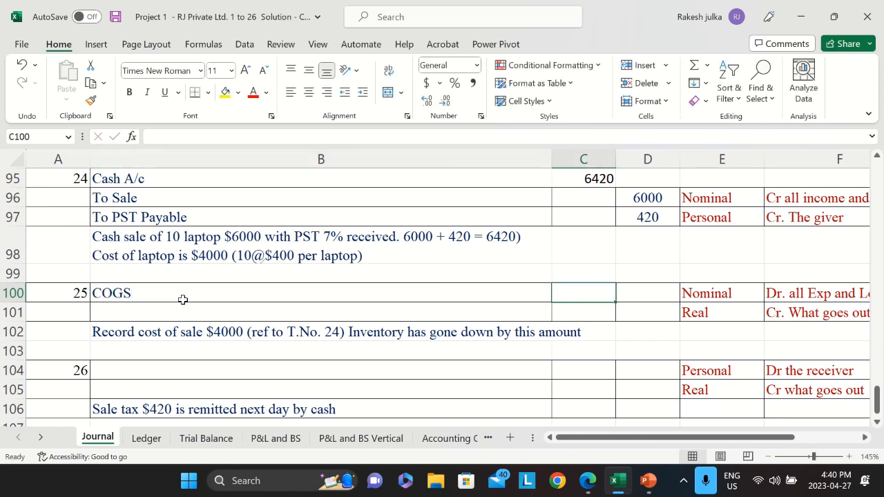
pyautogui.write('4000')
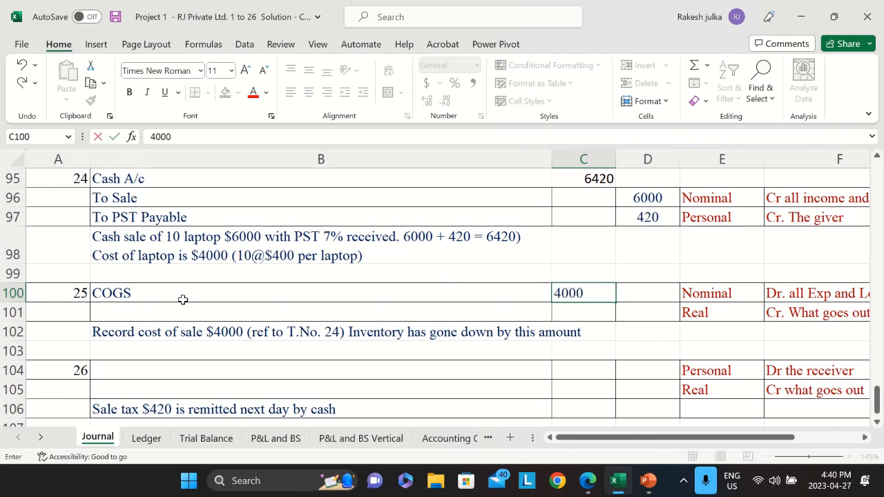
# Enter transaction 25's credit line: 4000 in D101 with "To Stock/ Inventory/ Purchase" in B101.
pyautogui.press('Return')
pyautogui.press('Tab')
pyautogui.write('4000')
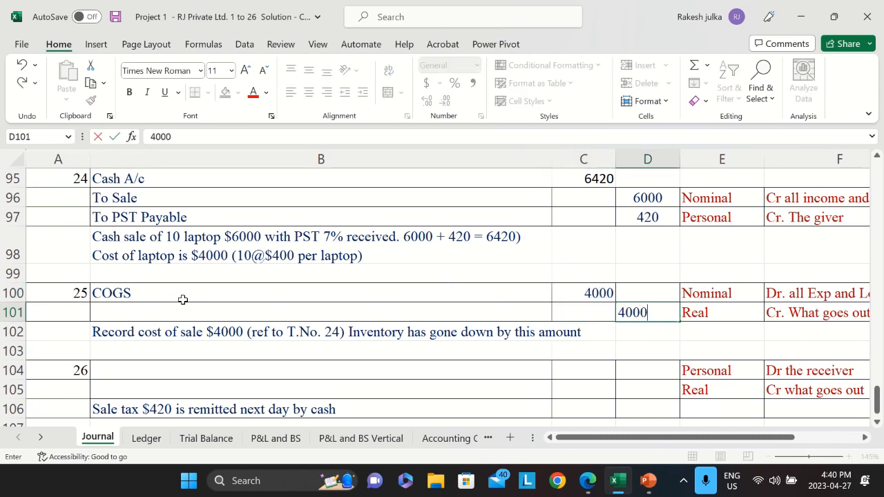
pyautogui.press('Left')
pyautogui.press('Left')
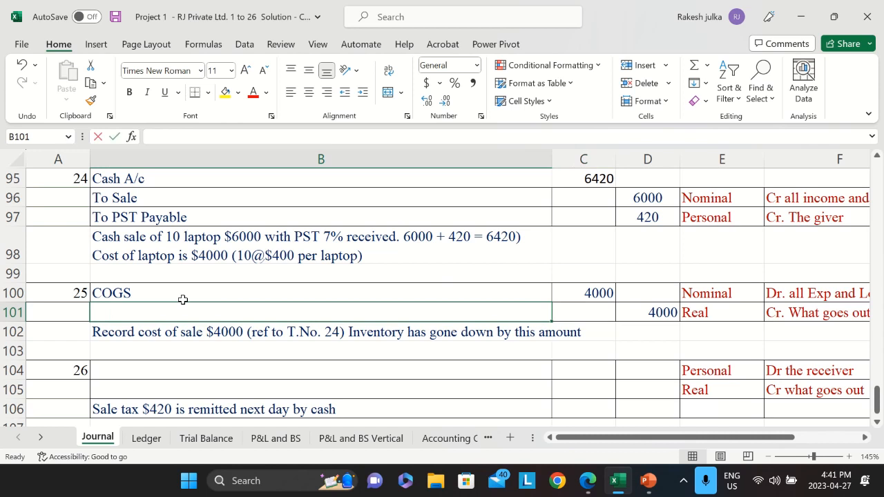
pyautogui.write('To Sto')
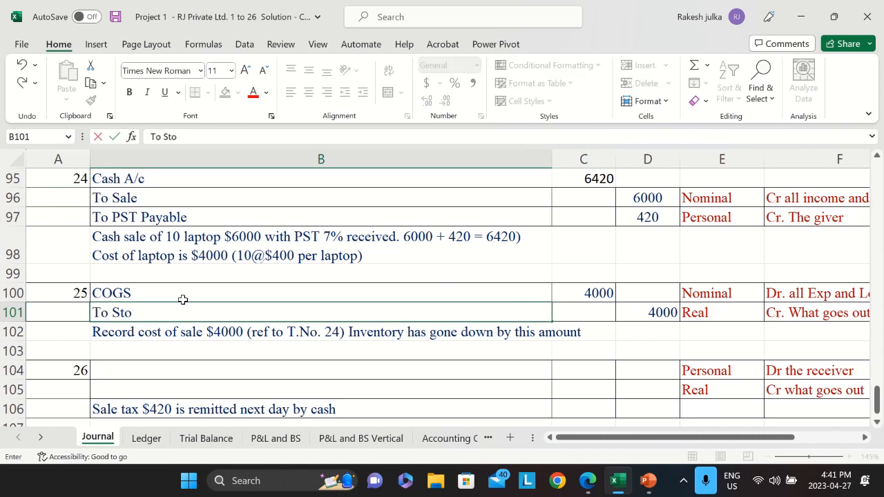
pyautogui.write('ck/ Inventory')
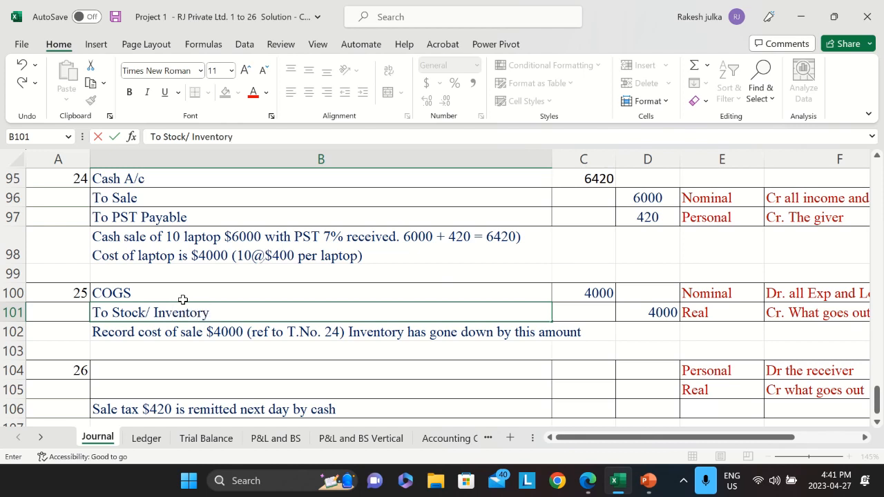
pyautogui.write('/ Pruchase')
pyautogui.press('BackSpace')
pyautogui.press('BackSpace')
pyautogui.press('BackSpace')
pyautogui.press('BackSpace')
pyautogui.press('BackSpace')
pyautogui.press('BackSpace')
pyautogui.write('urchase')
pyautogui.press('Return')
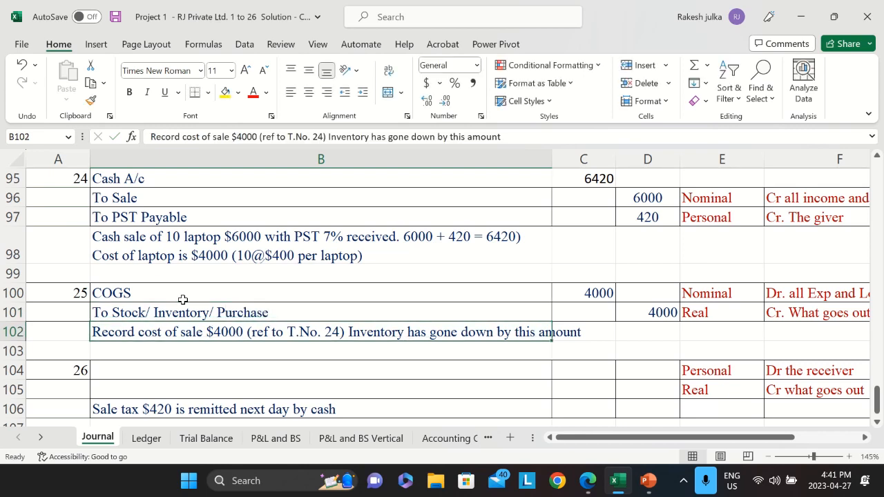
# Read transaction 26 in the Edge PDF and compare it with transaction 24's PST Payable line in the Excel journal.
pyautogui.hotkey('alt', 'Tab')
pyautogui.scroll(-2, 164, 357)
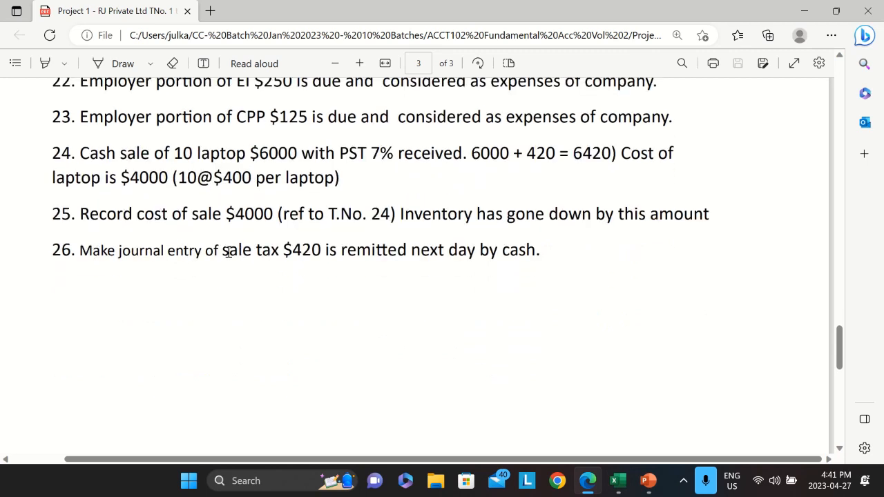
pyautogui.moveTo(228, 252); pyautogui.dragTo(519, 251)
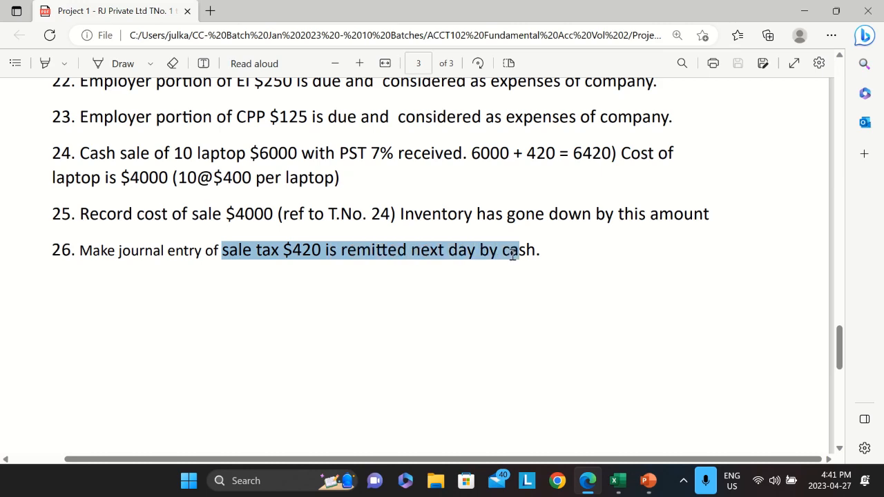
pyautogui.click(339, 305)
pyautogui.hotkey('alt', 'Tab')
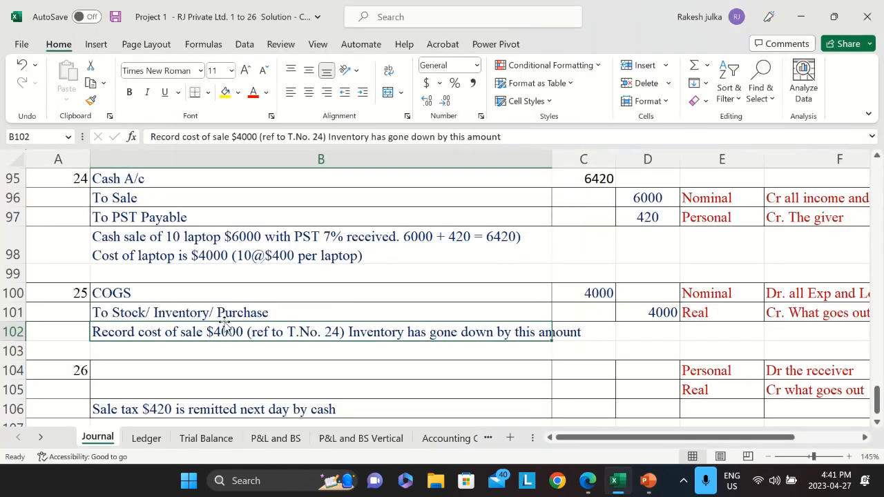
pyautogui.moveTo(142, 216); pyautogui.dragTo(635, 222)
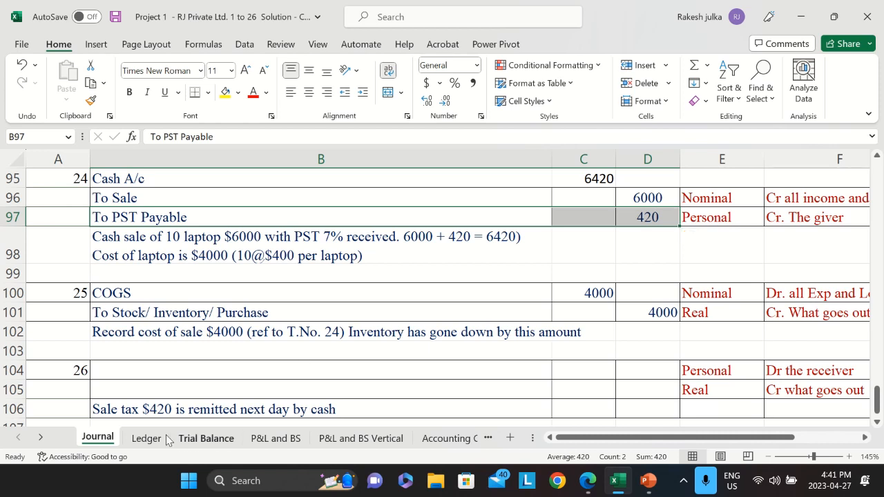
pyautogui.click(164, 374)
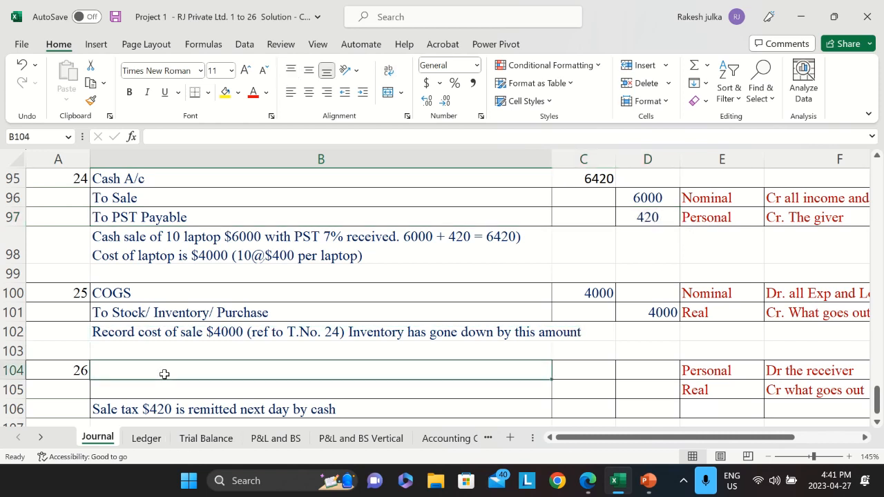
pyautogui.click(385, 218)
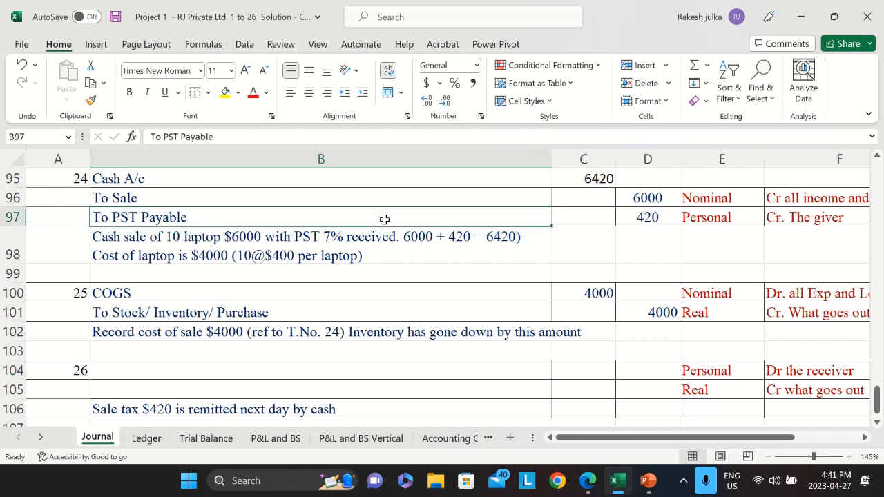
# Enter transaction 26's debit line: "PST Payable A/c" in B104 with 420 in C104.
pyautogui.click(283, 366)
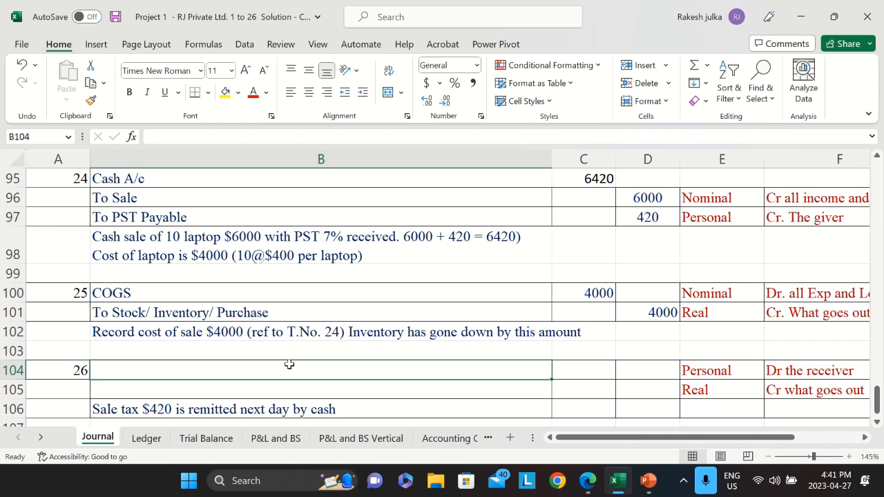
pyautogui.write('PST Payable A/c')
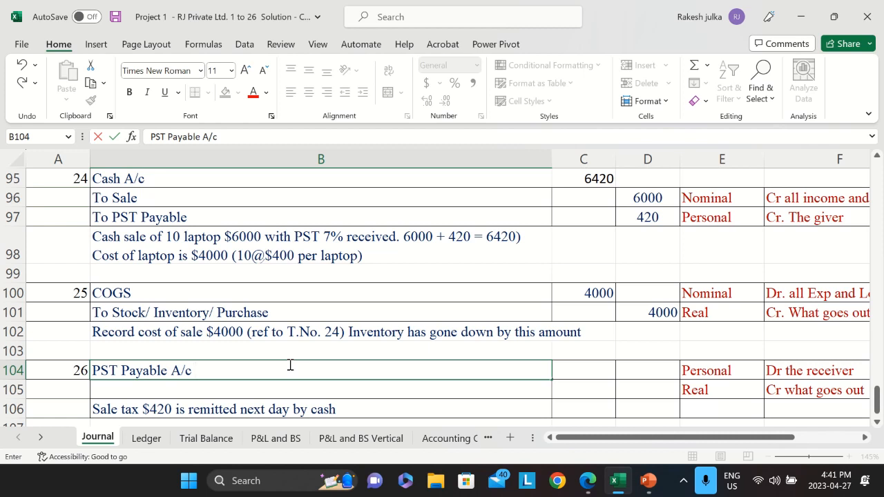
pyautogui.press('Tab')
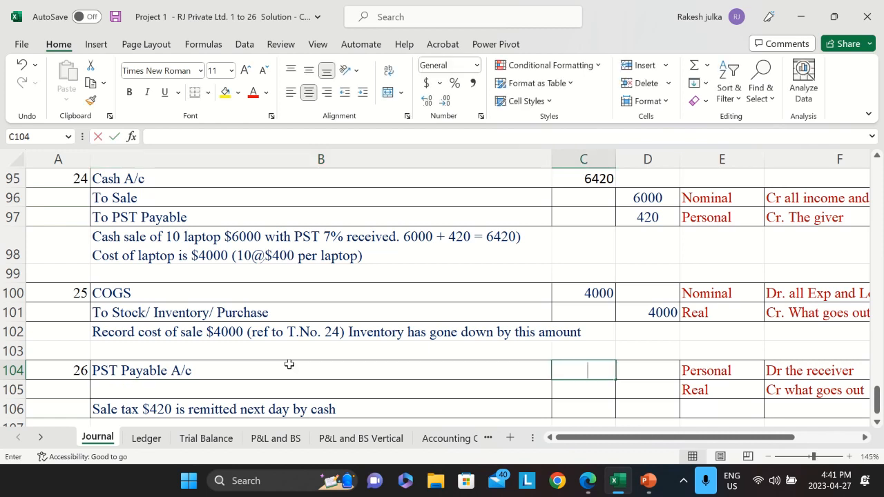
pyautogui.write('420')
pyautogui.press('Return')
# Enter transaction 26's credit line: "To Cash" in B105 with 420 in D105.
pyautogui.press('Left')
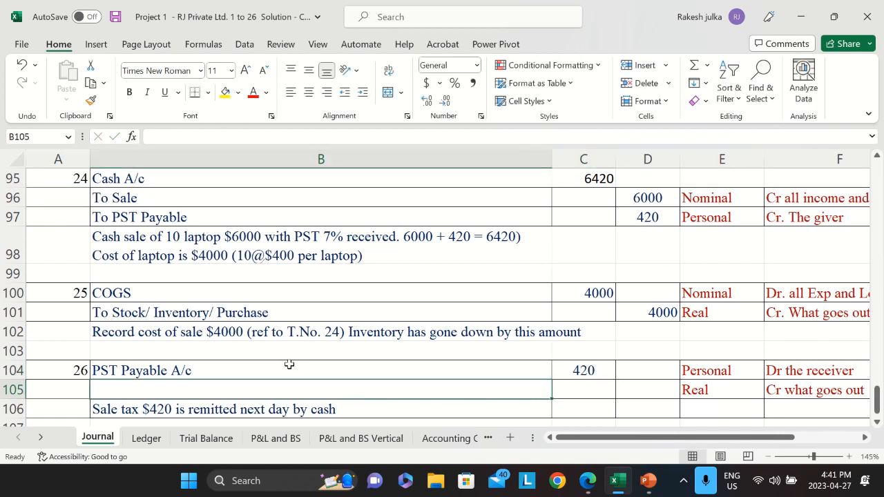
pyautogui.write('To CAsh')
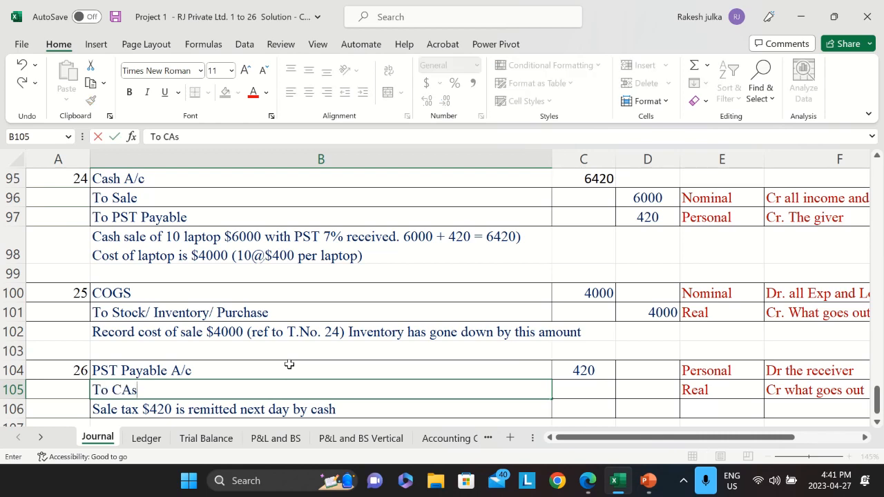
pyautogui.press('Right')
pyautogui.press('Right')
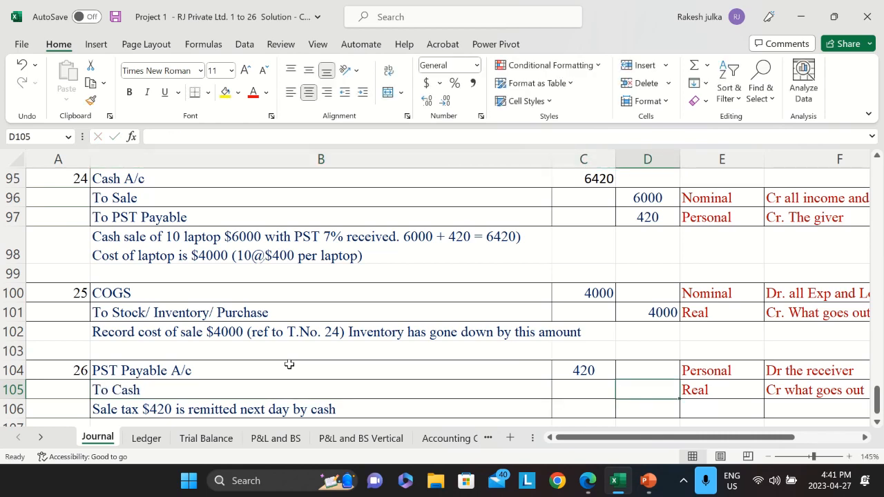
pyautogui.write('420')
pyautogui.press('Return')
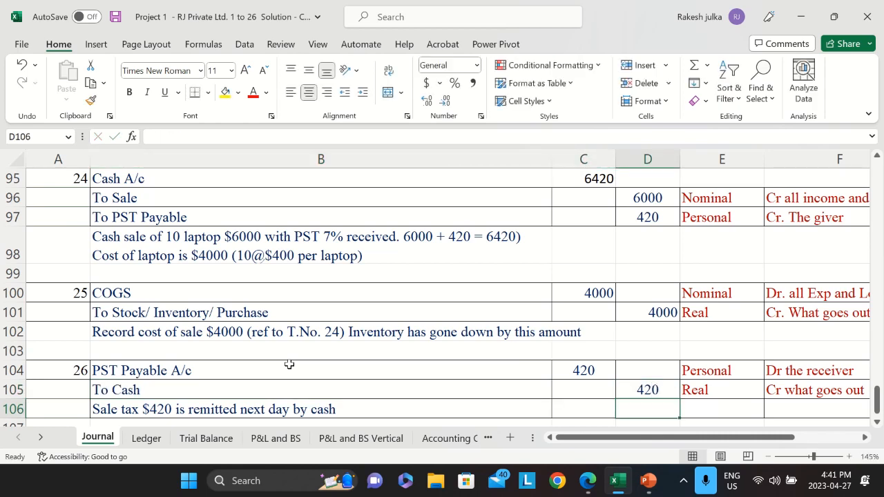
# Review the Project 1 instructions at the start of the Edge PDF, then look back through the Excel journal to its first entries.
pyautogui.scroll(-2, 297, 334)
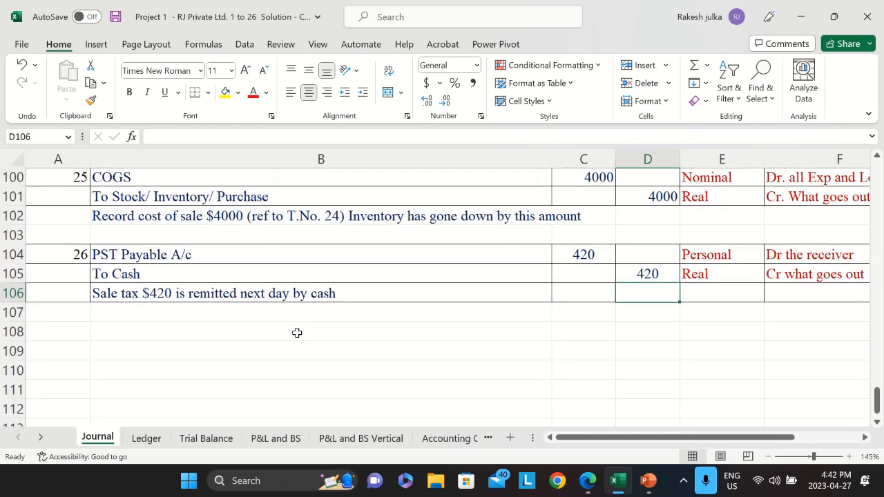
pyautogui.hotkey('alt', 'Tab')
pyautogui.scroll(10, 292, 303)
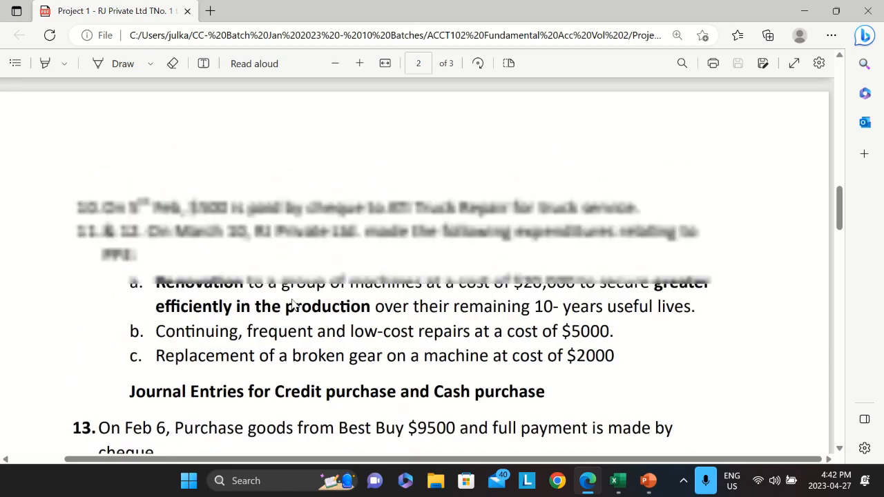
pyautogui.scroll(15, 293, 304)
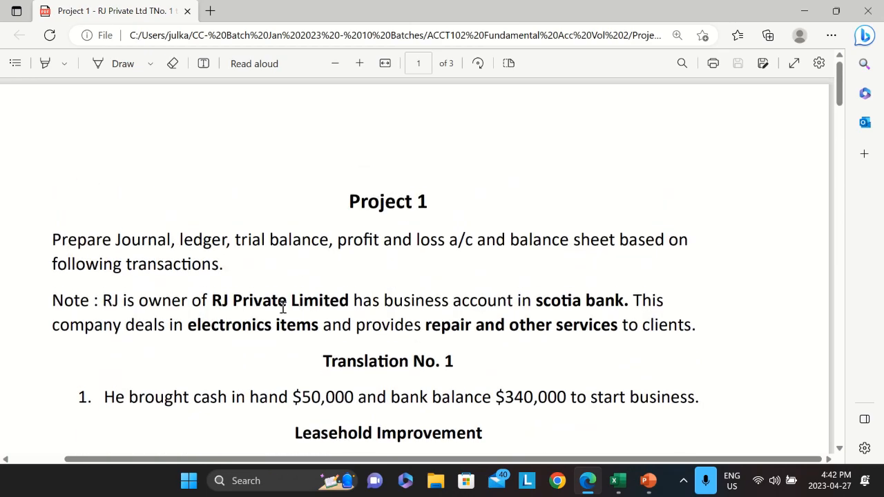
pyautogui.hotkey('alt', 'Tab')
pyautogui.scroll(20, 207, 331)
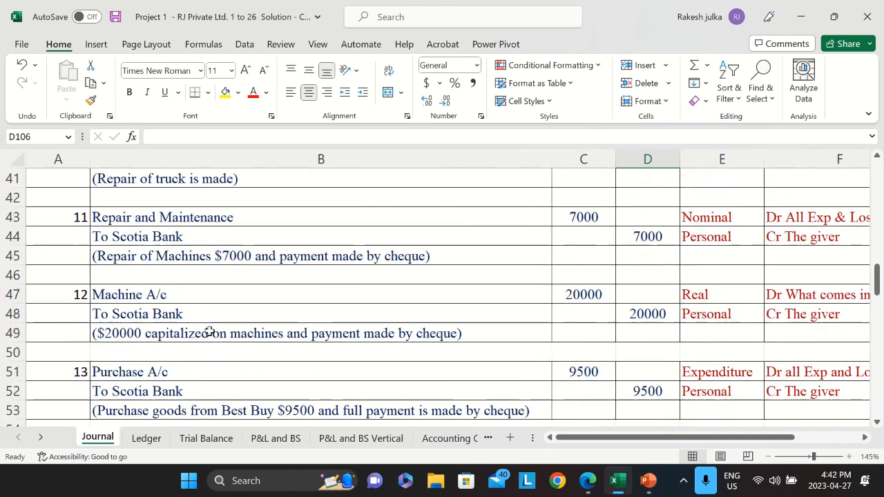
pyautogui.scroll(15, 208, 332)
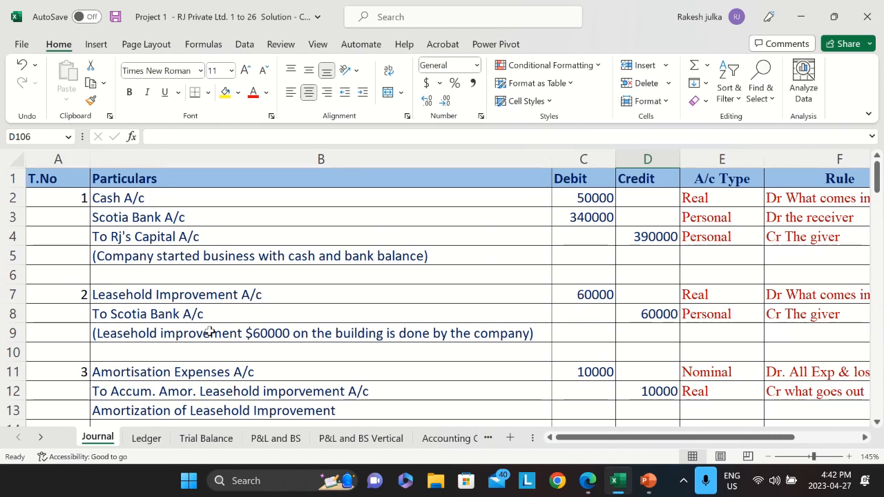
# Open the Ledger sheet at its first accounts, Cash A/c and RJ Capital A/c.
pyautogui.click(146, 439)
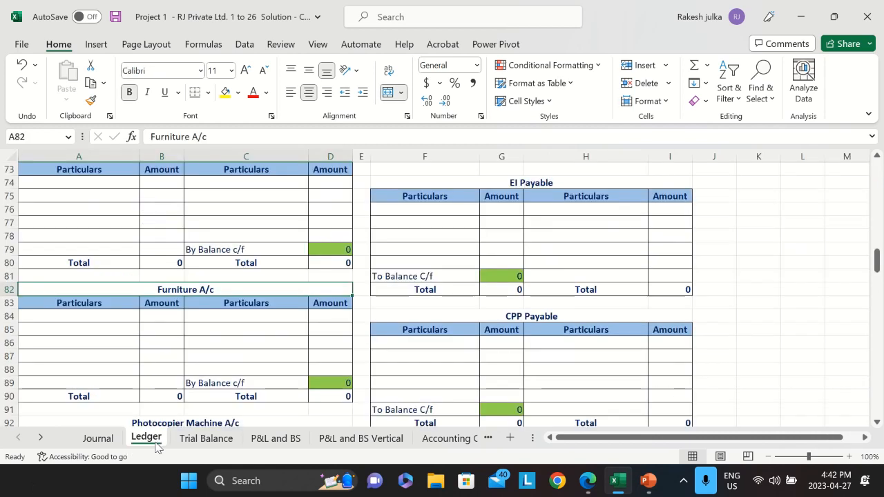
pyautogui.scroll(11, 259, 324)
pyautogui.scroll(13, 259, 323)
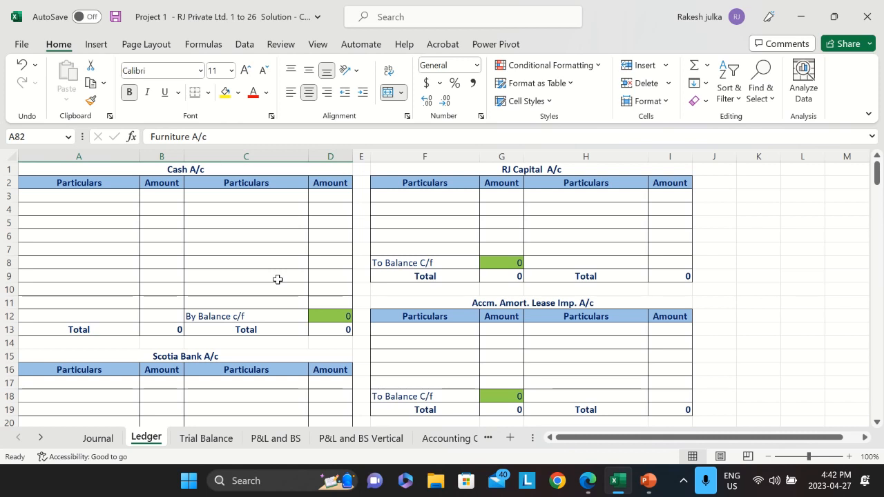
# Enter trial amounts in the Ledger's Cash A/c: 200 on the debit side in B4 and 22 on the credit side in D5.
pyautogui.click(333, 316)
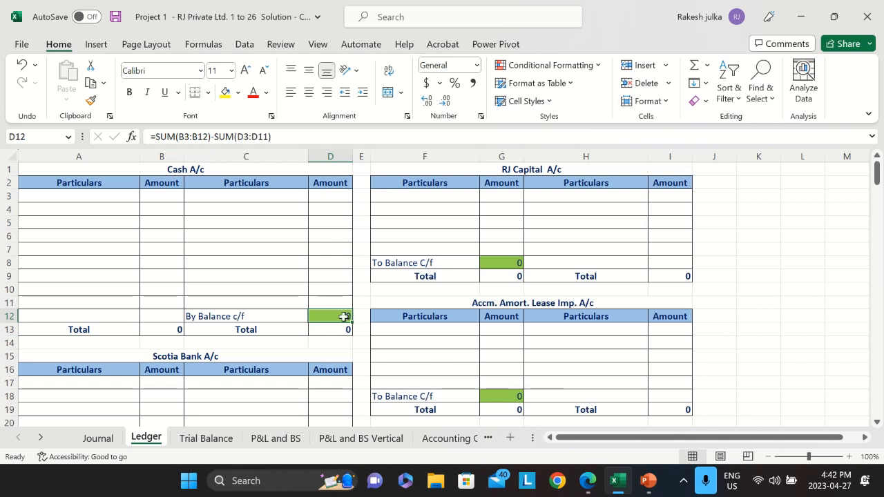
pyautogui.click(167, 210)
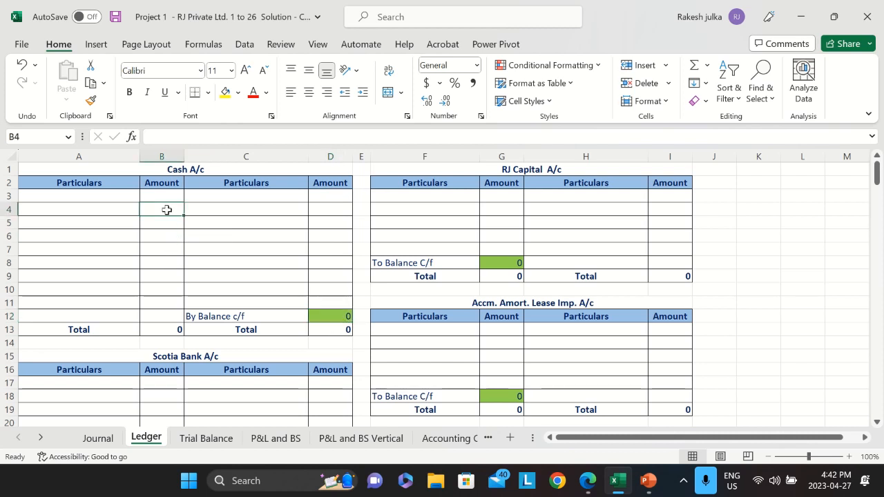
pyautogui.write('200')
pyautogui.press('Return')
pyautogui.press('Right')
pyautogui.press('Right')
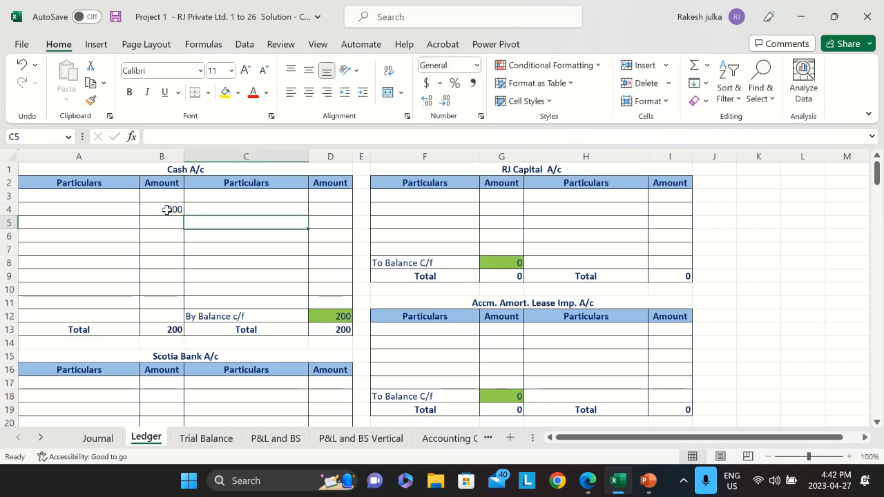
pyautogui.write('22')
pyautogui.press('Return')
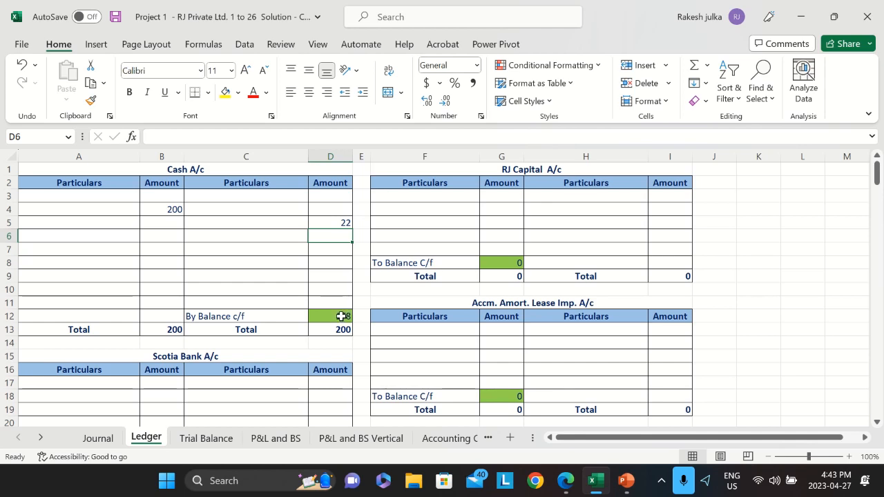
# Link the Cash debit amount in B3 of the Trial Balance sheet to the Cash A/c balance with =Ledger!D12.
pyautogui.click(211, 444)
pyautogui.scroll(7, 170, 325)
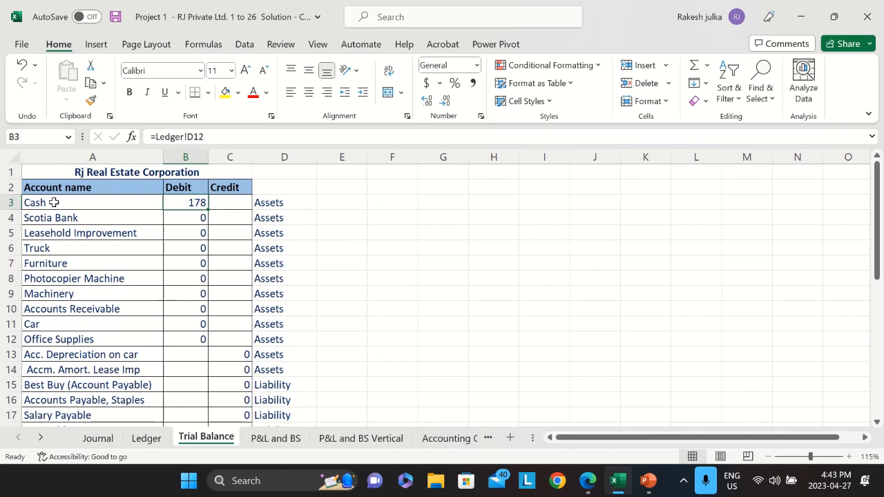
pyautogui.click(53, 202)
pyautogui.click(189, 203)
pyautogui.write('=')
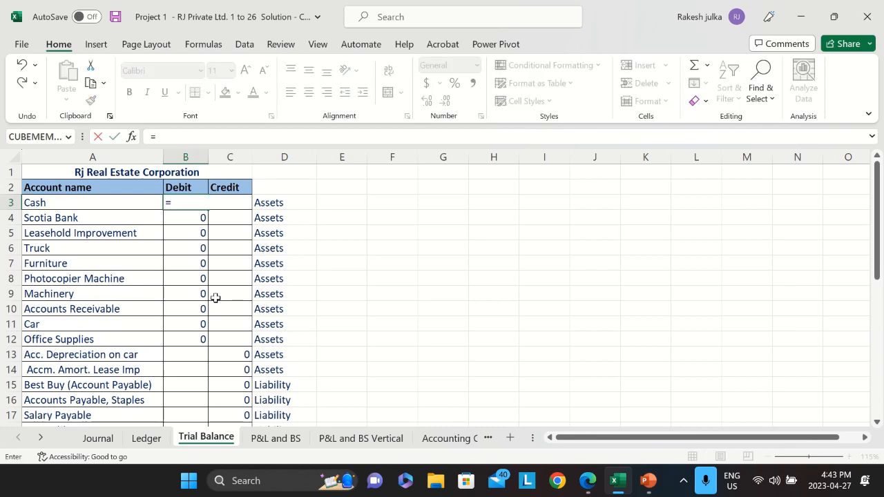
pyautogui.click(147, 438)
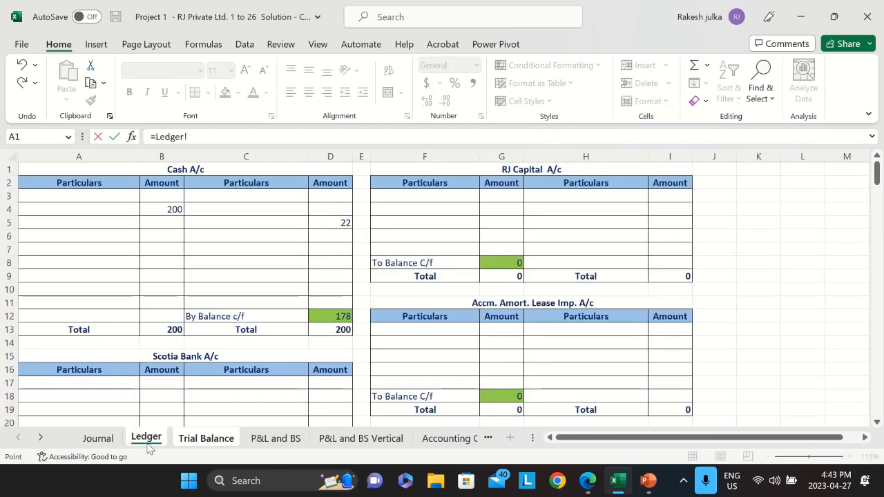
pyautogui.click(339, 316)
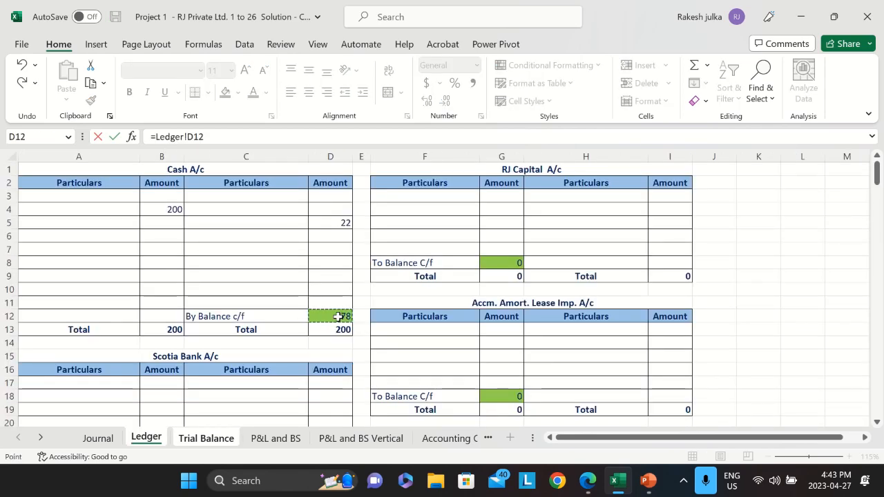
pyautogui.press('Return')
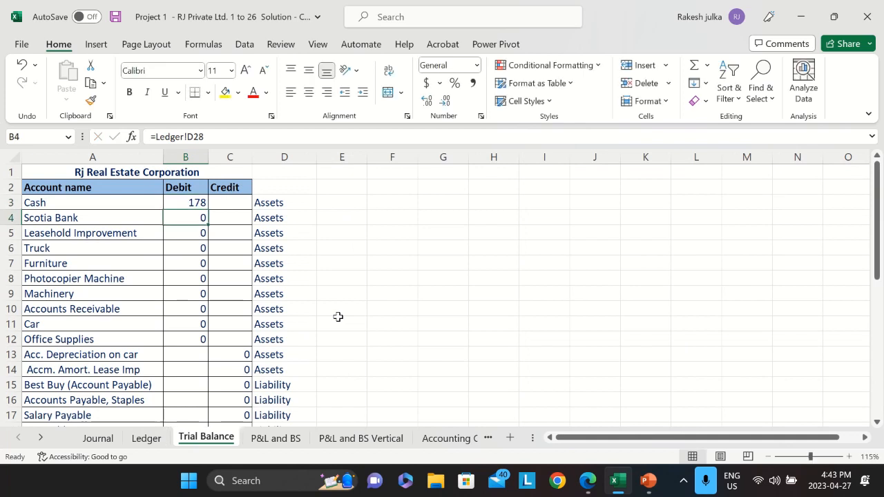
pyautogui.click(202, 247)
pyautogui.click(199, 264)
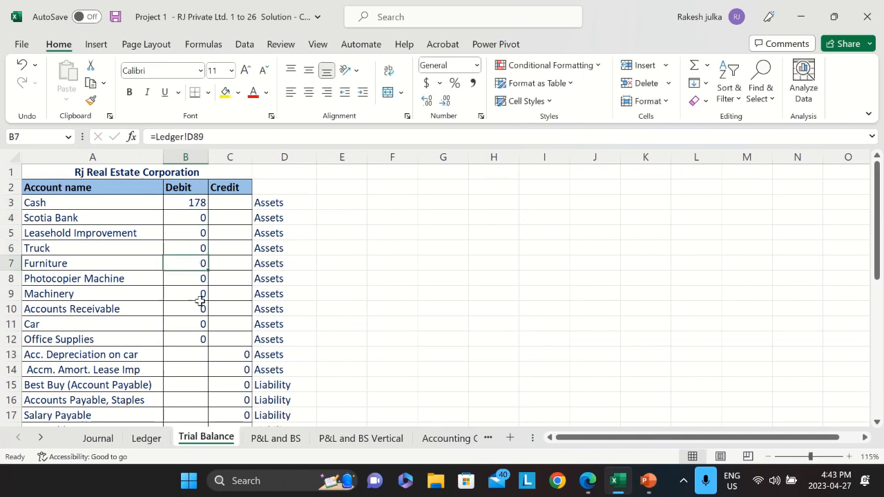
pyautogui.click(199, 306)
pyautogui.click(216, 136)
pyautogui.hotkey('shift', 'Home')
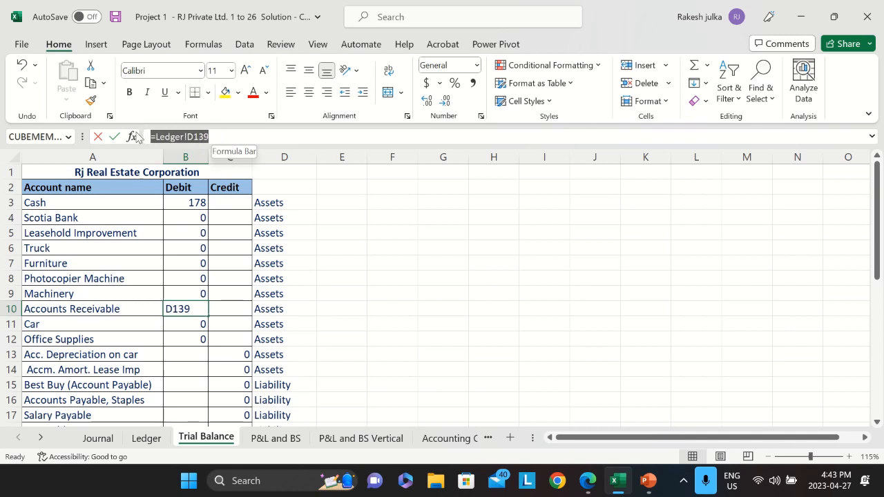
pyautogui.write('=')
pyautogui.click(186, 274)
pyautogui.click(187, 323)
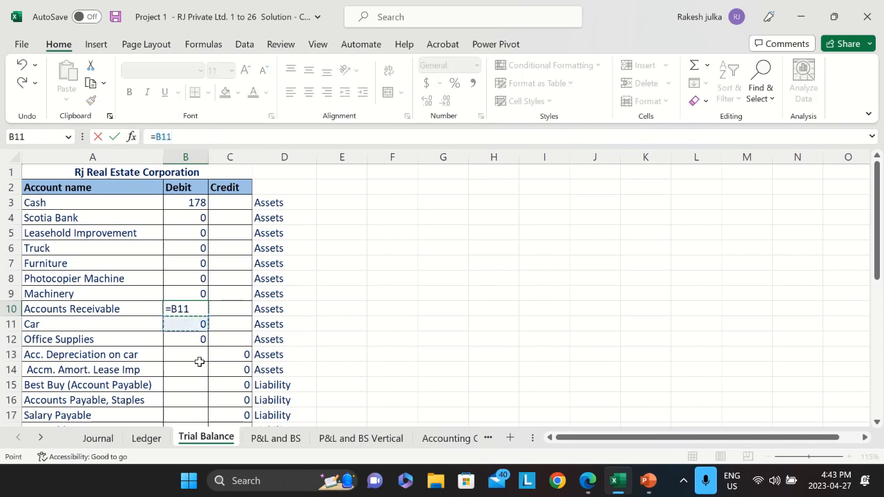
pyautogui.click(192, 367)
pyautogui.click(194, 275)
pyautogui.press('Escape')
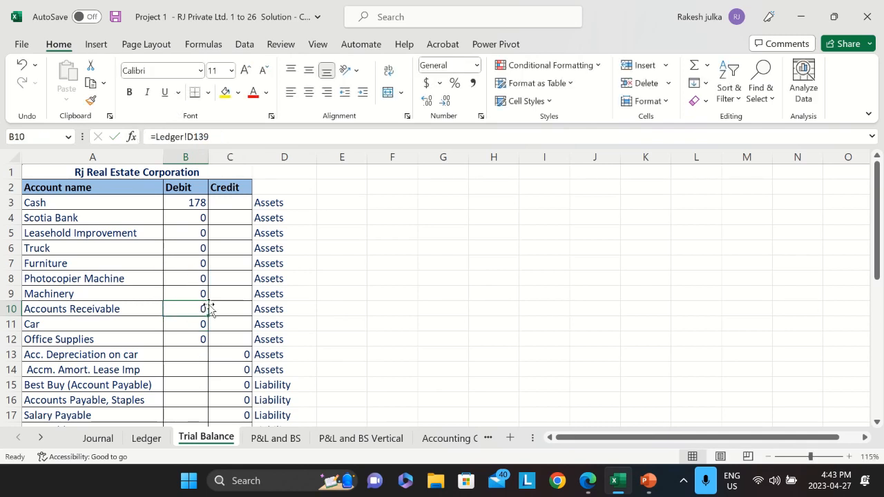
# Check the formulas in the Trial Balance's payable and expense rows, down to the Total row.
pyautogui.scroll(-3, 214, 304)
pyautogui.click(242, 278)
pyautogui.scroll(-3, 243, 331)
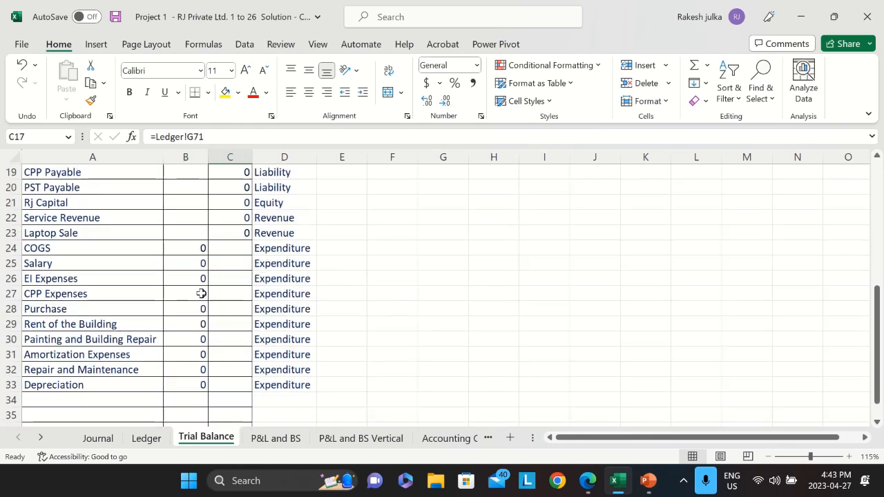
pyautogui.click(196, 293)
pyautogui.scroll(-3, 192, 368)
pyautogui.click(191, 233)
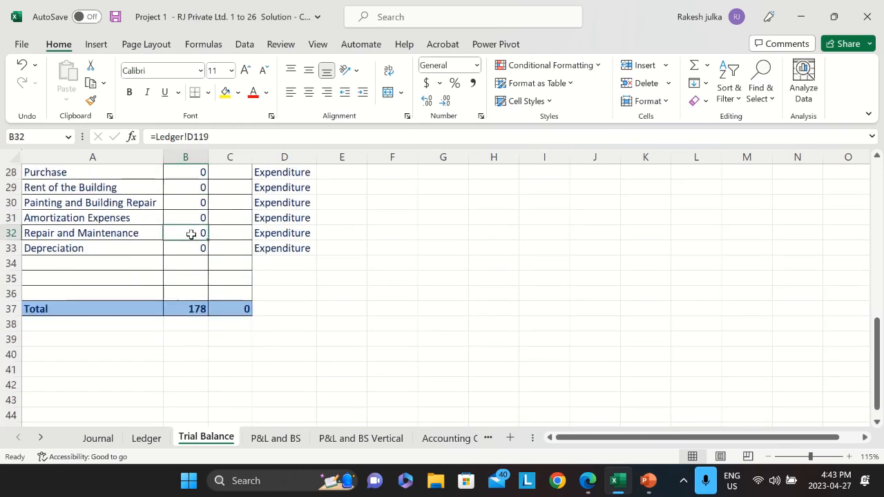
# Compare the Ledger account balances with the Trial Balance and the P&L and BS sheet, ending on the Trial Balance's Cash debit formula.
pyautogui.click(148, 439)
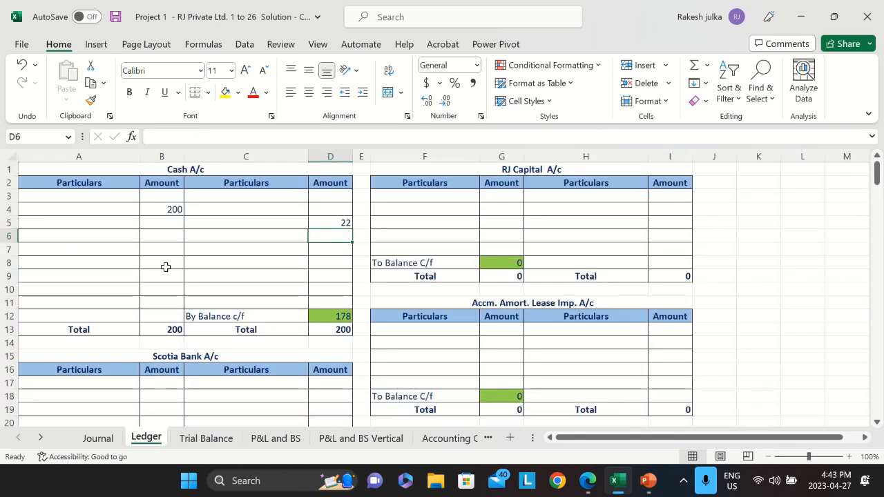
pyautogui.scroll(-1, 276, 283)
pyautogui.scroll(-13, 306, 298)
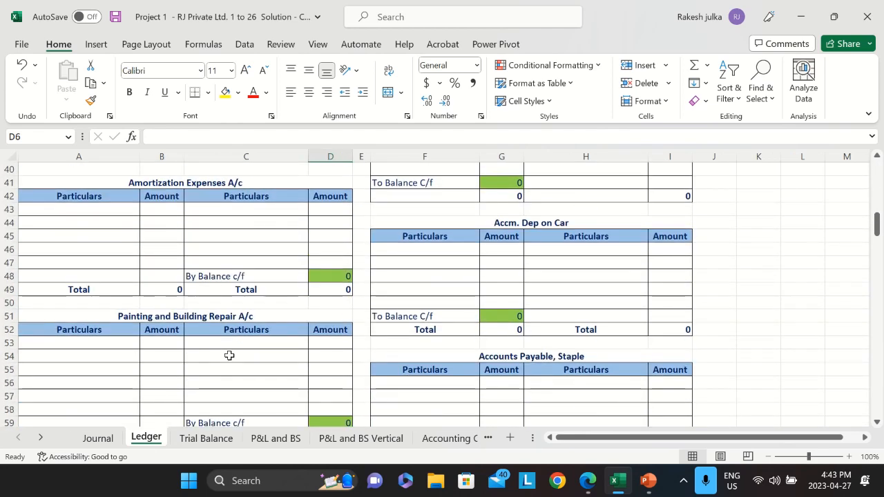
pyautogui.scroll(3, 228, 355)
pyautogui.click(201, 439)
pyautogui.scroll(6, 237, 268)
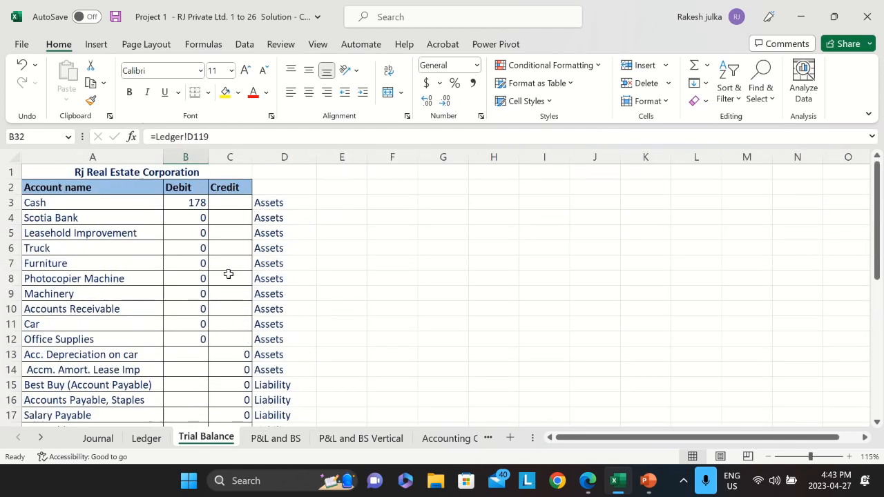
pyautogui.scroll(-3, 227, 274)
pyautogui.scroll(9, 236, 220)
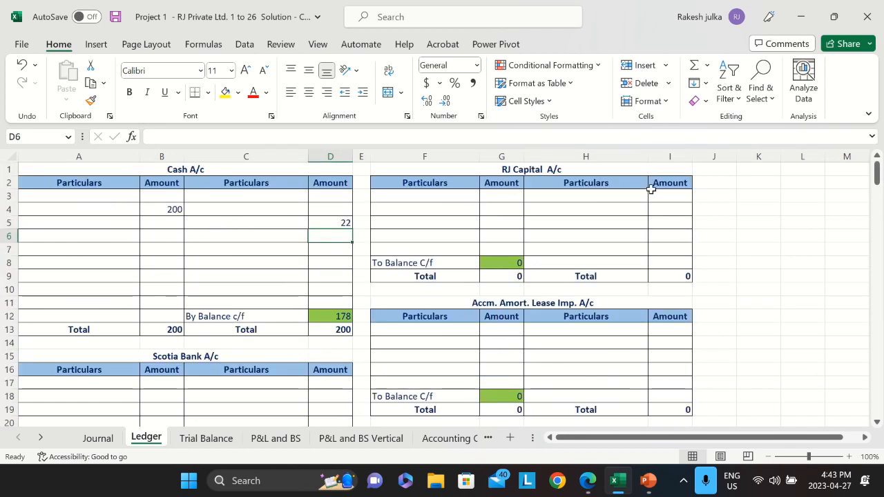
pyautogui.click(206, 437)
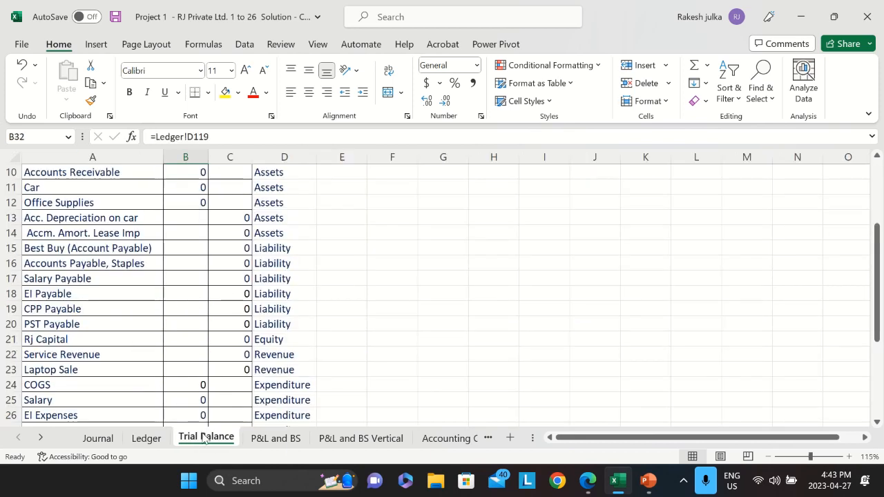
pyautogui.click(290, 438)
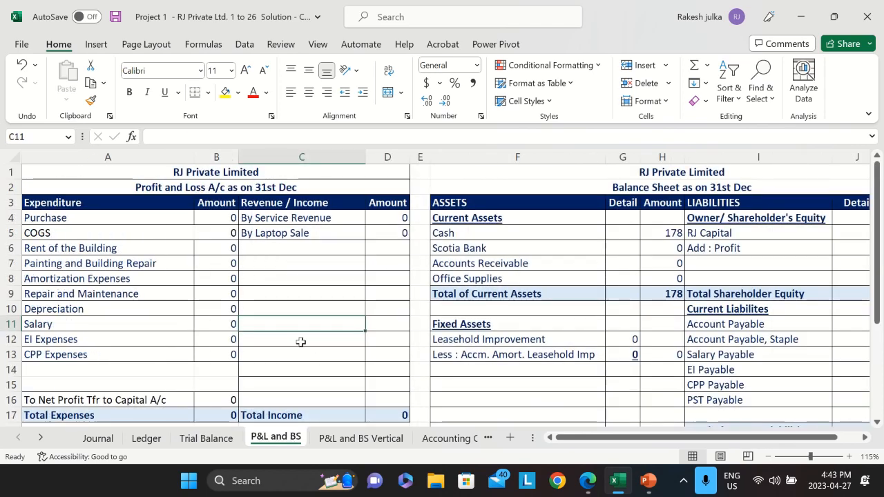
pyautogui.click(204, 441)
pyautogui.scroll(3, 171, 294)
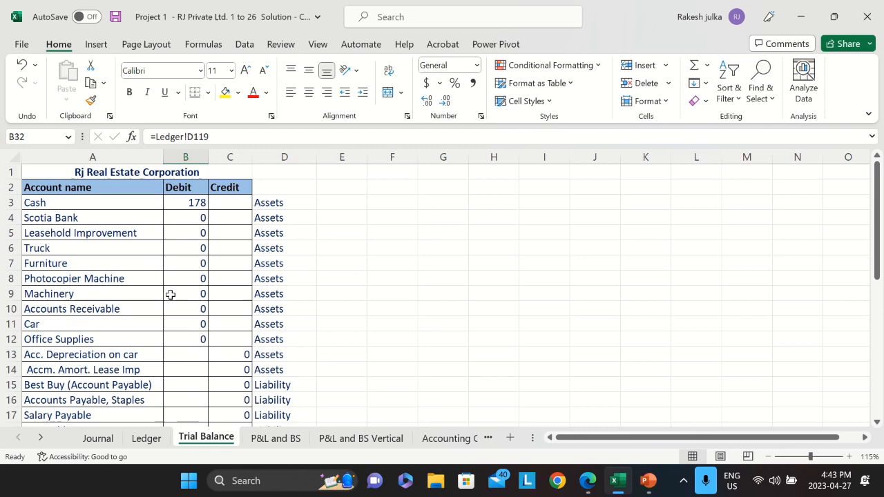
pyautogui.click(189, 200)
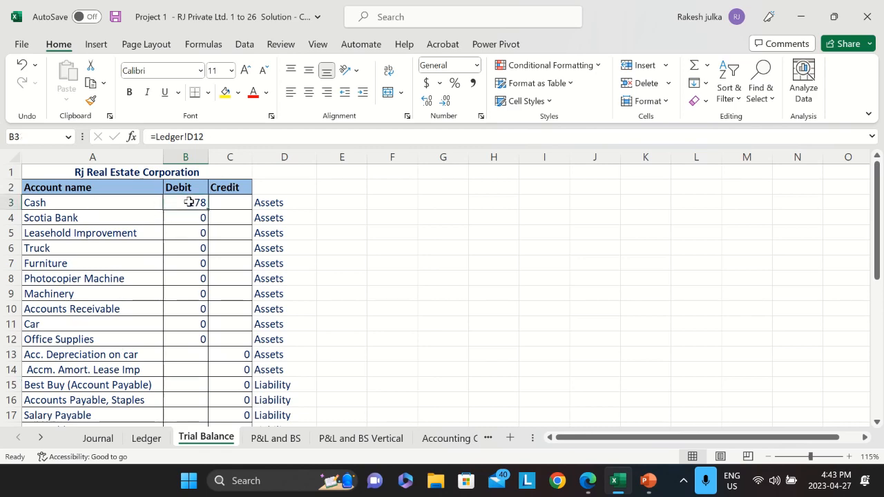
# Link the balance sheet's Cash amount in H5 of the P&L and BS sheet to the Trial Balance with ='Trial Balance'!B3.
pyautogui.click(276, 440)
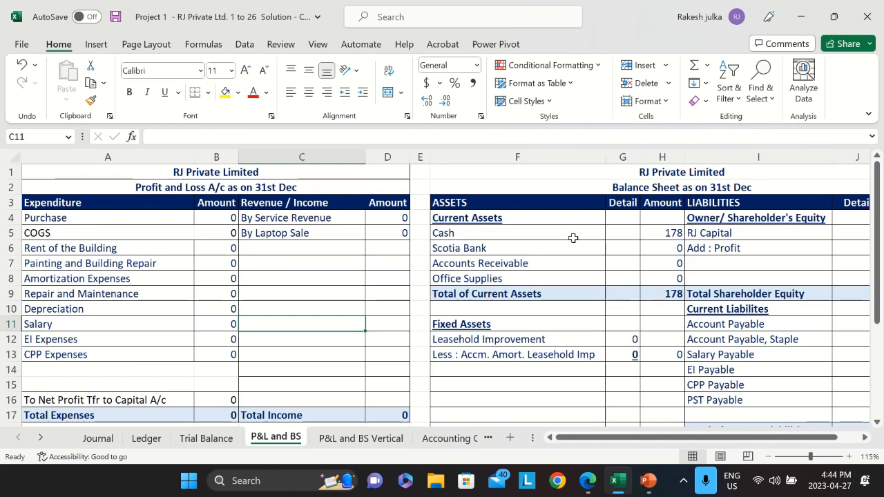
pyautogui.click(485, 234)
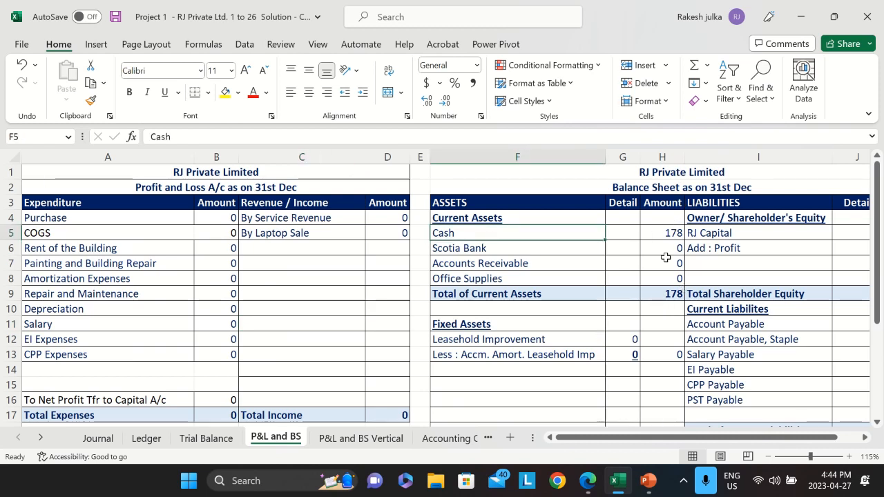
pyautogui.click(660, 233)
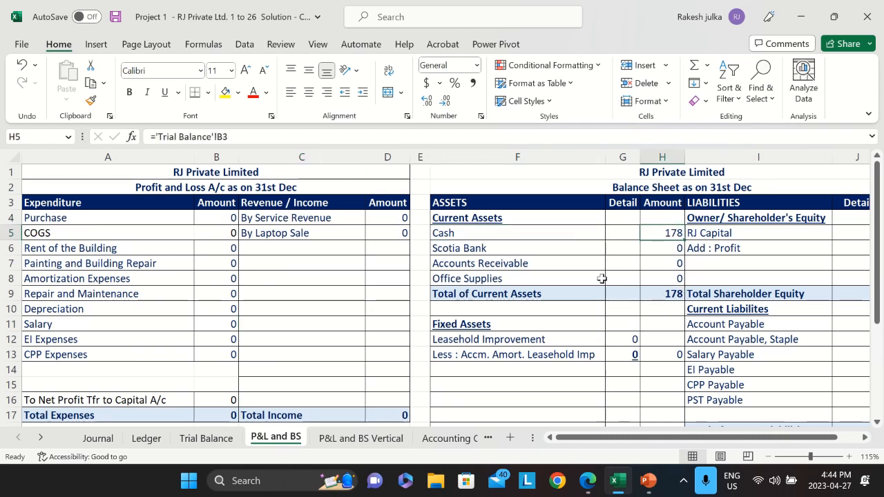
pyautogui.write('=')
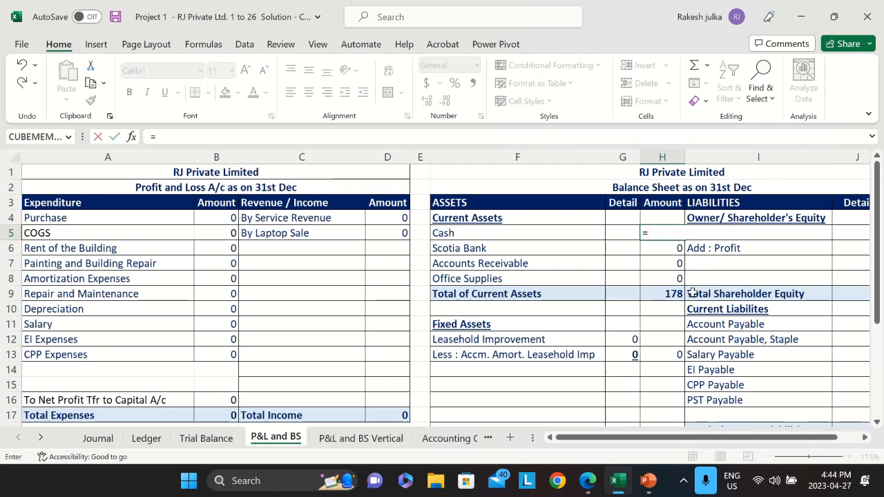
pyautogui.click(201, 445)
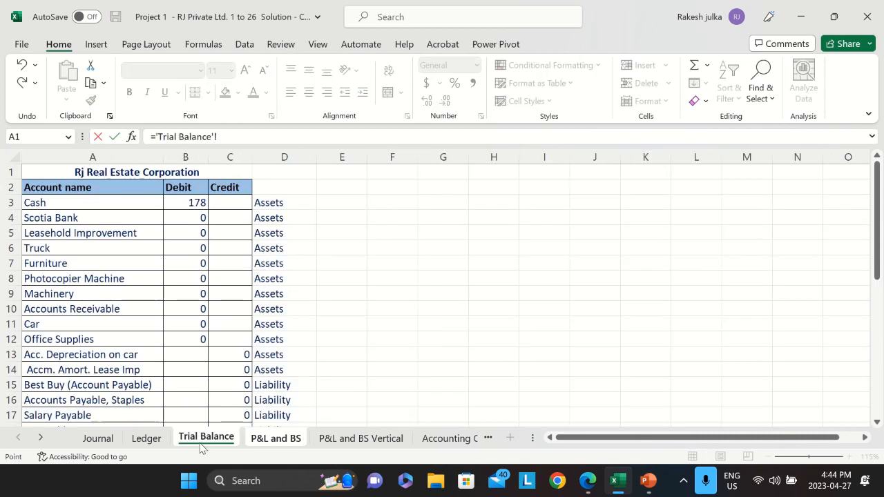
pyautogui.click(197, 201)
pyautogui.press('Return')
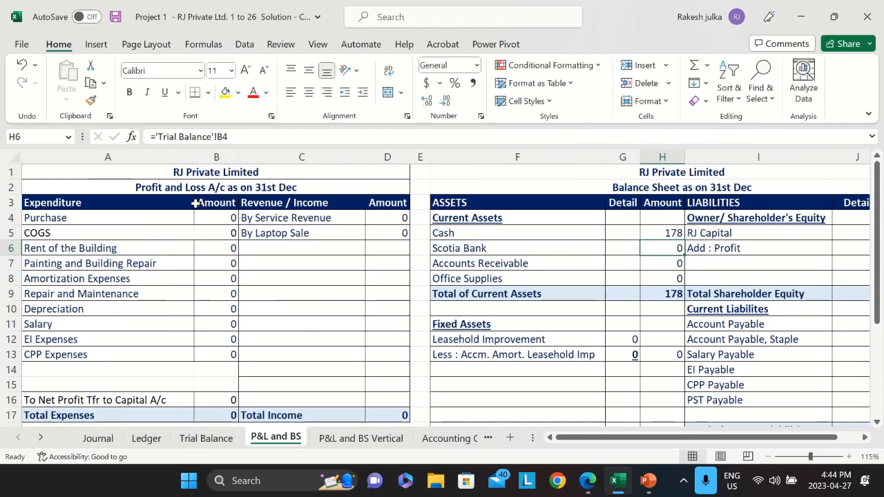
# Trace the flow from Journal through Ledger and Trial Balance to P&L and BS, examining the Painting and Building Repair and Accounts Receivable formulas.
pyautogui.click(146, 438)
pyautogui.click(100, 439)
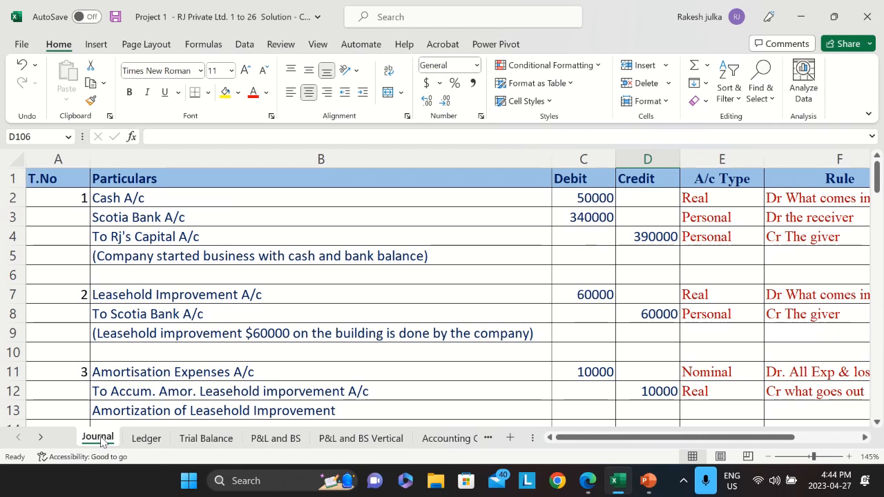
pyautogui.click(147, 438)
pyautogui.click(159, 220)
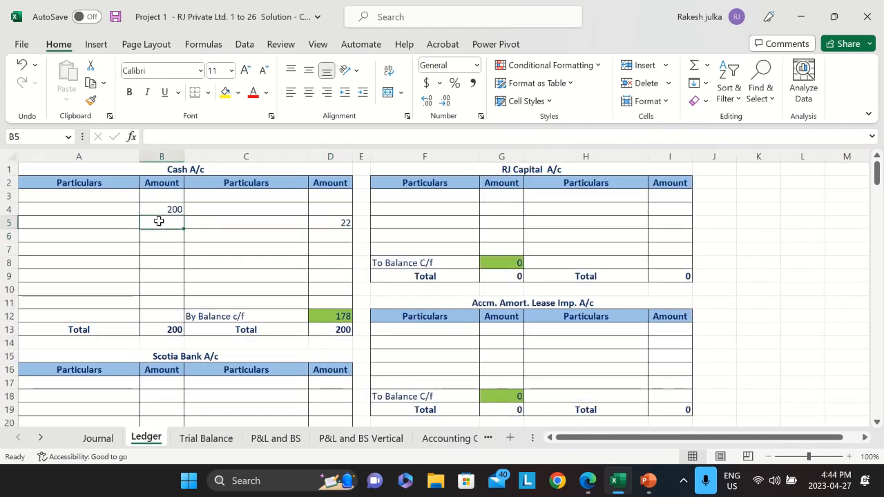
pyautogui.click(216, 439)
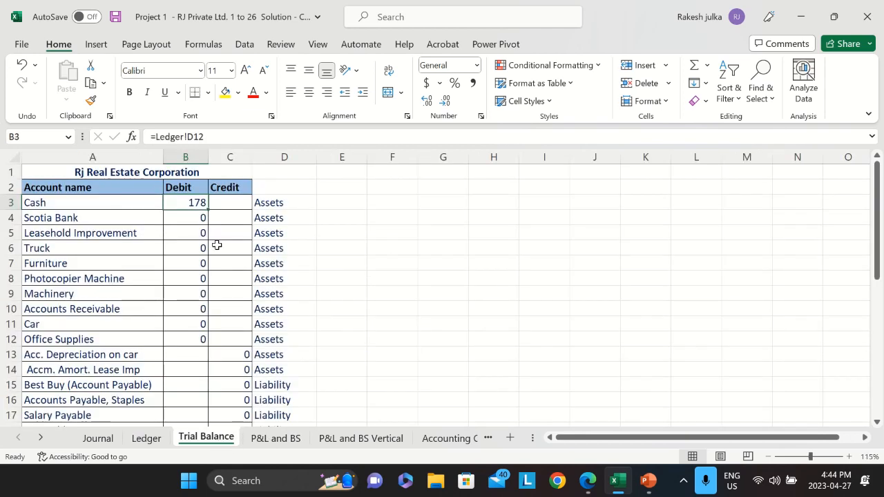
pyautogui.click(271, 439)
pyautogui.click(223, 263)
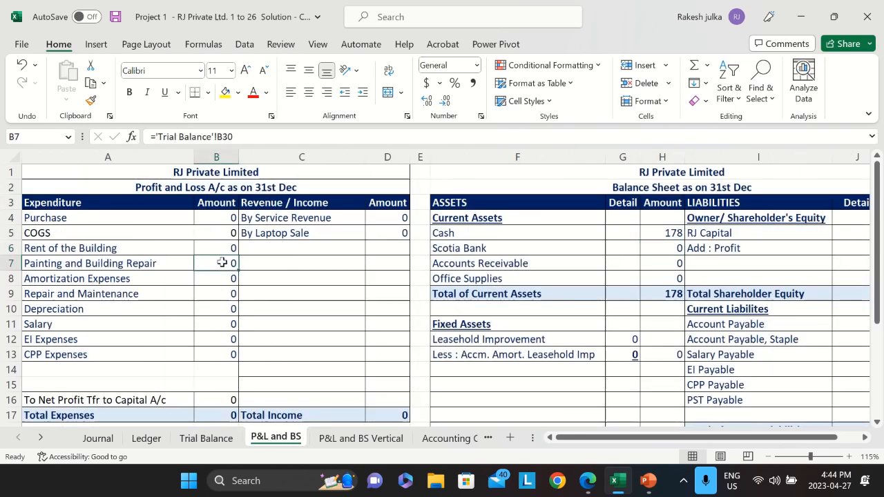
pyautogui.click(668, 258)
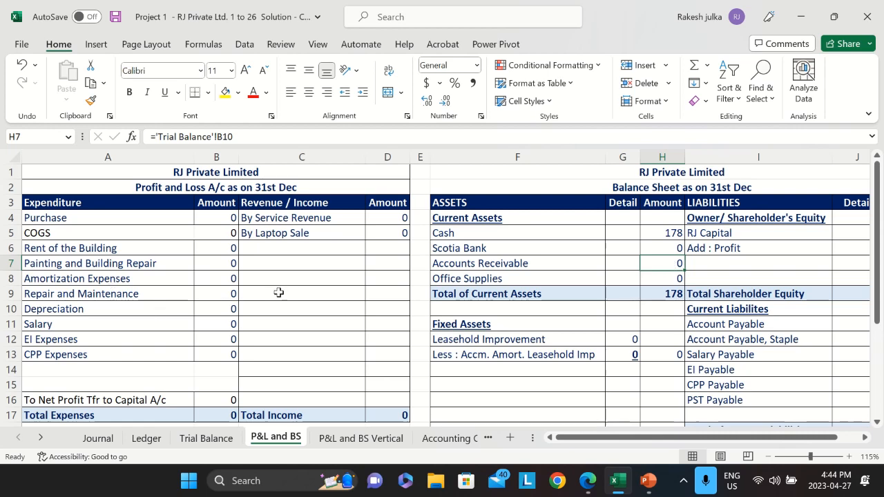
pyautogui.scroll(-3, 280, 291)
pyautogui.scroll(3, 278, 293)
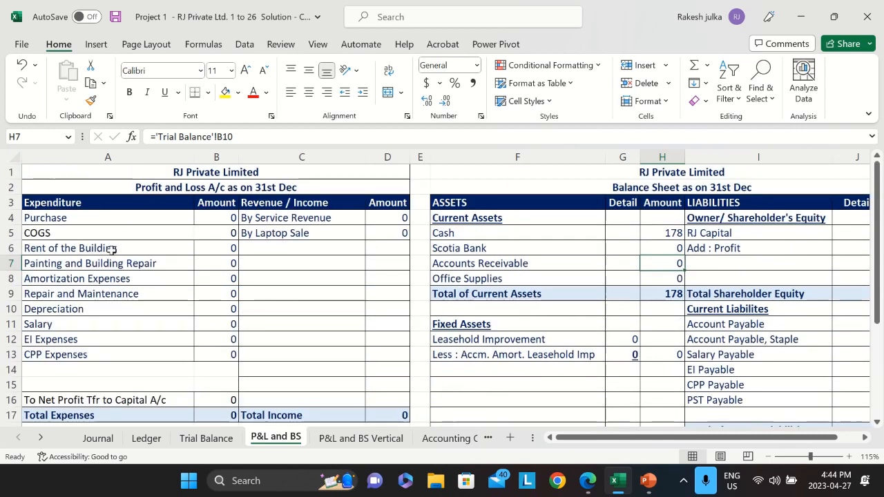
# Review the expenditure, income, asset and liability sections of the P&L and BS sheet, down to the long-term liabilities.
pyautogui.moveTo(55, 218); pyautogui.dragTo(121, 370)
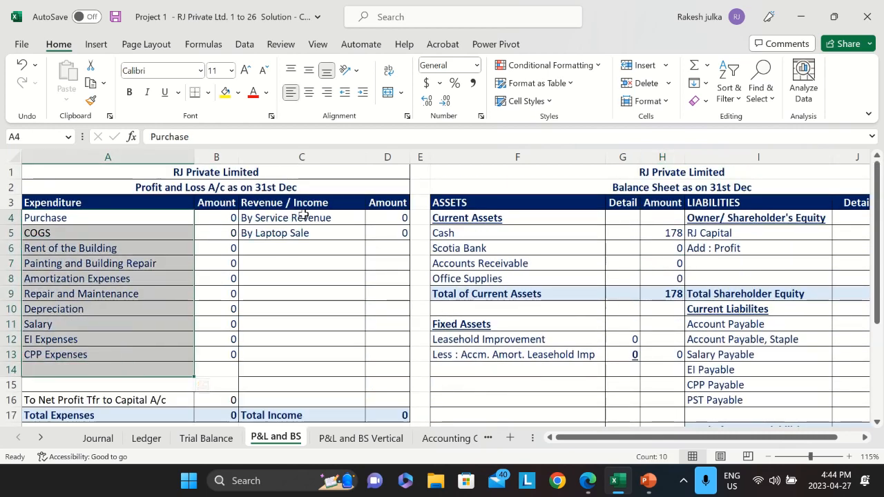
pyautogui.moveTo(303, 218); pyautogui.dragTo(310, 357)
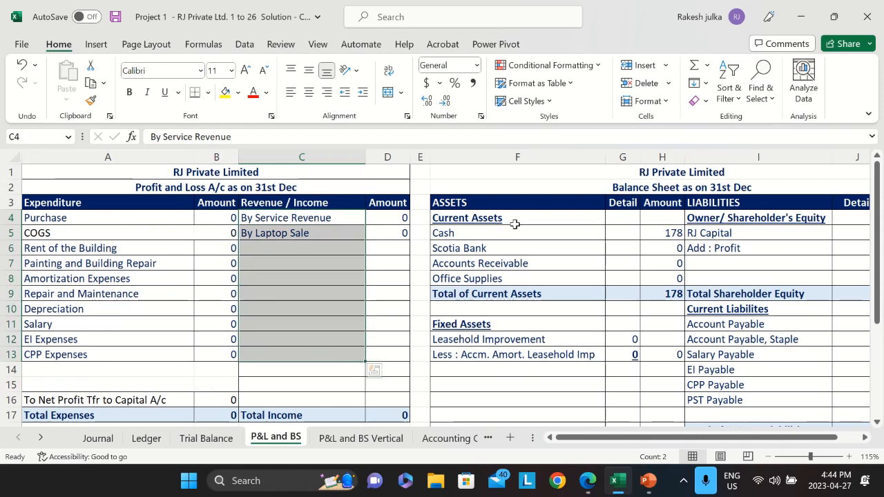
pyautogui.moveTo(513, 223); pyautogui.dragTo(568, 340)
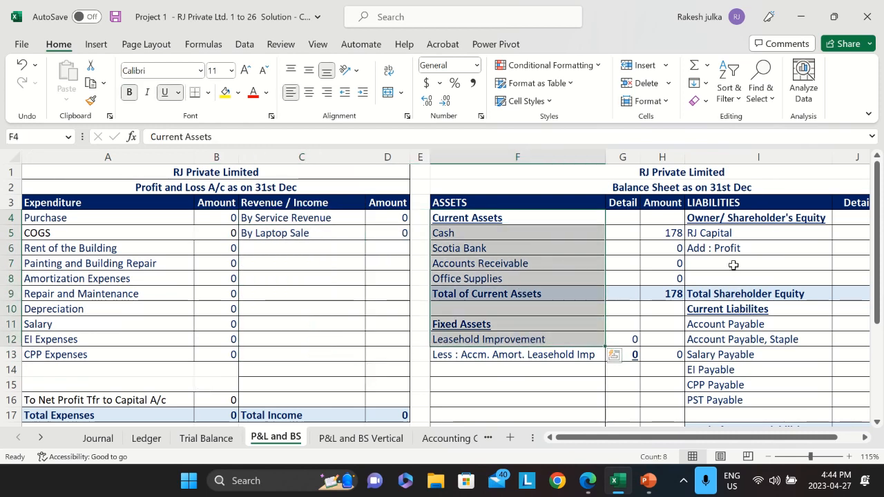
pyautogui.click(740, 324)
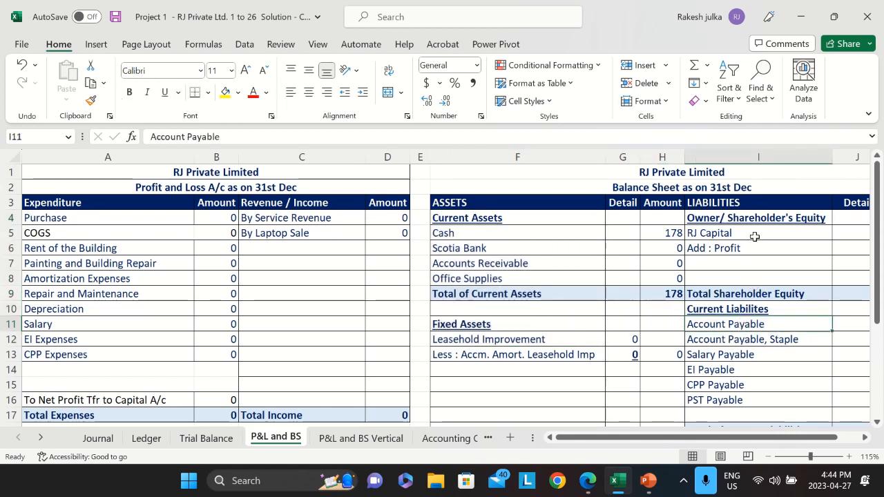
pyautogui.moveTo(754, 237); pyautogui.dragTo(755, 263)
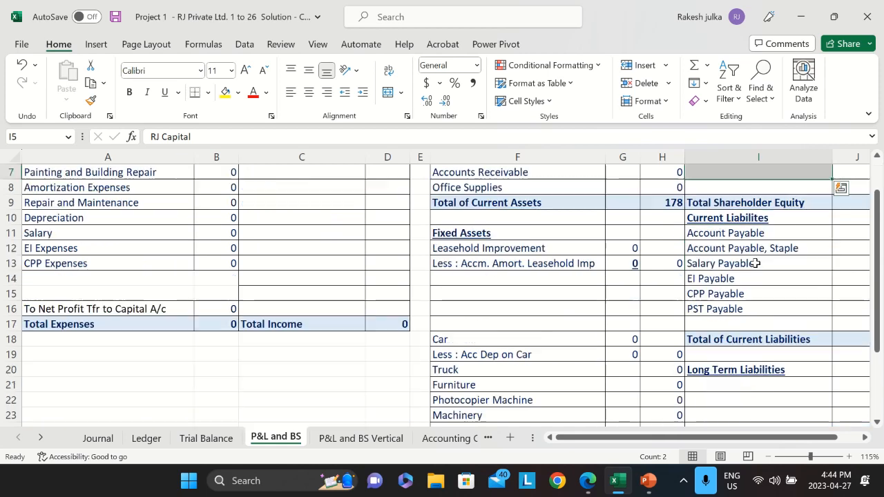
pyautogui.scroll(-2, 285, 295)
pyautogui.scroll(-1, 284, 295)
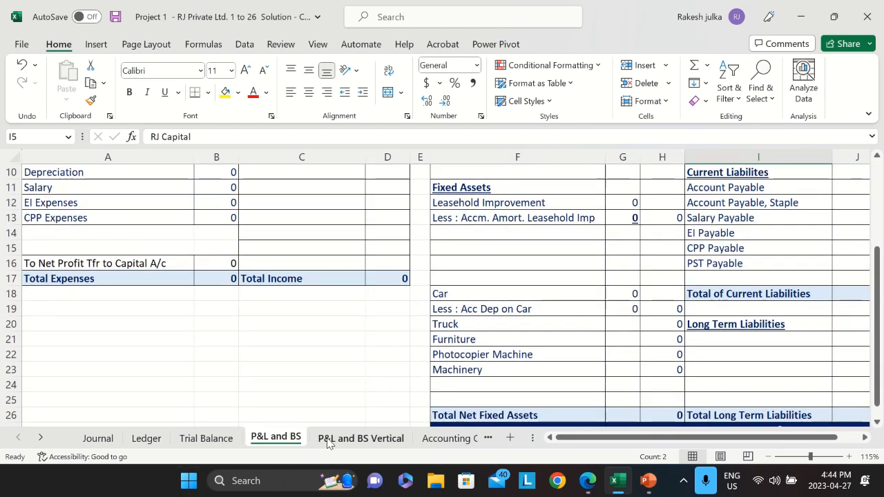
# Clear the sample amounts in B4 and D5 of the Ledger's Cash A/c.
pyautogui.click(207, 439)
pyautogui.click(146, 438)
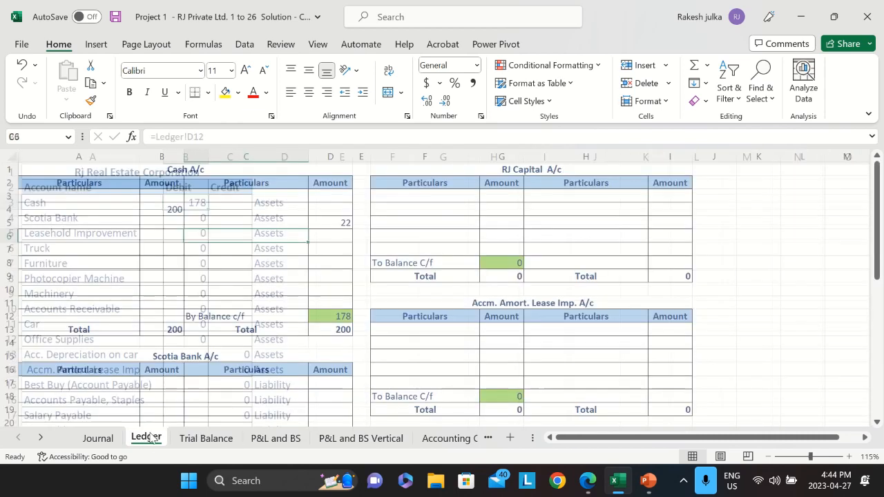
pyautogui.click(168, 209)
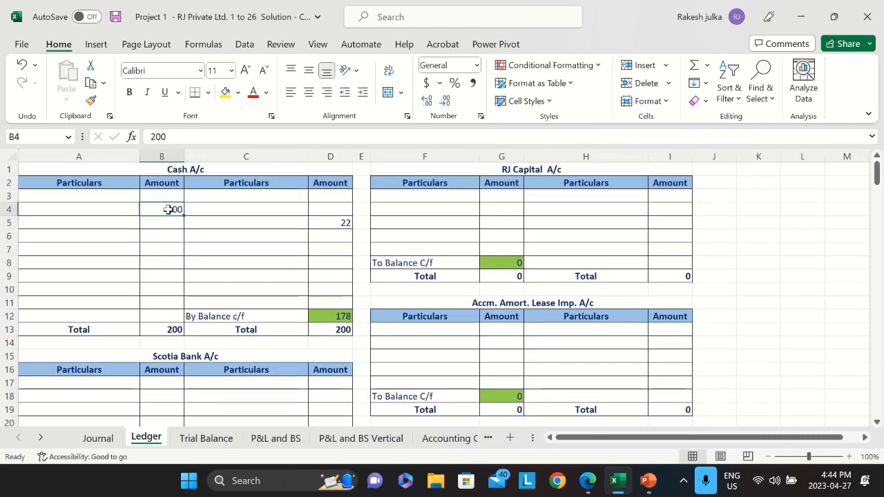
pyautogui.press('Delete')
pyautogui.click(340, 223)
pyautogui.press('Delete')
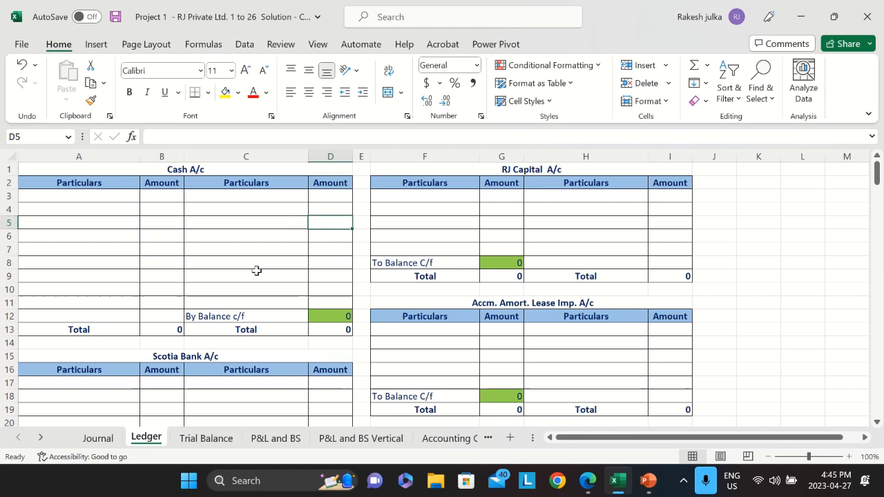
# Glance at the Journal, then examine the Ledger's Cash A/c, its debit and credit amount cells and the By Balance c/f formula.
pyautogui.click(103, 439)
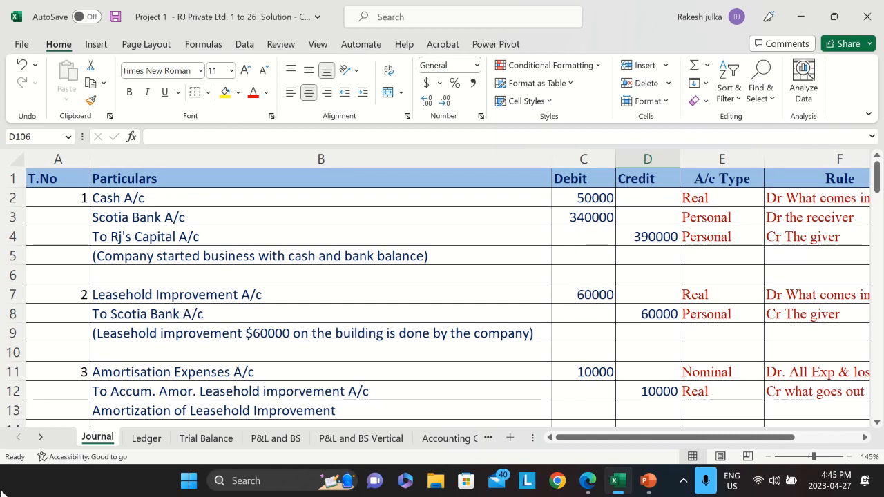
pyautogui.click(147, 437)
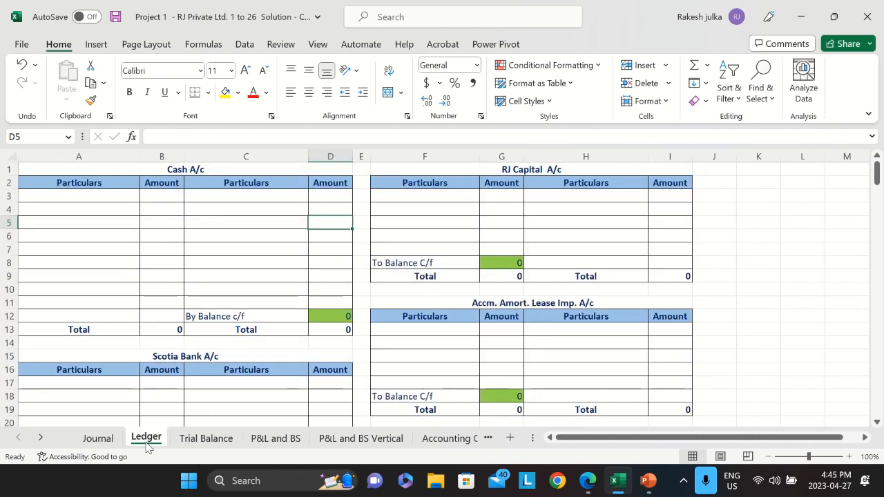
pyautogui.click(189, 169)
pyautogui.click(179, 366)
pyautogui.scroll(-4, 194, 339)
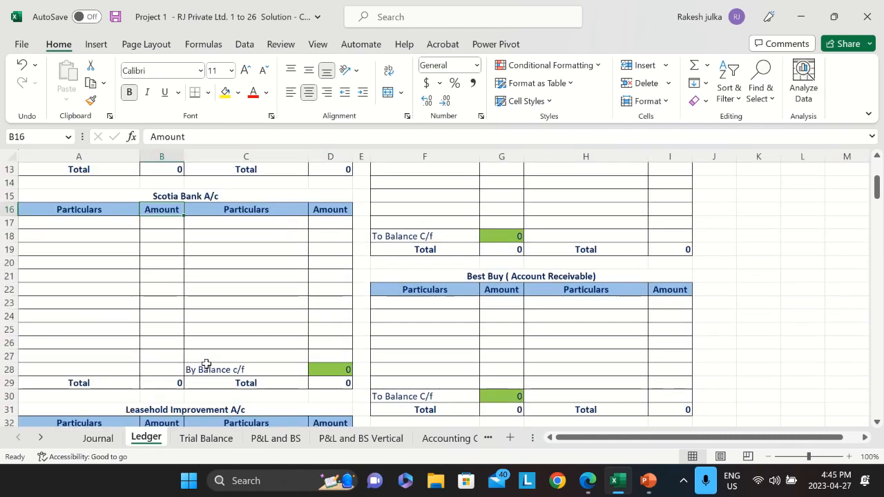
pyautogui.scroll(2, 229, 302)
pyautogui.click(326, 238)
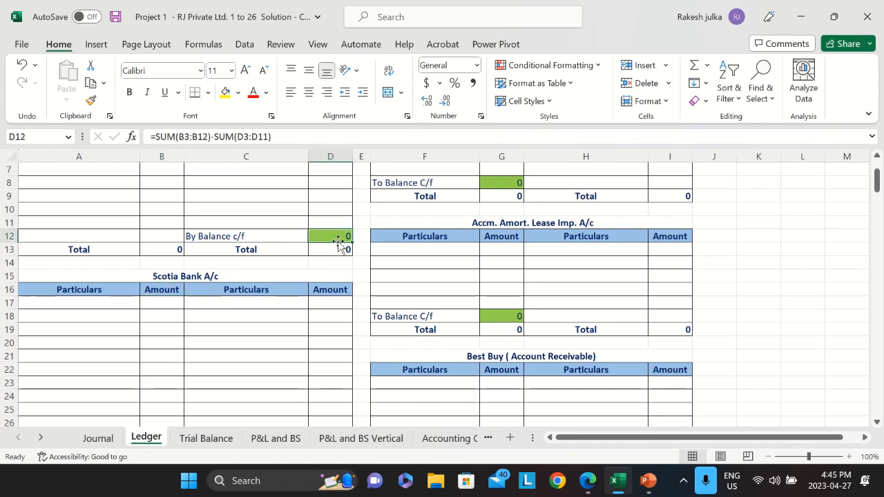
pyautogui.click(235, 237)
pyautogui.click(315, 236)
pyautogui.scroll(2, 79, 314)
pyautogui.moveTo(140, 196); pyautogui.dragTo(164, 304)
pyautogui.click(328, 209)
pyautogui.moveTo(331, 236); pyautogui.dragTo(330, 265)
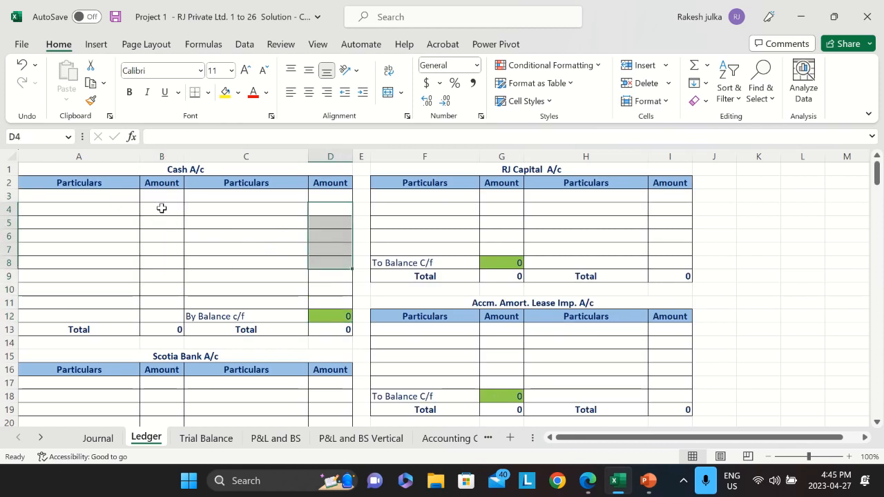
pyautogui.click(161, 199)
pyautogui.click(287, 302)
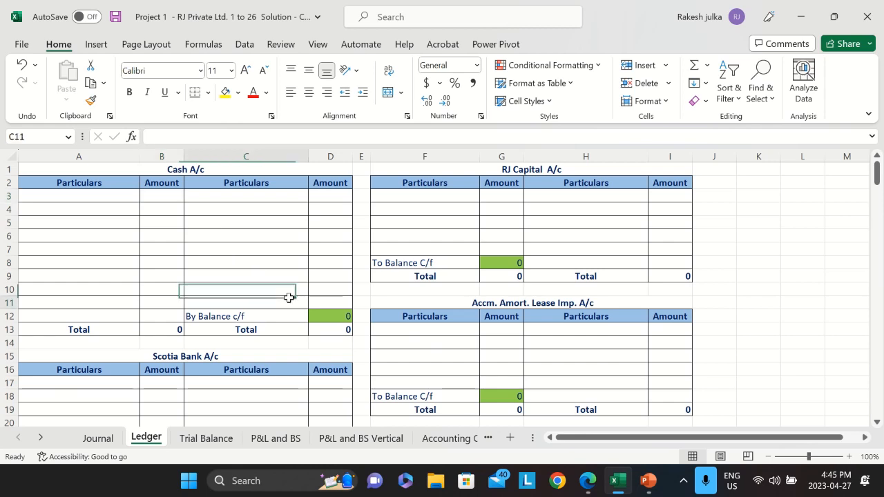
pyautogui.click(216, 216)
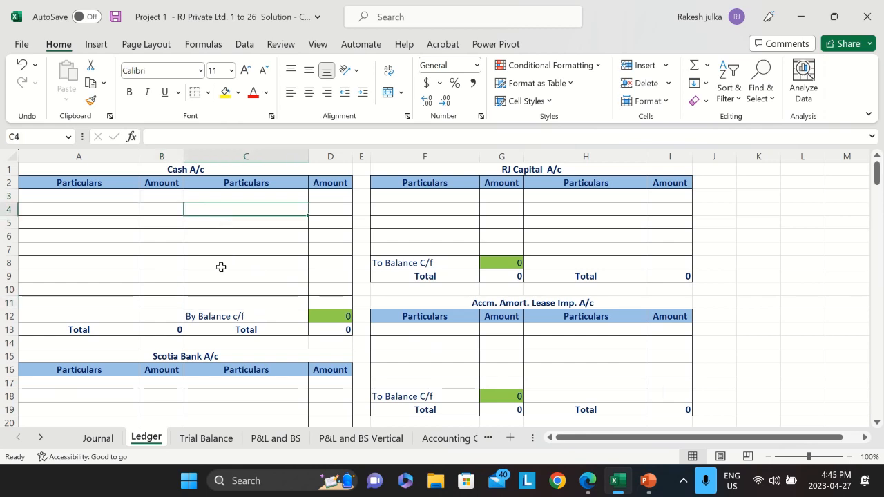
# Look through the Ledger accounts from Scotia Bank A/c down to COGS A/c and return to the start of the sheet.
pyautogui.scroll(-2, 207, 290)
pyautogui.click(198, 315)
pyautogui.scroll(-5, 198, 314)
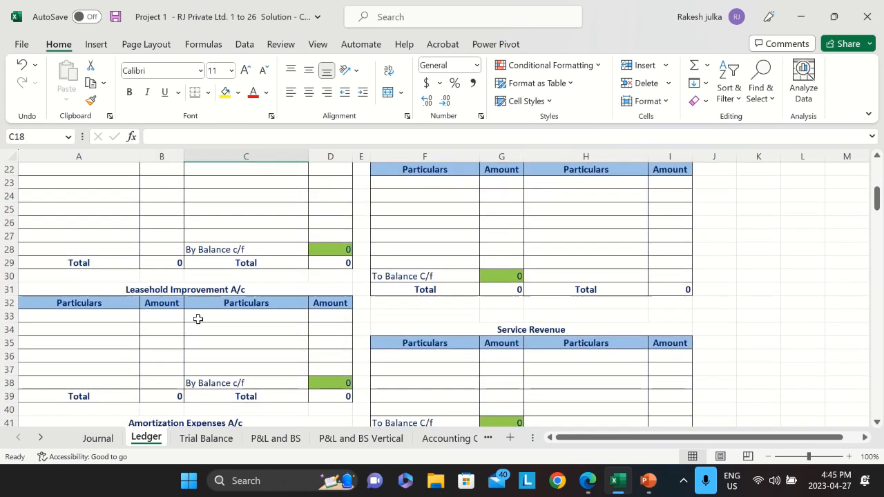
pyautogui.click(190, 319)
pyautogui.scroll(-4, 189, 320)
pyautogui.click(190, 320)
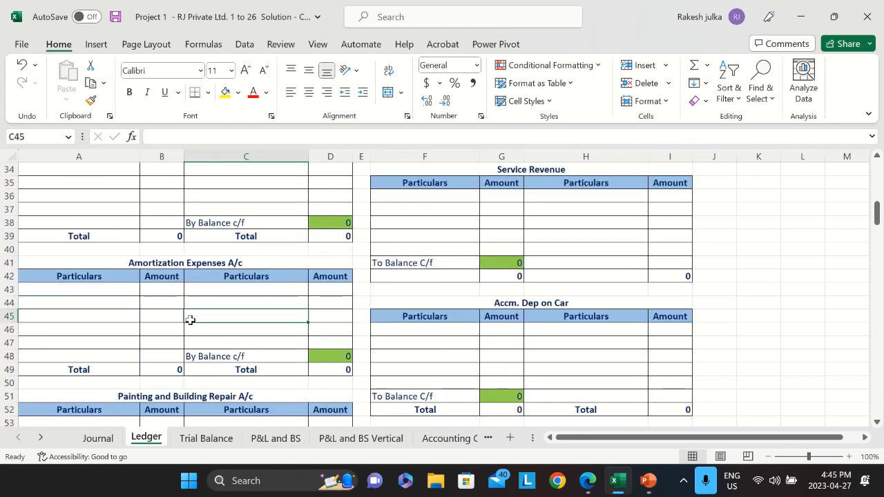
pyautogui.scroll(-3, 189, 319)
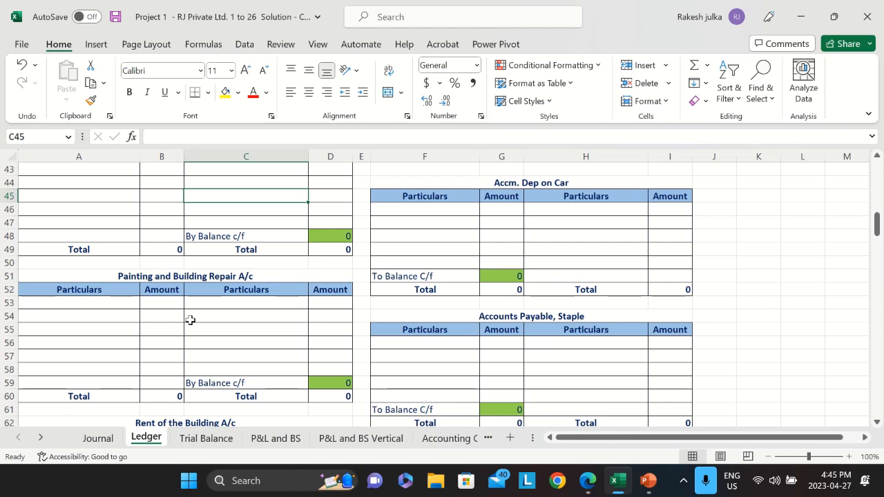
pyautogui.scroll(-8, 190, 319)
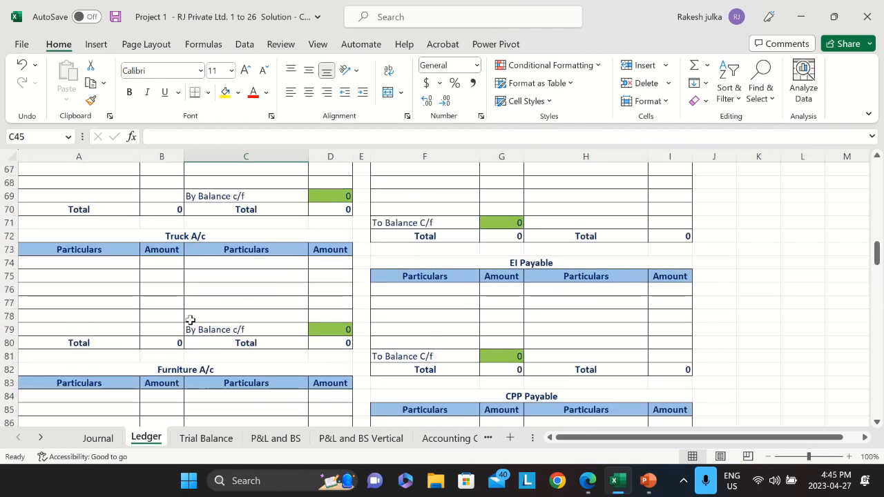
pyautogui.scroll(-20, 190, 320)
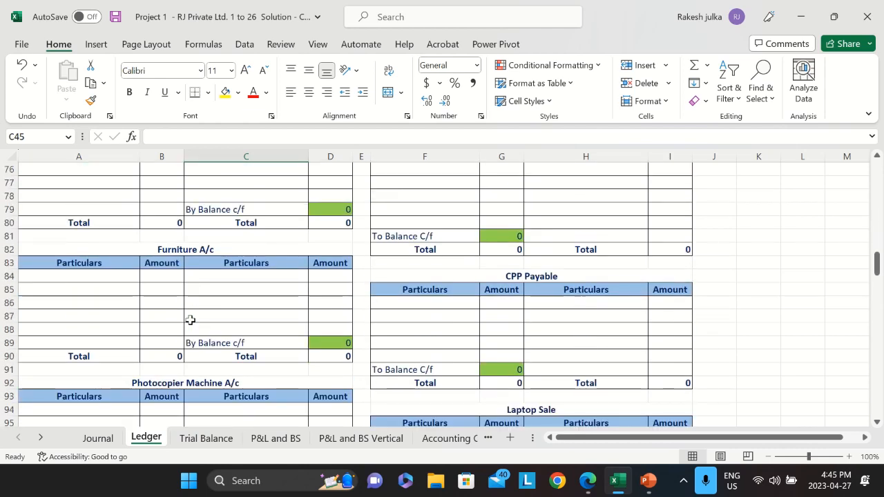
pyautogui.scroll(-19, 190, 320)
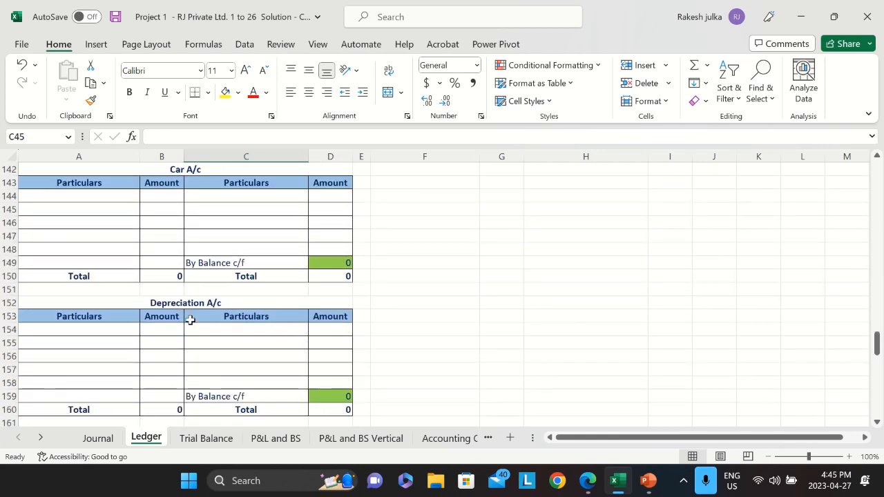
pyautogui.scroll(-3, 189, 320)
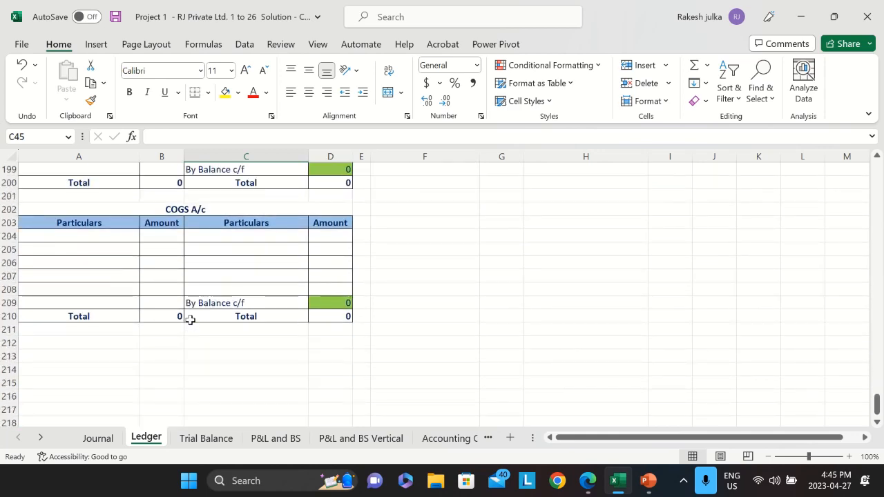
pyautogui.scroll(17, 187, 278)
pyautogui.scroll(20, 185, 279)
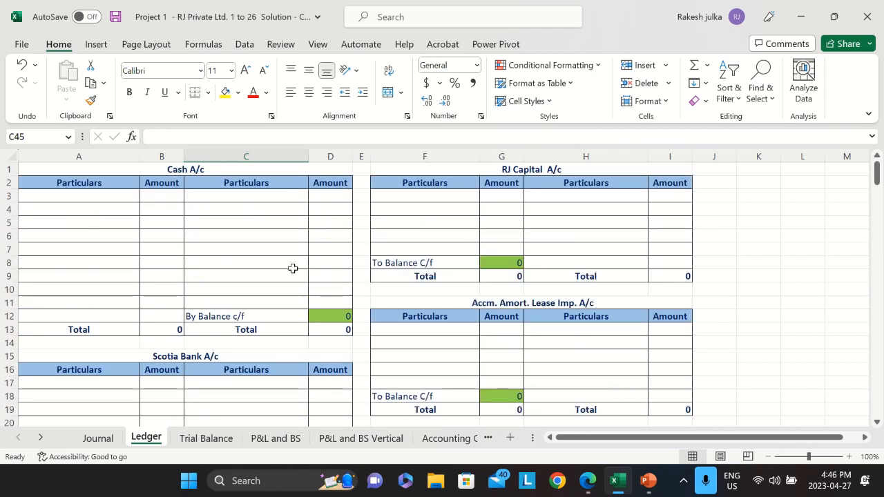
# Compare the Cash A/c layout with the RJ Capital, Accm. Amort. Lease Imp., Best Buy and Service Revenue accounts, ending on the Journal's first entry.
pyautogui.moveTo(260, 173); pyautogui.dragTo(254, 338)
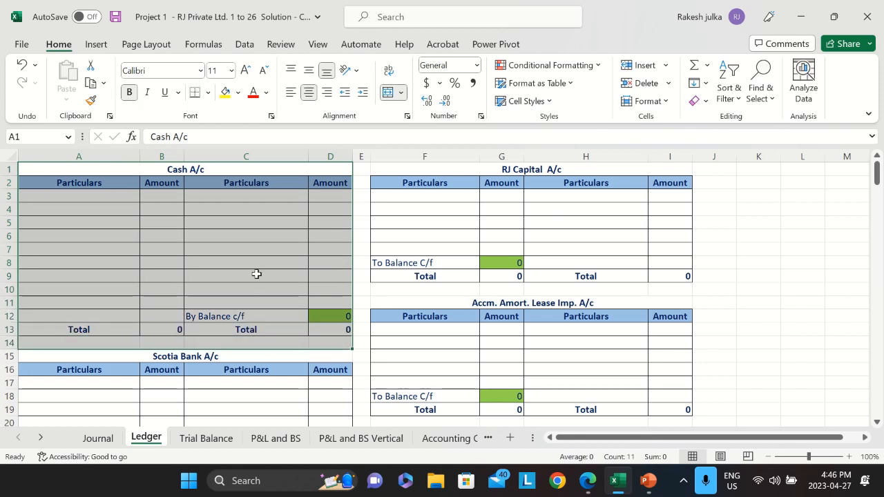
pyautogui.click(462, 227)
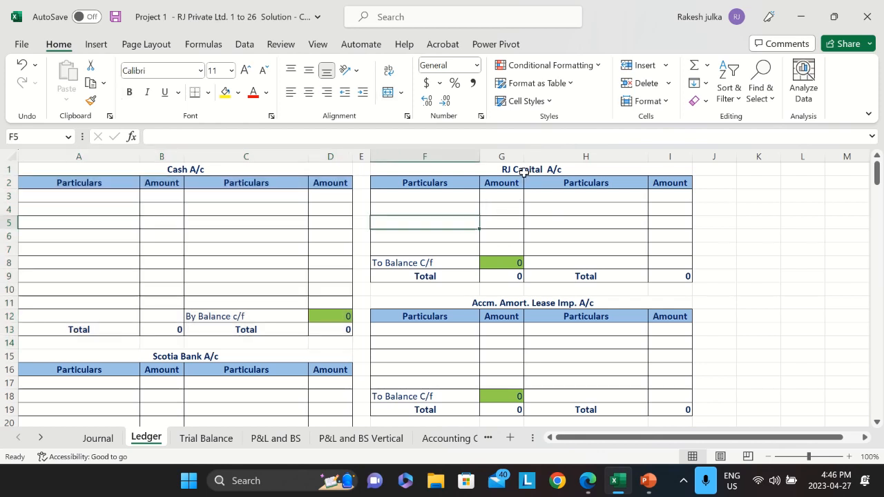
pyautogui.moveTo(523, 172); pyautogui.dragTo(528, 269)
pyautogui.click(617, 197)
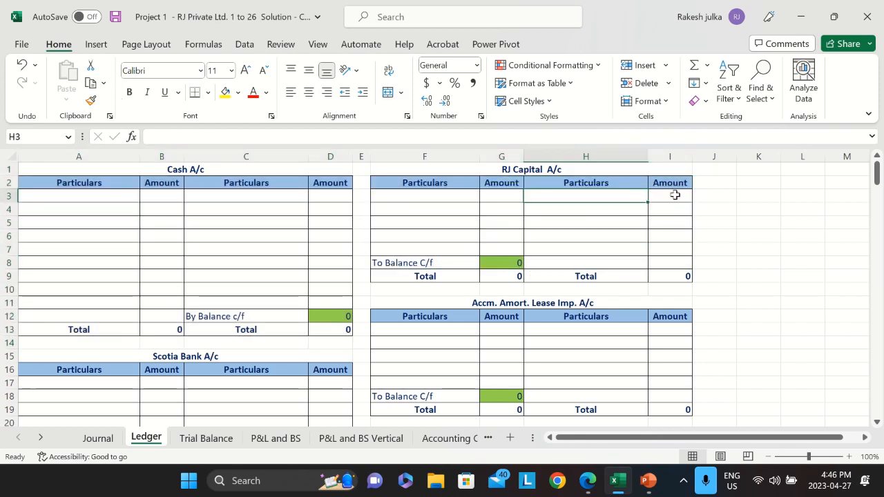
pyautogui.click(495, 261)
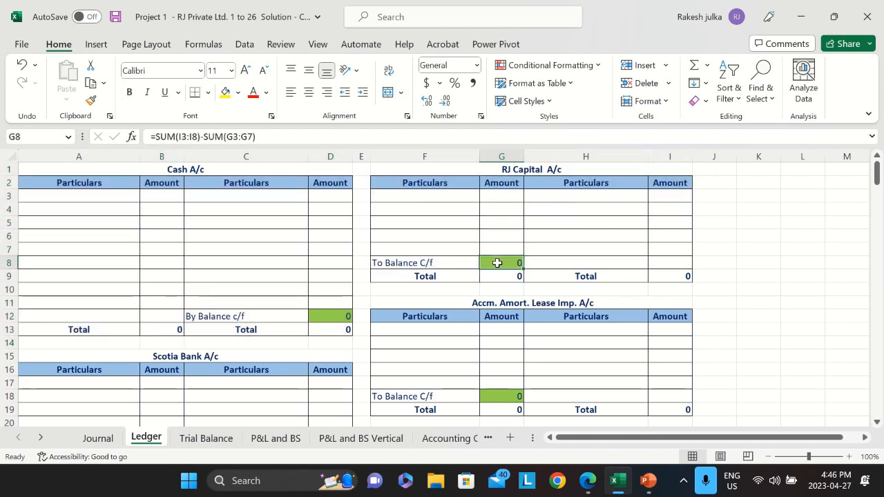
pyautogui.scroll(-2, 533, 266)
pyautogui.click(532, 225)
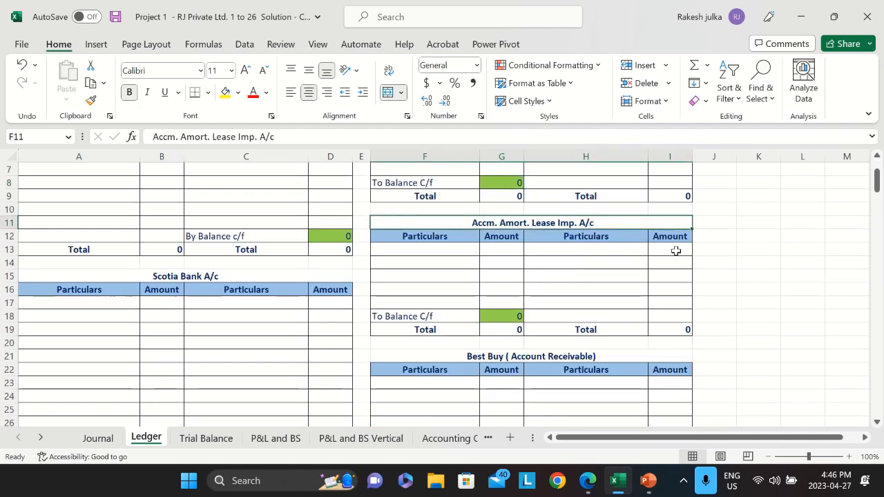
pyautogui.click(529, 302)
pyautogui.scroll(-3, 529, 357)
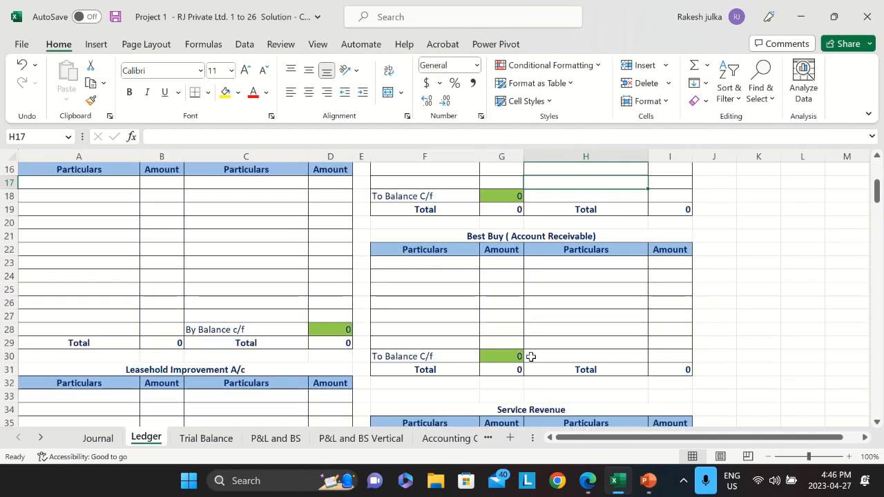
pyautogui.click(672, 241)
pyautogui.click(491, 342)
pyautogui.scroll(-3, 602, 345)
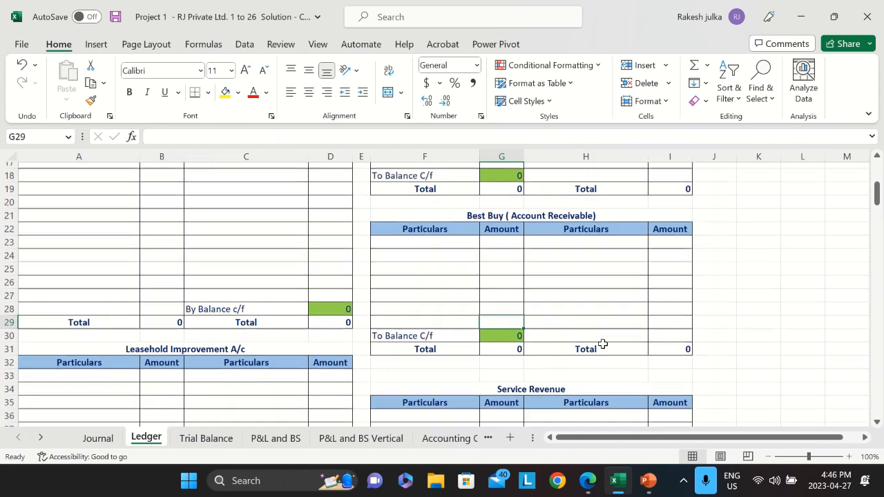
pyautogui.click(584, 291)
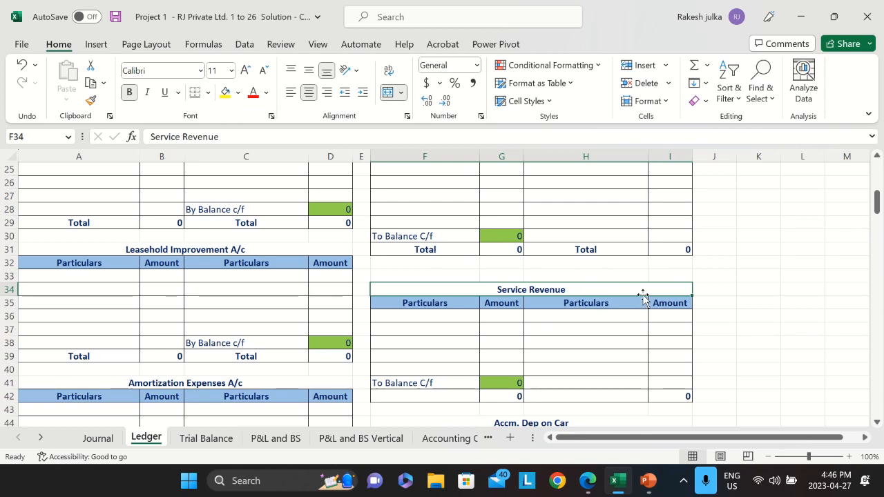
pyautogui.scroll(2, 607, 290)
pyautogui.scroll(3, 607, 290)
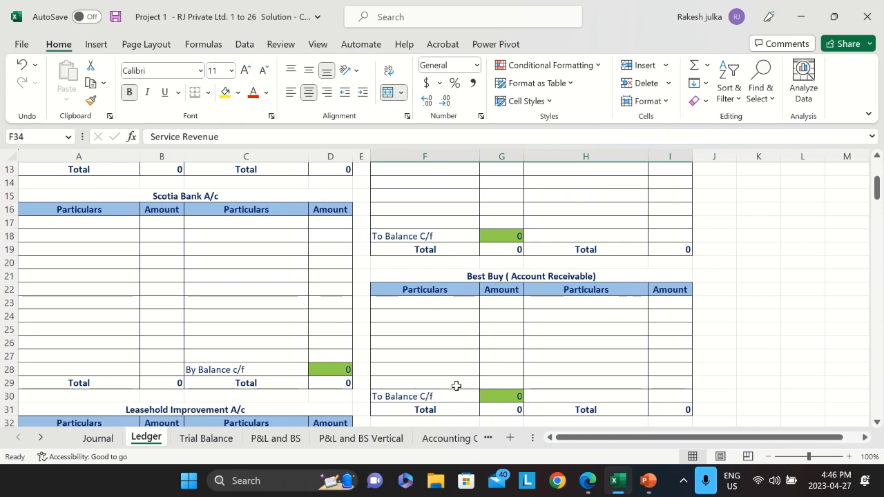
pyautogui.scroll(4, 140, 321)
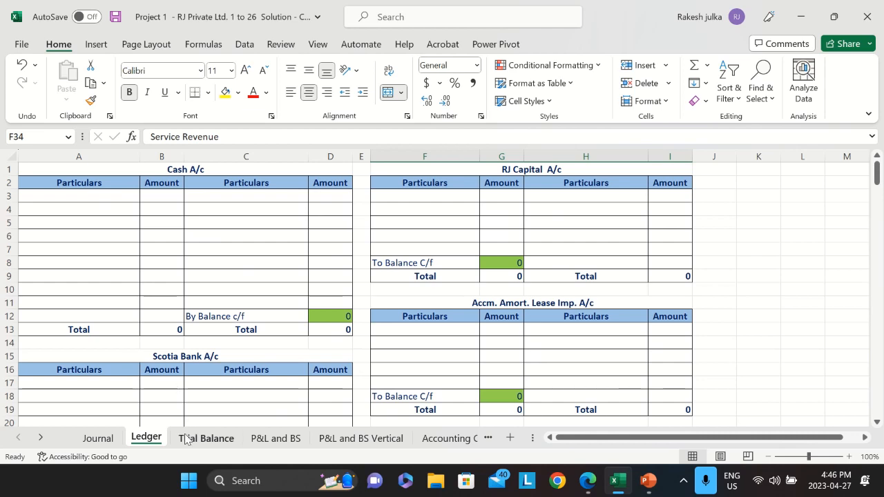
pyautogui.click(98, 439)
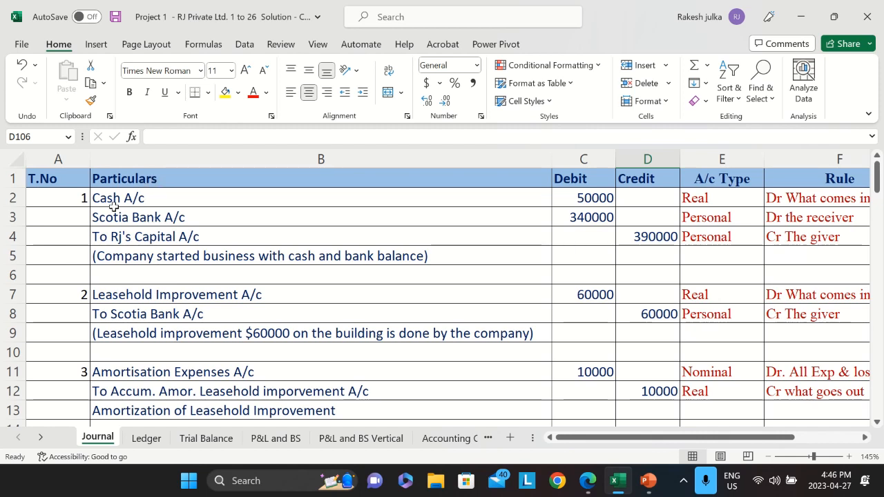
# Post the Journal's Cash A/c debit to the Ledger by linking B3 of the Cash A/c to =Journal!C2.
pyautogui.moveTo(114, 200); pyautogui.dragTo(122, 257)
pyautogui.click(127, 295)
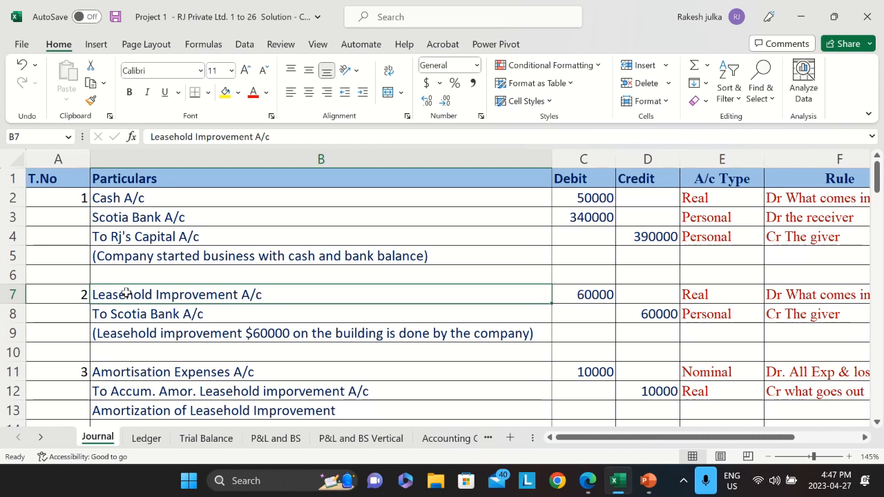
pyautogui.click(130, 204)
pyautogui.click(599, 201)
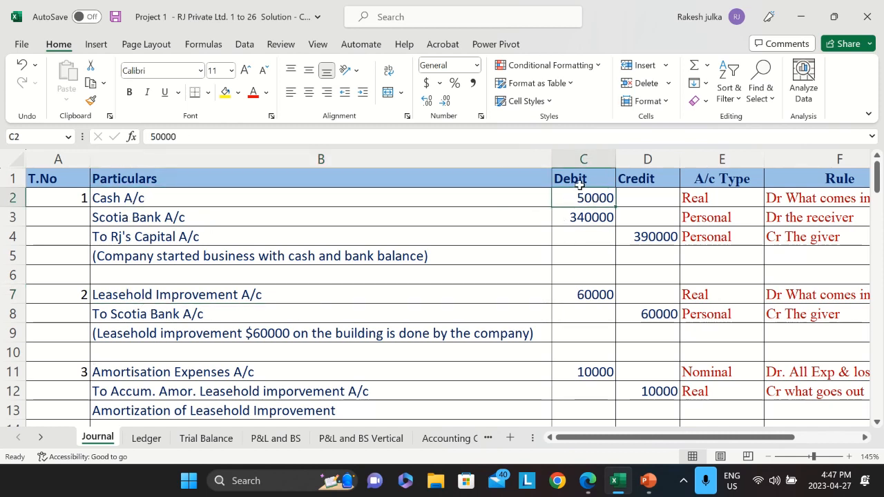
pyautogui.click(110, 198)
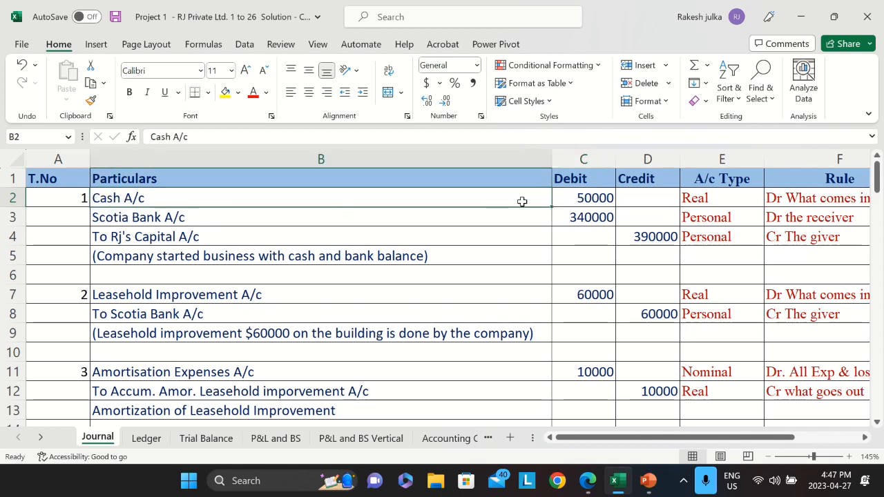
pyautogui.click(603, 201)
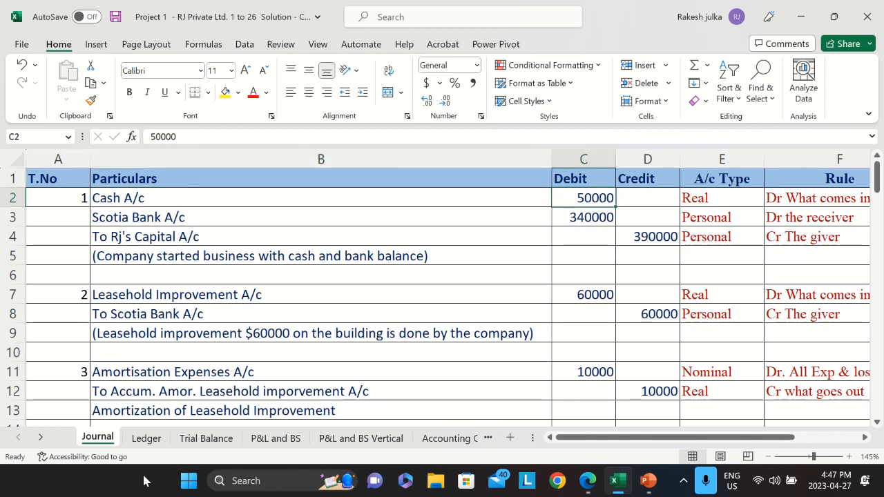
pyautogui.click(144, 440)
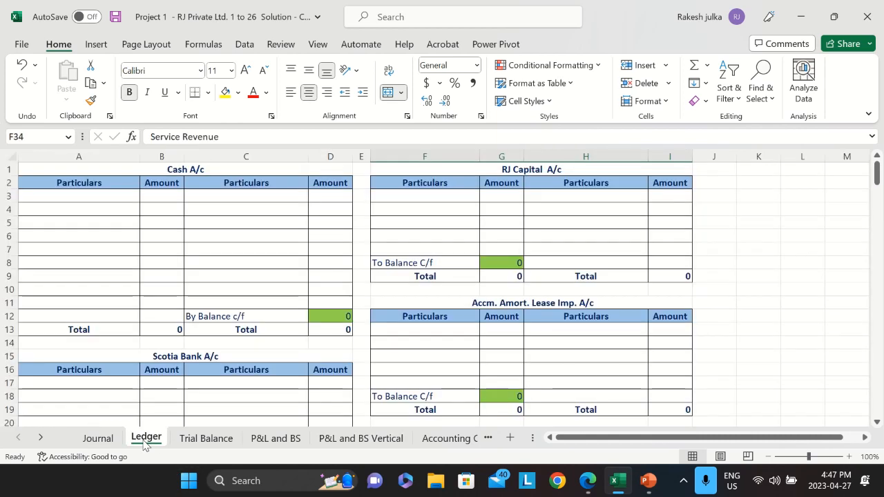
pyautogui.click(165, 200)
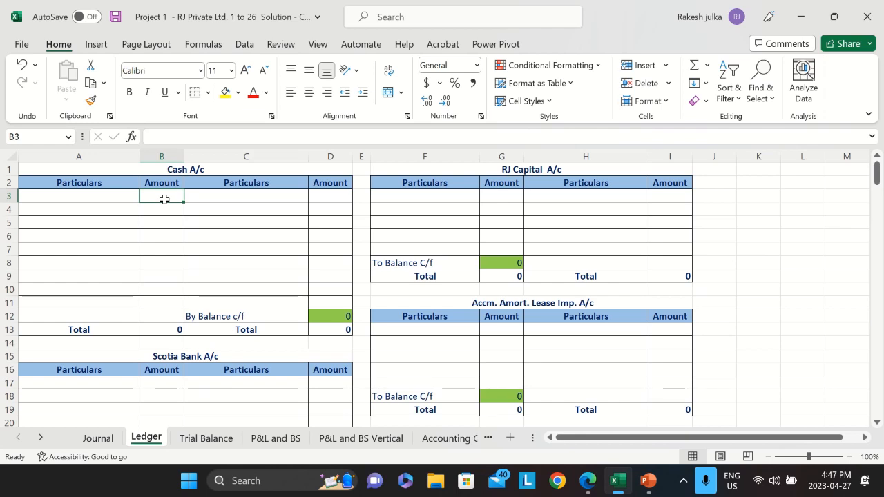
pyautogui.write('=')
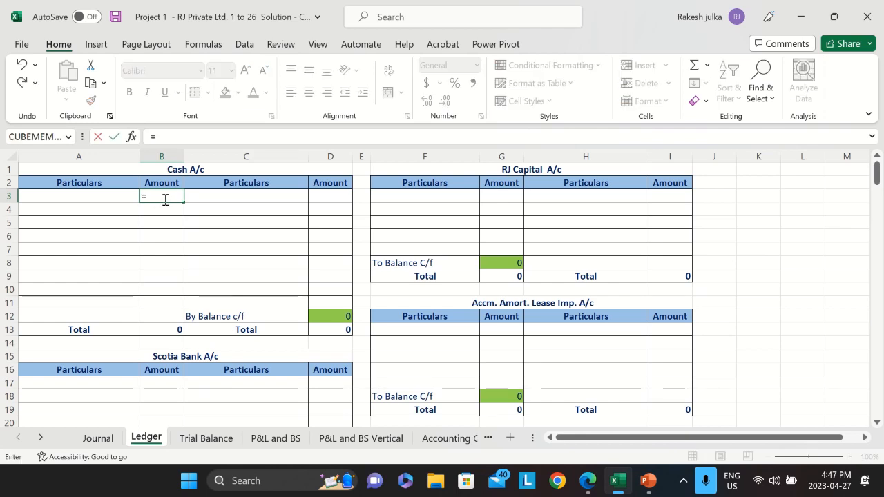
pyautogui.click(97, 438)
pyautogui.click(587, 202)
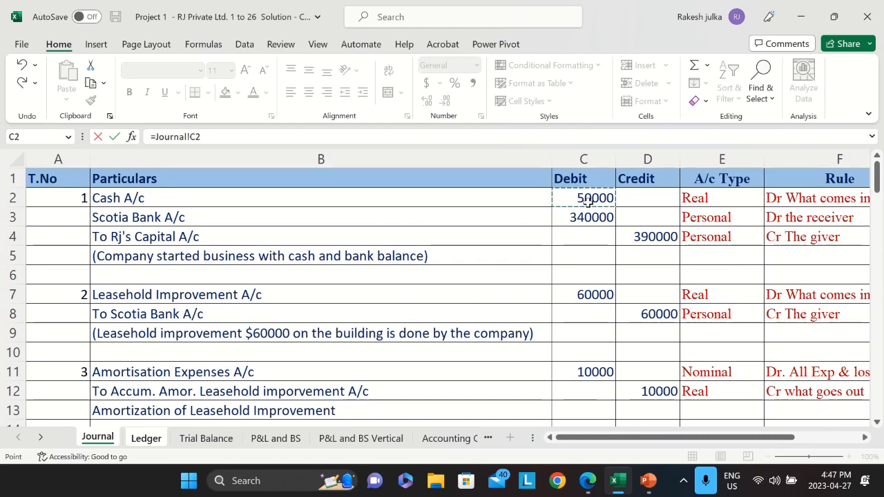
pyautogui.press('Return')
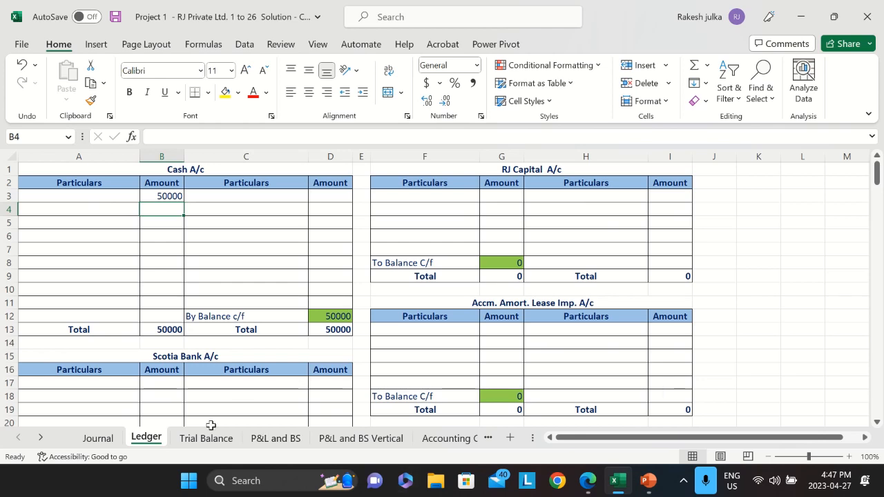
# Post the Journal's Scotia Bank A/c debit to the Ledger by linking B17 of the Scotia Bank A/c to =Journal!C3.
pyautogui.click(103, 439)
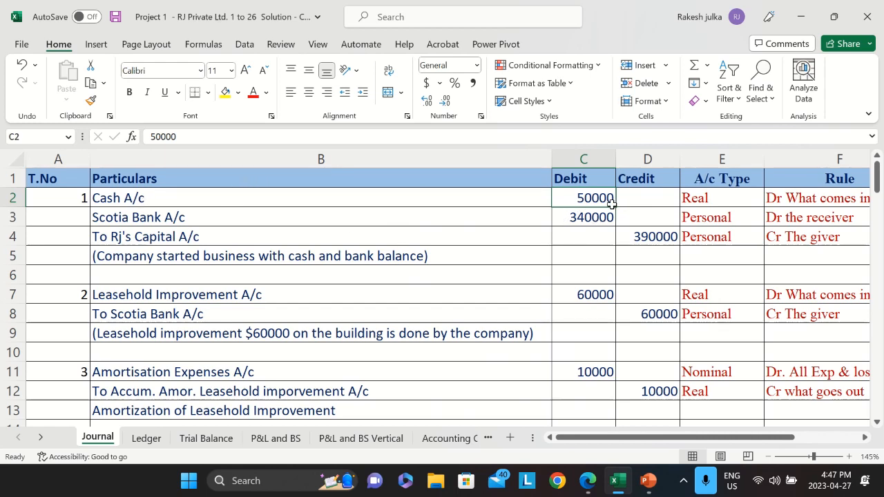
pyautogui.click(147, 439)
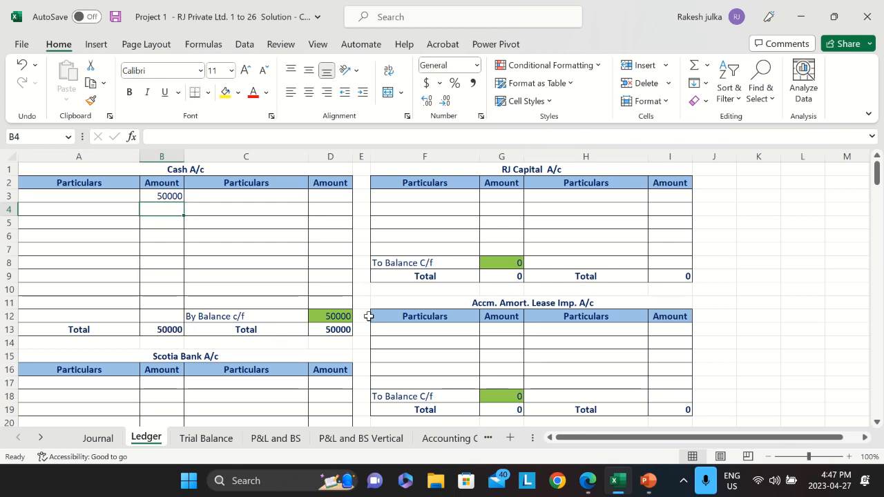
pyautogui.click(100, 438)
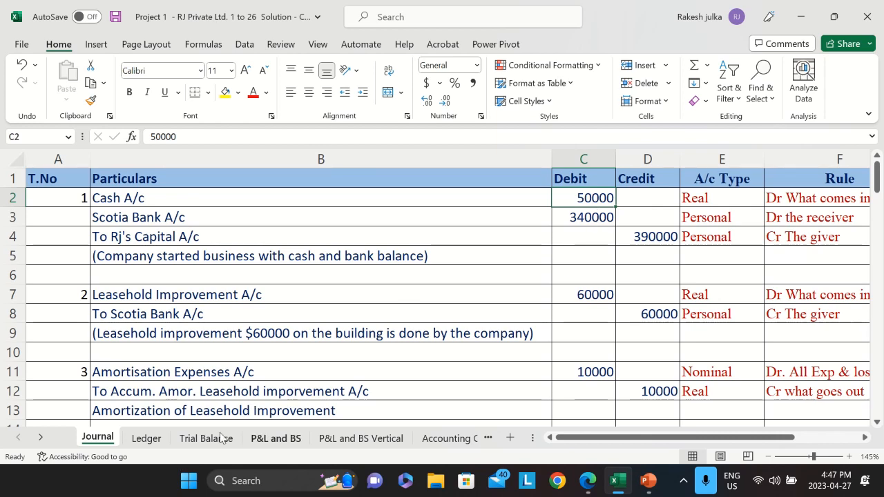
pyautogui.click(143, 439)
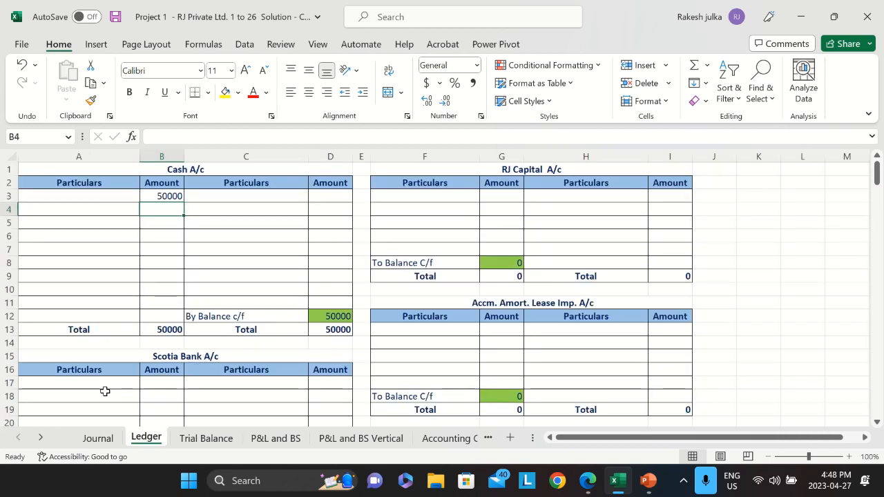
pyautogui.click(162, 387)
pyautogui.write('=')
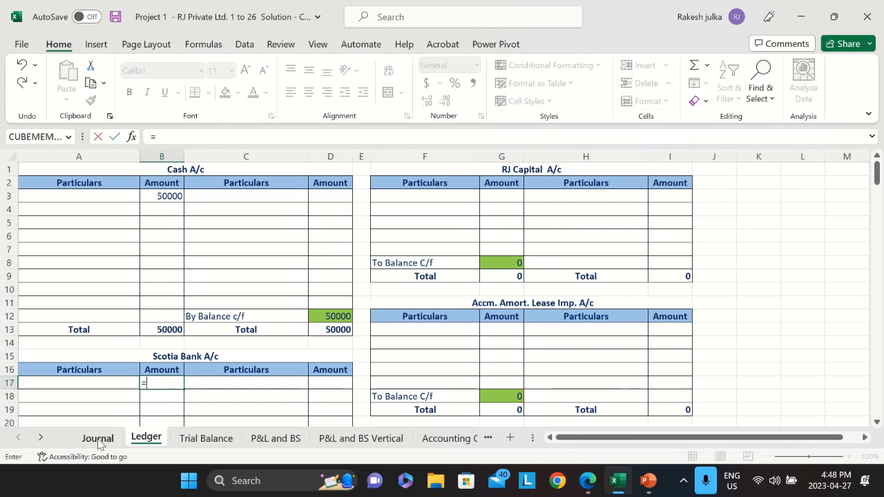
pyautogui.click(97, 438)
pyautogui.click(599, 218)
pyautogui.press('Return')
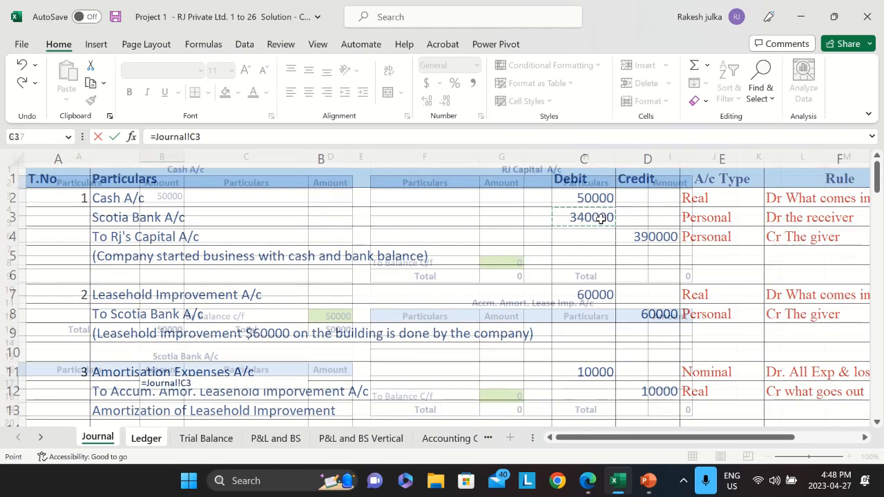
pyautogui.scroll(-2, 242, 358)
pyautogui.scroll(-2, 242, 357)
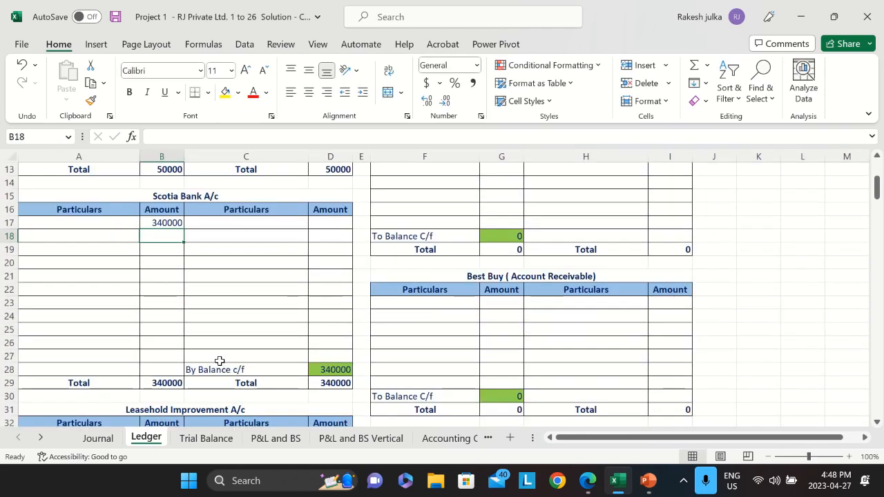
# Post the Journal's capital credit to the Ledger by linking I3 of the RJ Capital A/c to Journal cell D4.
pyautogui.click(95, 438)
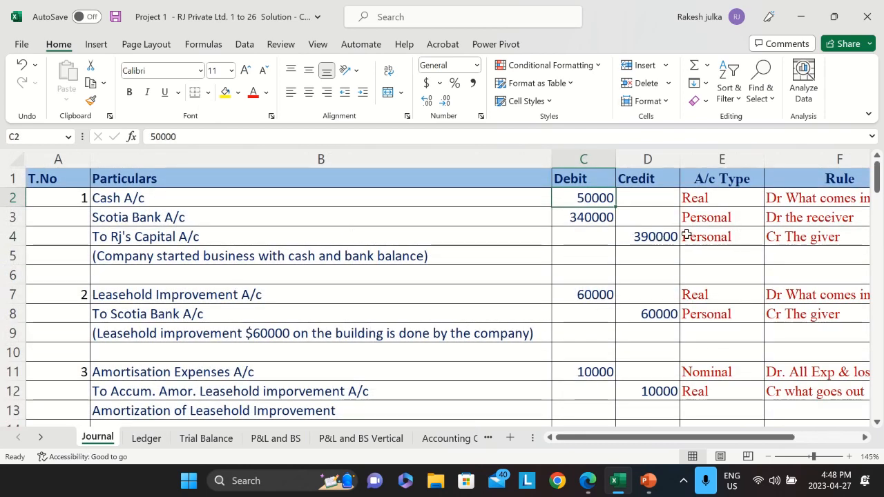
pyautogui.click(655, 237)
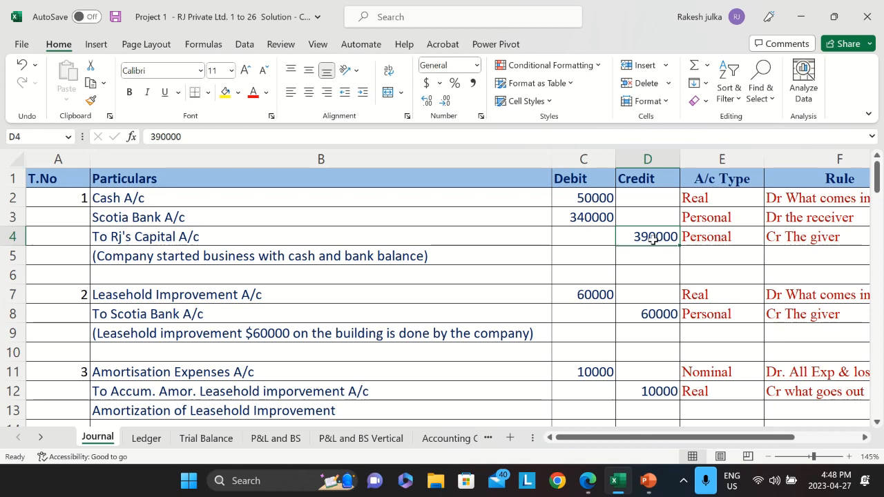
pyautogui.click(143, 439)
pyautogui.scroll(4, 592, 275)
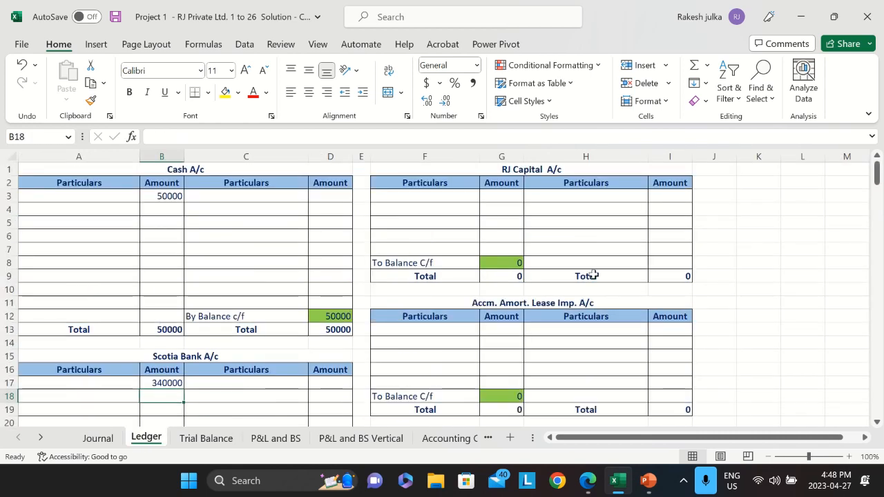
pyautogui.click(679, 197)
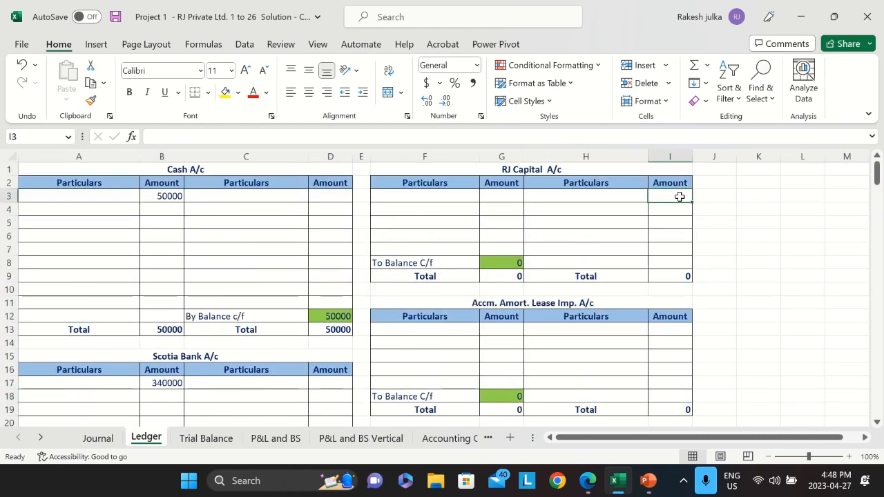
pyautogui.write('=')
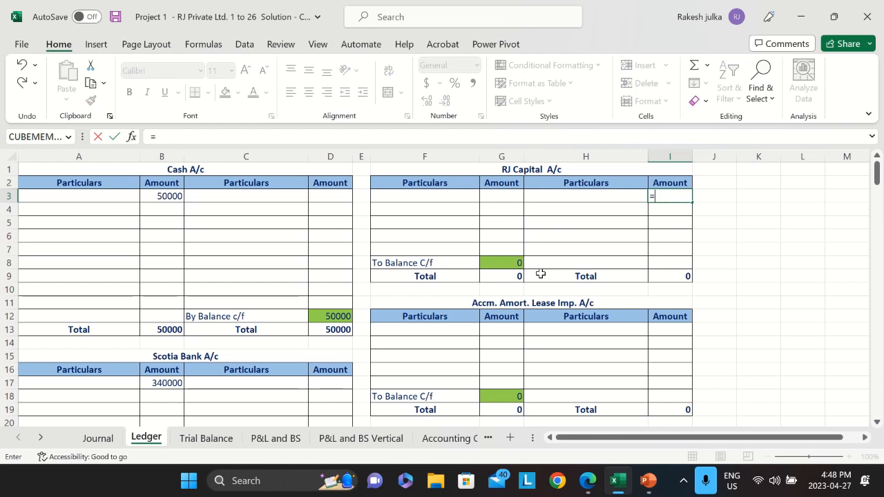
pyautogui.click(105, 444)
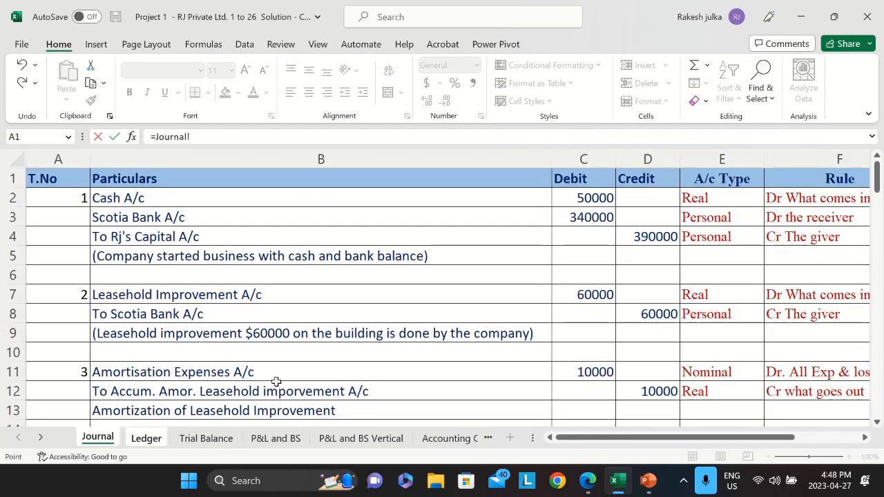
pyautogui.click(647, 237)
pyautogui.press('Return')
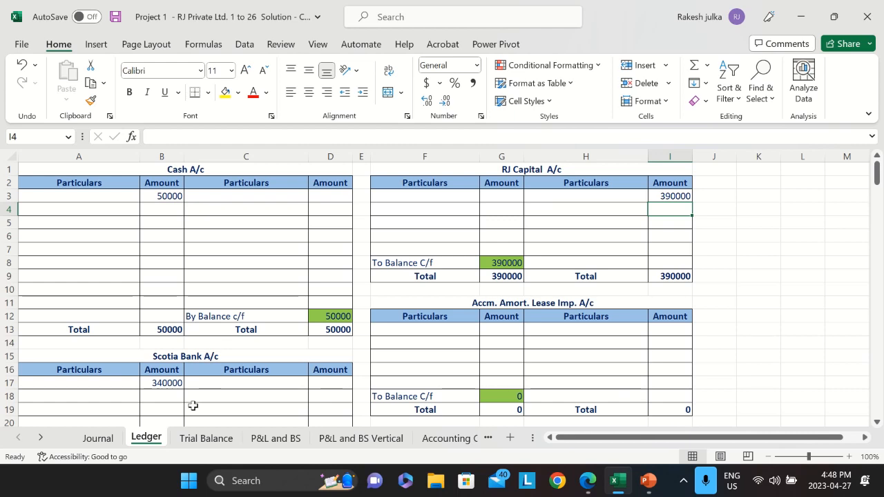
# Review transaction 1 in the Journal, matching the cash, bank and capital accounts with their debit and credit amounts.
pyautogui.click(97, 437)
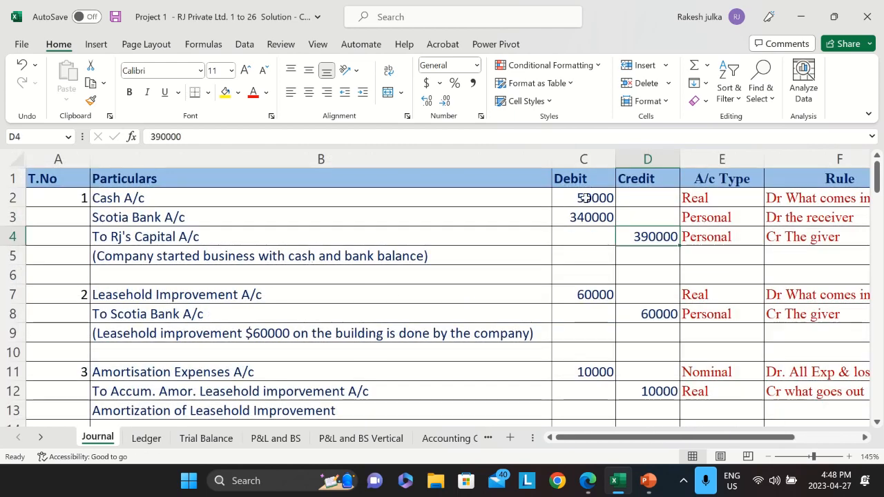
pyautogui.click(220, 199)
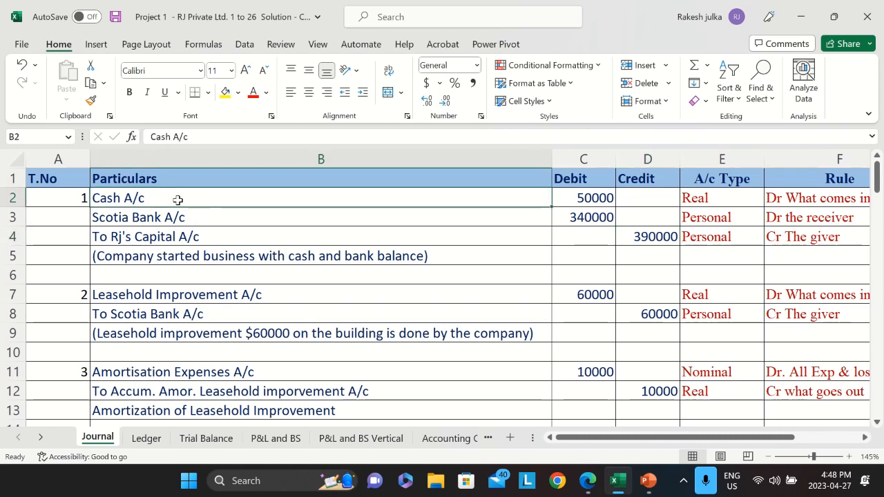
pyautogui.click(588, 197)
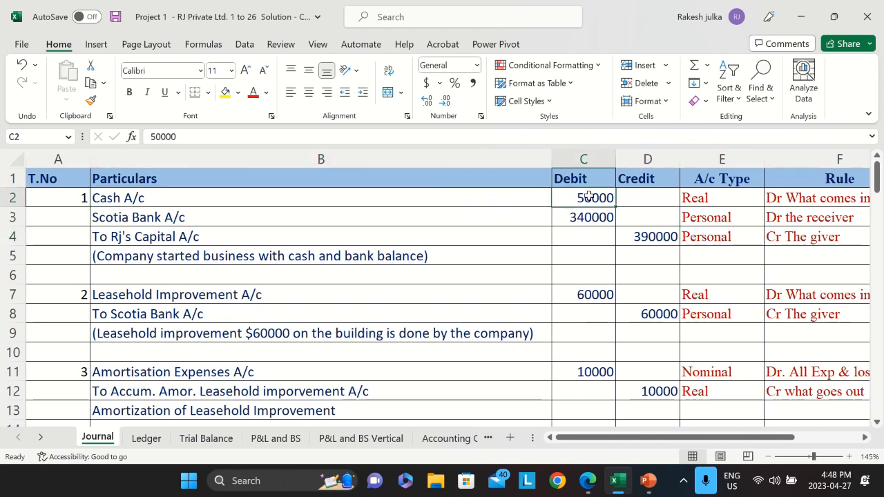
pyautogui.click(439, 205)
pyautogui.click(592, 218)
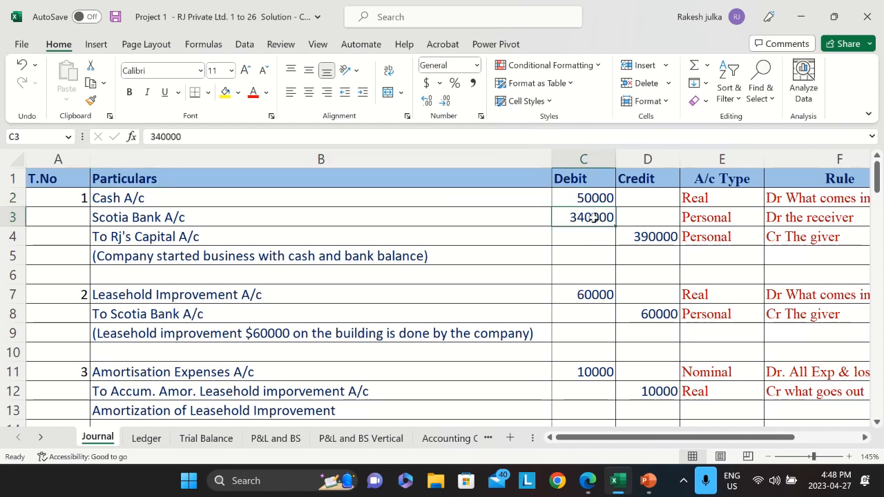
pyautogui.click(447, 219)
pyautogui.click(643, 236)
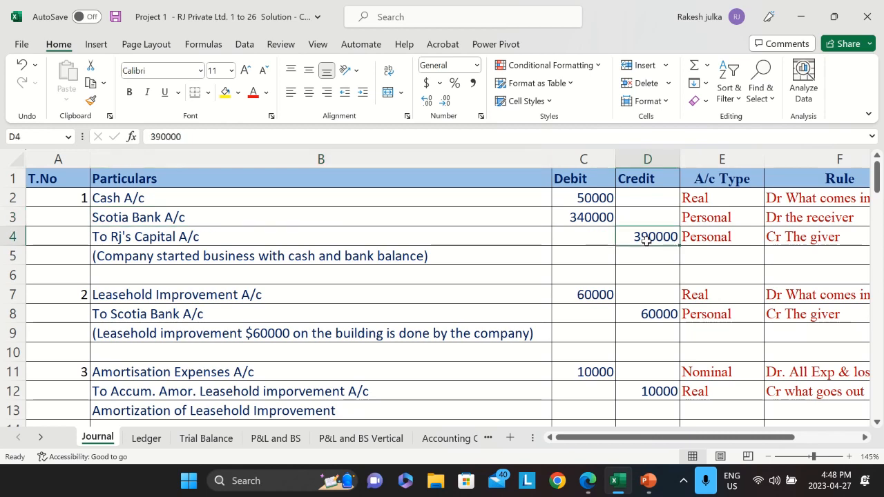
pyautogui.click(483, 241)
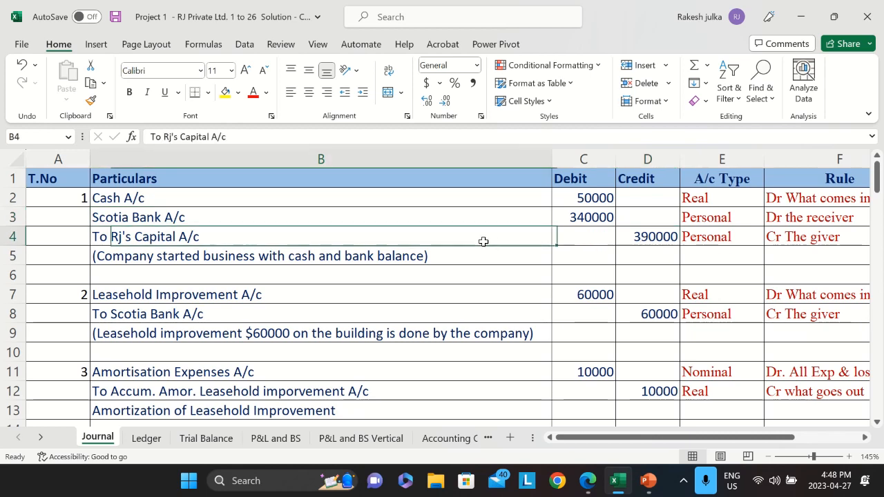
# Examine the blank Particulars cells beside the amounts in the Ledger's Cash, RJ Capital and Scotia Bank accounts.
pyautogui.click(146, 438)
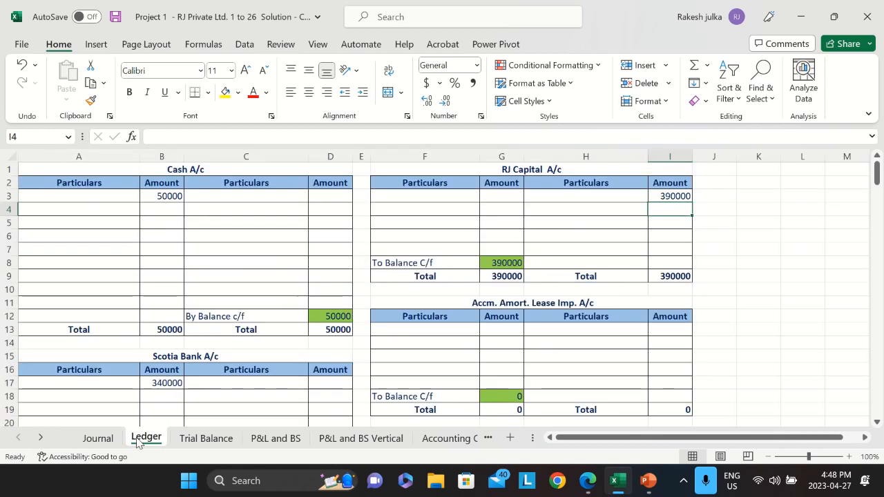
pyautogui.moveTo(113, 205); pyautogui.dragTo(107, 257)
pyautogui.click(102, 223)
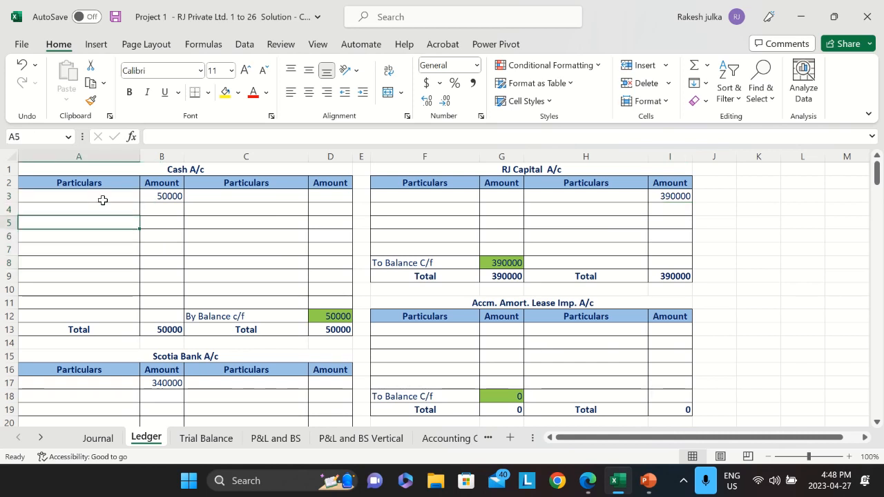
pyautogui.click(152, 169)
pyautogui.click(90, 199)
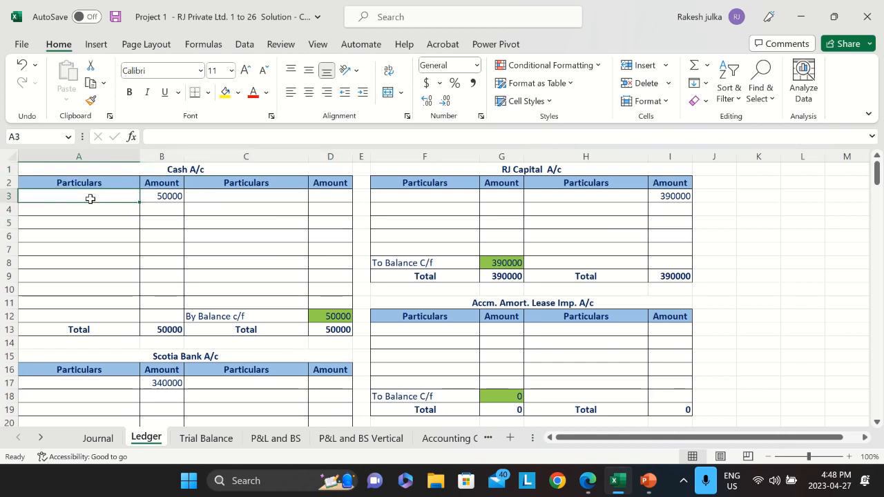
pyautogui.click(551, 178)
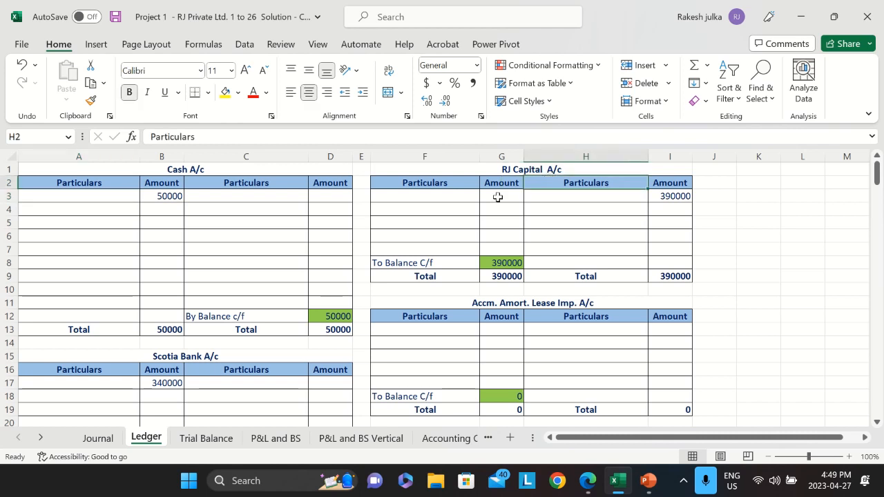
pyautogui.click(452, 199)
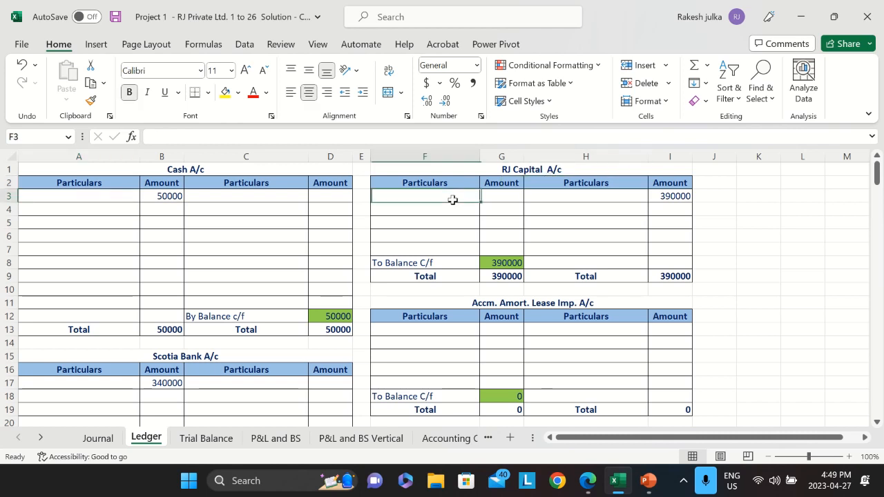
pyautogui.click(100, 387)
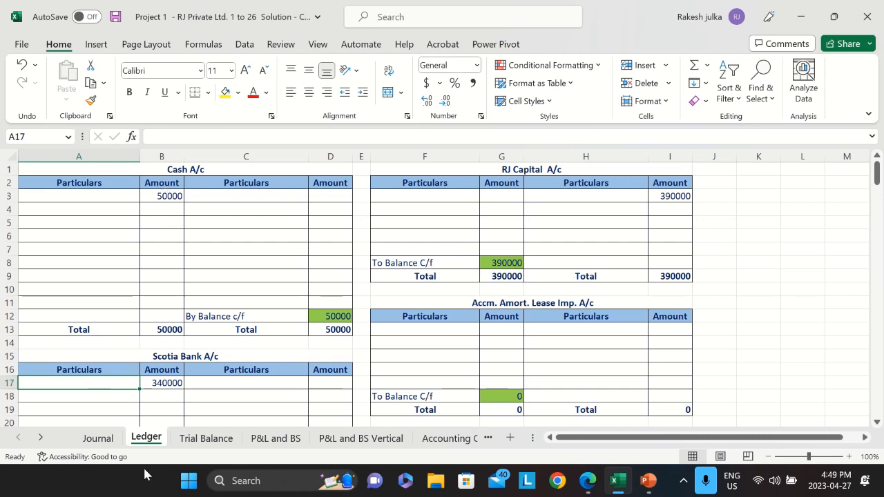
# Enter "To RJ Capital A/c" in A3 of the Ledger's Cash A/c as the particulars for the Journal's cash debit.
pyautogui.click(96, 437)
pyautogui.click(131, 199)
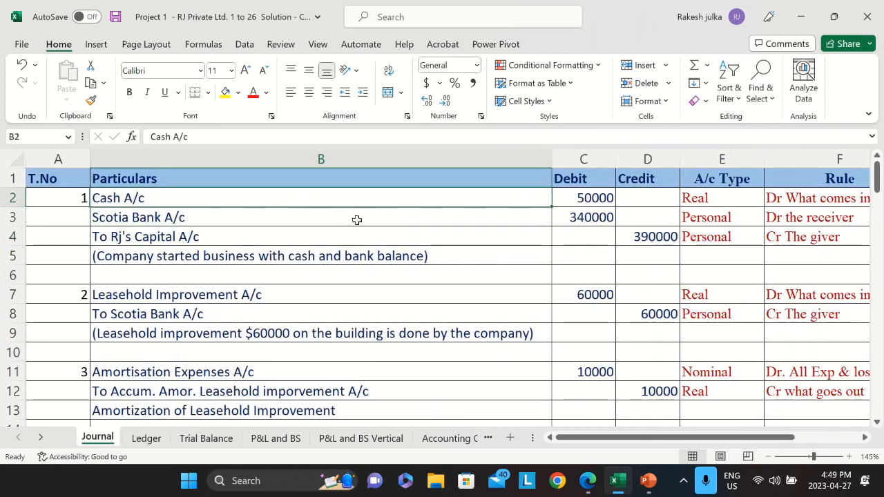
pyautogui.click(583, 200)
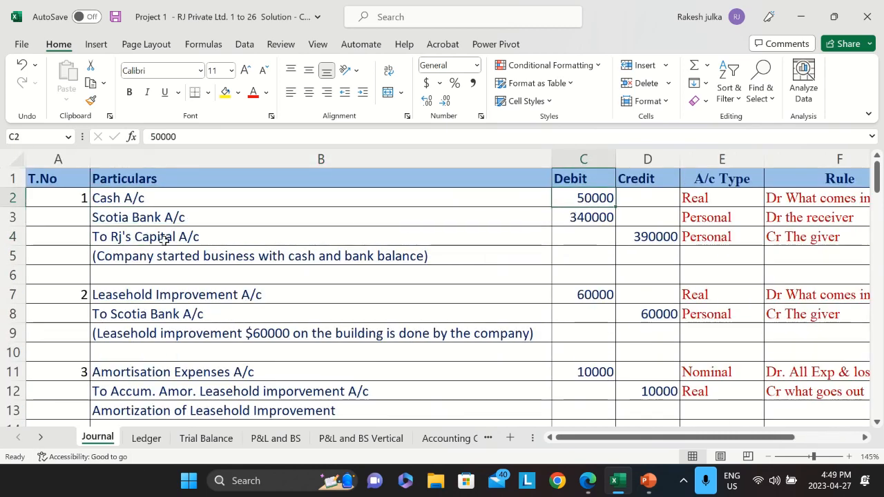
pyautogui.click(133, 239)
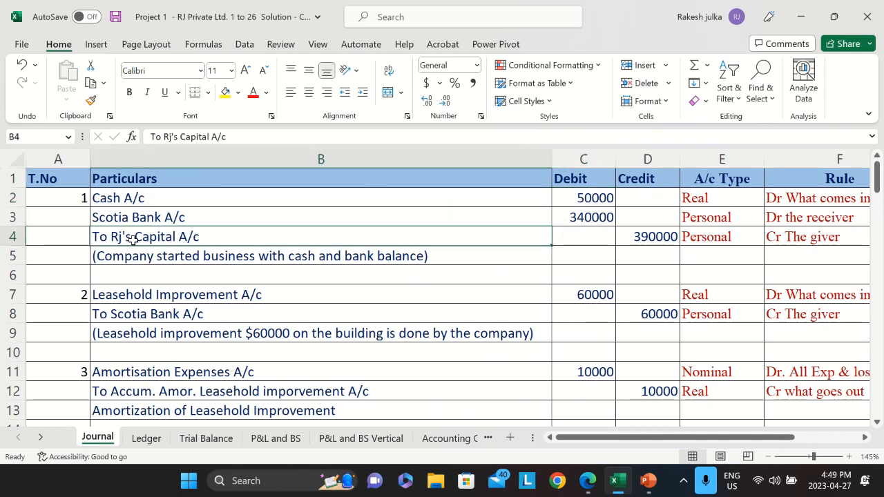
pyautogui.click(147, 439)
pyautogui.click(100, 196)
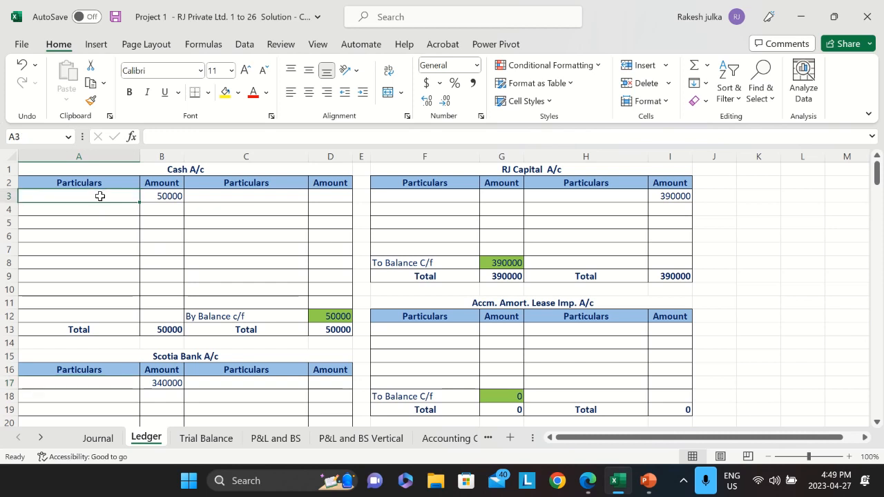
pyautogui.write('To RJ C')
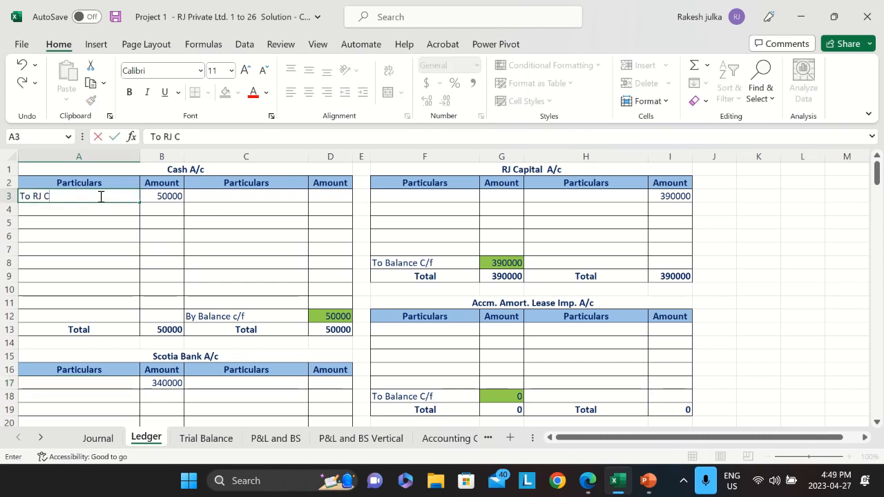
pyautogui.write('apital A/c')
pyautogui.press('Return')
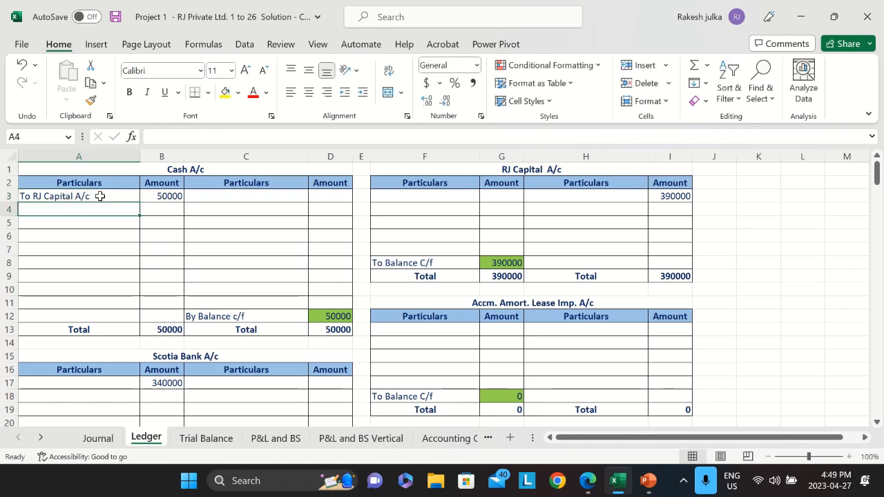
# Enter "By Cash" in H3 as the credit-side particulars of the Ledger's RJ Capital A/c.
pyautogui.click(111, 441)
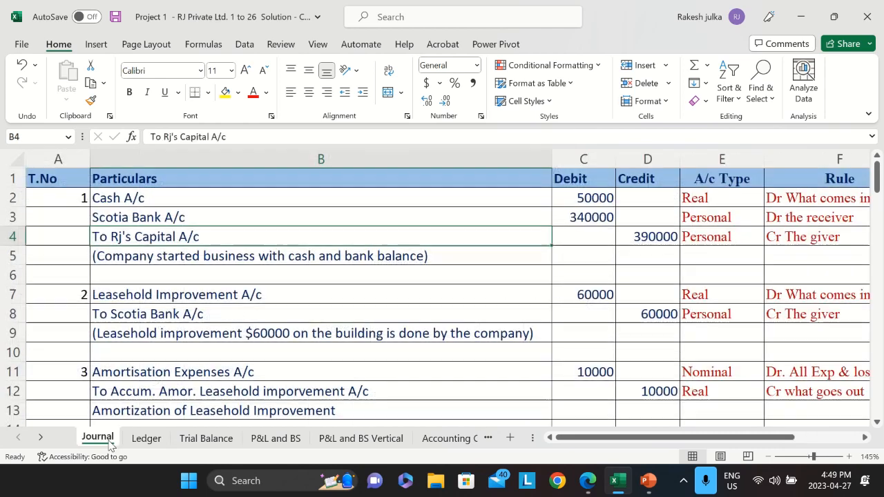
pyautogui.click(147, 437)
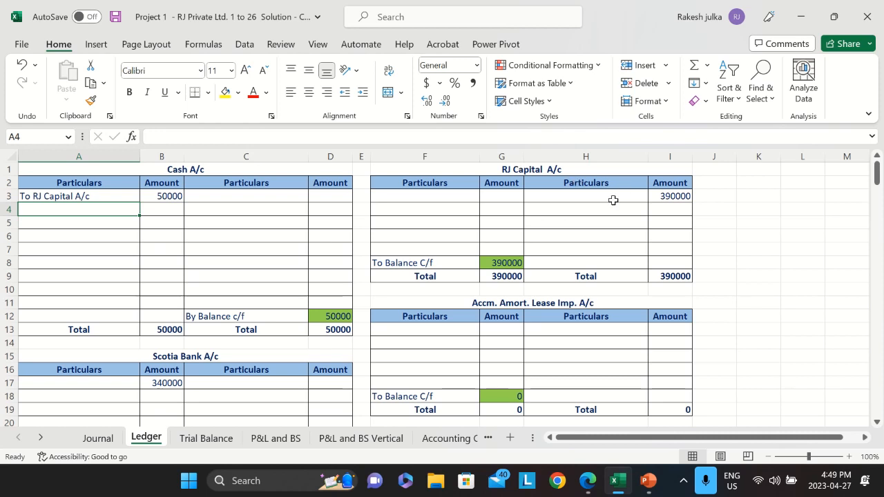
pyautogui.click(613, 199)
pyautogui.write('By Cash')
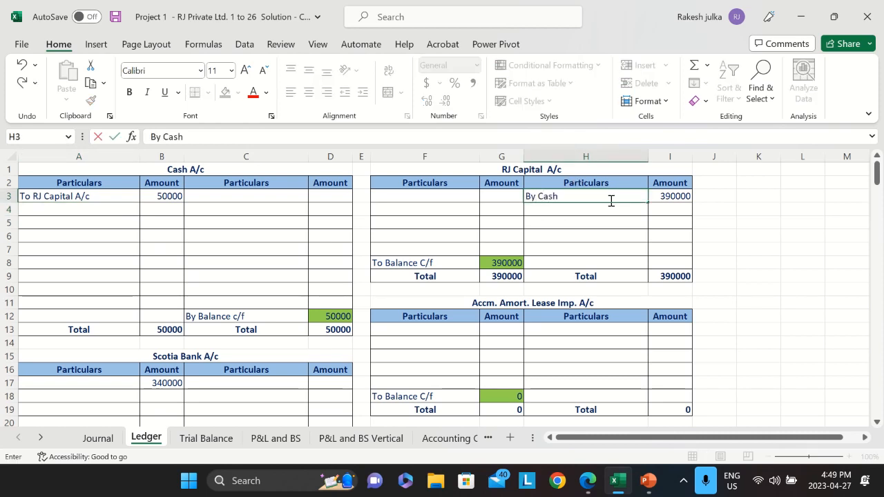
pyautogui.press('Return')
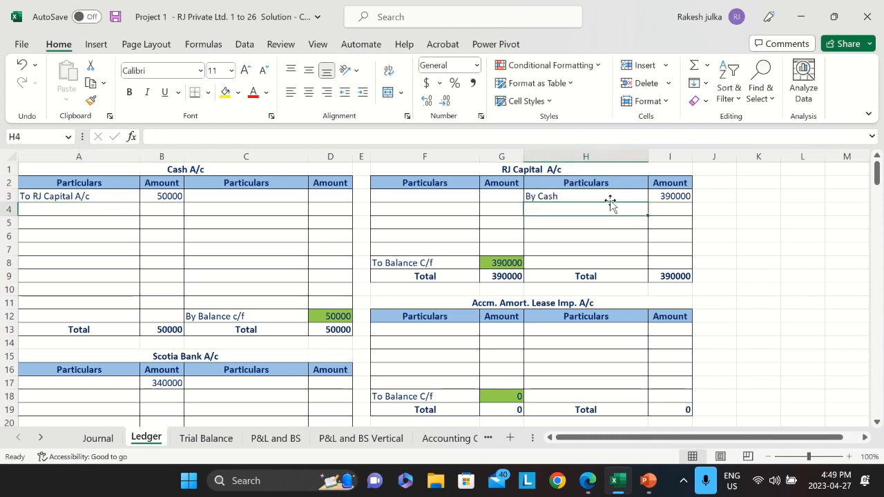
# Examine transaction 1 in the Journal, tracing the Scotia Bank A/c debit in row 3 to the capital account credited in row 4.
pyautogui.click(98, 438)
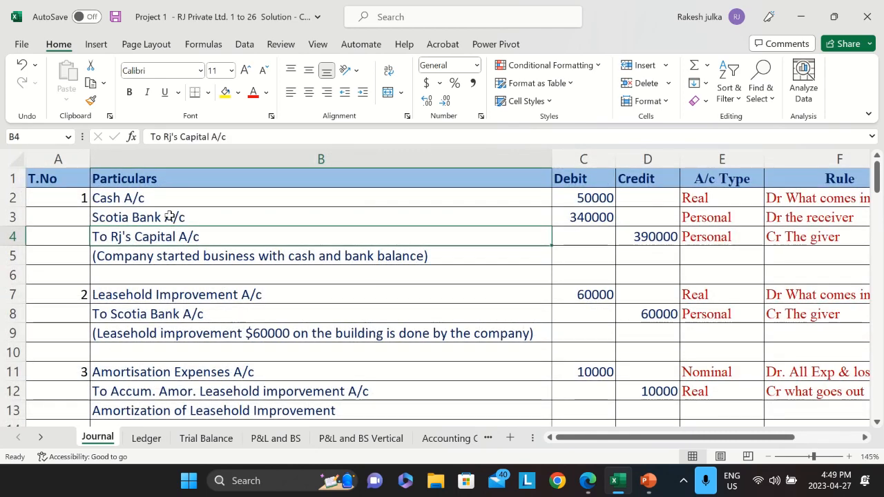
pyautogui.click(604, 198)
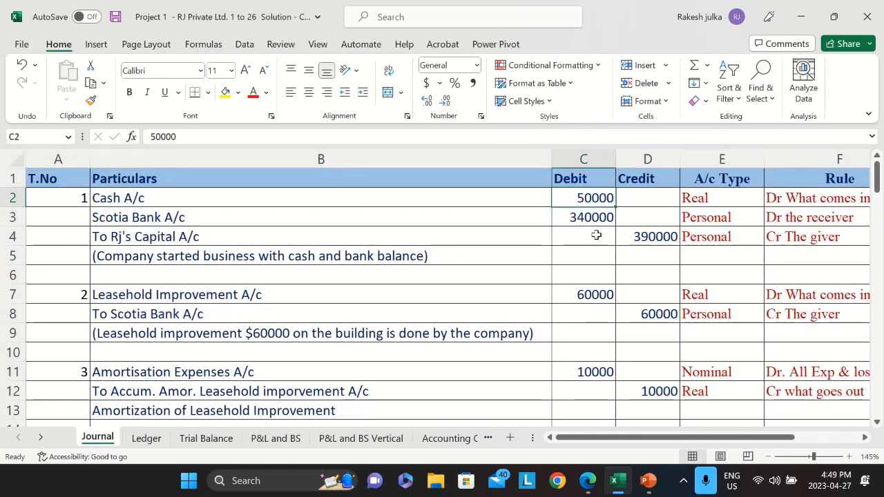
pyautogui.click(584, 219)
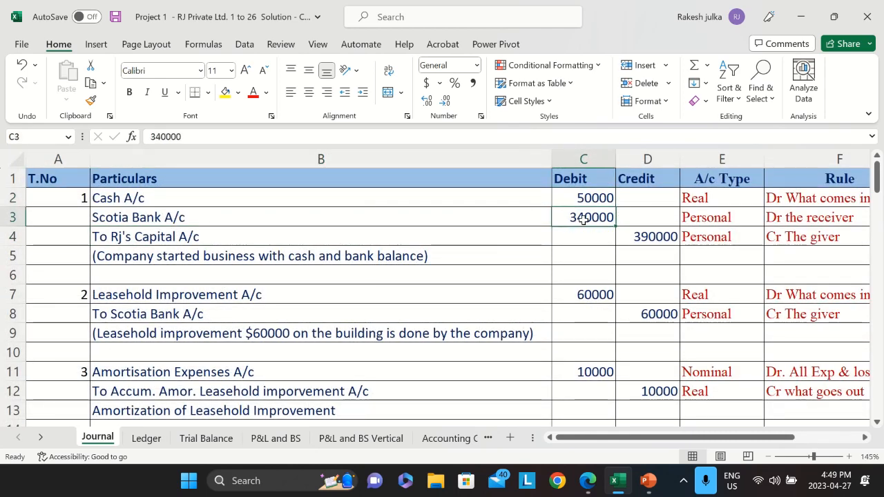
pyautogui.click(138, 217)
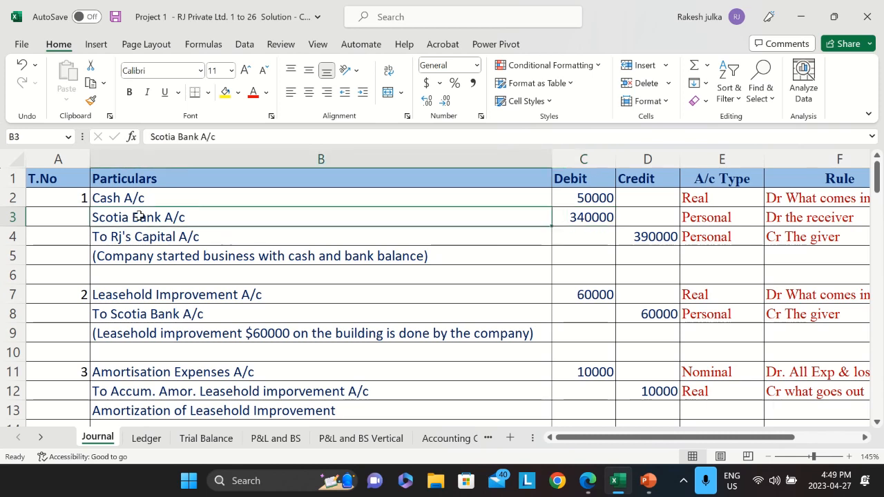
pyautogui.click(591, 219)
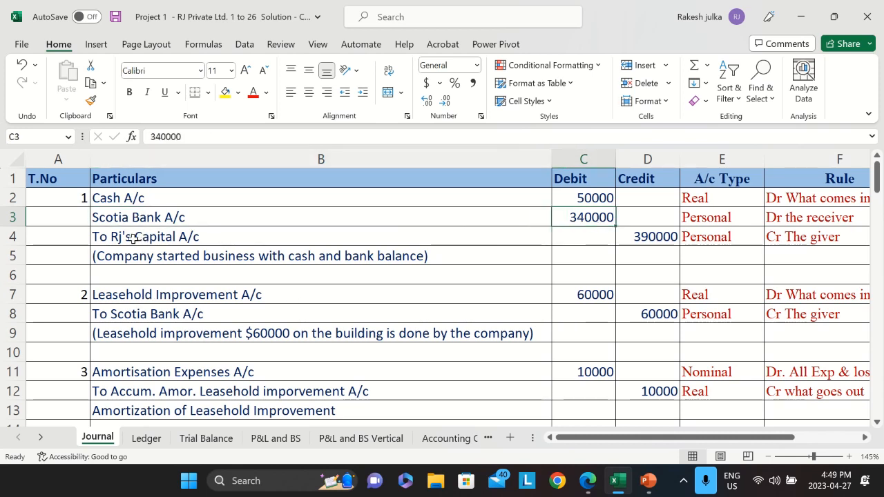
pyautogui.click(142, 220)
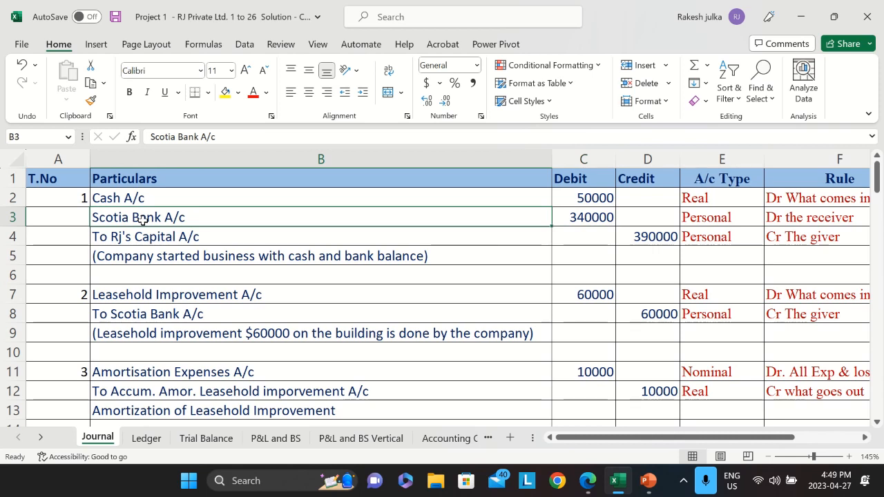
pyautogui.moveTo(168, 218); pyautogui.dragTo(616, 220)
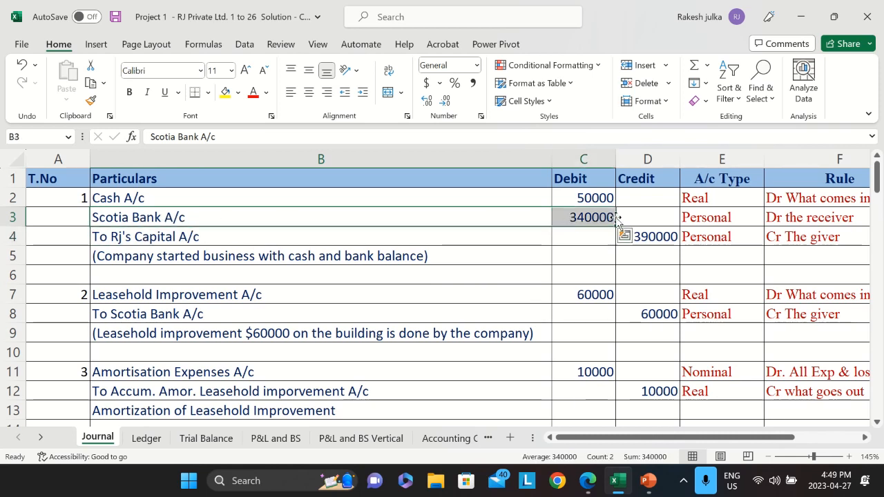
pyautogui.click(135, 235)
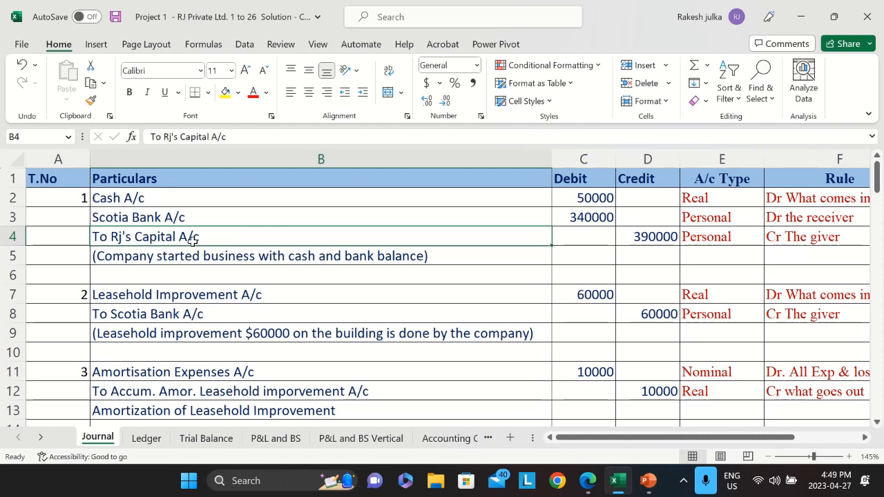
pyautogui.click(188, 218)
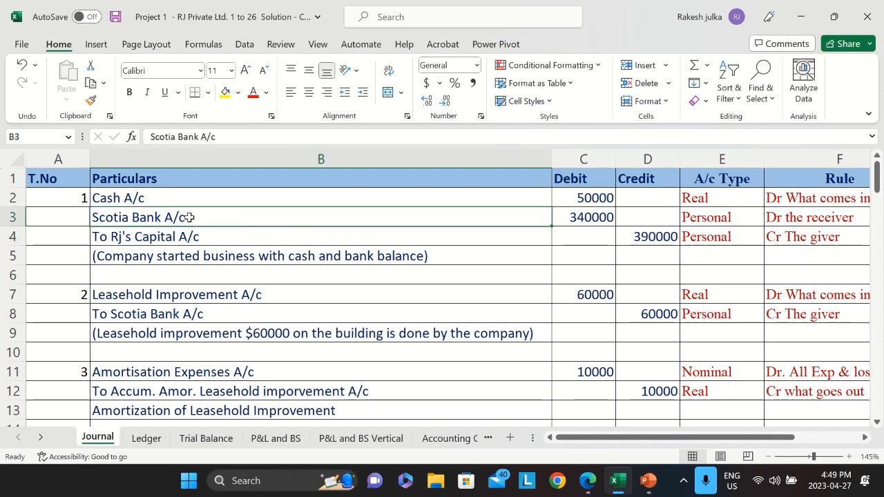
pyautogui.click(598, 223)
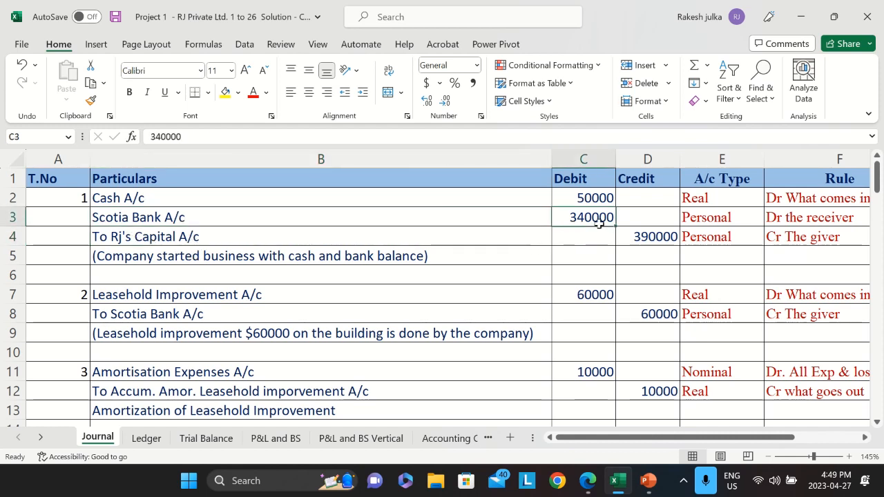
pyautogui.click(194, 221)
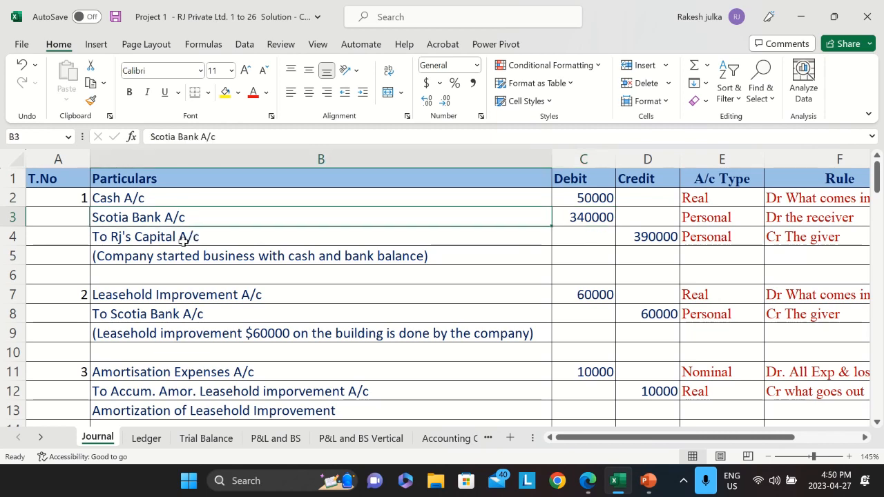
pyautogui.click(183, 239)
# Add a second "To RJ Capital A/c" particulars entry in A4 of the Ledger's Cash A/c.
pyautogui.click(147, 438)
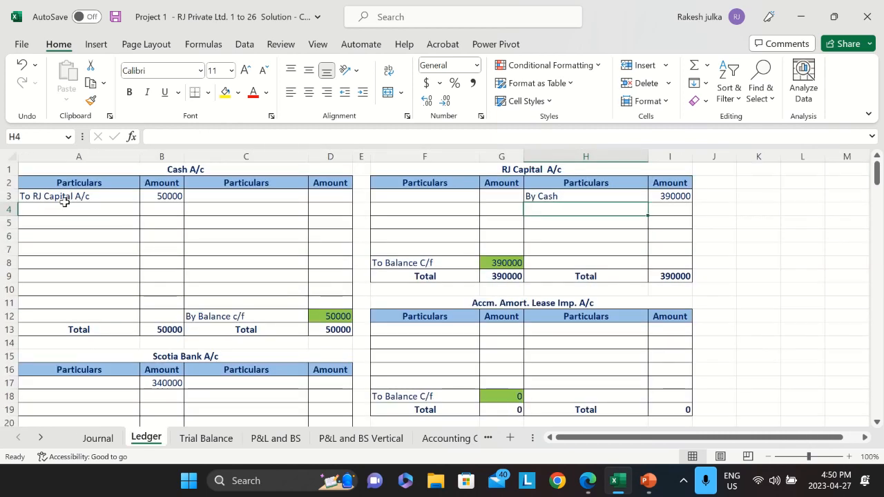
pyautogui.click(93, 211)
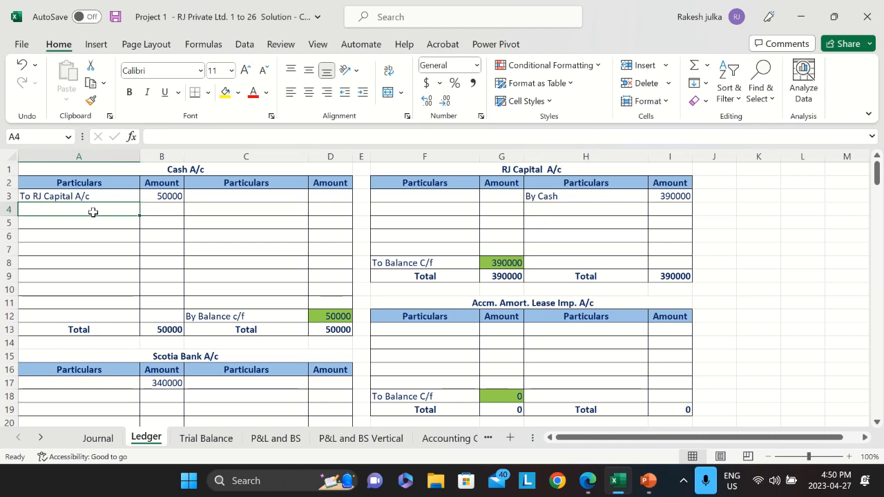
pyautogui.write('To')
pyautogui.press('Tab')
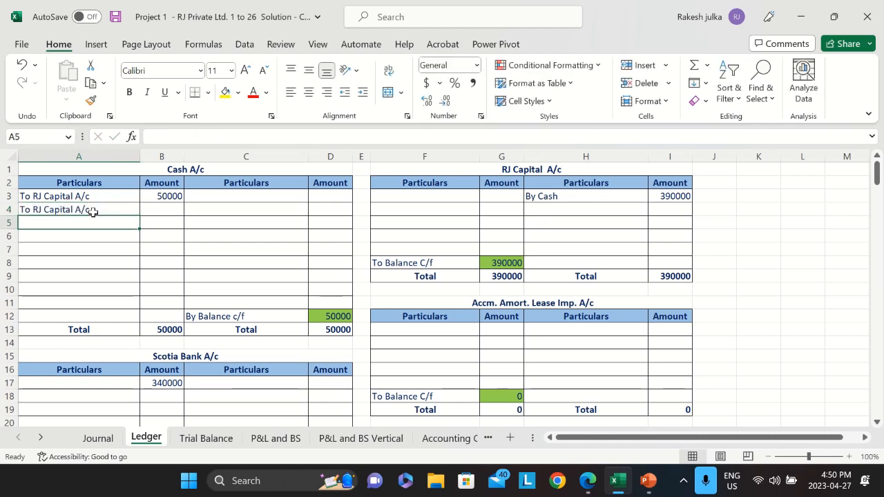
# Link amount cell B4 of the Ledger's Cash A/c to the Scotia Bank debit with =Journal!C3.
pyautogui.click(97, 438)
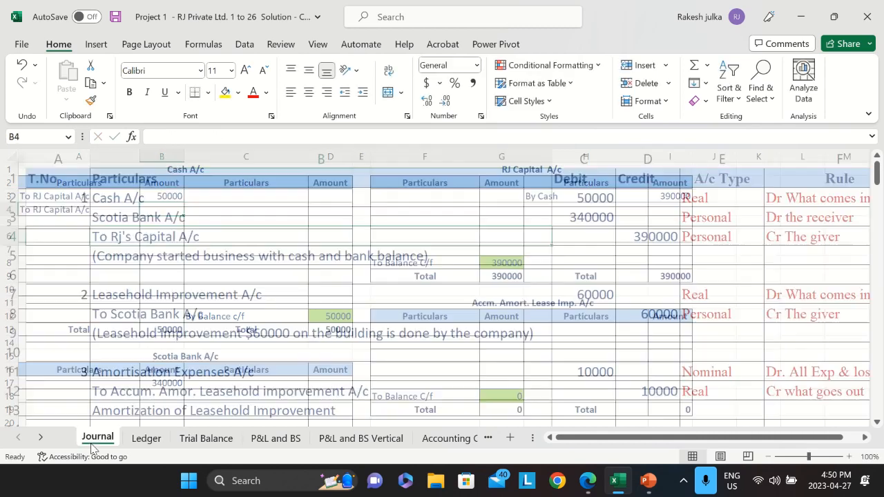
pyautogui.click(577, 219)
pyautogui.click(146, 438)
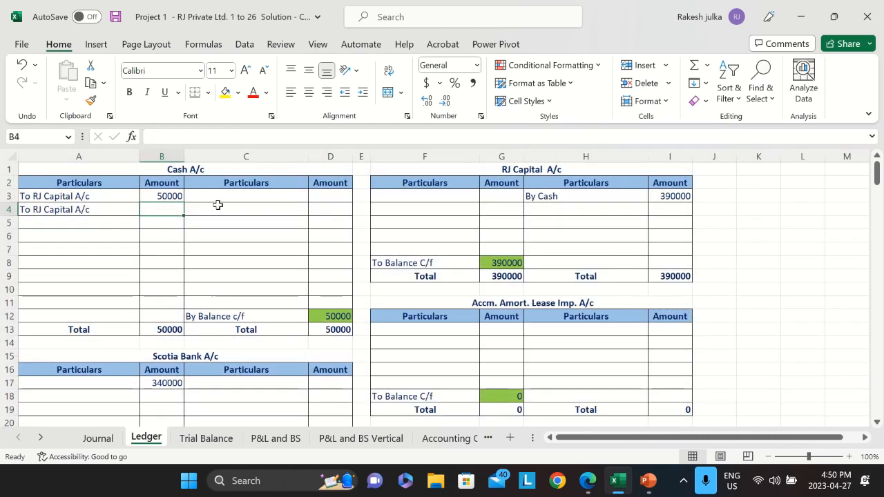
pyautogui.write('=')
pyautogui.click(100, 438)
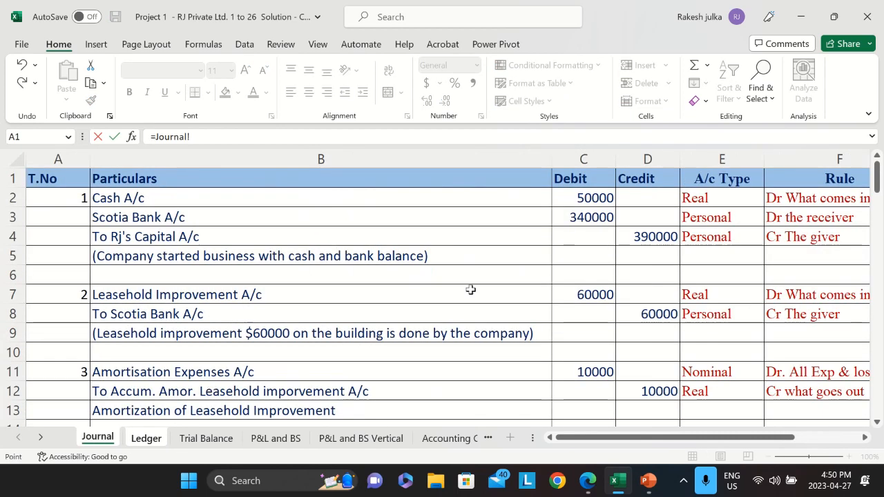
pyautogui.click(584, 218)
pyautogui.press('Return')
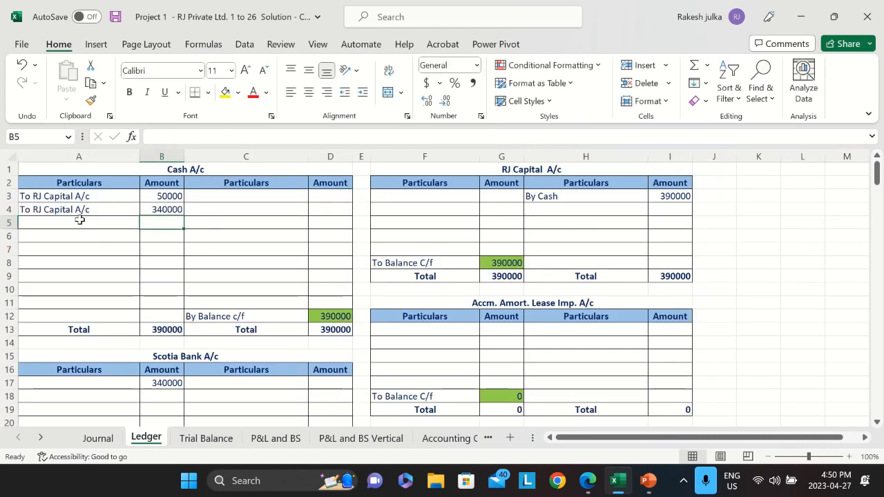
# Check the Journal's bank and capital lines, and enter "By Scotia Babk" in H4 of the Ledger's RJ Capital A/c.
pyautogui.click(98, 437)
pyautogui.click(161, 219)
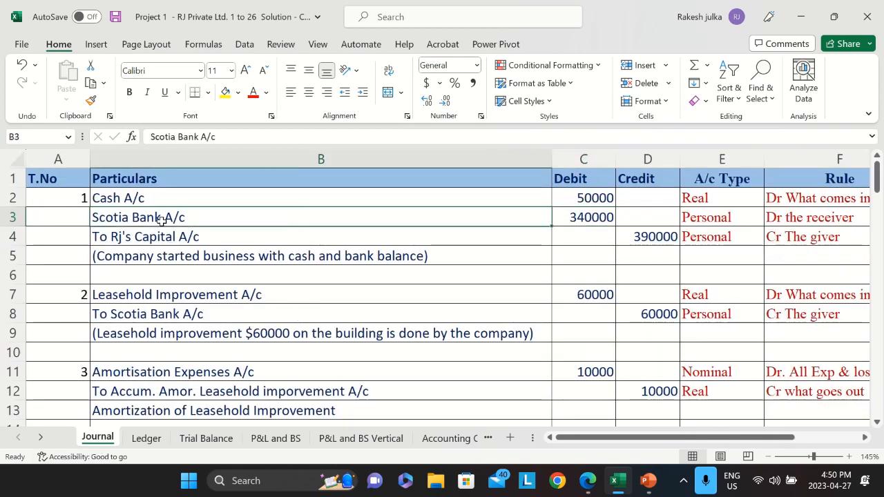
pyautogui.click(156, 239)
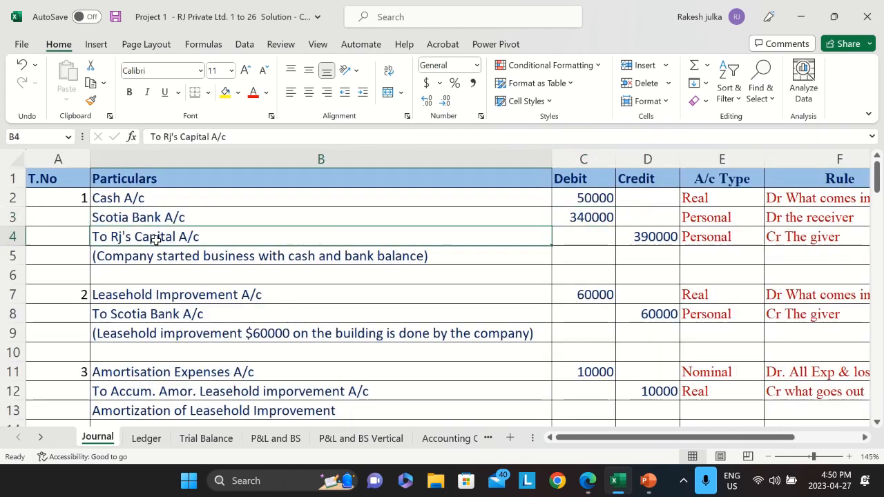
pyautogui.click(148, 440)
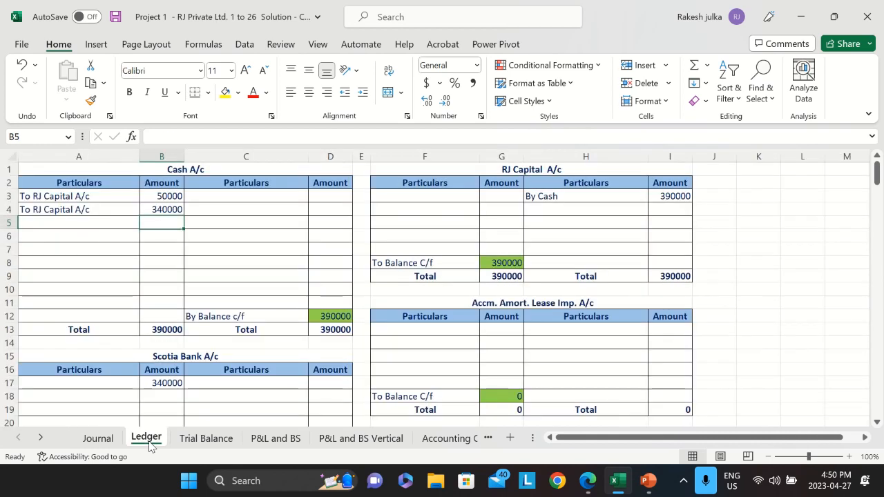
pyautogui.click(558, 206)
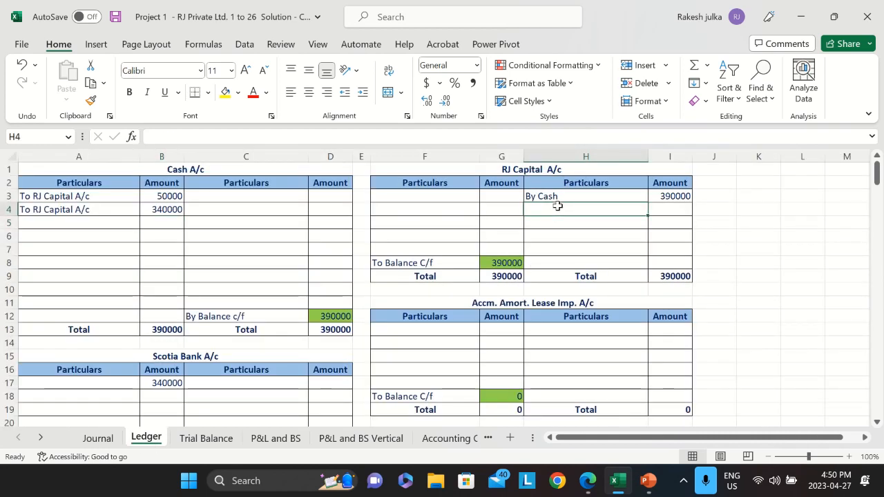
pyautogui.write('By Sc')
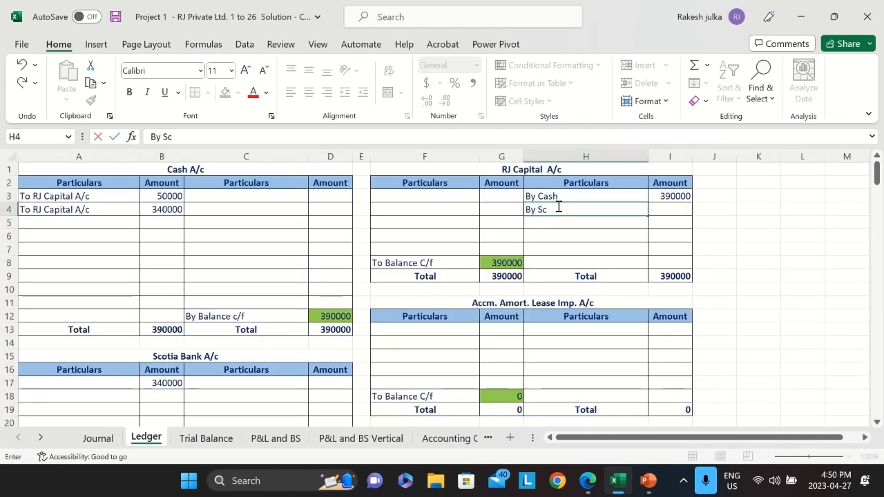
pyautogui.write('otia Babk')
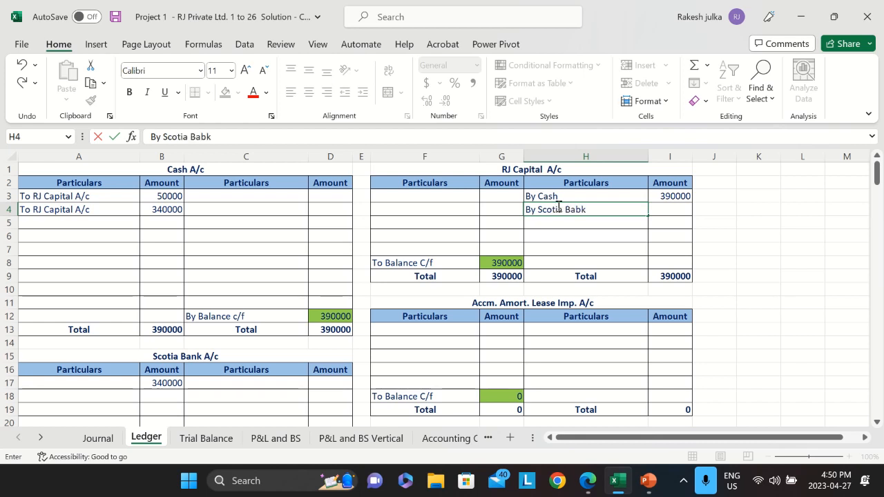
pyautogui.press('Tab')
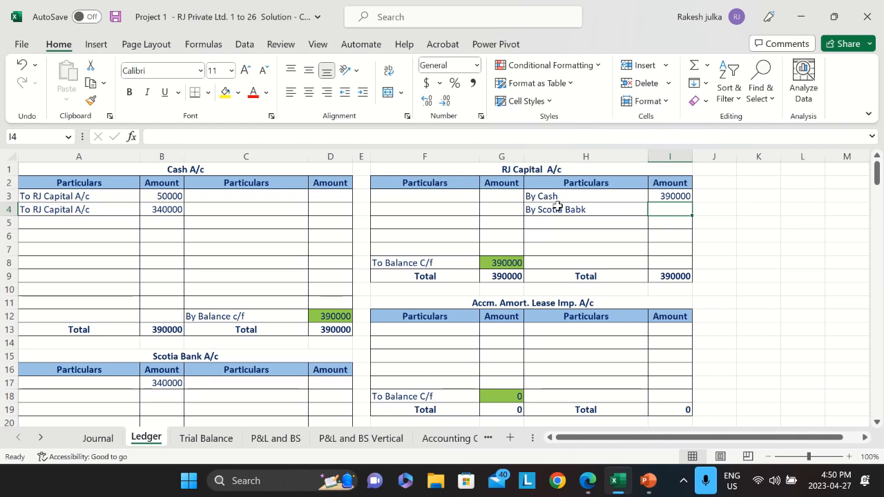
# Link amount cell I4 beside the Scotia entry in the Ledger's RJ Capital A/c to the bank debit with =Journal!C3.
pyautogui.write('=')
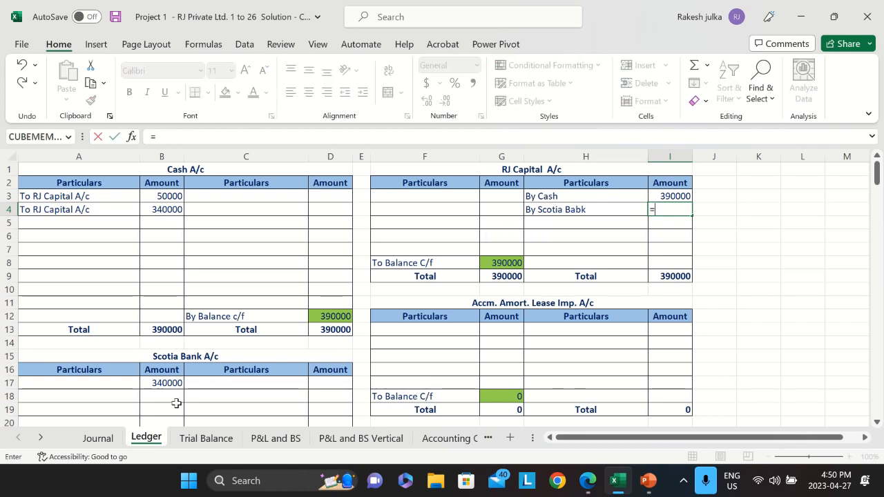
pyautogui.click(97, 437)
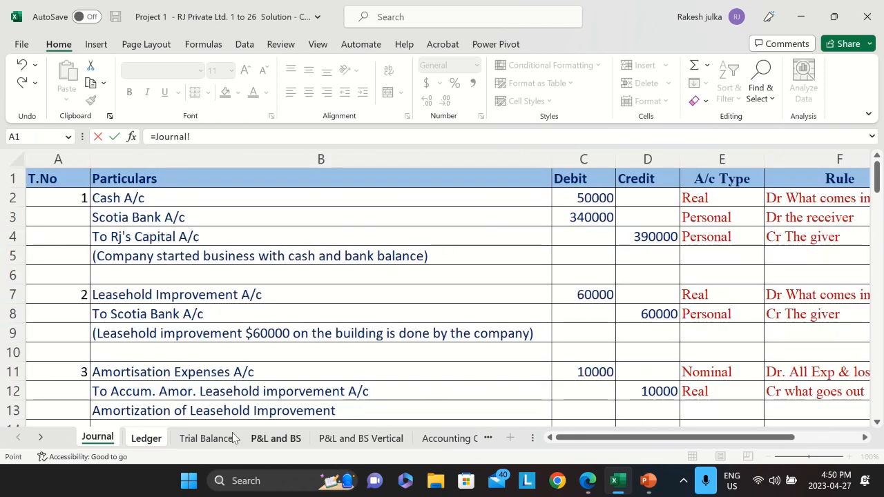
pyautogui.click(587, 216)
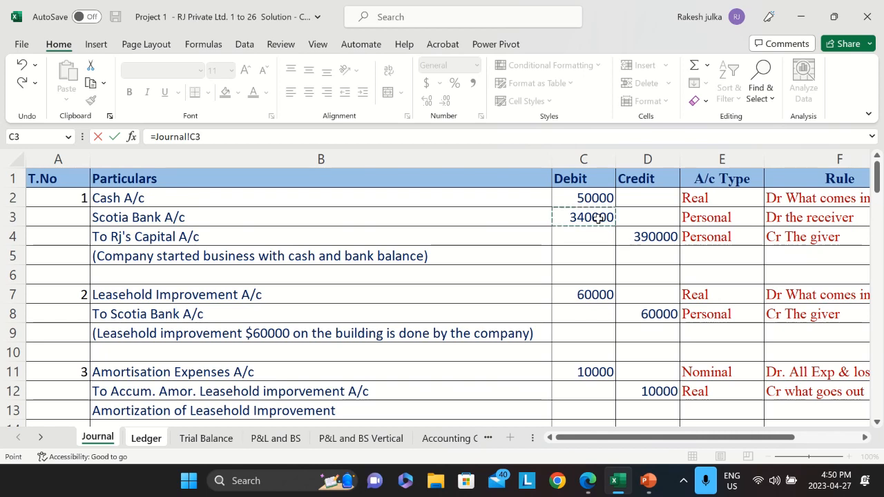
pyautogui.press('Return')
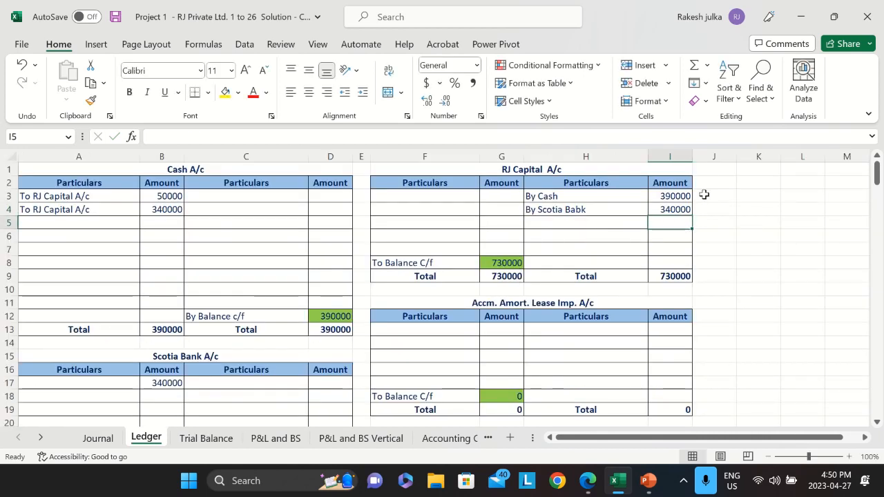
# Replace the By Cash amount in I3 of the RJ Capital A/c with a link to the Journal's cash debit, =Journal!C2.
pyautogui.click(680, 196)
pyautogui.write('=')
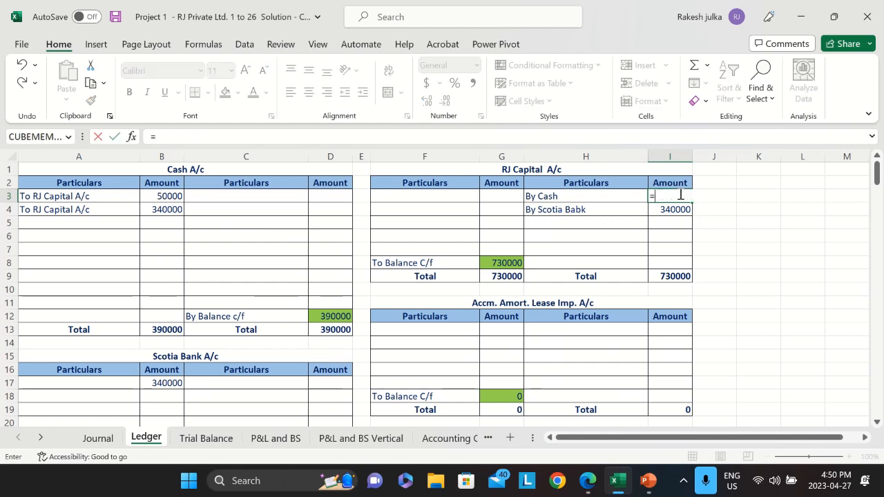
pyautogui.click(97, 440)
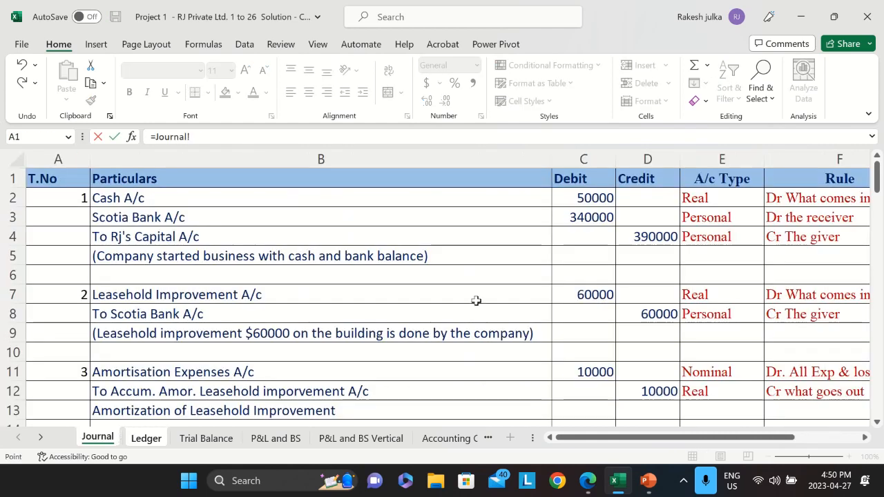
pyautogui.click(591, 199)
pyautogui.press('Return')
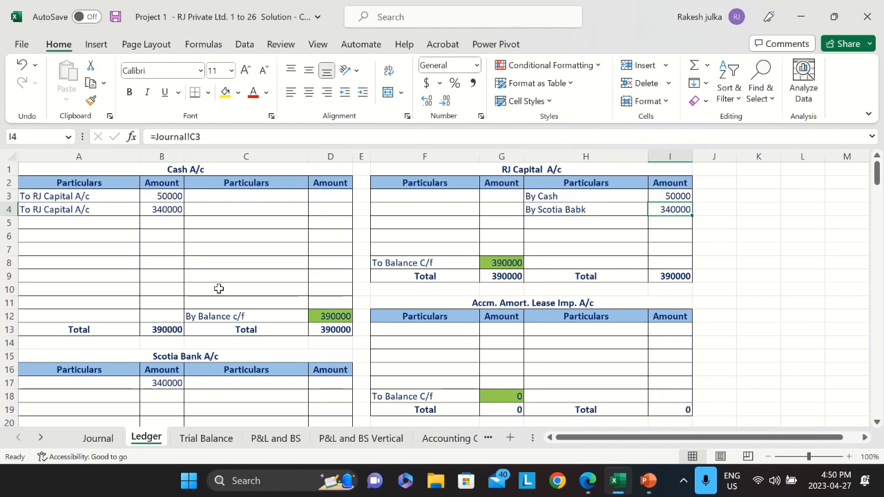
# Check transaction 2 in the Journal and link particulars cell A33 of the Ledger's Leasehold Improvement A/c to it with =Journal!B8.
pyautogui.click(104, 442)
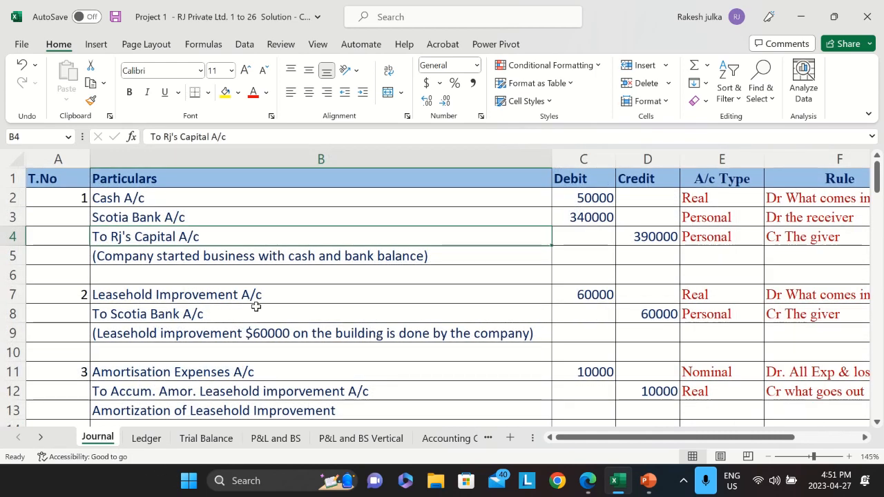
pyautogui.click(147, 439)
pyautogui.scroll(-6, 203, 307)
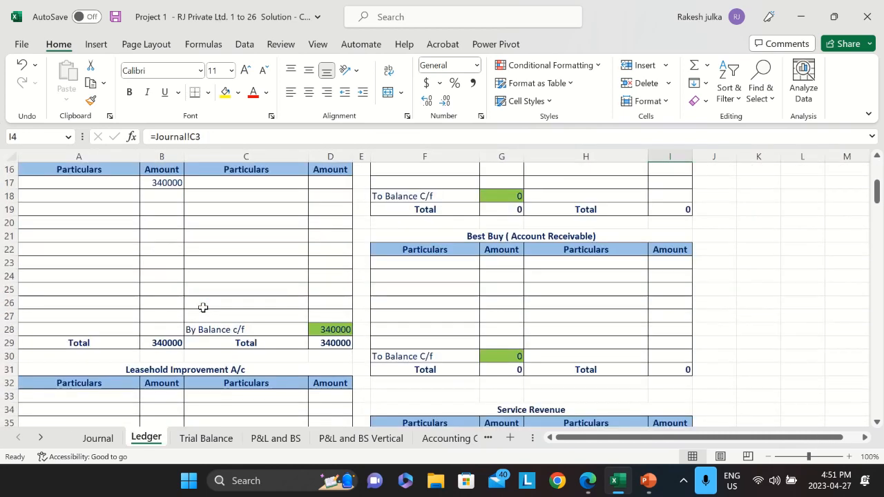
pyautogui.click(100, 359)
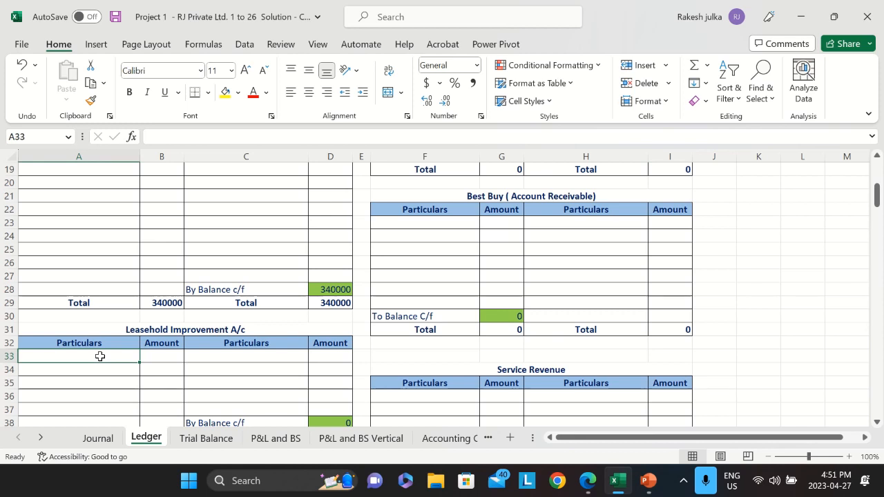
pyautogui.write('=')
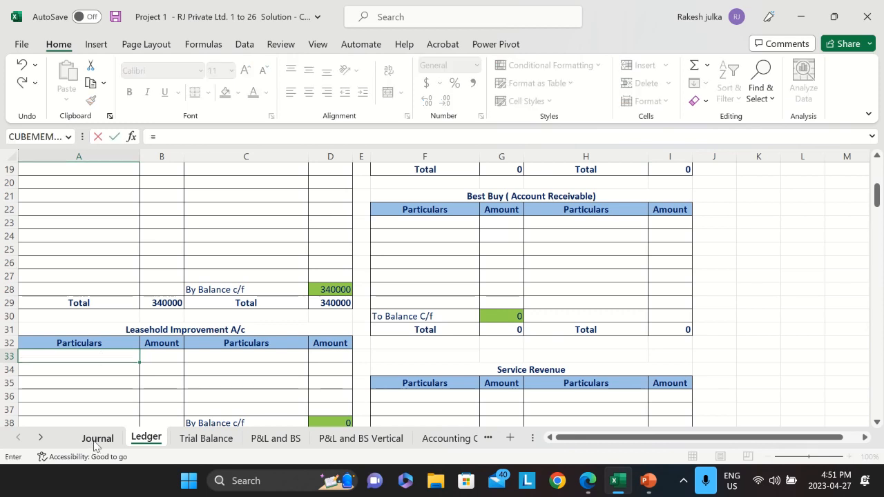
pyautogui.click(95, 438)
pyautogui.click(165, 315)
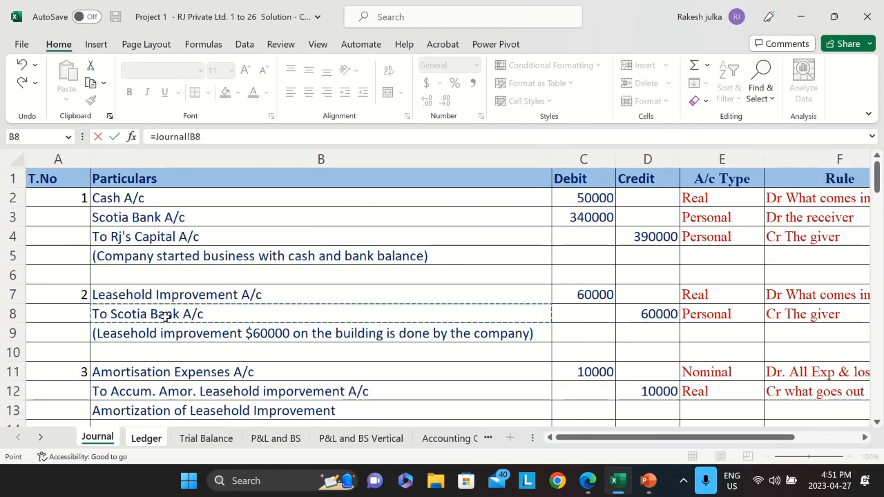
pyautogui.press('Return')
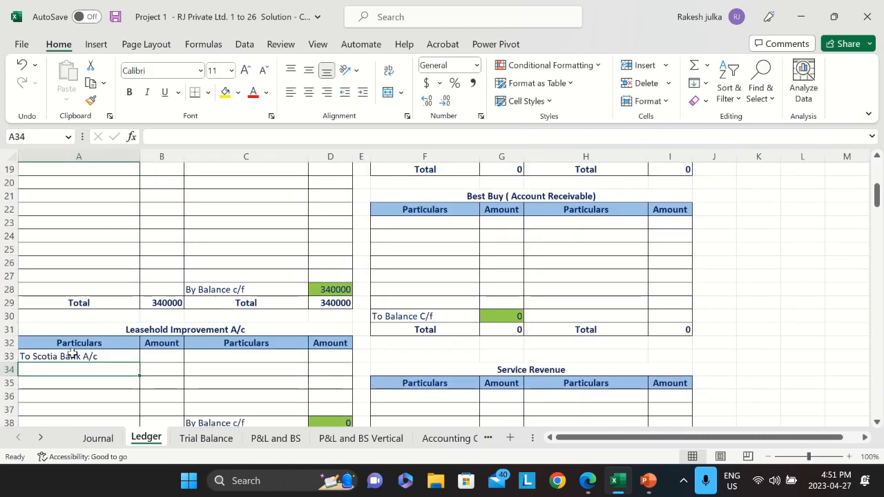
# Link amount cell B33 of the Leasehold Improvement A/c to the leasehold debit with =Journal!C7.
pyautogui.click(153, 356)
pyautogui.write('=')
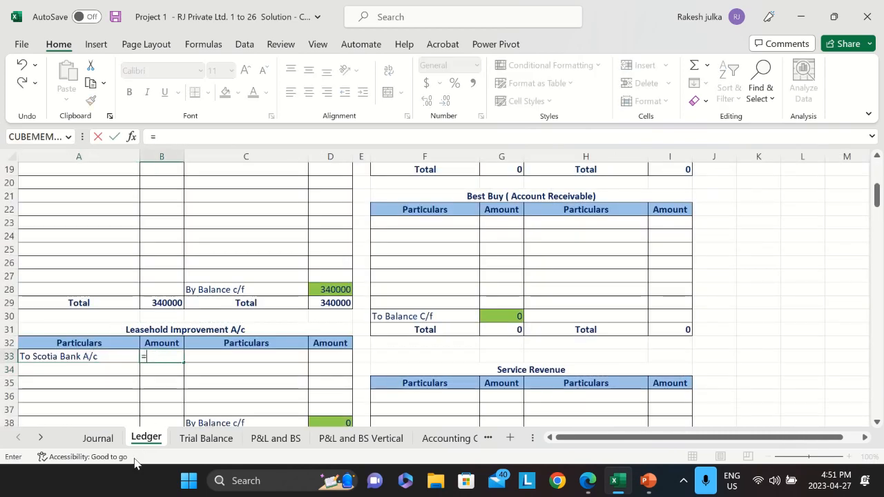
pyautogui.click(103, 440)
pyautogui.click(591, 294)
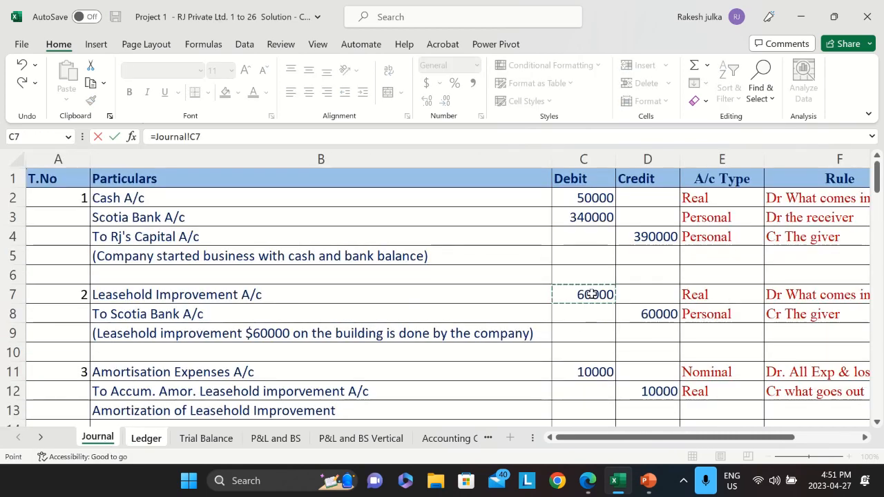
pyautogui.press('Return')
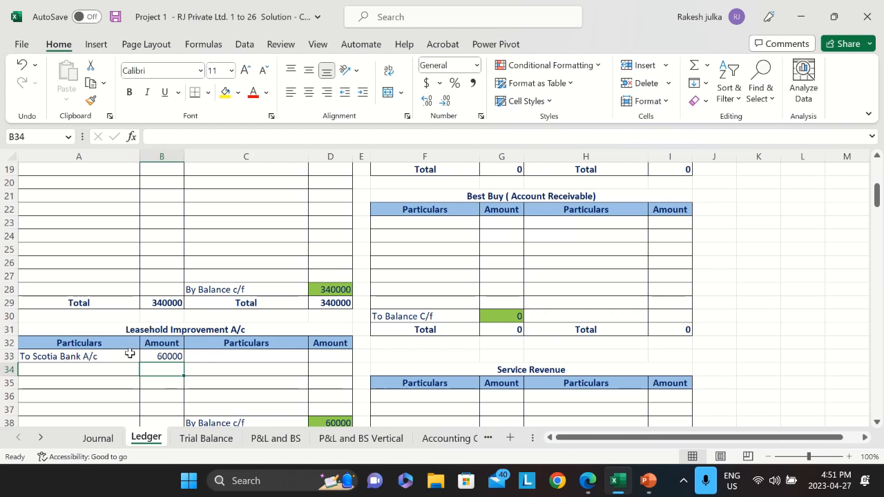
# Link credit-side particulars cell C17 of the Ledger's Scotia Bank A/c to the Journal's Leasehold Improvement A/c line in B7.
pyautogui.scroll(4, 222, 312)
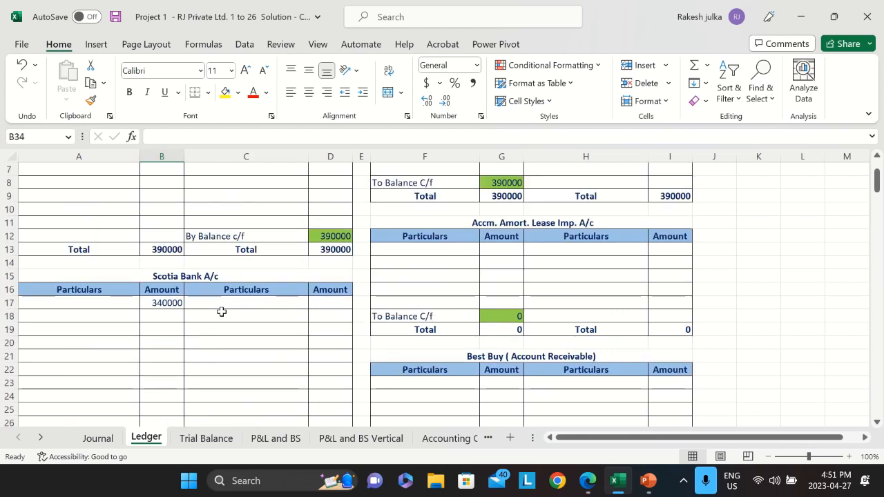
pyautogui.click(223, 304)
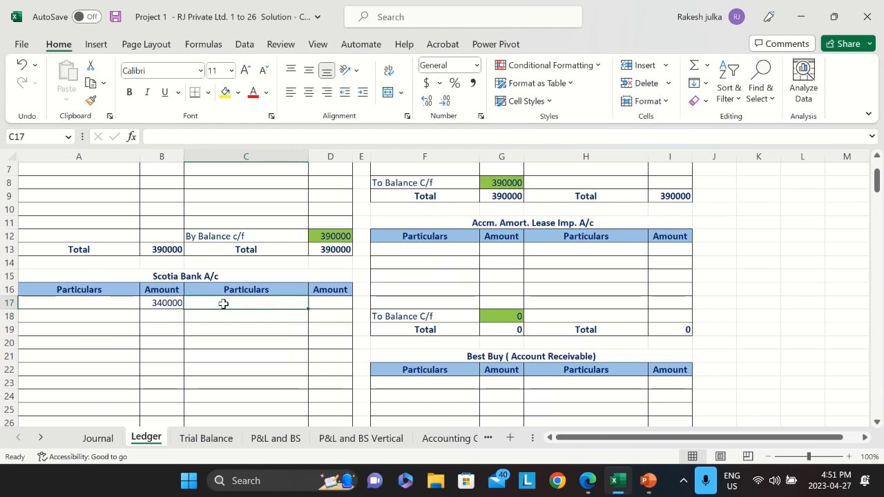
pyautogui.write('=')
pyautogui.click(98, 438)
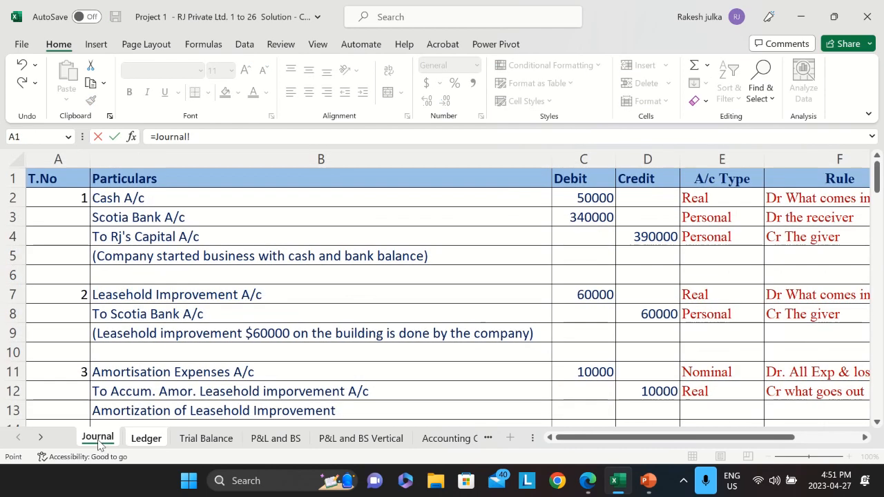
pyautogui.click(159, 297)
pyautogui.press('Return')
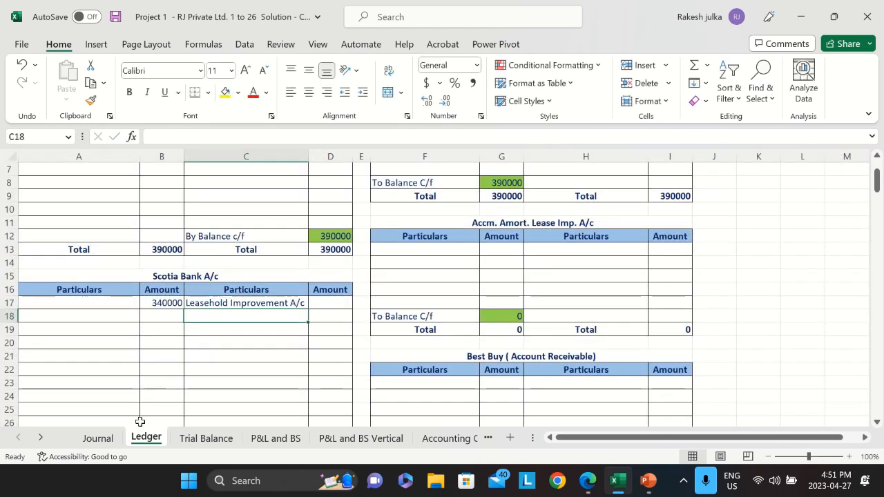
# Link credit-side amount cell D17 of the Scotia Bank A/c to transaction 2's credit in Journal cell D8.
pyautogui.click(330, 303)
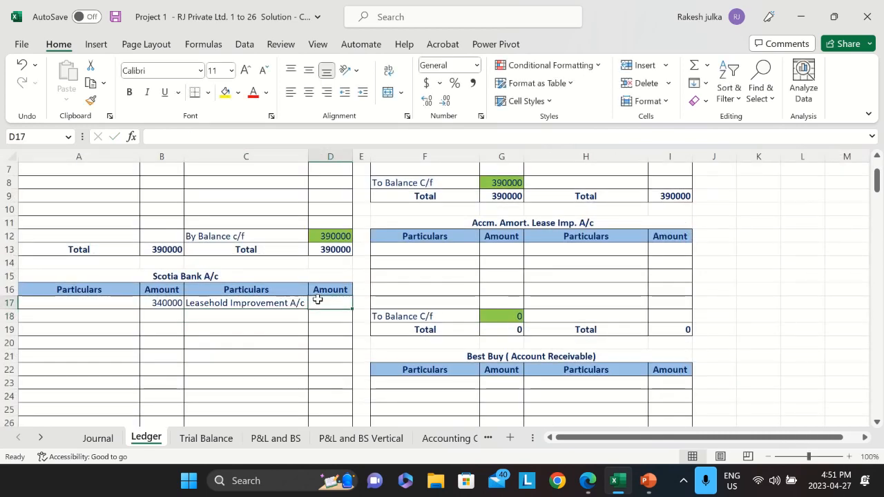
pyautogui.write('=')
pyautogui.click(98, 437)
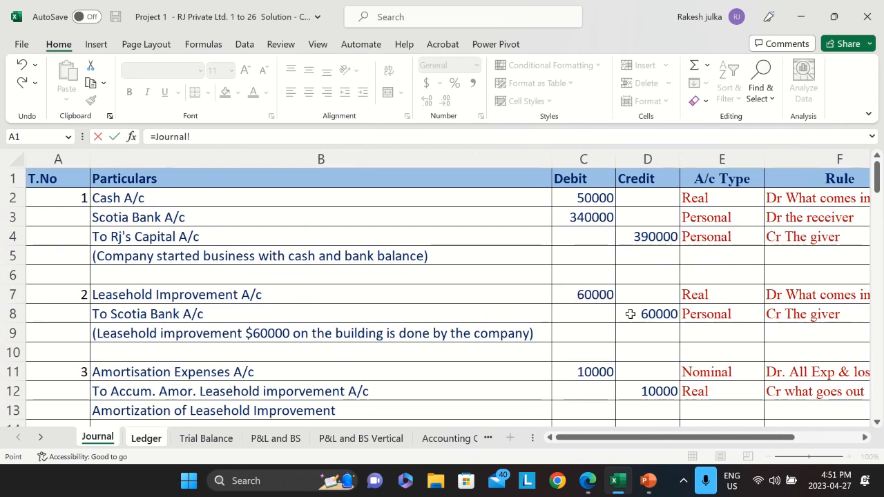
pyautogui.click(666, 314)
pyautogui.press('Return')
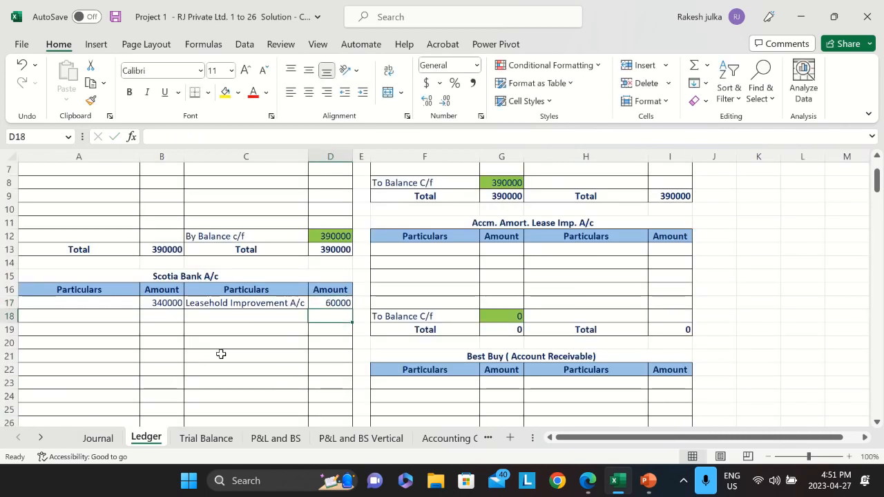
# Check transaction 3 in the Journal and start a linking formula in particulars cell A43 of the Ledger's Amortization Expenses A/c.
pyautogui.click(97, 437)
pyautogui.scroll(-2, 166, 343)
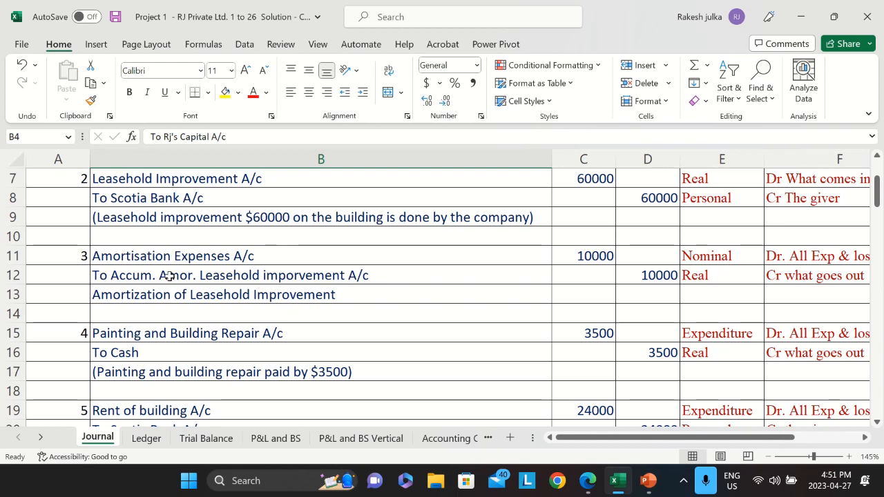
pyautogui.click(145, 438)
pyautogui.scroll(-4, 195, 410)
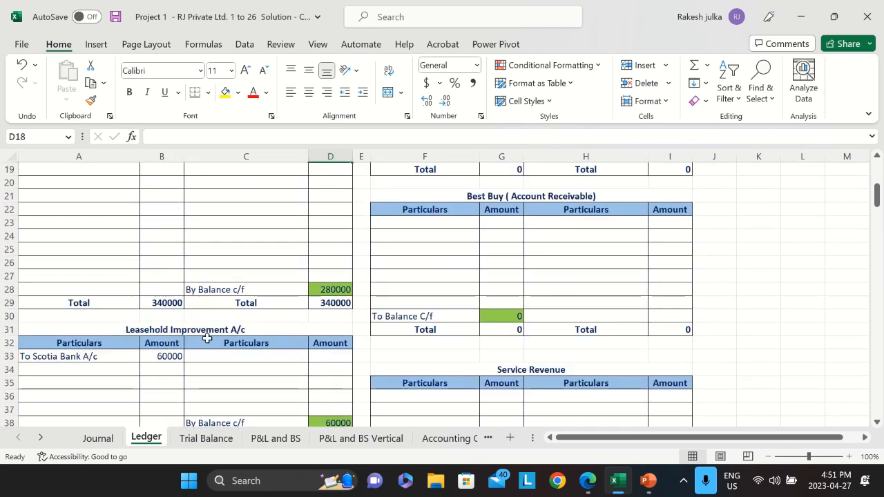
pyautogui.scroll(-4, 202, 343)
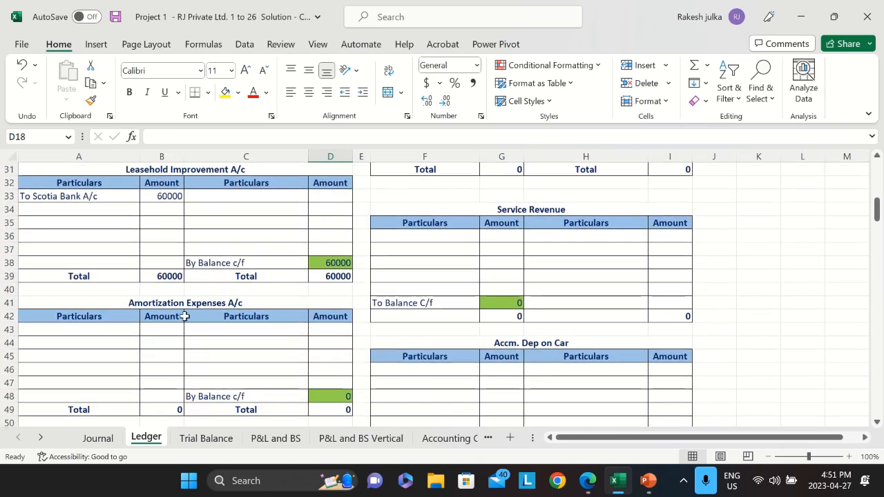
pyautogui.click(105, 330)
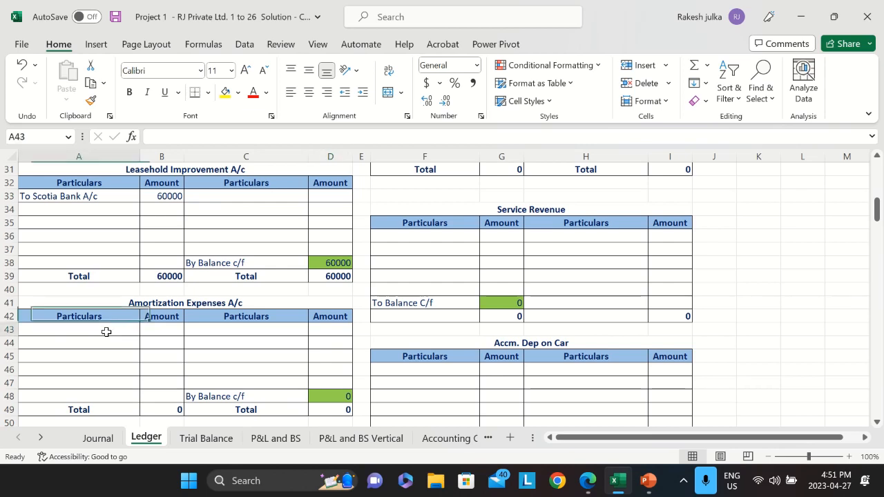
pyautogui.write('=')
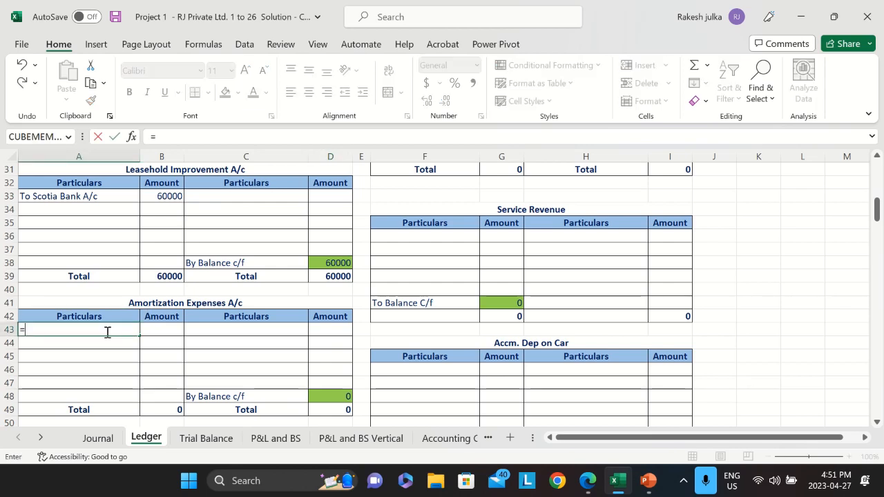
pyautogui.click(98, 439)
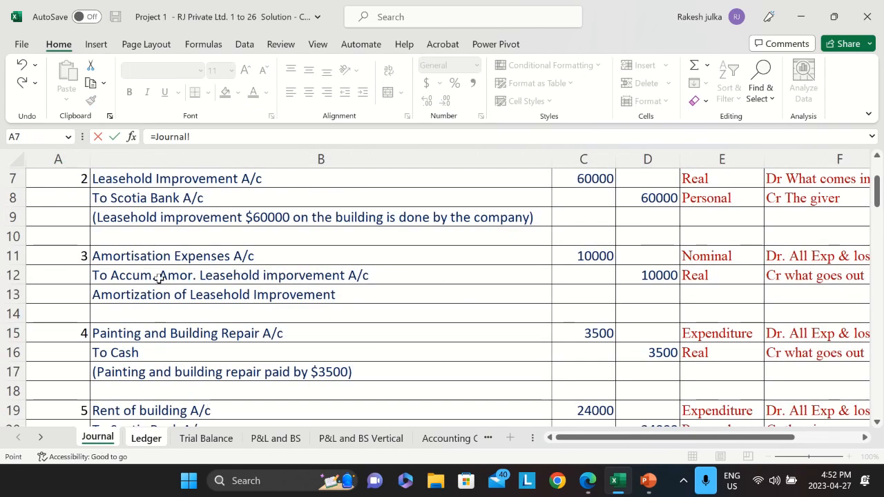
pyautogui.click(180, 275)
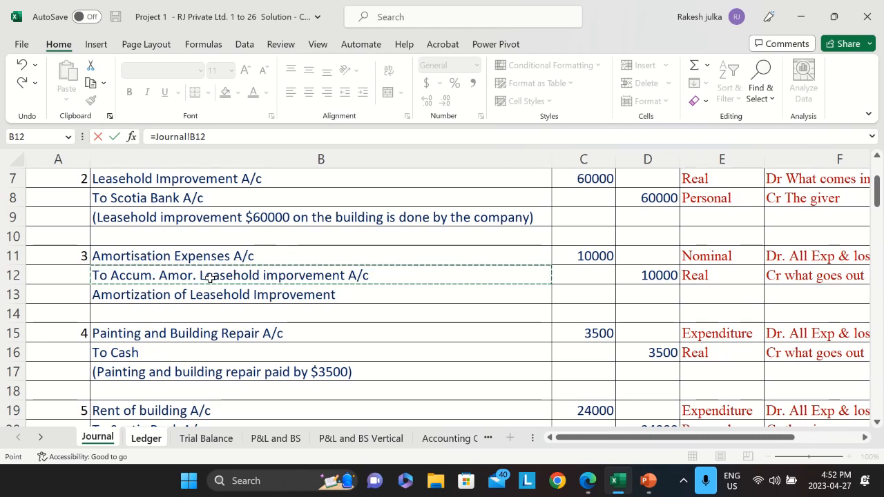
pyautogui.hotkey('ctrl', 'pagedown')
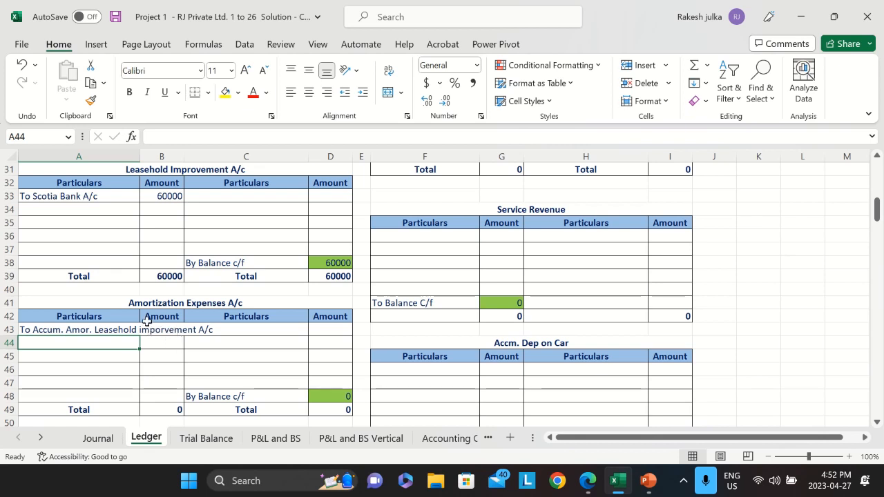
pyautogui.doubleClick(100, 331)
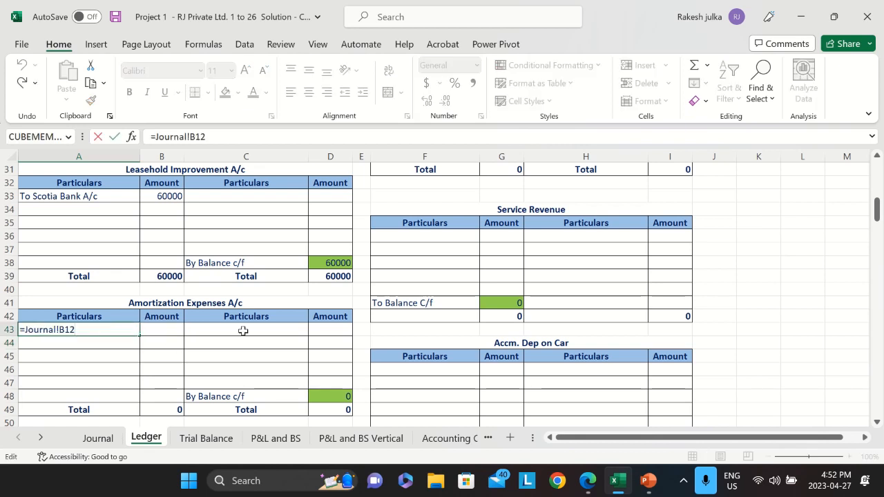
pyautogui.press('BackSpace')
pyautogui.press('BackSpace')
pyautogui.press('BackSpace')
pyautogui.press('BackSpace')
pyautogui.press('BackSpace')
pyautogui.press('BackSpace')
pyautogui.press('BackSpace')
pyautogui.press('BackSpace')
pyautogui.press('BackSpace')
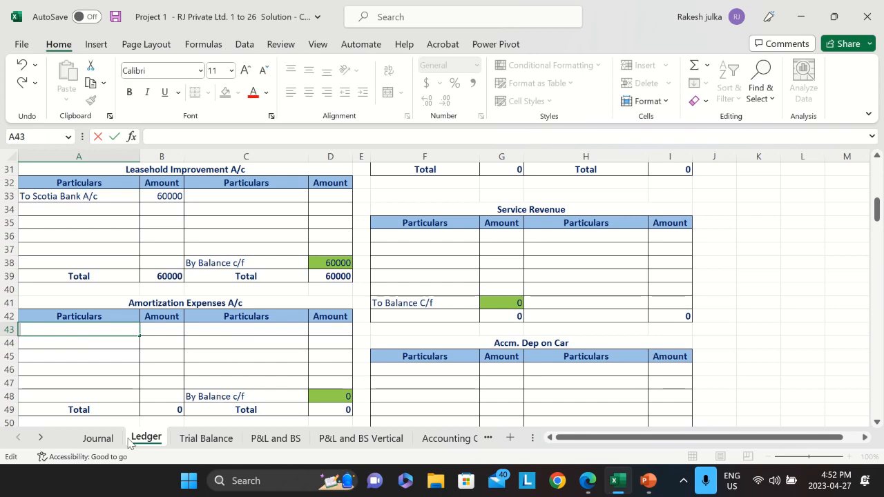
# Enter "To Acc Amort- Leasehold Imp" as the first debit particular of the Amortization Expenses A/c in Ledger cell A43.
pyautogui.click(101, 439)
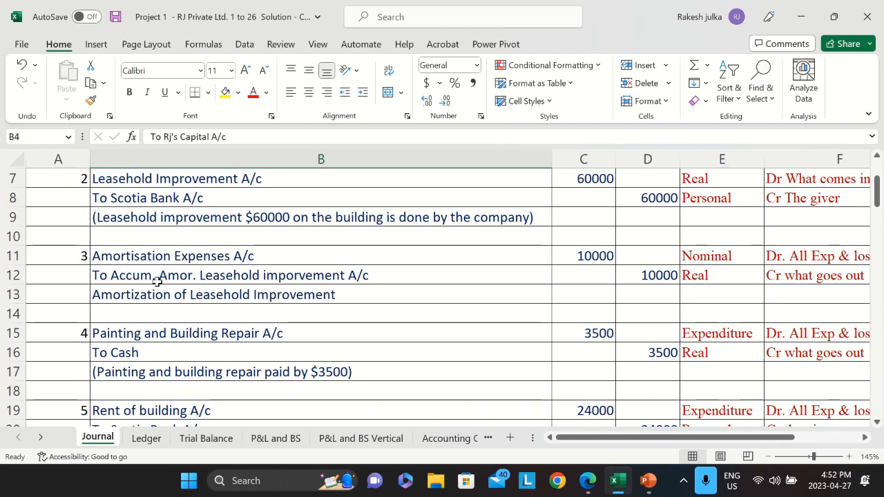
pyautogui.click(145, 438)
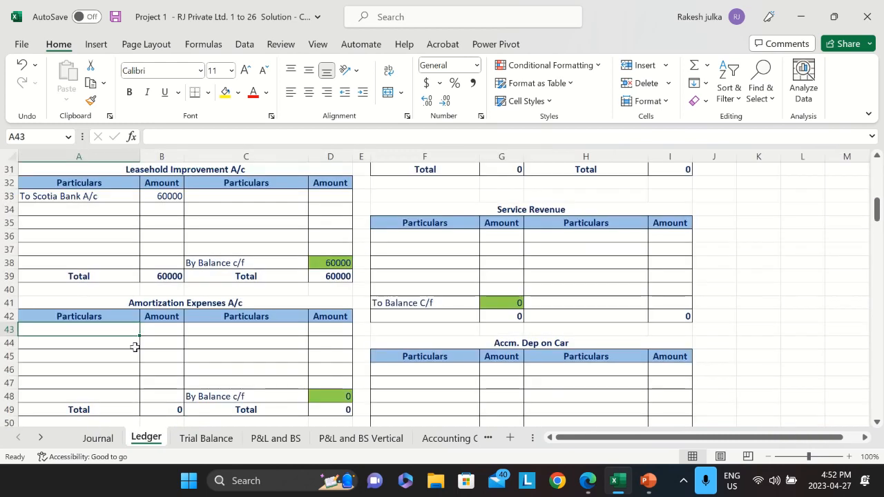
pyautogui.write('To Acc')
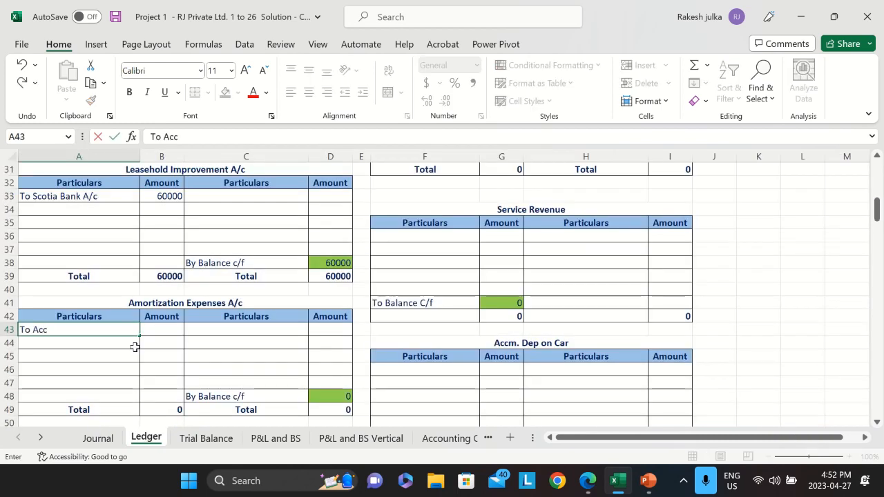
pyautogui.write(' Amo')
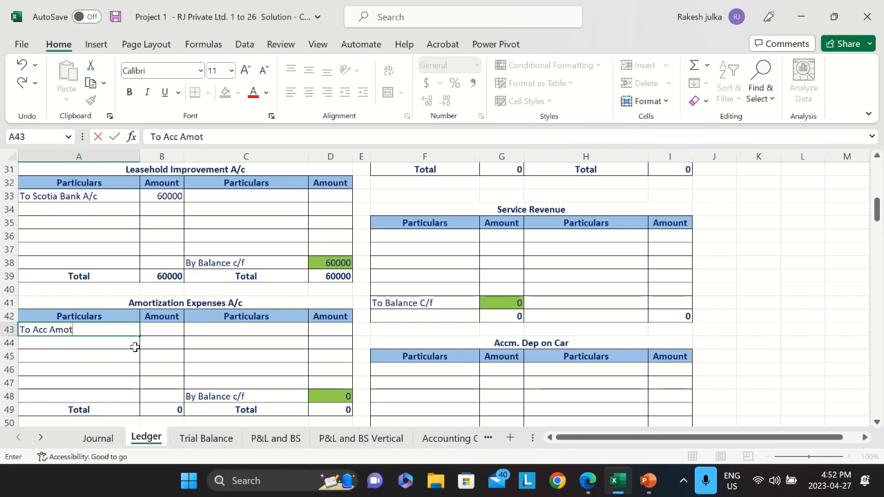
pyautogui.write('rt- Leas')
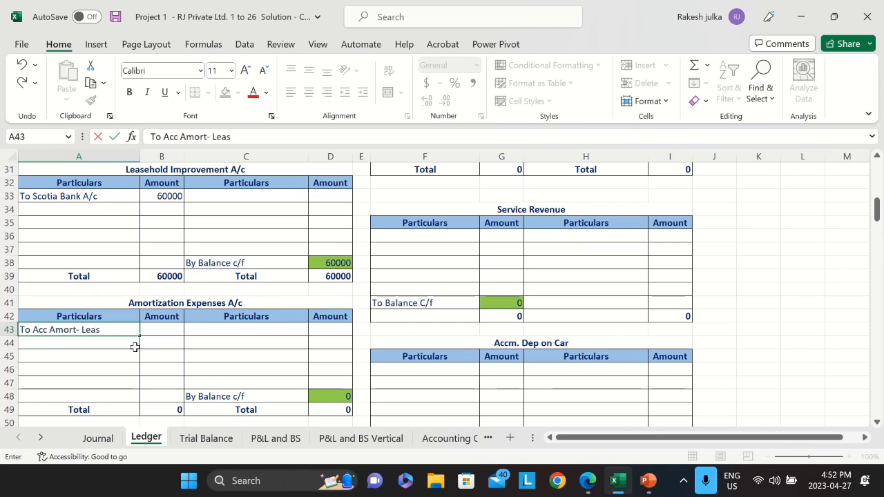
pyautogui.write('ehold Imp')
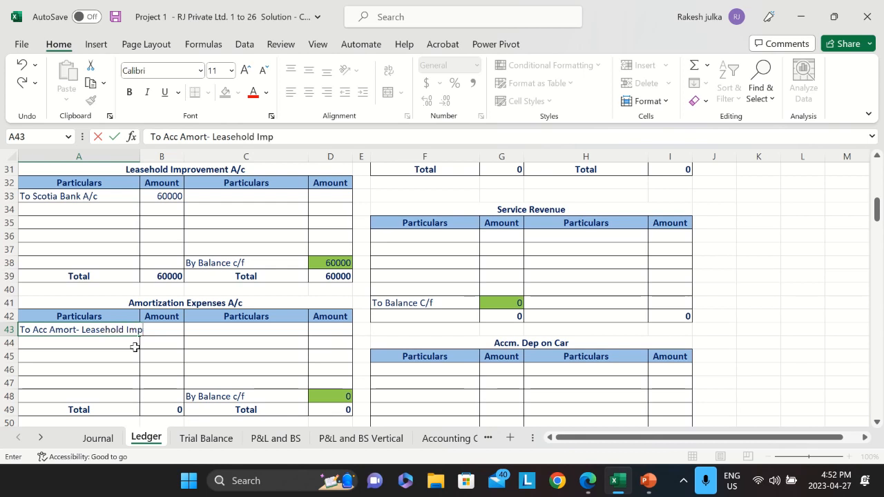
pyautogui.press('Return')
# Link the amount in Ledger cell B43 to the Amortisation Expenses debit in Journal cell C11.
pyautogui.press('Up')
pyautogui.press('Right')
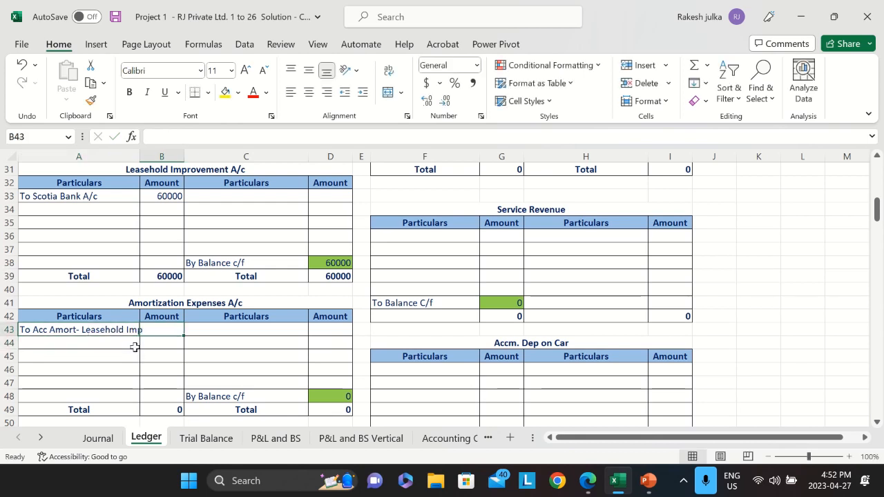
pyautogui.write('=')
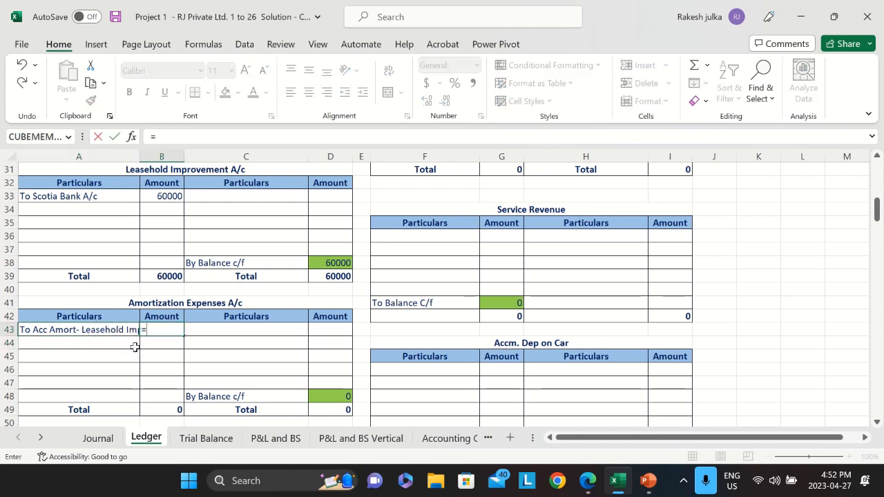
pyautogui.click(110, 444)
pyautogui.click(595, 256)
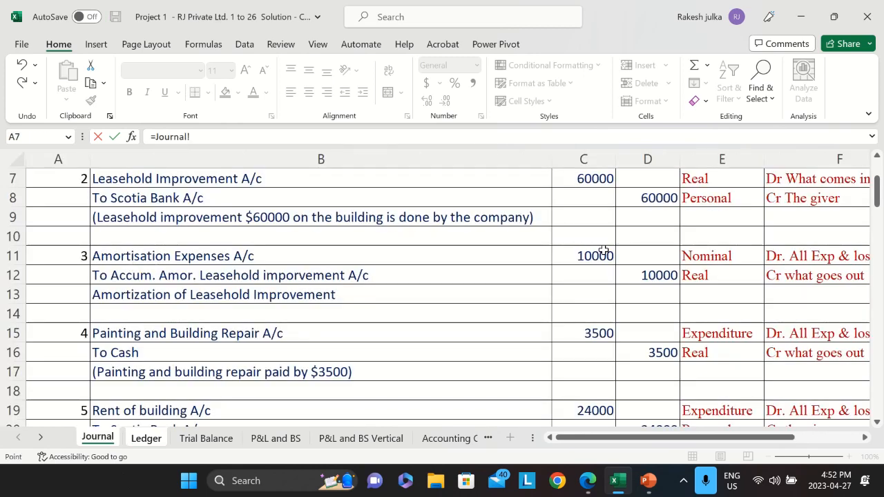
pyautogui.press('Return')
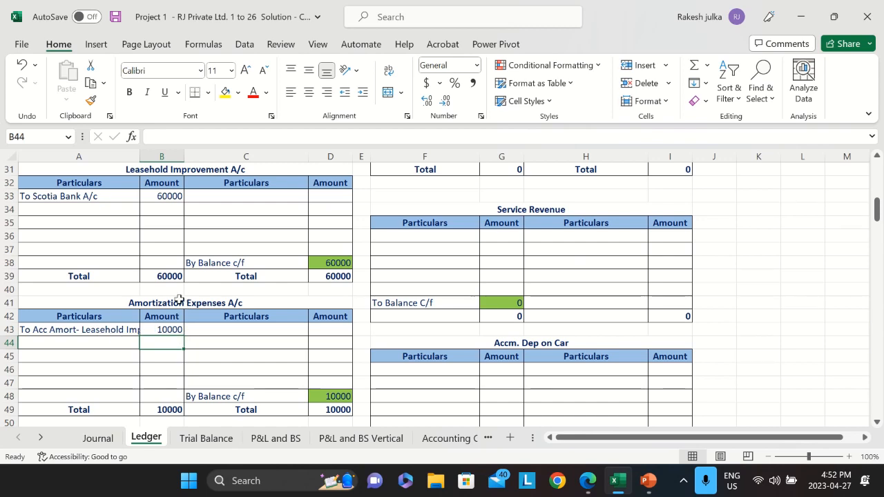
# Enter "By Amort. Exp" as the first credit particular of the Accm. Amort. Lease Imp. A/c in Ledger cell H13.
pyautogui.scroll(9, 570, 282)
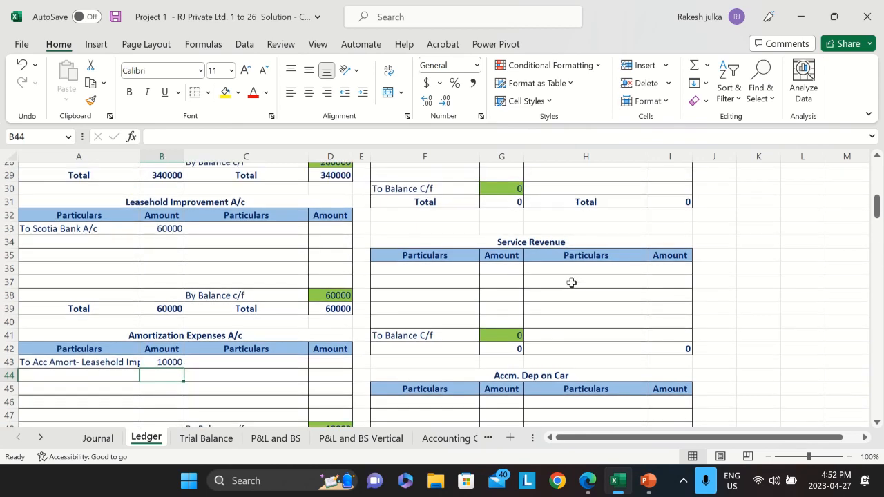
pyautogui.scroll(1, 570, 282)
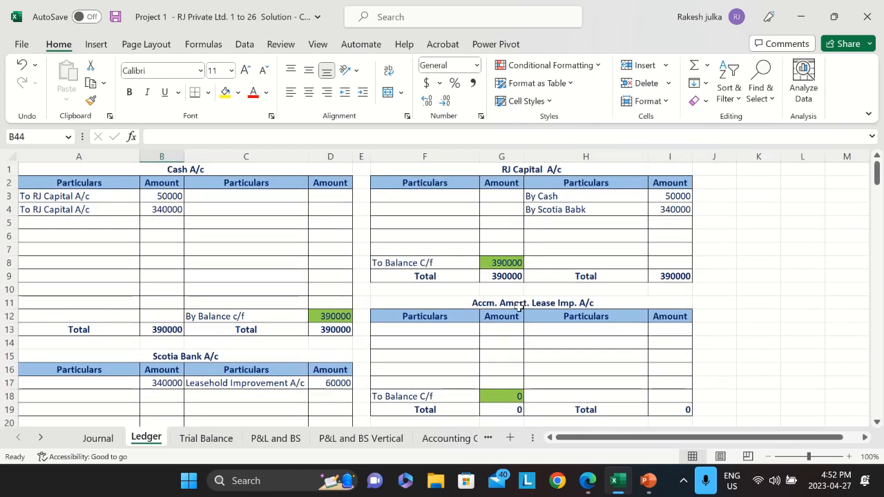
pyautogui.scroll(-1, 566, 285)
pyautogui.click(563, 289)
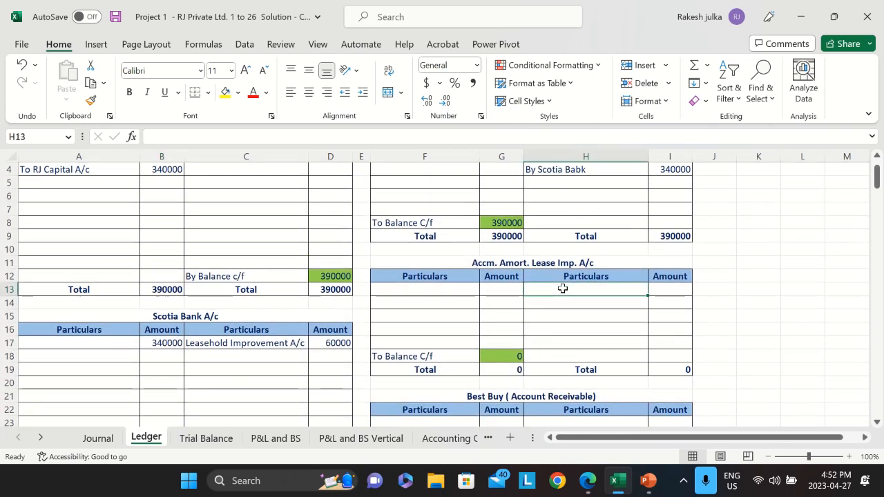
pyautogui.write('By')
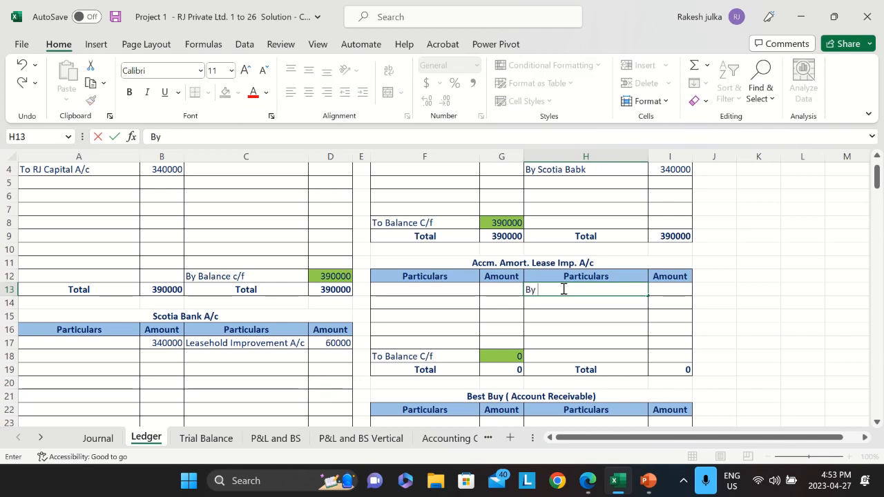
pyautogui.click(103, 438)
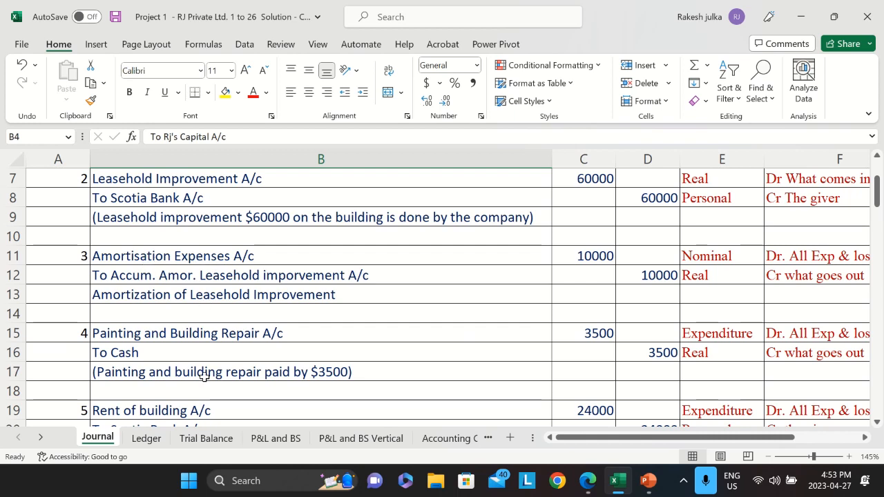
pyautogui.click(147, 438)
pyautogui.doubleClick(554, 291)
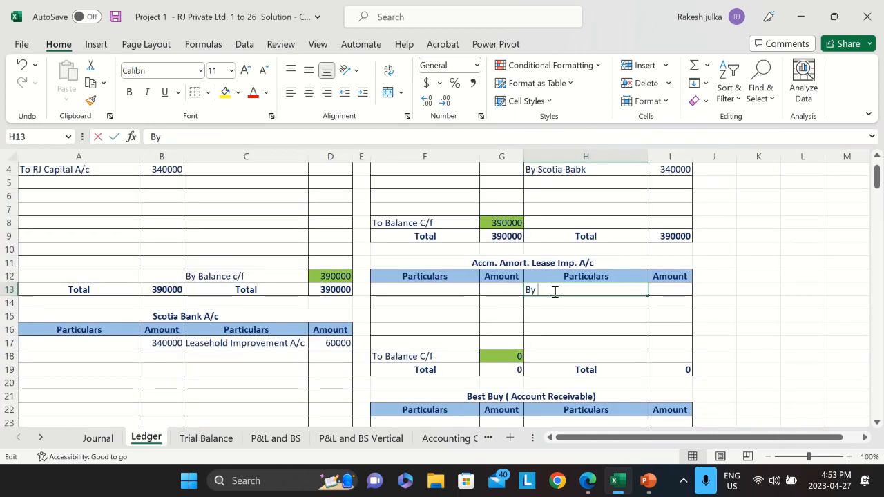
pyautogui.write('Amo')
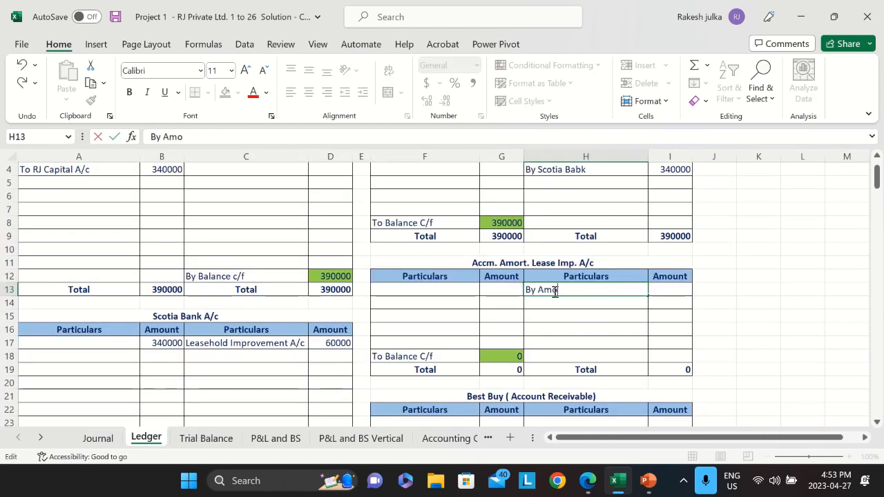
pyautogui.write('rt. Exp')
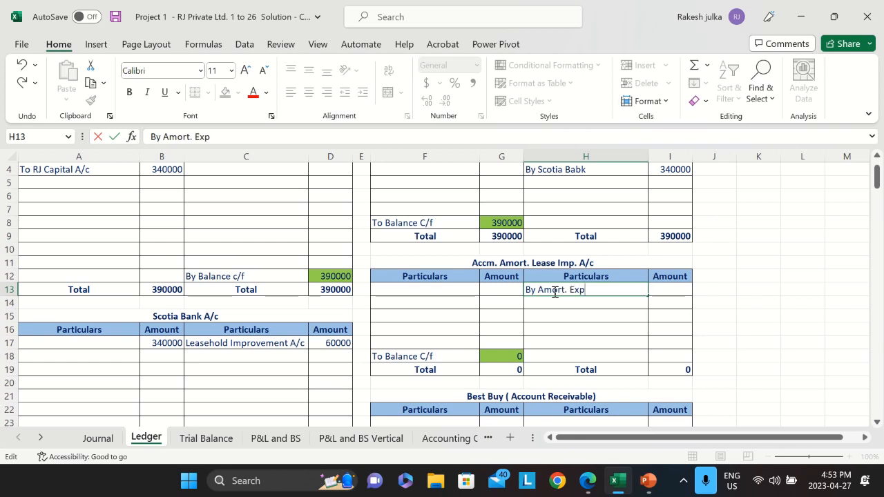
pyautogui.hotkey('ctrl', 'Return')
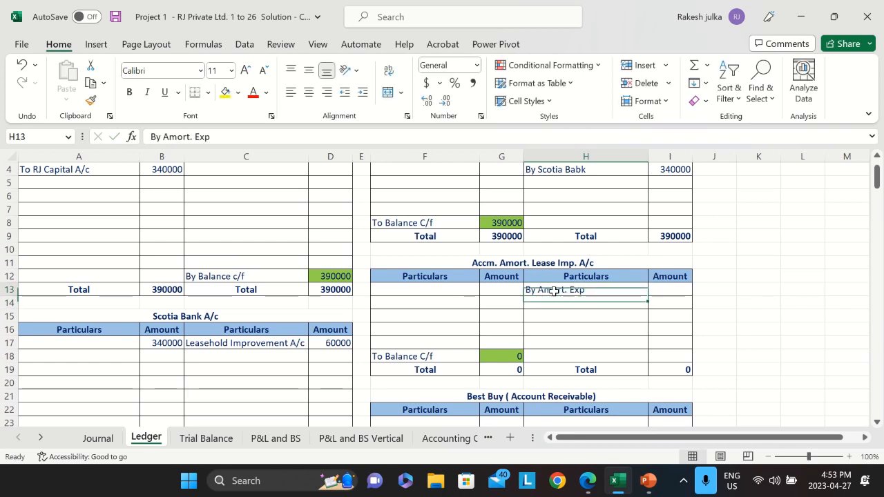
# Link the credit amount in Ledger cell I13 to the accumulated amortization credit in Journal cell D12.
pyautogui.press('Right')
pyautogui.write('=')
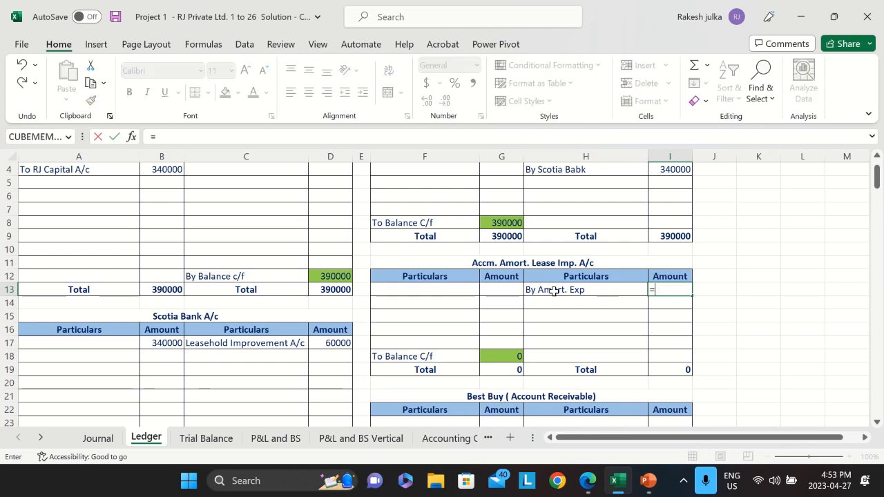
pyautogui.click(85, 441)
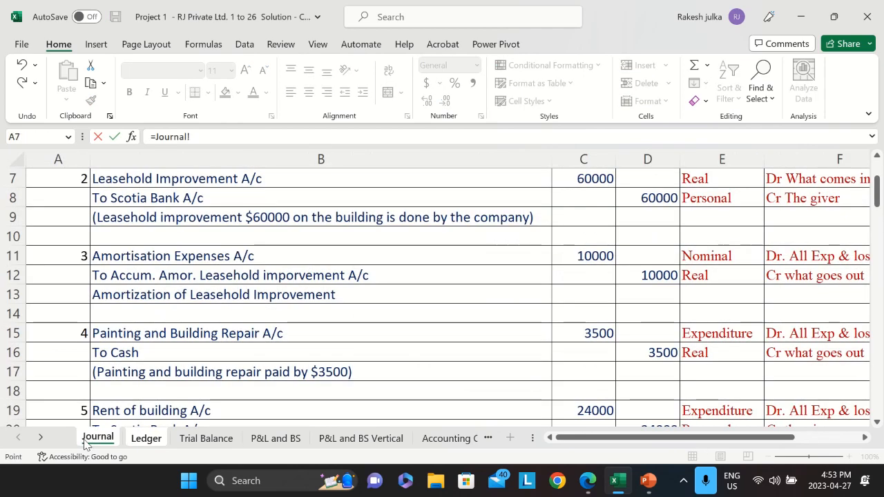
pyautogui.click(640, 275)
pyautogui.press('Return')
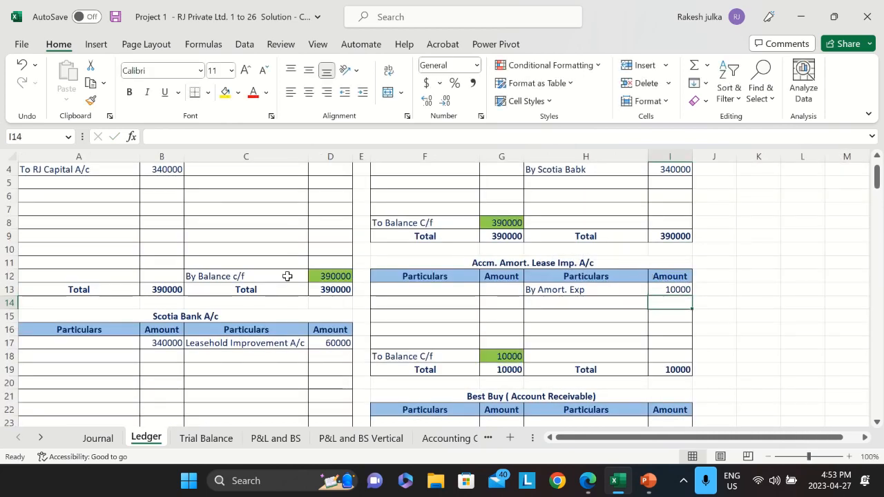
# Enter "To Cash" as the first debit particular of the Painting and Building Repair A/c in Ledger cell A53.
pyautogui.click(98, 438)
pyautogui.scroll(-2, 194, 294)
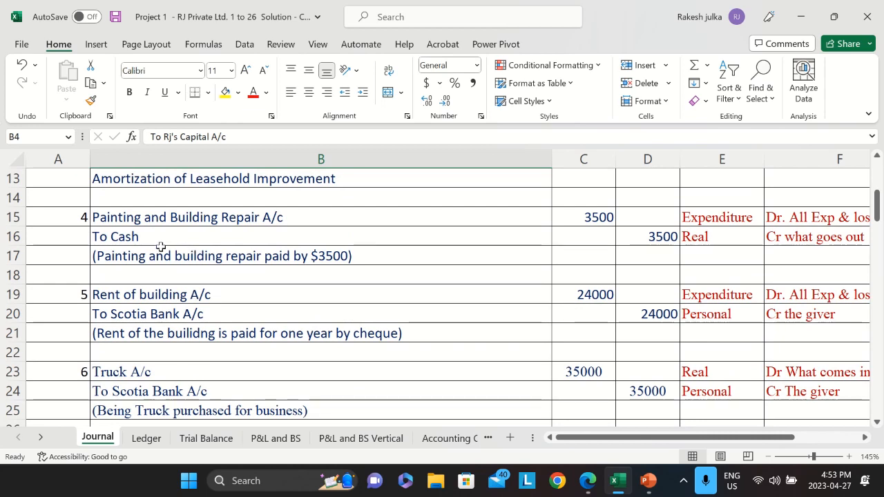
pyautogui.click(148, 440)
pyautogui.scroll(-7, 213, 371)
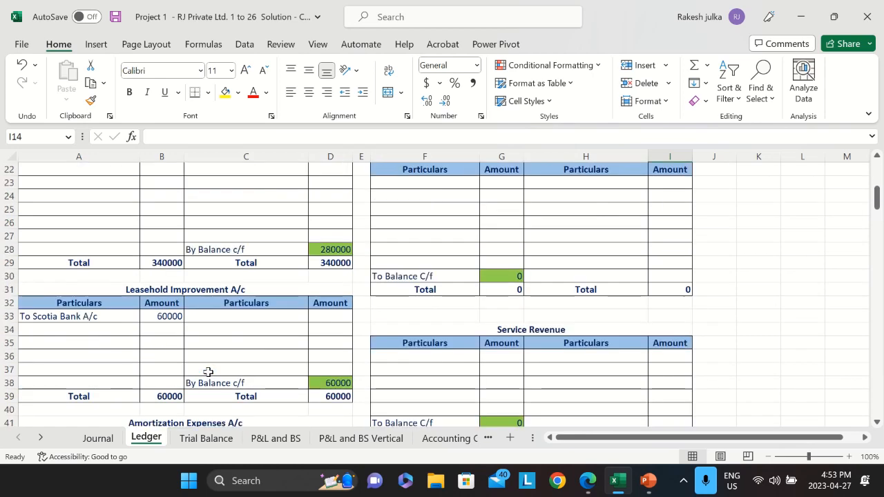
pyautogui.scroll(-5, 208, 372)
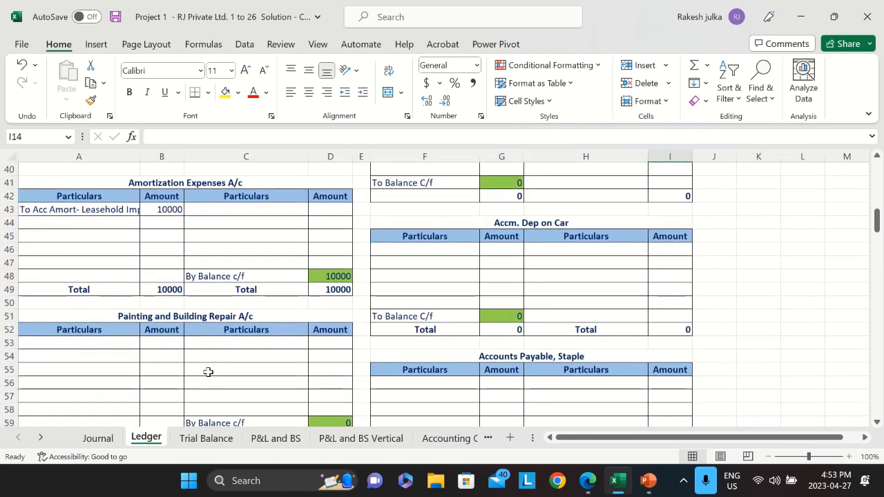
pyautogui.click(95, 342)
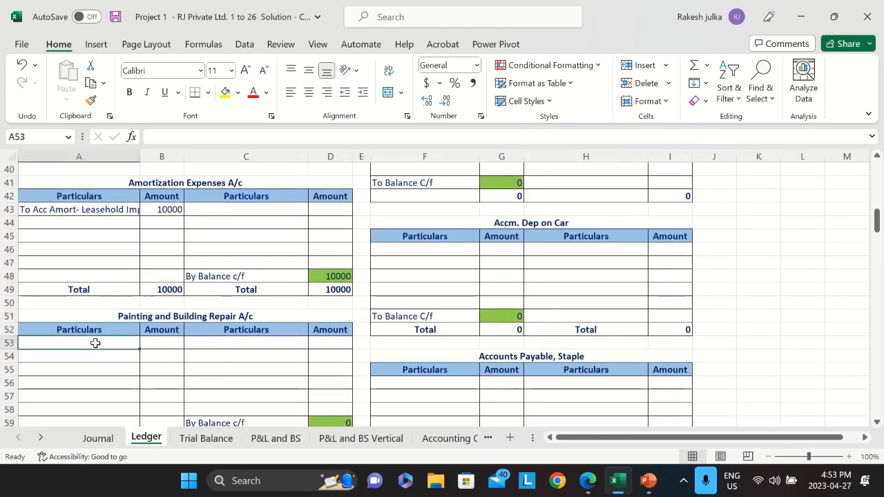
pyautogui.write('To Cash')
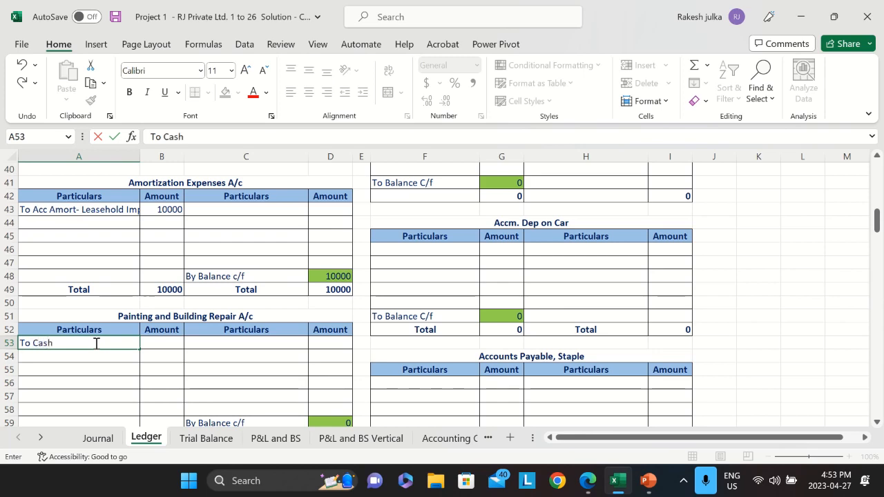
# Link the amount in Ledger cell B53 to the Painting and Building Repair debit in Journal cell C15.
pyautogui.press('Tab')
pyautogui.write('=')
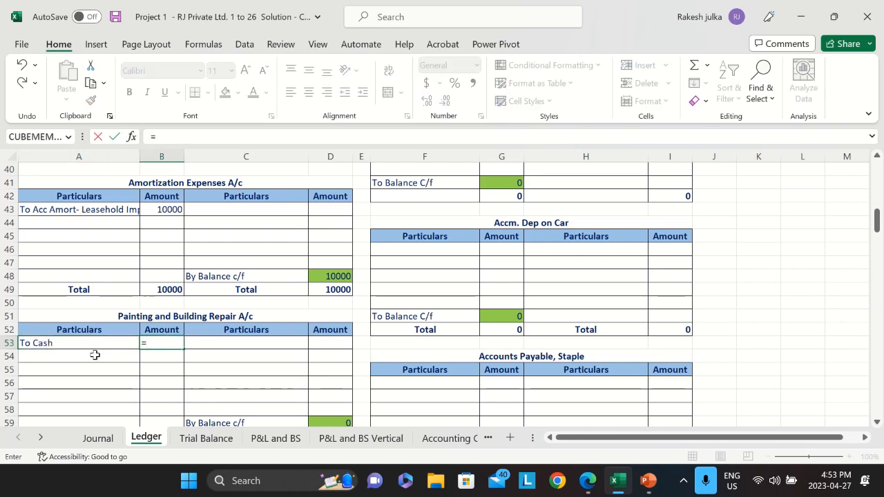
pyautogui.click(97, 437)
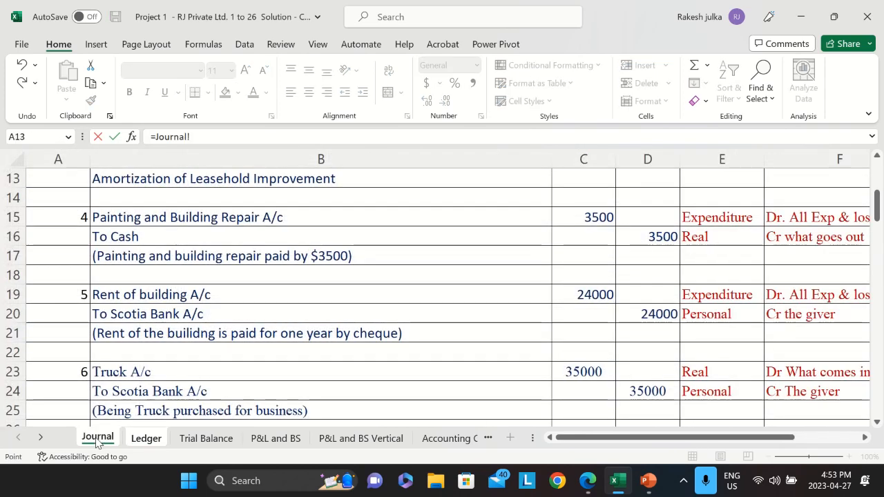
pyautogui.click(586, 217)
pyautogui.press('Return')
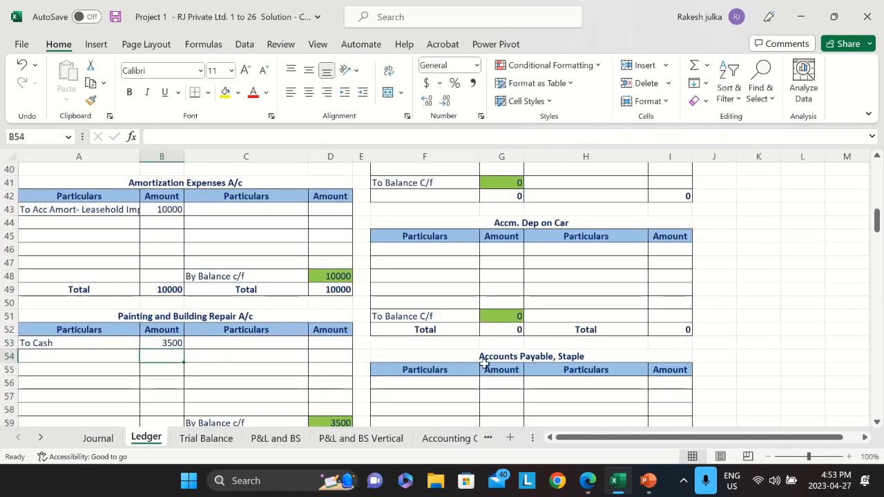
# Enter "By Painting and Building Rep" as the first credit particular of the Cash A/c in Ledger cell C3.
pyautogui.scroll(10, 335, 315)
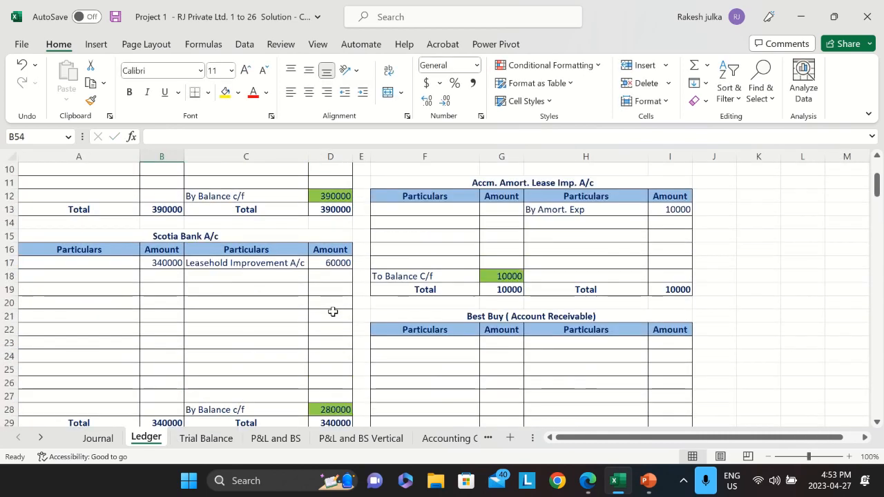
pyautogui.scroll(3, 333, 311)
pyautogui.click(255, 199)
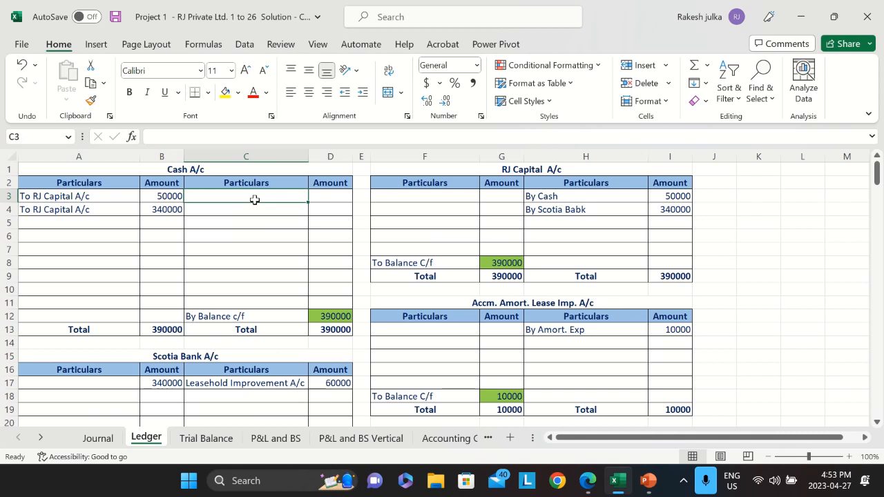
pyautogui.write('By Painting')
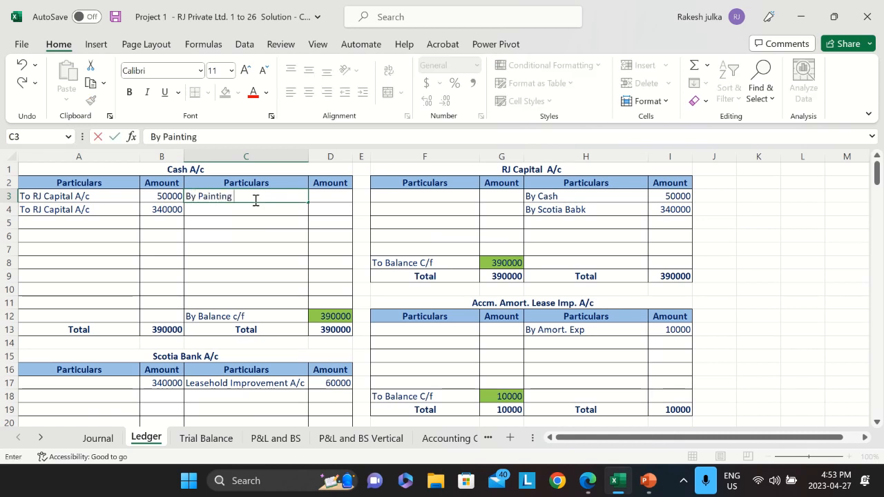
pyautogui.click(107, 437)
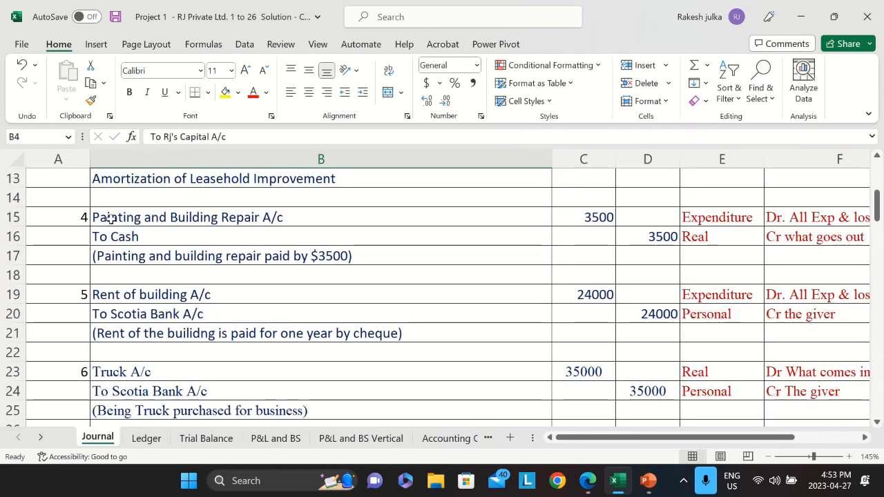
pyautogui.click(146, 438)
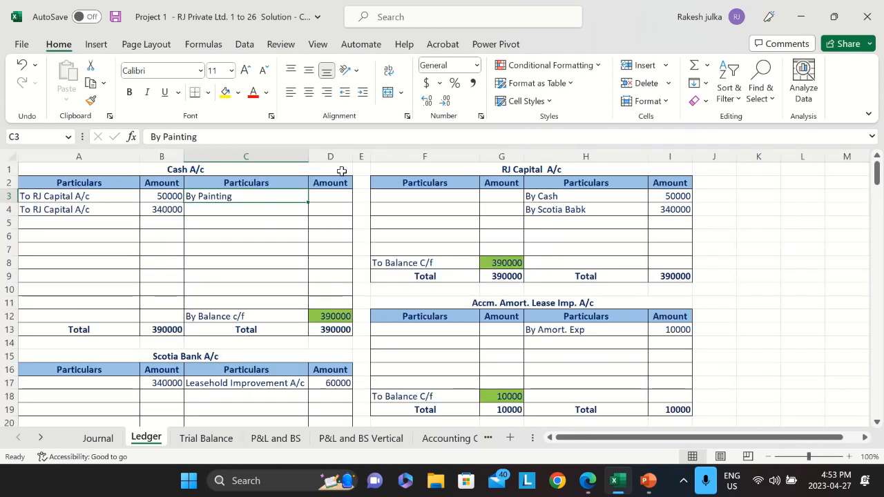
pyautogui.doubleClick(247, 201)
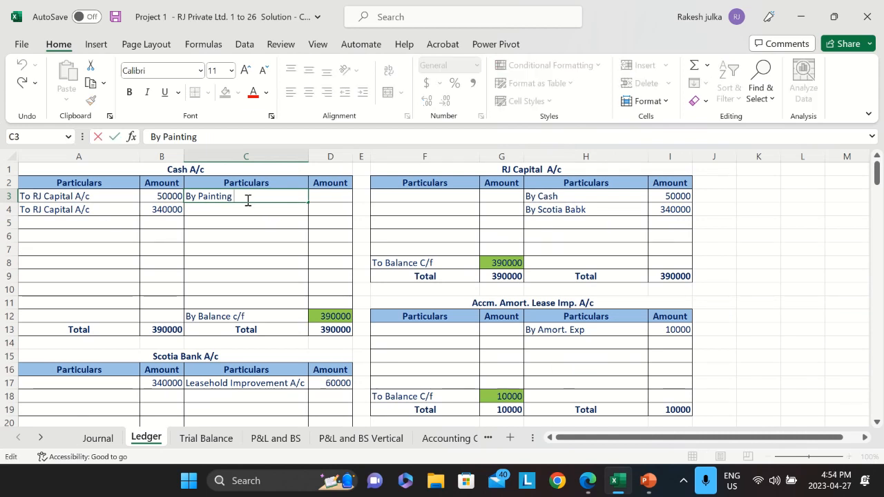
pyautogui.write('and Buildi')
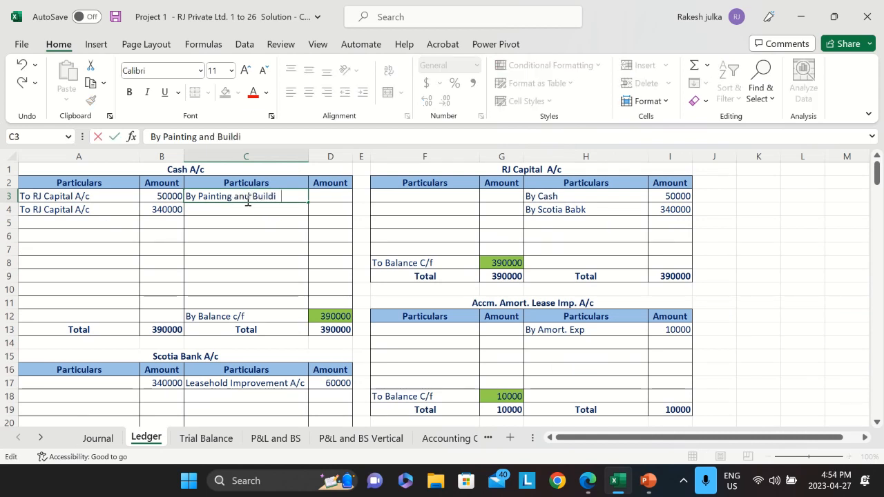
pyautogui.write('ng Rep')
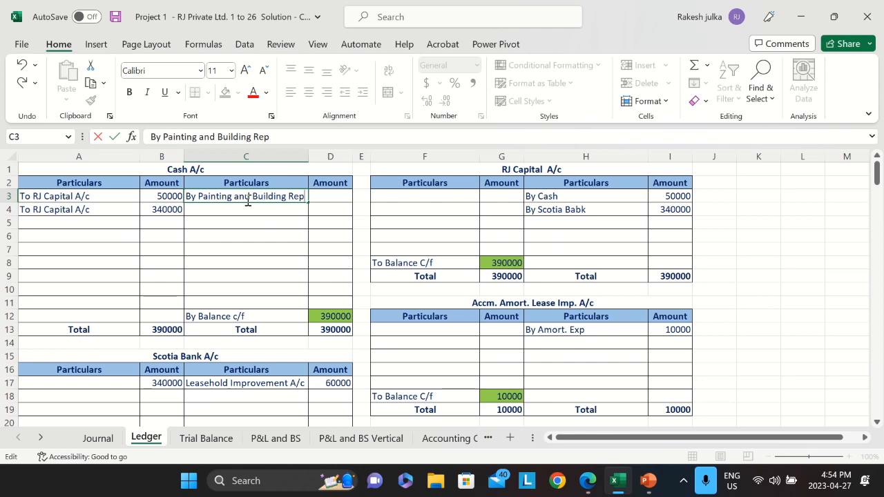
pyautogui.press('Return')
# Link the credit amount in Ledger cell D3 to the painting and building repair cash credit in Journal cell D16.
pyautogui.press('Up')
pyautogui.press('Right')
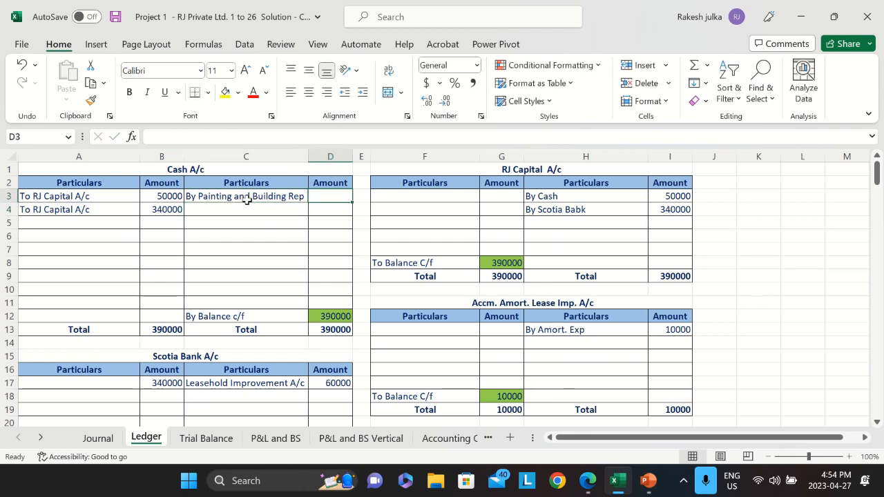
pyautogui.write('=')
pyautogui.click(98, 437)
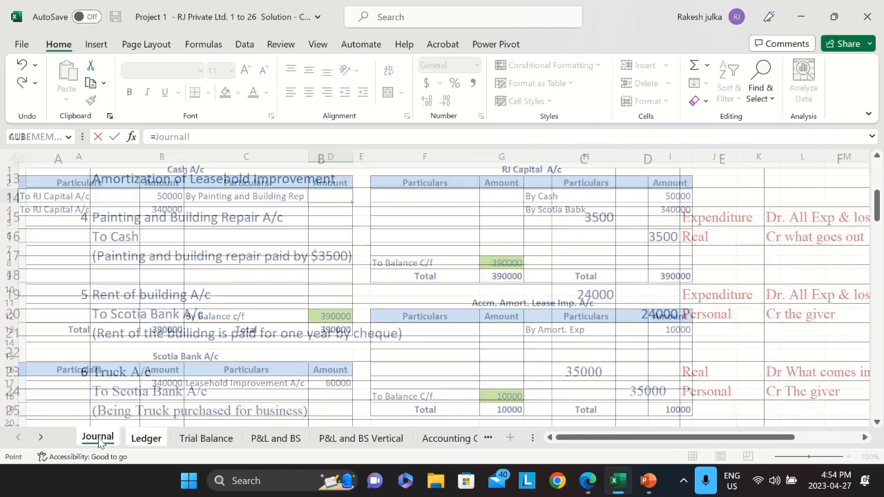
pyautogui.click(663, 237)
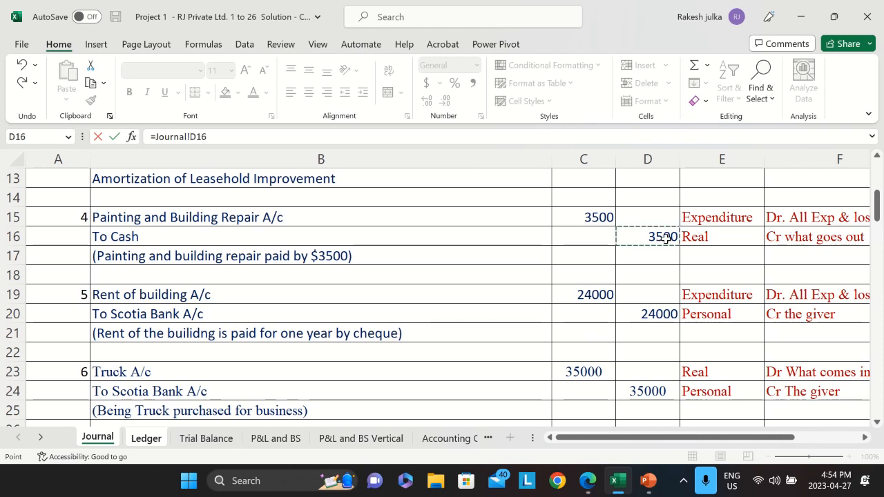
pyautogui.press('Return')
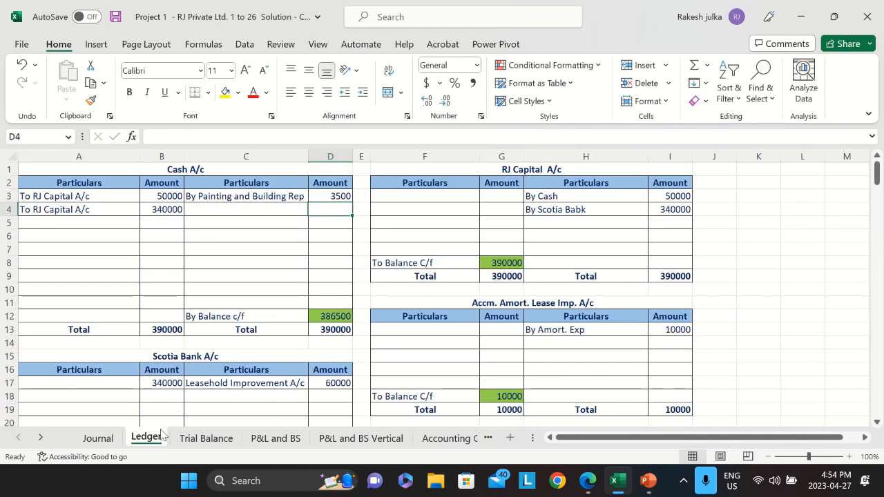
# Enter "To Scotia Bank" as the first debit particular of the Rent of the Building A/c in Ledger cell A64.
pyautogui.click(97, 437)
pyautogui.scroll(-1, 160, 298)
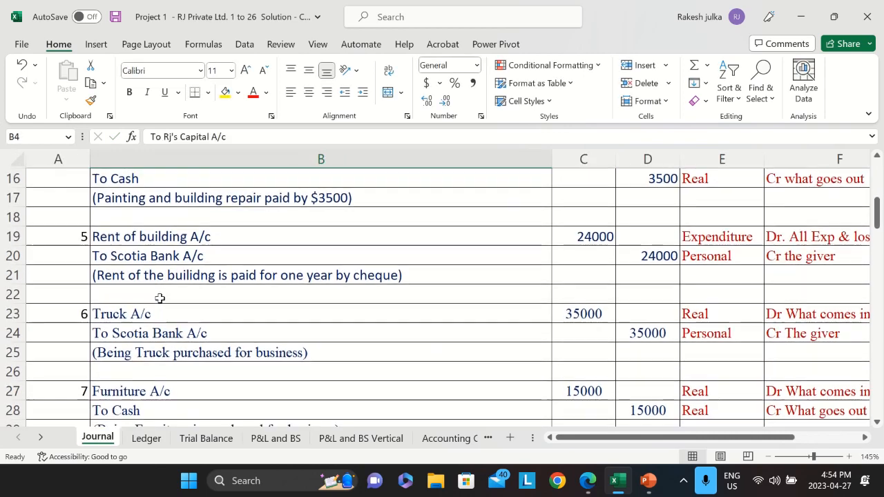
pyautogui.click(146, 437)
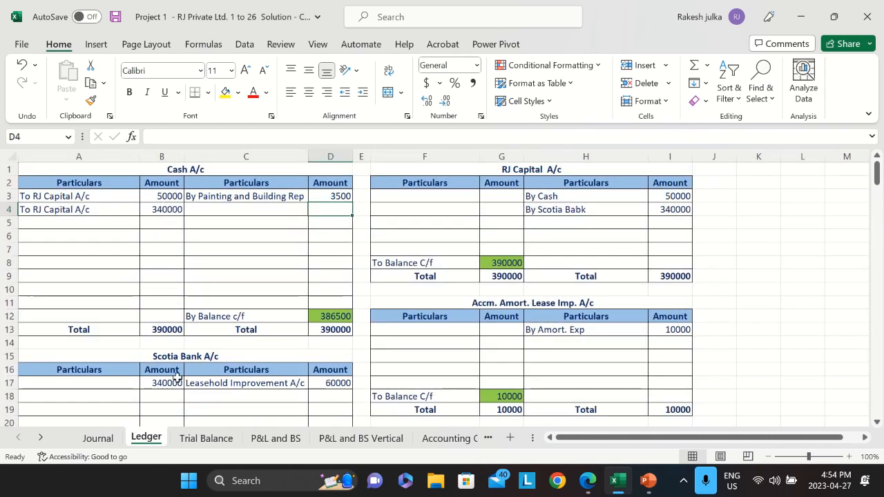
pyautogui.scroll(-14, 177, 376)
pyautogui.scroll(-10, 178, 377)
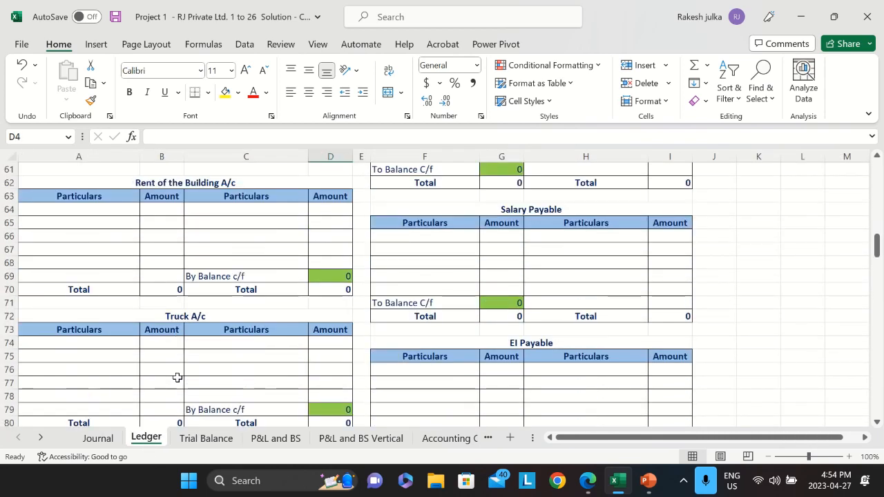
pyautogui.scroll(-3, 177, 377)
pyautogui.scroll(9, 177, 377)
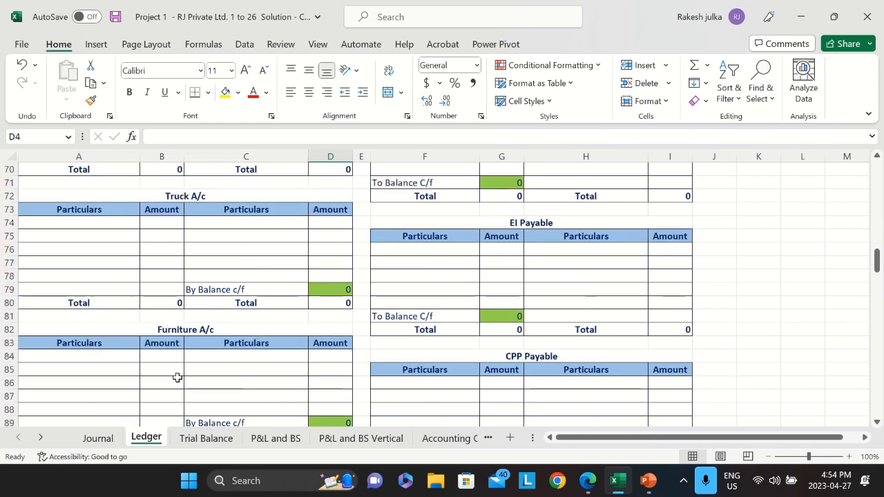
pyautogui.click(98, 290)
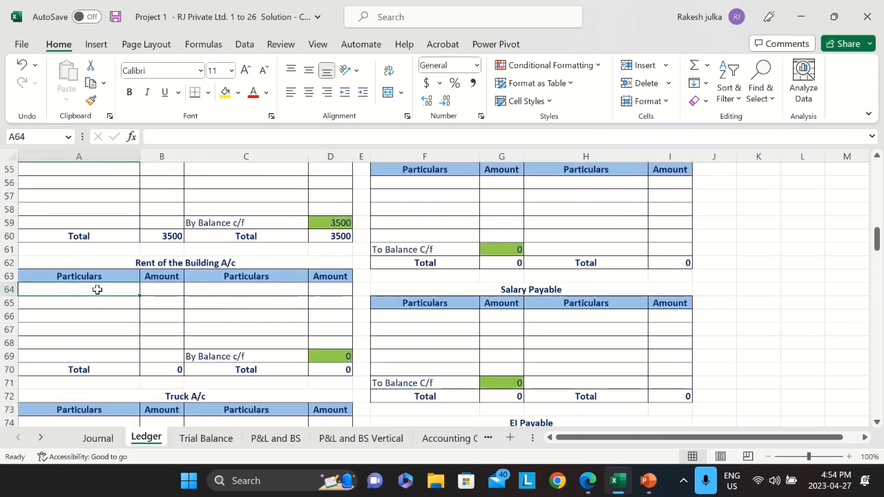
pyautogui.write('To Scot')
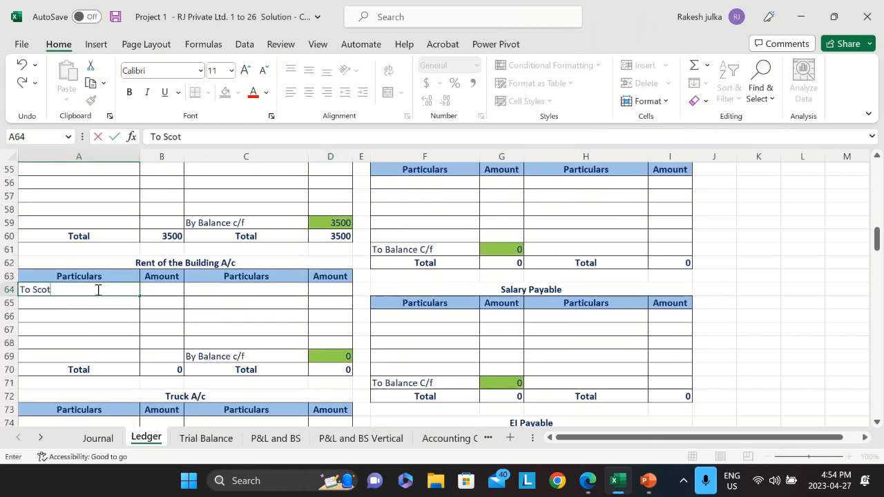
pyautogui.write('ia Bank')
pyautogui.press('Tab')
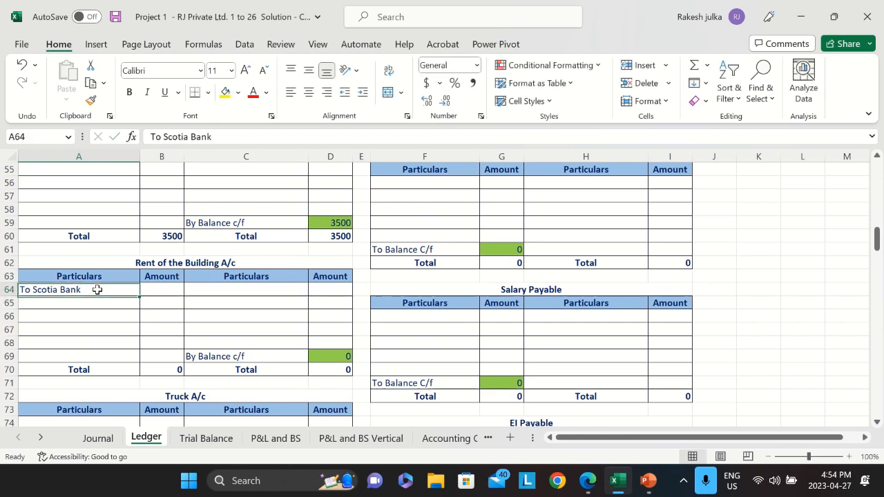
# Link the amount in Ledger cell B64 to the Rent of building debit in Journal cell C19.
pyautogui.write('=')
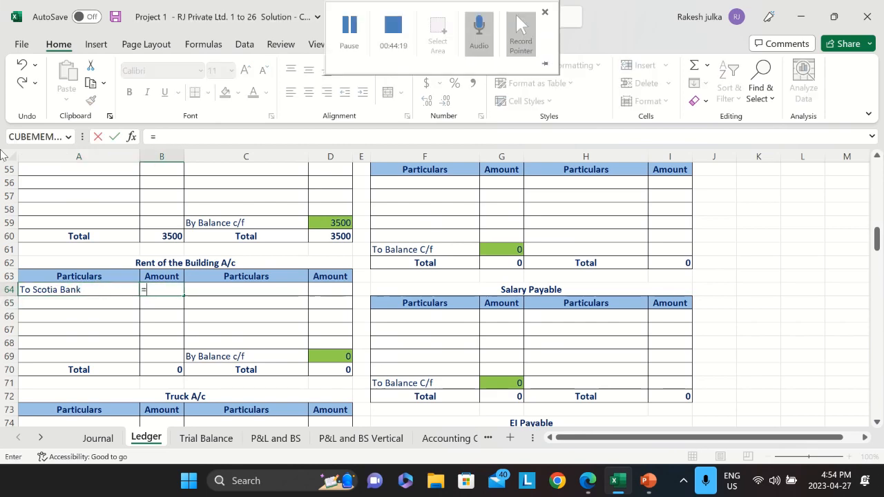
pyautogui.click(98, 438)
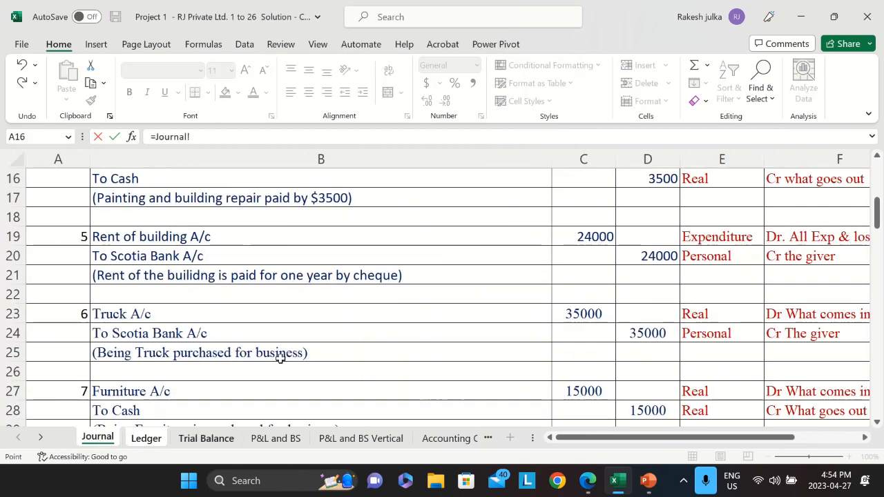
pyautogui.click(586, 237)
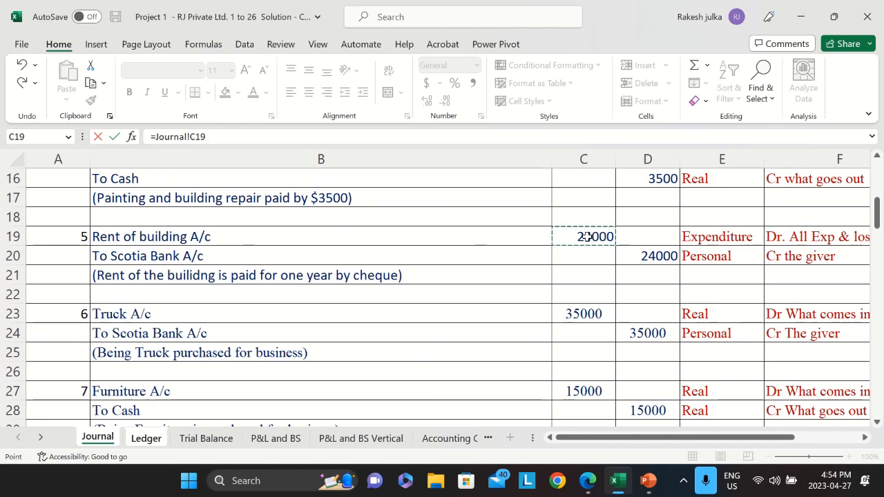
pyautogui.press('Return')
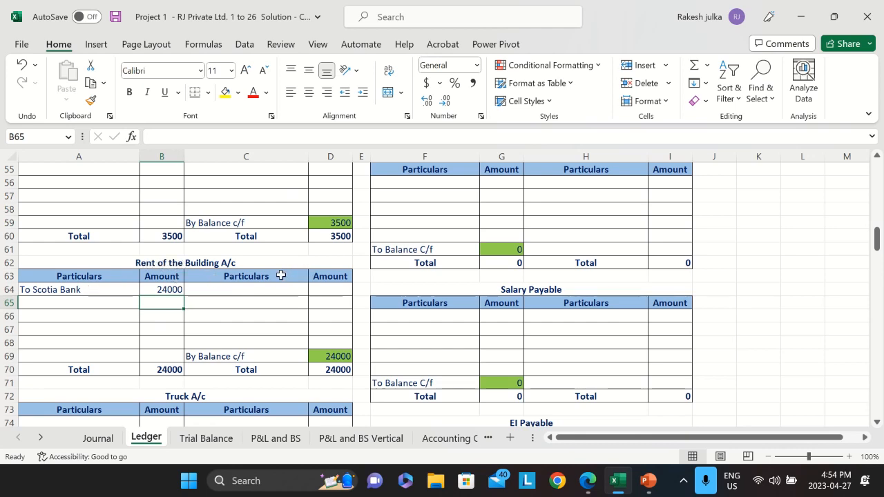
# Enter "By Rent of building" as the second credit particular of the Scotia Bank A/c in Ledger cell C18.
pyautogui.scroll(18, 281, 275)
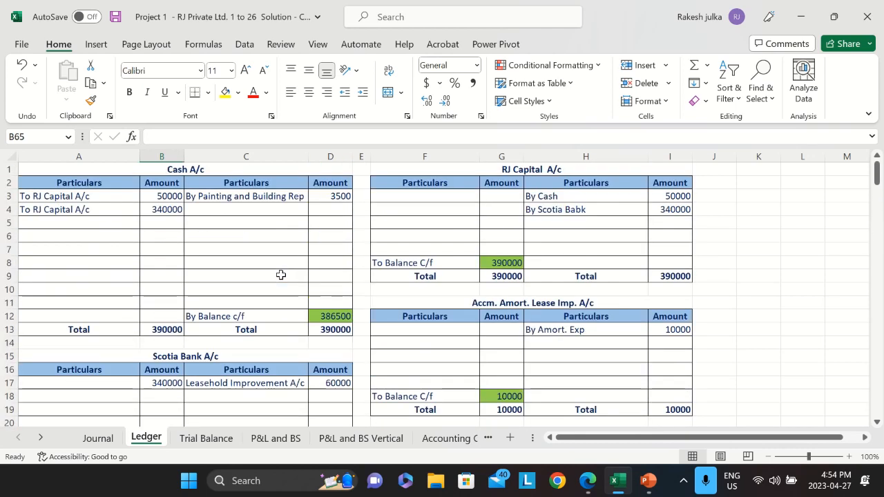
pyautogui.scroll(-3, 281, 275)
pyautogui.click(265, 275)
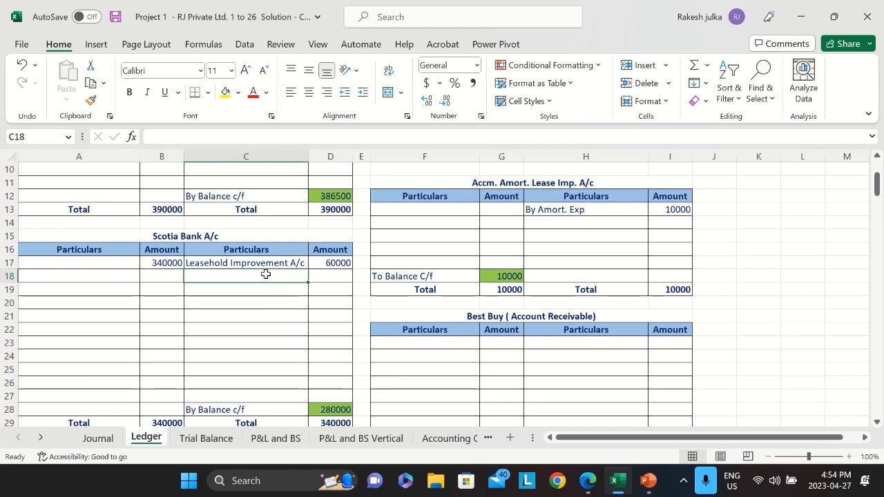
pyautogui.write('By')
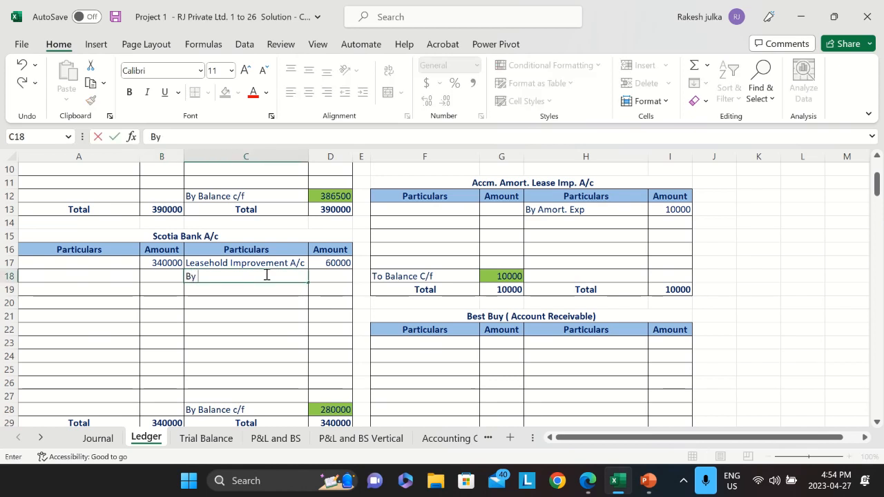
pyautogui.write(' Rent of bu')
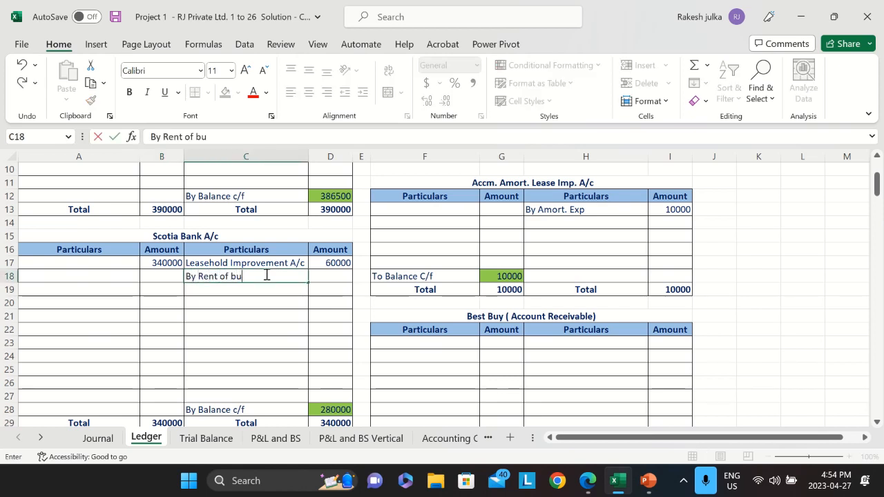
pyautogui.write('ilding')
pyautogui.press('Return')
# Link the credit amount in Ledger cell D18 to the building rent's Scotia Bank credit in Journal cell D20.
pyautogui.press('Up')
pyautogui.press('Right')
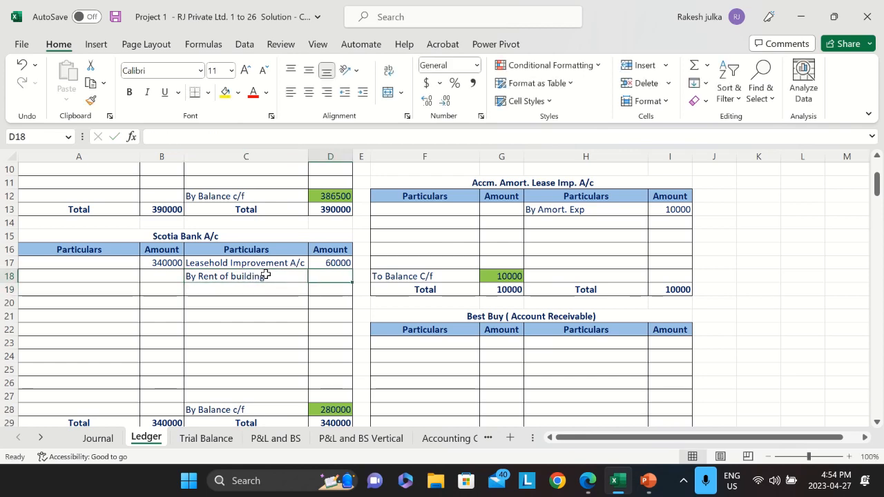
pyautogui.write('=')
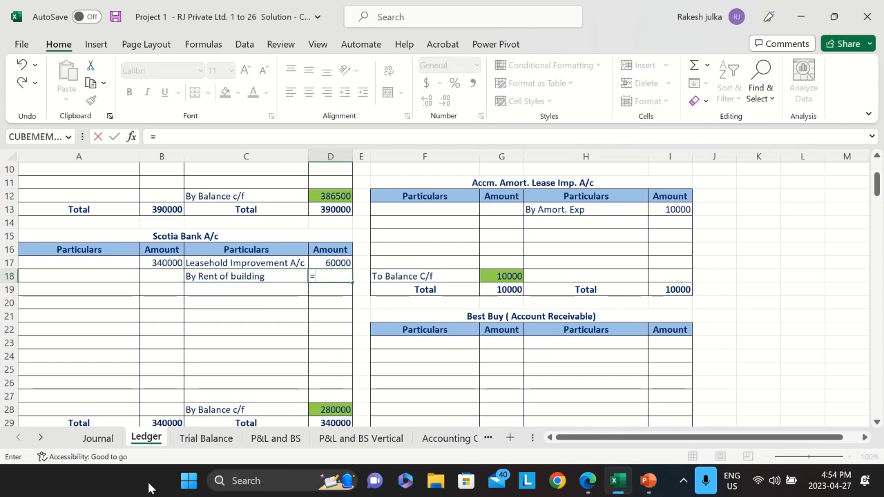
pyautogui.click(97, 438)
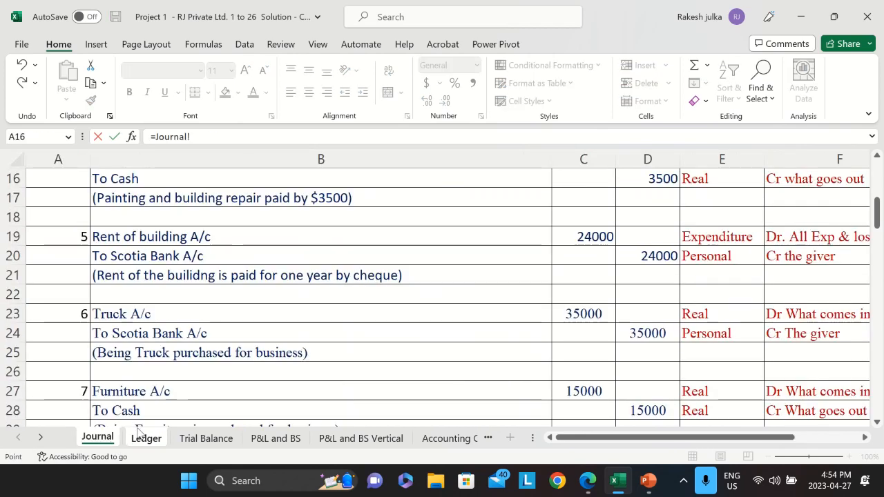
pyautogui.click(675, 256)
pyautogui.press('Return')
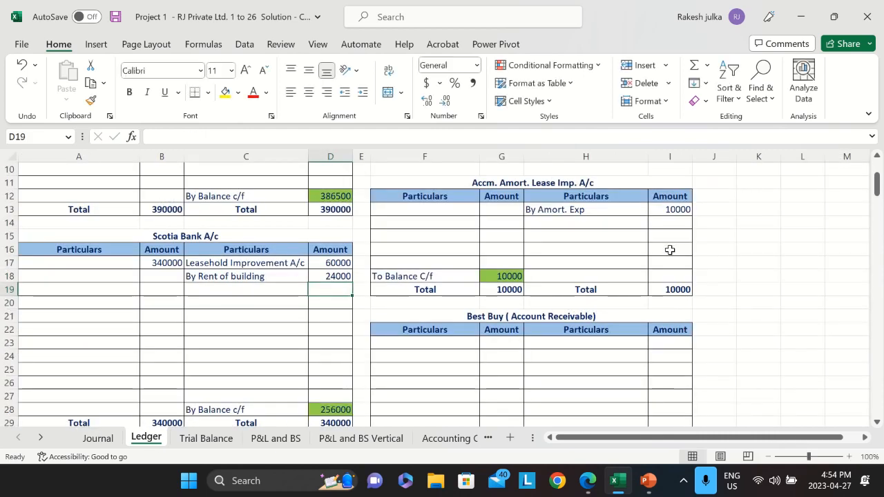
# Enter "To Scotia Bank" as the first debit particular of the Truck A/c in Ledger cell A74, following Journal entry 6.
pyautogui.click(107, 438)
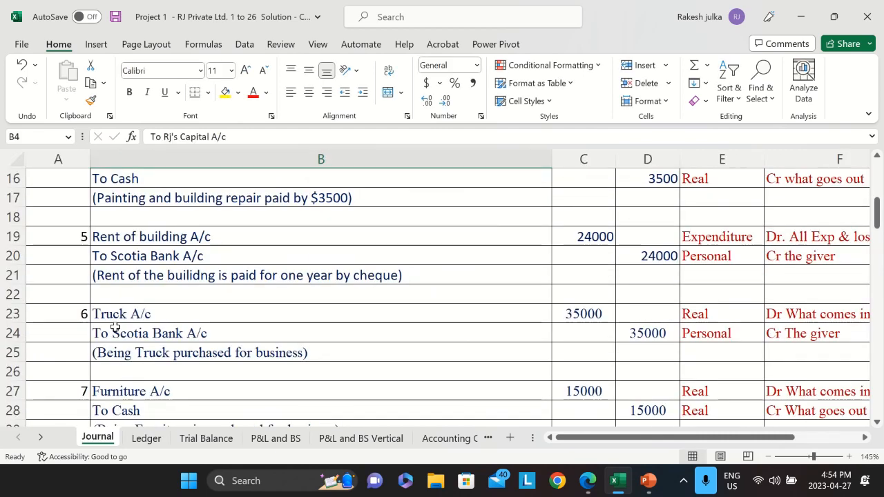
pyautogui.scroll(-1, 110, 330)
pyautogui.scroll(-1, 121, 324)
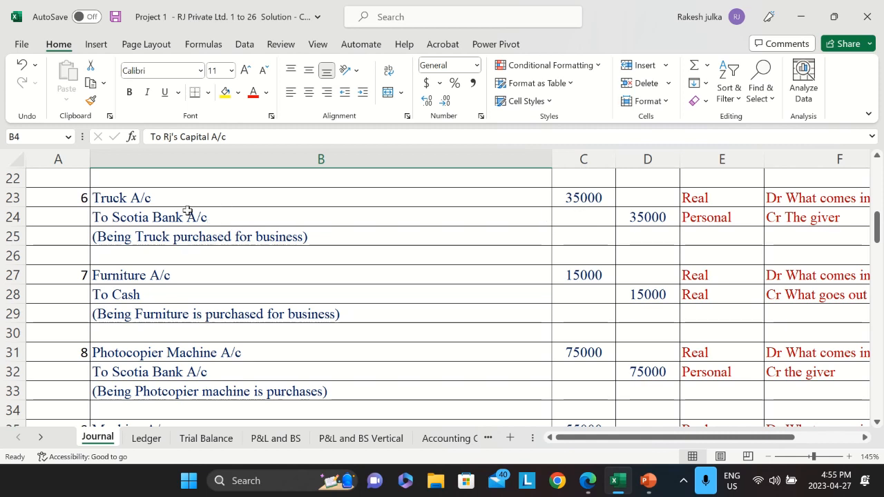
pyautogui.click(145, 439)
pyautogui.scroll(-18, 213, 316)
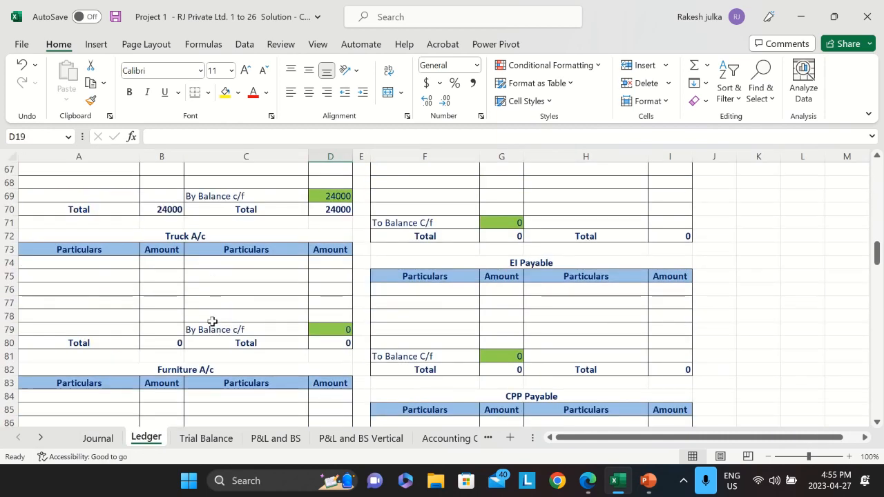
pyautogui.scroll(-2, 212, 321)
pyautogui.scroll(2, 211, 320)
pyautogui.click(87, 263)
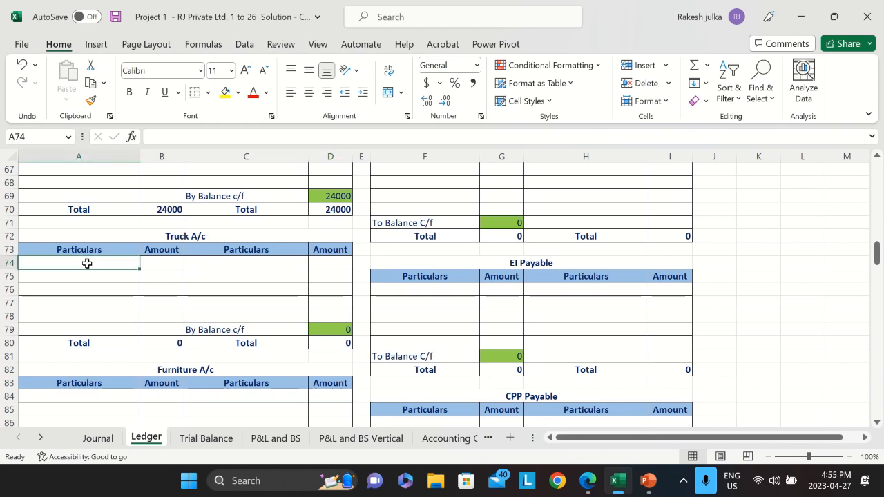
pyautogui.write('To Scotia Bank')
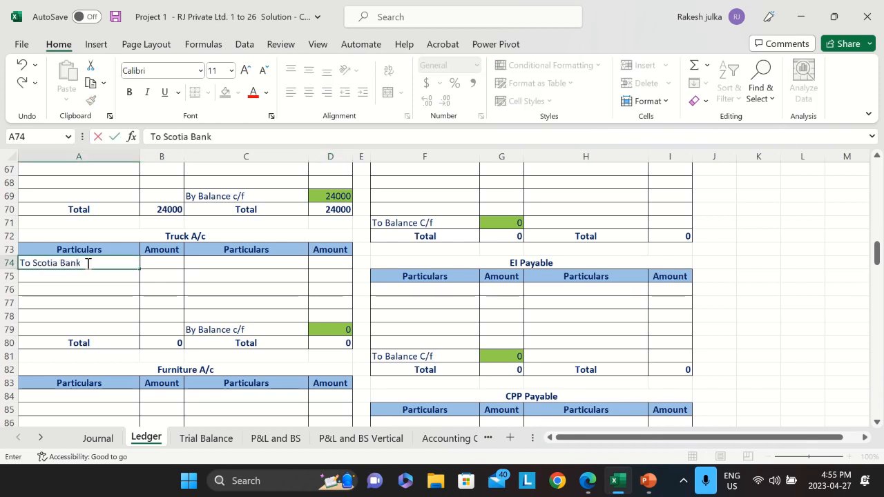
pyautogui.press('Tab')
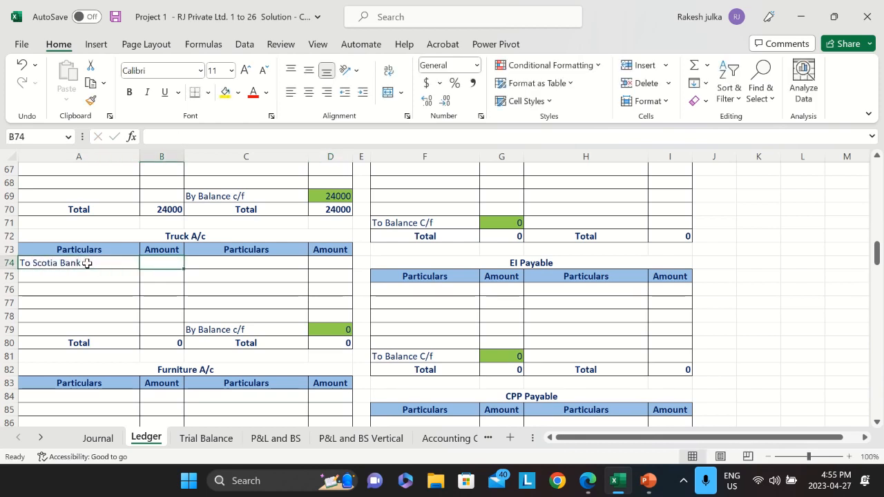
# Link the debit amount in Ledger cell B74 to the Truck A/c debit in Journal cell C23.
pyautogui.write('=')
pyautogui.click(98, 438)
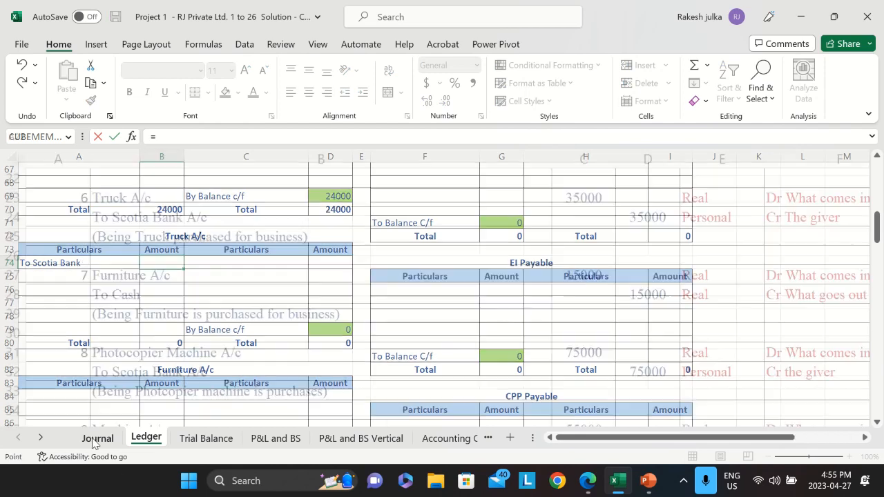
pyautogui.click(588, 197)
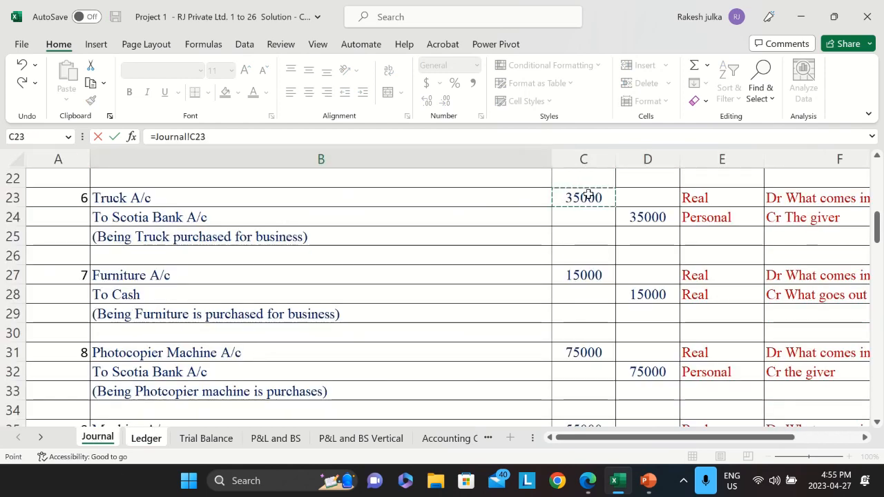
pyautogui.press('Return')
# Enter "By Truck" as the third credit particular of the Scotia Bank A/c in Ledger cell C19.
pyautogui.scroll(17, 297, 228)
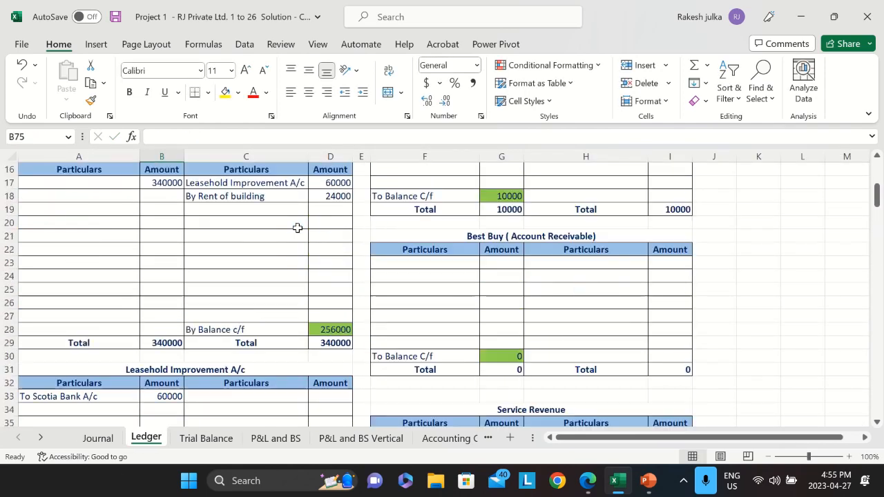
pyautogui.scroll(5, 296, 228)
pyautogui.scroll(-3, 281, 264)
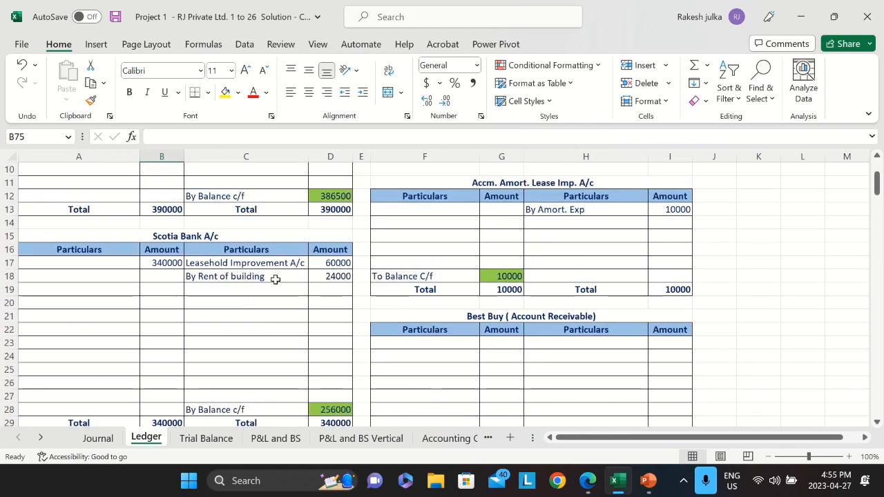
pyautogui.click(233, 289)
pyautogui.write('By R')
pyautogui.write('Tr')
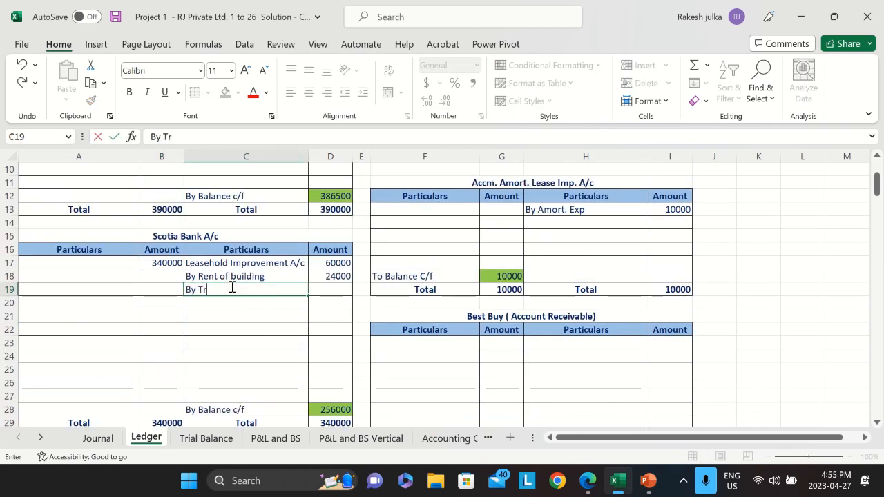
pyautogui.write('uck')
pyautogui.press('Tab')
# Link the credit amount in Ledger cell D19 to the truck purchase's Scotia Bank credit in Journal cell D24.
pyautogui.write('=')
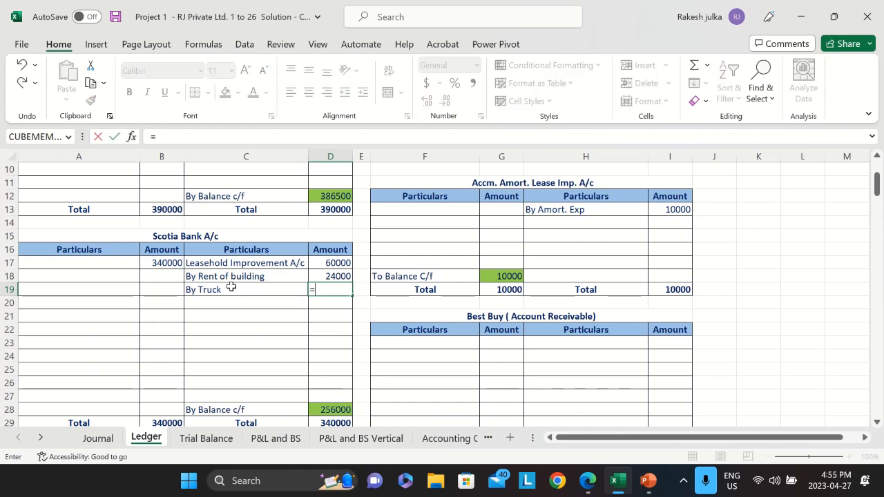
pyautogui.click(97, 438)
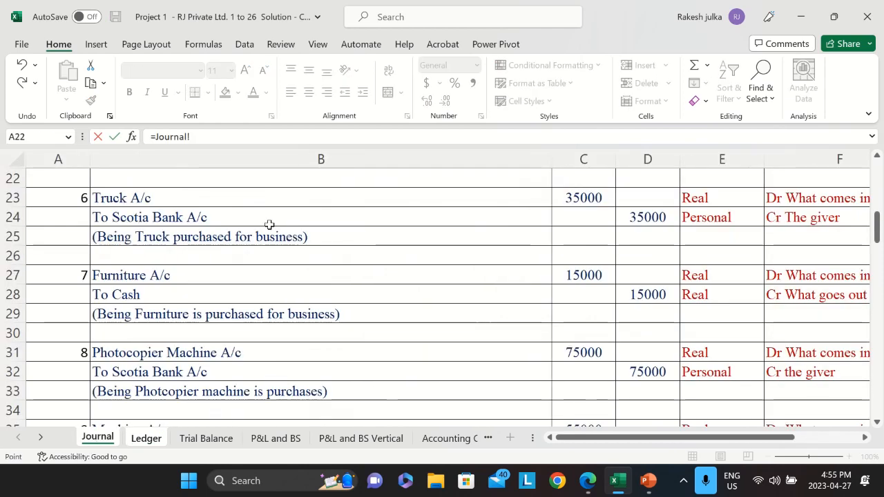
pyautogui.click(641, 219)
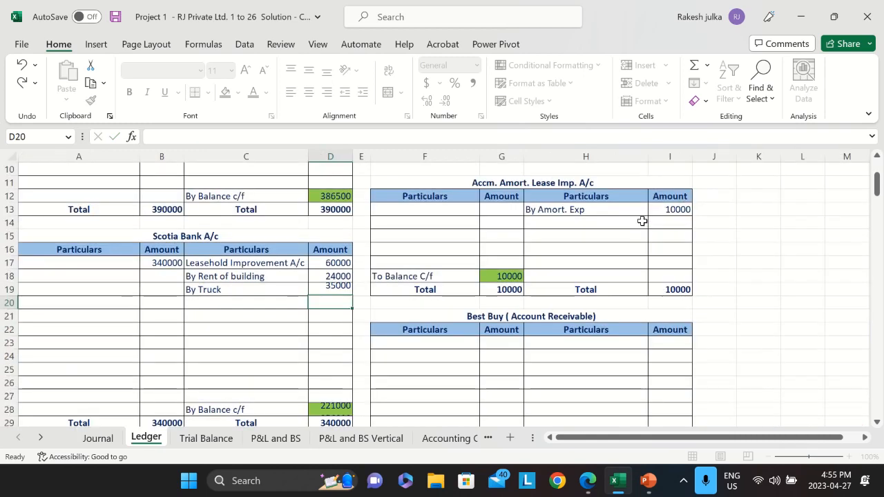
pyautogui.press('Return')
# Enter "To Cash" as the first debit particular of the Furniture A/c in Ledger cell A84, following Journal entry 7.
pyautogui.scroll(-1, 154, 347)
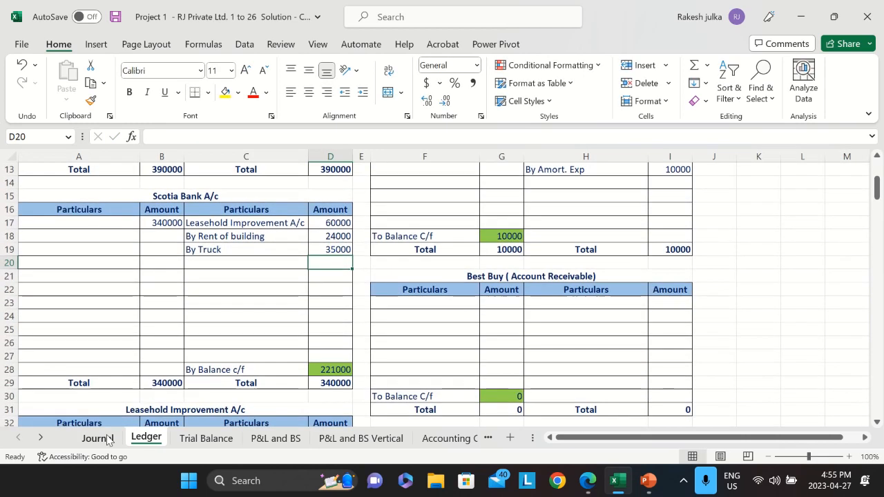
pyautogui.click(100, 438)
pyautogui.scroll(-1, 242, 308)
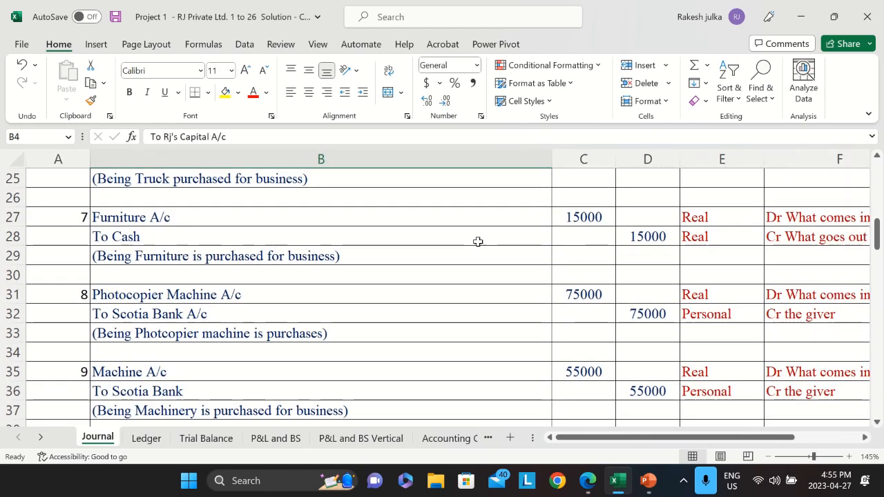
pyautogui.click(146, 438)
pyautogui.scroll(-7, 166, 356)
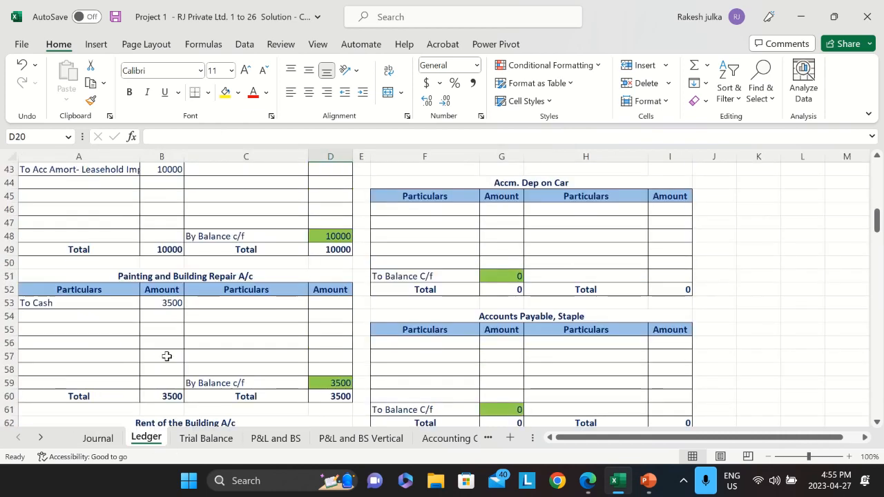
pyautogui.scroll(-10, 166, 356)
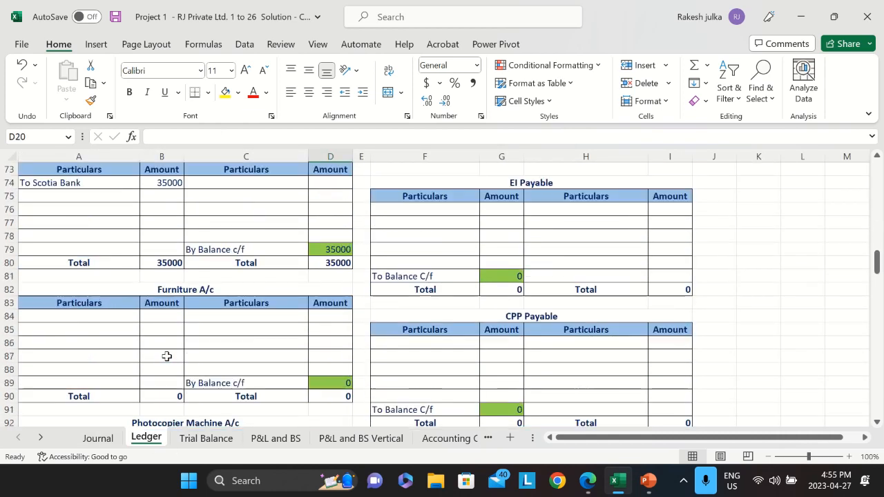
pyautogui.click(99, 316)
pyautogui.write('T')
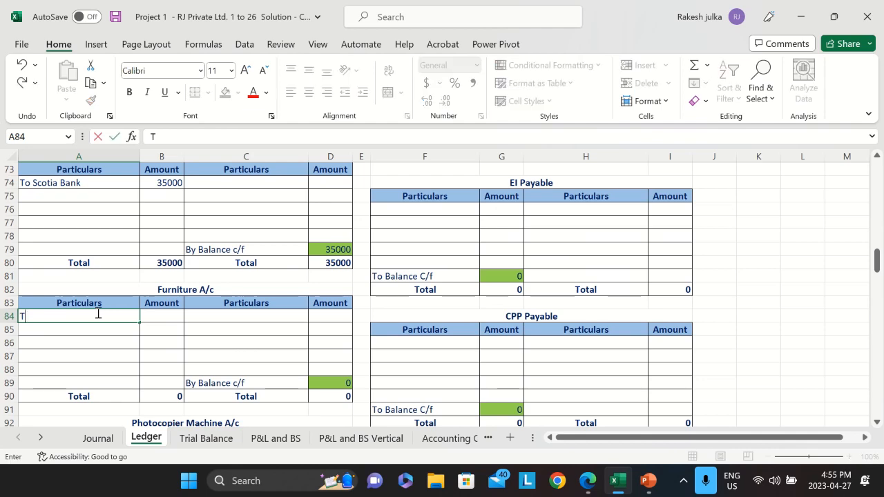
pyautogui.write('o Cash')
pyautogui.press('Return')
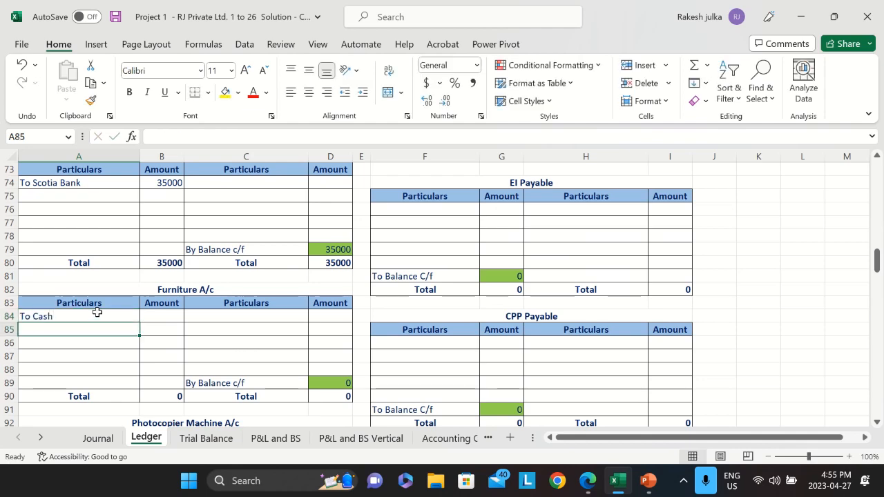
# Link the debit amount in Ledger cell B84 to the Furniture A/c debit in Journal cell C27.
pyautogui.click(97, 438)
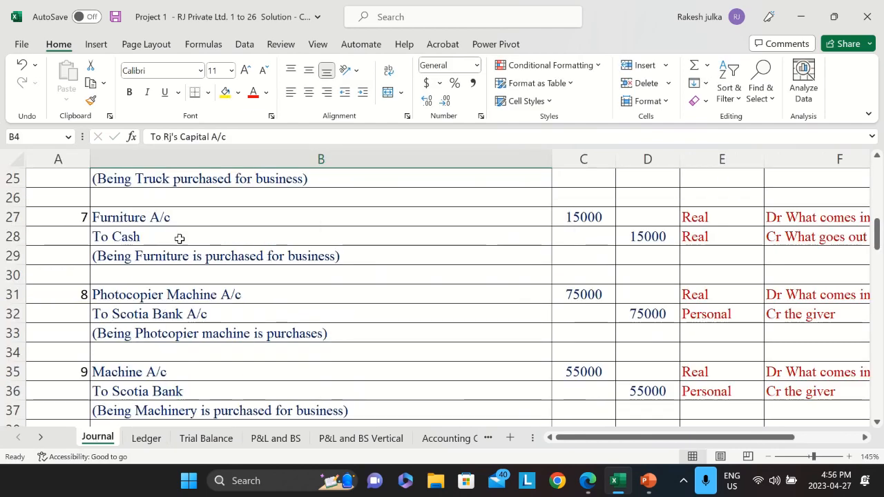
pyautogui.click(146, 438)
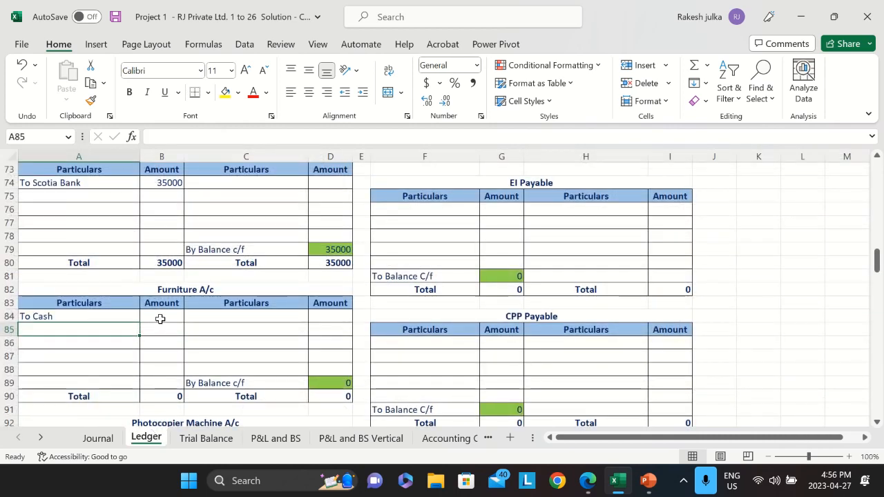
pyautogui.click(160, 318)
pyautogui.write('=')
pyautogui.click(97, 438)
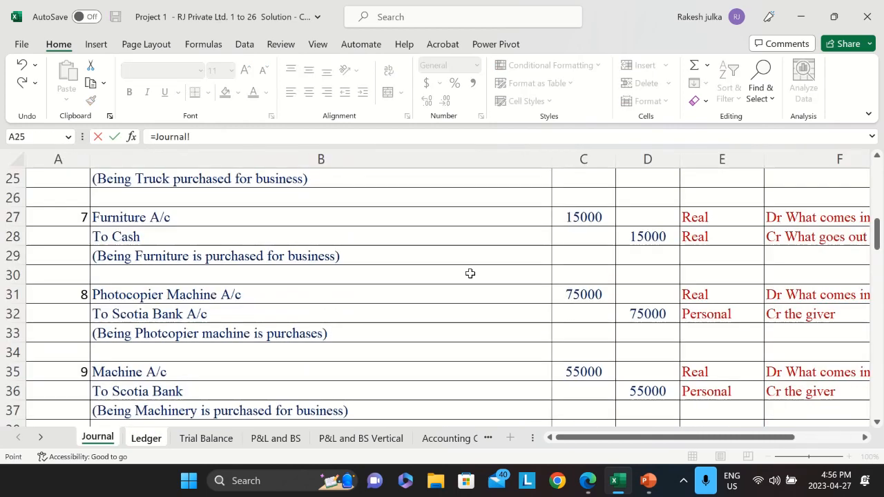
pyautogui.click(583, 217)
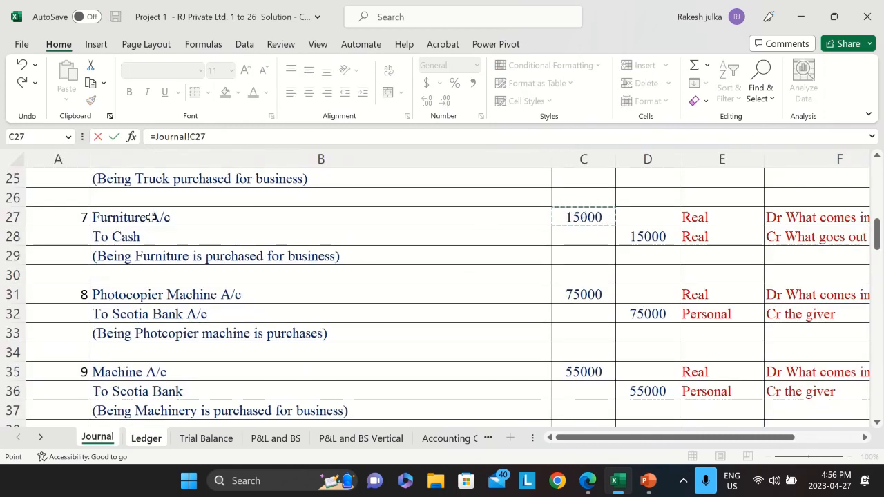
pyautogui.press('Return')
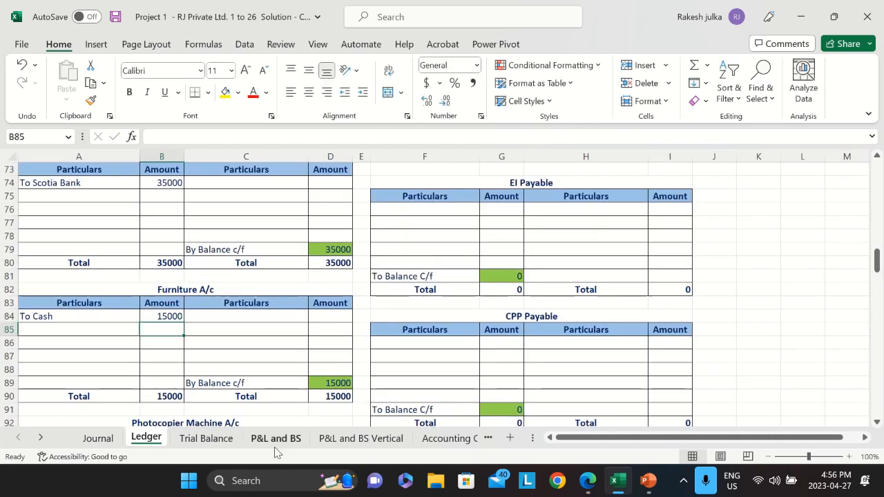
# Enter "By Furniture" as the second credit particular of the Cash A/c in Ledger cell C4.
pyautogui.scroll(20, 157, 328)
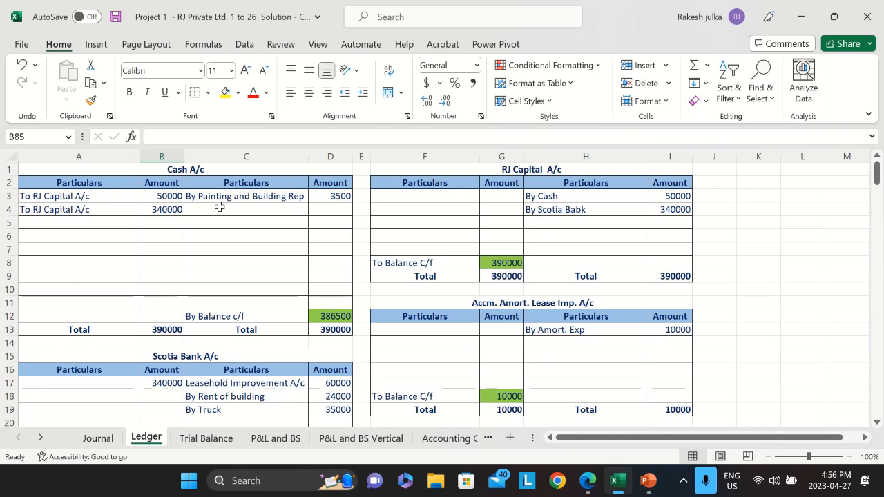
pyautogui.click(220, 207)
pyautogui.write('By F')
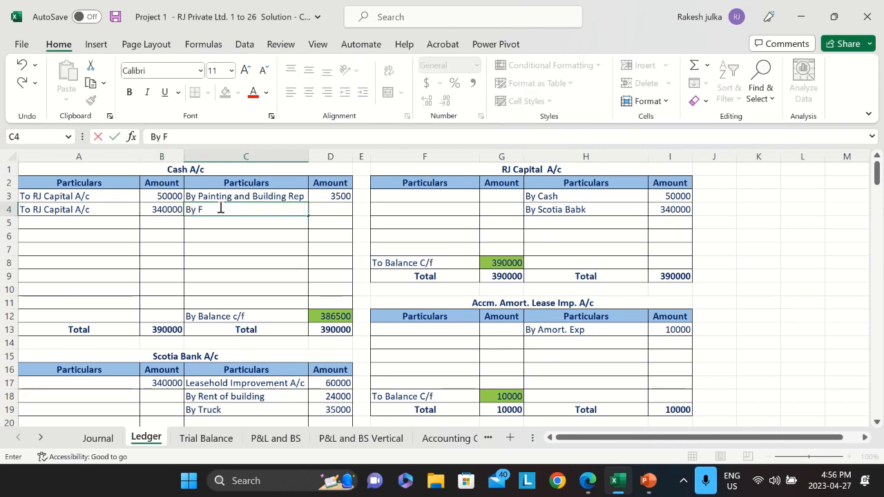
pyautogui.write('urniture')
pyautogui.press('Return')
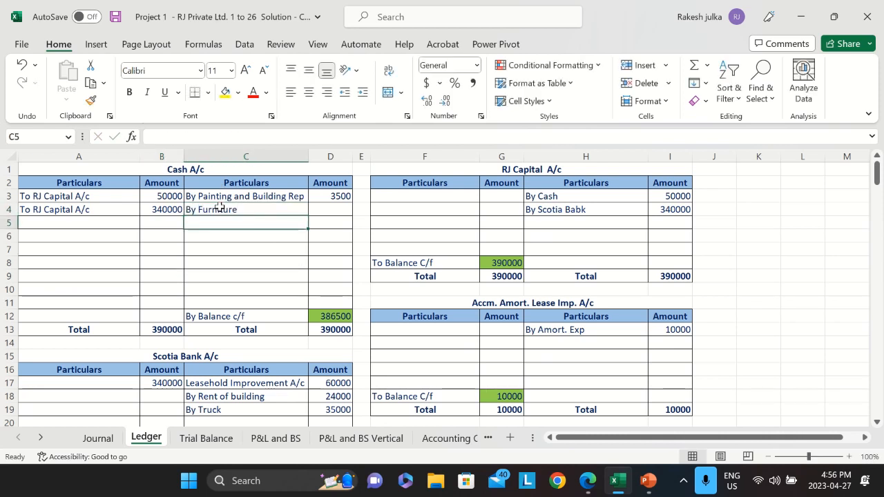
# Link the credit amount in Ledger cell D4 to the furniture purchase's Cash credit in Journal cell D28.
pyautogui.press('Up')
pyautogui.press('Right')
pyautogui.write('=')
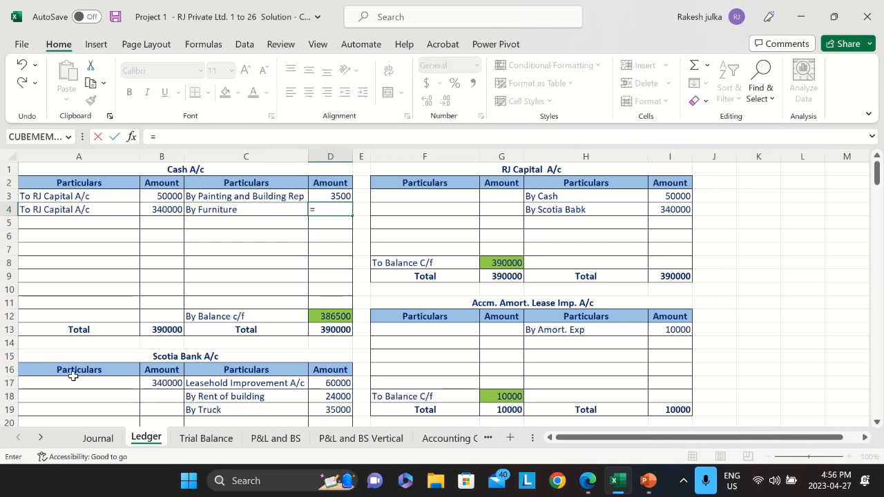
pyautogui.click(90, 438)
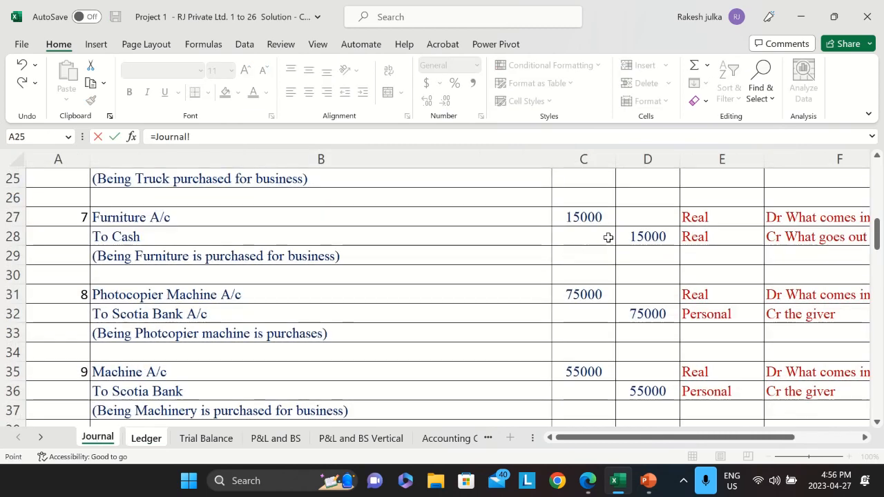
pyautogui.click(634, 234)
pyautogui.press('Return')
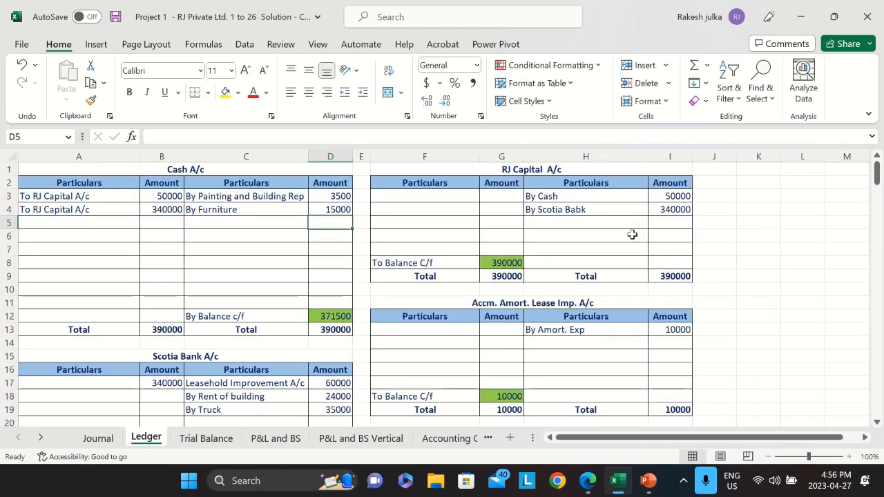
# Enter "To Scotia Bank" as the first debit particular of the Photocopier Machine A/c in Ledger cell A94, following Journal entry 8.
pyautogui.click(97, 439)
pyautogui.scroll(-1, 174, 298)
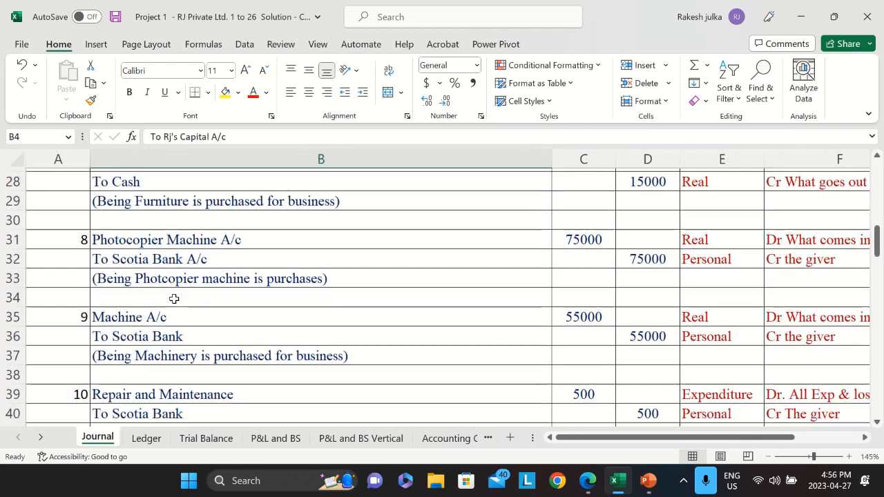
pyautogui.scroll(-1, 174, 298)
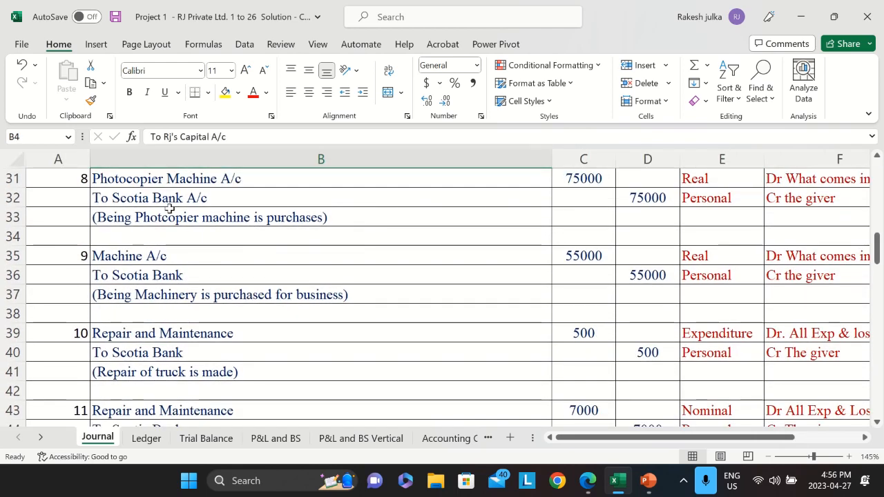
pyautogui.click(146, 439)
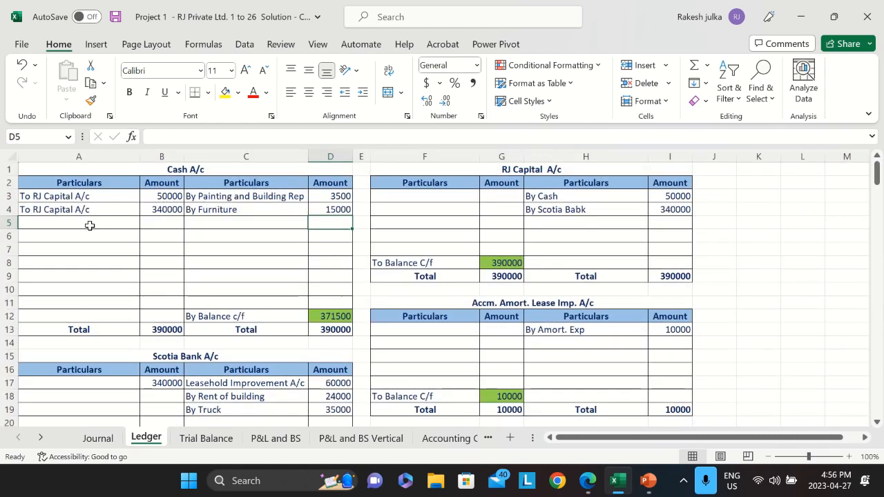
pyautogui.scroll(-12, 221, 355)
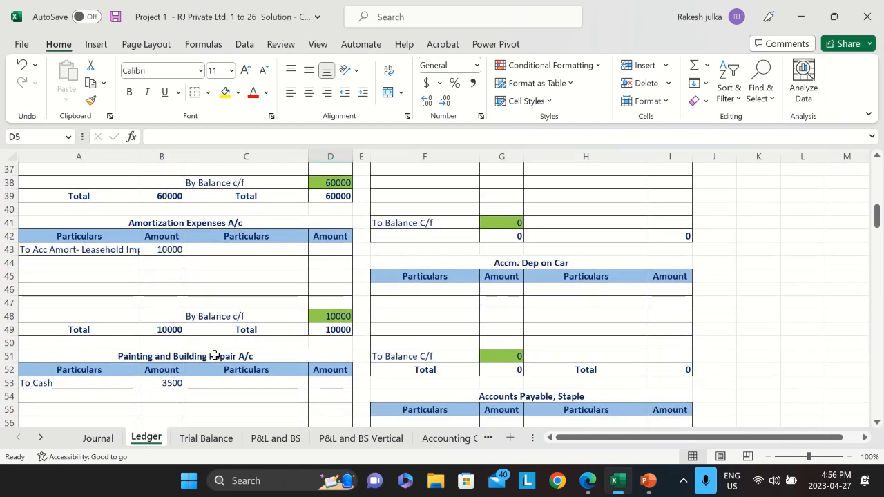
pyautogui.scroll(-10, 215, 355)
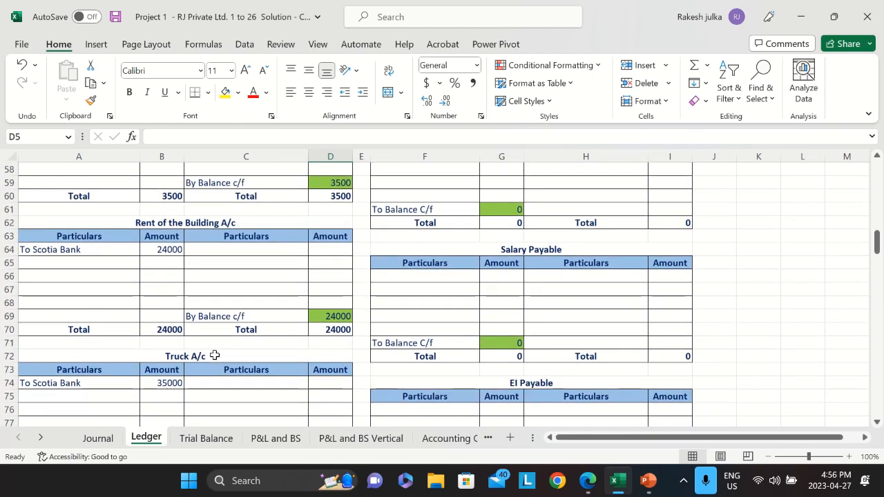
pyautogui.scroll(-5, 214, 355)
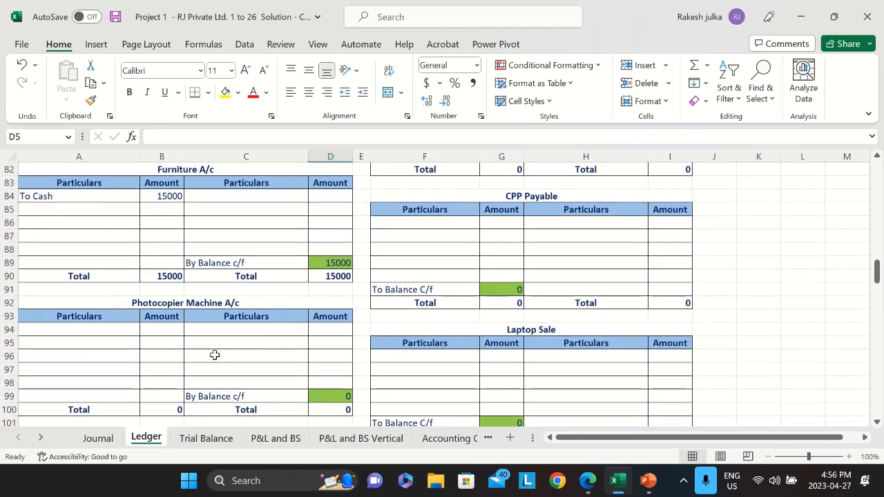
pyautogui.scroll(-1, 207, 317)
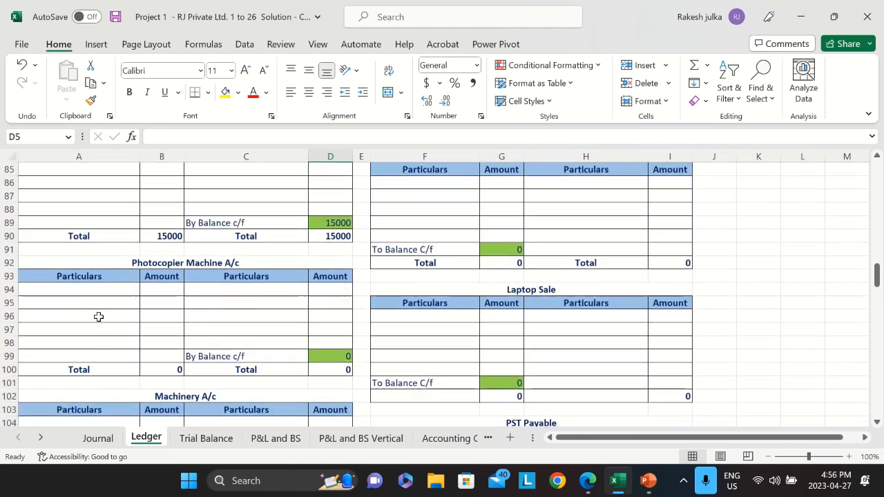
pyautogui.click(86, 290)
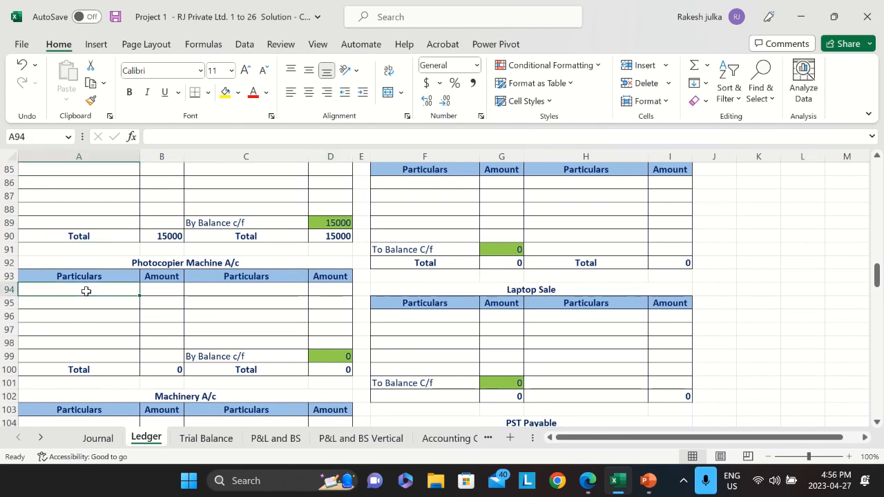
pyautogui.click(97, 438)
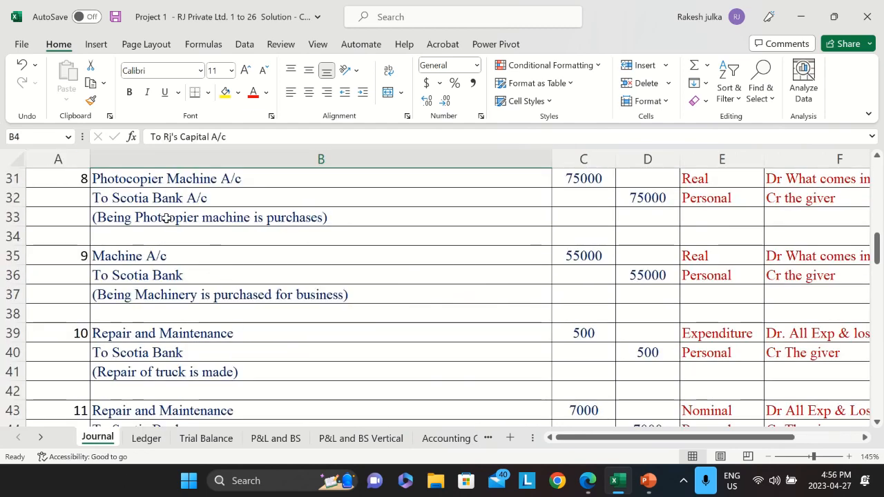
pyautogui.click(146, 438)
pyautogui.write('To S')
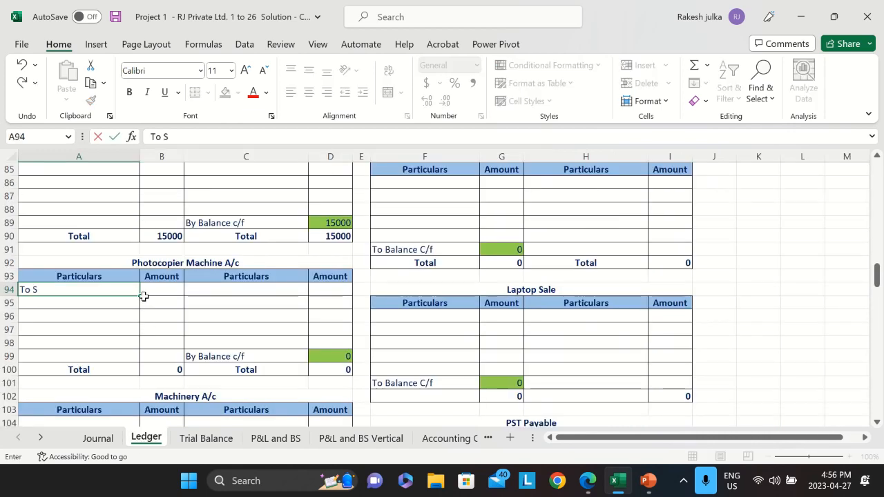
pyautogui.write('cotia Bank')
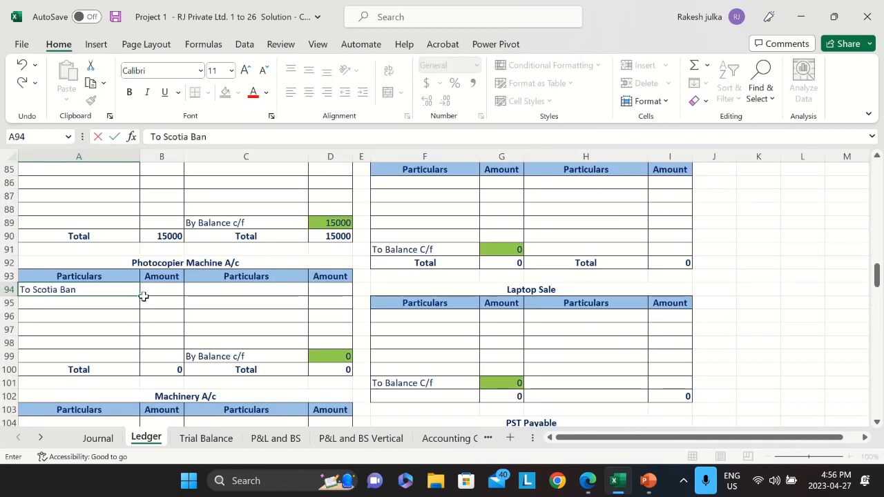
# Link the debit amount in Ledger cell B94 to the Photocopier Machine A/c debit in Journal cell C31.
pyautogui.click(143, 295)
pyautogui.write('=')
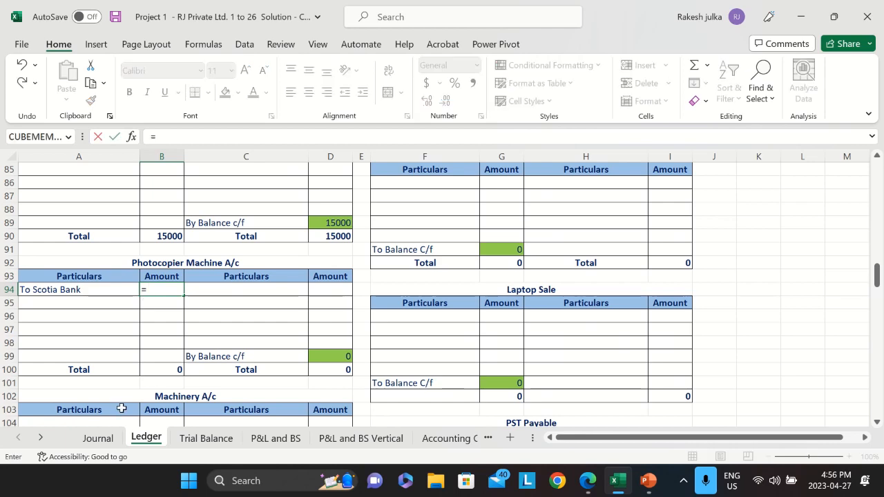
pyautogui.click(97, 438)
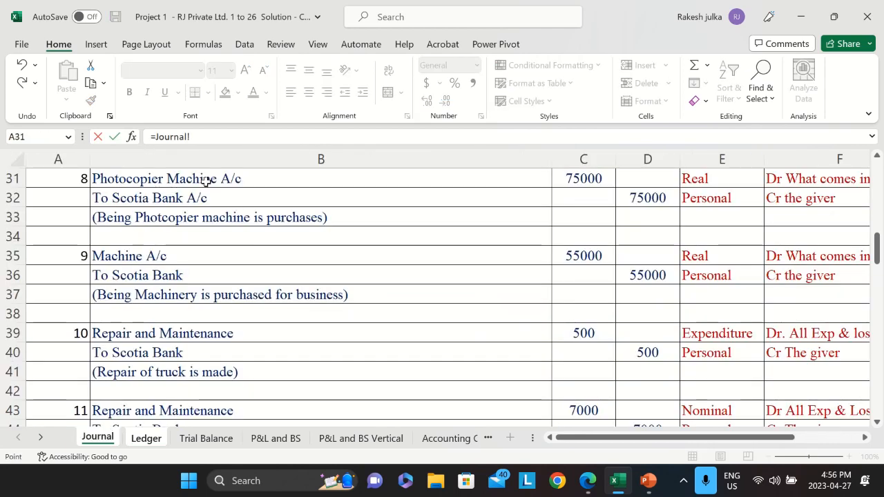
pyautogui.click(584, 178)
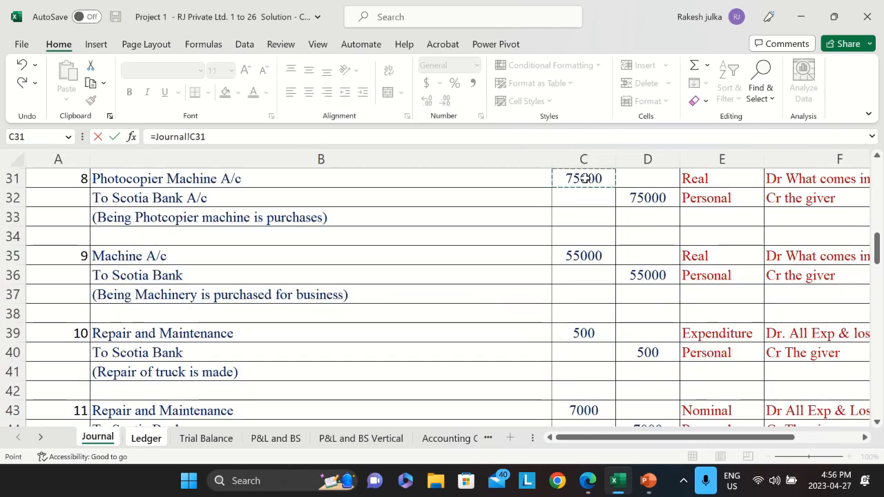
pyautogui.press('Return')
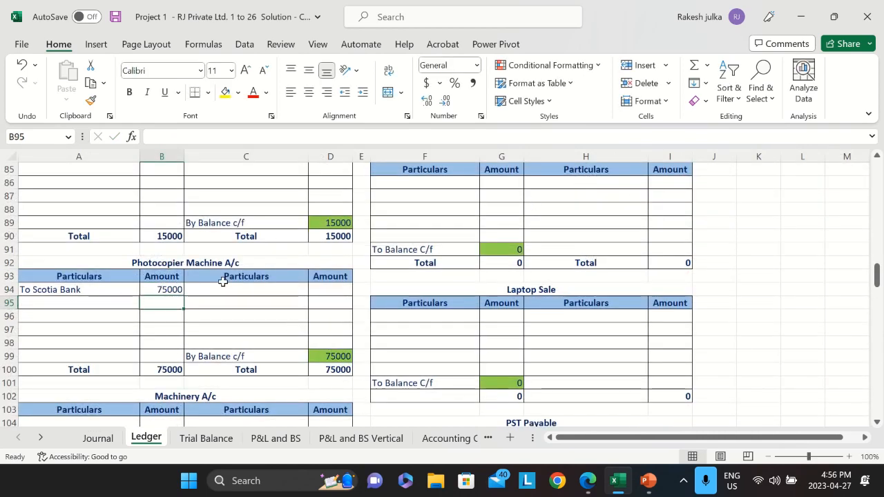
# Enter "By Photocopier Machine" as the third credit particular of the Cash A/c in Ledger cell C5.
pyautogui.scroll(20, 222, 281)
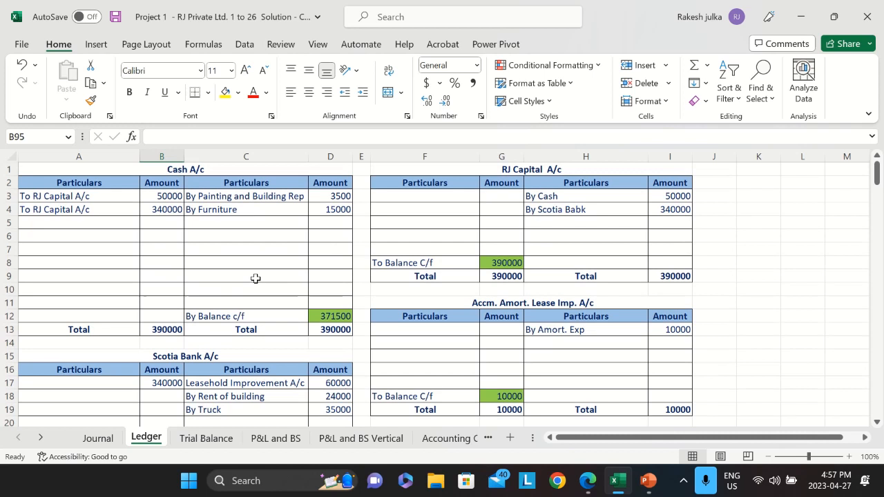
pyautogui.click(238, 222)
pyautogui.write('By')
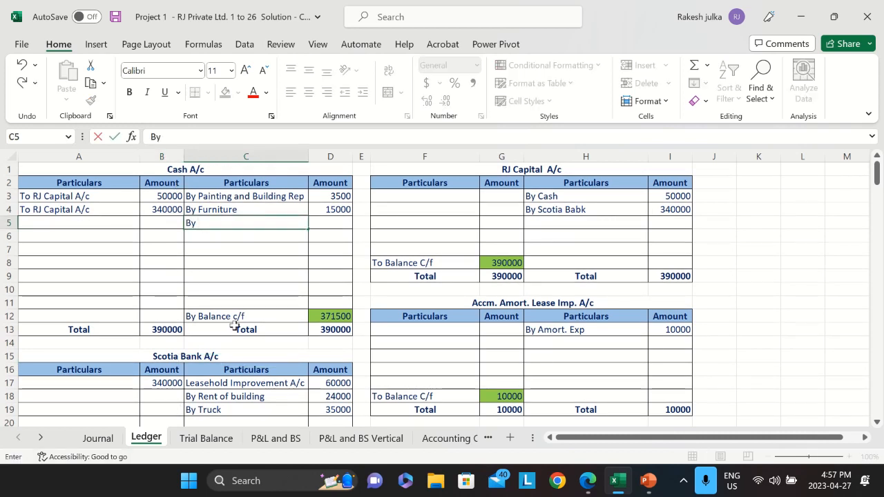
pyautogui.write(' Phot')
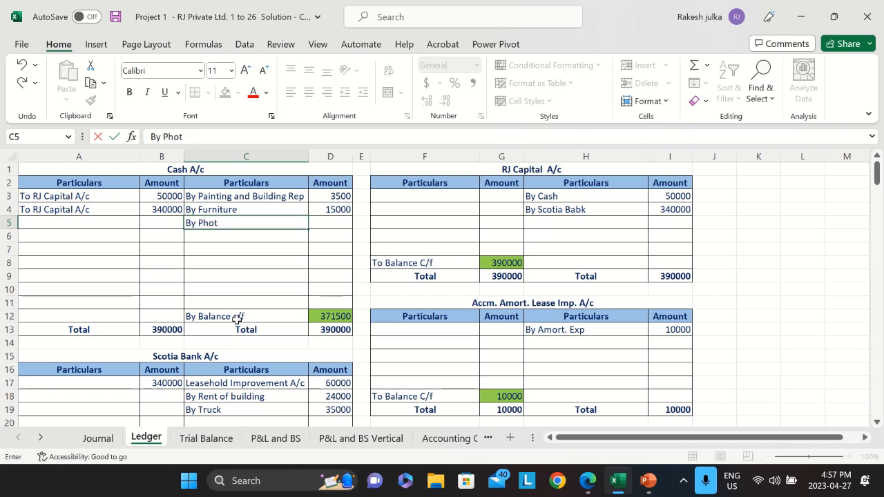
pyautogui.write('ocopier')
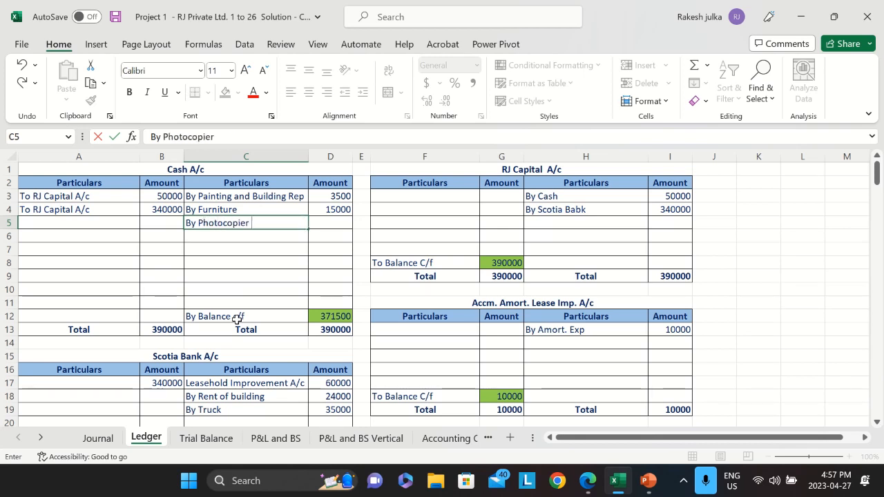
pyautogui.write(' Machine')
pyautogui.press('Tab')
# Link the Cash A/c credit amount in Ledger cell D5 to the Scotia Bank credit in Journal cell D32.
pyautogui.write('=')
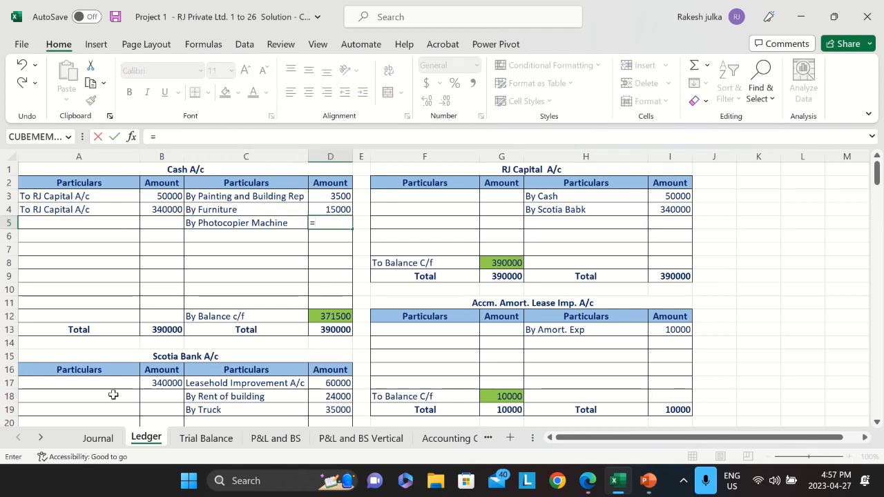
pyautogui.click(97, 437)
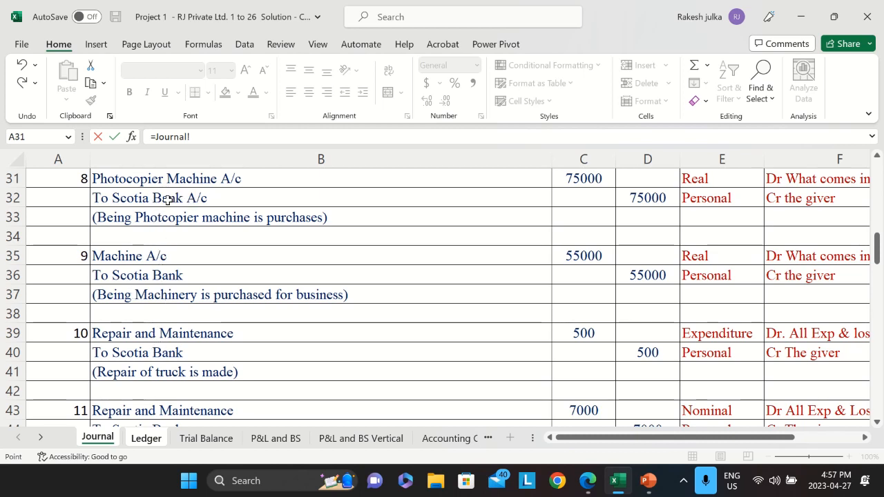
pyautogui.click(652, 198)
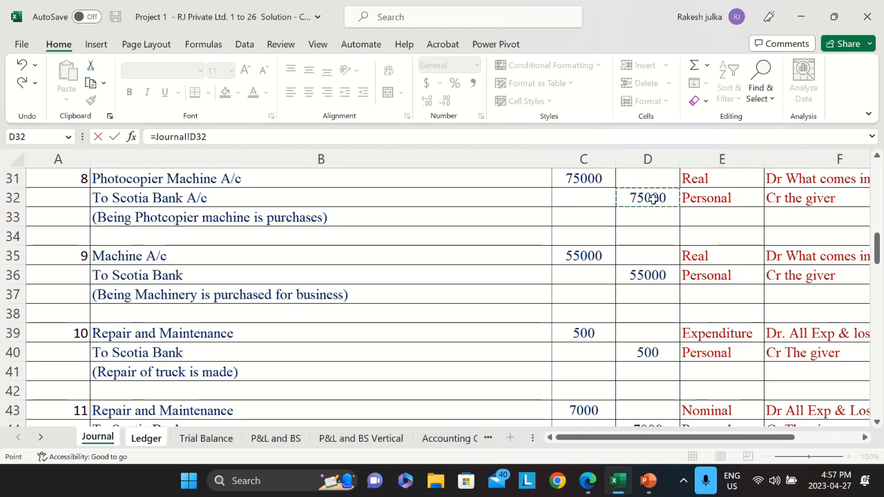
pyautogui.press('Return')
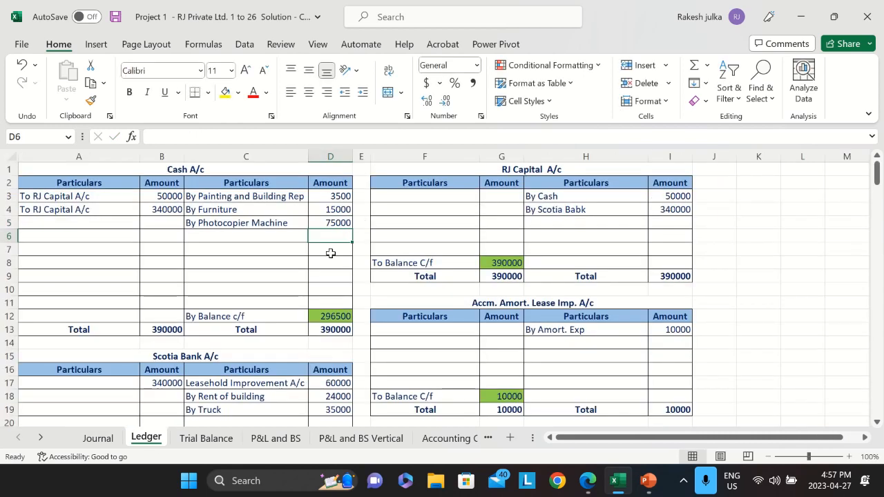
# Clear the photocopier machine posting from the Cash A/c in Ledger cells C5 and D5.
pyautogui.moveTo(256, 223); pyautogui.dragTo(330, 223)
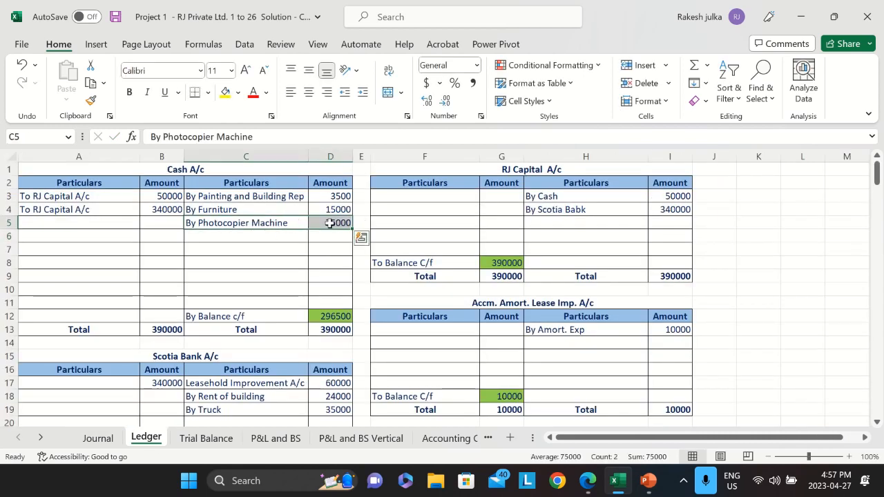
pyautogui.press('Delete')
# Enter "By Photocopier Mach." as the fourth credit particular of the Scotia Bank A/c in Ledger cell C20.
pyautogui.scroll(-2, 329, 223)
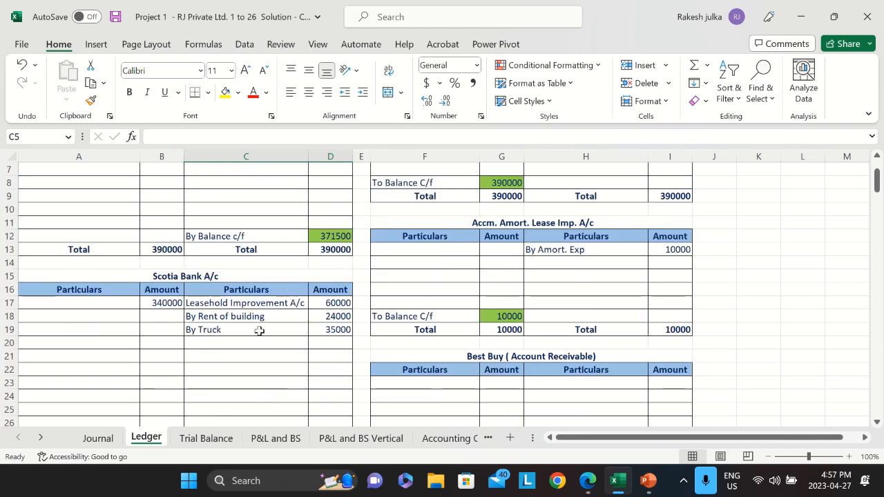
pyautogui.click(219, 343)
pyautogui.write('By')
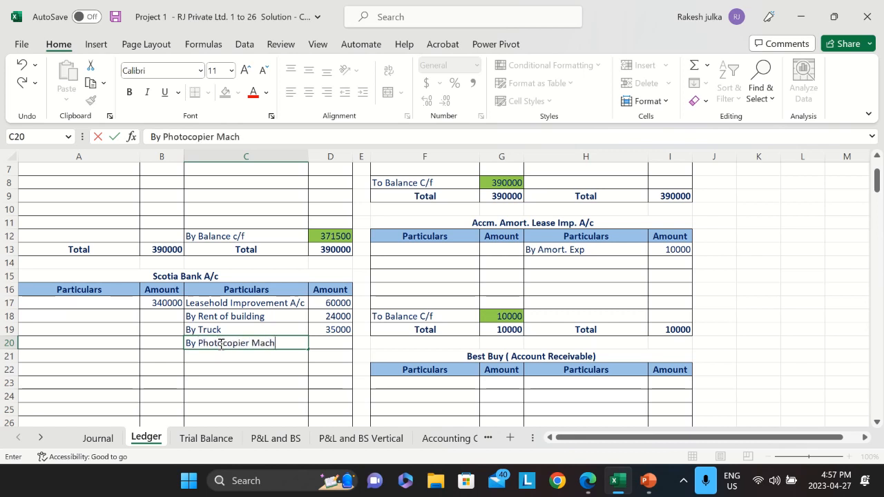
pyautogui.write('Photocopier Mach.')
pyautogui.press('Tab')
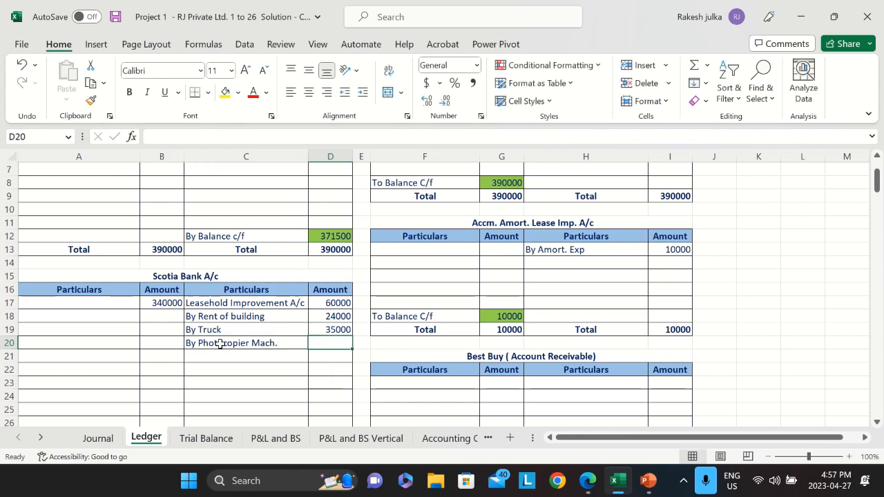
# Link the credit amount in Ledger cell D20 to the photocopier purchase's Scotia Bank credit in Journal cell D32.
pyautogui.write('=')
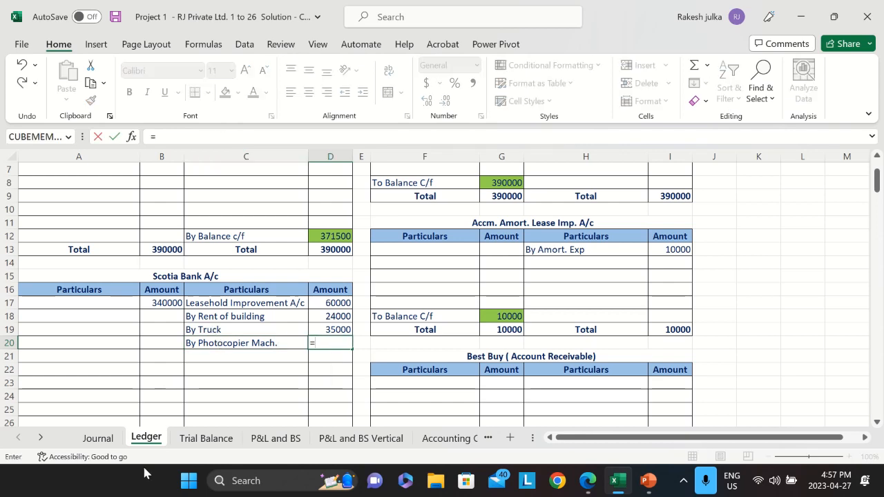
pyautogui.click(97, 438)
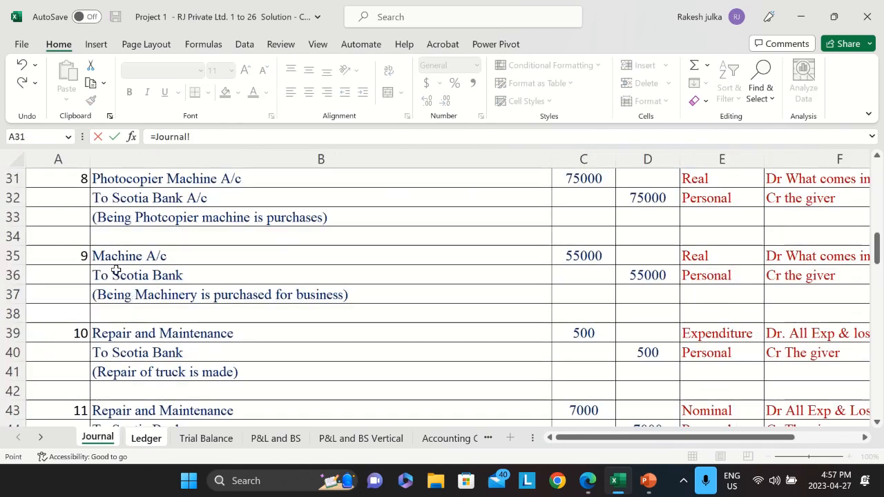
pyautogui.click(649, 200)
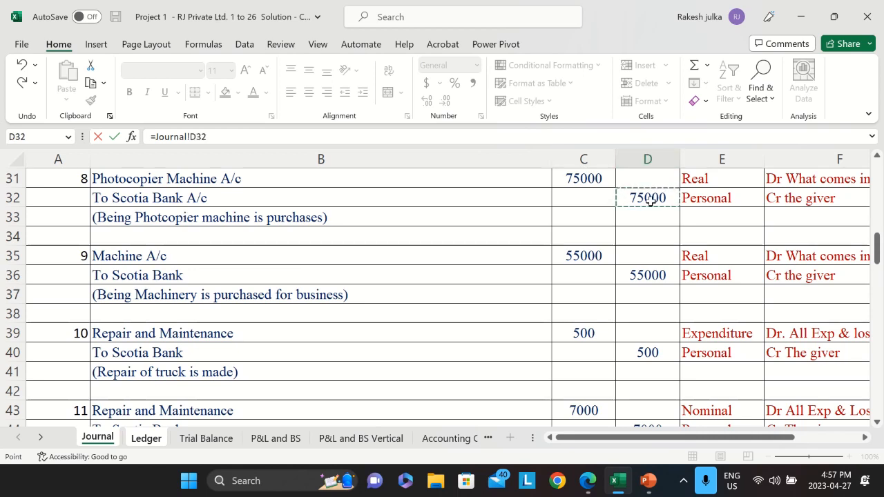
pyautogui.press('Return')
# Enter "To Scotia Bank" as the first debit particular of the Machinery A/c in Ledger cell A104.
pyautogui.click(97, 438)
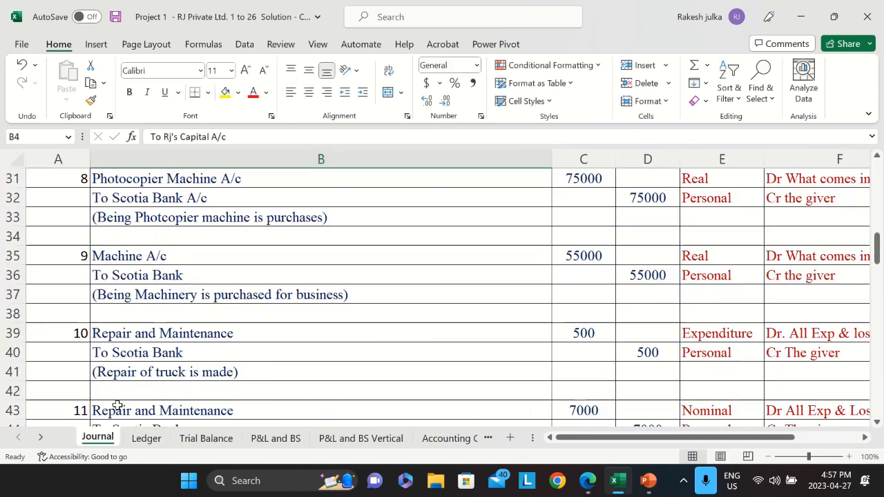
pyautogui.scroll(-1, 162, 335)
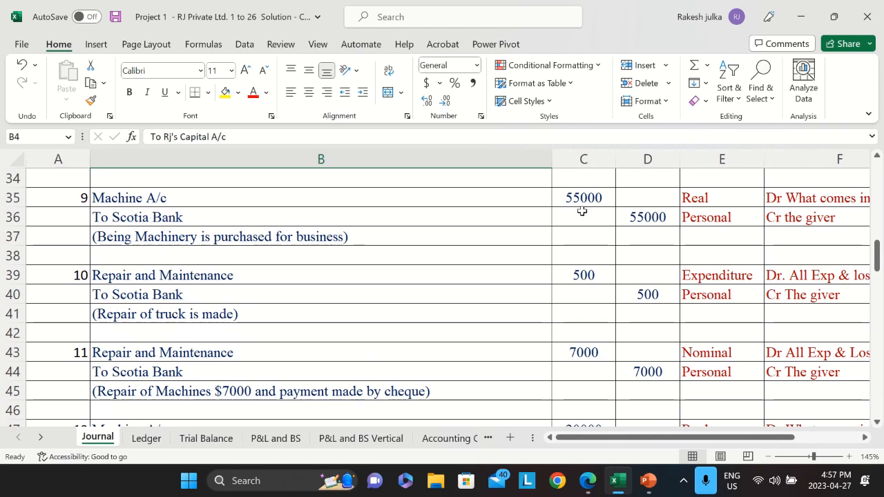
pyautogui.click(141, 438)
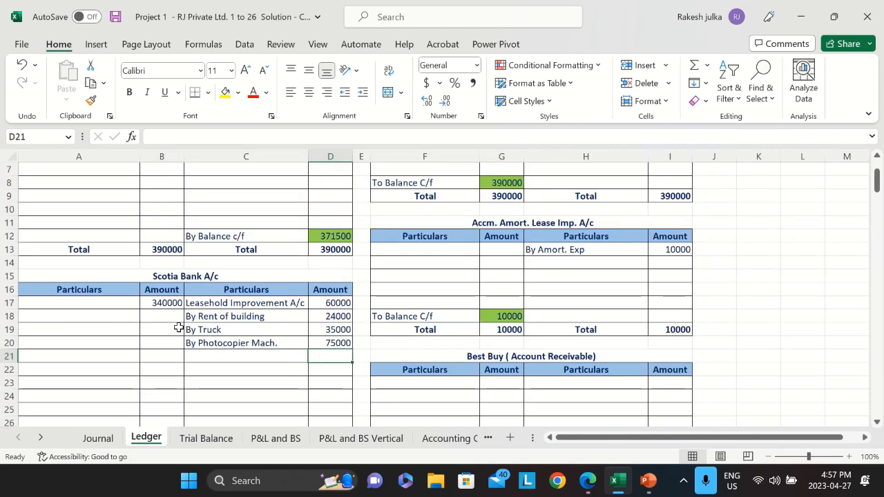
pyautogui.scroll(-8, 177, 327)
pyautogui.scroll(-10, 177, 328)
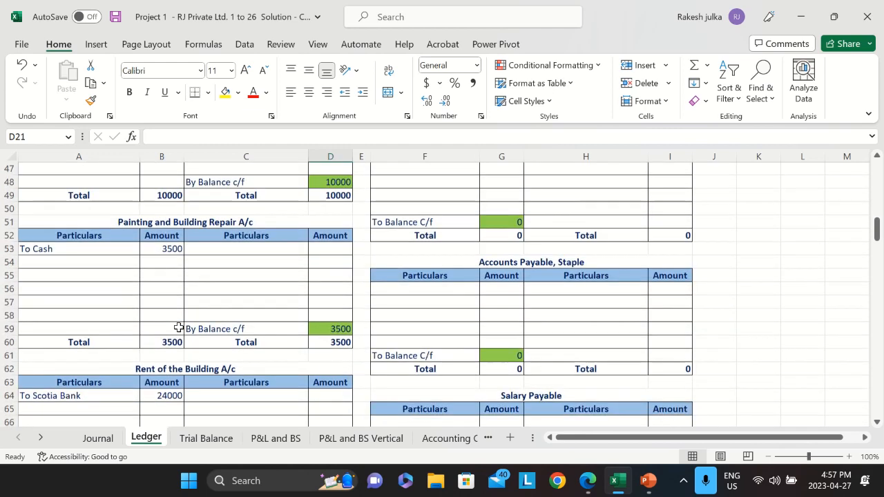
pyautogui.scroll(-10, 177, 328)
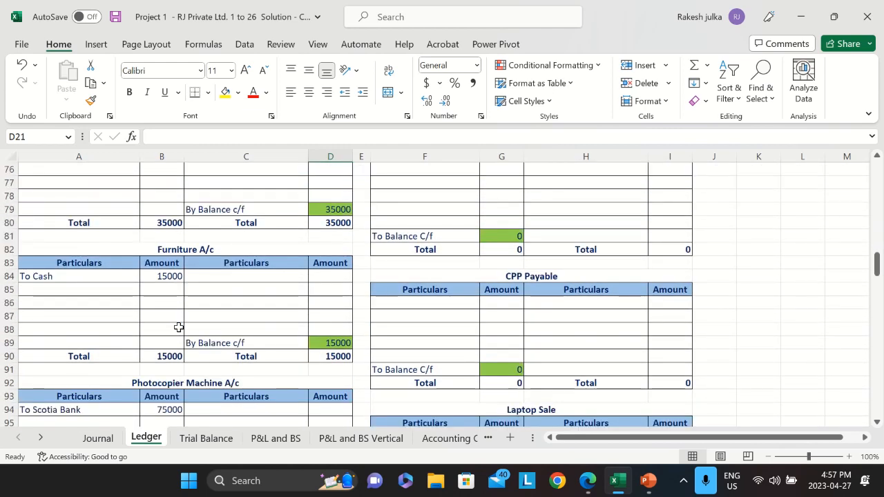
pyautogui.scroll(-1, 177, 327)
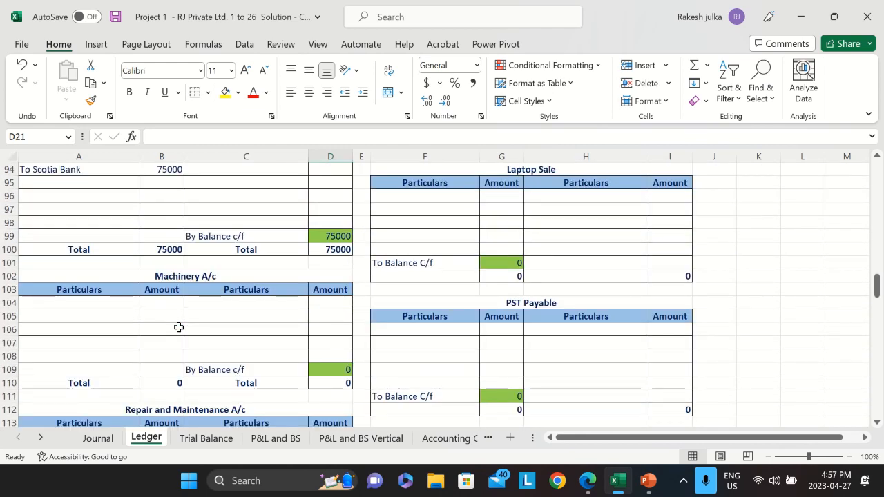
pyautogui.click(72, 304)
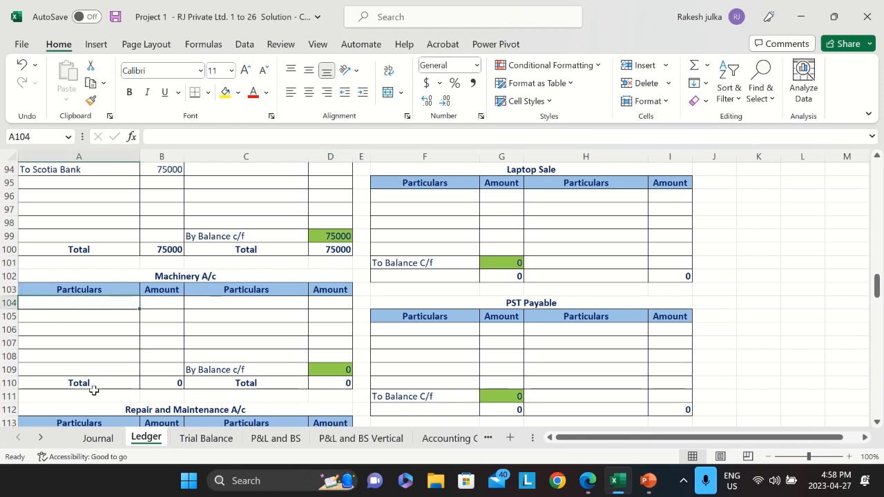
pyautogui.click(100, 438)
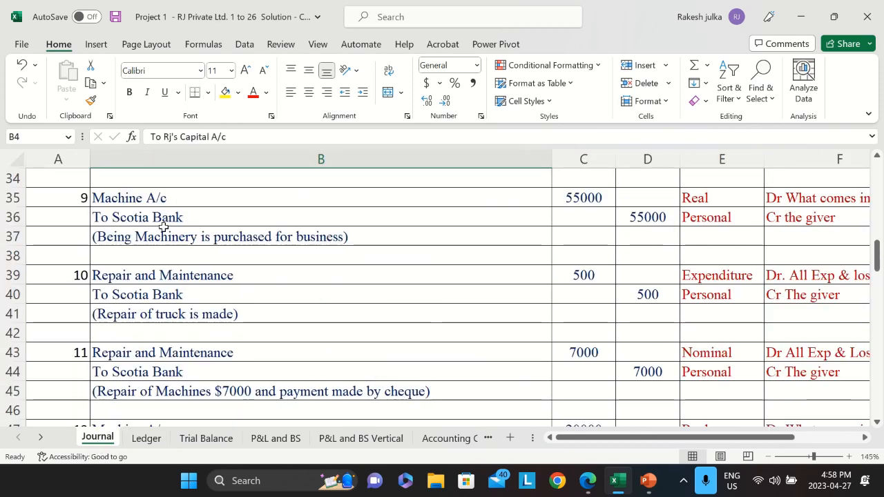
pyautogui.click(147, 438)
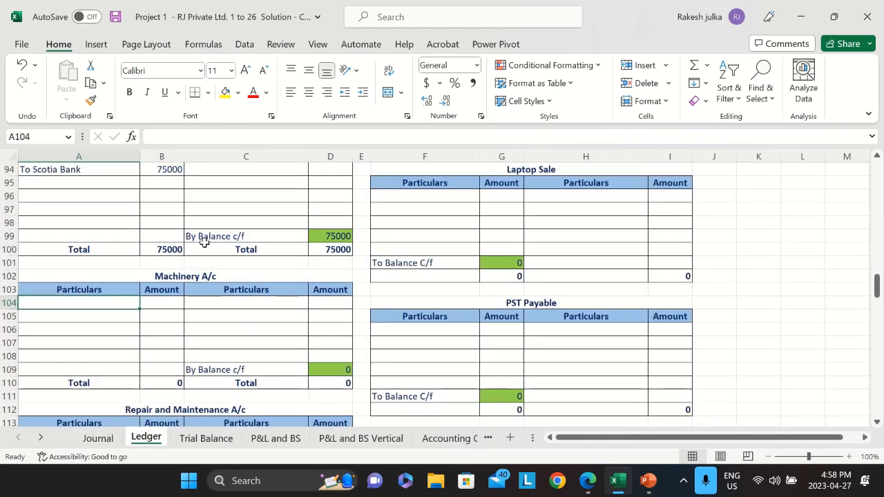
pyautogui.write('Ro')
pyautogui.press('BackSpace')
pyautogui.press('BackSpace')
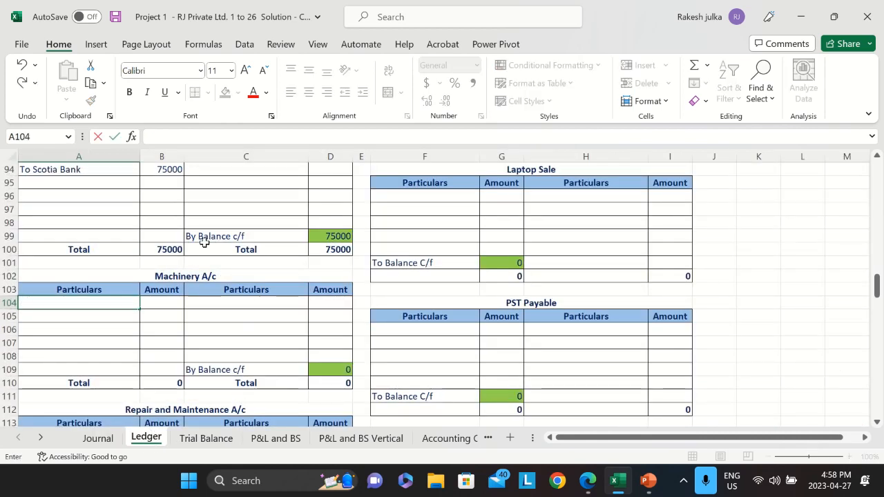
pyautogui.write('Scotia')
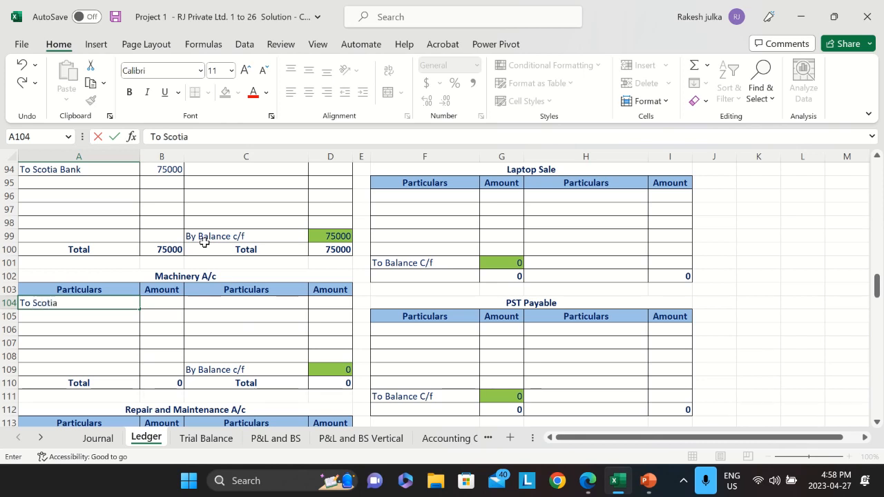
pyautogui.write(' Bank')
pyautogui.press('Tab')
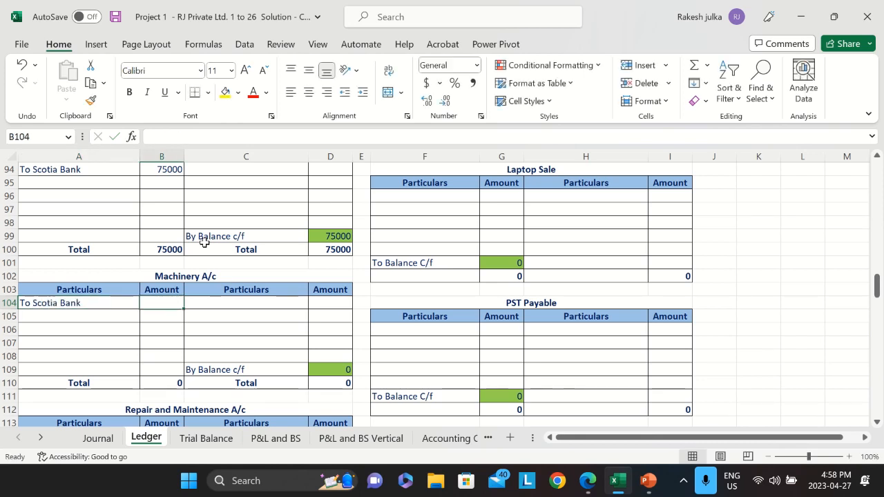
# Link the Machinery A/c debit amount in Ledger cell B104 to the Machine A/c debit in Journal cell C35.
pyautogui.write('=')
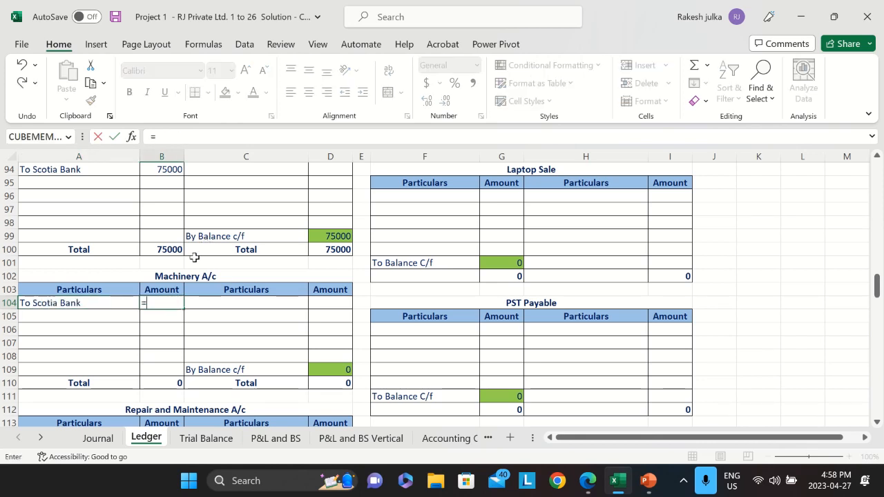
pyautogui.click(98, 437)
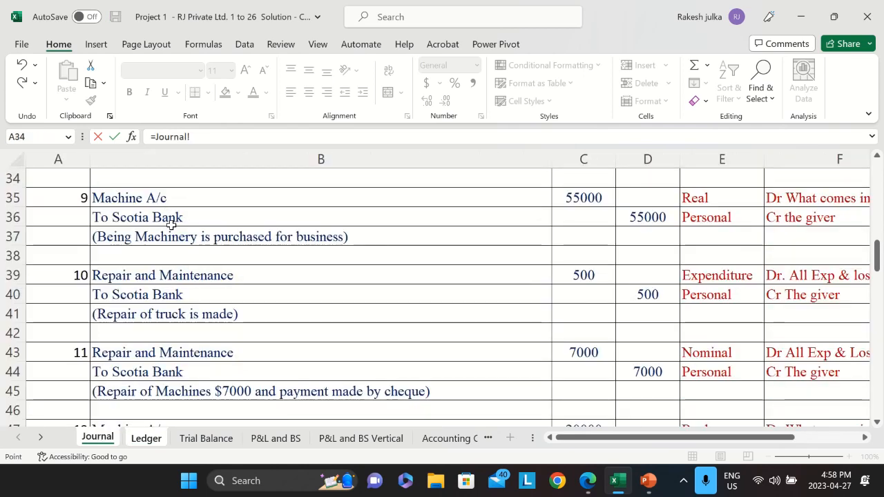
pyautogui.click(573, 198)
pyautogui.press('Return')
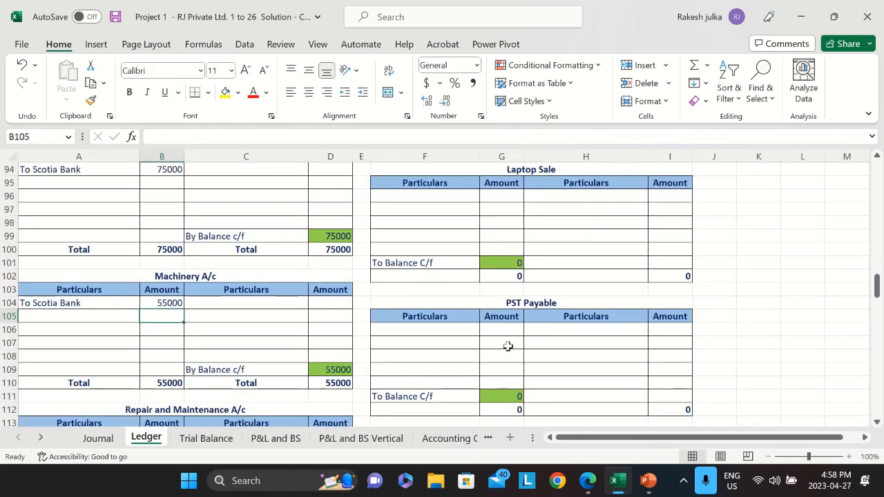
pyautogui.click(88, 304)
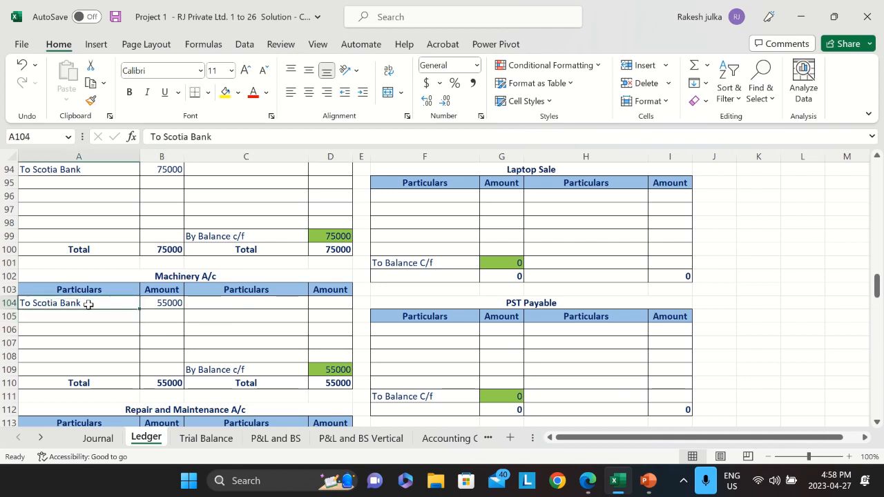
pyautogui.click(177, 276)
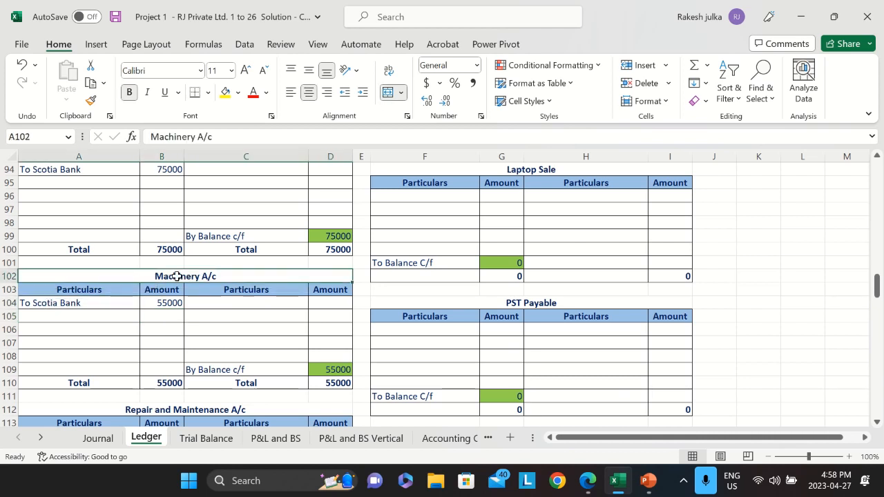
pyautogui.click(88, 303)
pyautogui.click(178, 277)
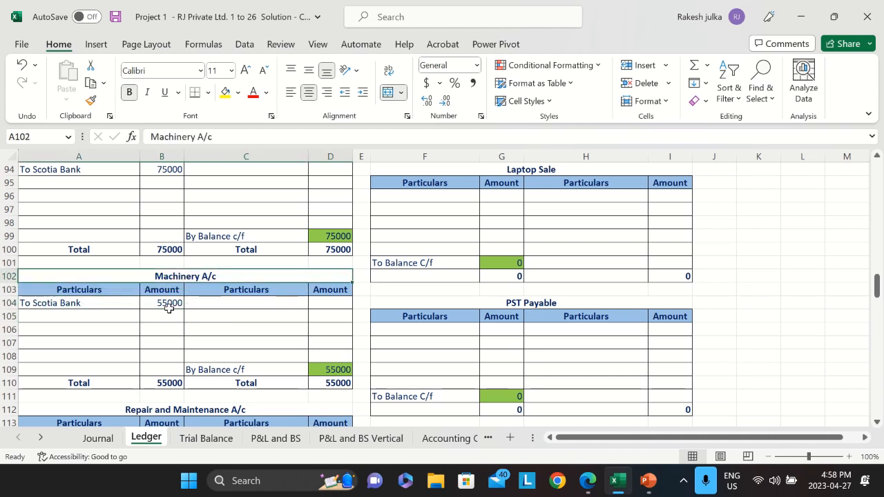
pyautogui.click(170, 304)
pyautogui.click(79, 303)
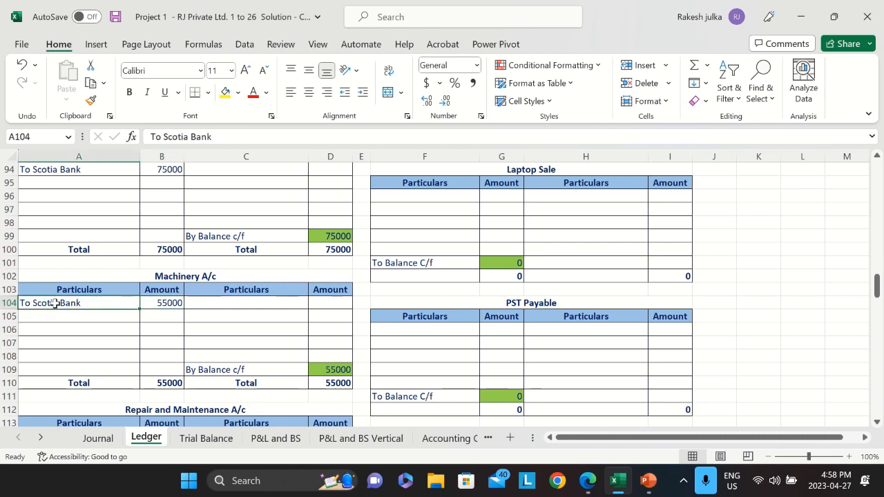
# Enter "By Machinery" as the fifth credit particular of the Scotia Bank A/c in Ledger cell C21.
pyautogui.scroll(20, 300, 279)
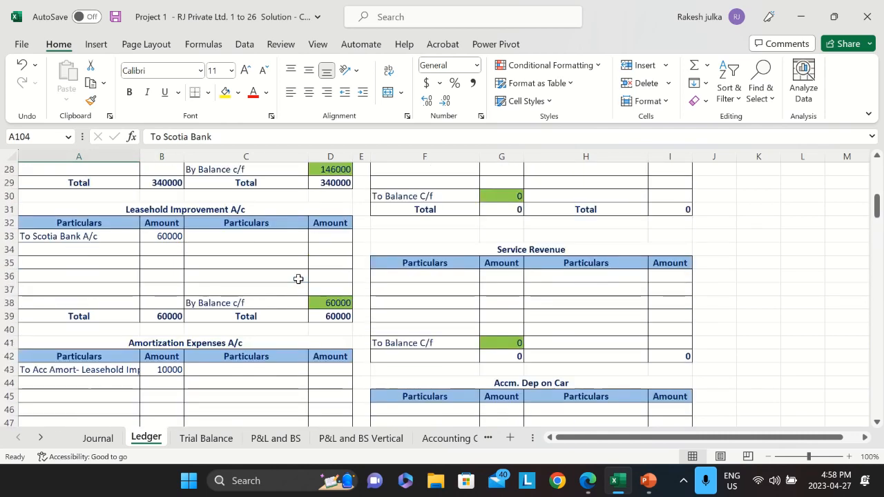
pyautogui.scroll(-4, 298, 279)
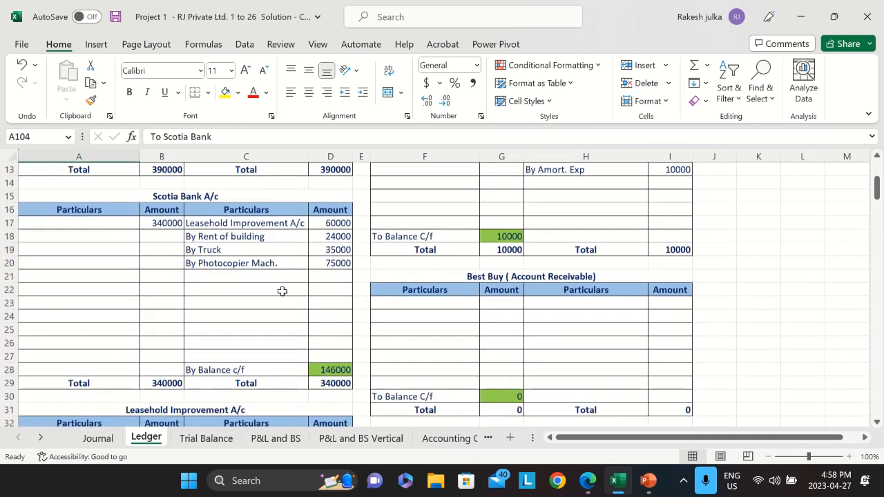
pyautogui.click(241, 275)
pyautogui.write('By')
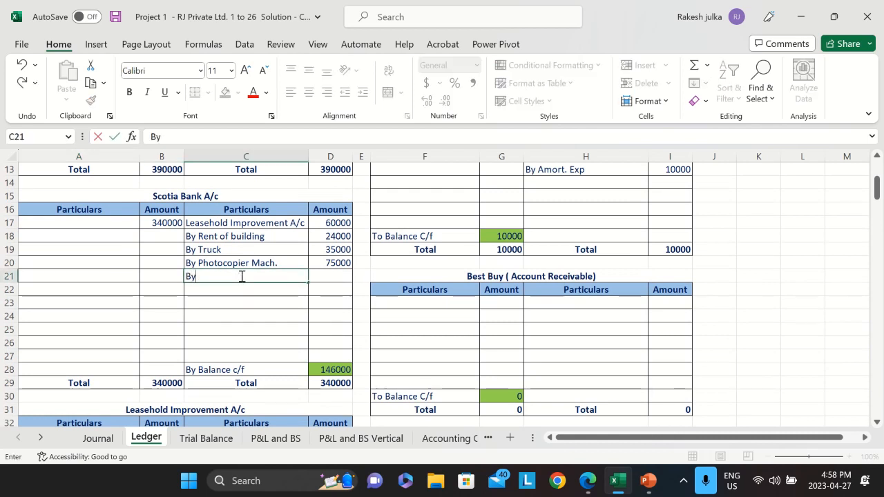
pyautogui.write(' Machinery')
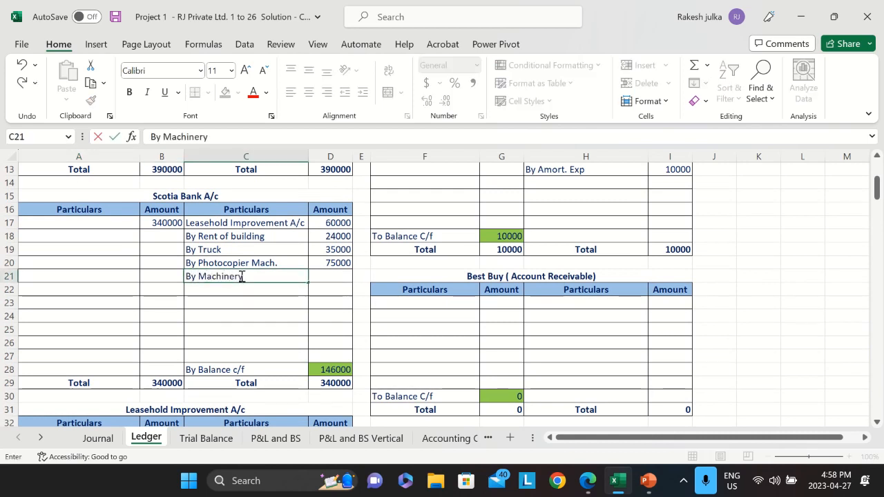
pyautogui.press('Tab')
# Link the credit amount in Ledger cell D21 to the machinery purchase's Scotia Bank credit in Journal cell D36.
pyautogui.write('=')
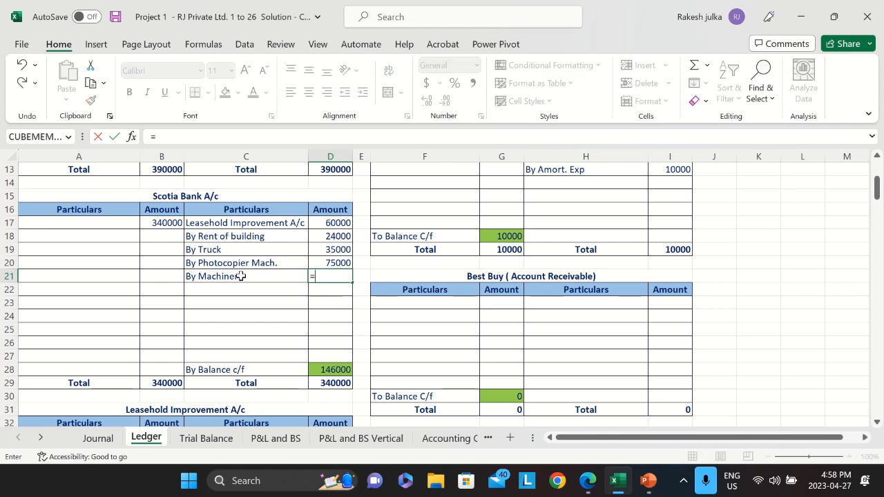
pyautogui.click(97, 437)
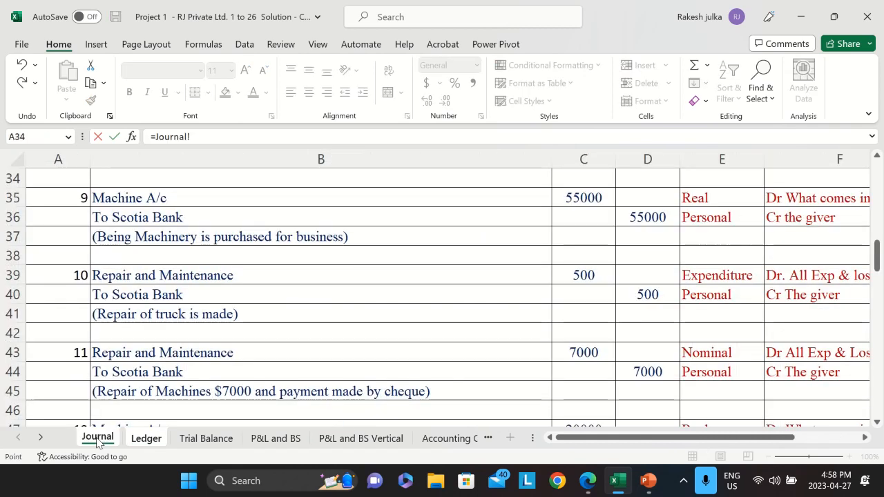
pyautogui.click(649, 215)
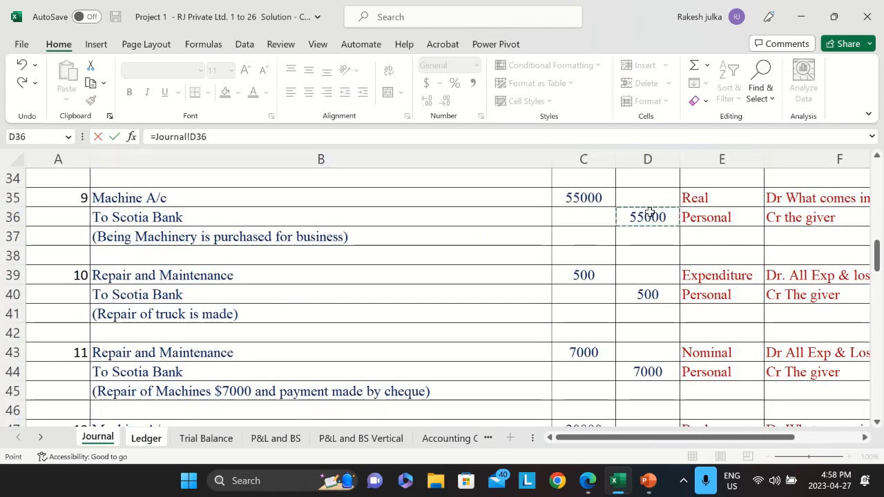
pyautogui.press('Return')
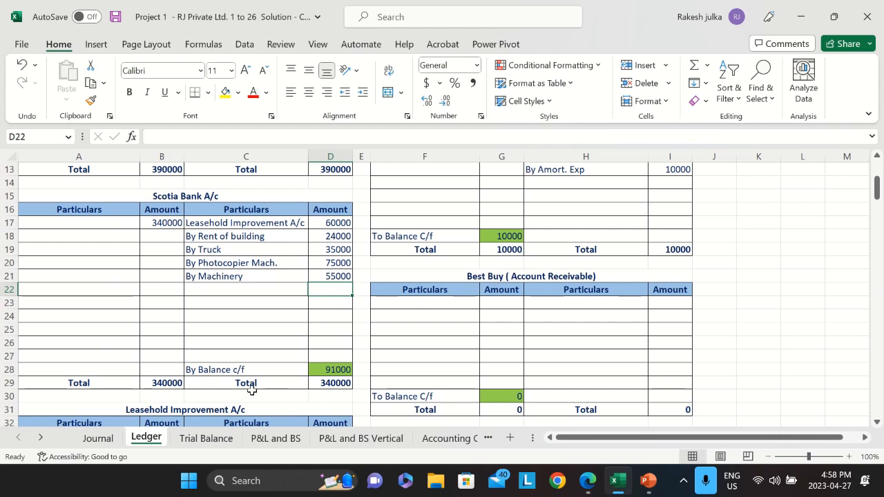
# Enter "To Scotia Bank" as the first debit particular of the Repair and Maintenance A/c in Ledger cell A114.
pyautogui.click(97, 438)
pyautogui.scroll(-2, 171, 316)
pyautogui.scroll(1, 170, 317)
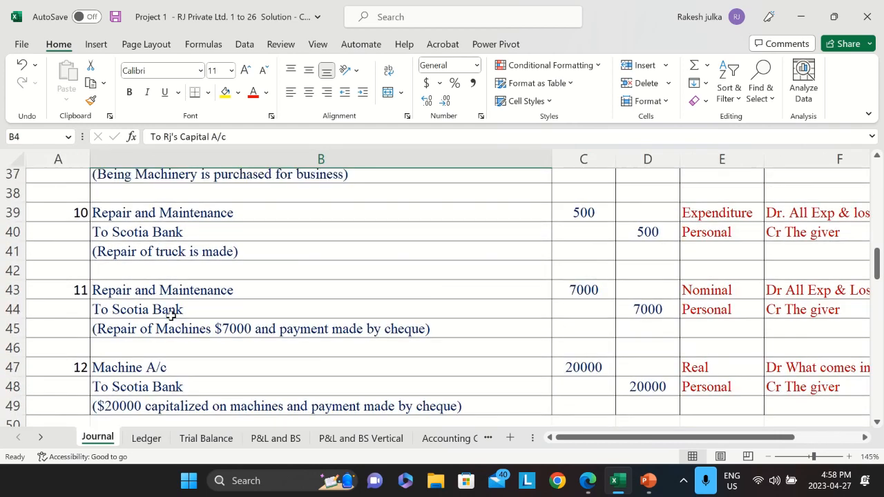
pyautogui.scroll(1, 216, 269)
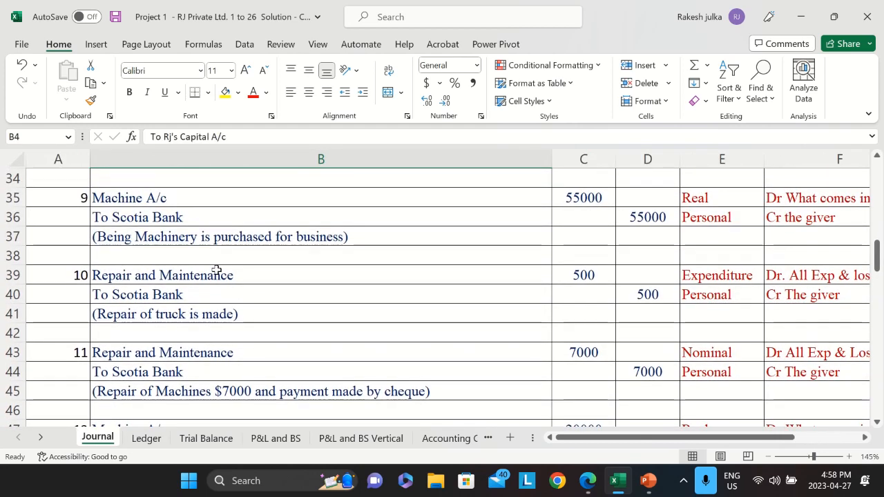
pyautogui.scroll(-1, 316, 278)
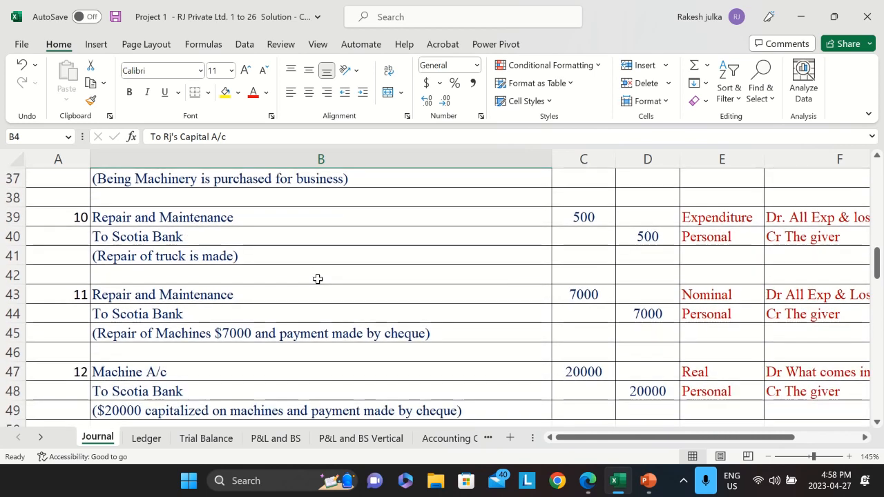
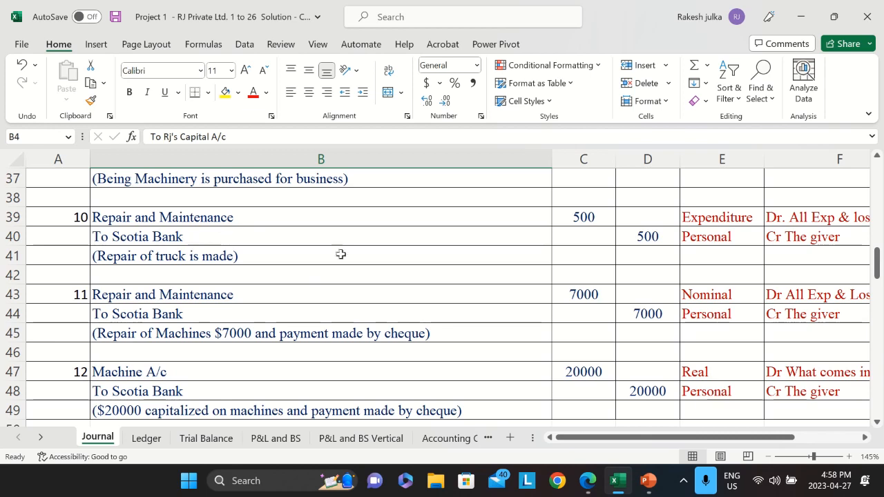
pyautogui.click(146, 437)
pyautogui.scroll(-6, 204, 267)
pyautogui.scroll(-9, 205, 266)
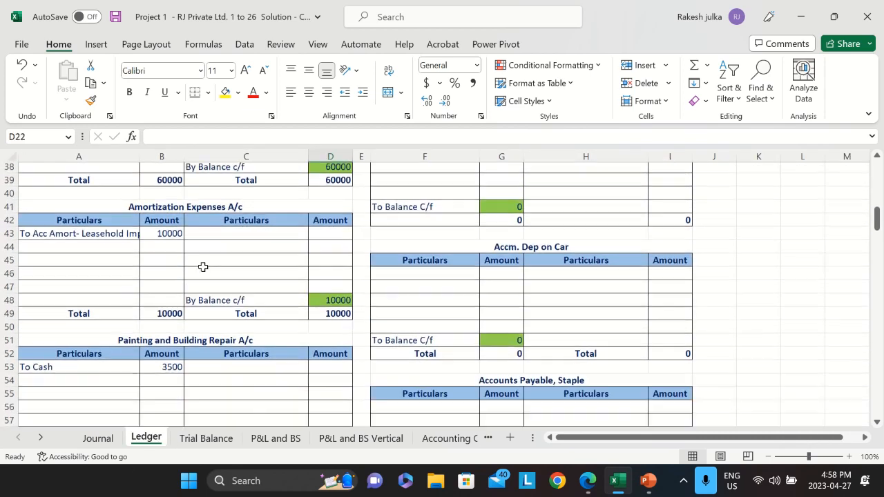
pyautogui.scroll(-11, 203, 266)
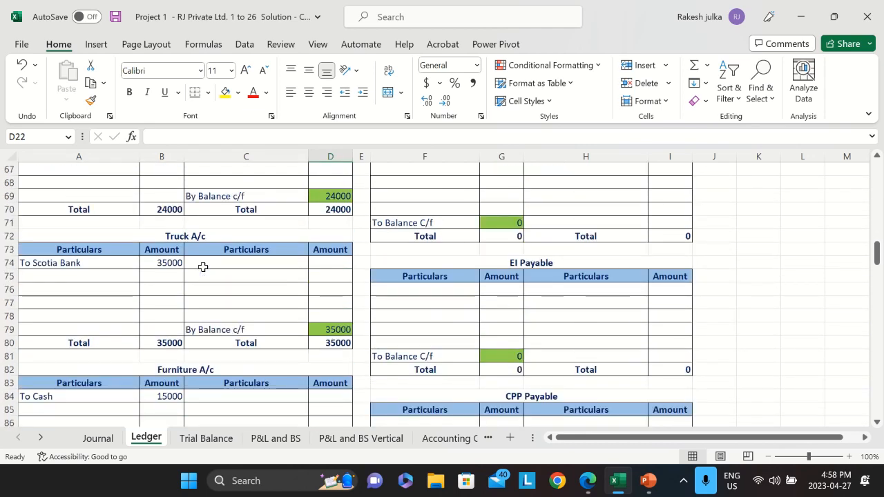
pyautogui.scroll(-6, 203, 266)
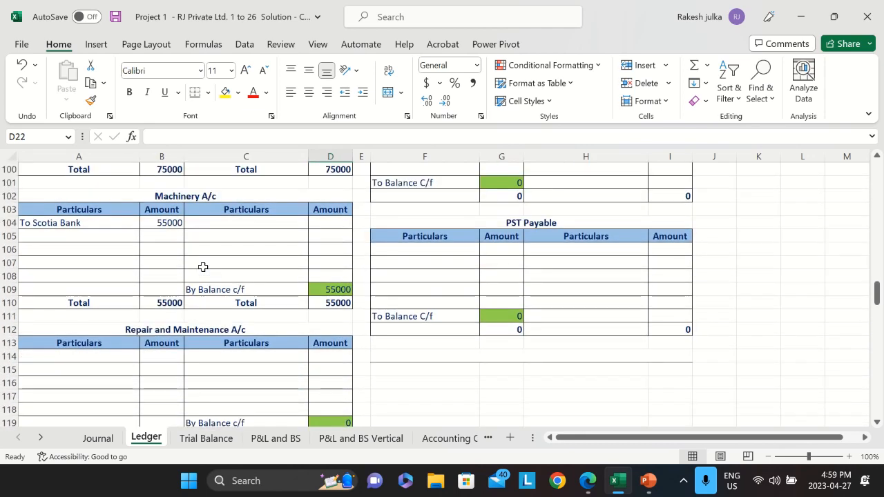
pyautogui.scroll(1, 201, 267)
pyautogui.click(78, 278)
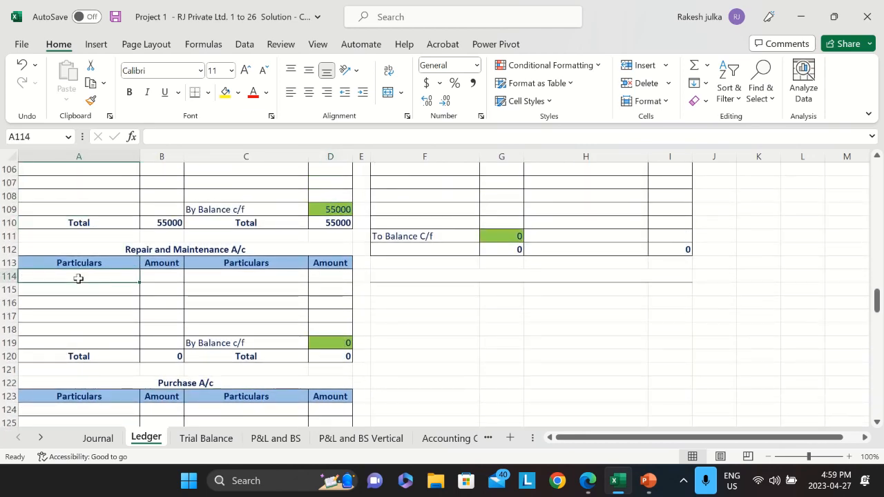
pyautogui.write('To Scoti')
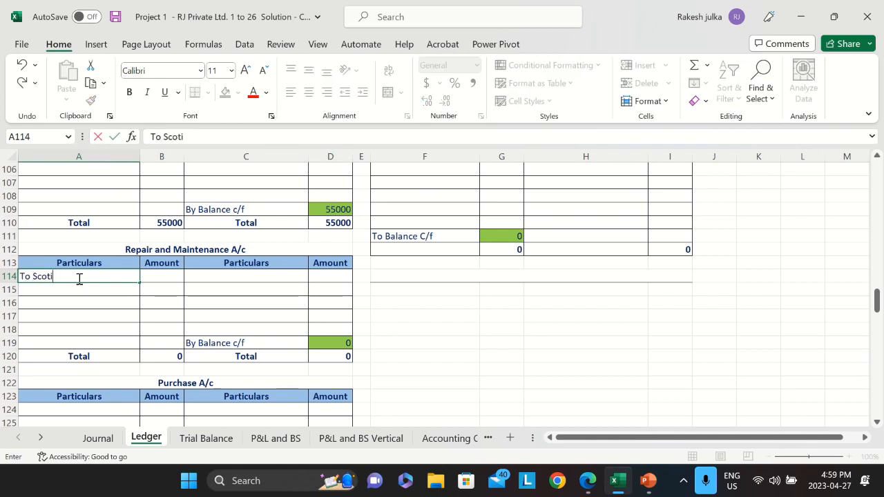
pyautogui.write('a BAnk')
pyautogui.press('Tab')
# Link the Repair and Maintenance A/c debit amount in Ledger cell B114 to the truck repair's debit in Journal cell C39.
pyautogui.write('=')
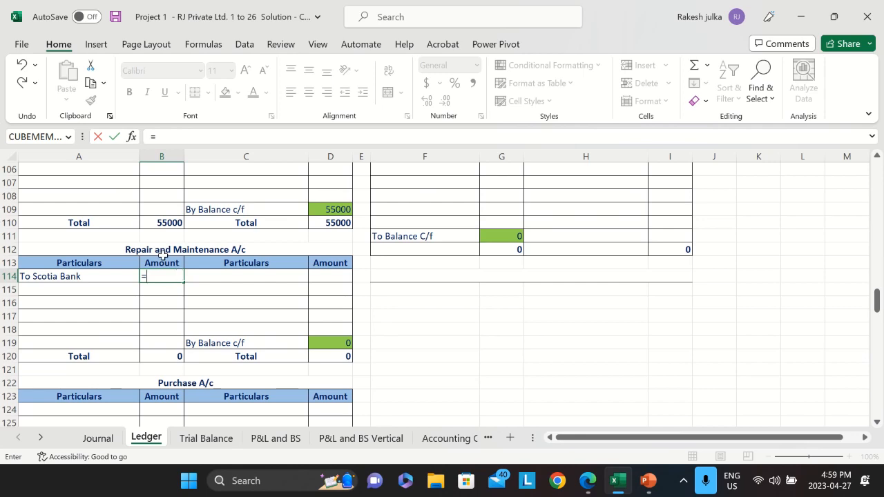
pyautogui.click(96, 439)
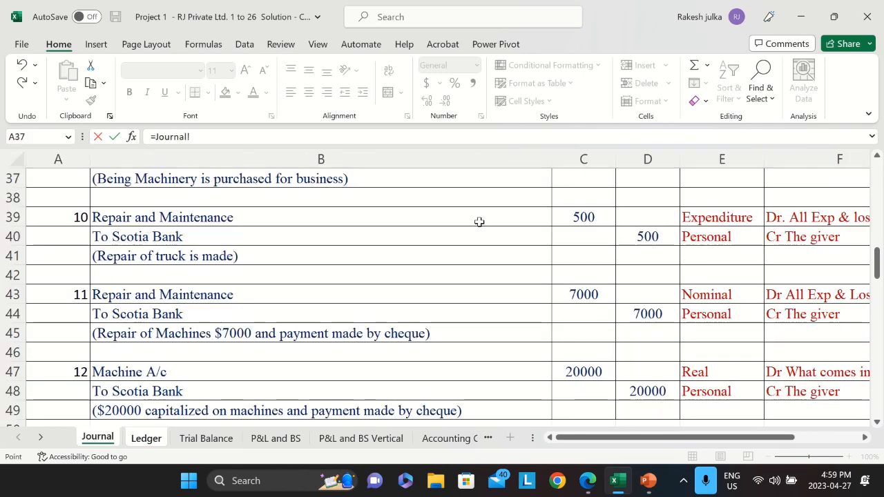
pyautogui.click(604, 217)
pyautogui.press('Return')
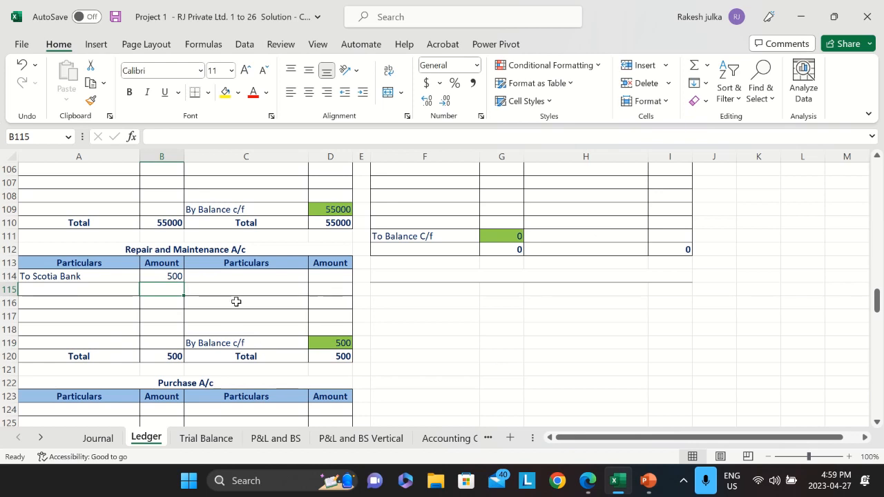
# Enter "By Repair and Maintenance" as the sixth credit particular of the Scotia Bank A/c in Ledger cell C22.
pyautogui.click(81, 278)
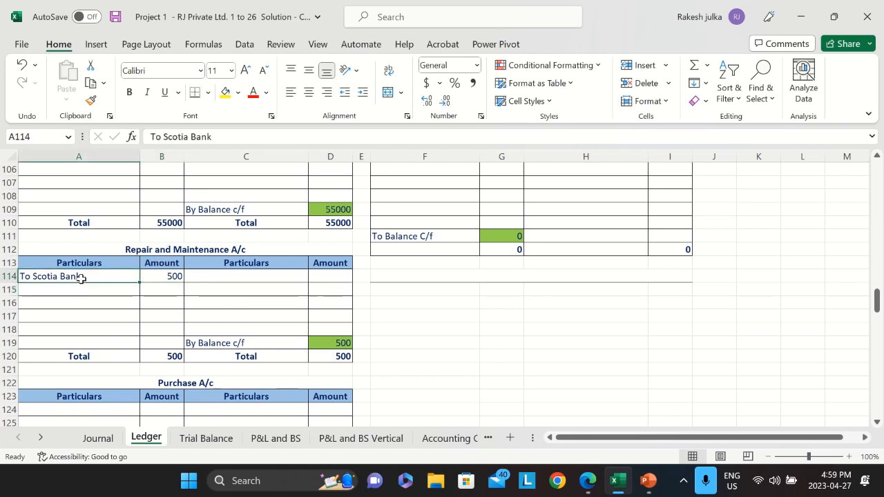
pyautogui.click(172, 248)
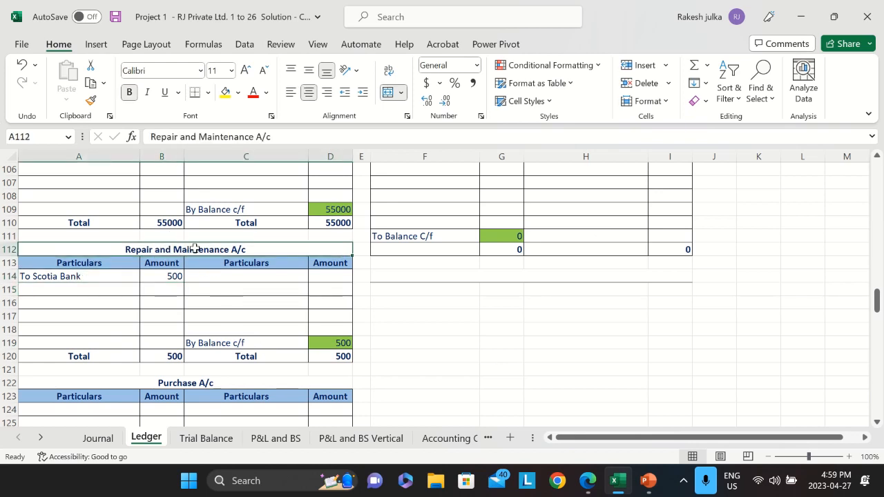
pyautogui.scroll(20, 267, 280)
pyautogui.scroll(3, 265, 281)
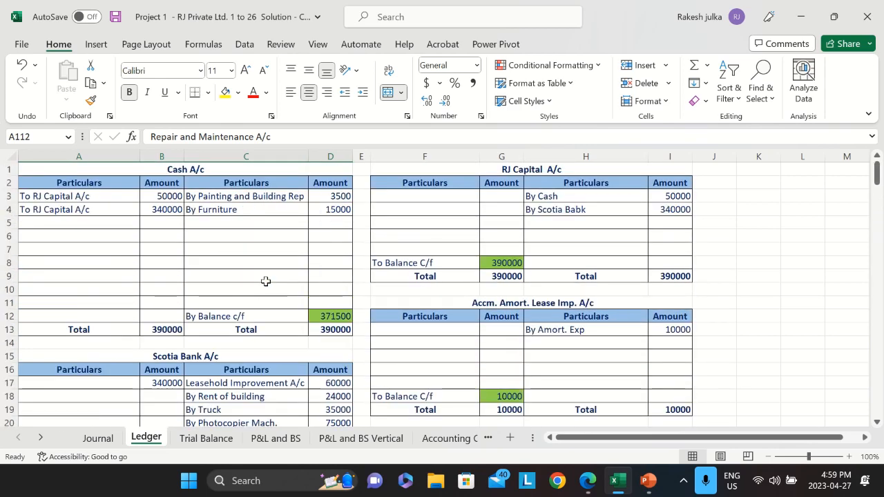
pyautogui.scroll(-2, 265, 281)
pyautogui.click(237, 368)
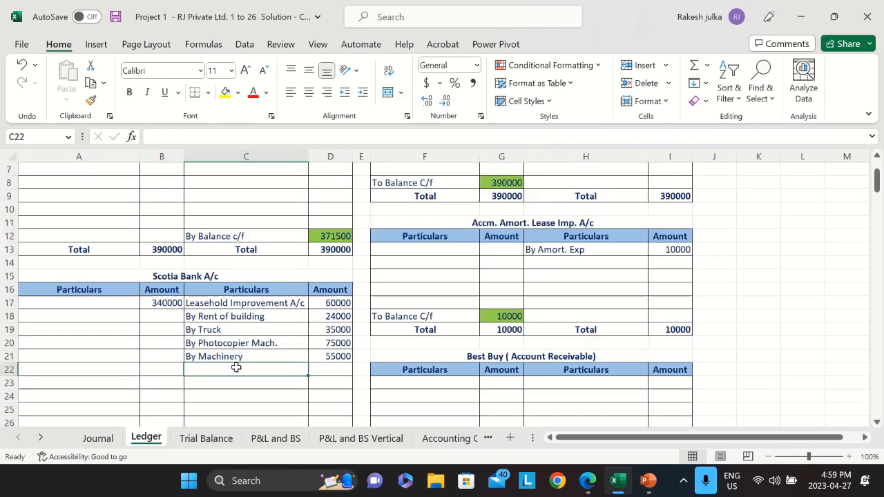
pyautogui.write('By RE')
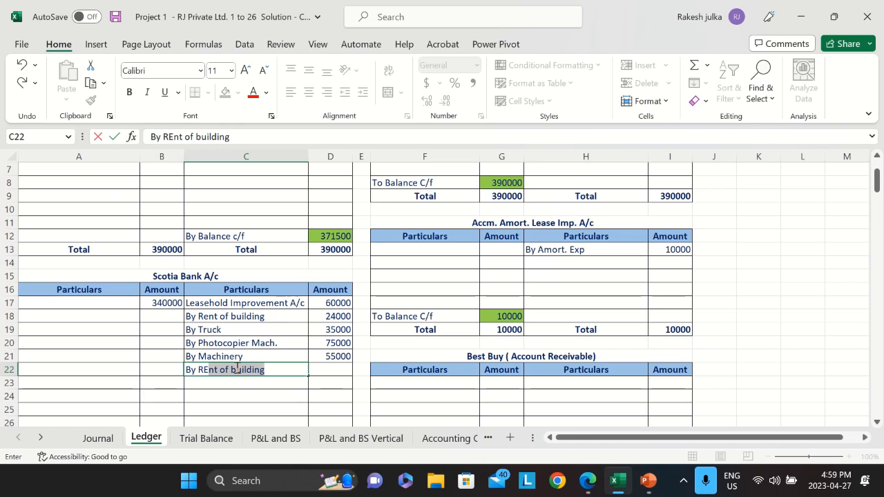
pyautogui.write('pa')
pyautogui.press('BackSpace')
pyautogui.press('BackSpace')
pyautogui.press('BackSpace')
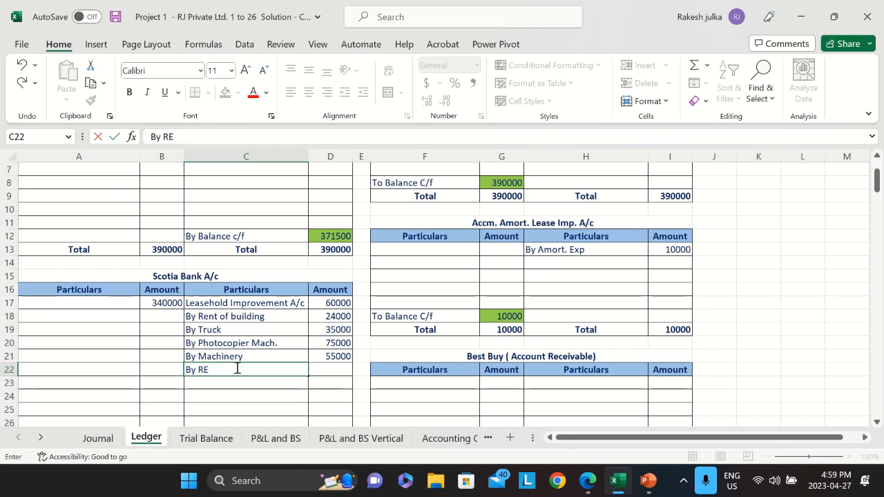
pyautogui.write('epair and Mainten')
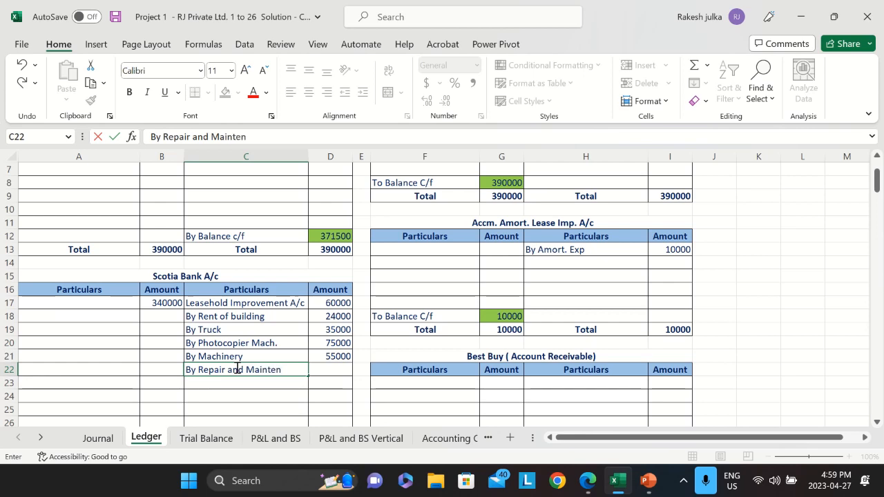
pyautogui.write('ance')
pyautogui.press('Tab')
# Link the credit amount in Ledger cell D22 to the truck repair's Scotia Bank credit in Journal cell D40.
pyautogui.write('=')
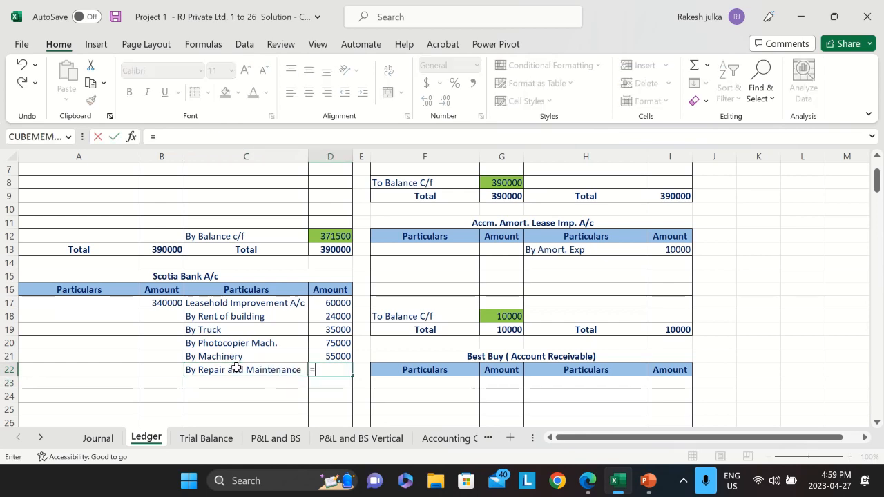
pyautogui.click(108, 437)
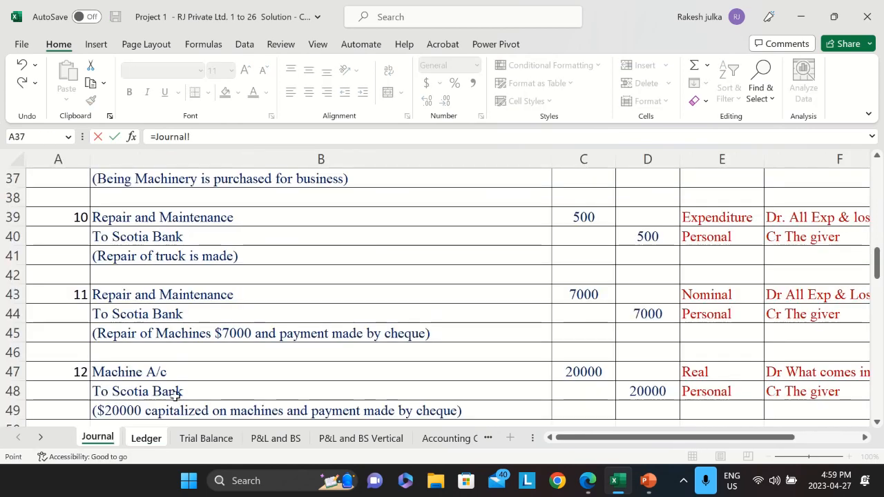
pyautogui.click(647, 237)
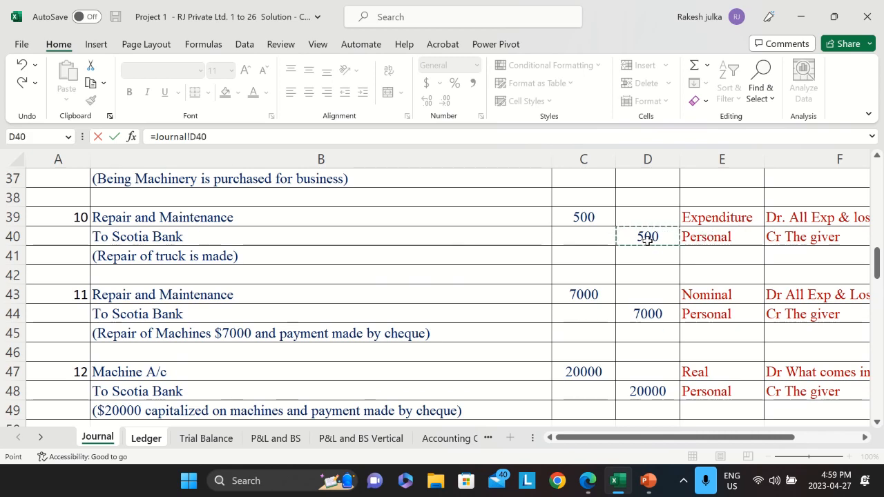
pyautogui.press('Return')
# Copy the "To Scotia Bank" particular of the Repair and Maintenance A/c from Ledger cell A114 into A115 for Journal entry 11.
pyautogui.click(98, 438)
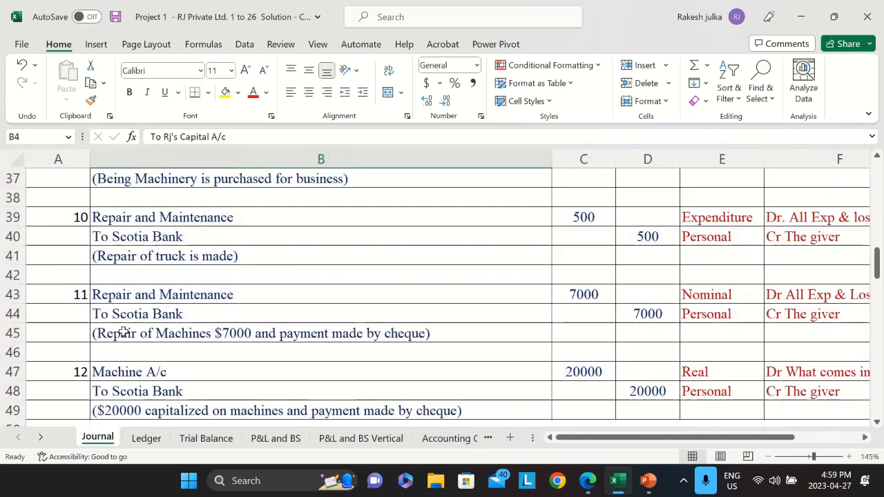
pyautogui.scroll(-1, 120, 314)
pyautogui.scroll(-1, 121, 315)
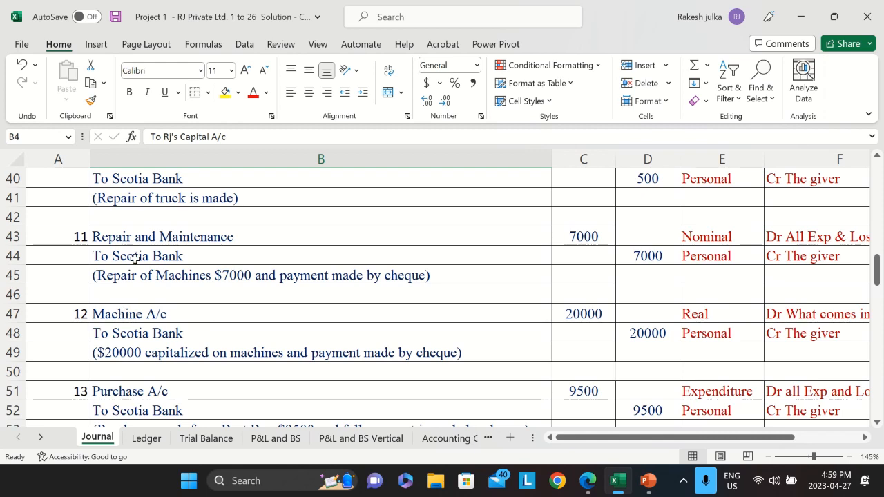
pyautogui.scroll(3, 173, 262)
pyautogui.scroll(-3, 170, 262)
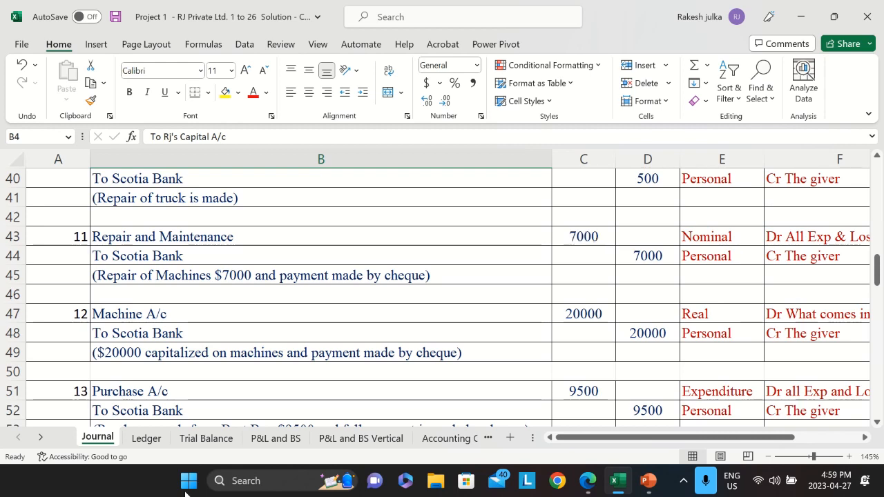
pyautogui.click(152, 442)
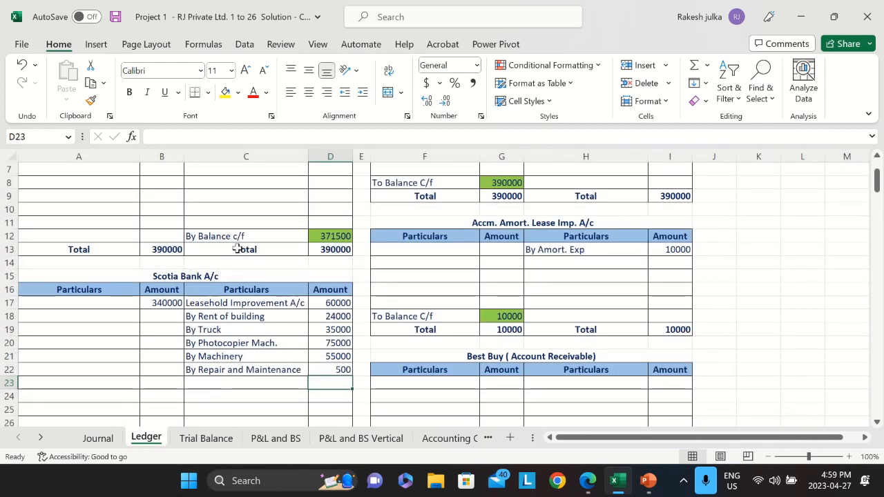
pyautogui.scroll(-20, 141, 357)
pyautogui.scroll(-14, 139, 358)
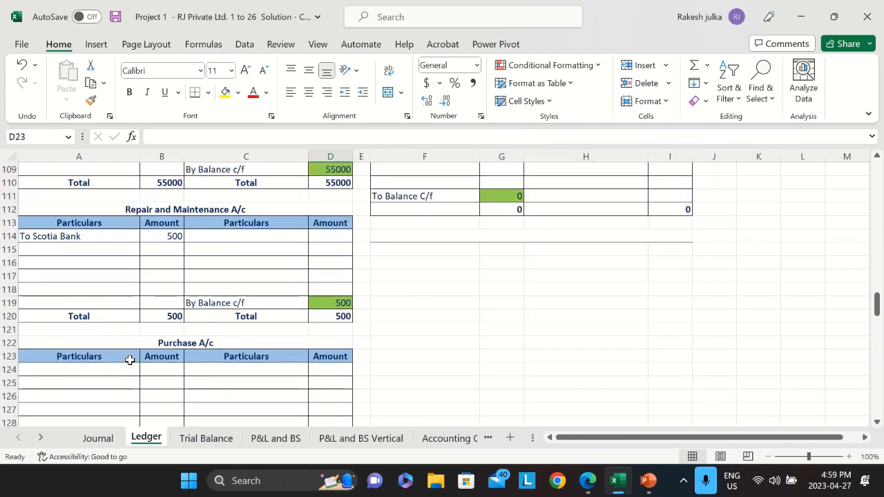
pyautogui.click(79, 252)
pyautogui.press('Up')
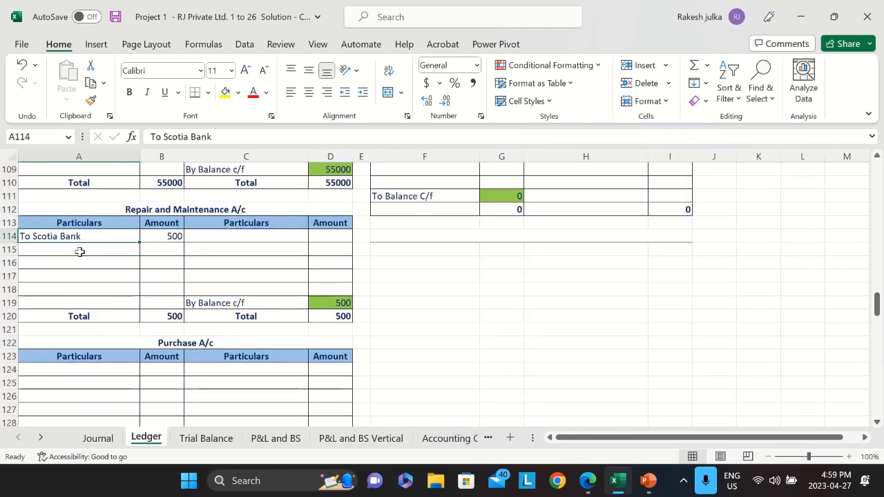
pyautogui.hotkey('ctrl', 'c')
pyautogui.press('Down')
pyautogui.press('Return')
# Link the debit amount in Ledger cell B115 to the machine repair's Repair and Maintenance debit in Journal cell C43.
pyautogui.press('Right')
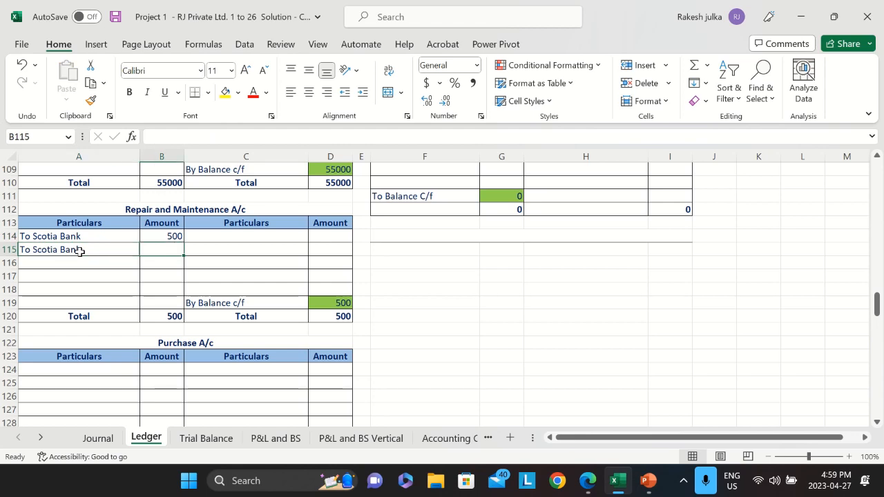
pyautogui.write('=')
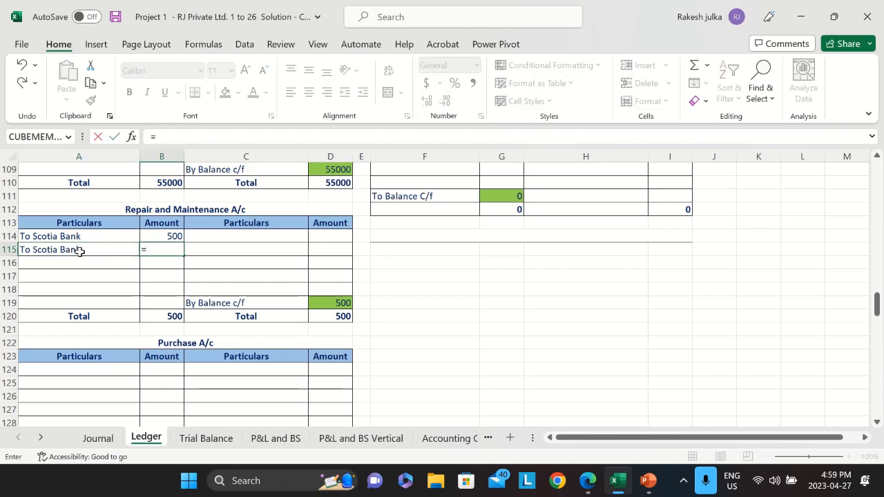
pyautogui.click(98, 438)
pyautogui.click(567, 246)
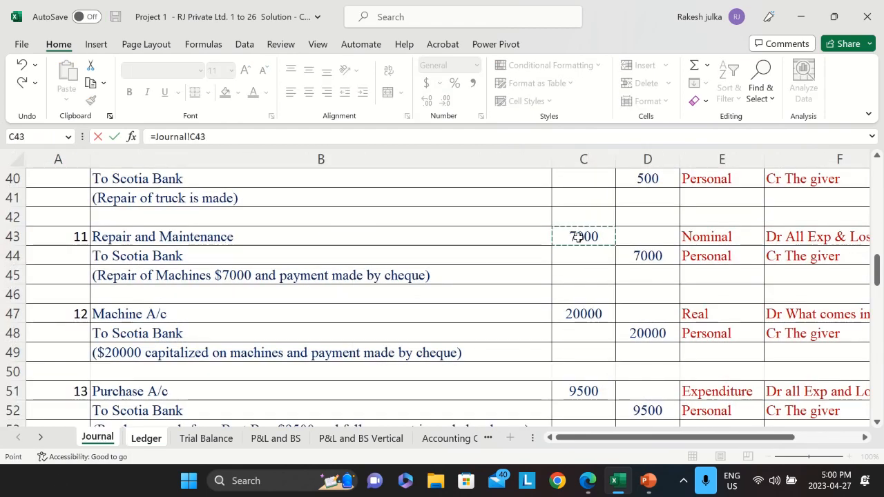
pyautogui.press('Return')
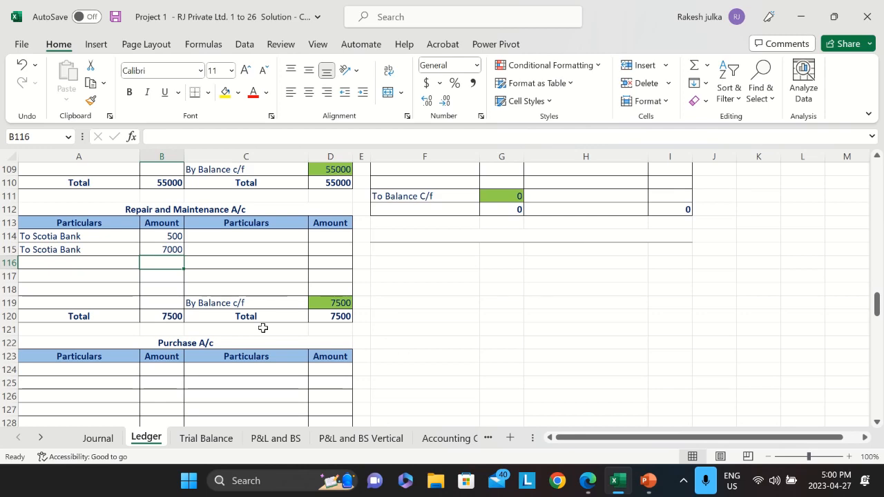
# Copy the "By Repair and Maintenance" particular of the Scotia Bank A/c from Ledger cell C22 into C23 for Journal entry 11.
pyautogui.scroll(20, 301, 270)
pyautogui.scroll(8, 302, 270)
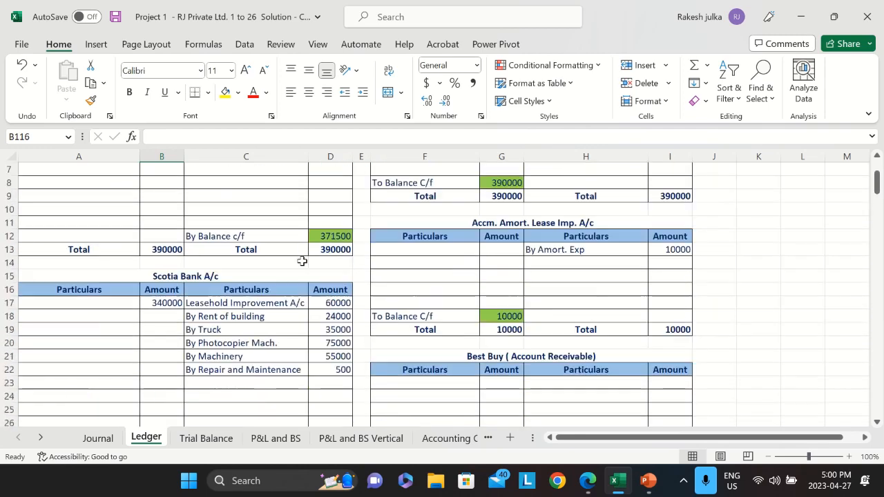
pyautogui.scroll(-2, 248, 287)
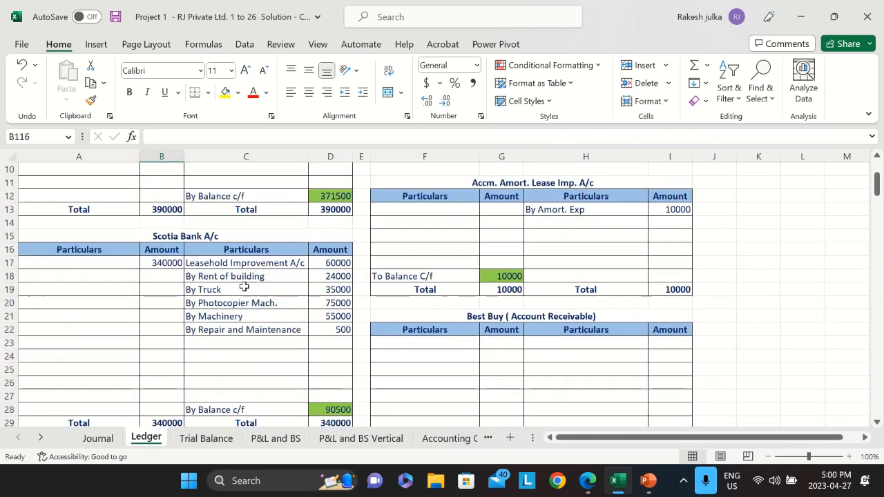
pyautogui.click(233, 331)
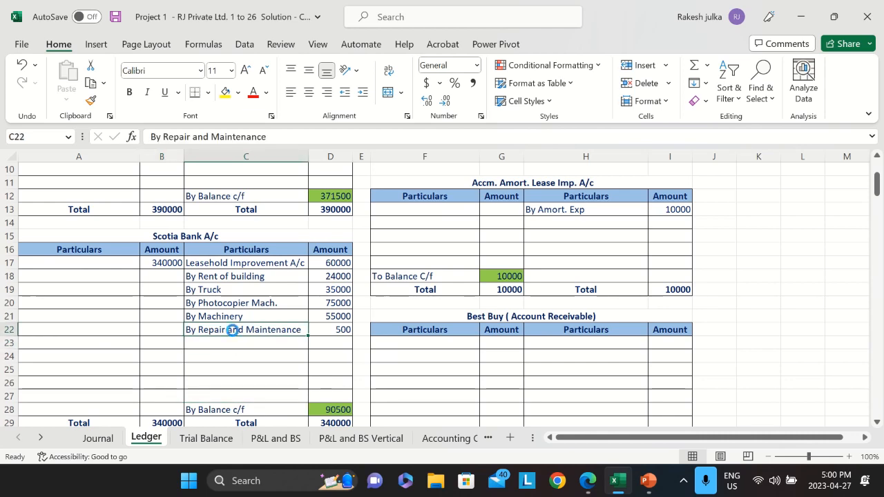
pyautogui.hotkey('ctrl', 'c')
pyautogui.press('Down')
pyautogui.press('Return')
# Link the credit amount in Ledger cell D23 to the machine repair's Scotia Bank credit in Journal cell D44.
pyautogui.press('Right')
pyautogui.write('=')
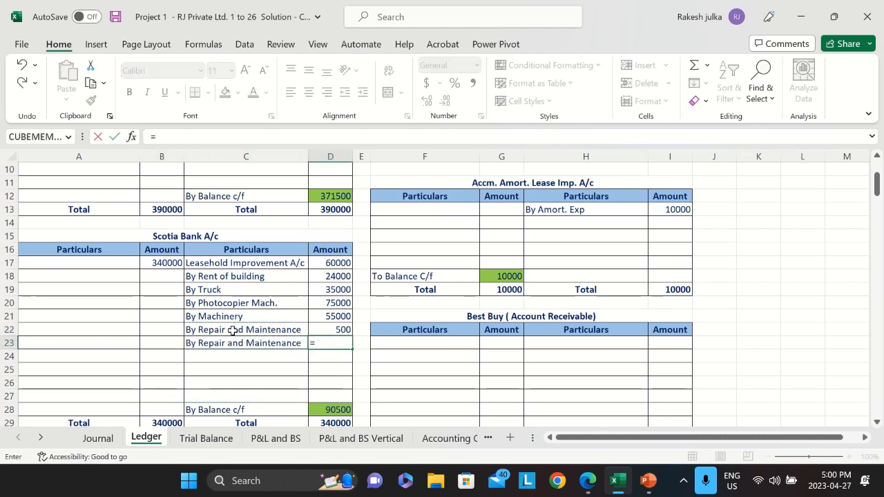
pyautogui.click(97, 438)
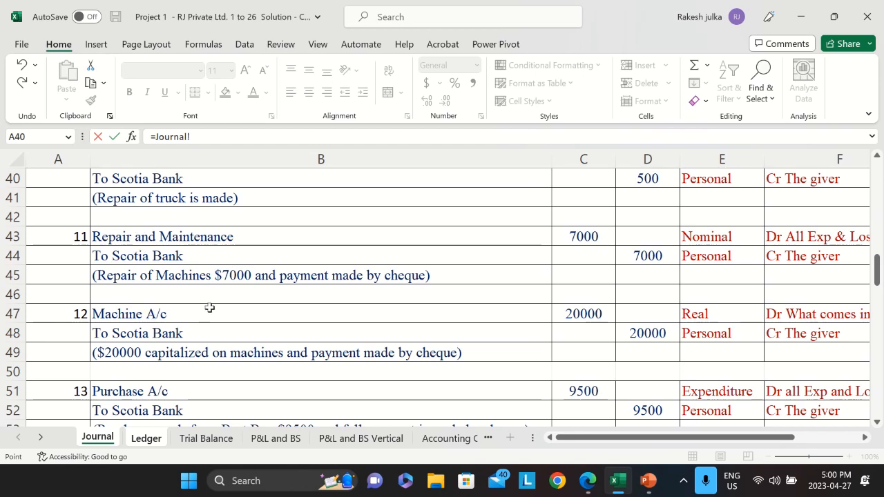
pyautogui.click(645, 255)
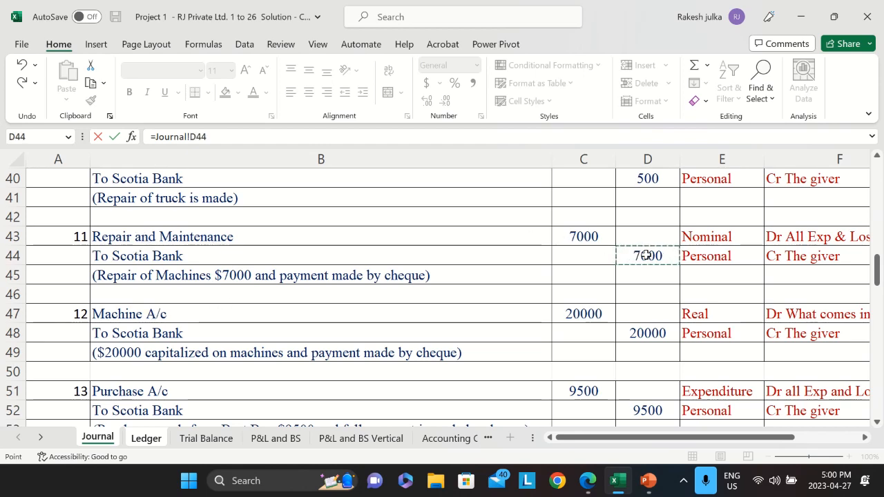
pyautogui.press('Return')
# Enter "To Scotia Bank" as the second debit particular of the Machinery A/c in Ledger cell A105 for Journal entry 12.
pyautogui.click(95, 437)
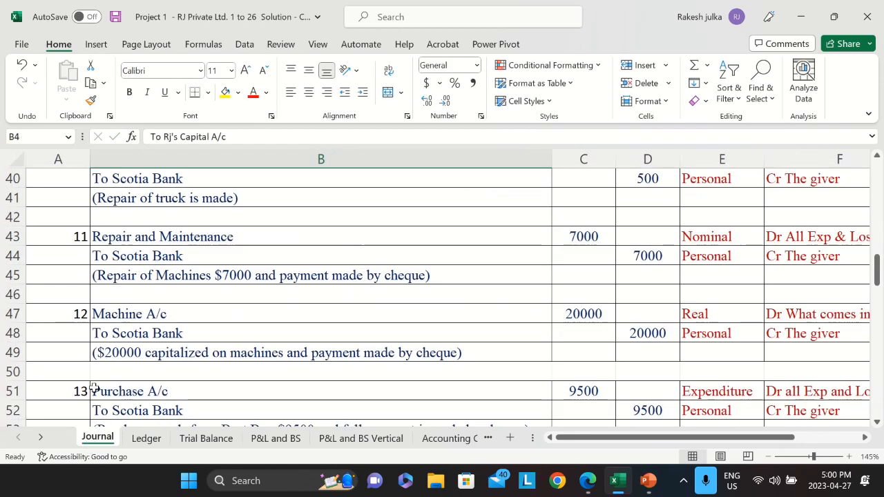
pyautogui.scroll(-1, 166, 321)
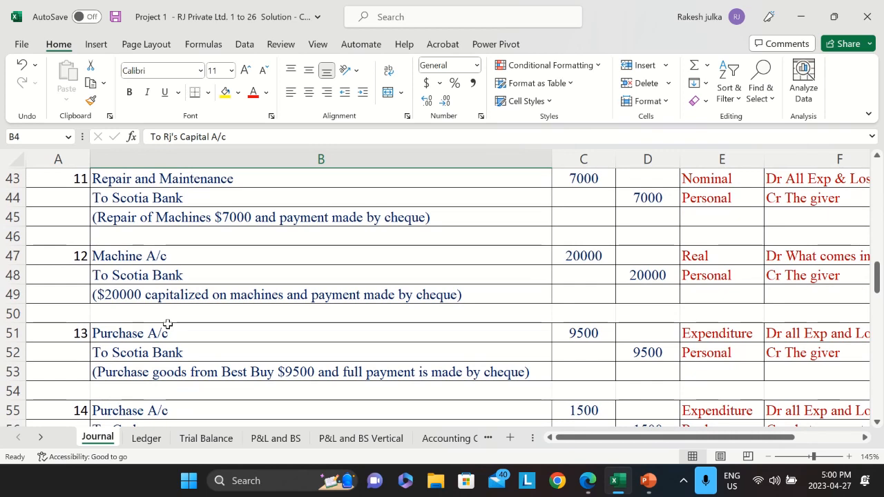
pyautogui.scroll(-1, 167, 323)
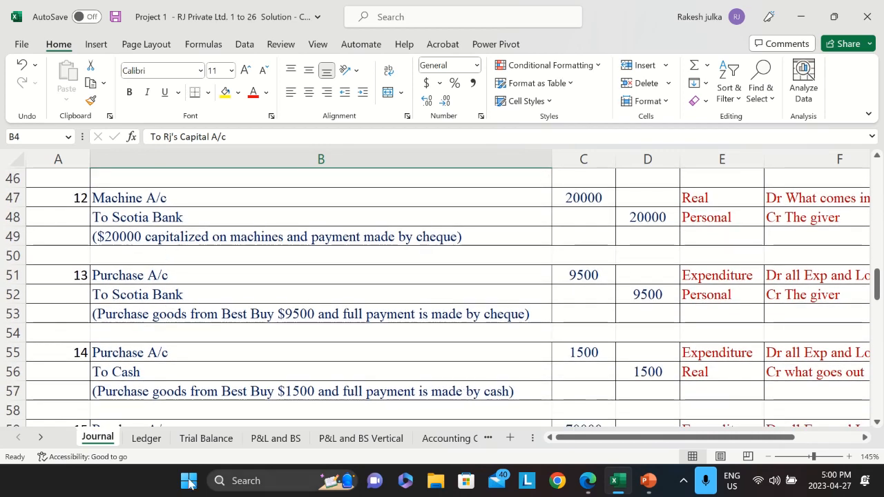
pyautogui.click(146, 438)
pyautogui.scroll(-2, 189, 314)
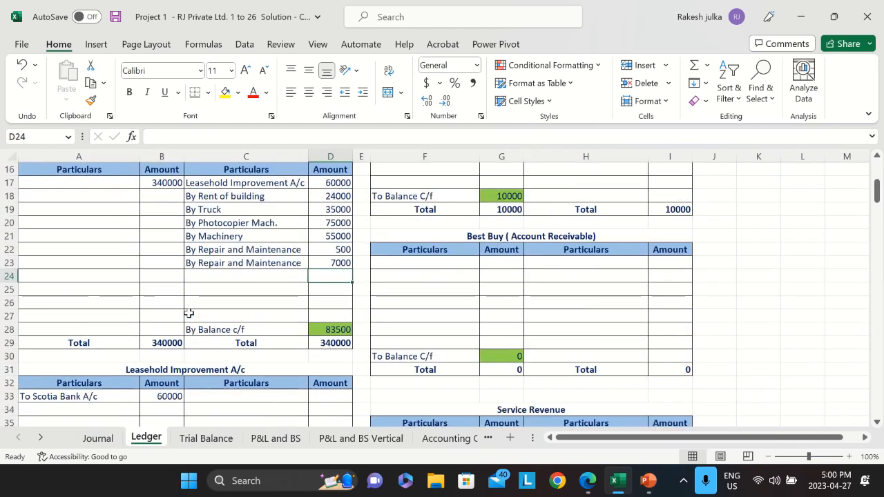
pyautogui.scroll(-20, 189, 313)
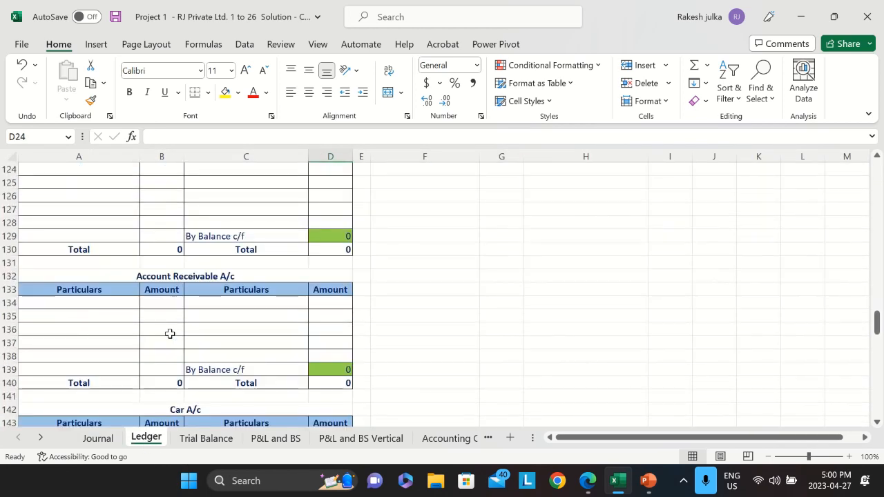
pyautogui.scroll(-9, 170, 333)
pyautogui.scroll(-6, 170, 334)
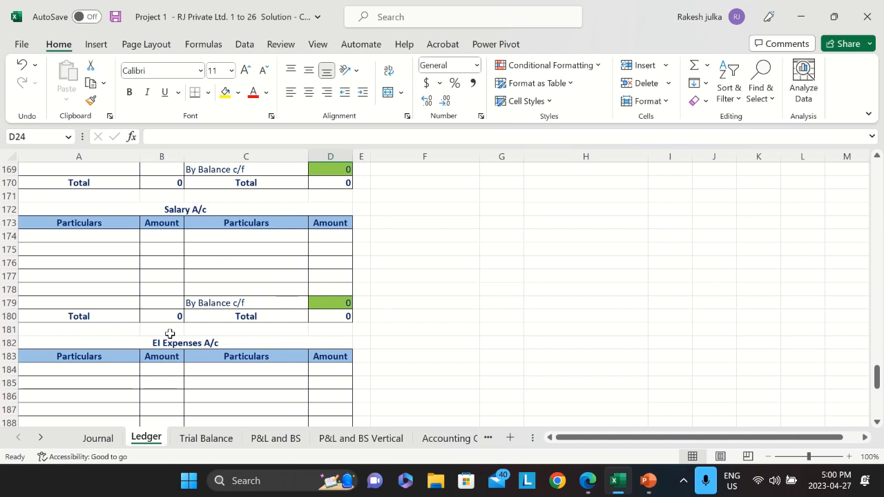
pyautogui.scroll(17, 170, 333)
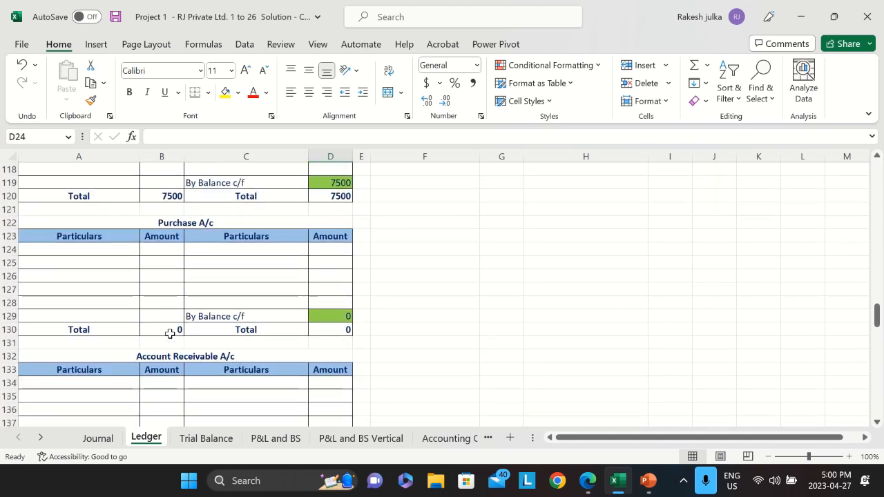
pyautogui.scroll(3, 170, 333)
pyautogui.scroll(3, 170, 333)
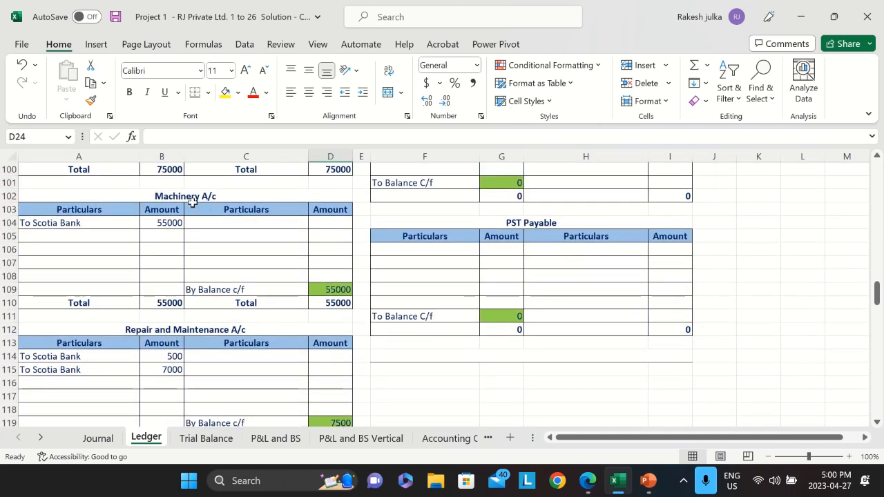
pyautogui.click(49, 235)
pyautogui.write('To Scotia Bank')
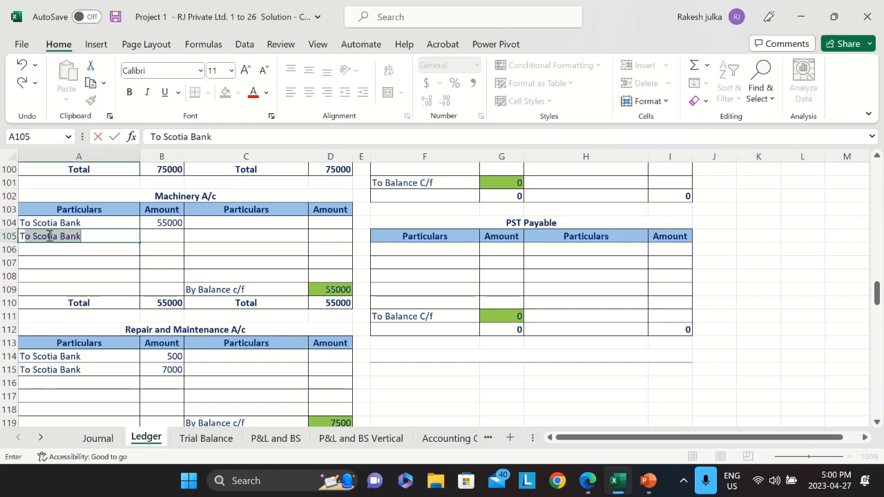
pyautogui.press('Return')
# Link the debit amount in Ledger cell B105 to entry 12's Machine A/c debit in Journal cell C47.
pyautogui.press('Up')
pyautogui.press('Right')
pyautogui.write('=')
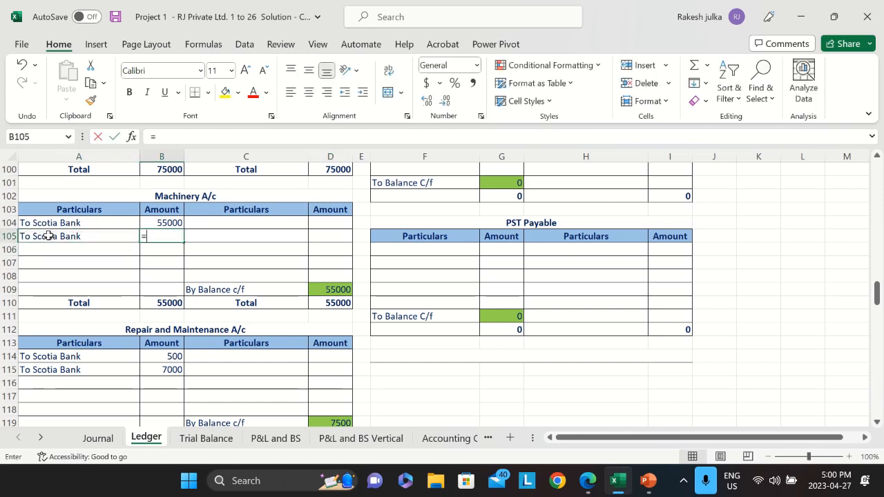
pyautogui.click(95, 439)
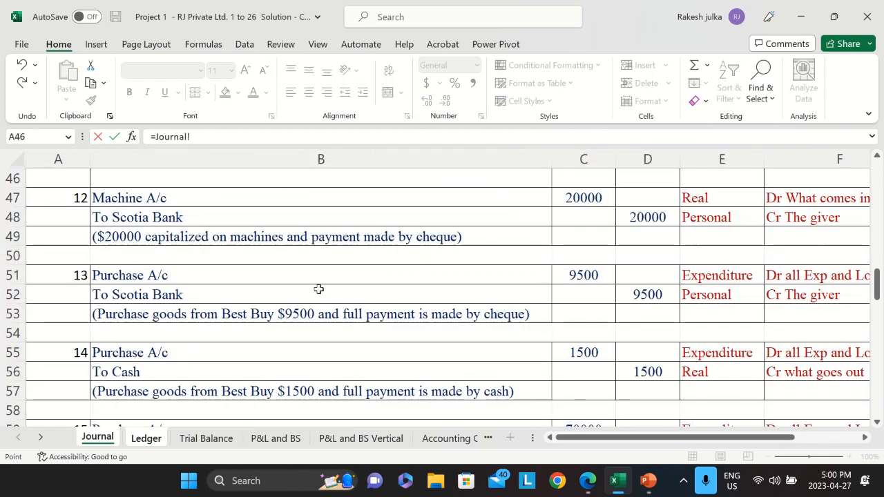
pyautogui.click(595, 200)
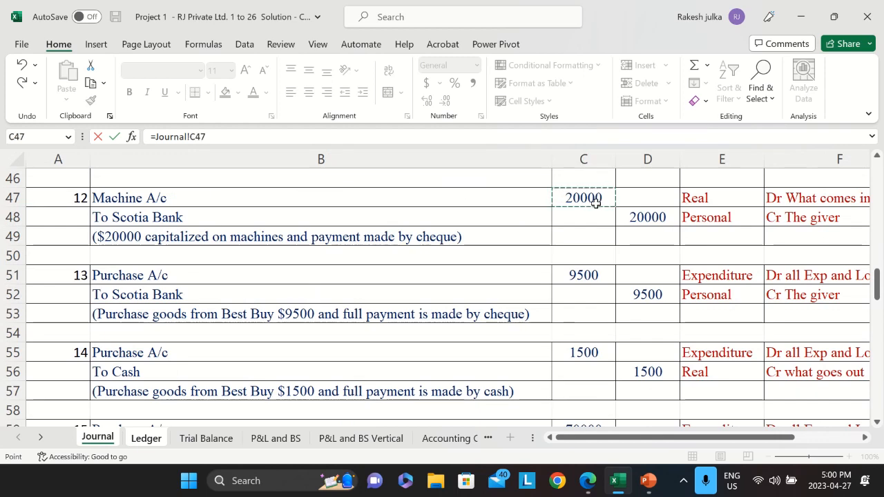
pyautogui.press('Return')
# Enter "By Machinery" as the eighth credit particular of the Scotia Bank A/c in Ledger cell C24.
pyautogui.scroll(5, 256, 270)
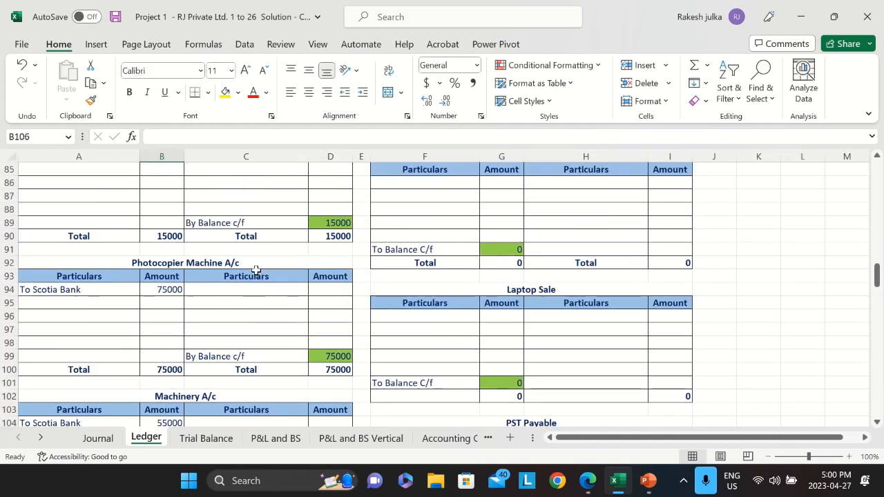
pyautogui.scroll(20, 256, 270)
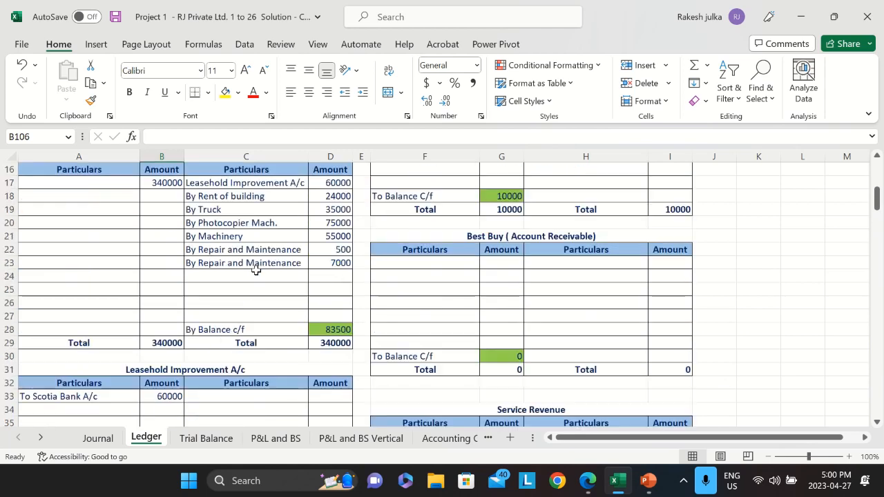
pyautogui.scroll(-4, 256, 270)
pyautogui.scroll(4, 256, 270)
pyautogui.scroll(5, 256, 270)
pyautogui.scroll(-5, 256, 270)
pyautogui.click(242, 279)
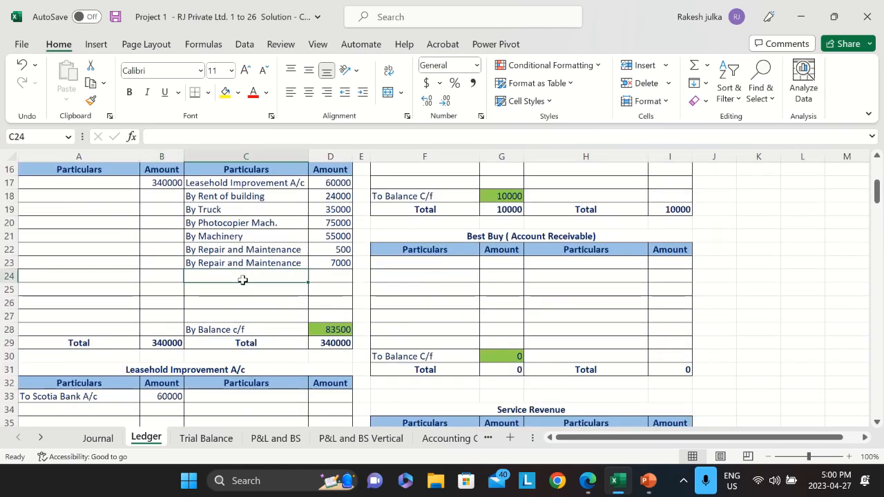
pyautogui.write('By Machinery')
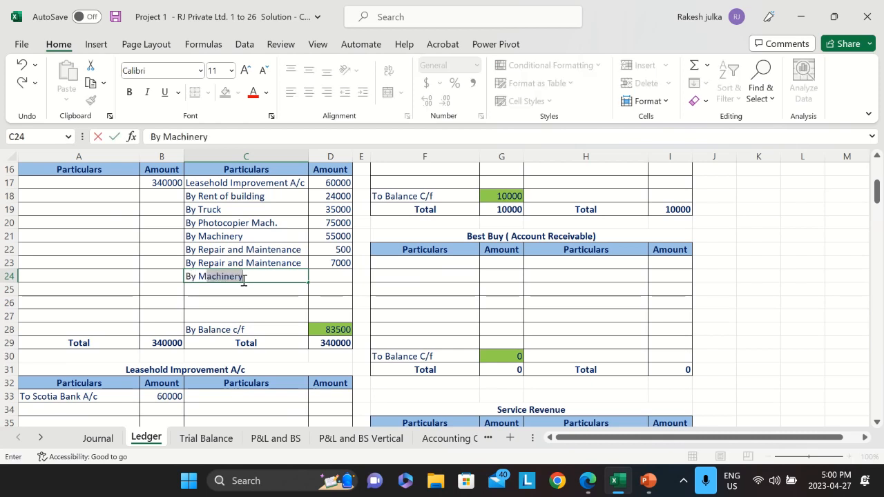
pyautogui.press('Return')
# Link the Scotia Bank credit amount in Ledger cell D24 to entry 12's machine amount in Journal cell C47.
pyautogui.press('Up')
pyautogui.press('Right')
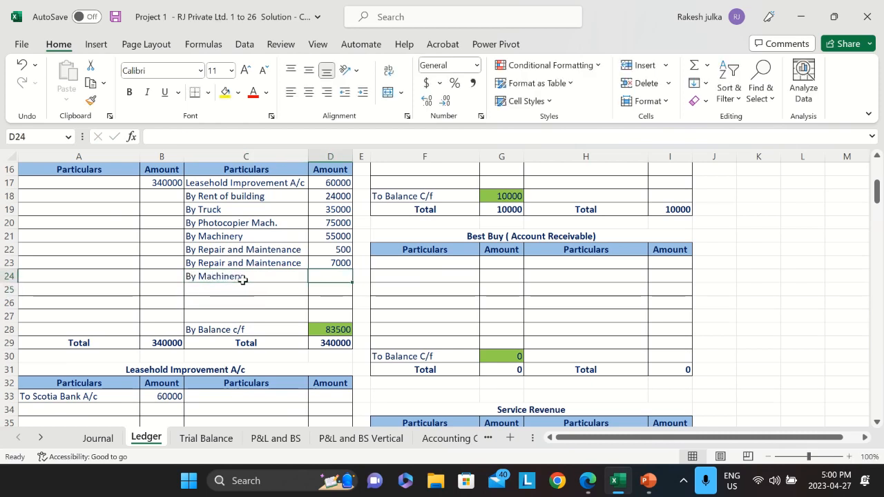
pyautogui.write('=')
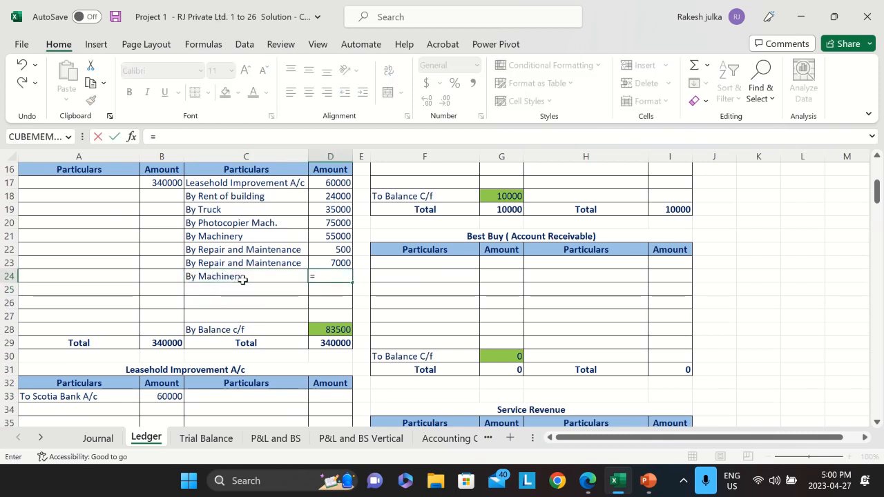
pyautogui.click(98, 438)
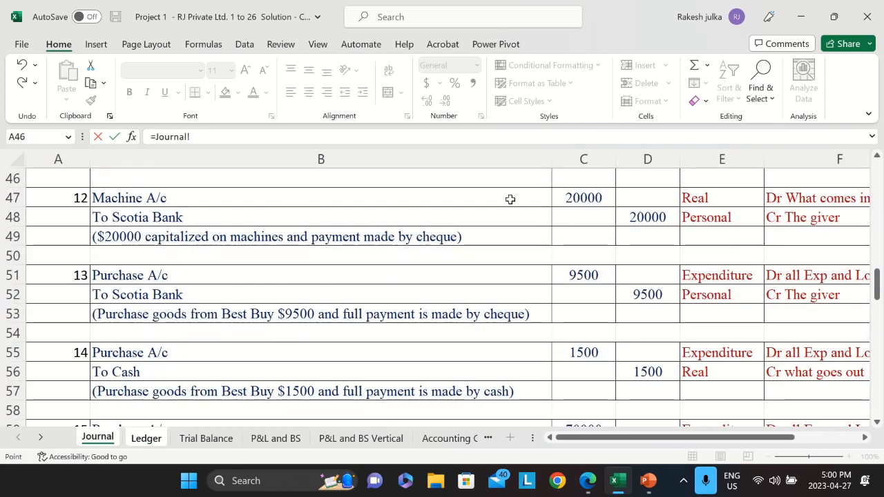
pyautogui.click(591, 200)
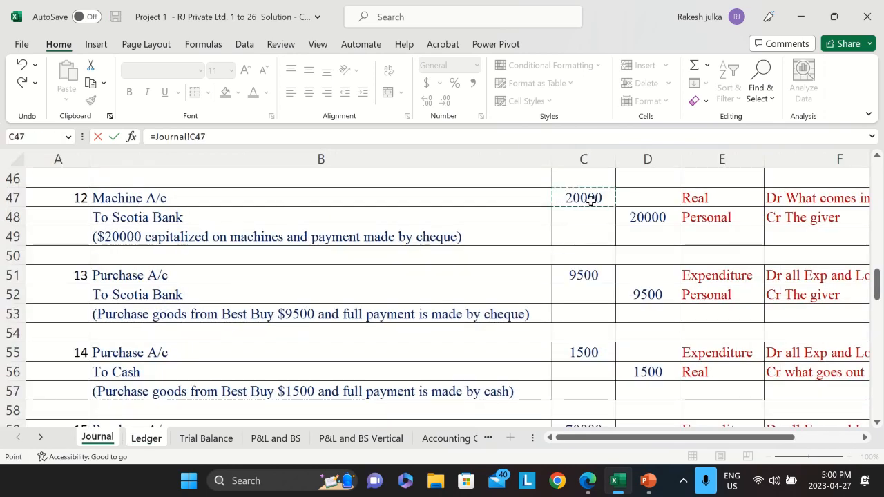
pyautogui.press('Return')
# Enter "To Scotia Bank" as the first debit particular of the Purchase A/c in Ledger cell A124 for Journal entry 13.
pyautogui.click(100, 439)
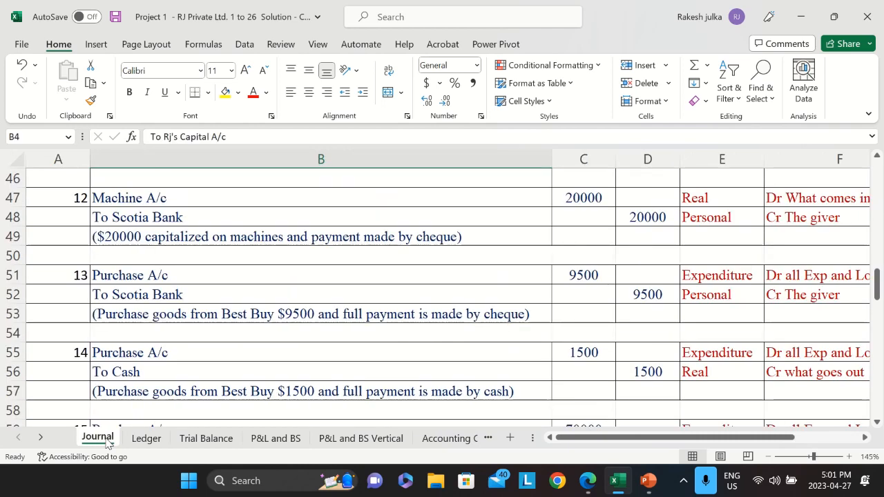
pyautogui.scroll(-1, 161, 279)
pyautogui.scroll(-1, 161, 280)
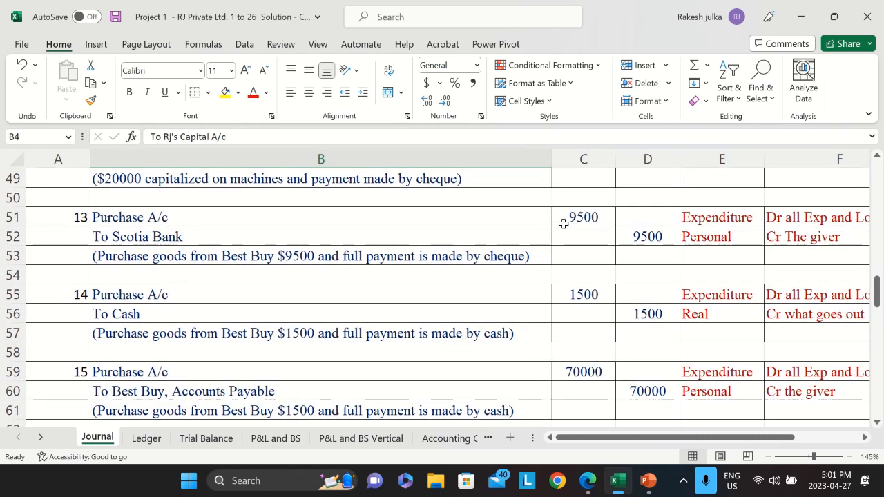
pyautogui.click(148, 439)
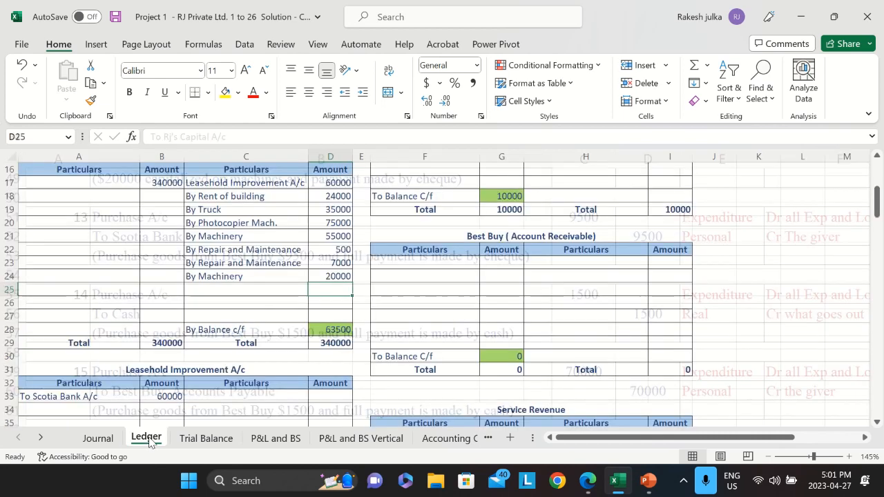
pyautogui.scroll(-20, 152, 351)
pyautogui.scroll(-13, 152, 351)
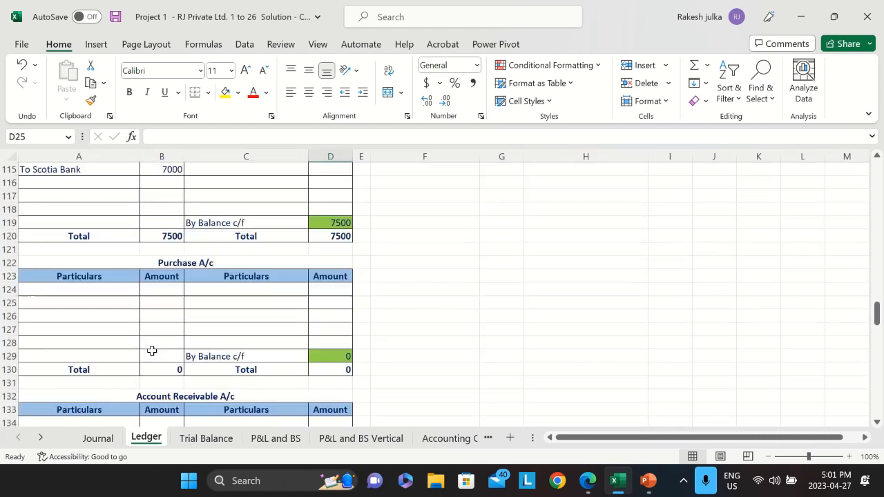
pyautogui.click(105, 288)
pyautogui.write('To Scotia BA')
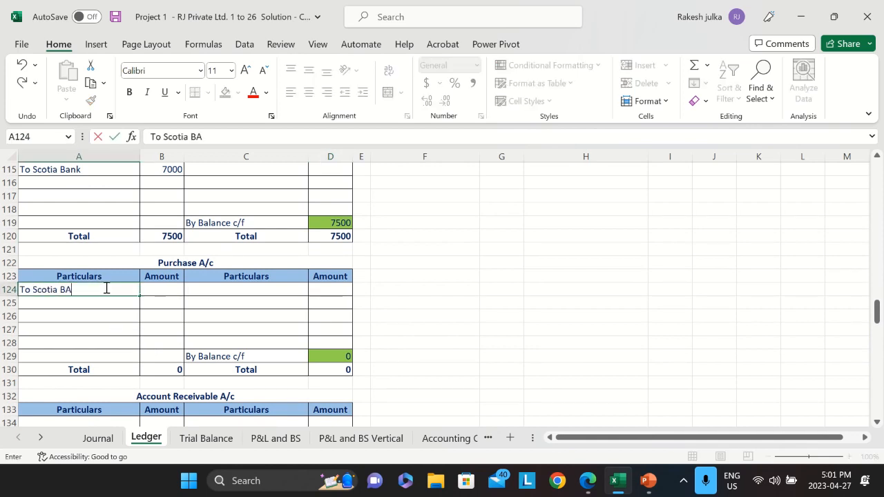
pyautogui.write('nk')
# Link the debit amount in Ledger cell B124 to entry 13's Purchase A/c debit in Journal cell C51.
pyautogui.press('Tab')
pyautogui.write('=')
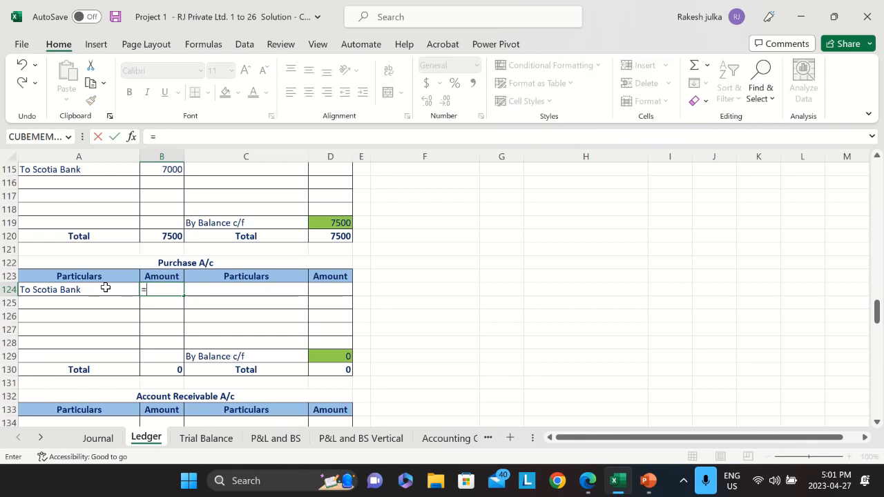
pyautogui.click(96, 439)
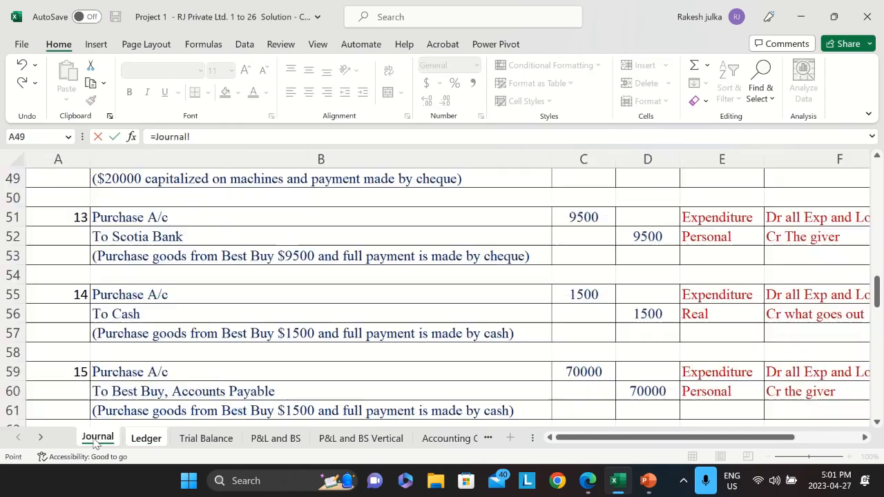
pyautogui.click(573, 211)
pyautogui.press('Return')
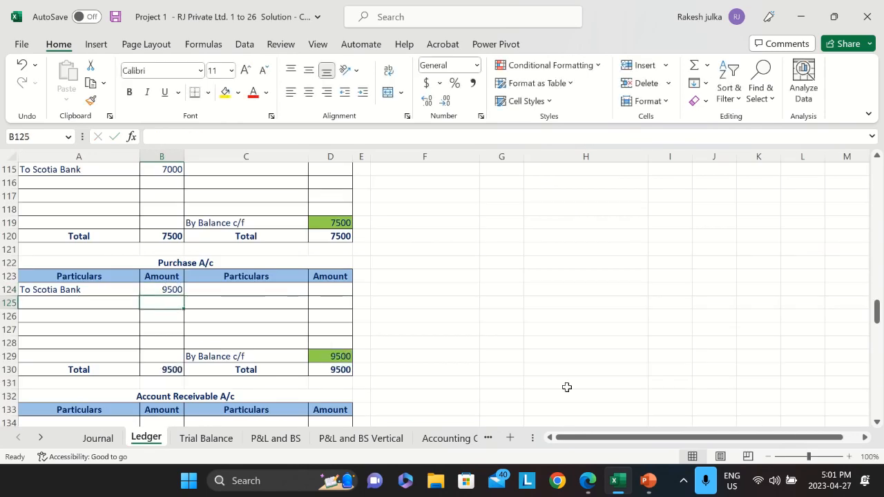
# Enter "By Purchase" as the ninth credit particular of the Scotia Bank A/c in Ledger cell C25.
pyautogui.scroll(20, 317, 324)
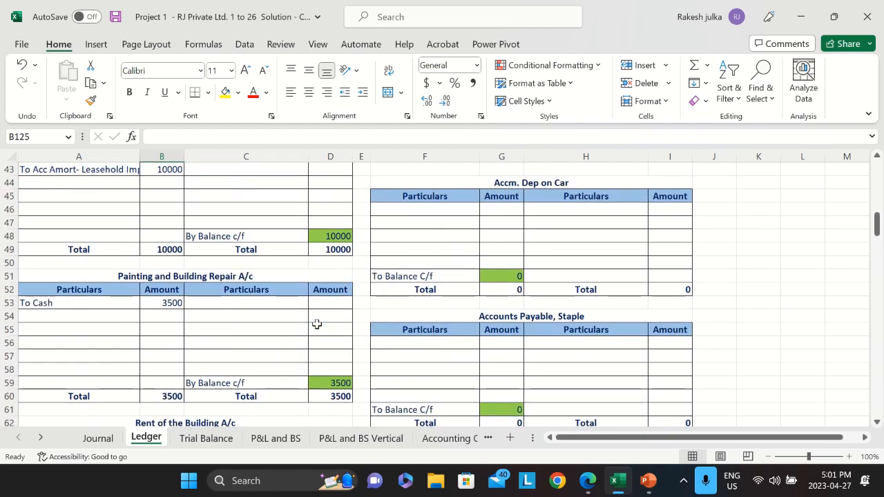
pyautogui.scroll(9, 316, 324)
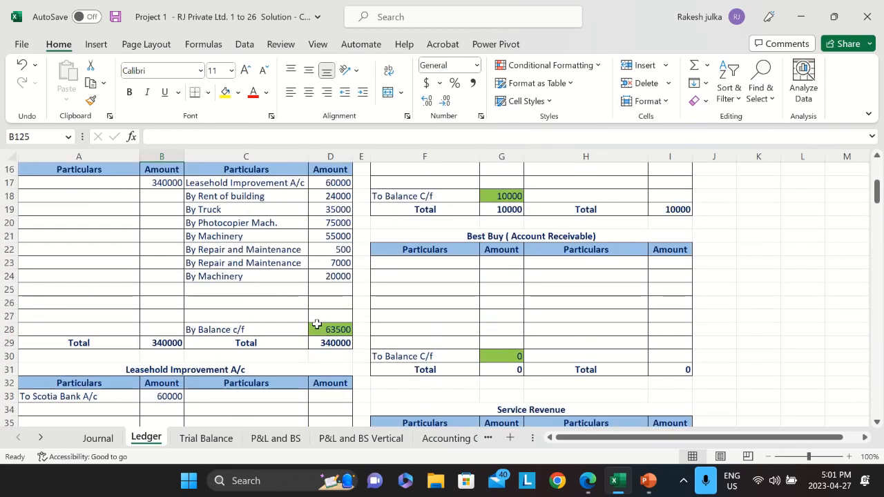
pyautogui.scroll(5, 316, 323)
pyautogui.scroll(-3, 316, 324)
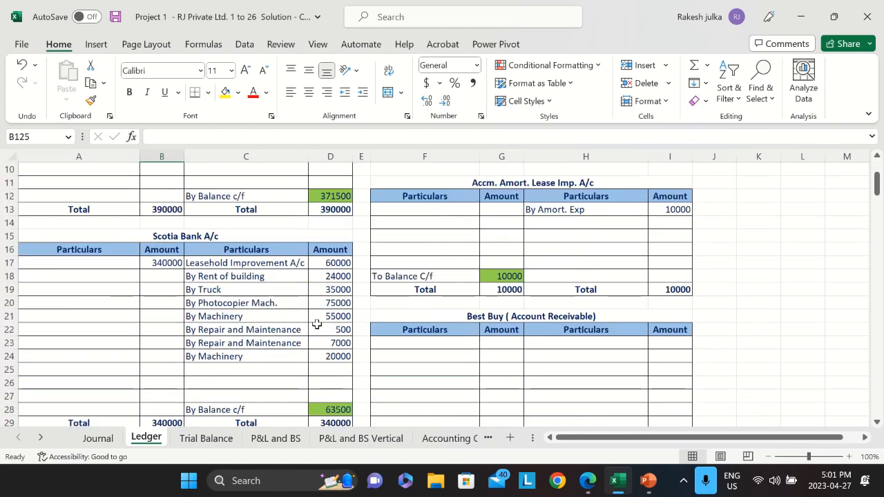
pyautogui.click(239, 370)
pyautogui.write('By')
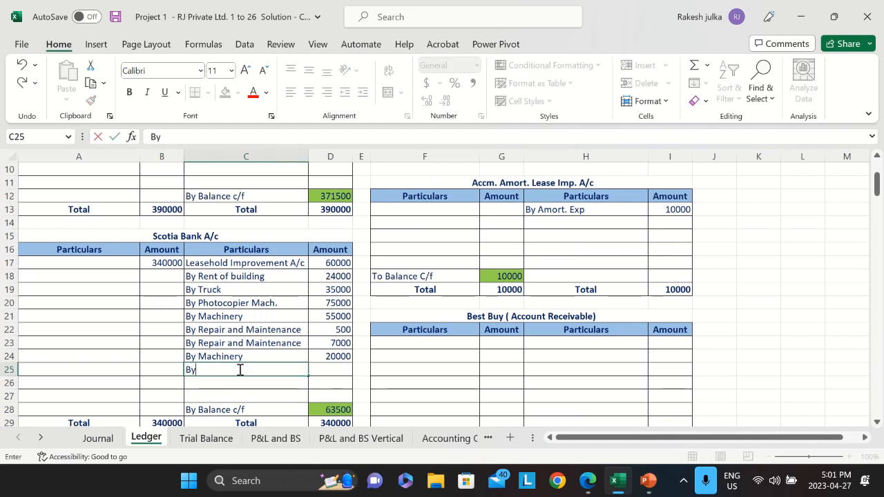
pyautogui.write(' Purcha')
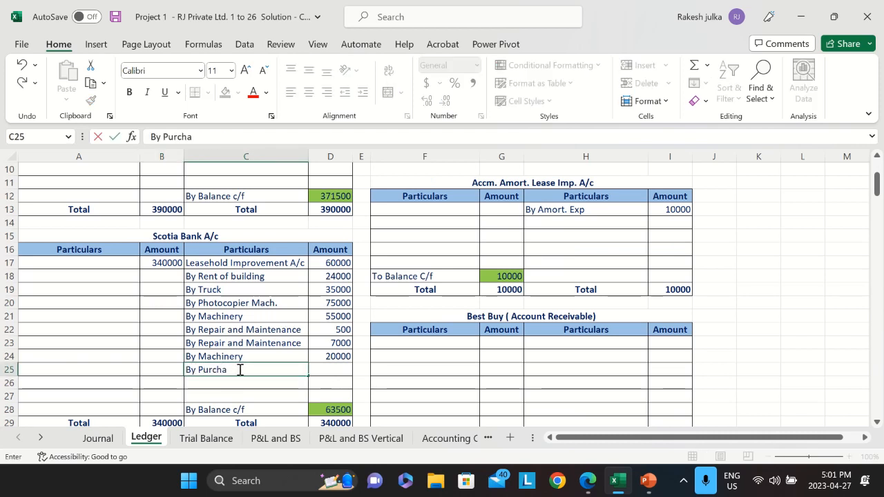
pyautogui.write('se')
pyautogui.press('Return')
# Link the Scotia Bank credit amount in Ledger cell D25 to entry 13's purchase amount in Journal cell C51.
pyautogui.press('Up')
pyautogui.press('Right')
pyautogui.write('=')
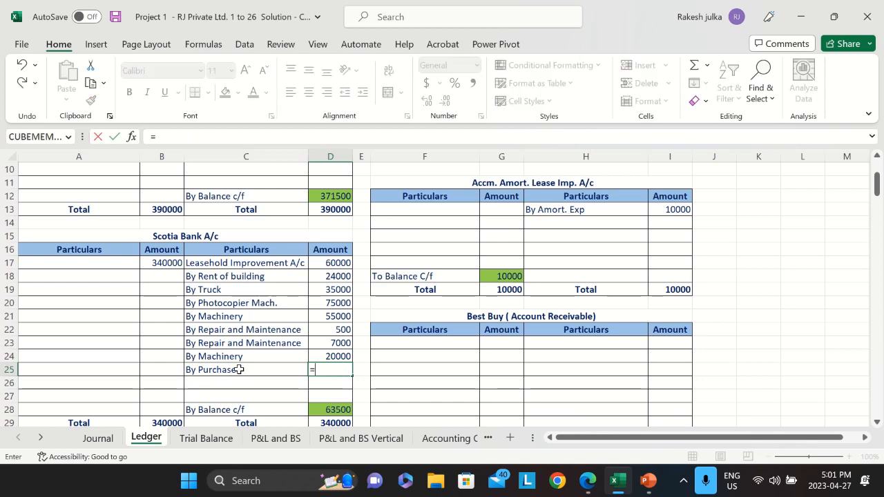
pyautogui.click(98, 437)
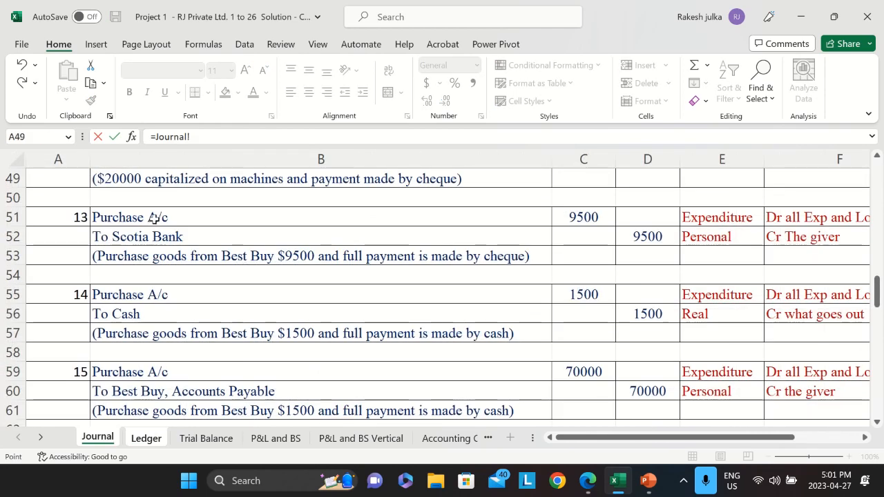
pyautogui.click(588, 216)
pyautogui.press('Return')
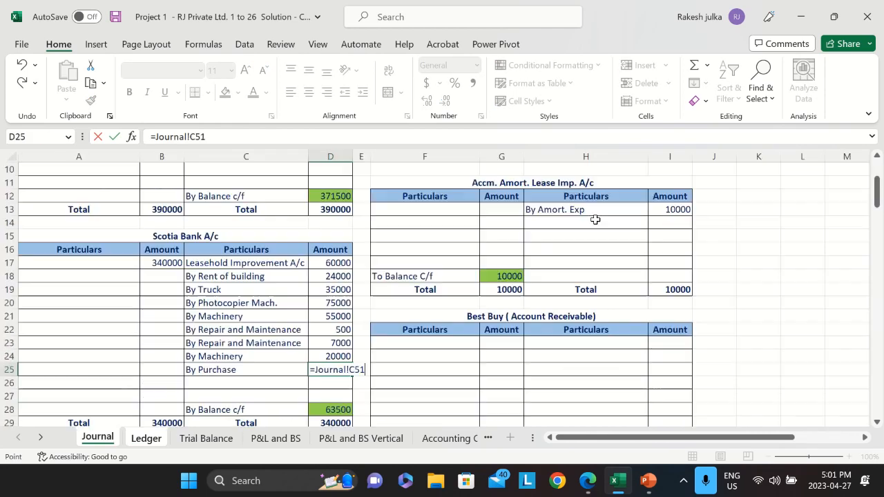
# Enter "To Cash" as the second debit particular of the Purchase A/c in Ledger cell A125 for Journal entry 14.
pyautogui.click(97, 437)
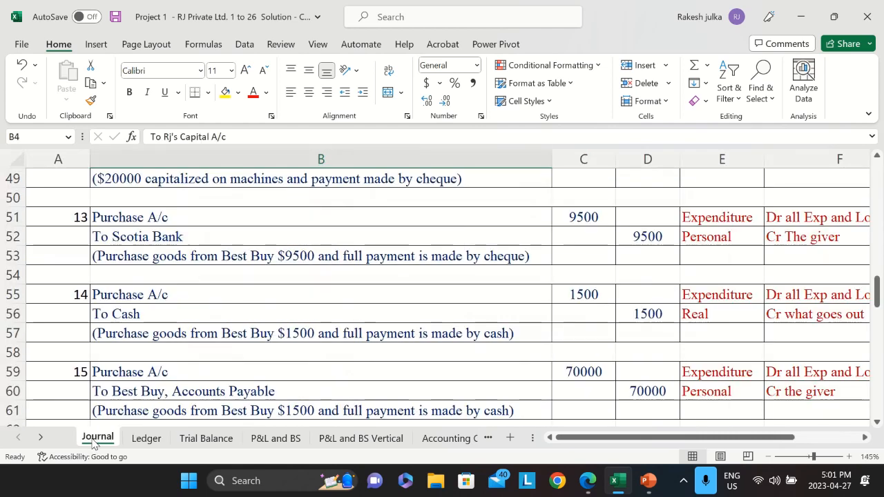
pyautogui.scroll(-1, 212, 304)
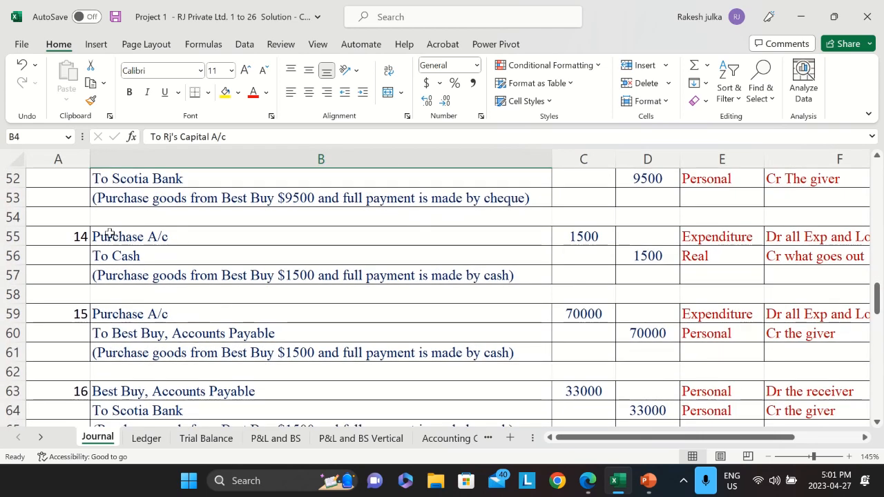
pyautogui.click(147, 438)
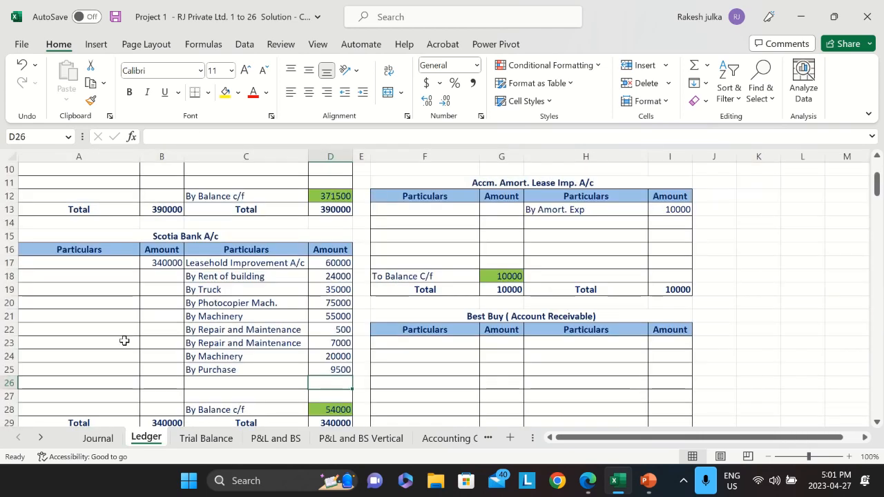
pyautogui.scroll(-20, 118, 343)
pyautogui.scroll(-10, 114, 345)
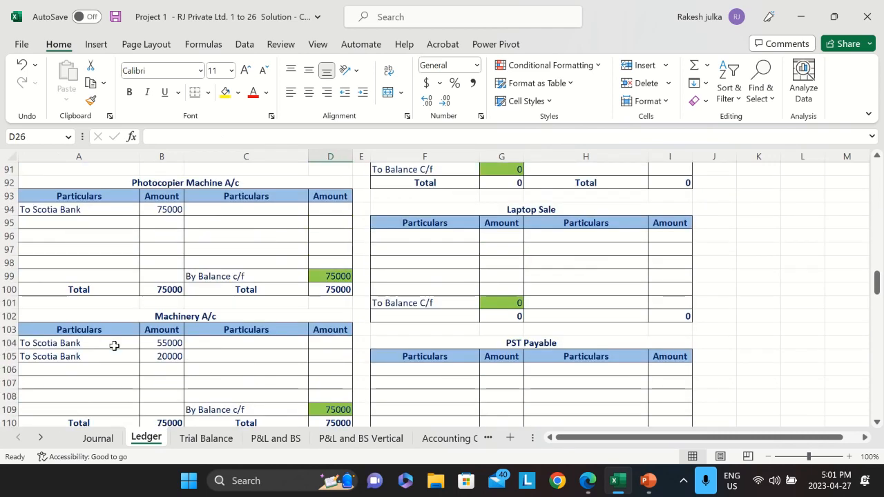
pyautogui.scroll(-3, 114, 345)
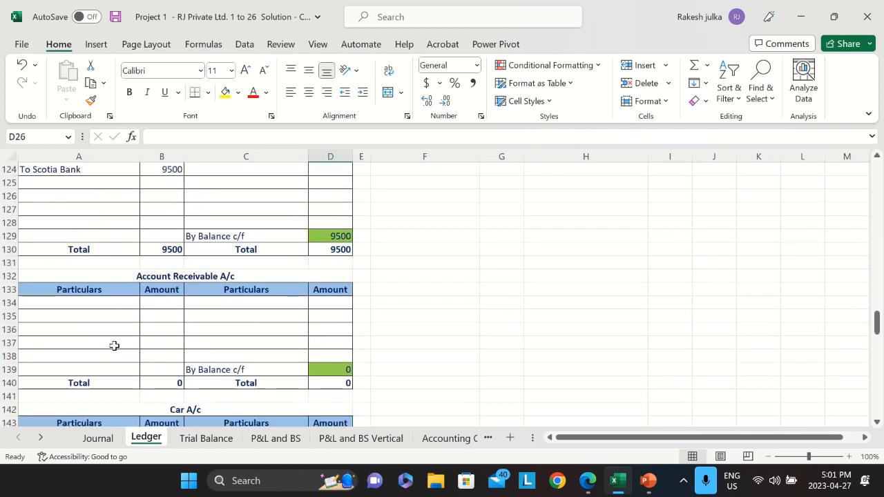
pyautogui.scroll(5, 114, 345)
pyautogui.scroll(-1, 114, 345)
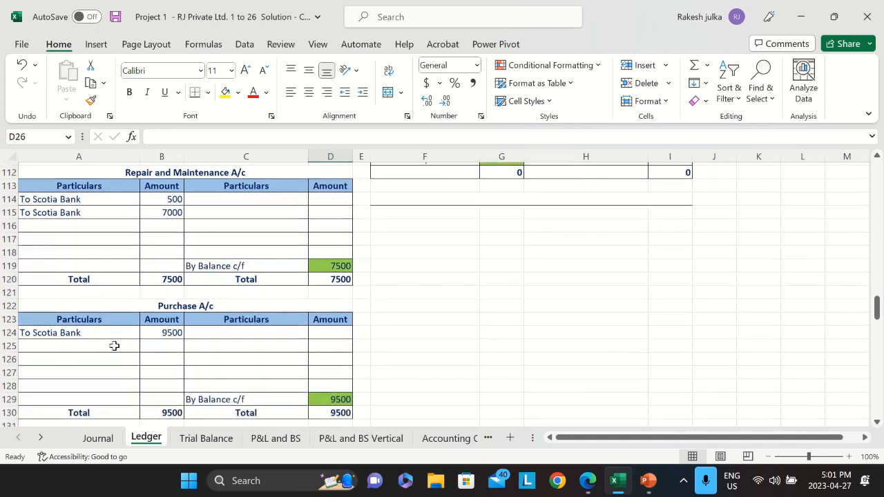
pyautogui.click(41, 342)
pyautogui.write('To CAsh')
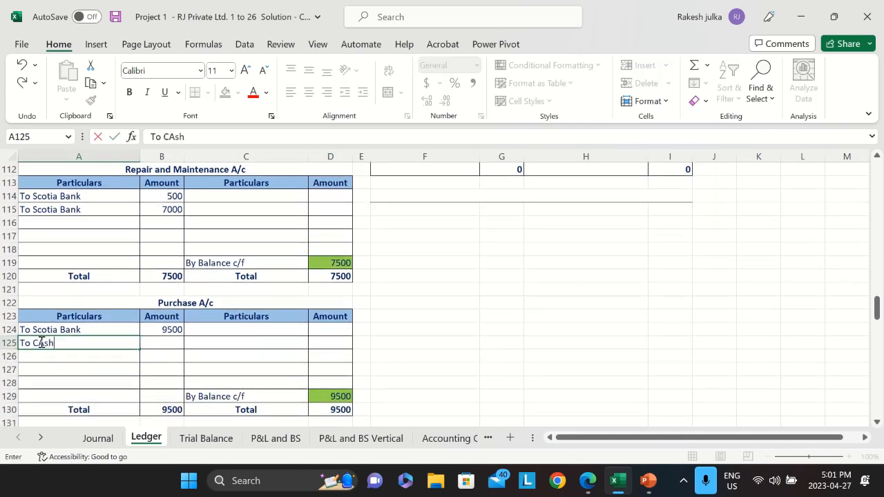
pyautogui.press('Tab')
# Link the Purchase A/c debit amount in Ledger cell B125 to entry 14's debit in Journal cell C55.
pyautogui.write('=')
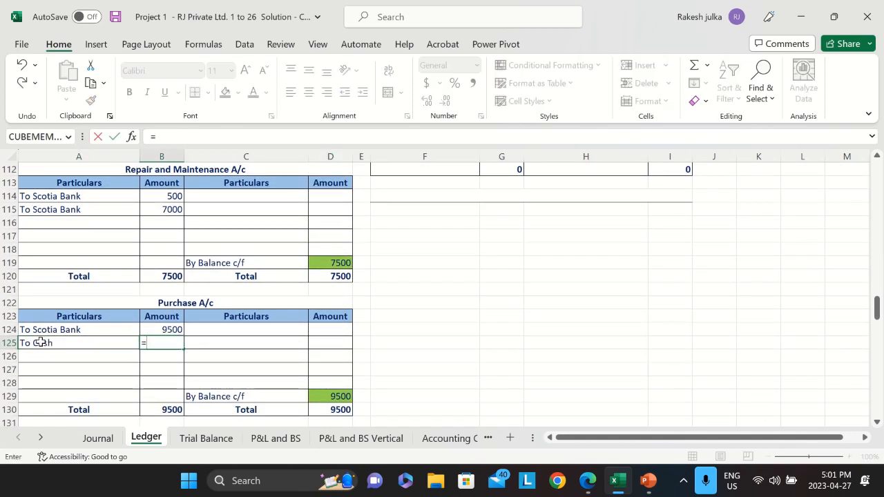
pyautogui.click(98, 438)
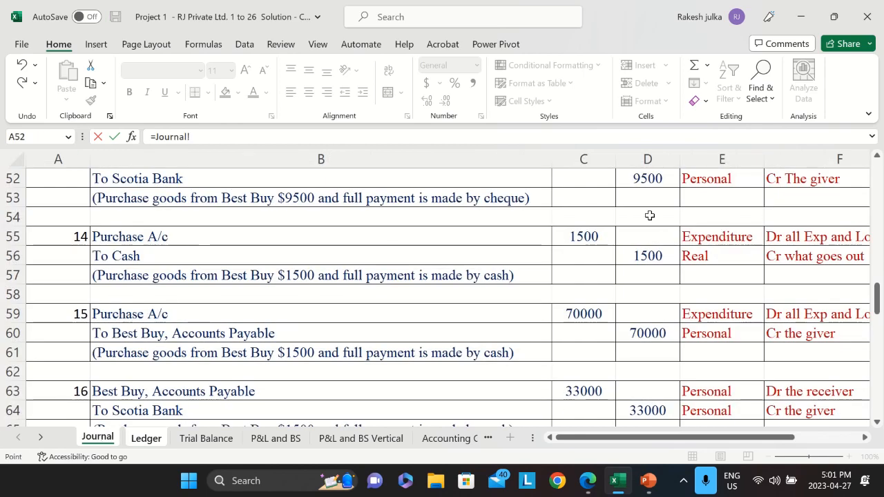
pyautogui.click(585, 232)
pyautogui.press('Return')
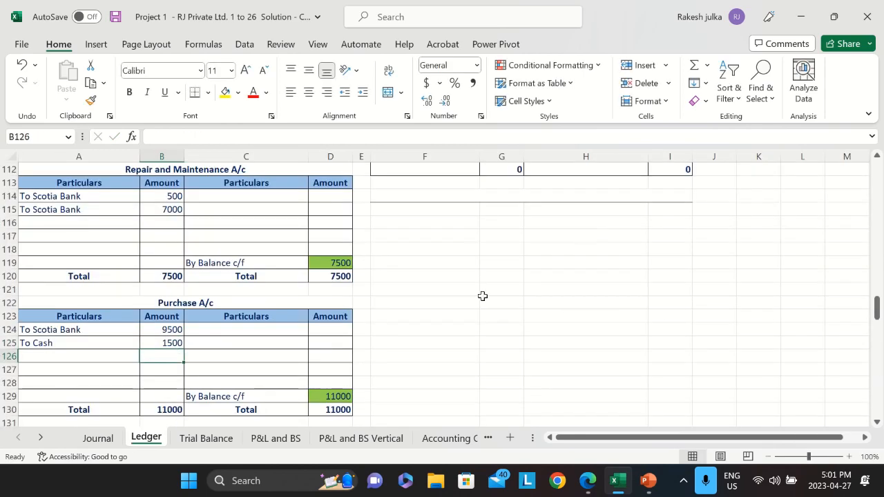
# Enter "By Purchase" as the third credit particular of the Cash A/c in Ledger cell C5.
pyautogui.scroll(20, 331, 320)
pyautogui.scroll(13, 332, 320)
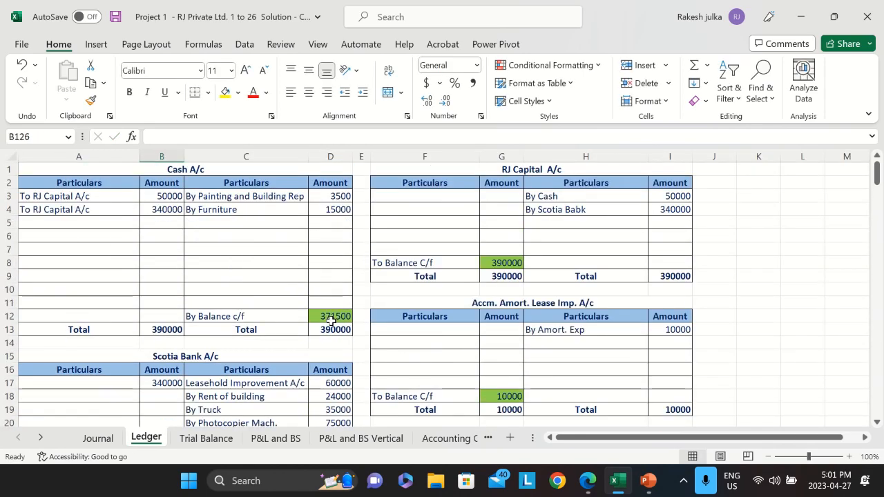
pyautogui.click(256, 222)
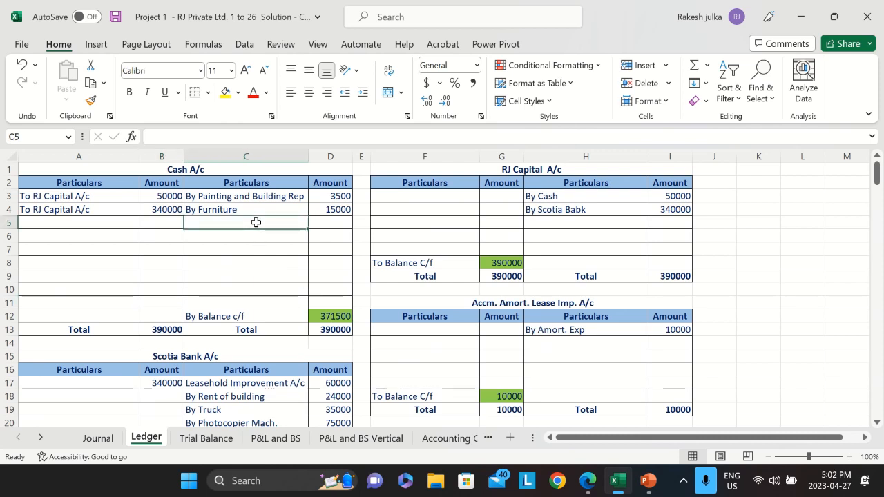
pyautogui.write('By')
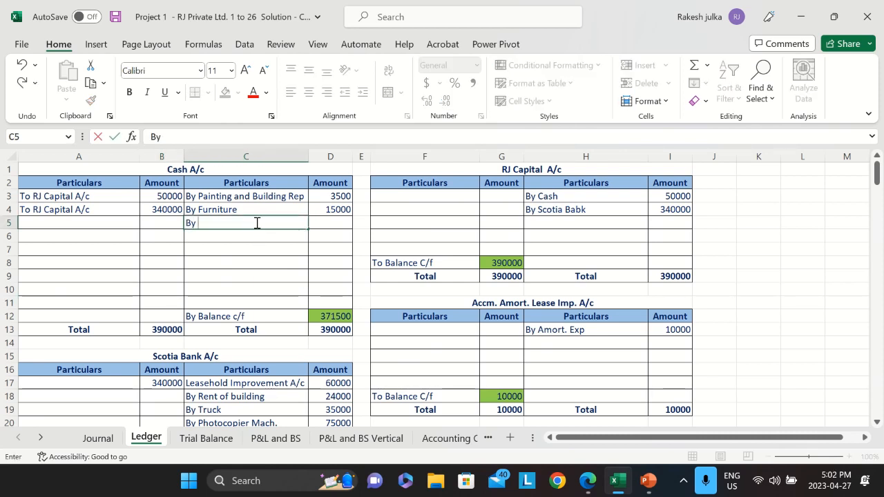
pyautogui.write(' Purchase')
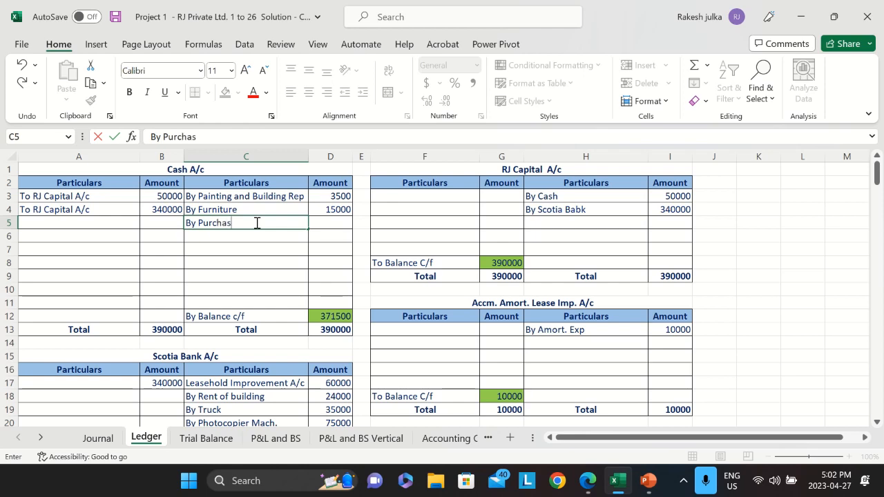
pyautogui.press('Tab')
# Link the Cash A/c credit amount in Ledger cell D5 to entry 14's cash credit in Journal cell D56.
pyautogui.write('=')
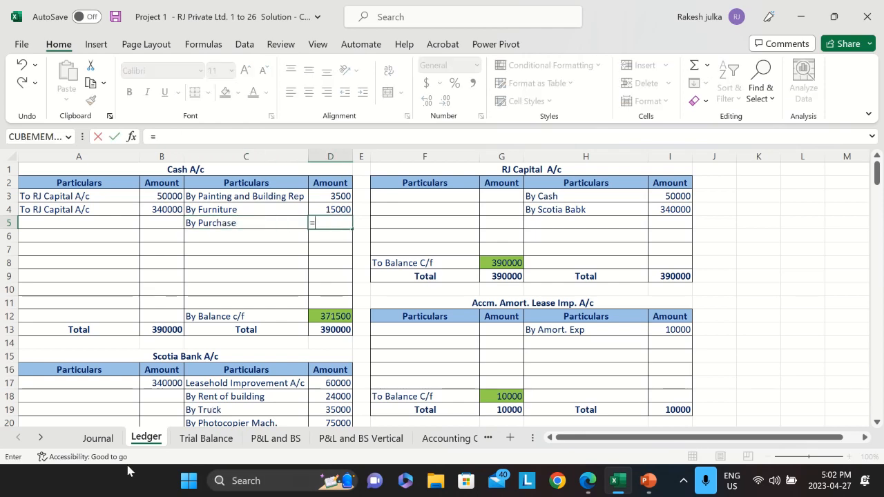
pyautogui.click(102, 439)
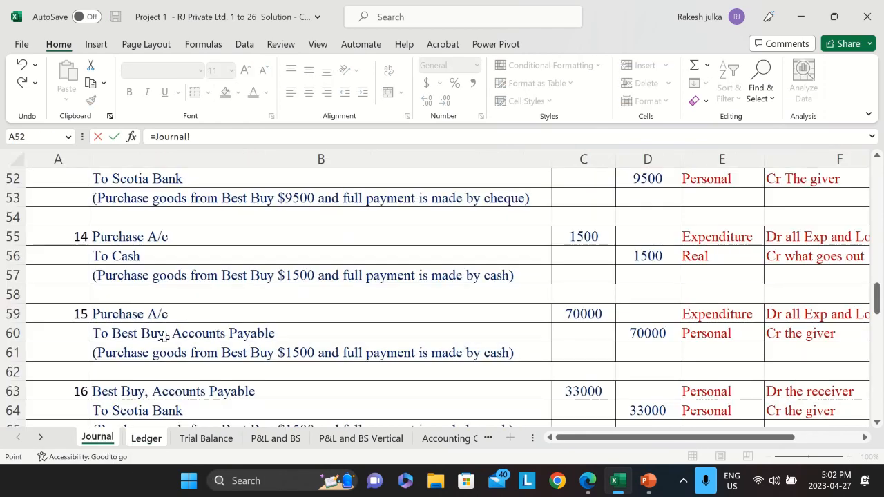
pyautogui.click(663, 256)
pyautogui.press('Return')
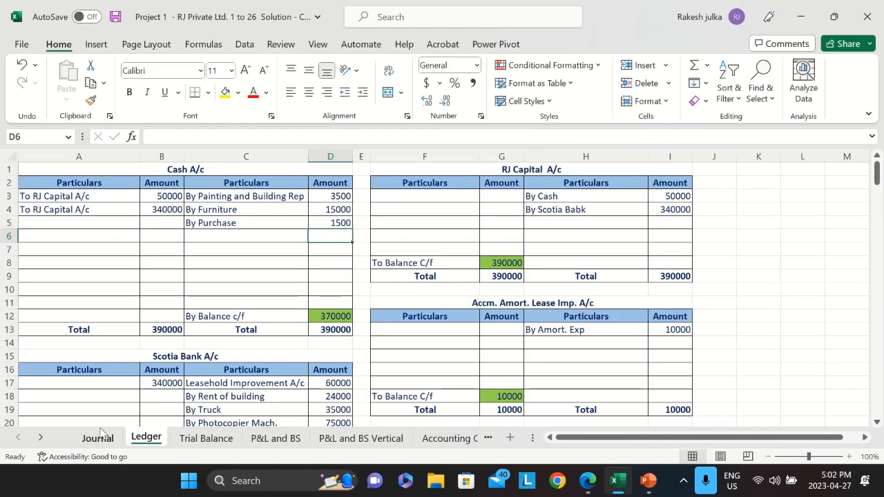
# Enter "To Best Buy, Accounts Payable" as the third debit particular of the Purchase A/c in Ledger cell A126 for Journal entry 15.
pyautogui.click(100, 433)
pyautogui.scroll(-1, 160, 273)
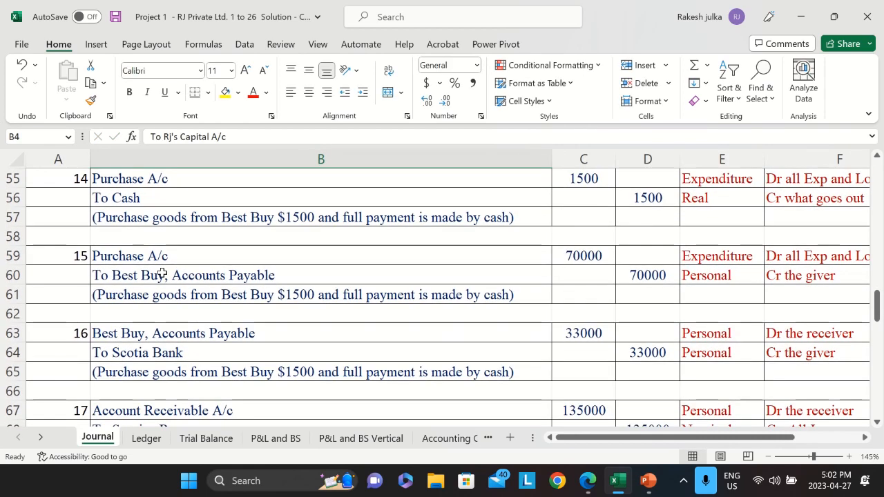
pyautogui.scroll(-1, 162, 273)
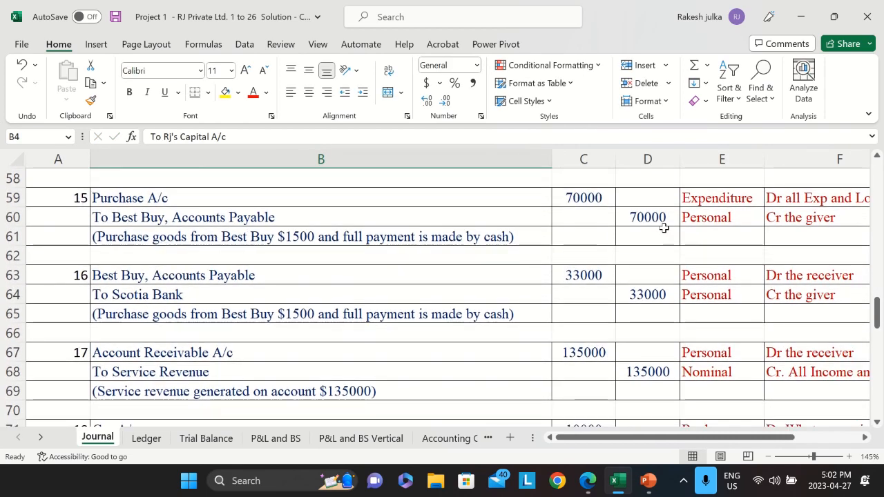
pyautogui.click(143, 442)
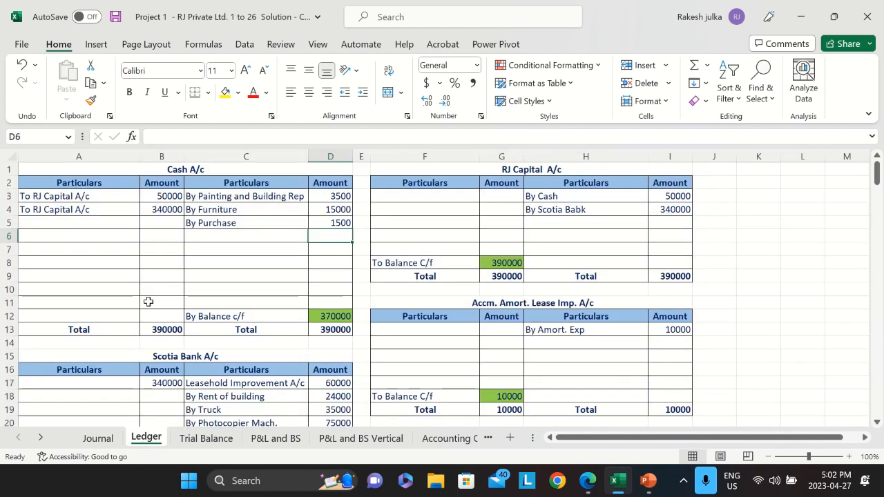
pyautogui.scroll(-6, 146, 302)
pyautogui.scroll(-20, 153, 311)
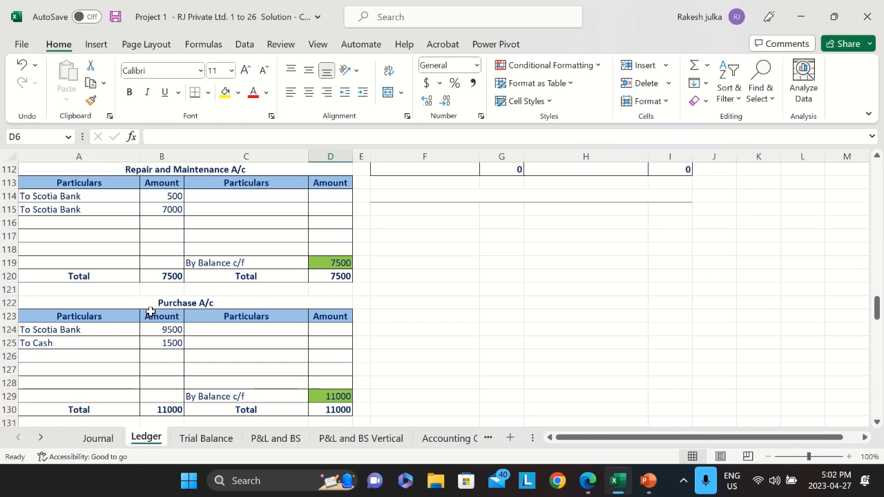
pyautogui.scroll(-2, 149, 311)
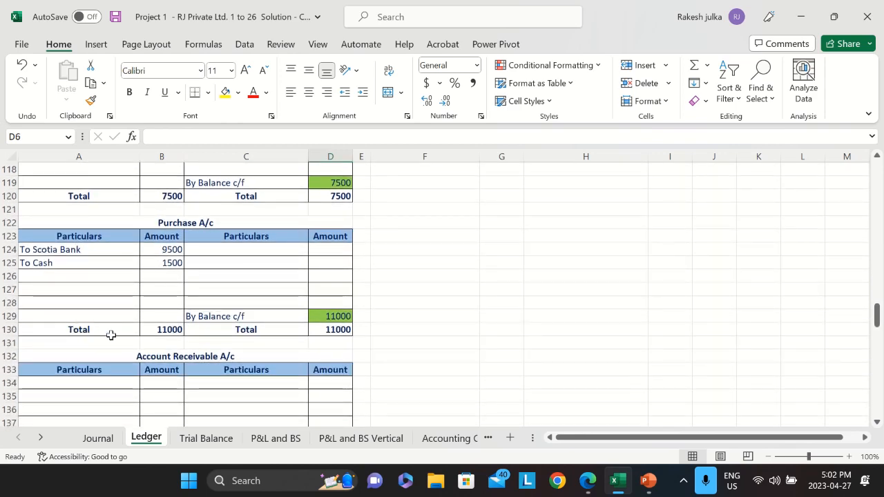
pyautogui.click(53, 276)
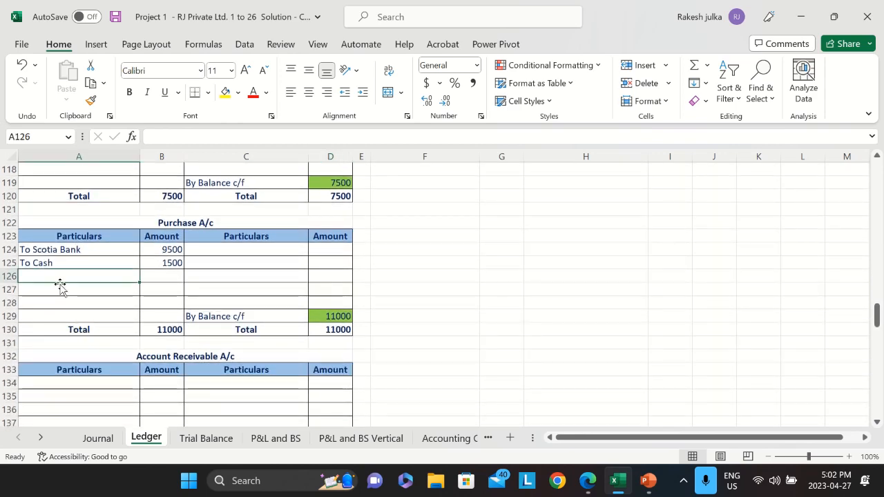
pyautogui.click(97, 438)
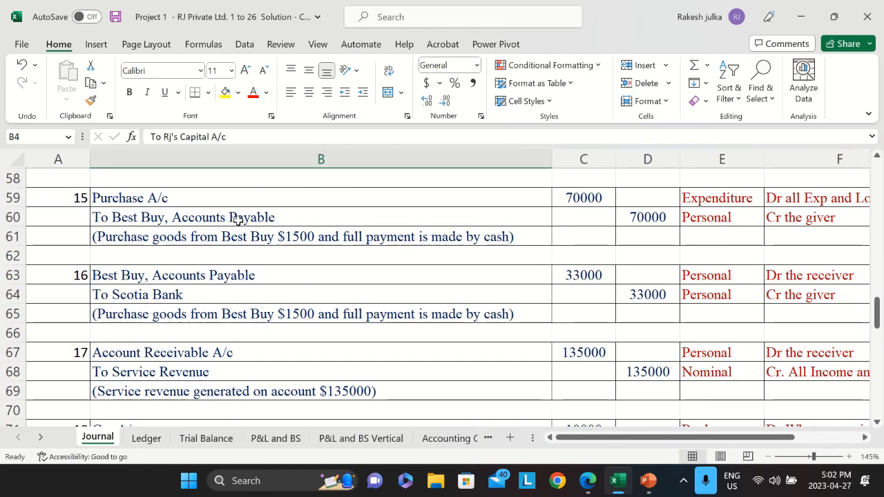
pyautogui.click(145, 438)
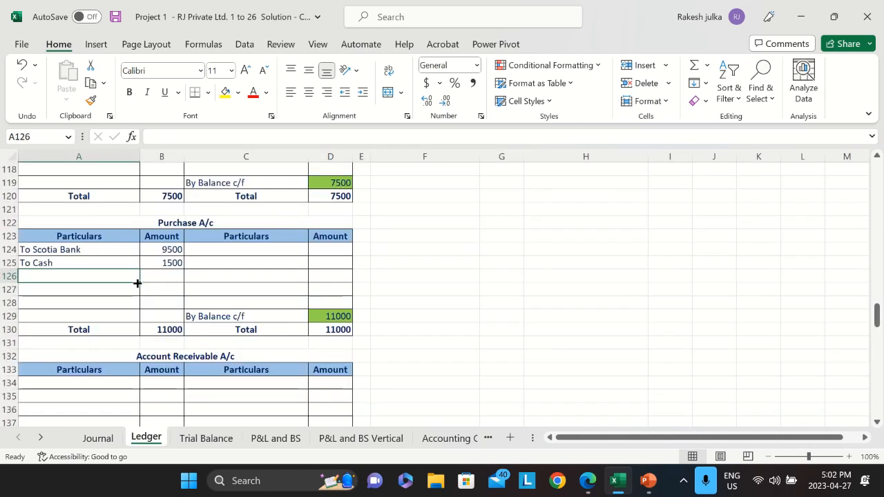
pyautogui.write('To Ve')
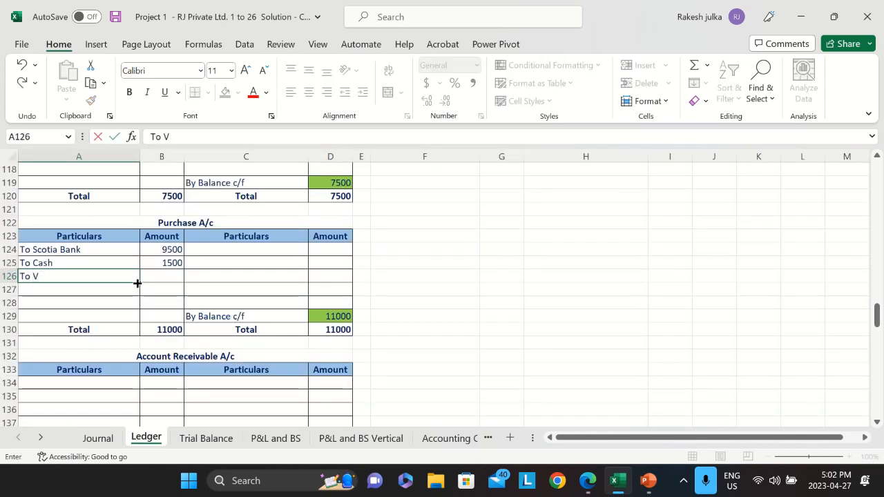
pyautogui.press('BackSpace')
pyautogui.write('Best Buy, Account')
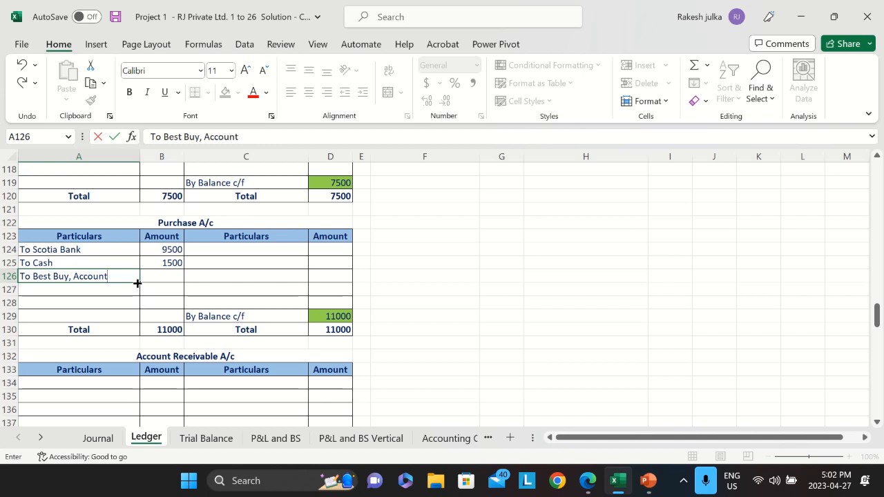
pyautogui.write('s Payable')
pyautogui.press('Return')
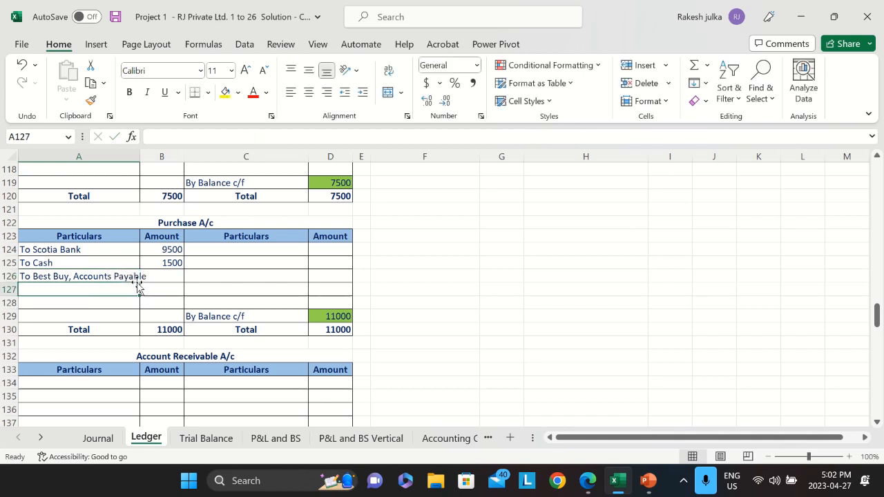
# Link the Purchase A/c debit amount in Ledger cell B126 to entry 15's debit in Journal cell C59.
pyautogui.click(152, 278)
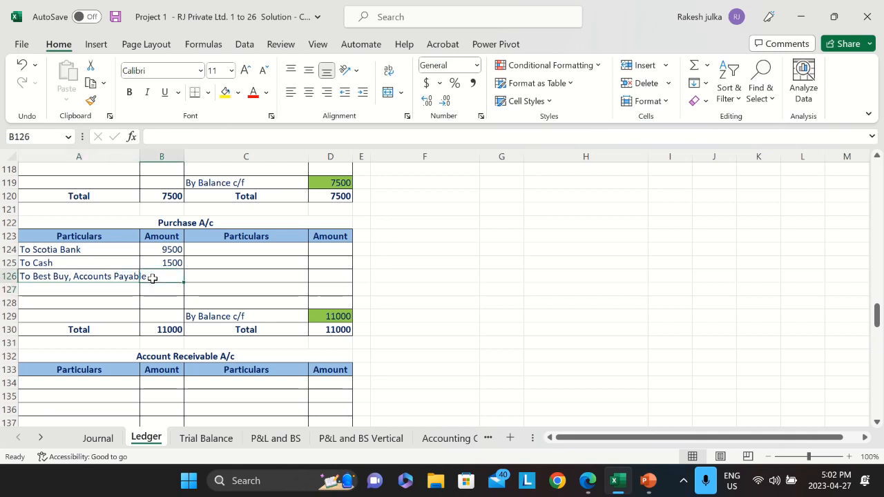
pyautogui.write('=')
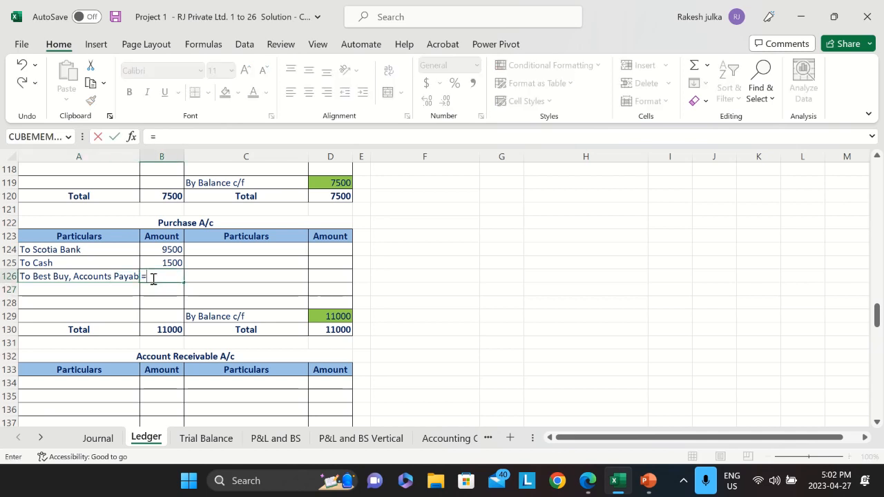
pyautogui.click(98, 439)
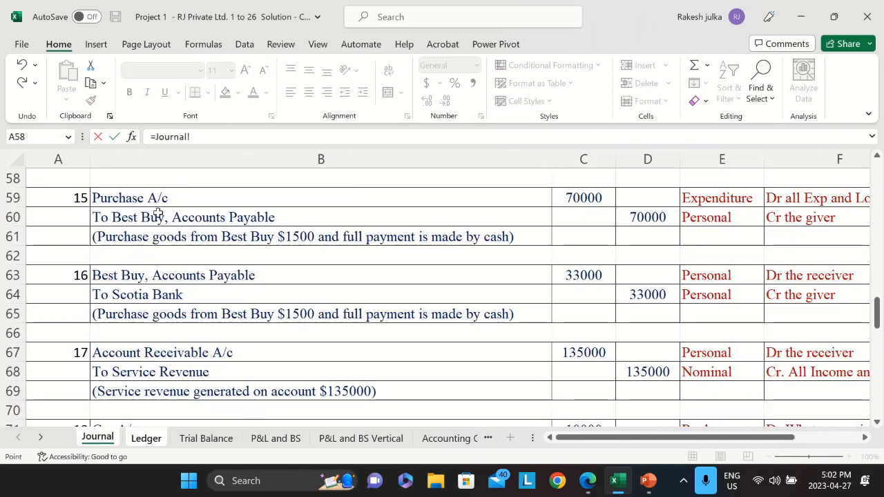
pyautogui.click(587, 196)
pyautogui.press('Return')
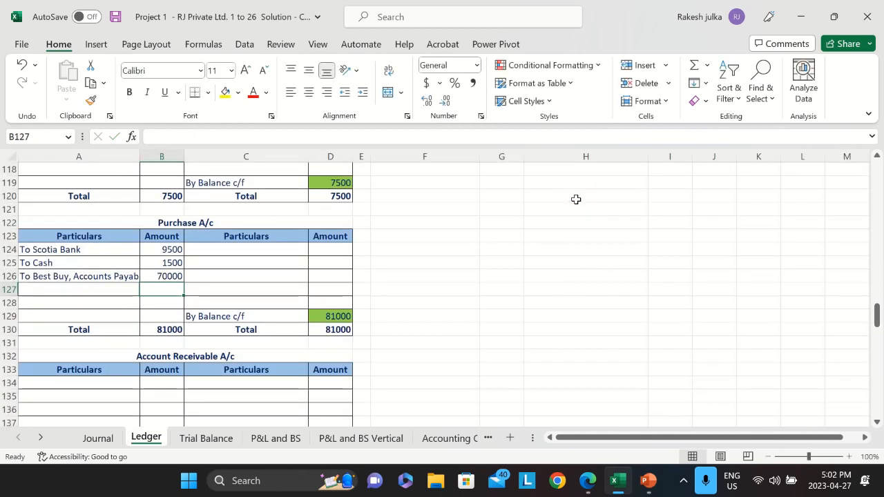
# Enter "By Purchase" as the first credit particular of the Best Buy account in Ledger cell H23.
pyautogui.click(98, 438)
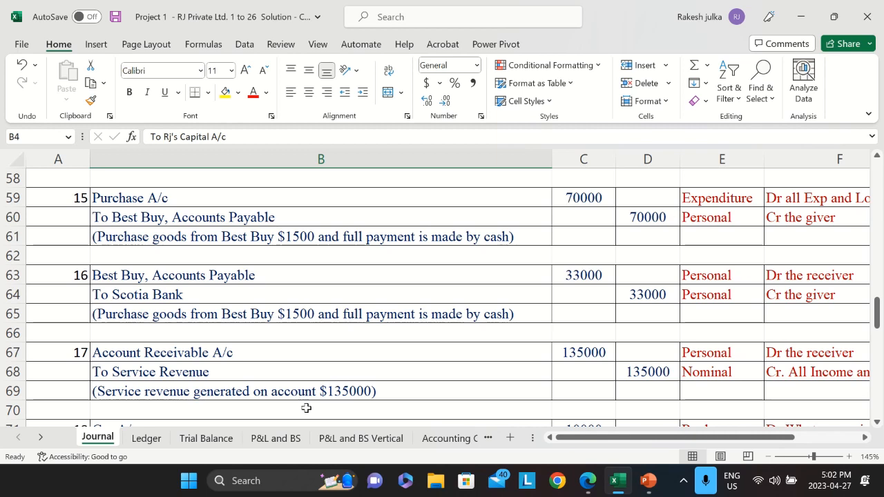
pyautogui.click(144, 439)
pyautogui.scroll(20, 528, 304)
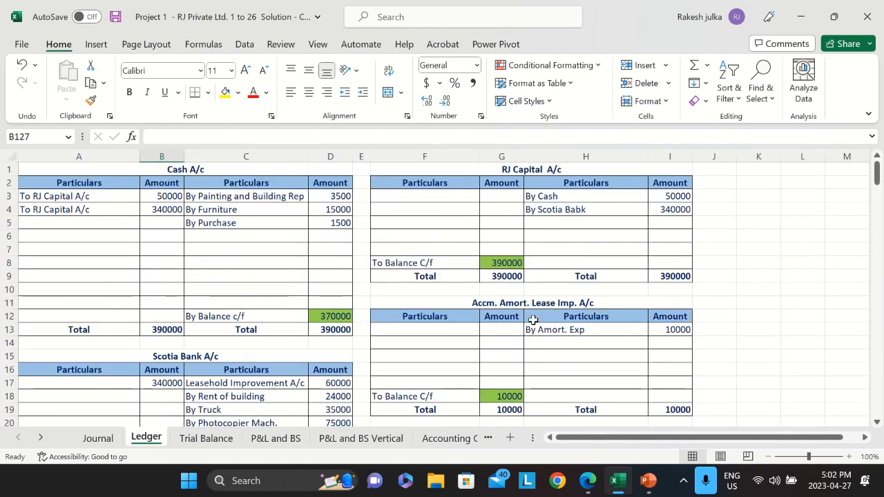
pyautogui.scroll(-3, 529, 314)
pyautogui.scroll(-2, 645, 316)
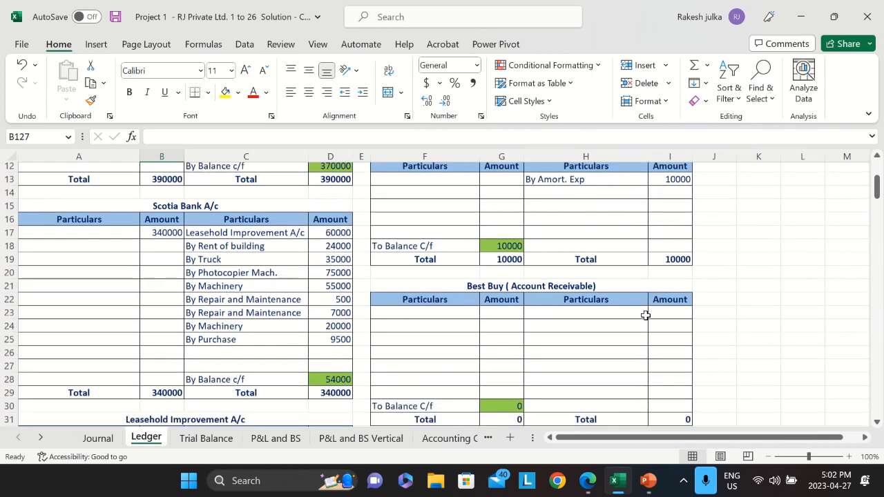
pyautogui.click(555, 266)
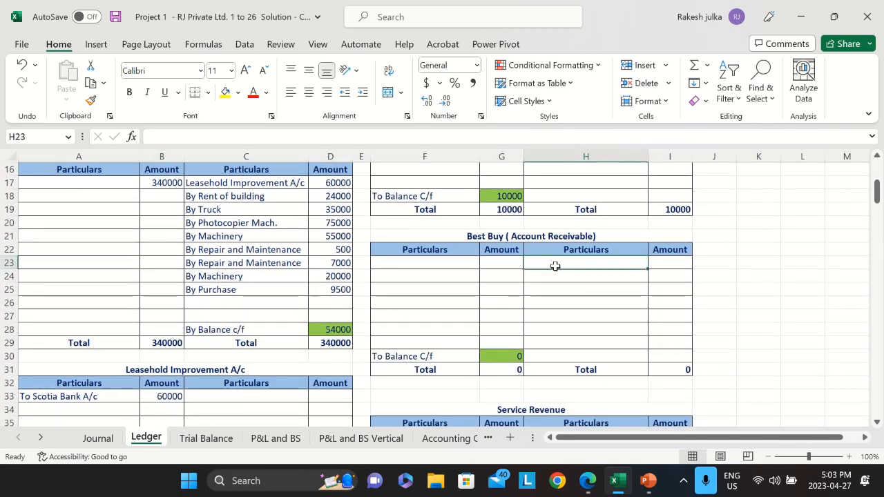
pyautogui.click(95, 439)
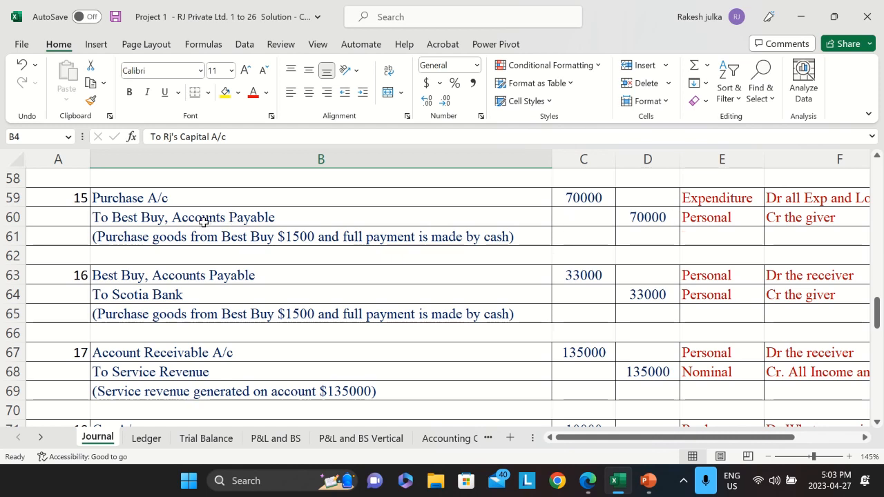
pyautogui.click(145, 440)
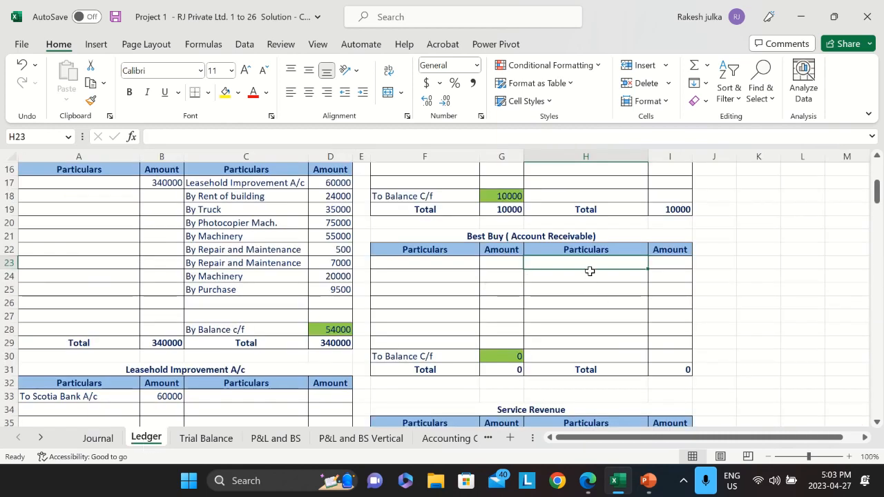
pyautogui.write('By')
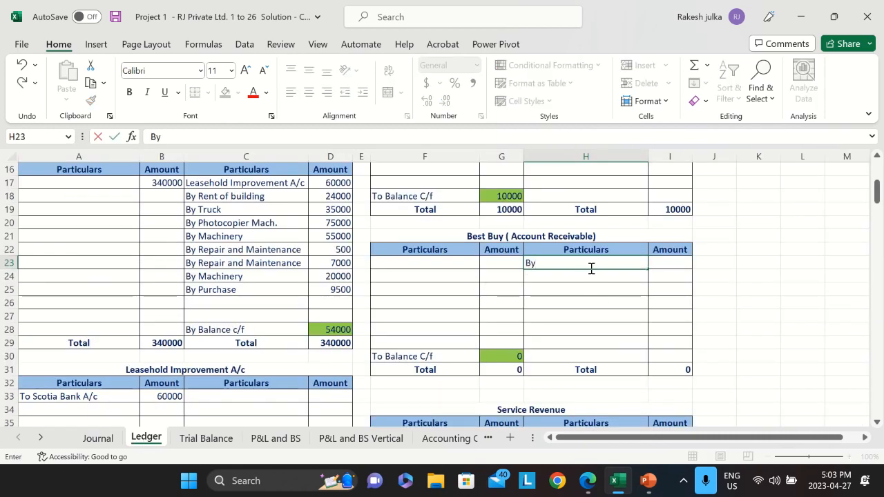
pyautogui.write(' Purchase')
pyautogui.press('Tab')
# Link the Best Buy credit amount in Ledger cell I23 to entry 15's credit in Journal cell D60.
pyautogui.write('=')
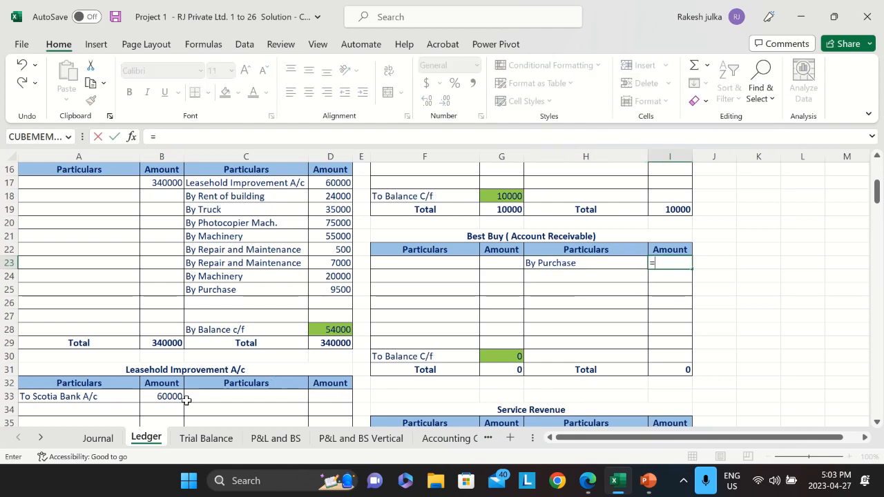
pyautogui.click(109, 441)
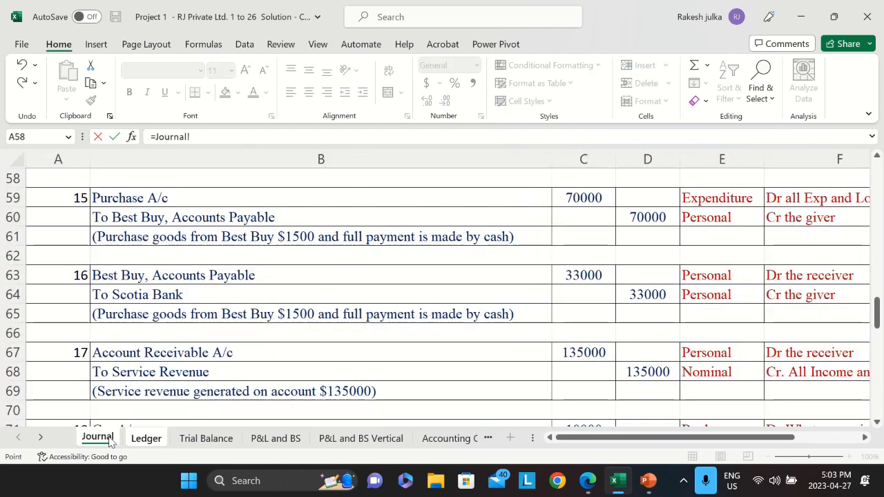
pyautogui.click(646, 217)
pyautogui.press('Return')
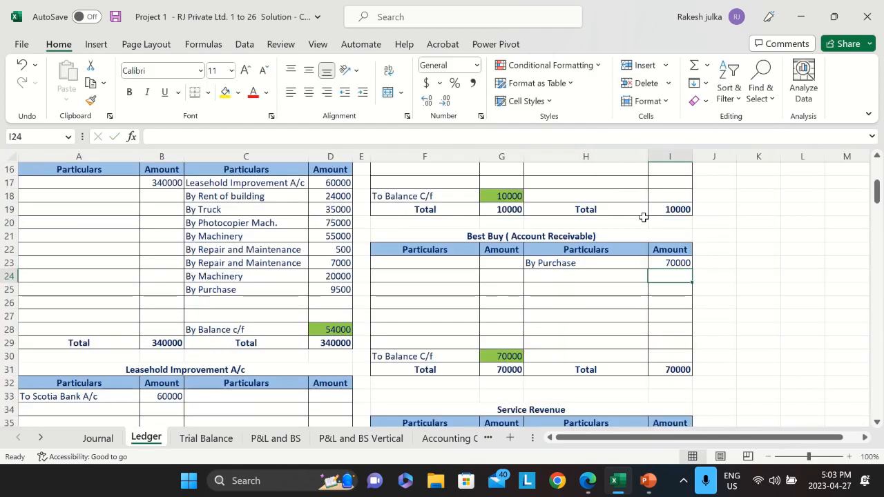
# Change the Best Buy T-account heading in Ledger cell F21 to "Best Buy ( Account Payable)".
pyautogui.doubleClick(548, 233)
pyautogui.moveTo(547, 235); pyautogui.dragTo(594, 235)
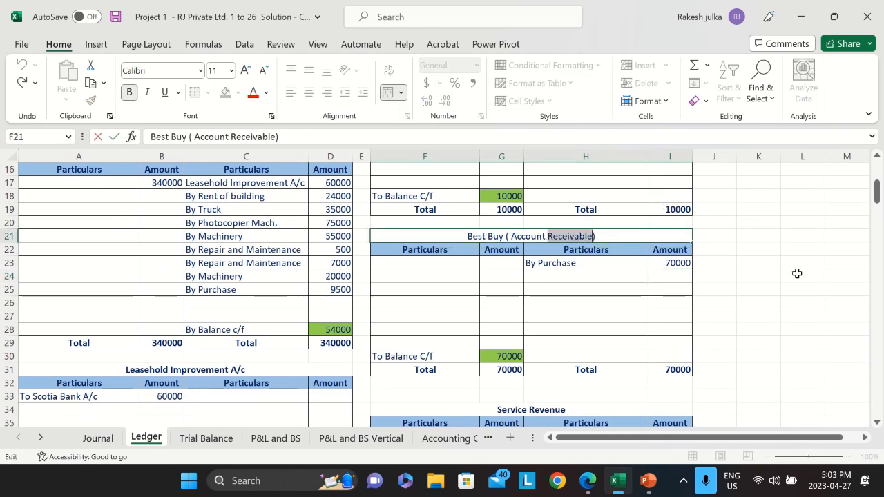
pyautogui.write('Payable')
pyautogui.press('Return')
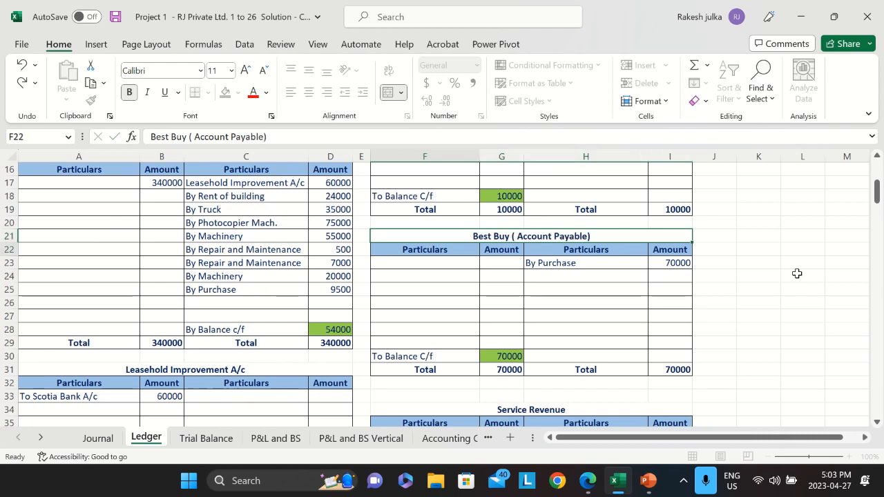
# Link the Best Buy debit amount in Ledger cell G23 to entry 16's debit in Journal cell C63.
pyautogui.click(99, 439)
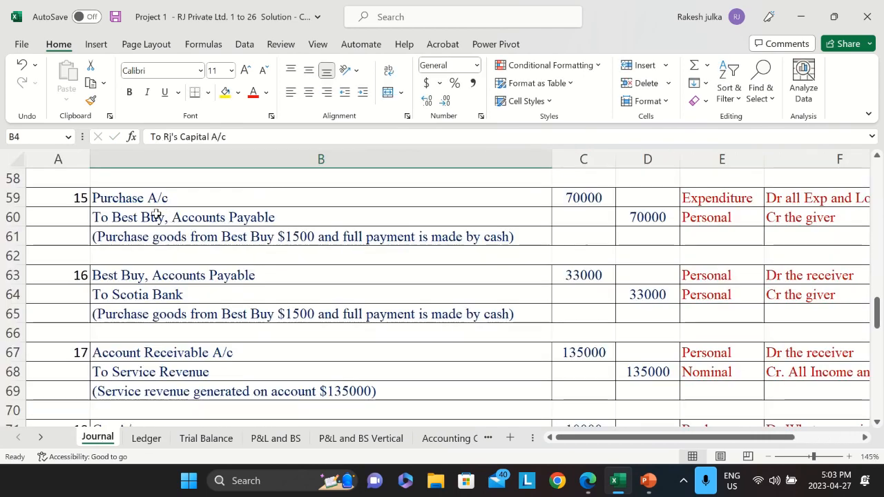
pyautogui.scroll(-1, 217, 227)
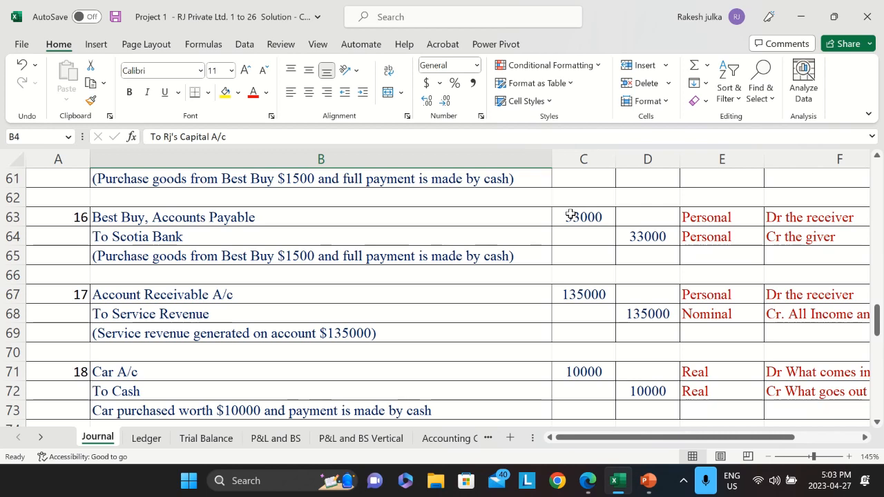
pyautogui.click(146, 437)
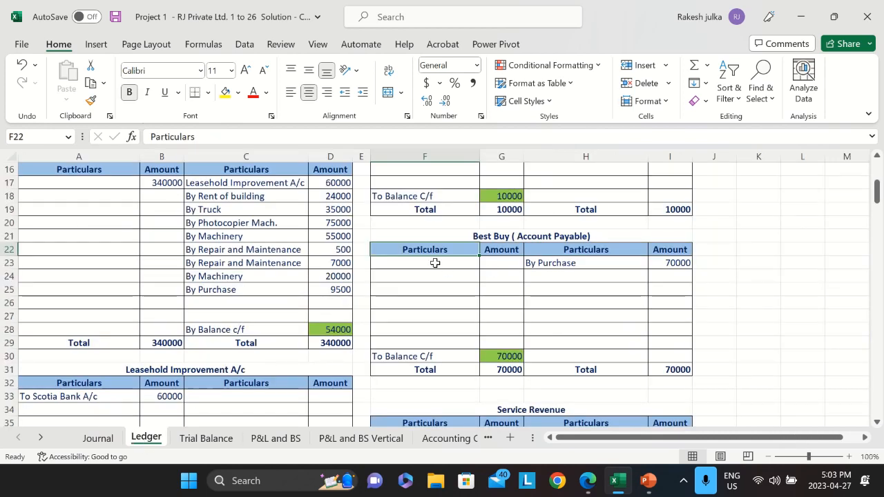
pyautogui.click(498, 263)
pyautogui.write('=')
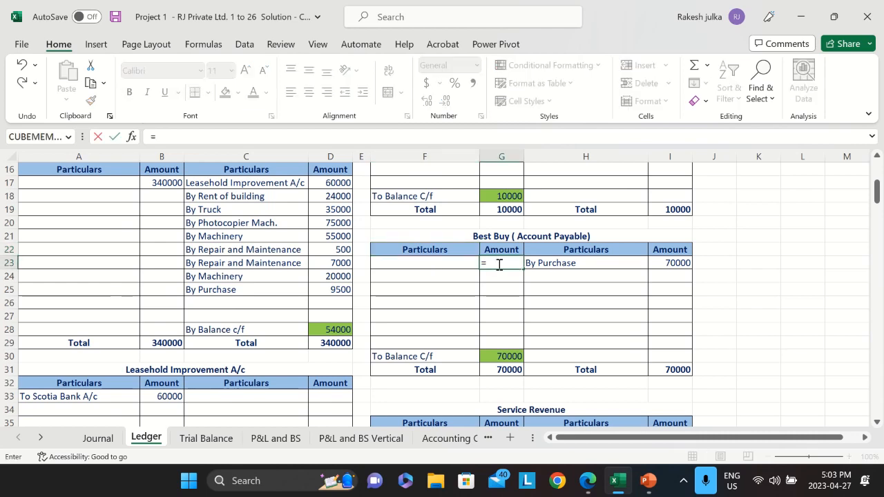
pyautogui.click(97, 438)
pyautogui.click(584, 217)
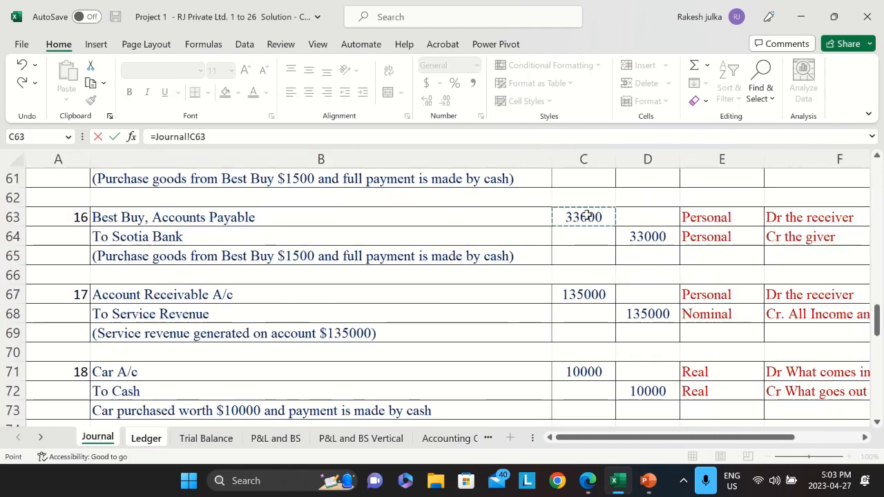
pyautogui.press('Return')
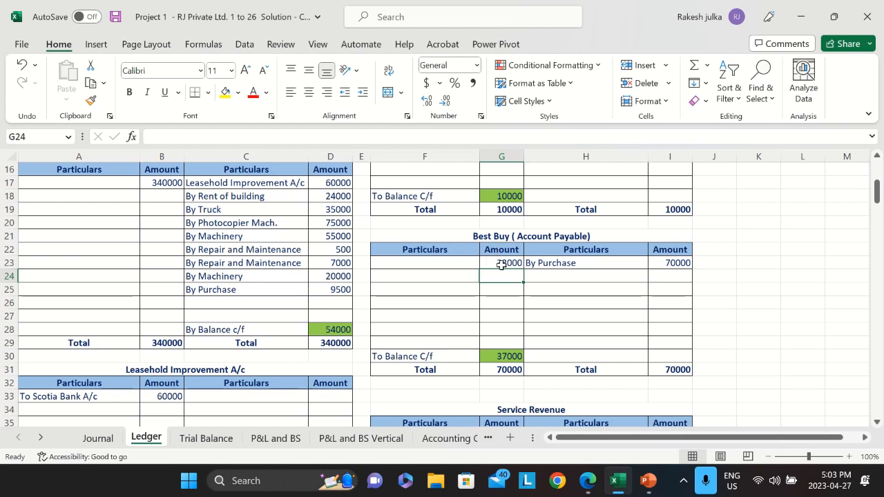
# Enter "To Scotia Bank" as the first debit particular of the Best Buy account in Ledger cell F23.
pyautogui.click(426, 265)
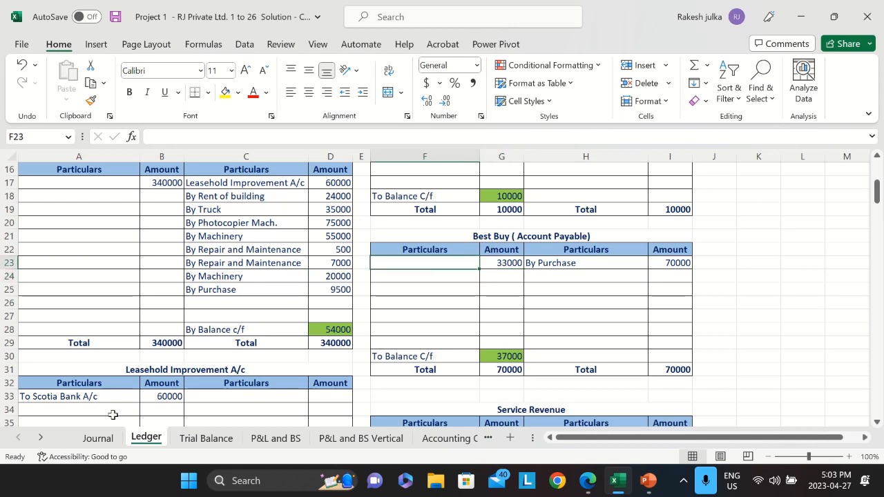
pyautogui.click(97, 437)
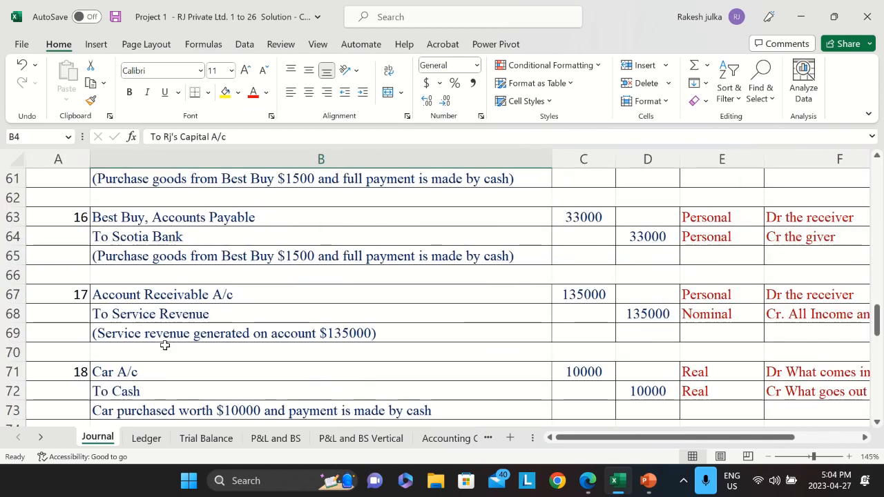
pyautogui.click(147, 438)
pyautogui.write('To Sco')
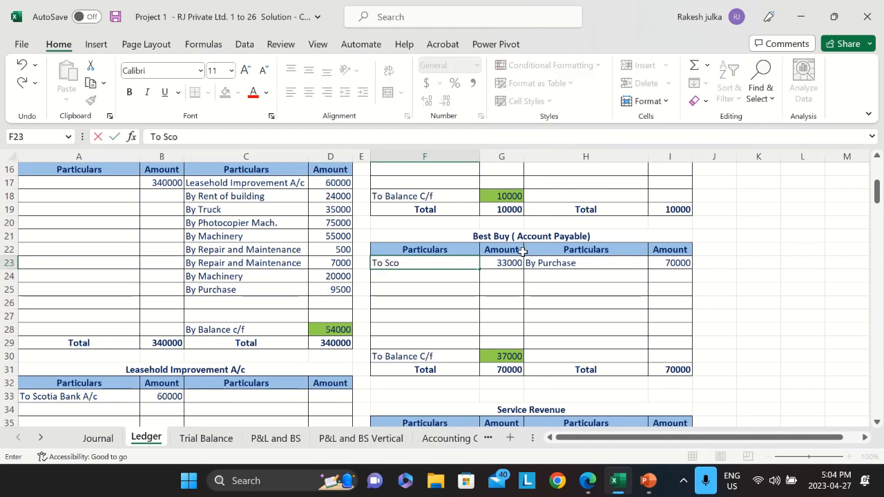
pyautogui.write('tia BAnk')
pyautogui.press('Return')
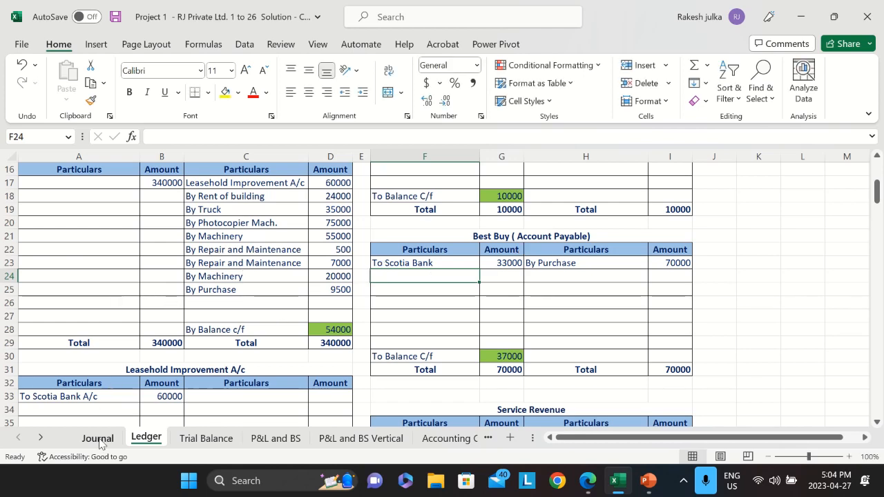
# Check entry 16 in the Journal and enter "By best buy" as the Scotia Bank account's credit particular in Ledger cell C26.
pyautogui.scroll(5, 198, 200)
pyautogui.scroll(-1, 197, 202)
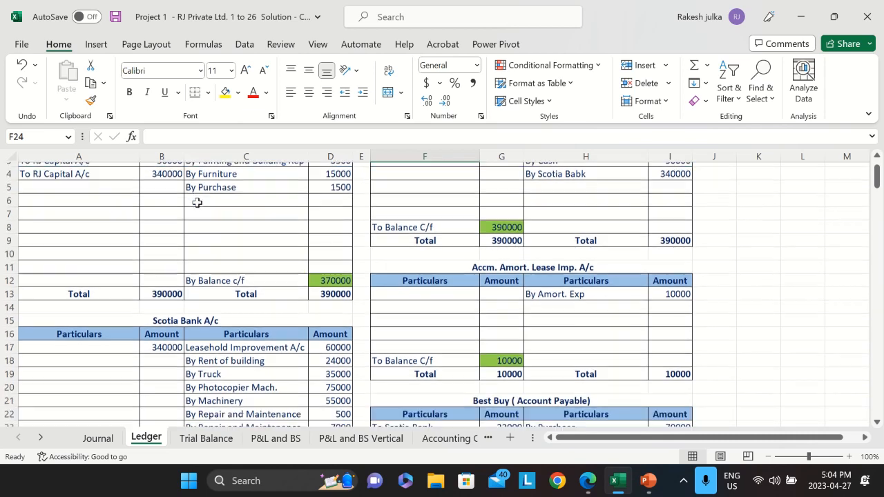
pyautogui.scroll(-1, 197, 202)
pyautogui.click(92, 314)
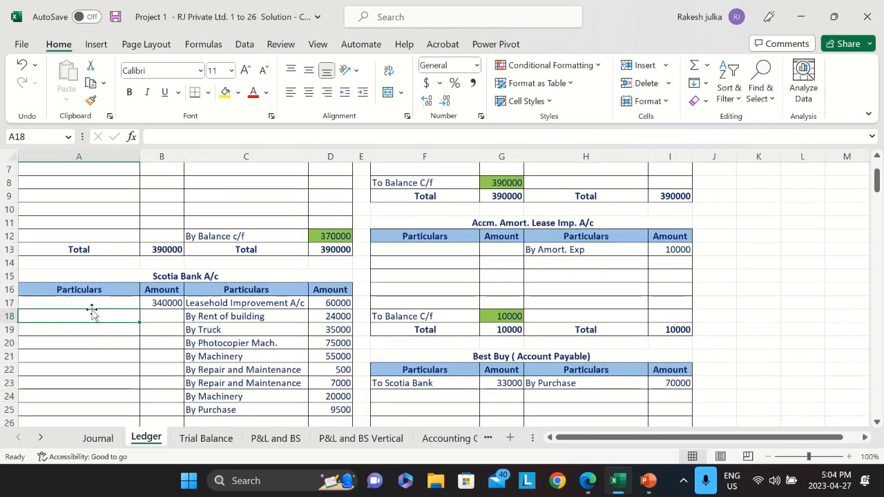
pyautogui.click(102, 439)
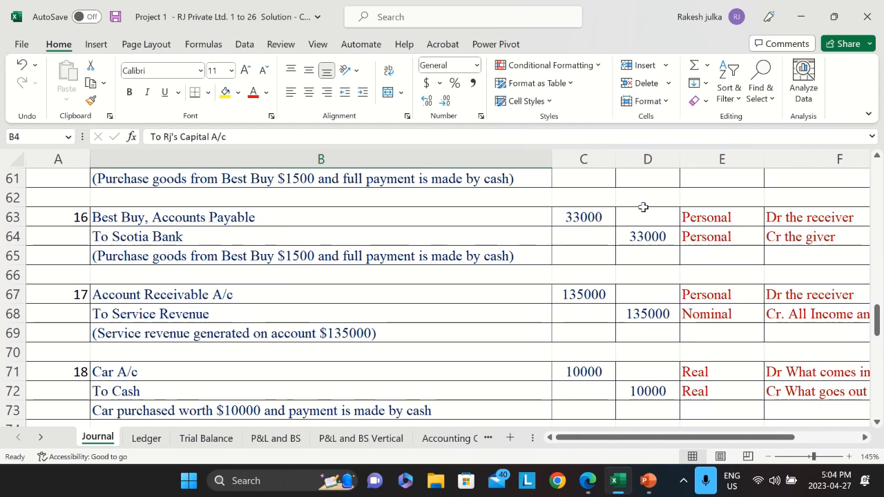
pyautogui.click(584, 217)
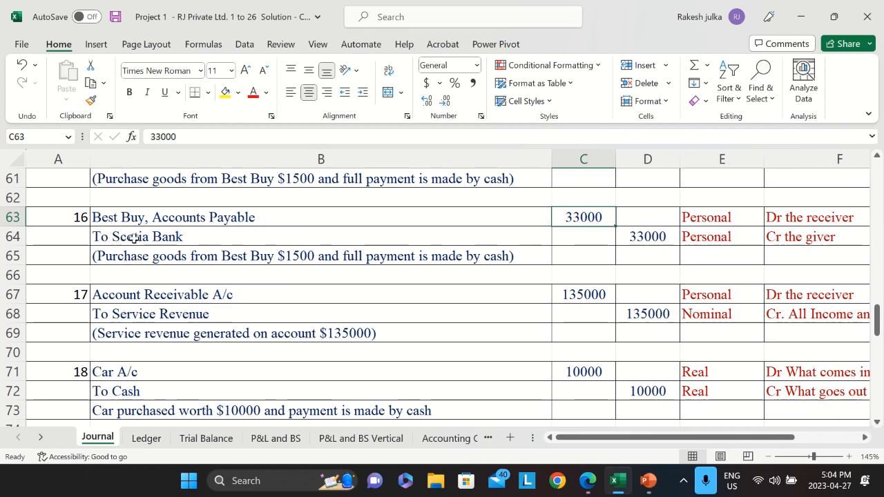
pyautogui.click(146, 437)
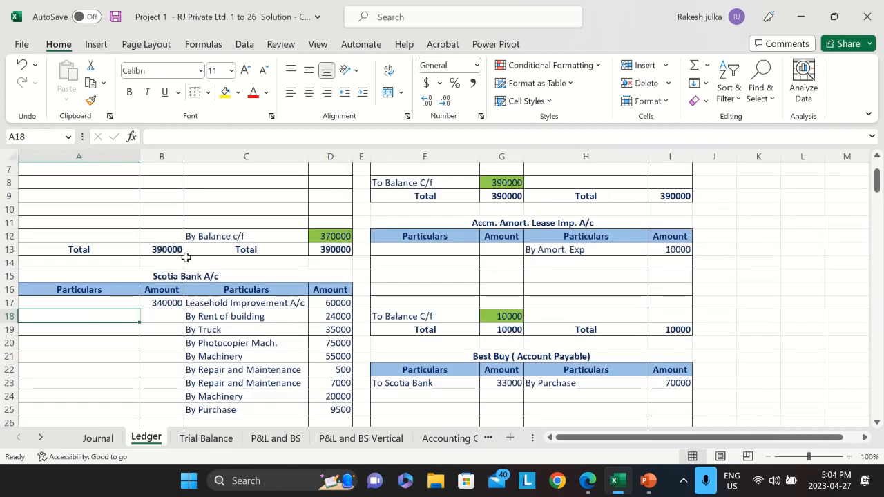
pyautogui.scroll(-2, 209, 294)
pyautogui.scroll(-1, 209, 293)
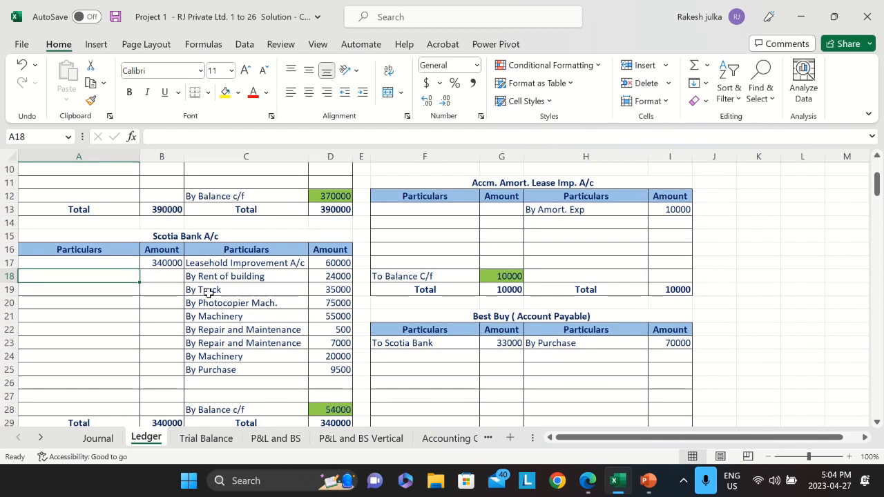
pyautogui.click(518, 319)
pyautogui.click(428, 344)
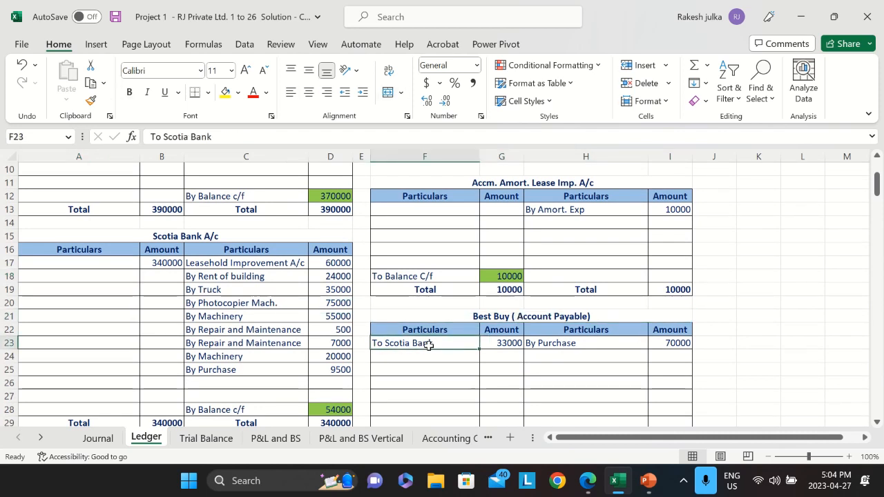
pyautogui.click(231, 383)
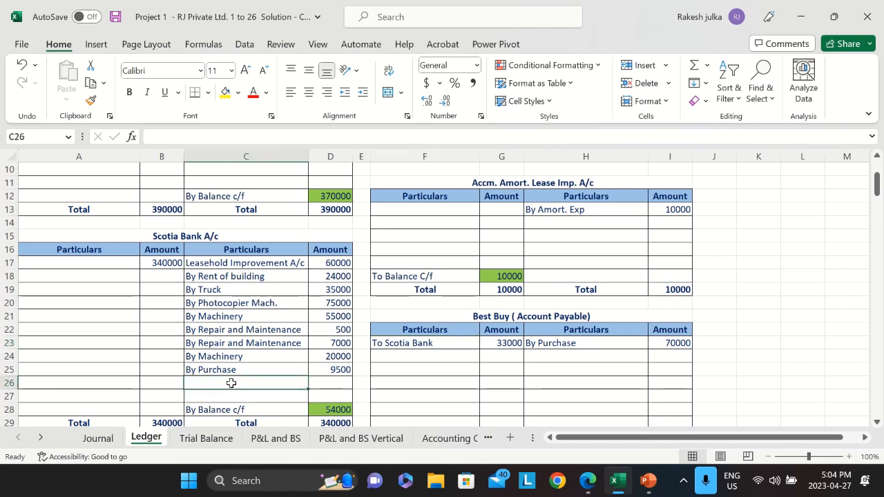
pyautogui.write('By best buy')
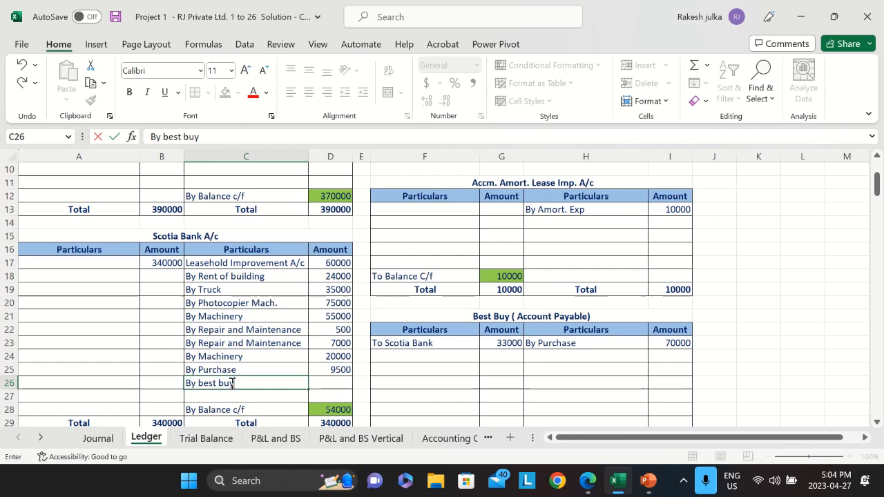
pyautogui.press('Tab')
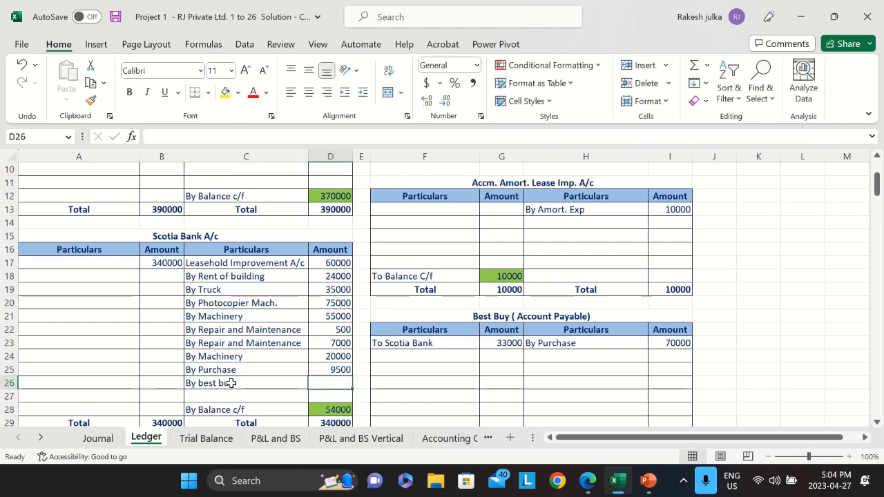
# Link the Scotia Bank credit amount in Ledger cell D26 to entry 16's credit in Journal cell D64.
pyautogui.write('=')
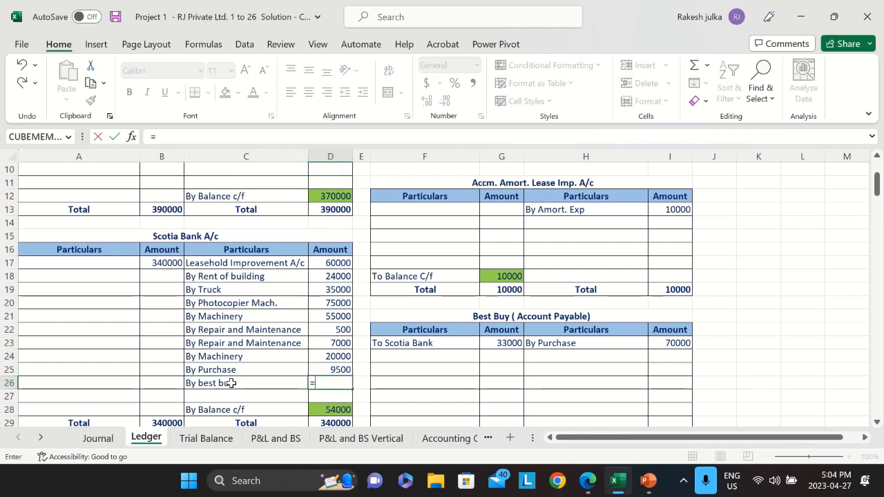
pyautogui.click(107, 438)
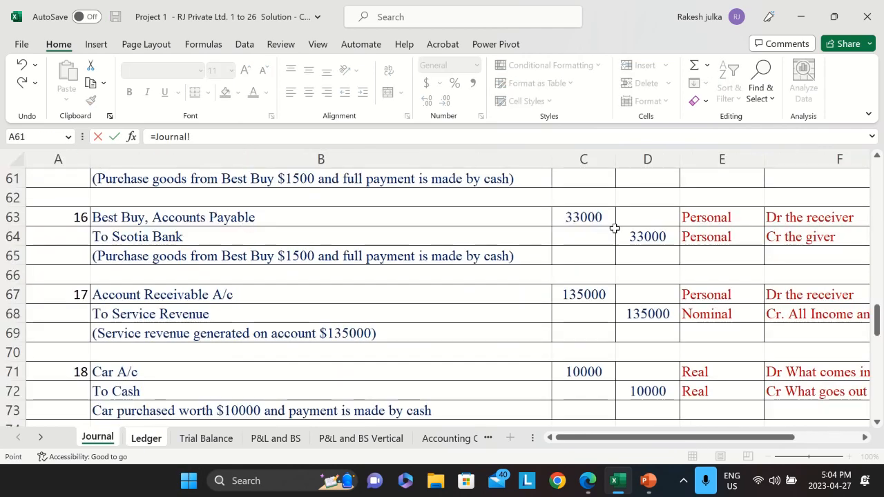
pyautogui.click(635, 236)
pyautogui.press('Return')
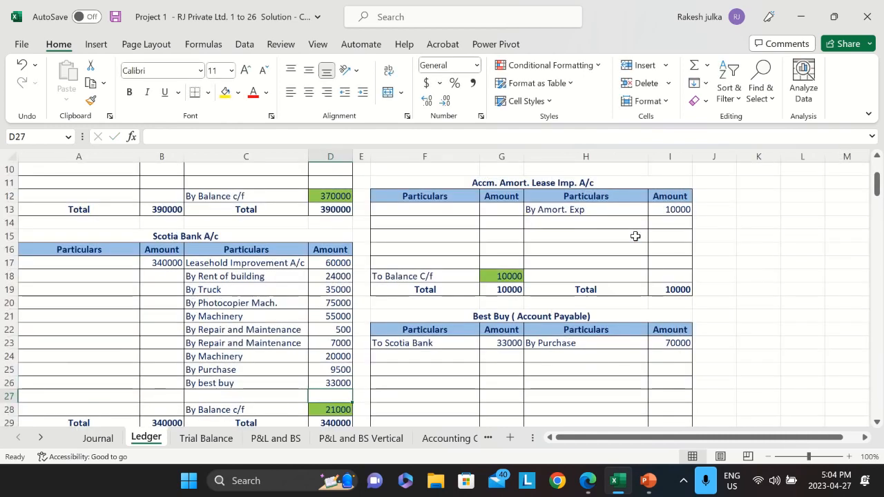
# Examine the debit and credit balances of all accounts on the Trial Balance sheet.
pyautogui.click(97, 437)
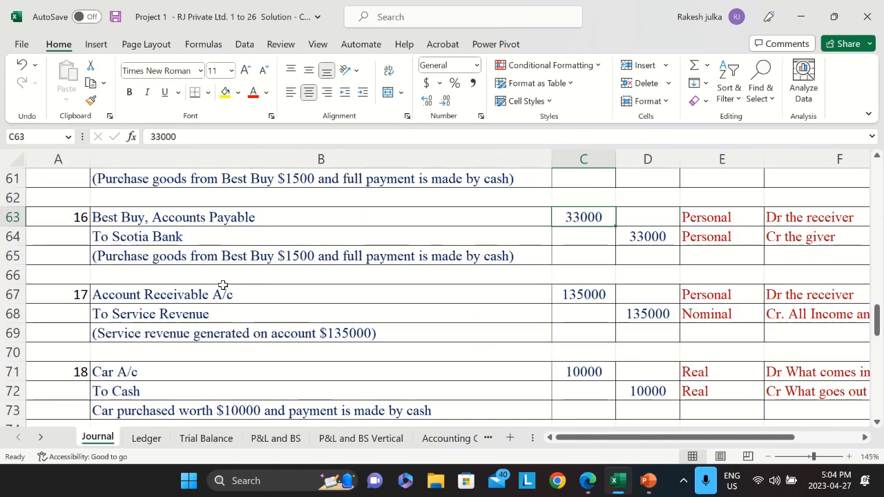
pyautogui.scroll(-1, 223, 285)
pyautogui.click(146, 438)
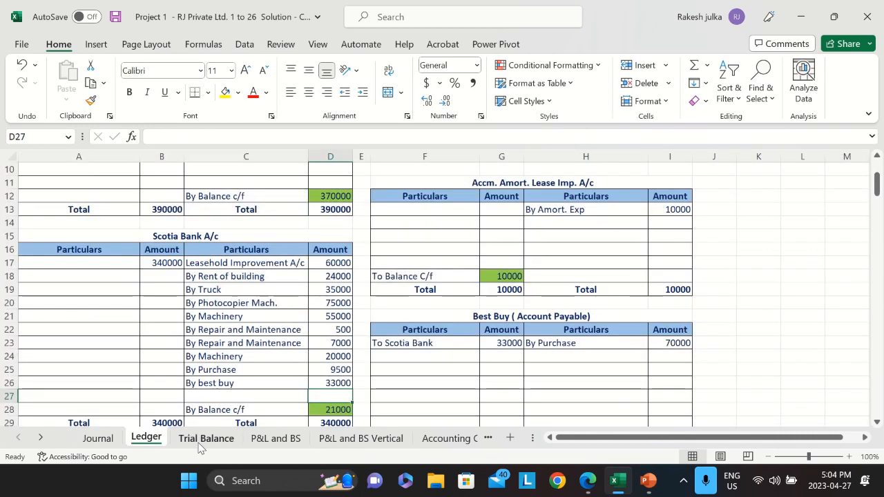
pyautogui.click(206, 437)
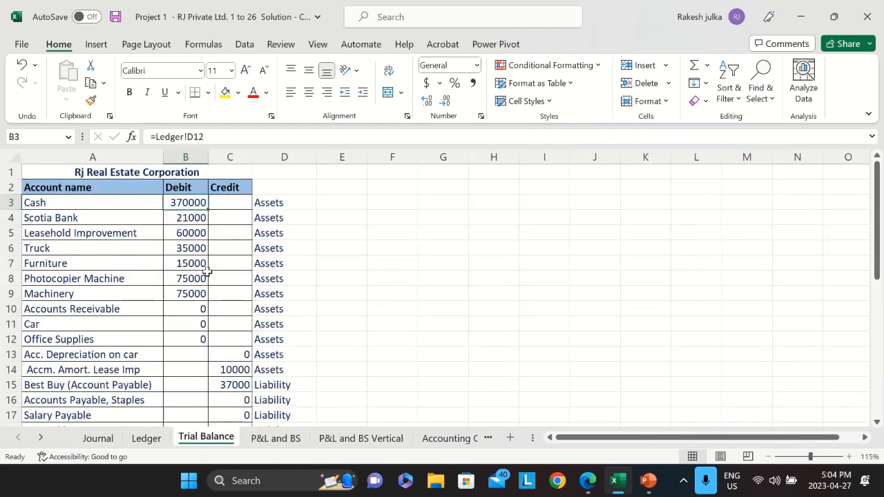
pyautogui.scroll(-7, 206, 289)
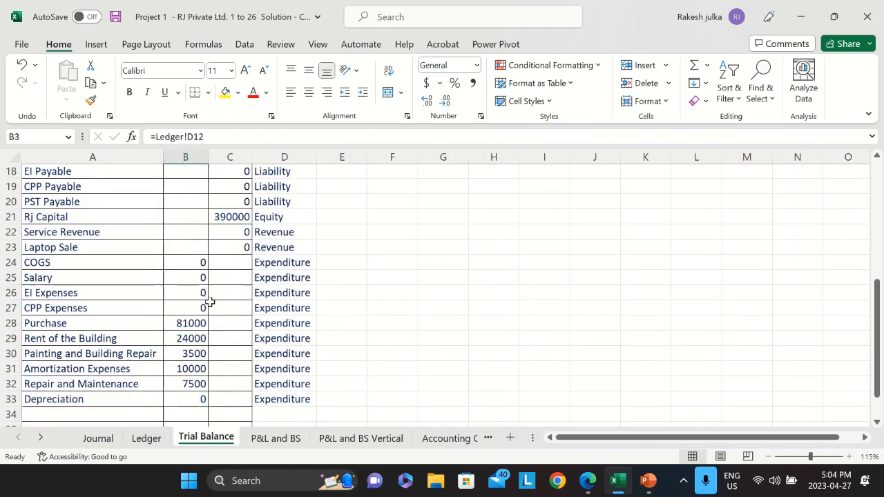
pyautogui.scroll(-2, 210, 302)
pyautogui.scroll(8, 210, 301)
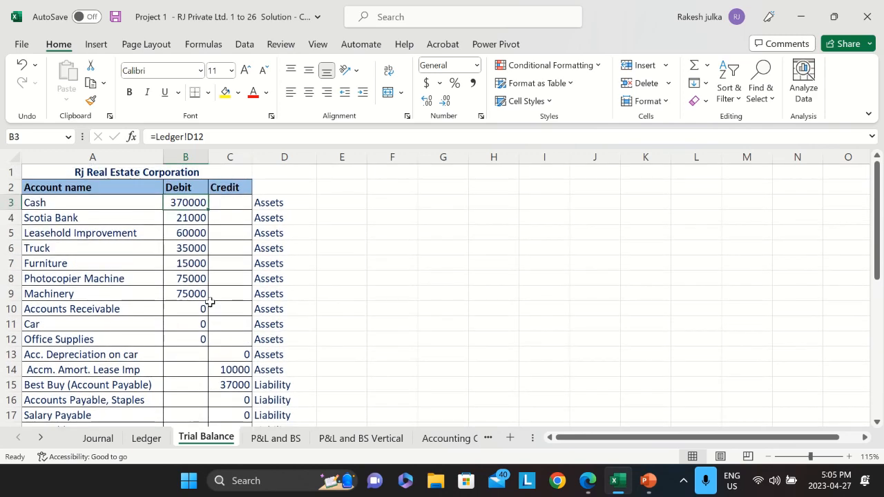
pyautogui.click(146, 437)
pyautogui.click(207, 438)
# Review the Profit and Loss expenditure and income items and the Balance Sheet figures on the P&L and BS sheet.
pyautogui.click(280, 441)
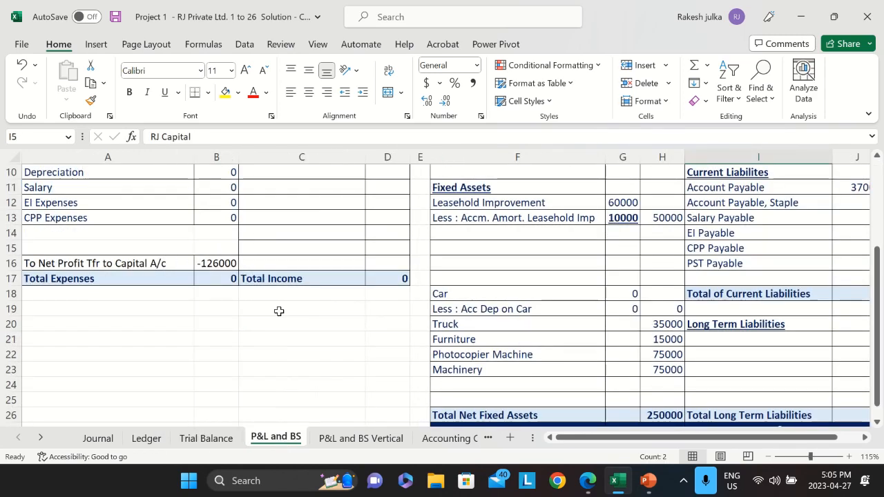
pyautogui.scroll(3, 279, 311)
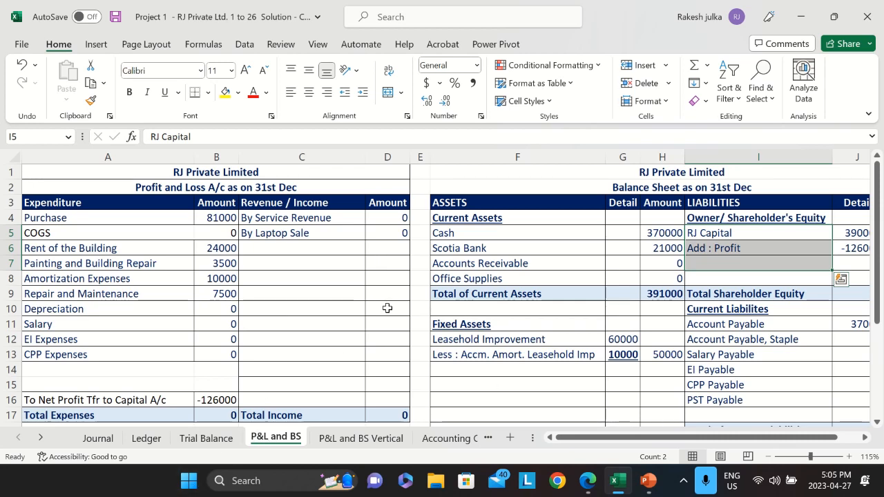
pyautogui.scroll(-1, 267, 282)
pyautogui.scroll(-4, 769, 270)
pyautogui.scroll(1, 690, 292)
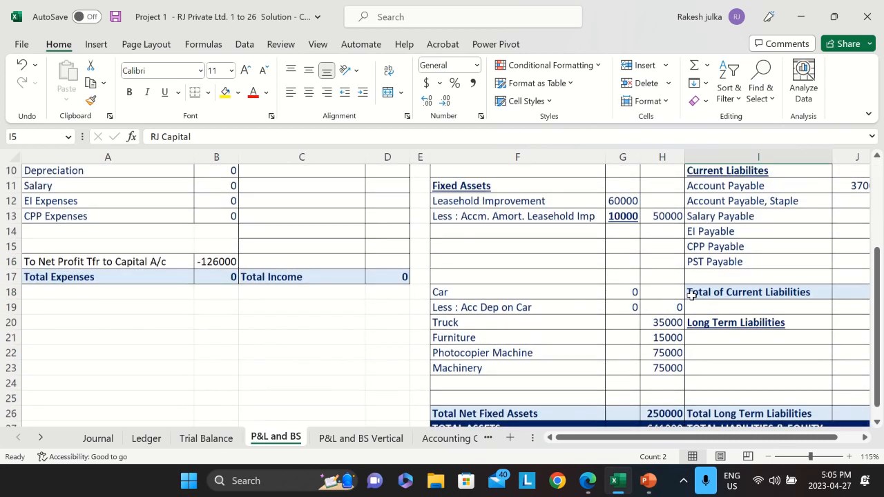
pyautogui.scroll(3, 483, 269)
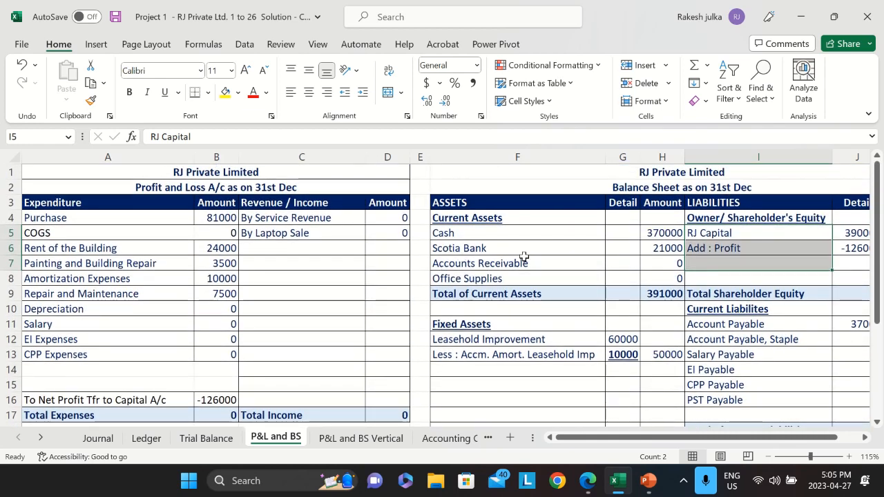
pyautogui.moveTo(84, 222); pyautogui.dragTo(85, 352)
pyautogui.moveTo(299, 219); pyautogui.dragTo(293, 311)
pyautogui.click(294, 324)
pyautogui.click(80, 251)
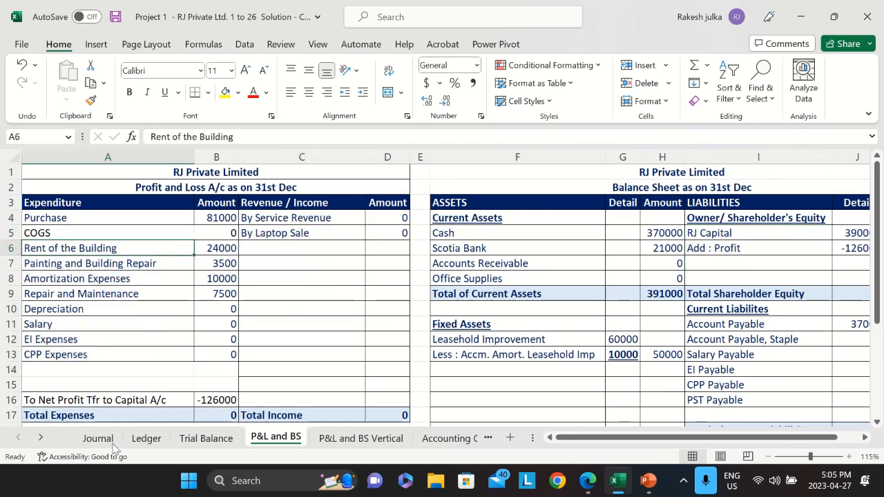
# Review how the accounts are laid out across the Ledger, Trial Balance and P&L and BS sheets.
pyautogui.click(146, 439)
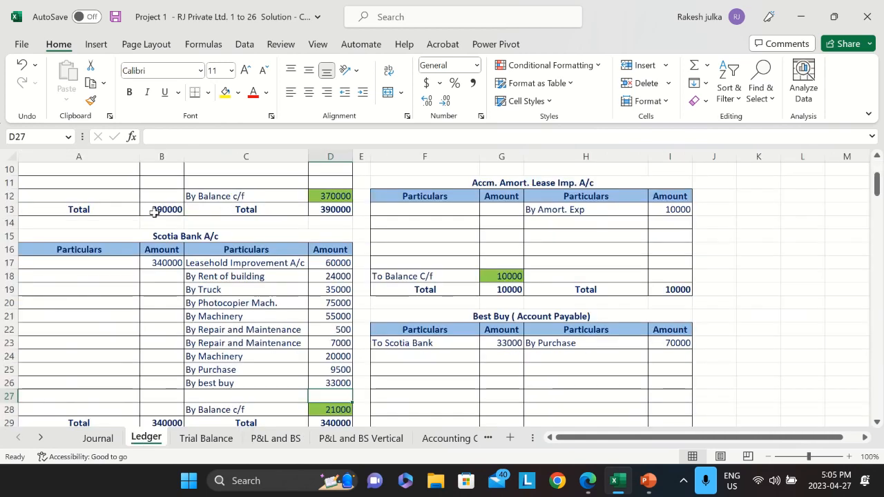
pyautogui.click(208, 439)
pyautogui.click(274, 439)
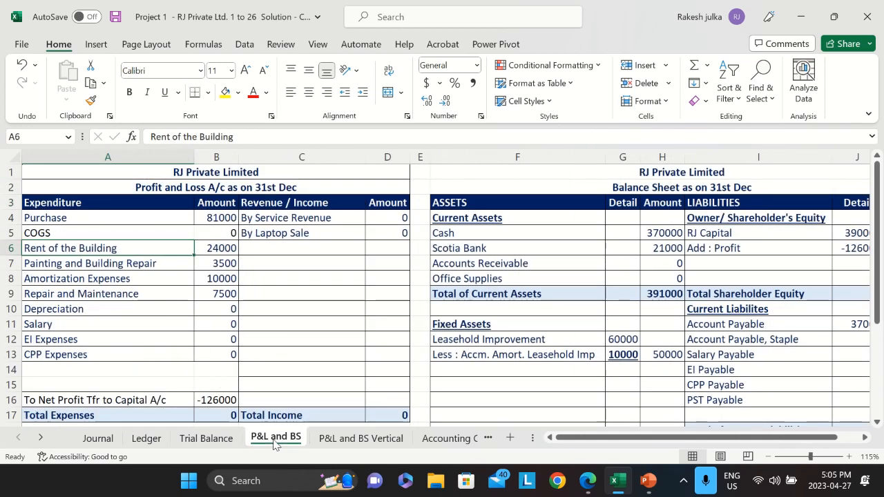
pyautogui.click(145, 439)
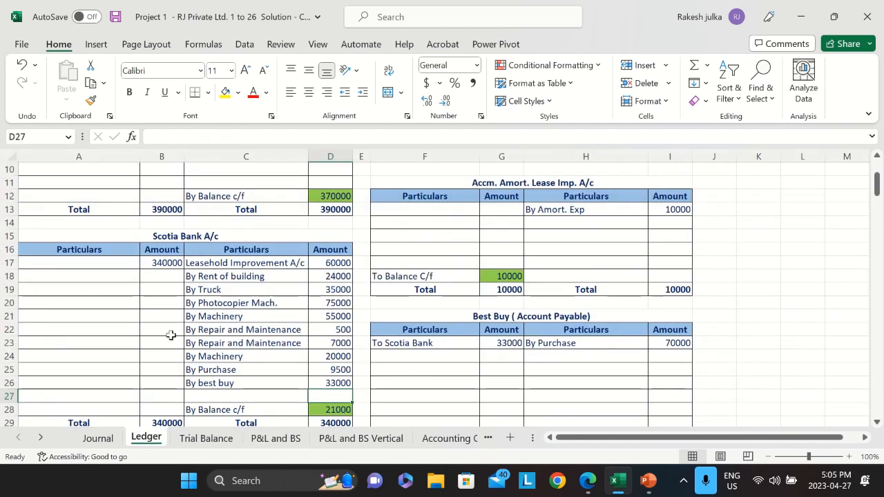
pyautogui.click(209, 440)
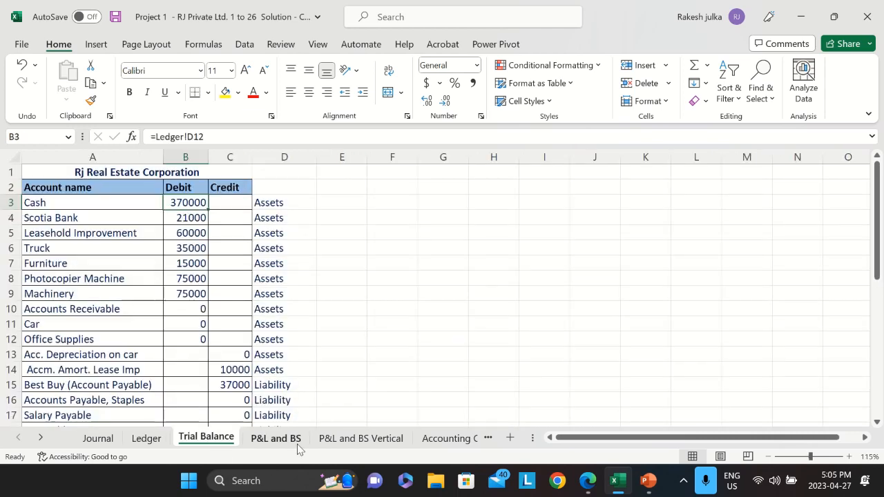
pyautogui.click(289, 442)
pyautogui.click(153, 440)
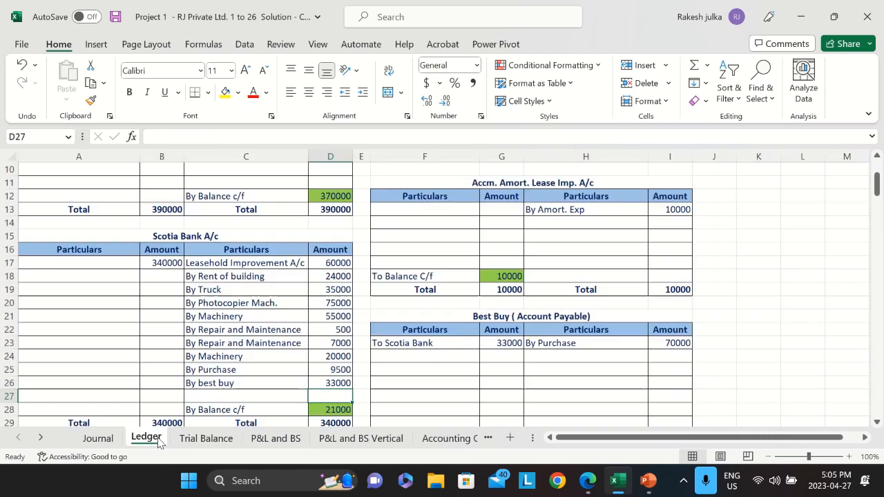
# Enter "To Service Revenue" as the first debit particular of the Account Receivable A/c in the Ledger for journal entry 17.
pyautogui.click(97, 439)
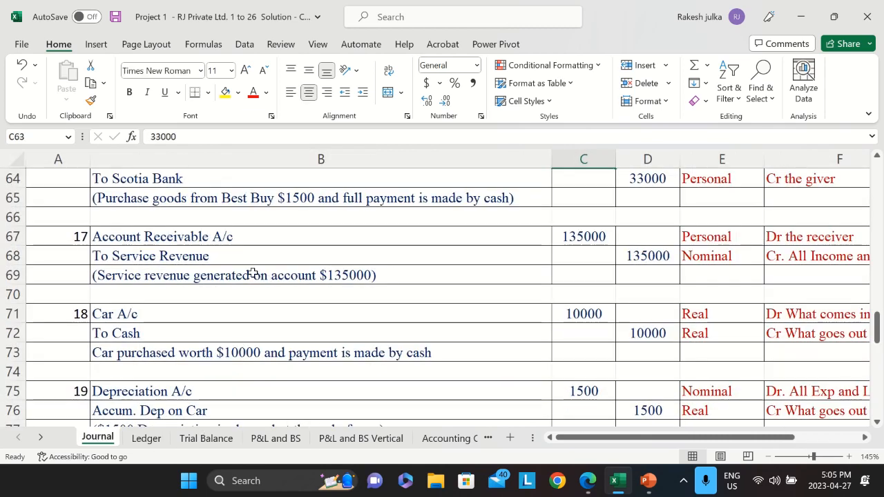
pyautogui.click(235, 239)
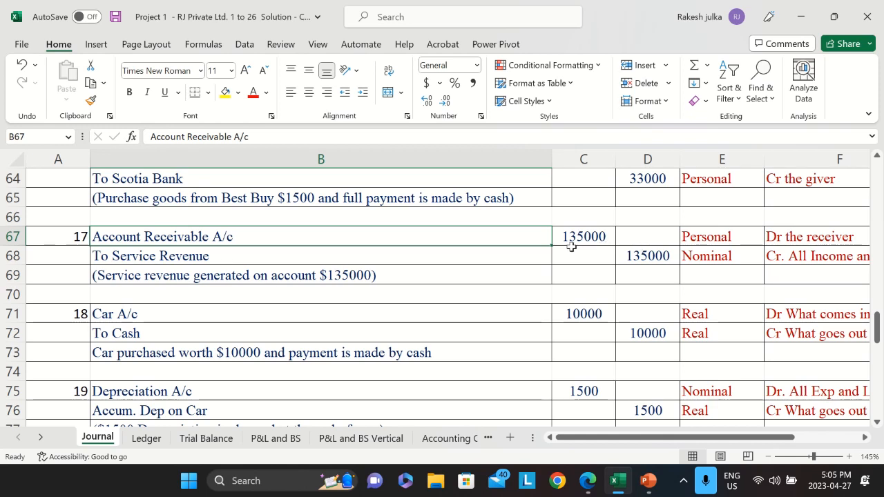
pyautogui.click(152, 444)
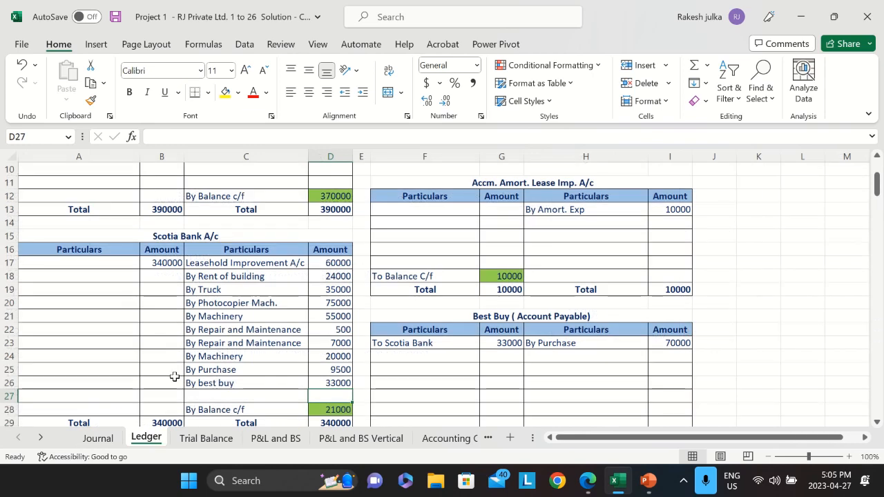
pyautogui.scroll(-7, 176, 373)
pyautogui.scroll(-6, 181, 375)
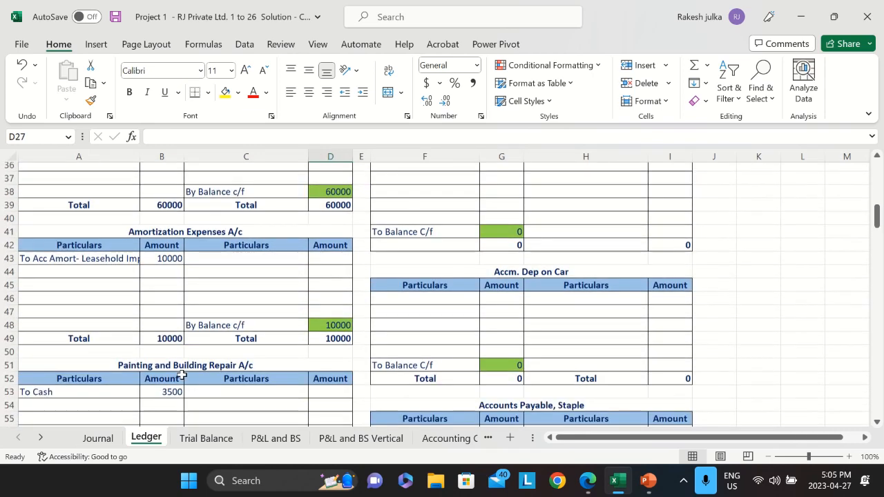
pyautogui.scroll(-4, 181, 374)
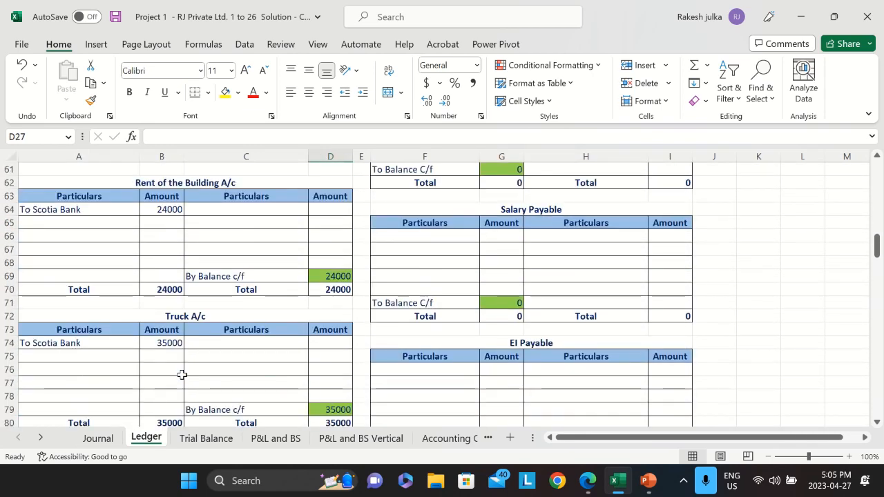
pyautogui.scroll(-3, 181, 374)
pyautogui.scroll(-7, 182, 374)
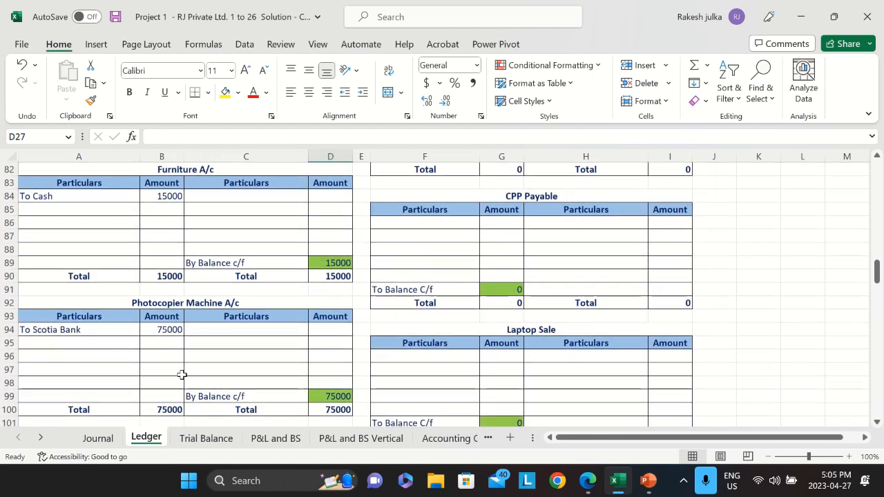
pyautogui.scroll(-8, 181, 375)
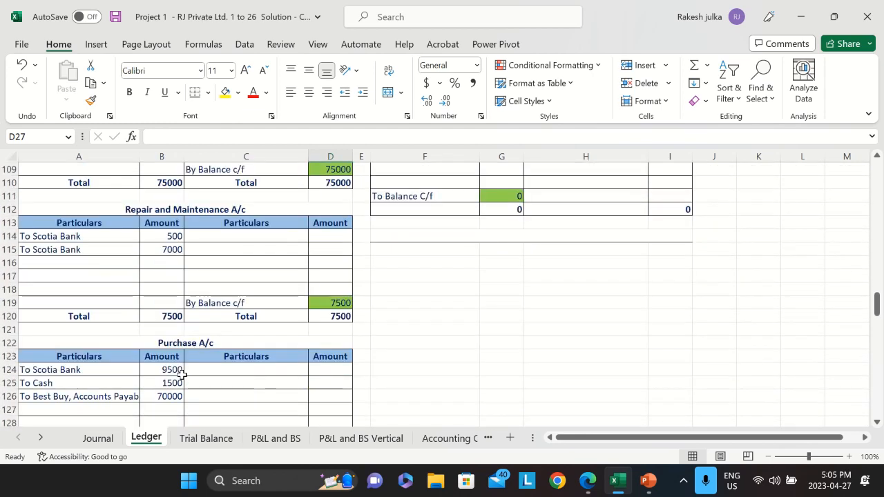
pyautogui.scroll(-4, 181, 374)
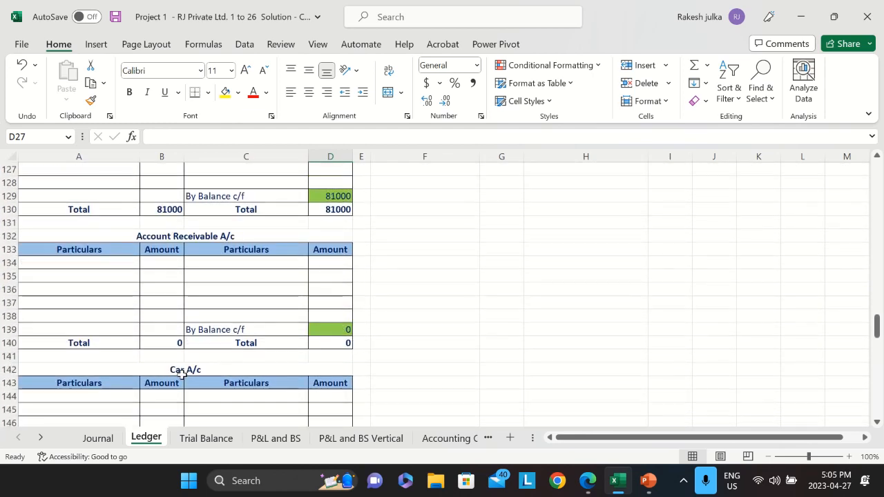
pyautogui.click(137, 264)
pyautogui.click(97, 438)
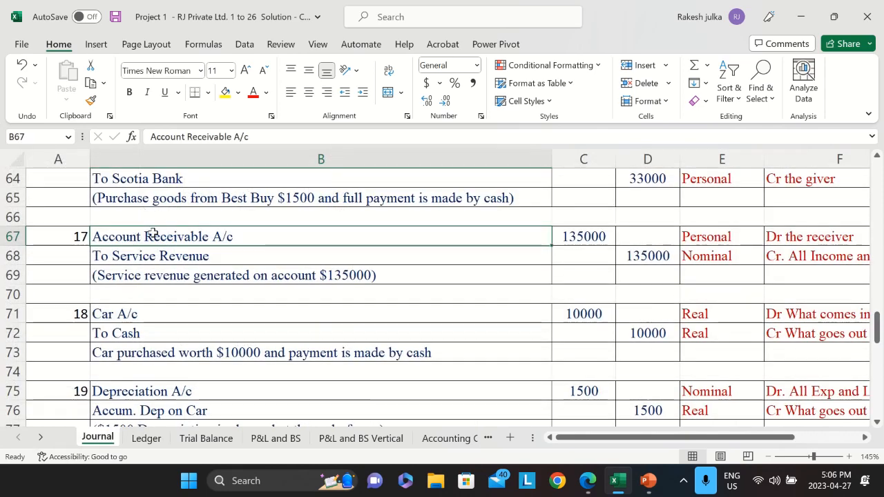
pyautogui.click(147, 438)
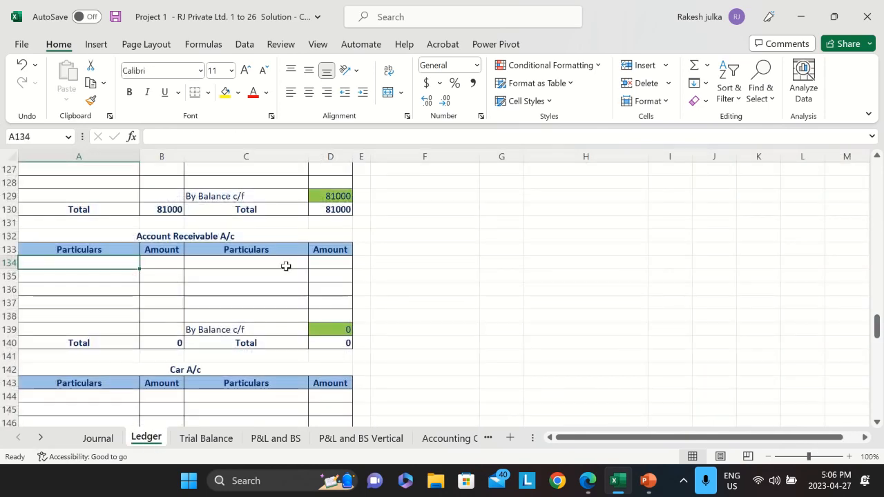
pyautogui.write('To Servic')
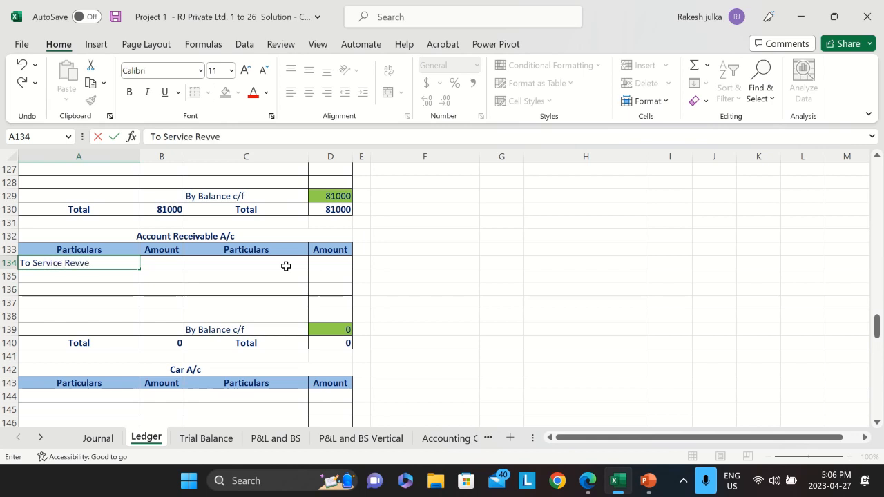
pyautogui.write('e Revenue')
pyautogui.press('Tab')
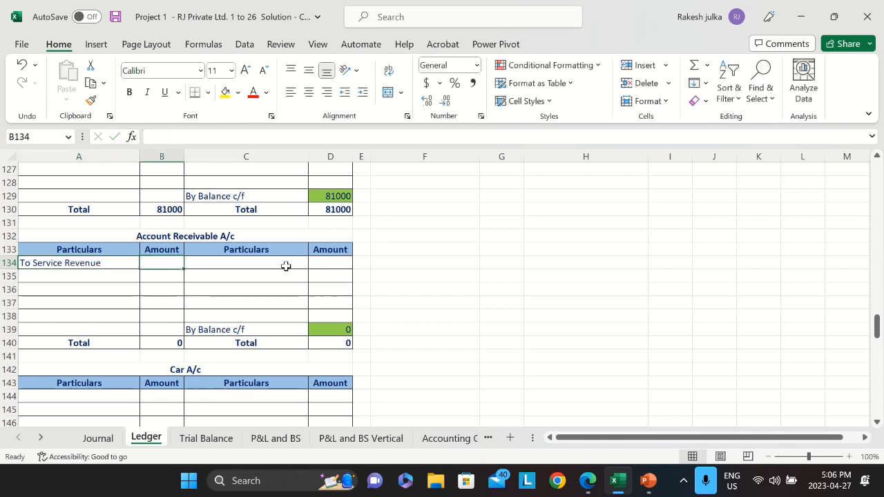
# Link the debit amount beside "To Service Revenue" to the Account Receivable debit of entry 17, Journal cell C67.
pyautogui.write('=')
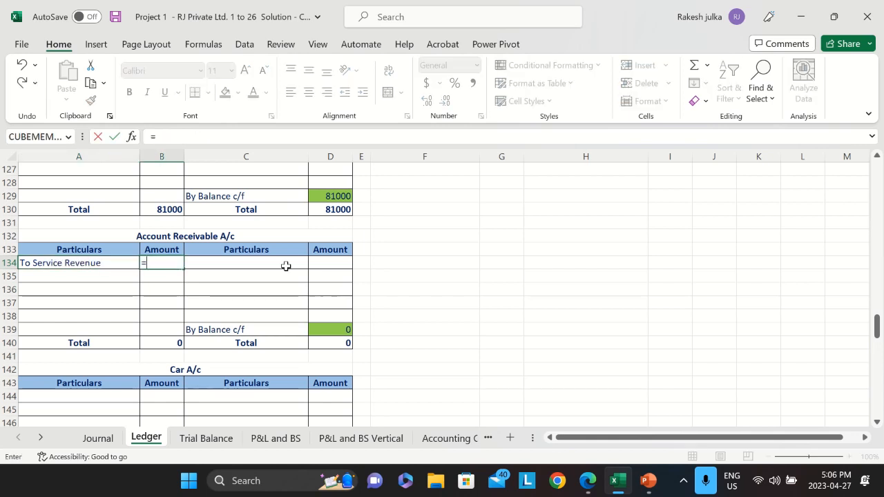
pyautogui.click(110, 439)
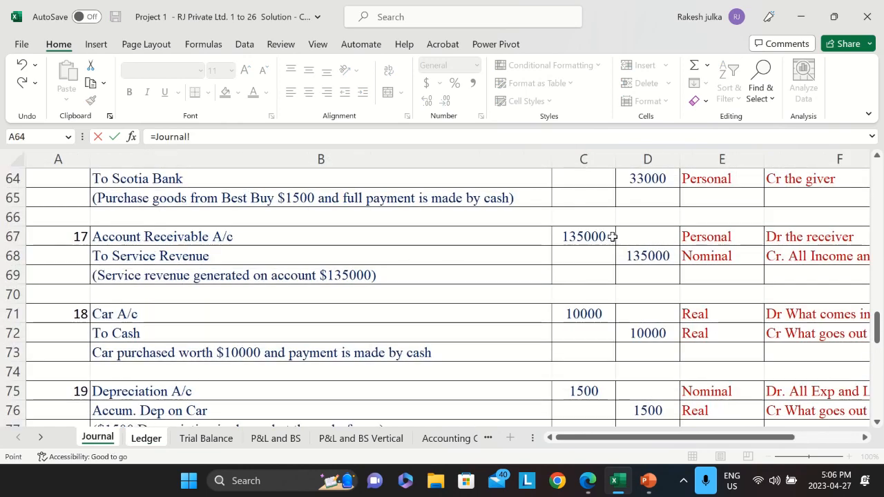
pyautogui.click(575, 236)
pyautogui.press('Return')
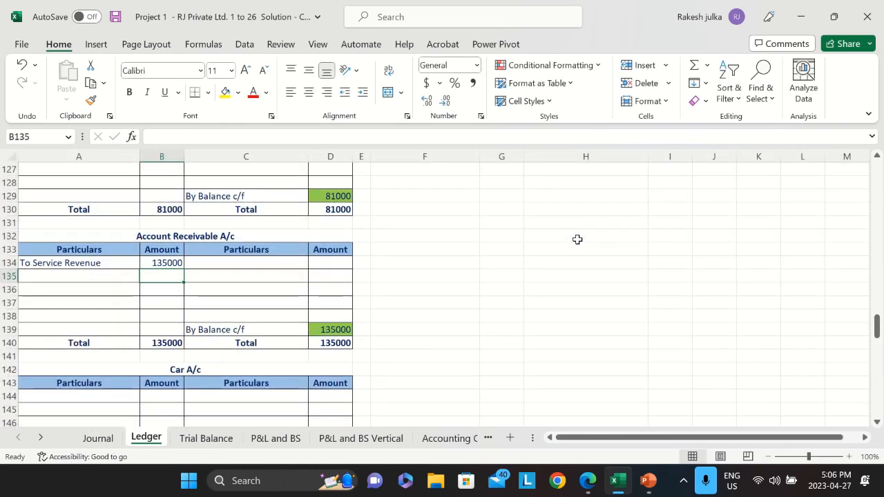
# Enter "By Account Receivable" as the first credit particular of the Service Revenue account in the Ledger.
pyautogui.scroll(20, 592, 321)
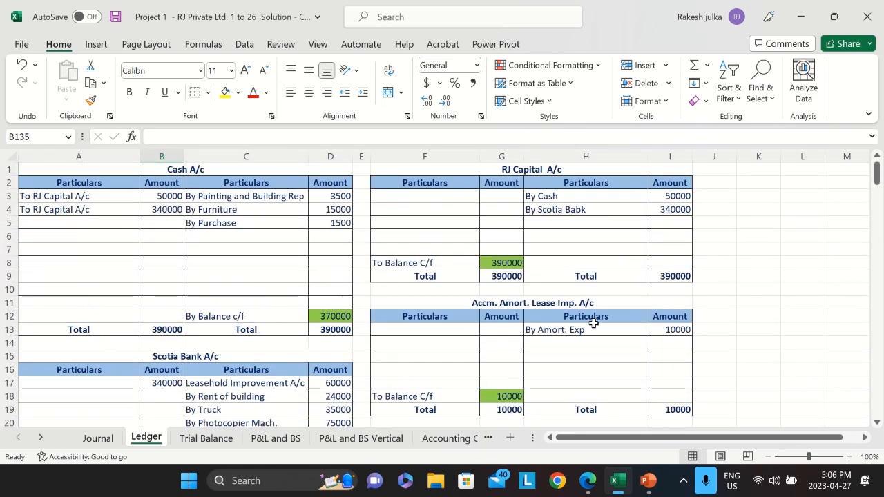
pyautogui.scroll(-10, 593, 324)
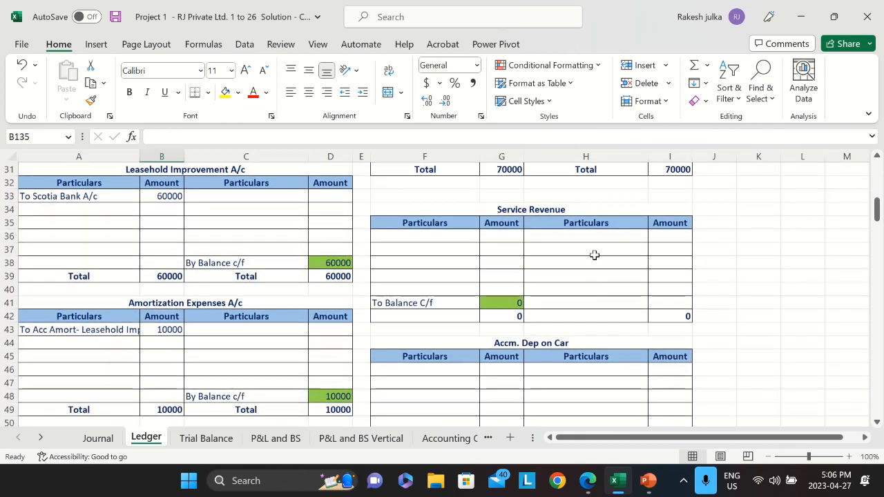
pyautogui.click(594, 239)
pyautogui.write('By')
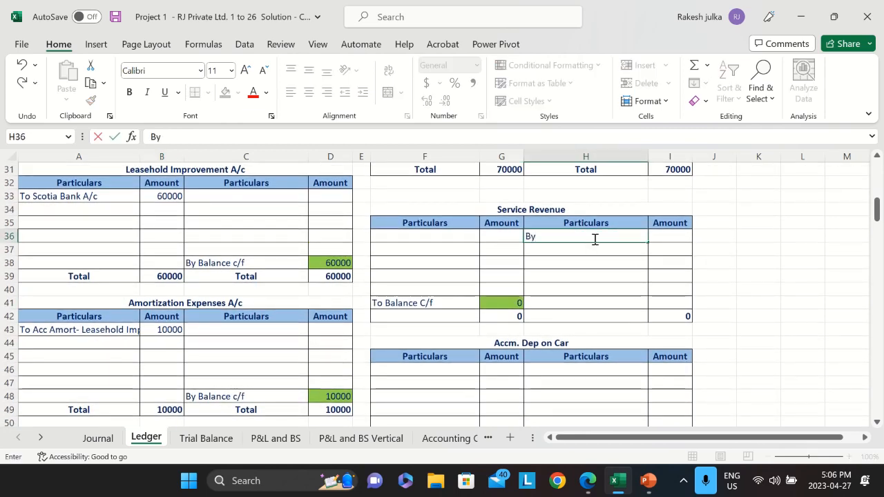
pyautogui.write(' Account R')
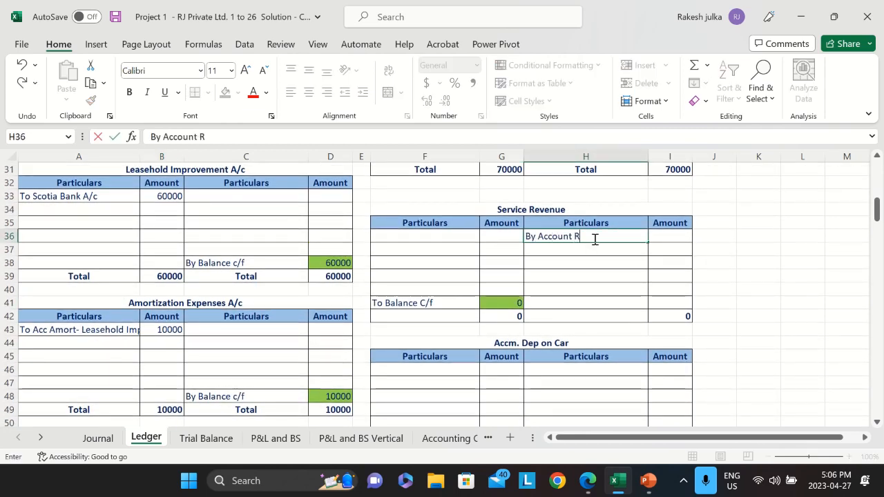
pyautogui.write('Eceivable')
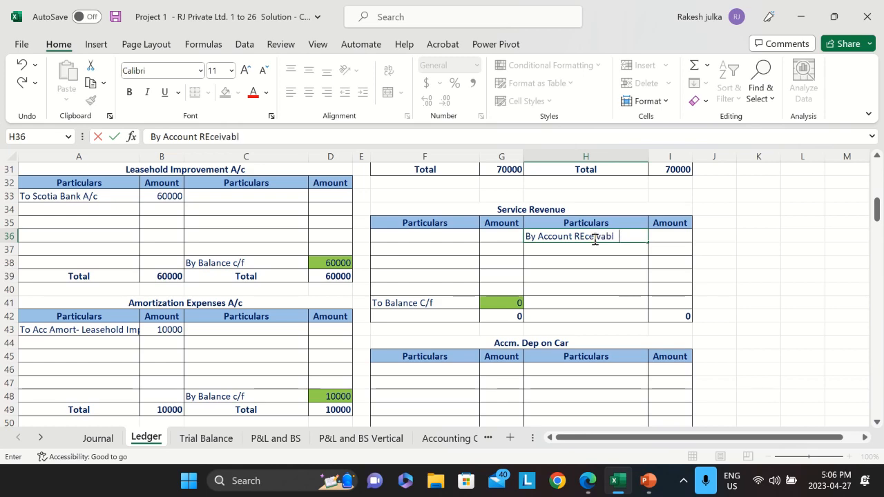
pyautogui.press('Tab')
# Link the credit amount beside "By Account Receivable" to the Service Revenue credit of entry 17, Journal cell D68.
pyautogui.write('=')
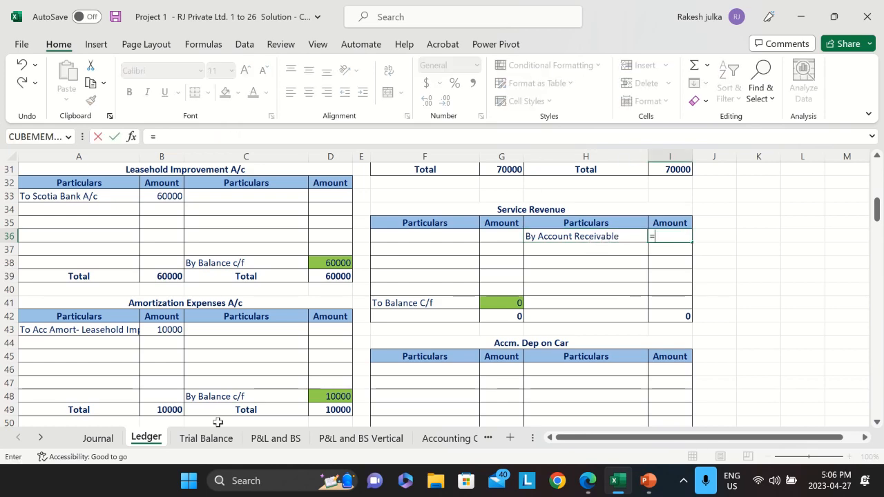
pyautogui.click(100, 439)
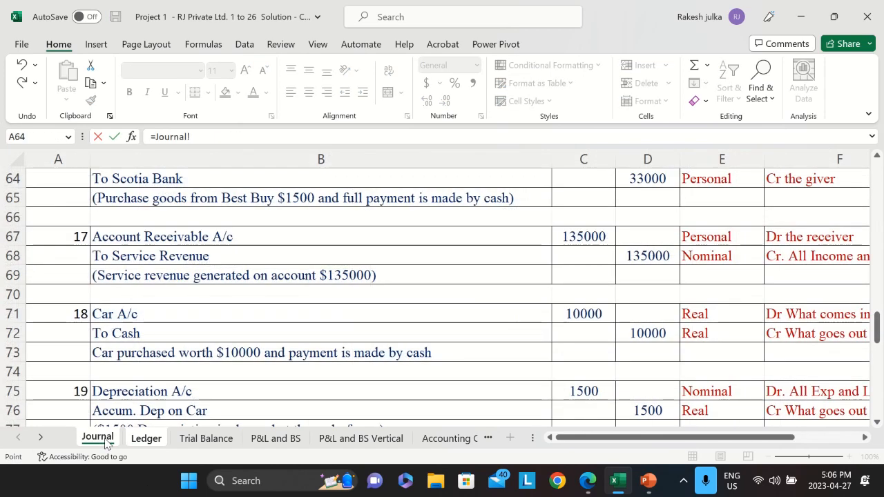
pyautogui.click(640, 257)
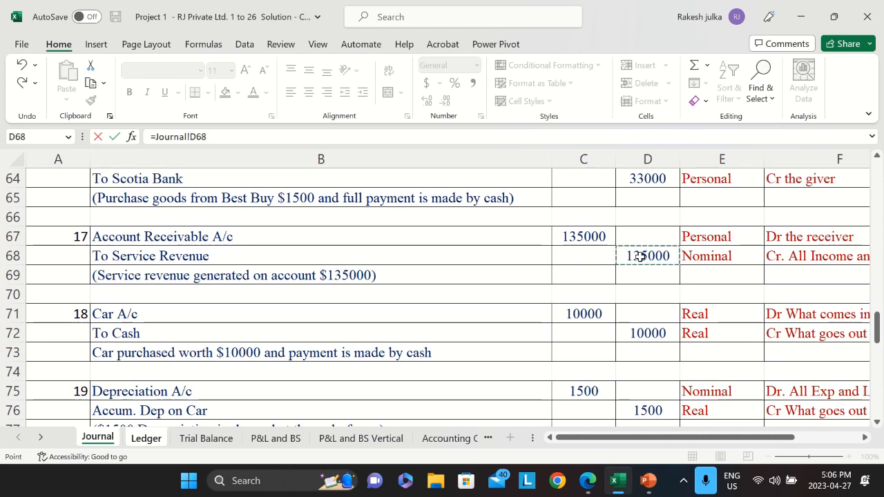
pyautogui.press('Return')
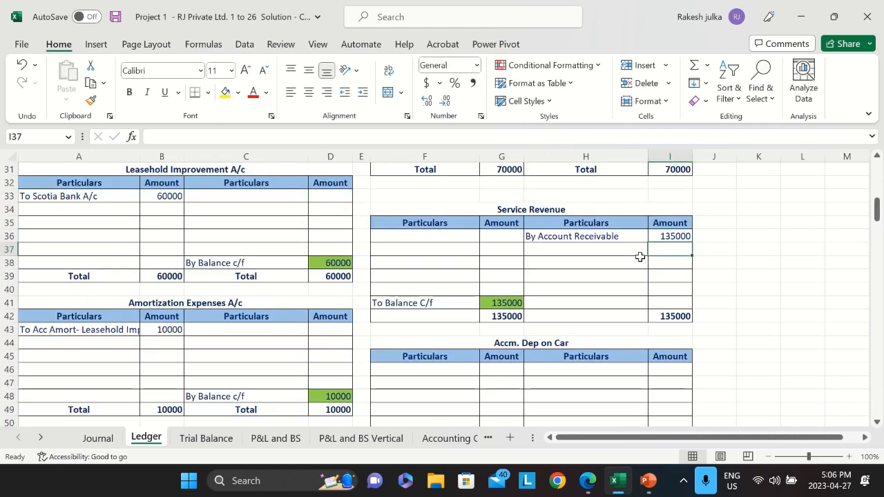
# Enter "To Cash" as the first debit particular of the Car A/c in the Ledger for journal entry 18.
pyautogui.click(97, 438)
pyautogui.scroll(-1, 159, 280)
pyautogui.scroll(-1, 163, 263)
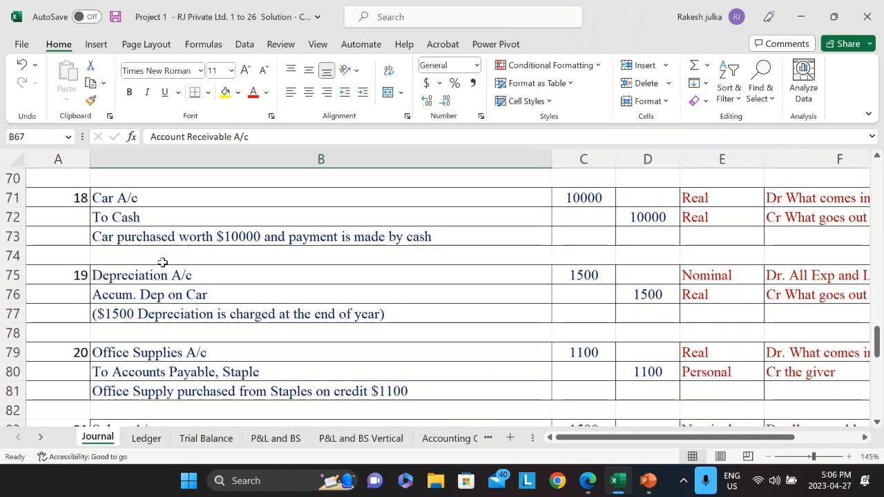
pyautogui.click(147, 439)
pyautogui.scroll(-11, 176, 311)
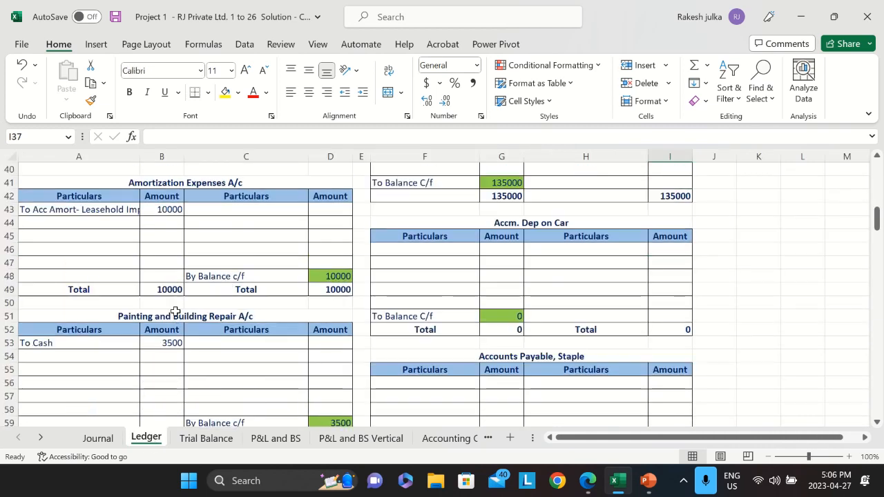
pyautogui.scroll(-20, 176, 314)
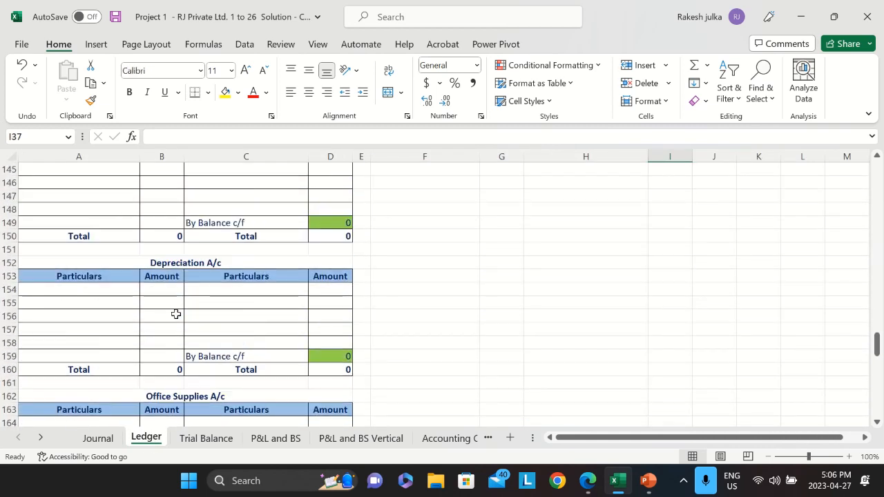
pyautogui.scroll(3, 176, 314)
pyautogui.click(85, 273)
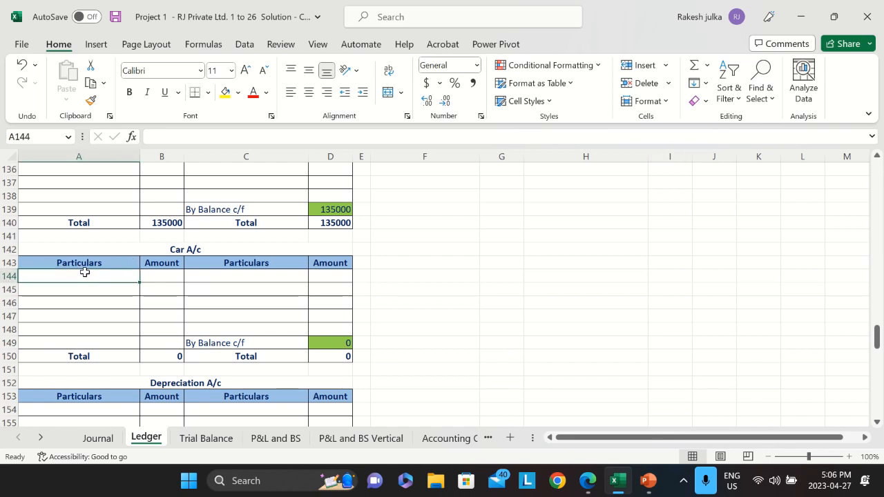
pyautogui.write('To CAsh')
pyautogui.press('Tab')
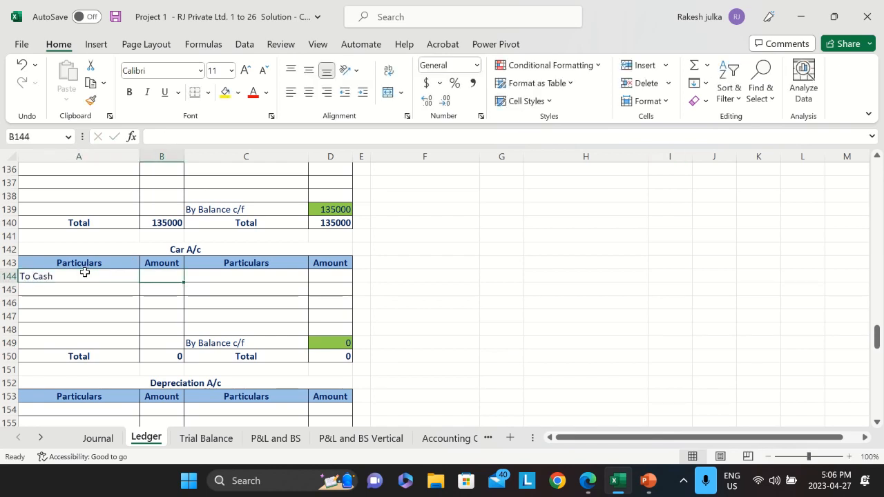
# Link the debit amount beside "To Cash" in the Car A/c to the car debit of entry 18, Journal cell C71.
pyautogui.click(95, 439)
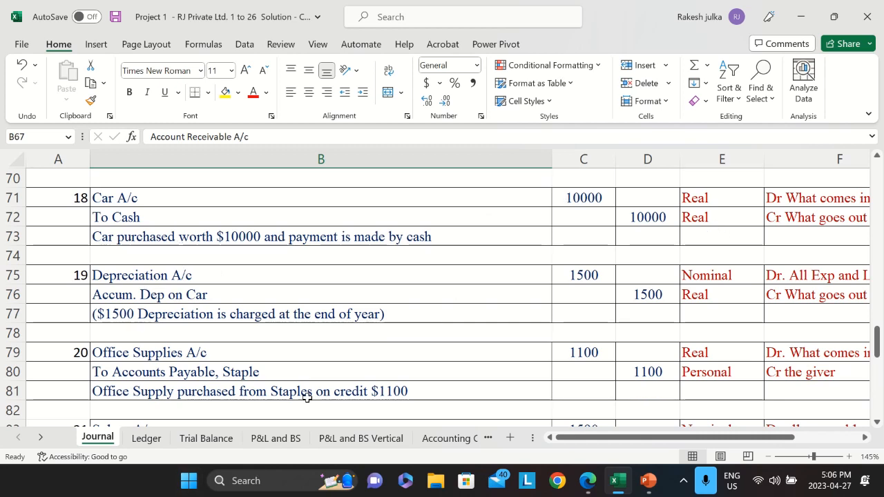
pyautogui.click(147, 439)
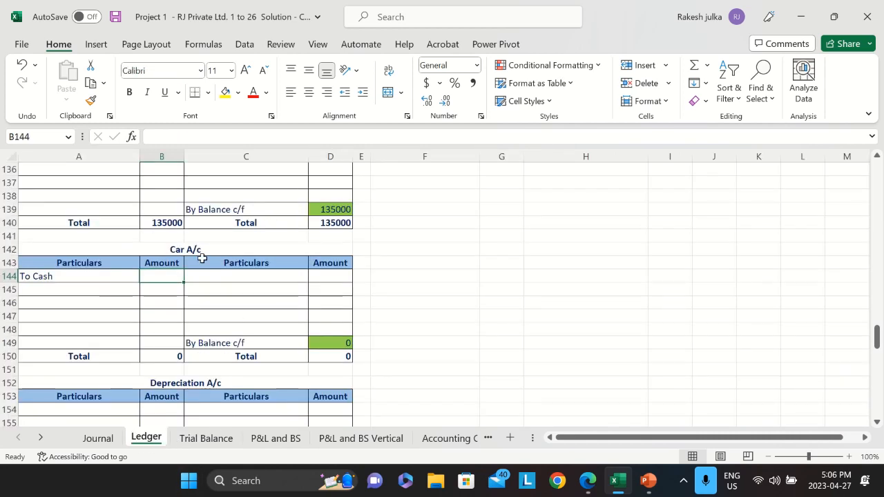
pyautogui.write('=')
pyautogui.click(97, 439)
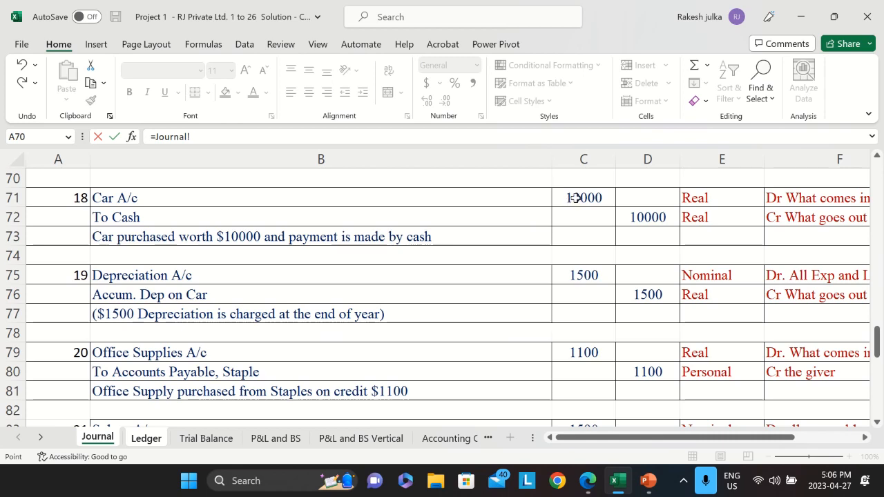
pyautogui.click(576, 198)
pyautogui.press('Return')
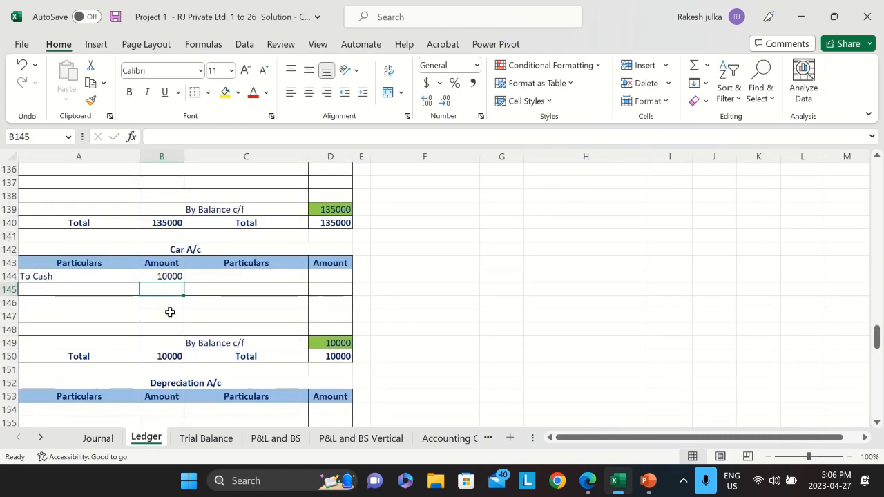
# Enter "By Car" as the next credit particular of the Cash A/c in the Ledger, below "By Purchase".
pyautogui.scroll(20, 220, 262)
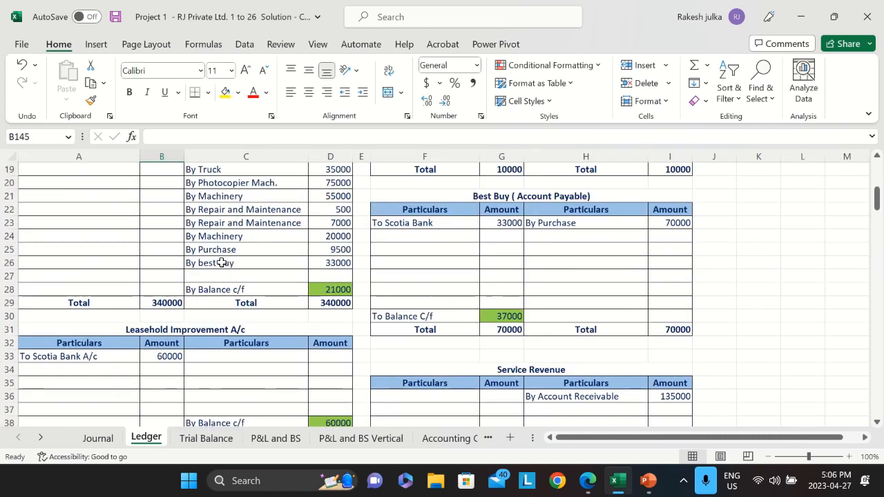
pyautogui.scroll(-5, 221, 263)
pyautogui.scroll(5, 235, 248)
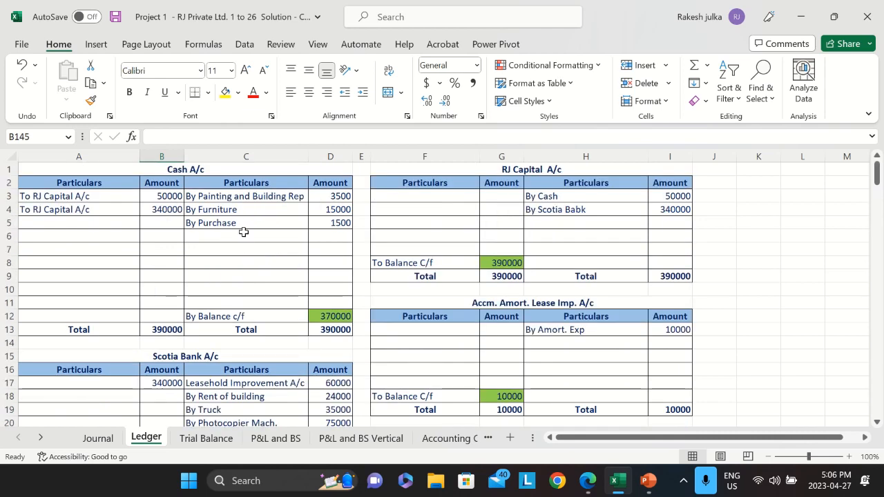
pyautogui.click(243, 232)
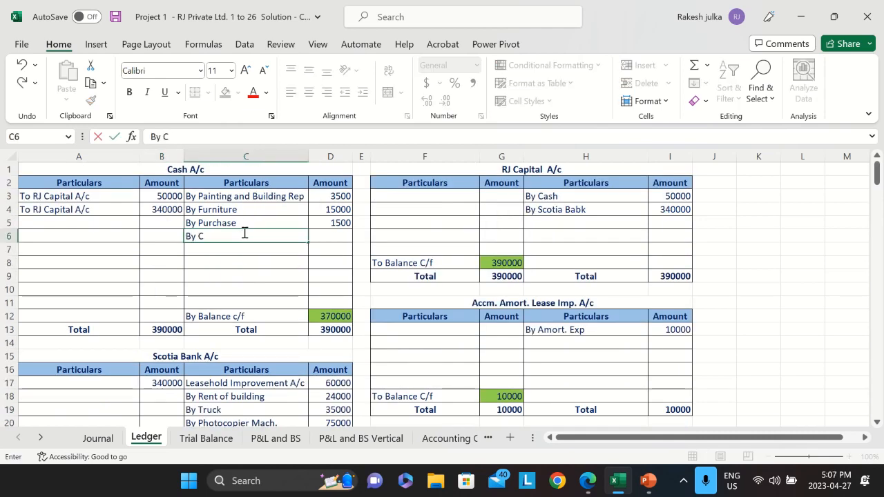
pyautogui.write('ar')
pyautogui.press('Tab')
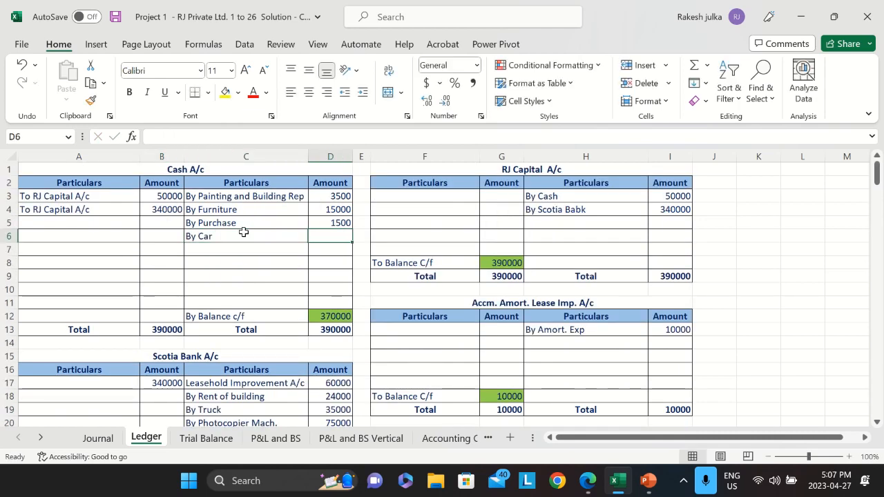
# Link the credit amount beside "By Car" in the Cash A/c to the entry 18 amount in Journal cell C71.
pyautogui.click(243, 232)
pyautogui.press('Right')
pyautogui.write('=')
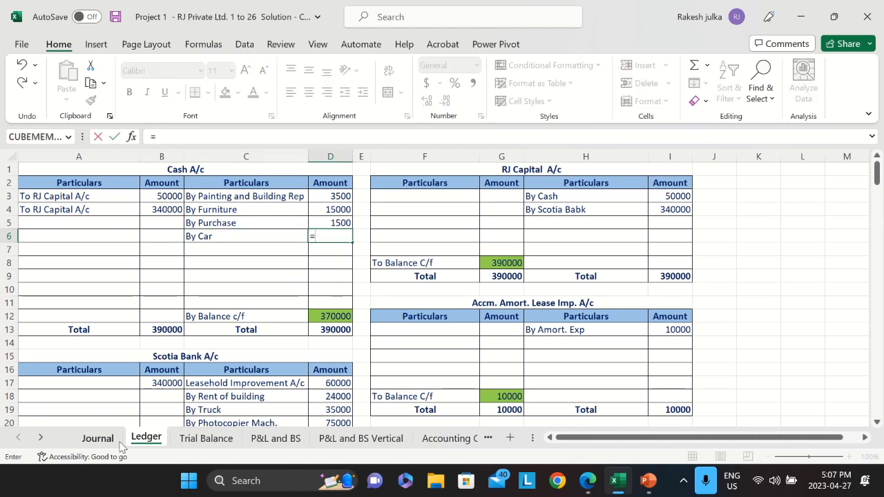
pyautogui.click(97, 438)
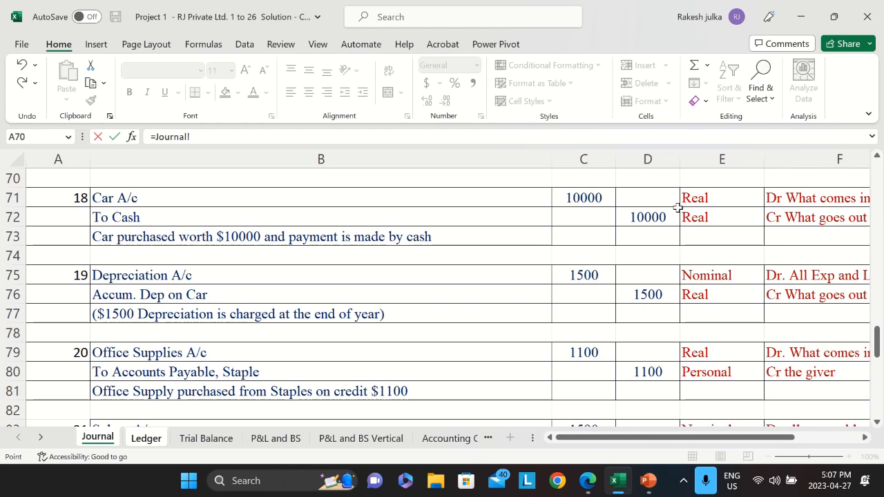
pyautogui.click(598, 197)
pyautogui.press('Return')
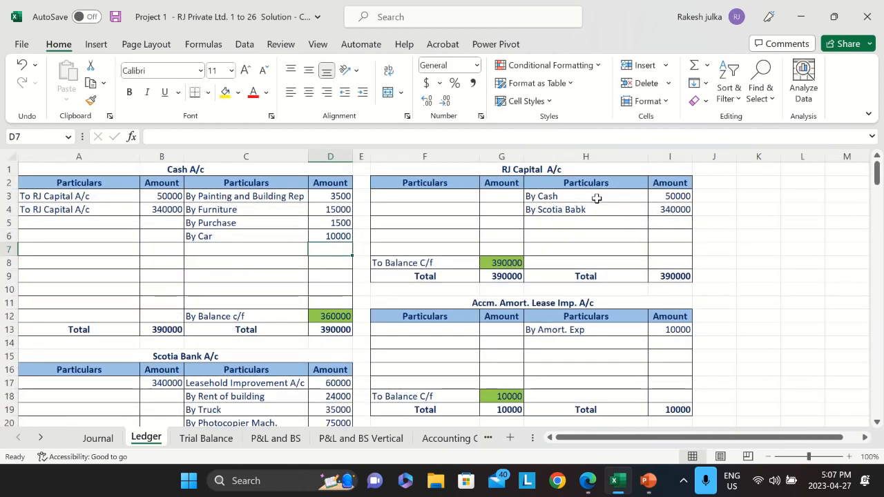
# Enter "To Accm Dep on car" as the first debit particular of the Depreciation A/c in the Ledger for journal entry 19.
pyautogui.click(97, 438)
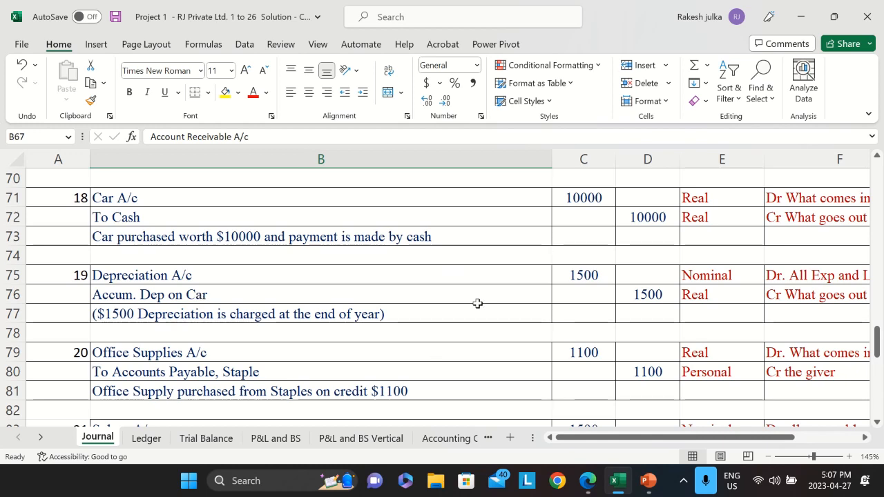
pyautogui.click(146, 438)
pyautogui.scroll(-4, 192, 391)
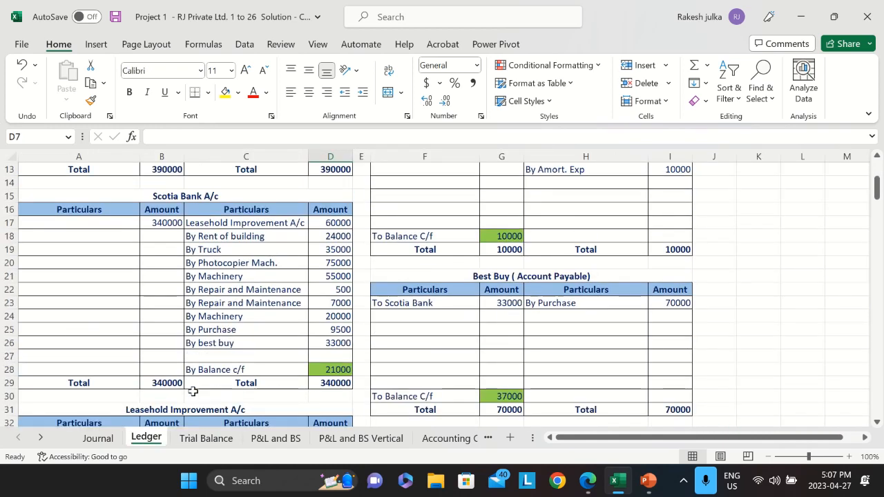
pyautogui.scroll(-20, 193, 391)
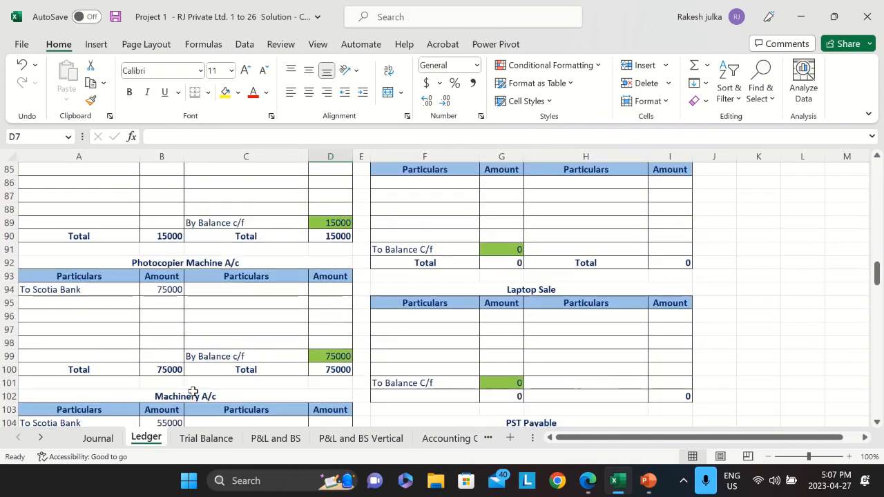
pyautogui.scroll(-20, 192, 391)
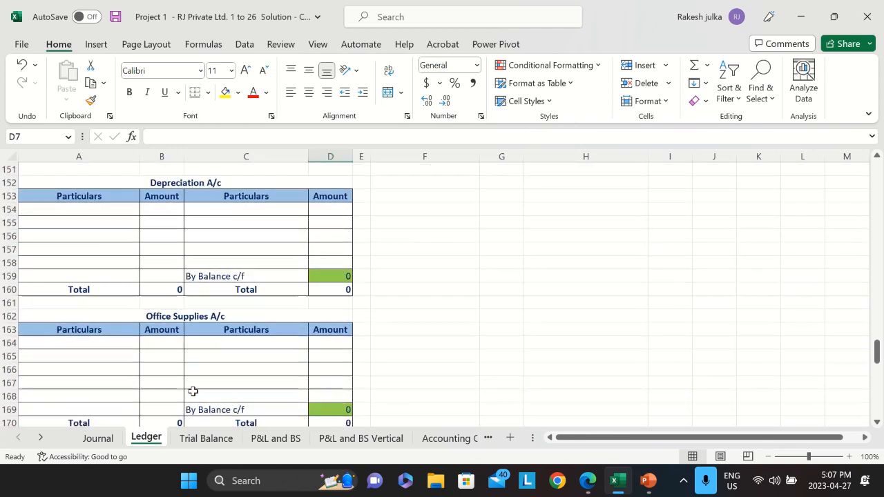
pyautogui.scroll(2, 193, 391)
pyautogui.click(101, 291)
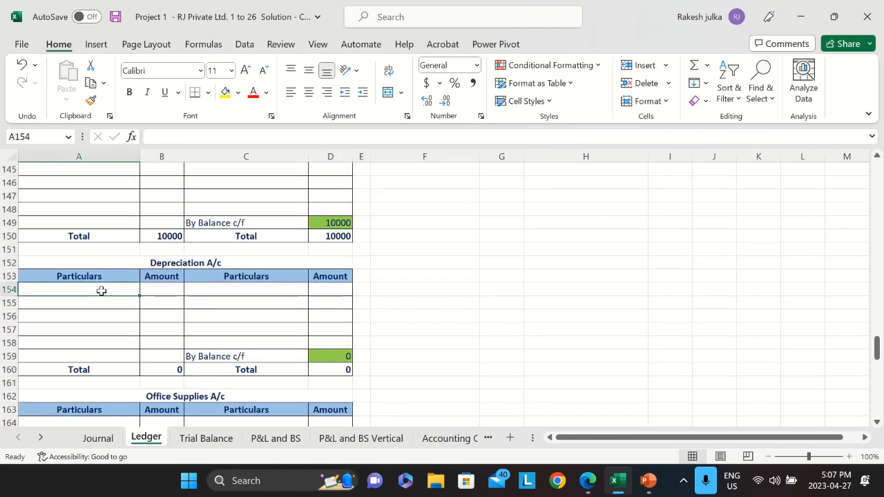
pyautogui.write('T')
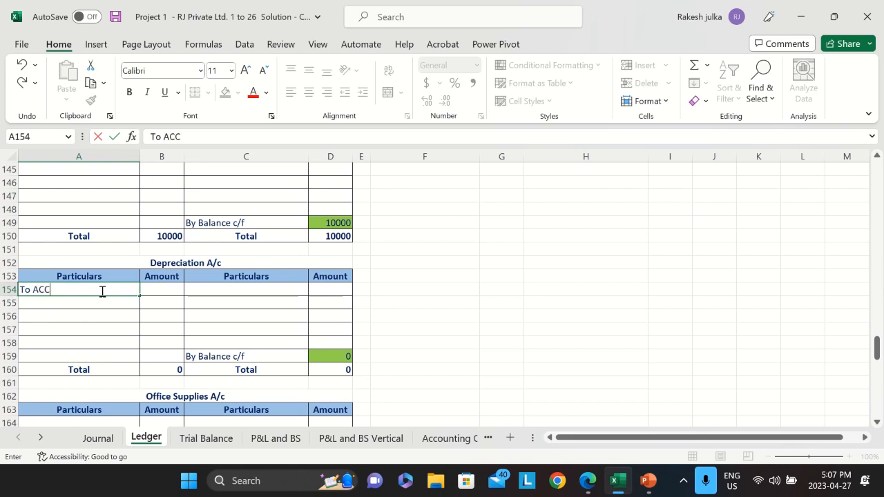
pyautogui.write('o Accm Dep on ca')
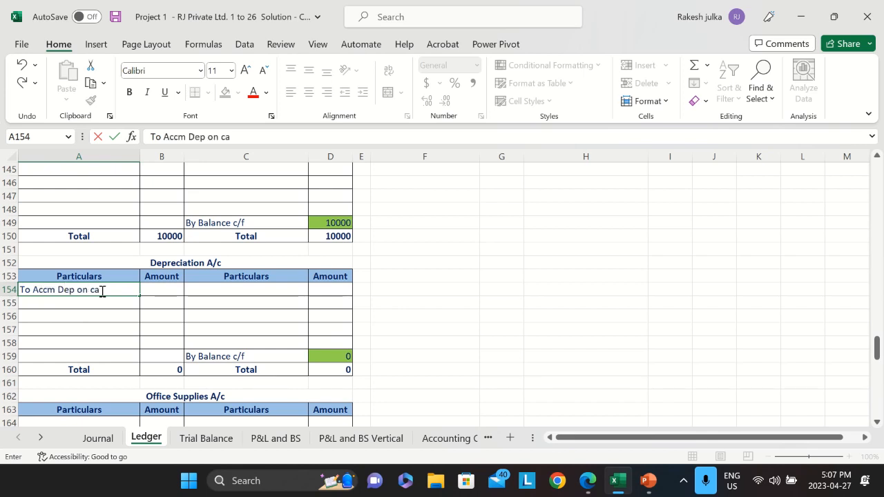
pyautogui.write('r')
pyautogui.press('Tab')
# Link the debit amount beside "To Accm Dep on car" to the depreciation debit of entry 19, Journal cell C75.
pyautogui.write('=')
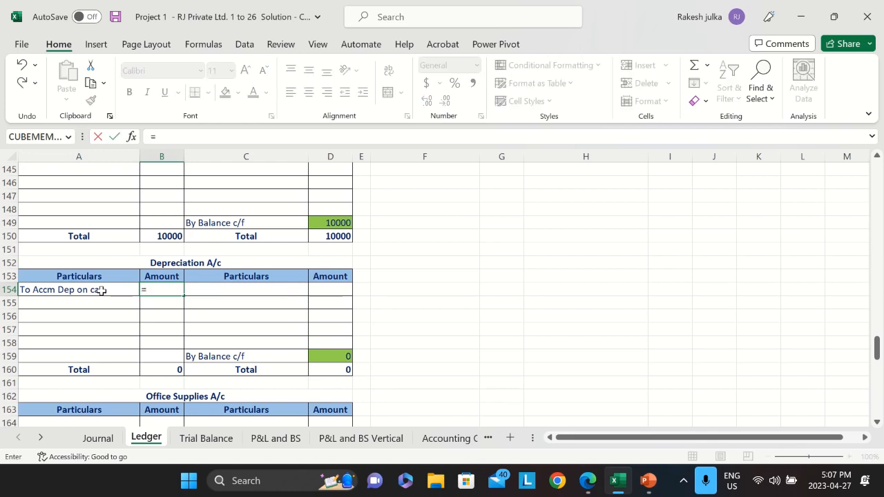
pyautogui.click(107, 439)
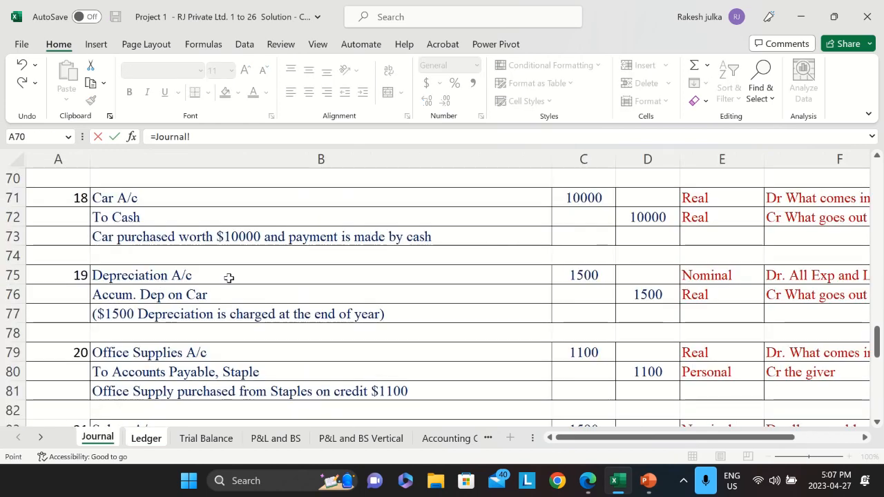
pyautogui.click(576, 279)
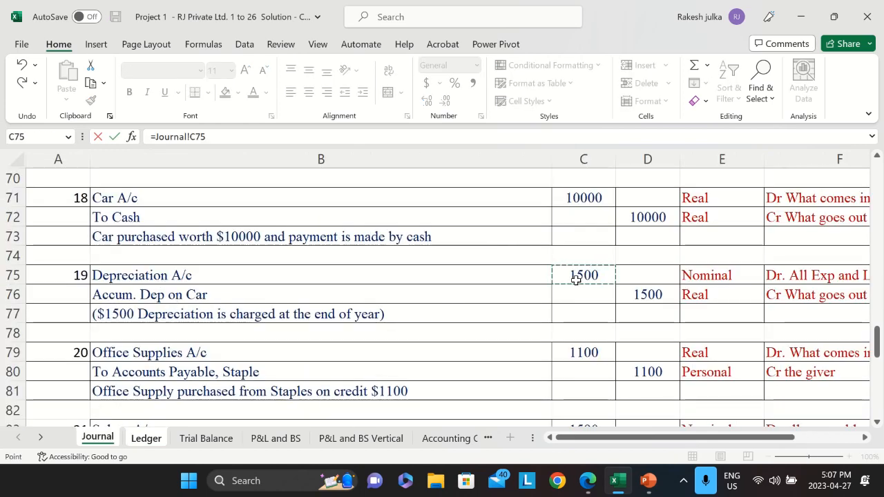
pyautogui.press('Return')
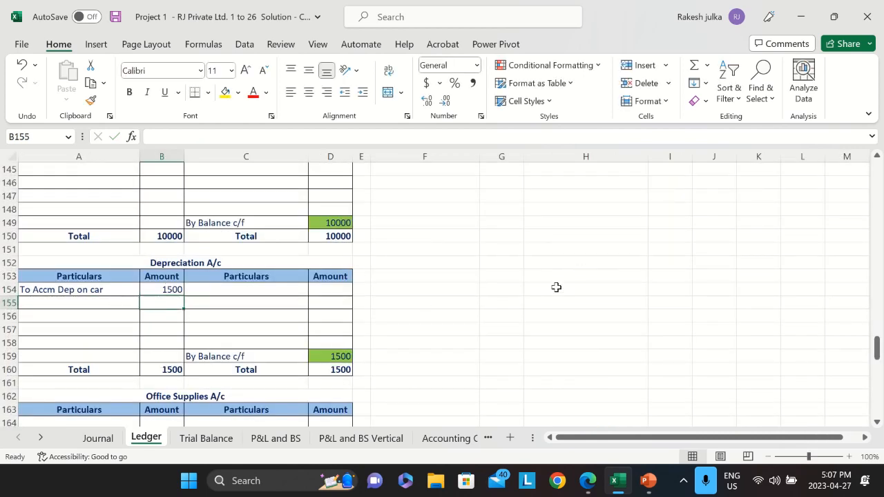
# Enter "By Depreciation" as the first credit particular of the Accm. Dep on Car account in the Ledger.
pyautogui.scroll(20, 556, 287)
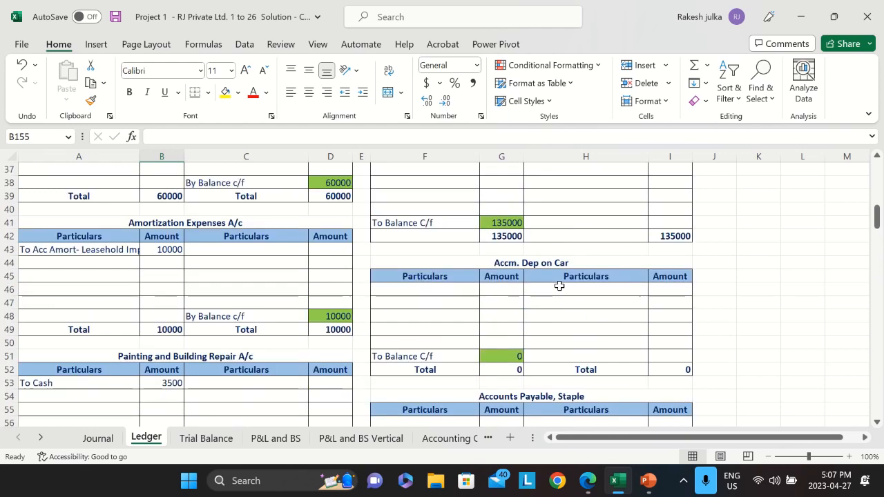
pyautogui.scroll(-2, 559, 285)
pyautogui.scroll(1, 525, 225)
pyautogui.click(605, 251)
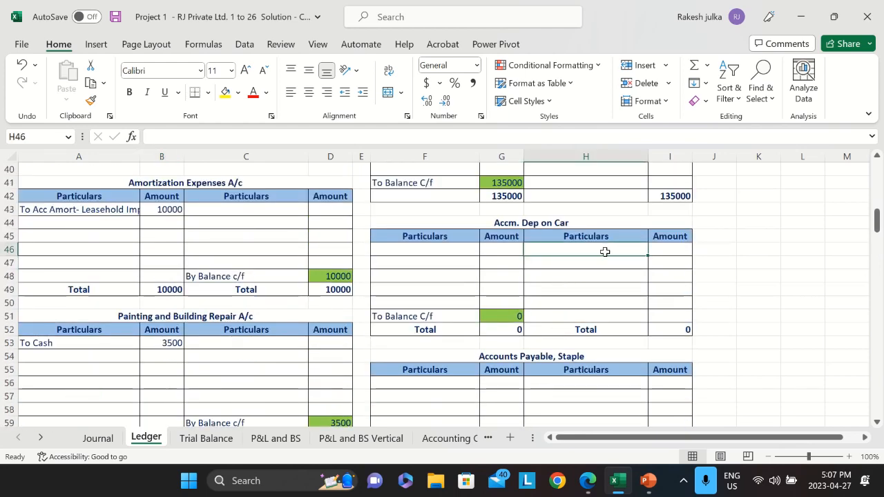
pyautogui.write('By')
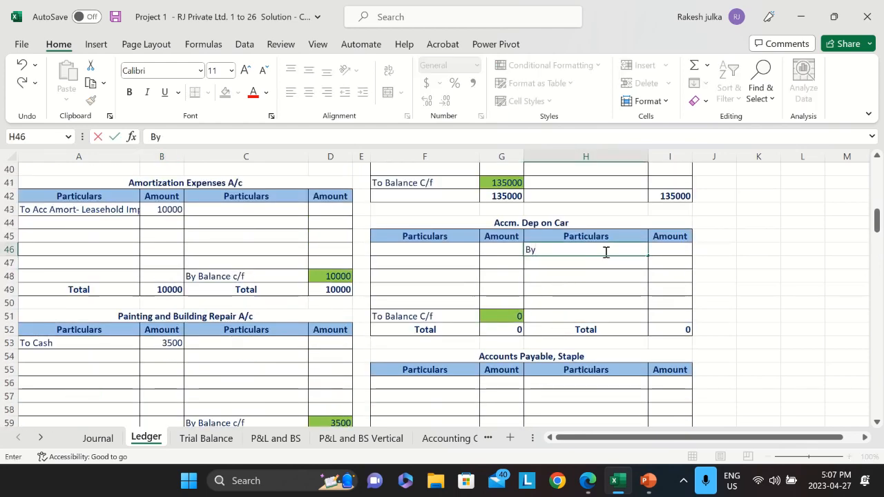
pyautogui.write(' Deprec')
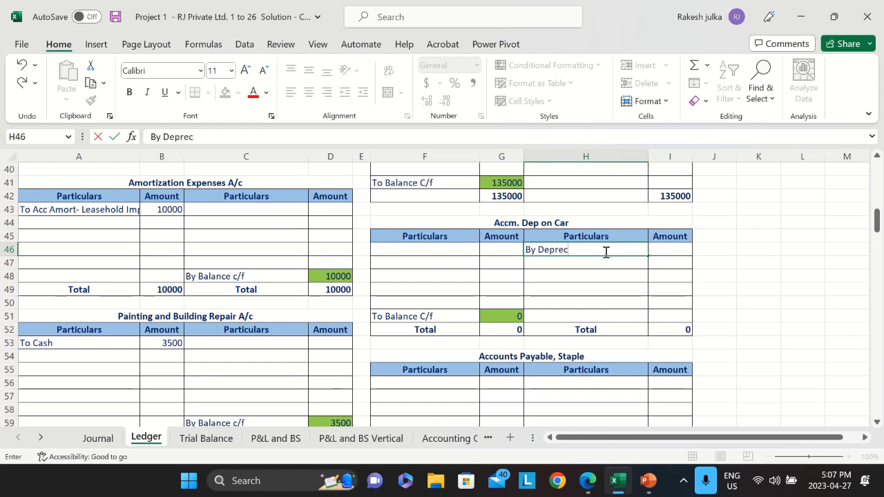
pyautogui.write('iation')
pyautogui.press('Tab')
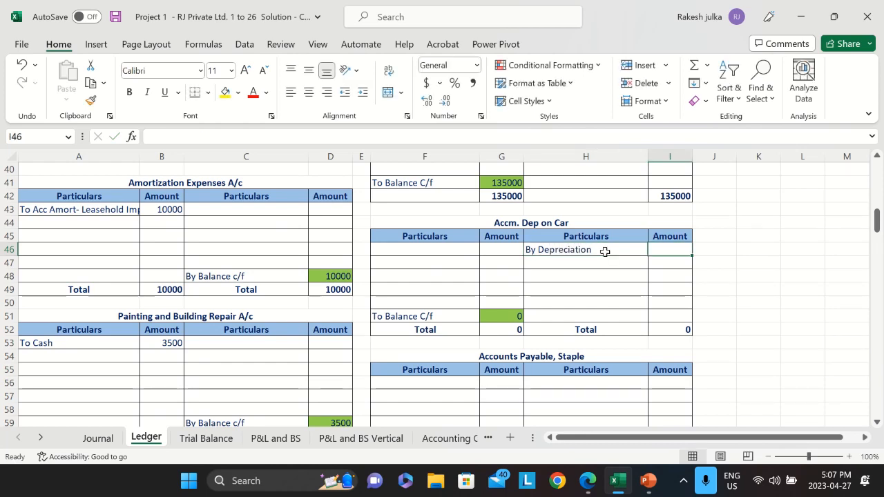
# Check the Accum. Dep on Car credit of entry 19 in Journal cell D76 and return to the Ledger.
pyautogui.click(97, 437)
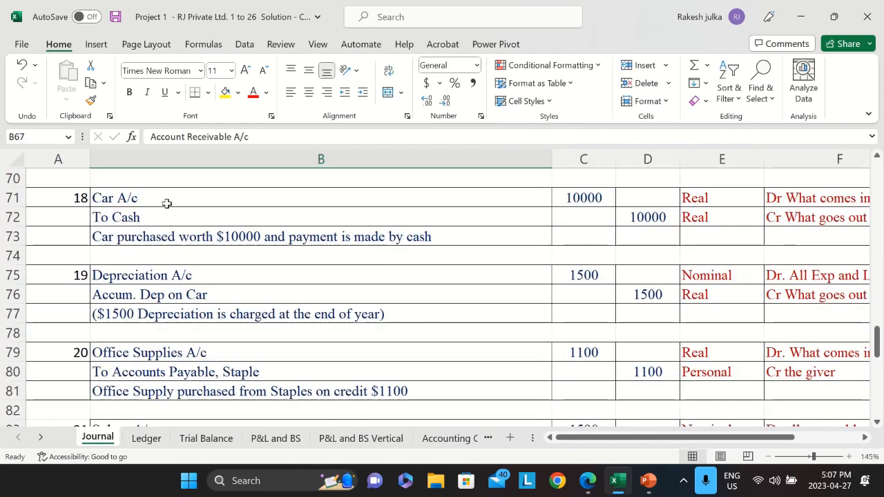
pyautogui.click(662, 294)
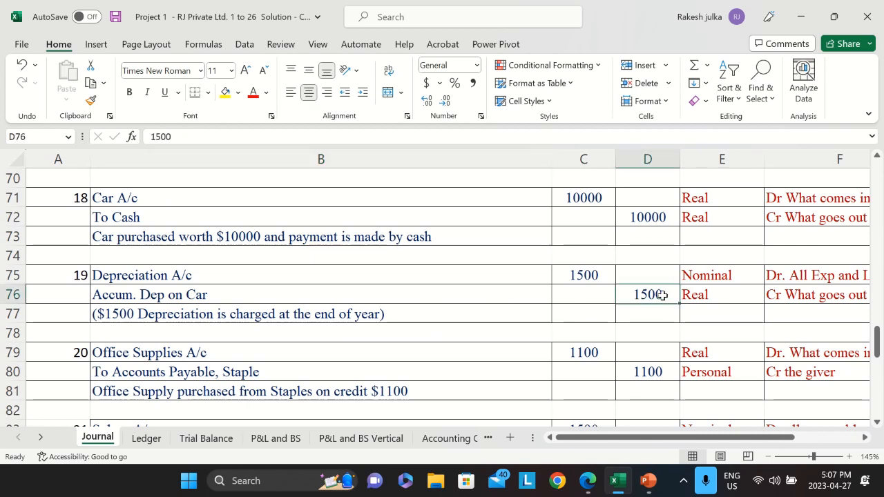
pyautogui.click(147, 438)
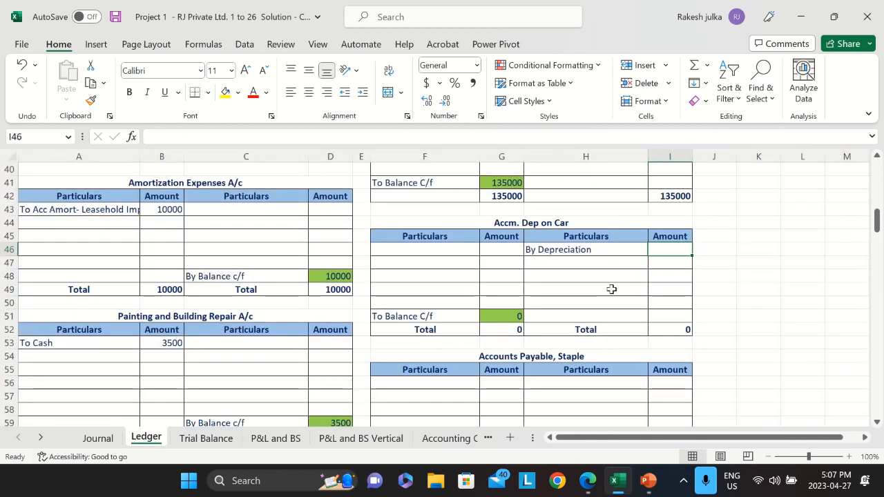
# Link the credit amount beside "By Depreciation" in the Accm. Dep on Car account to Journal cell D76.
pyautogui.write('=')
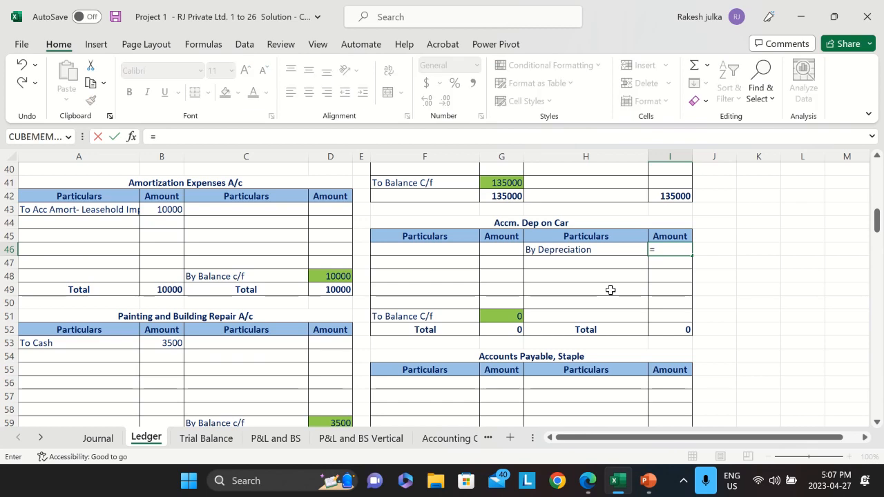
pyautogui.click(98, 437)
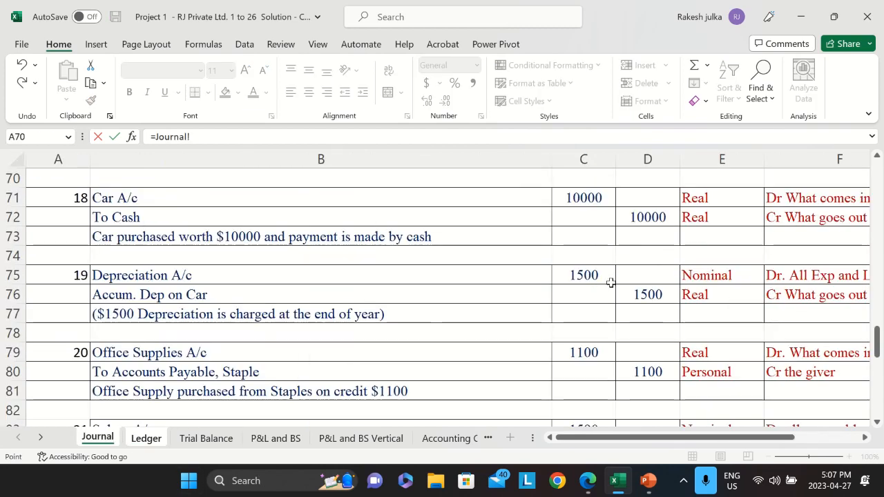
pyautogui.click(636, 291)
pyautogui.press('Return')
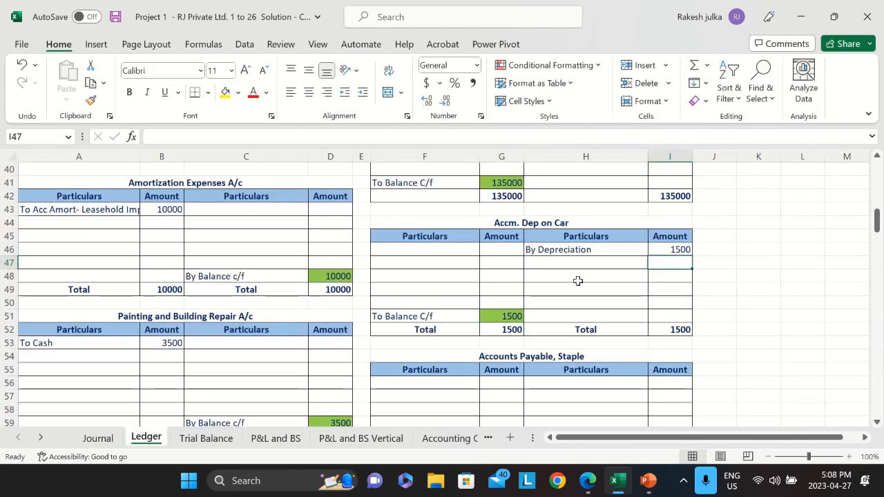
# Enter "To Accounts Payable, Staple" as the first debit particular of the Office Supplies A/c in the Ledger for journal entry 20.
pyautogui.click(98, 438)
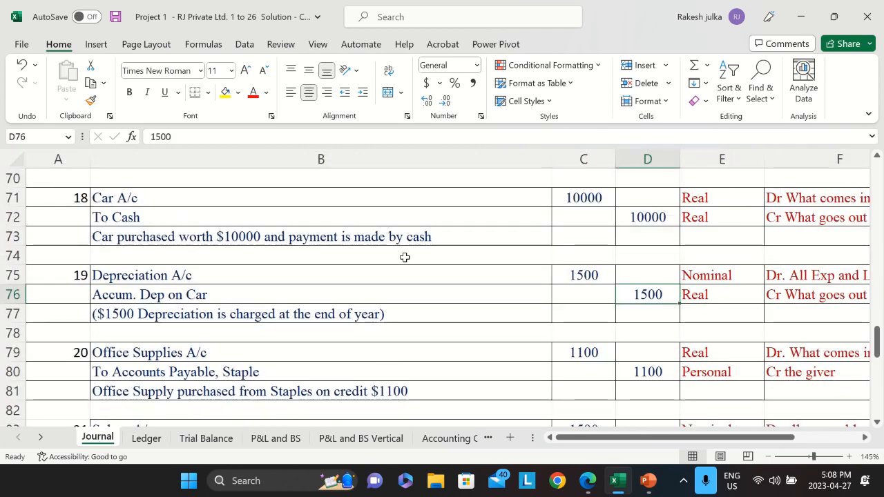
pyautogui.scroll(-1, 326, 277)
pyautogui.scroll(-2, 326, 277)
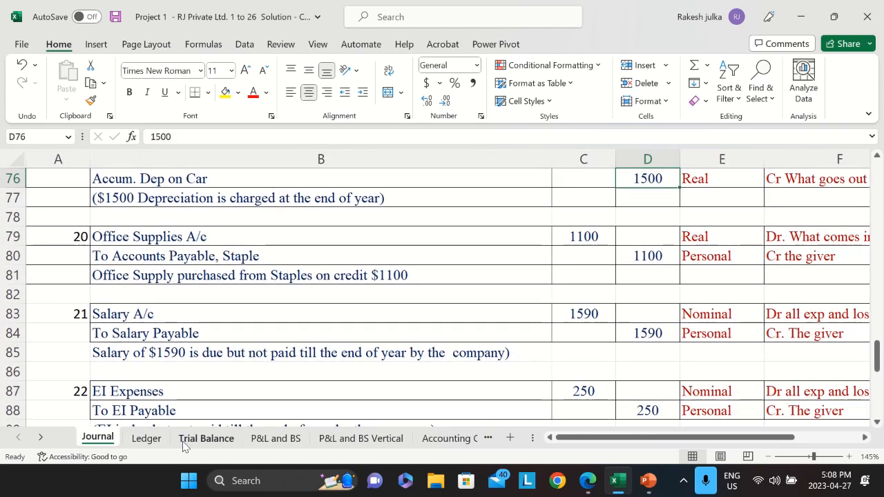
pyautogui.click(146, 438)
pyautogui.scroll(-20, 177, 290)
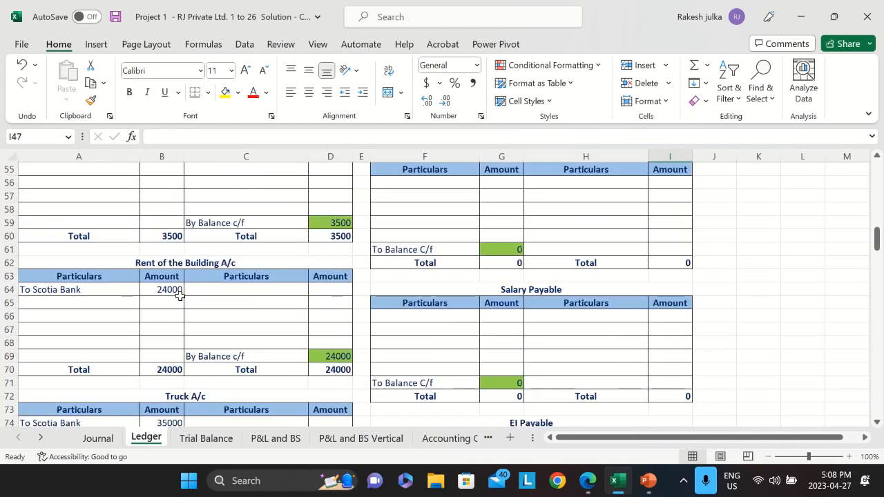
pyautogui.scroll(-8, 177, 303)
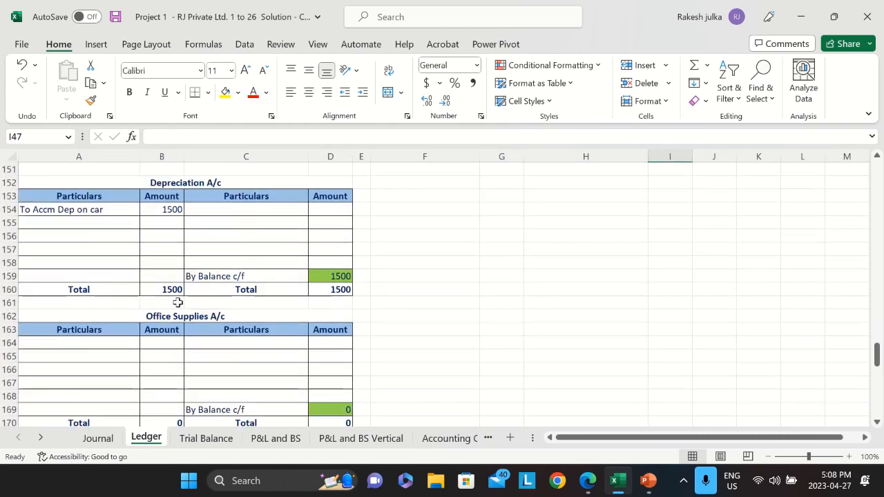
pyautogui.scroll(2, 178, 302)
pyautogui.click(107, 263)
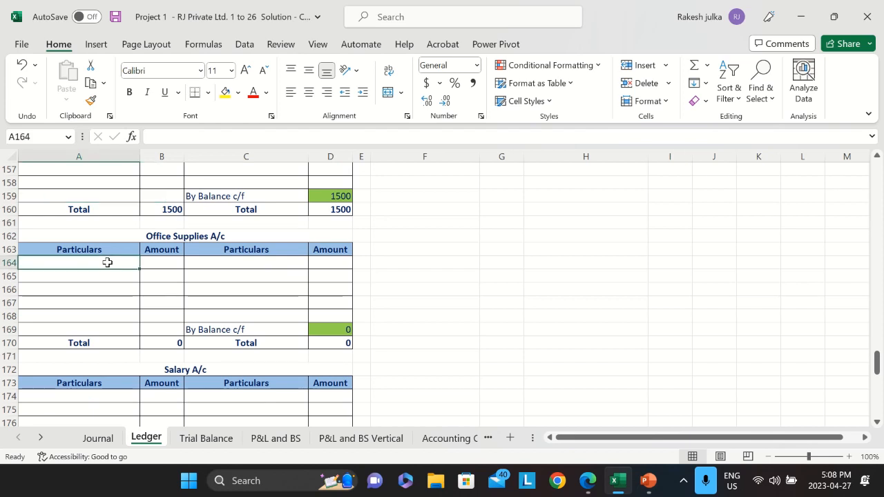
pyautogui.write('To Accounts Payab')
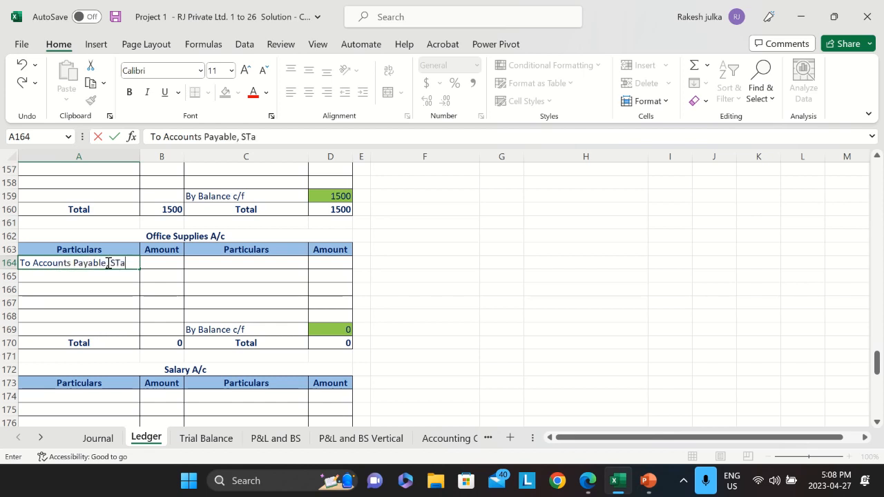
pyautogui.write('le')
pyautogui.press('Tab')
# Link the debit amount beside "To Accounts Payable, Staple" to the office supplies debit of entry 20, Journal cell C79.
pyautogui.write('=')
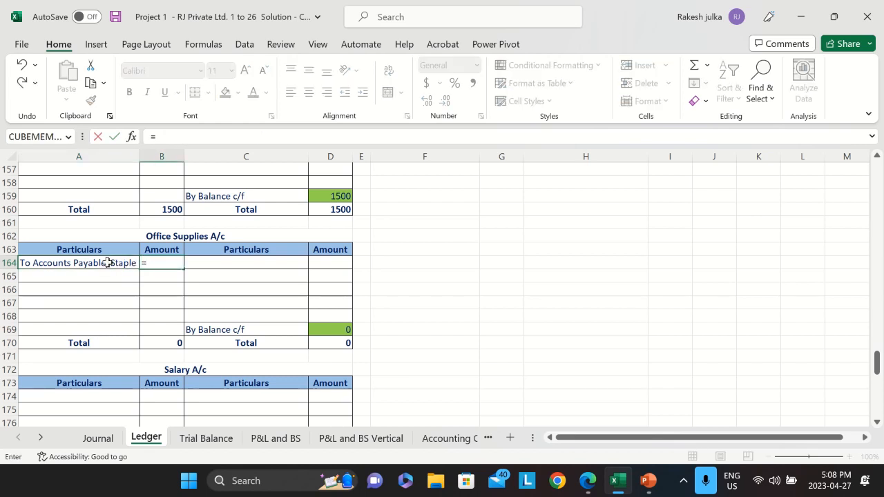
pyautogui.click(97, 438)
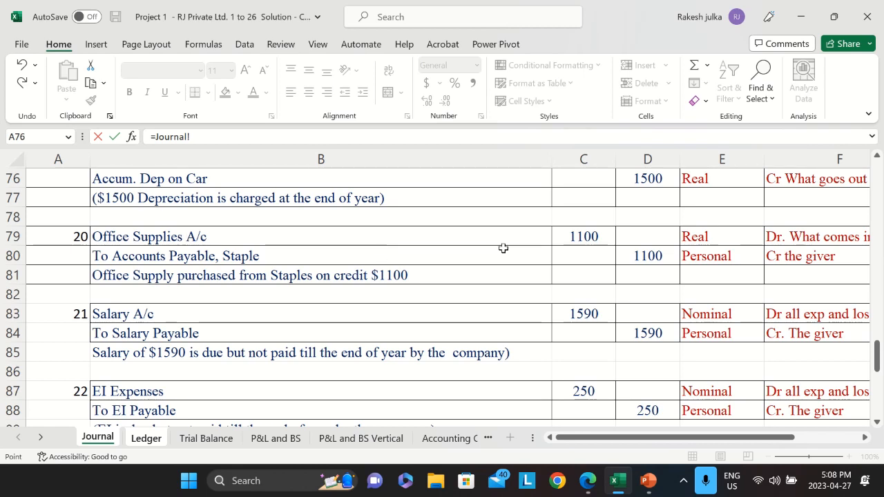
pyautogui.click(574, 238)
pyautogui.press('Return')
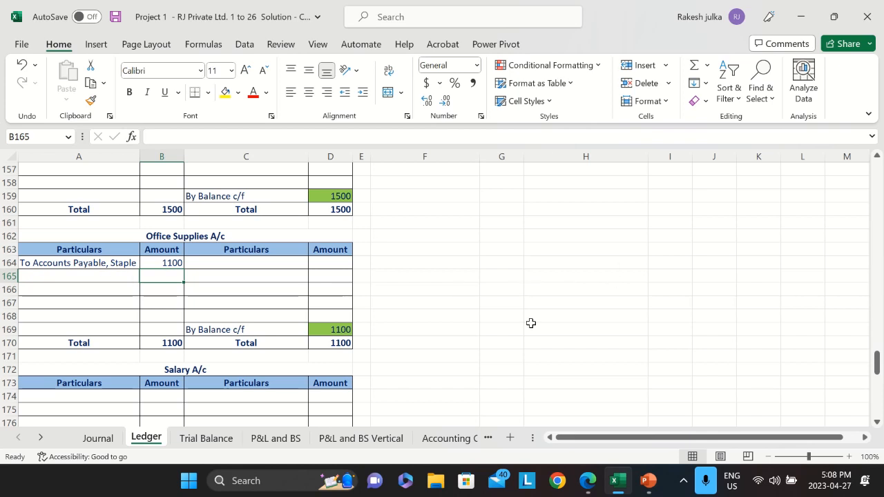
# Enter "By Office Supplies" as the first credit particular of the Accounts Payable, Staple account in the Ledger.
pyautogui.scroll(20, 546, 310)
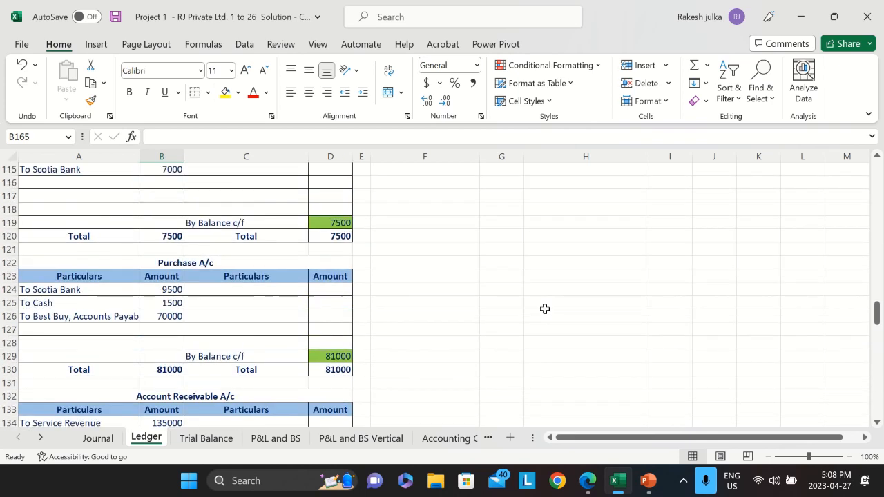
pyautogui.scroll(-8, 544, 308)
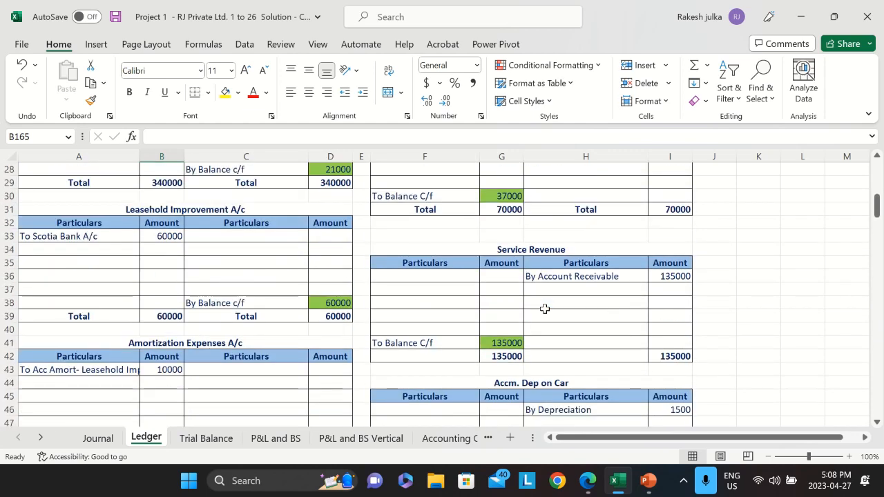
pyautogui.scroll(-3, 544, 309)
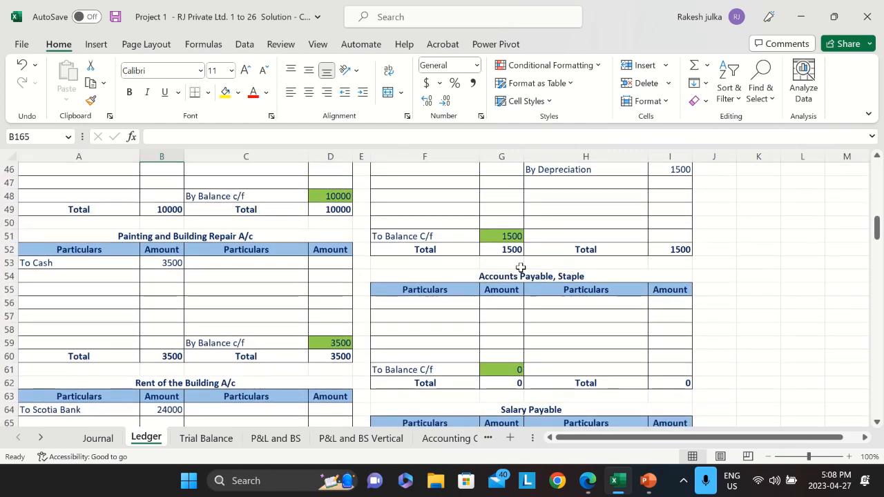
pyautogui.click(556, 315)
pyautogui.click(559, 301)
pyautogui.write('B')
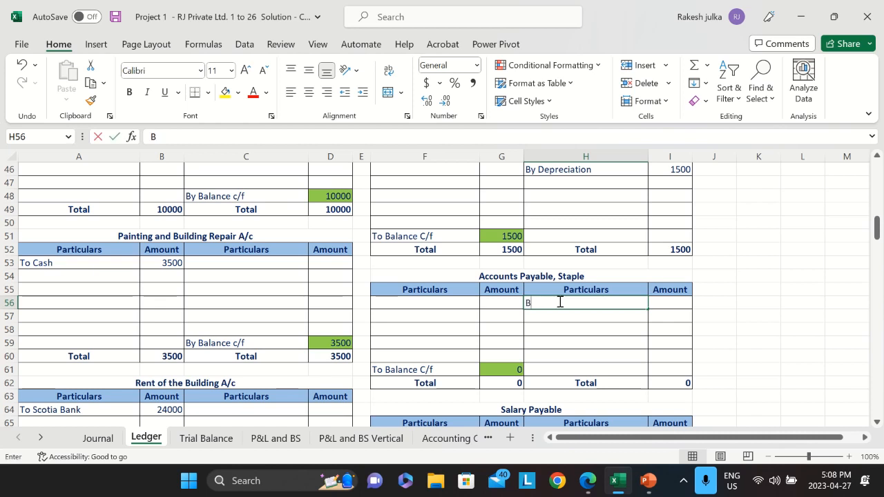
pyautogui.write('y Office')
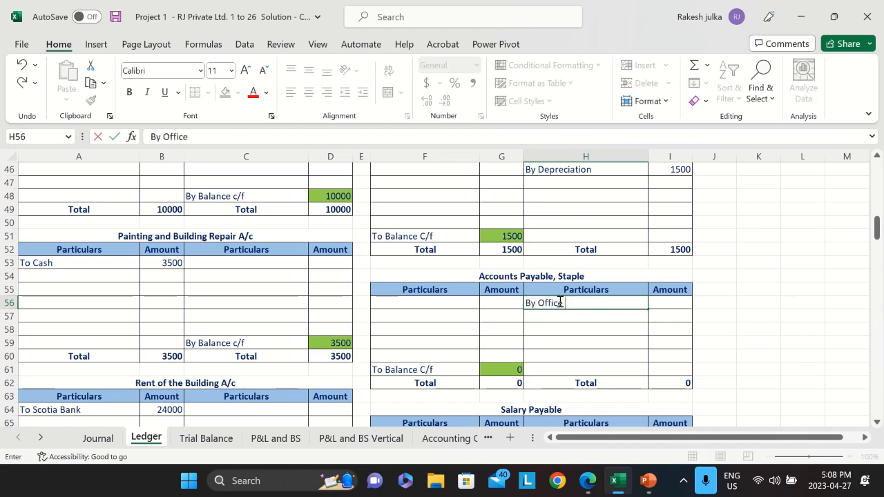
pyautogui.write(' Supplies')
pyautogui.press('Tab')
# Link the credit amount beside "By Office Supplies" to the Accounts Payable, Staple credit of entry 20, Journal cell D80.
pyautogui.write('=')
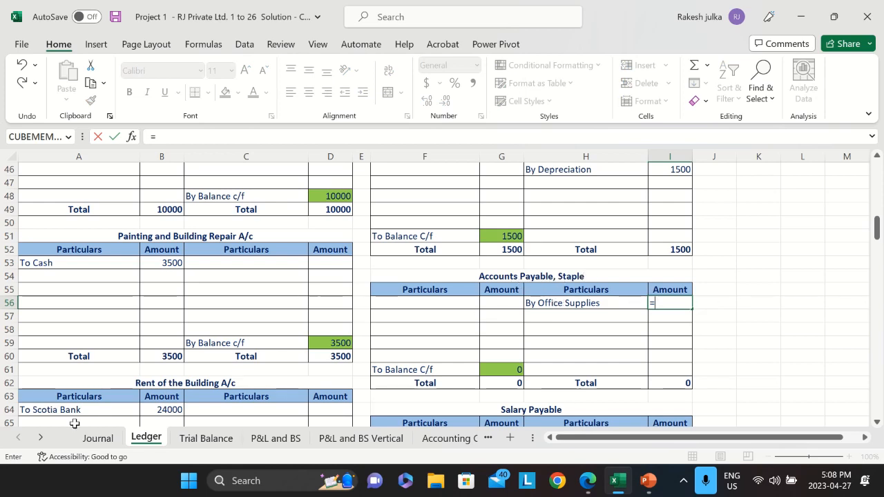
pyautogui.click(95, 438)
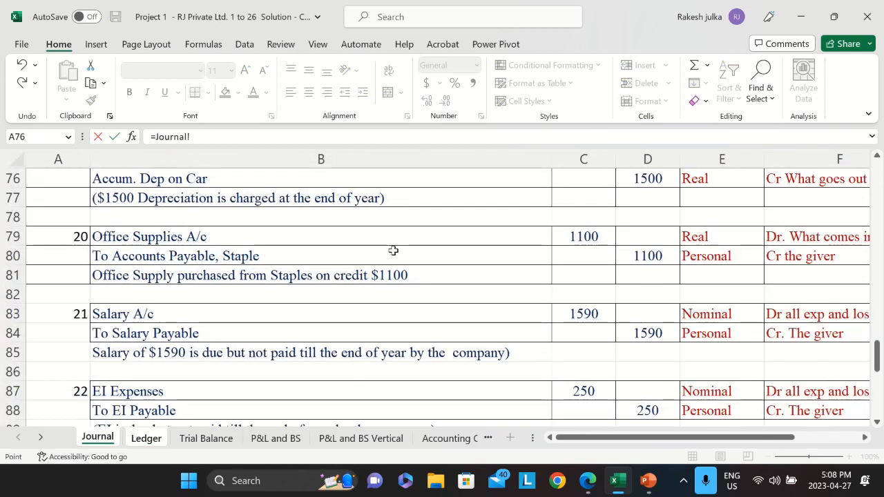
pyautogui.click(647, 255)
pyautogui.press('Return')
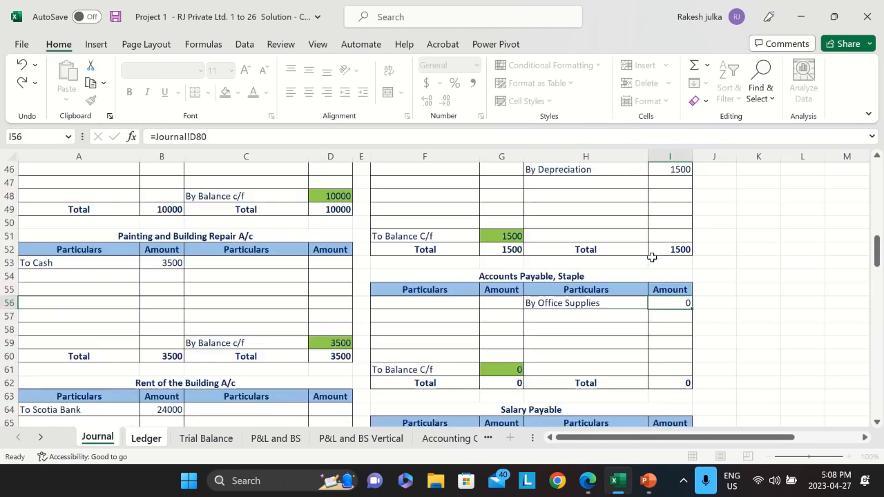
# Enter "To Salary Payable" as the first debit particular of the Salary A/c in the Ledger for journal entry 21.
pyautogui.click(97, 437)
pyautogui.scroll(-2, 175, 341)
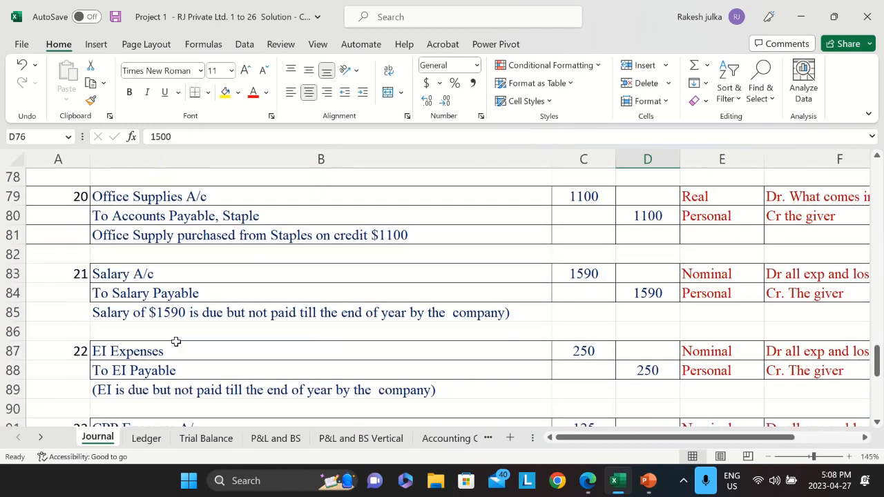
pyautogui.click(146, 438)
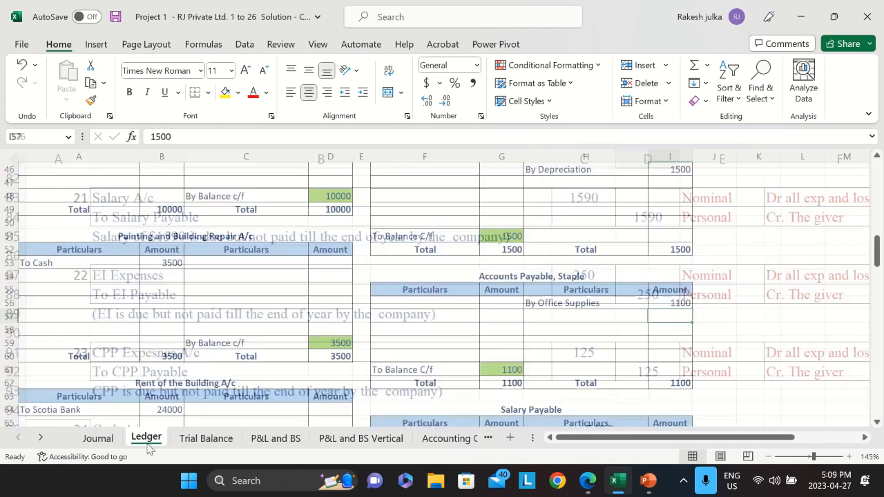
pyautogui.scroll(-7, 137, 322)
pyautogui.scroll(-20, 137, 322)
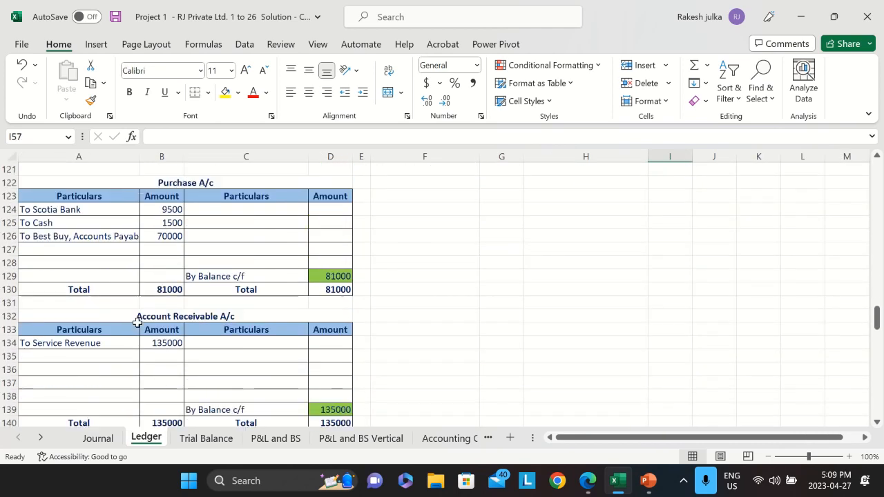
pyautogui.scroll(-14, 137, 322)
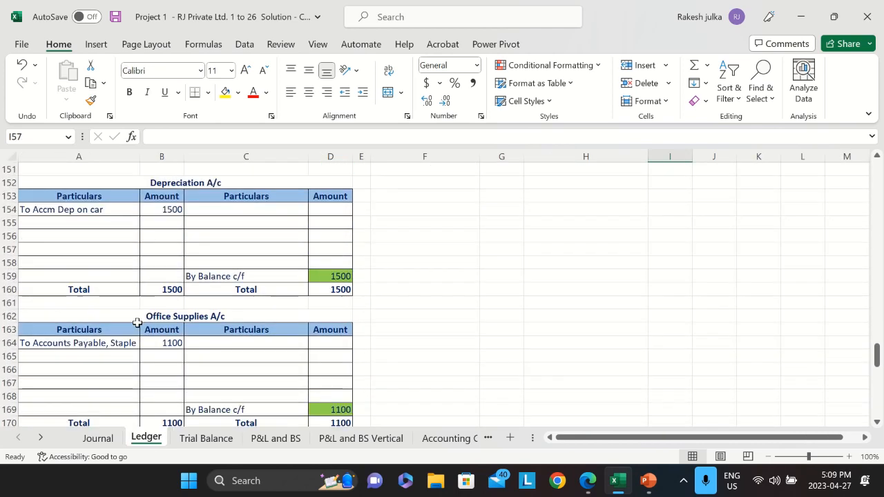
pyautogui.scroll(1, 173, 248)
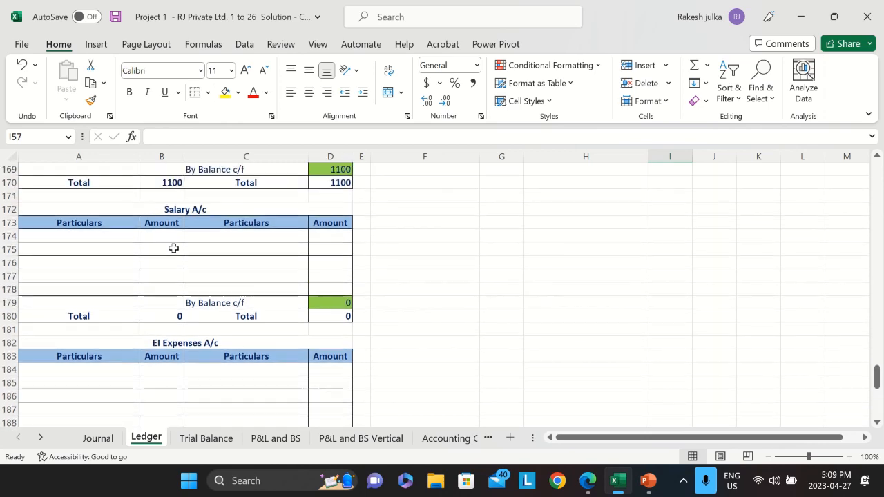
pyautogui.click(97, 238)
pyautogui.click(98, 438)
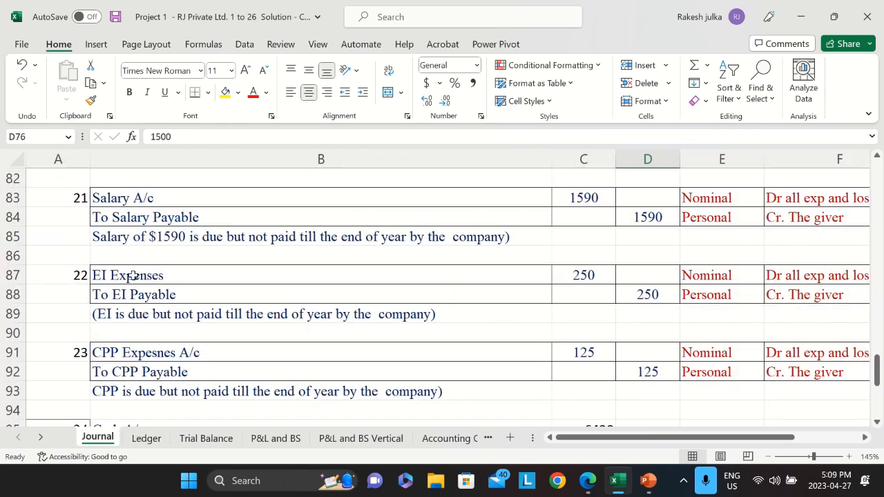
pyautogui.click(147, 439)
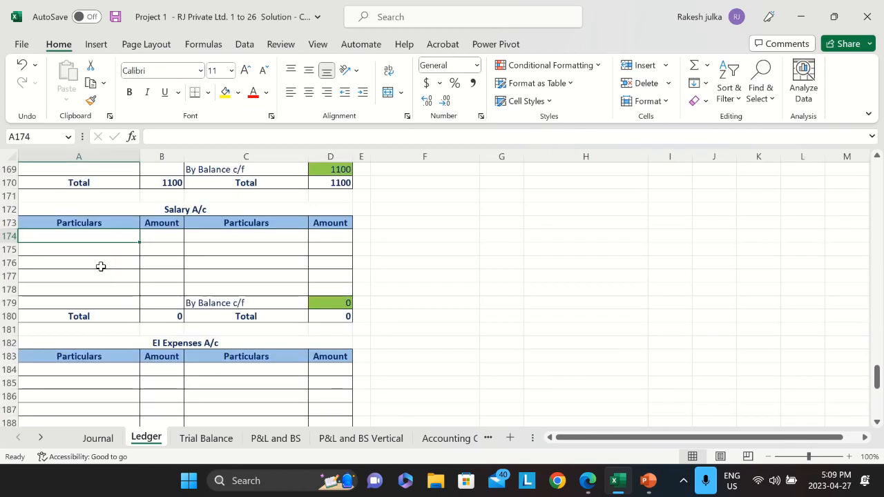
pyautogui.write('To Salary')
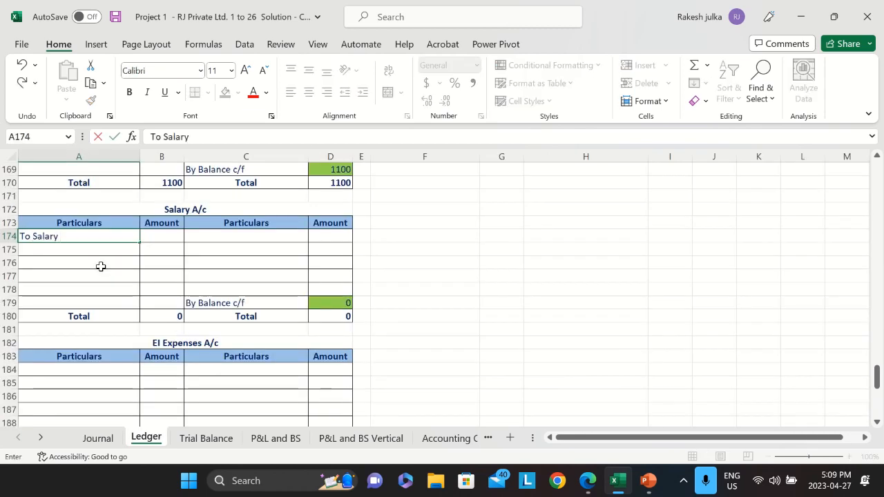
pyautogui.write(' Payable')
pyautogui.press('Tab')
# Link the debit amount beside "To Salary Payable" to the salary debit of entry 21, Journal cell C83.
pyautogui.write('=')
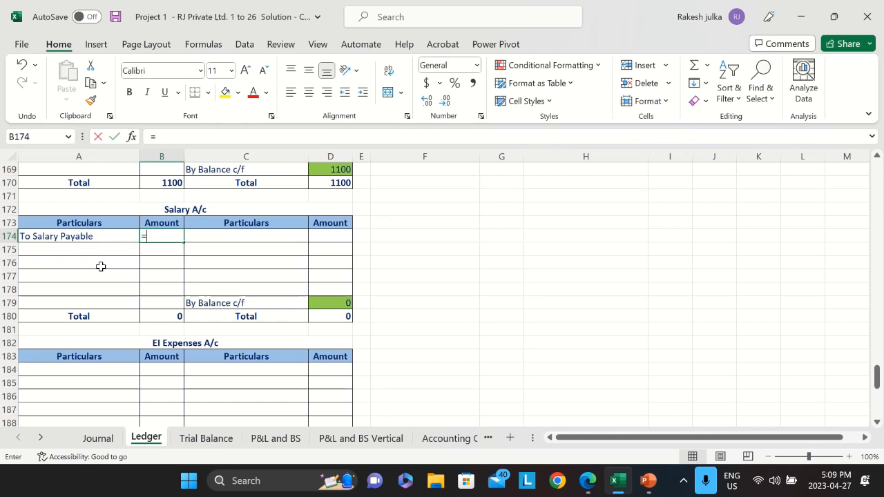
pyautogui.click(97, 437)
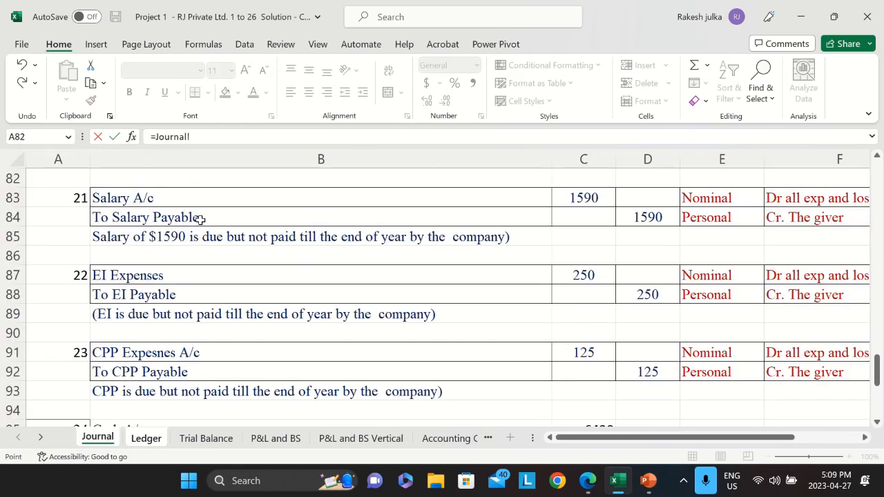
pyautogui.click(584, 198)
pyautogui.press('Return')
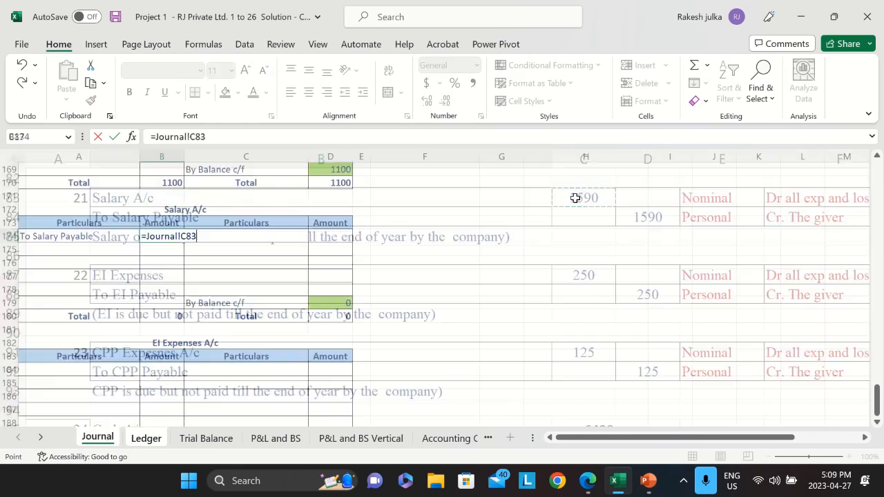
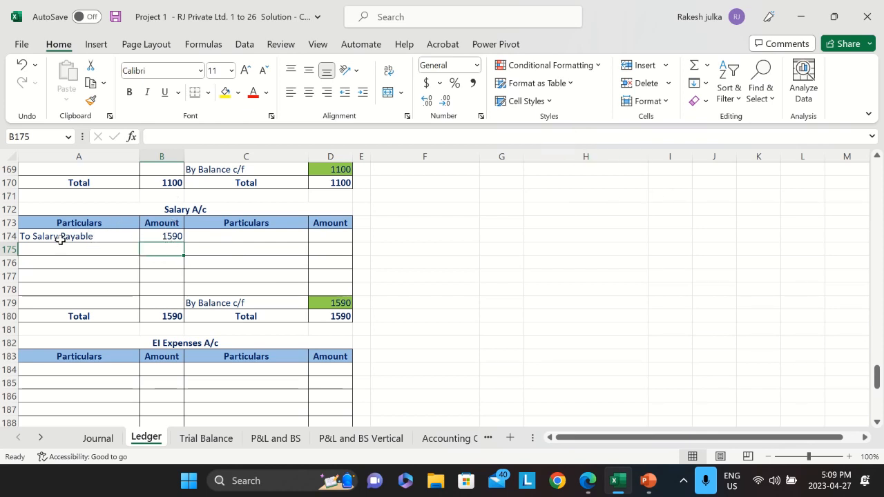
# Enter "By Salary" as the first credit particular of the Salary Payable account in the Ledger for journal entry 21.
pyautogui.scroll(20, 505, 290)
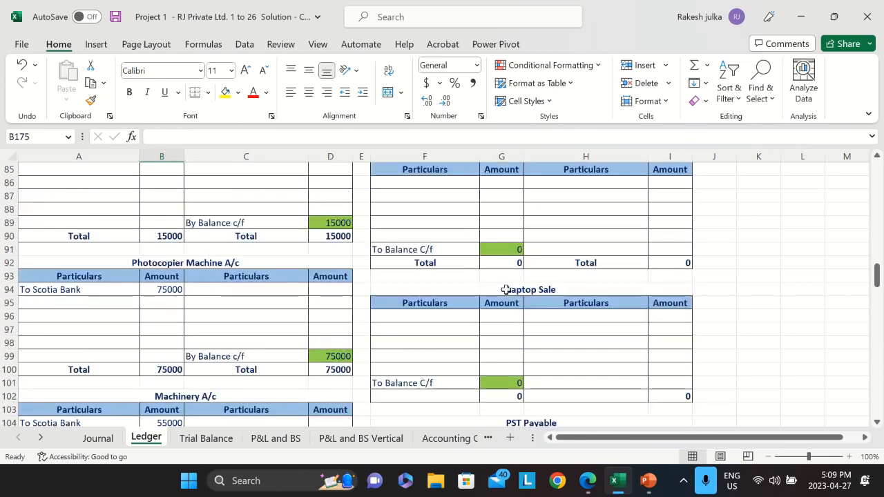
pyautogui.scroll(-3, 505, 290)
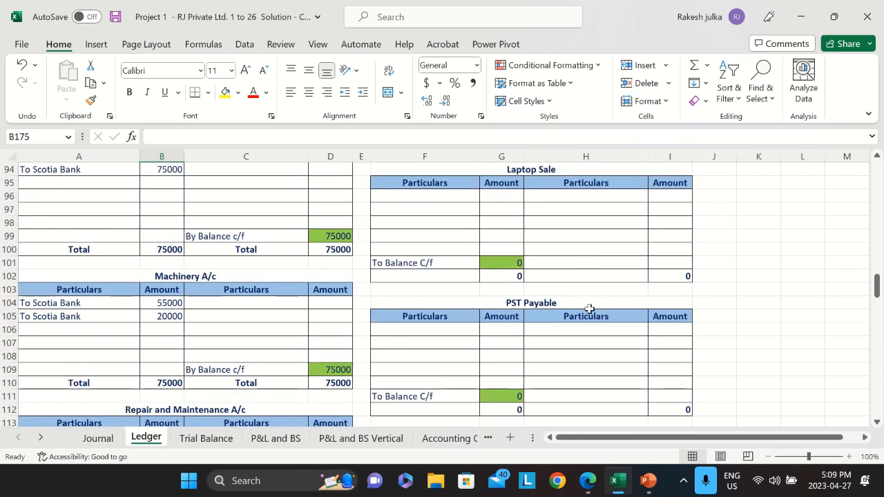
pyautogui.scroll(-3, 589, 309)
pyautogui.scroll(13, 589, 309)
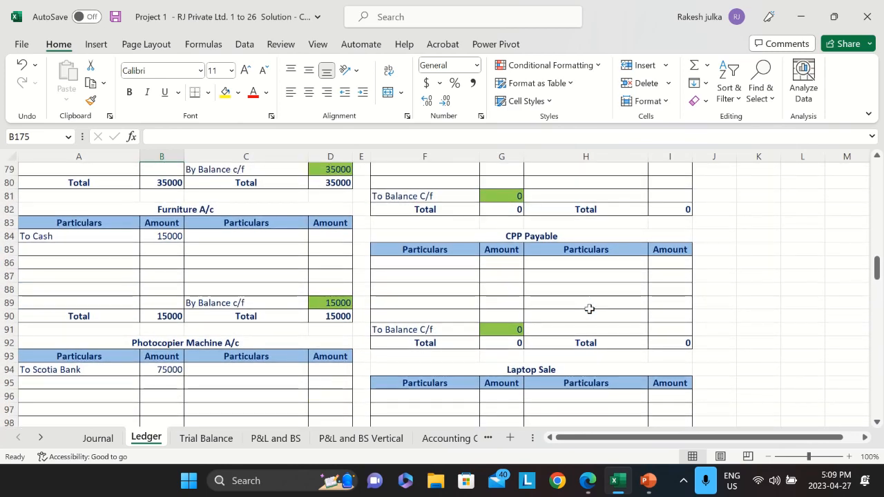
pyautogui.scroll(3, 589, 306)
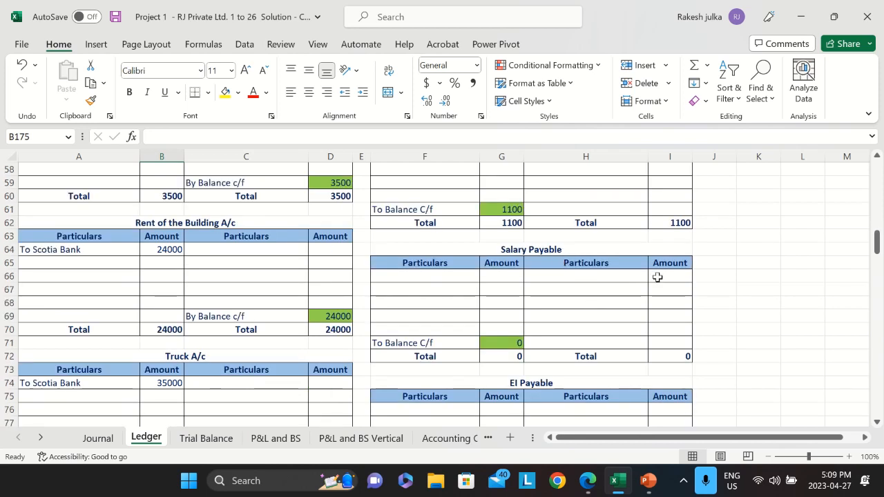
pyautogui.click(659, 277)
pyautogui.click(613, 278)
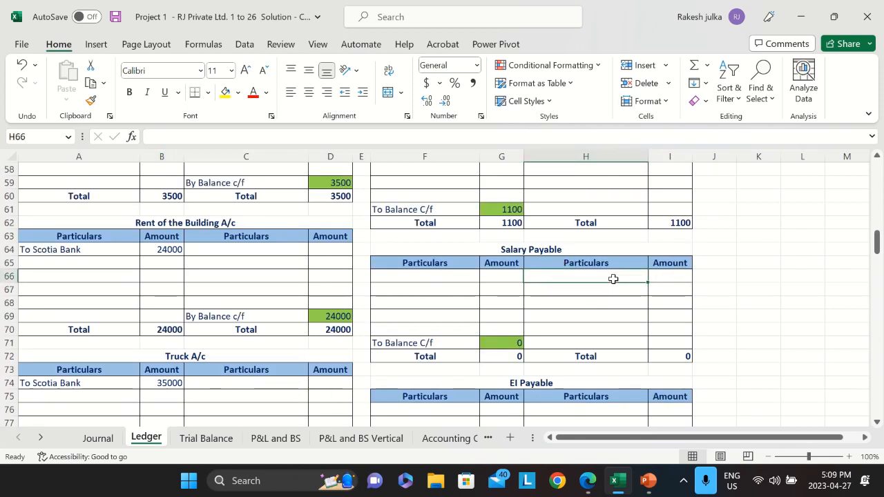
pyautogui.write('By Salary')
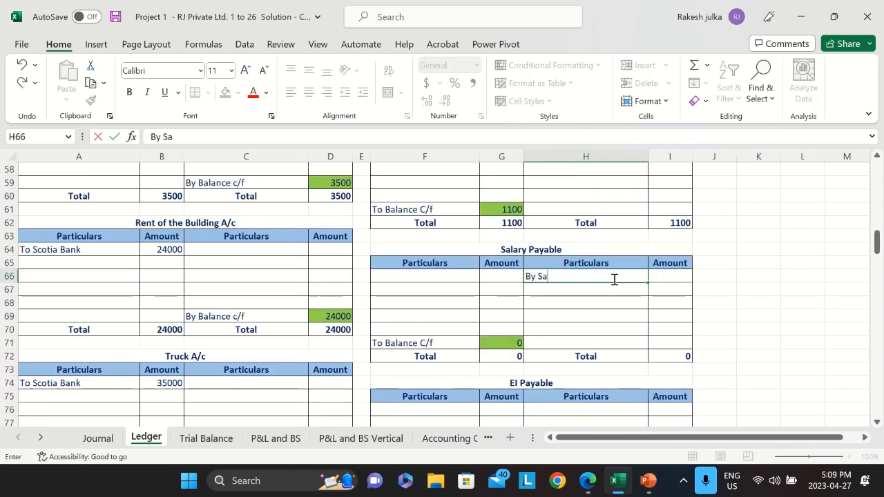
pyautogui.press('Return')
# Link the credit amount beside "By Salary" to the Salary Payable credit of entry 21, Journal cell D84.
pyautogui.press('Up')
pyautogui.press('Right')
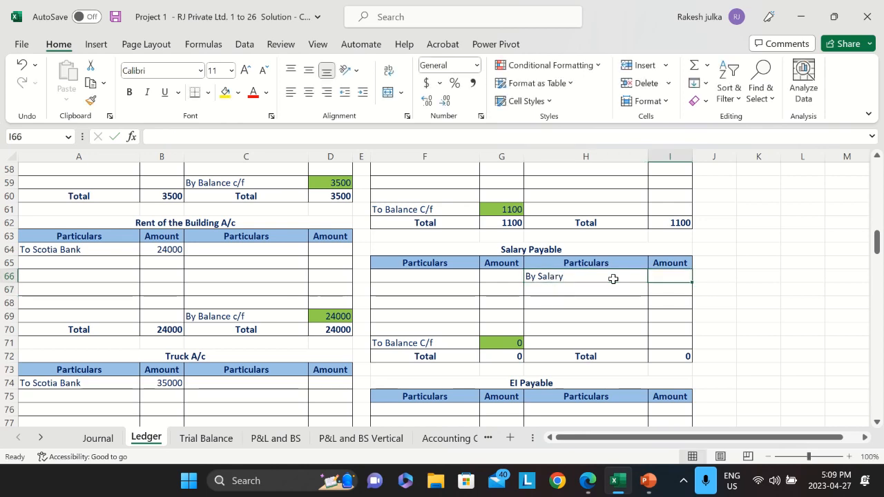
pyautogui.write('=')
pyautogui.click(103, 439)
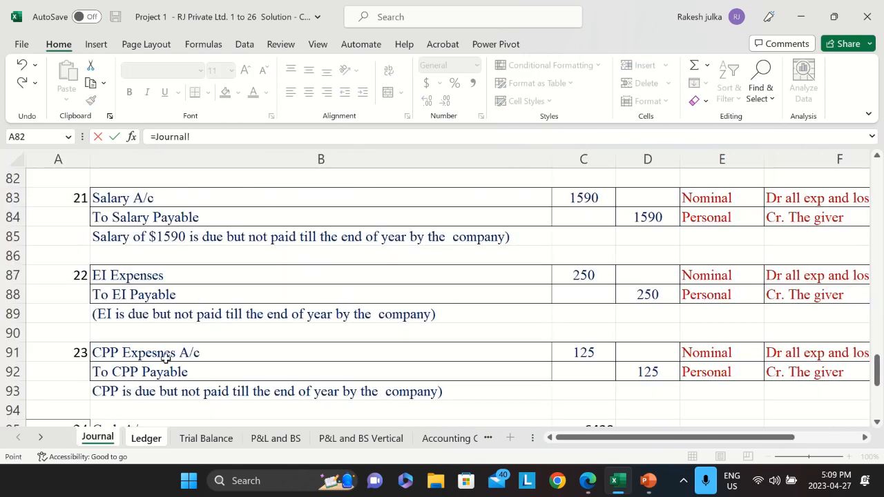
pyautogui.click(647, 215)
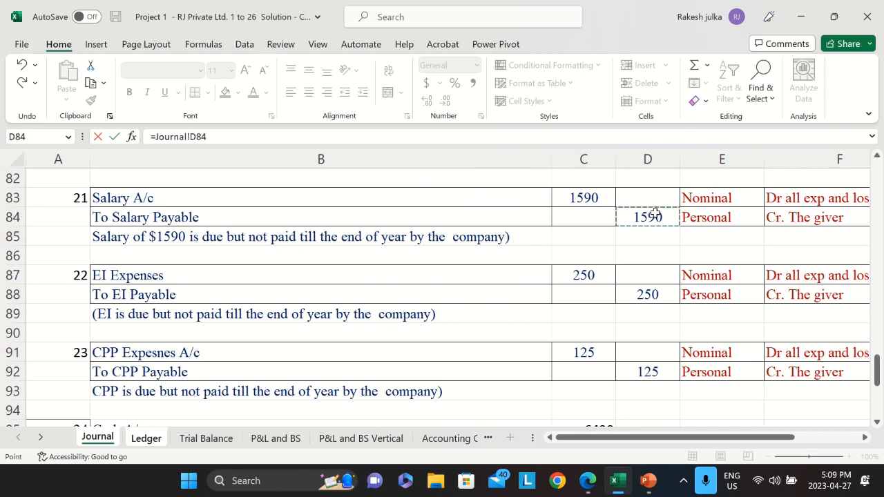
pyautogui.press('Return')
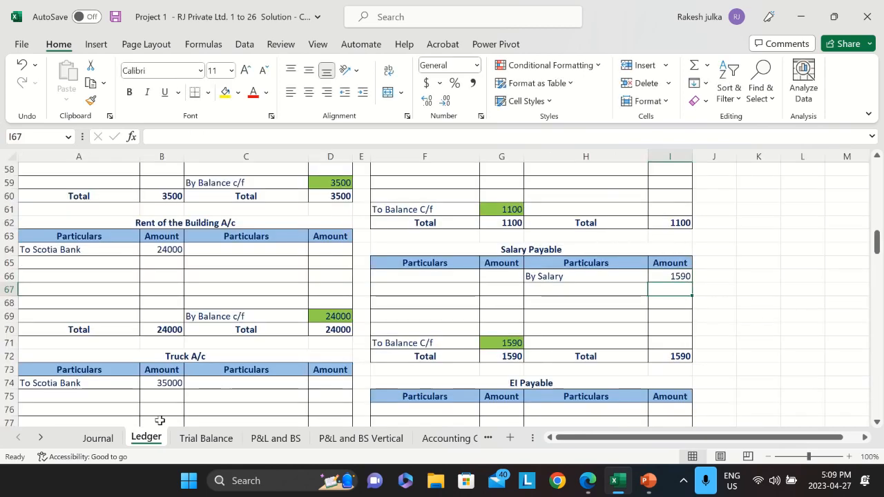
# Consult journal entry 22 and enter 250 as the first debit amount of the EI Expenses A/c in the Ledger.
pyautogui.click(96, 439)
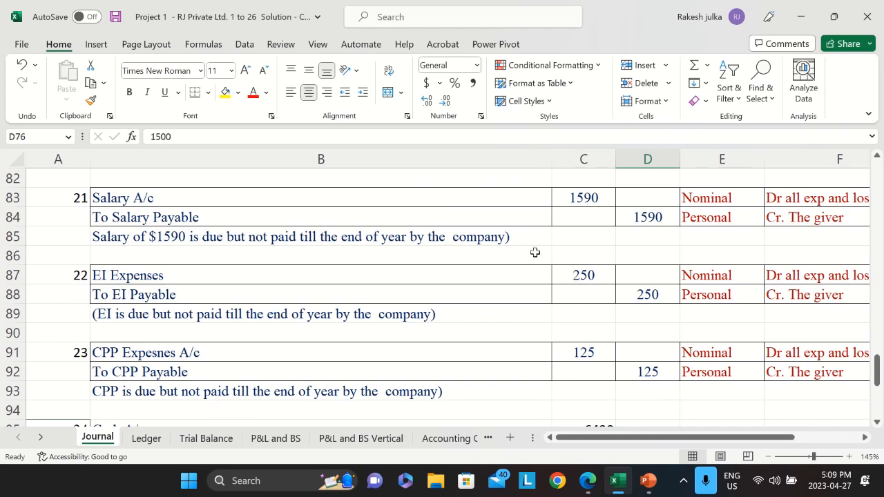
pyautogui.click(146, 438)
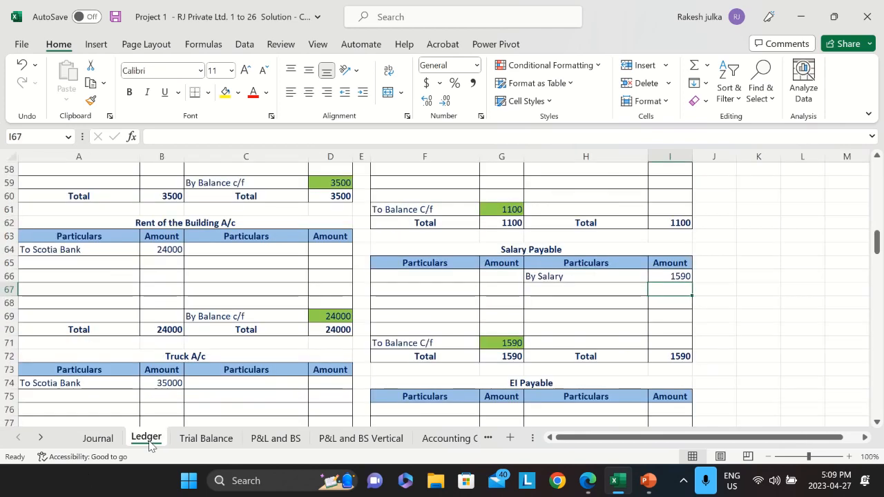
pyautogui.scroll(-15, 192, 380)
pyautogui.scroll(-10, 192, 380)
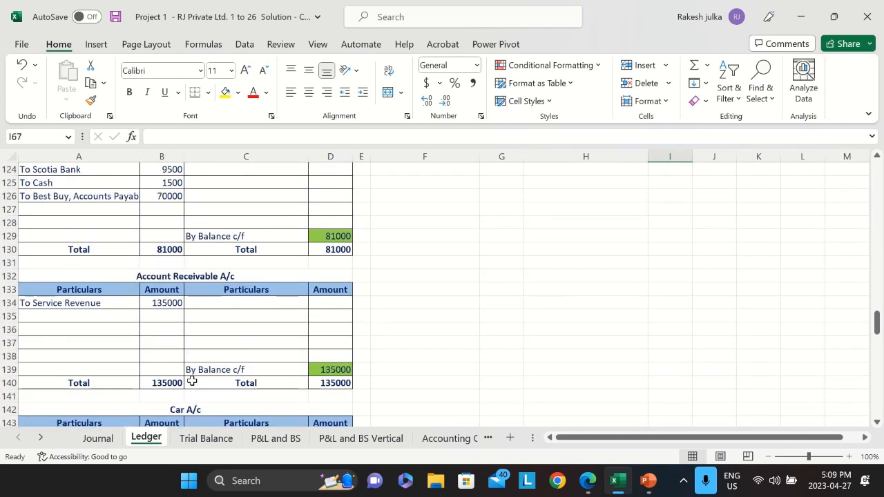
pyautogui.scroll(-11, 192, 378)
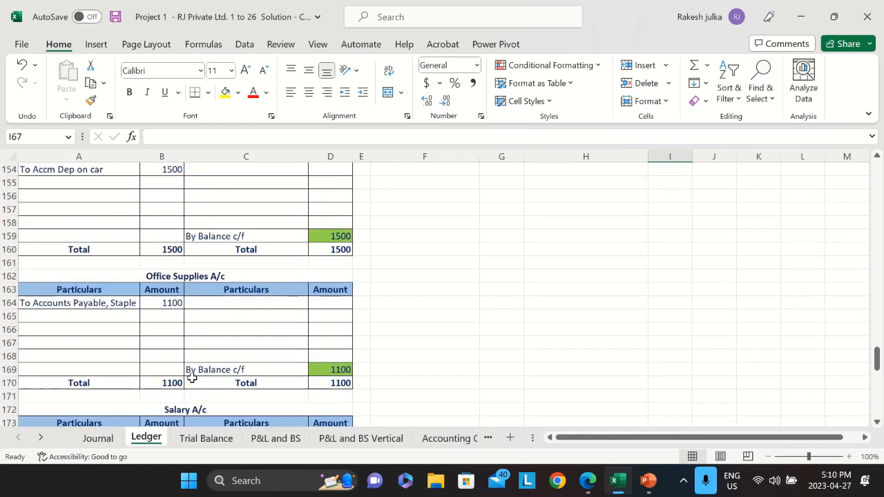
pyautogui.click(173, 252)
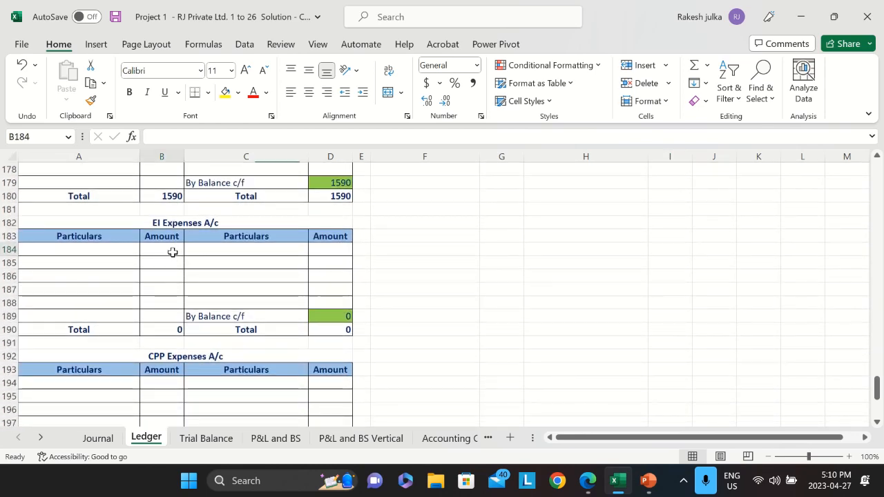
pyautogui.write('250')
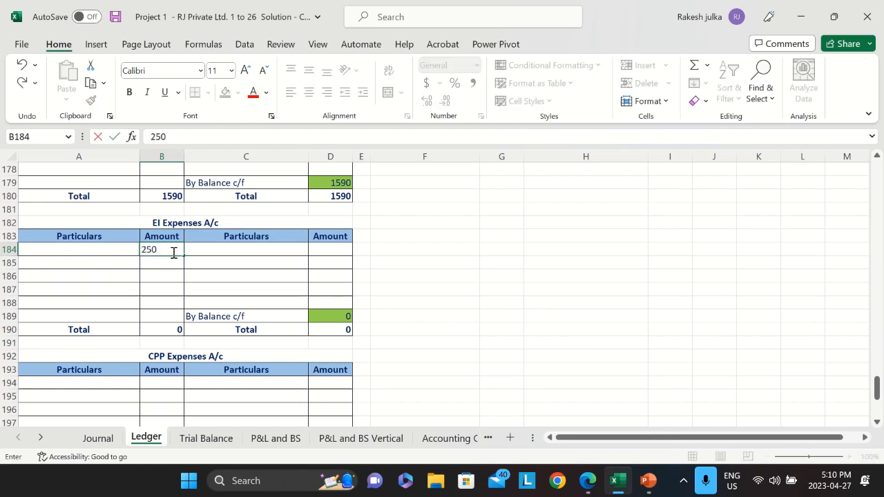
pyautogui.press('Left')
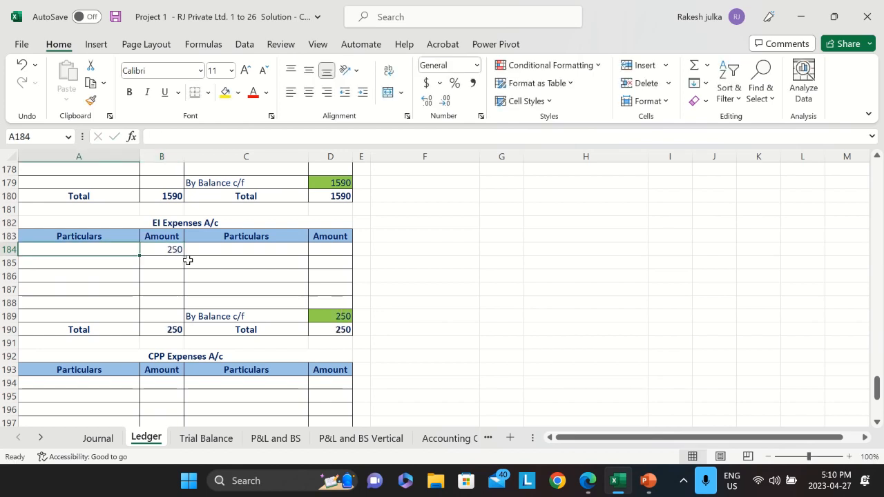
# Enter "To EI Payable" as the debit particular beside the 250 in the EI Expenses A/c.
pyautogui.click(102, 438)
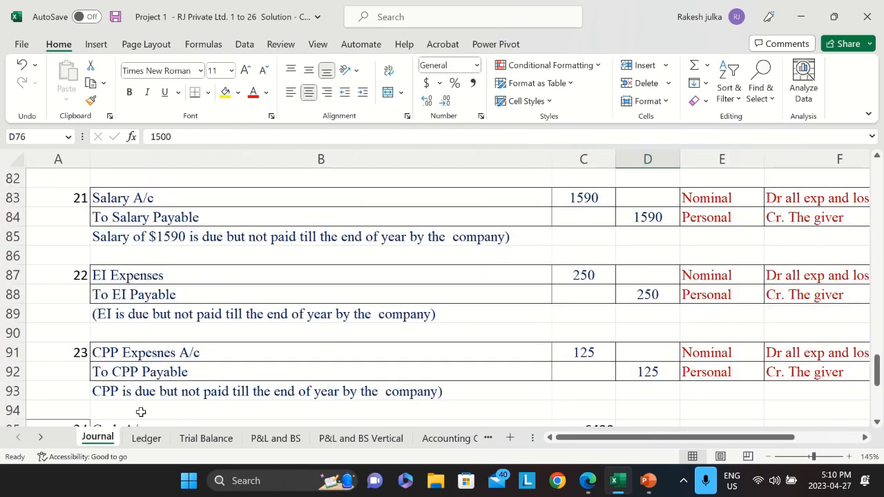
pyautogui.click(145, 440)
pyautogui.write('To EI Pay')
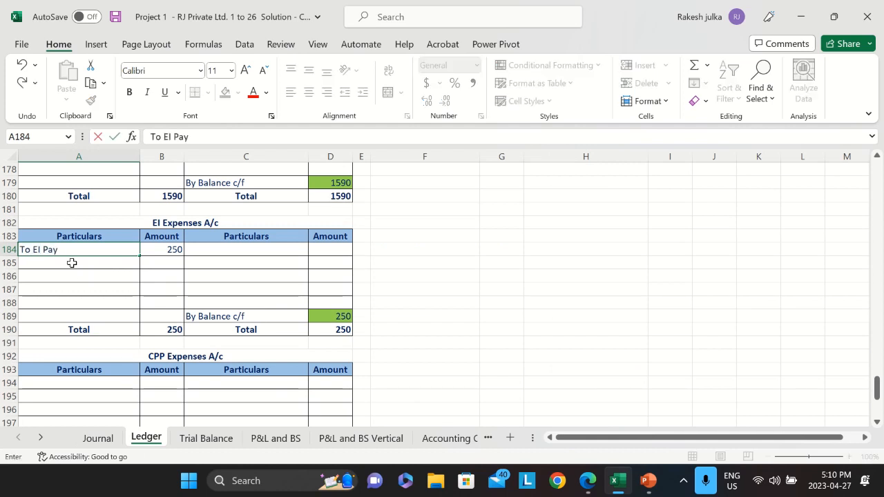
pyautogui.write('able')
pyautogui.press('Tab')
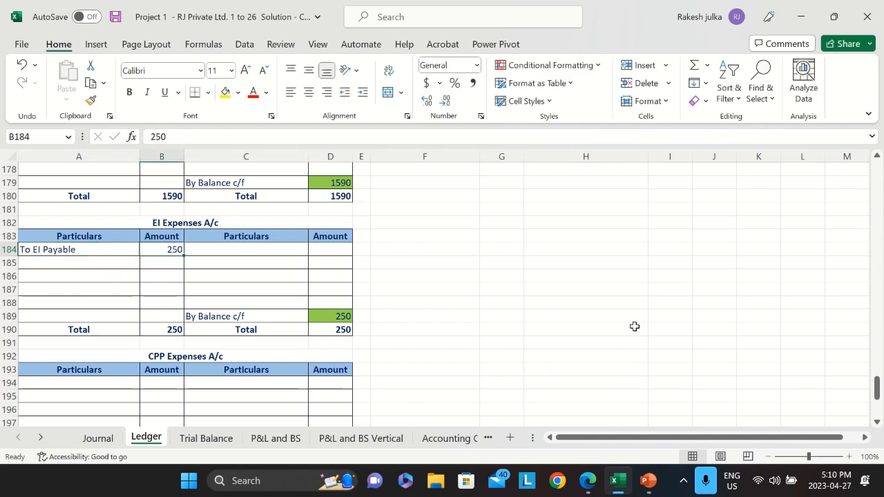
# Post the credit of entry 22 to the EI Payable account as "By EI Expenses" with the amount 250.
pyautogui.scroll(9, 516, 284)
pyautogui.scroll(20, 516, 284)
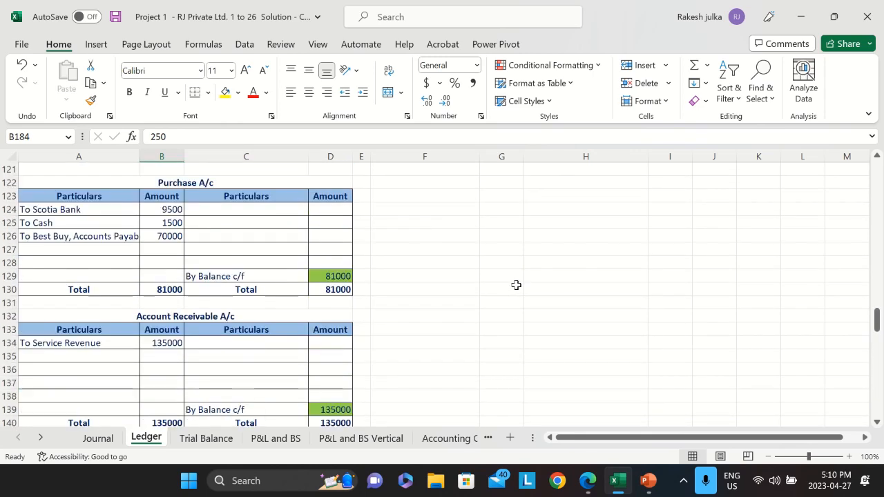
pyautogui.scroll(5, 515, 285)
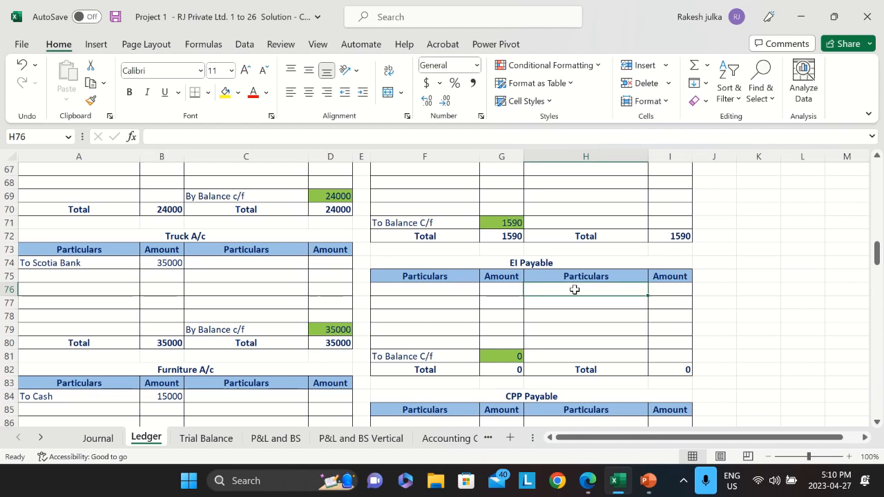
pyautogui.write('By EI E')
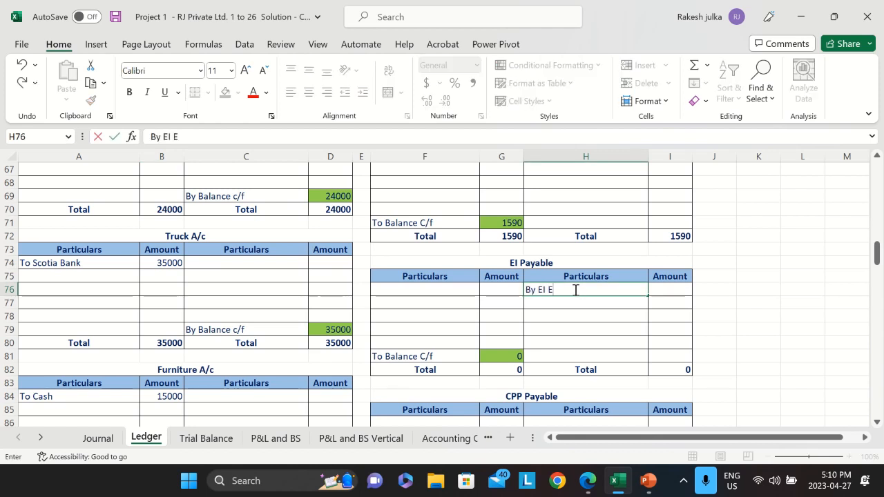
pyautogui.write('xpenses')
pyautogui.press('Tab')
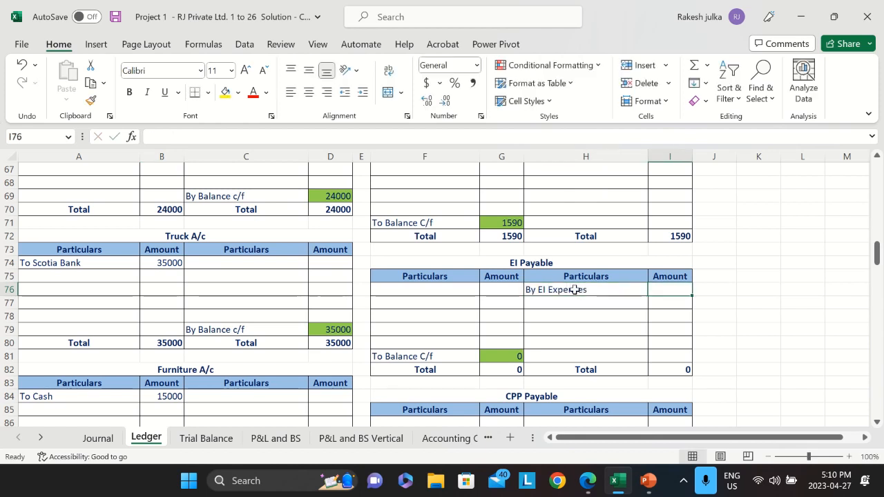
pyautogui.write('250')
pyautogui.press('Return')
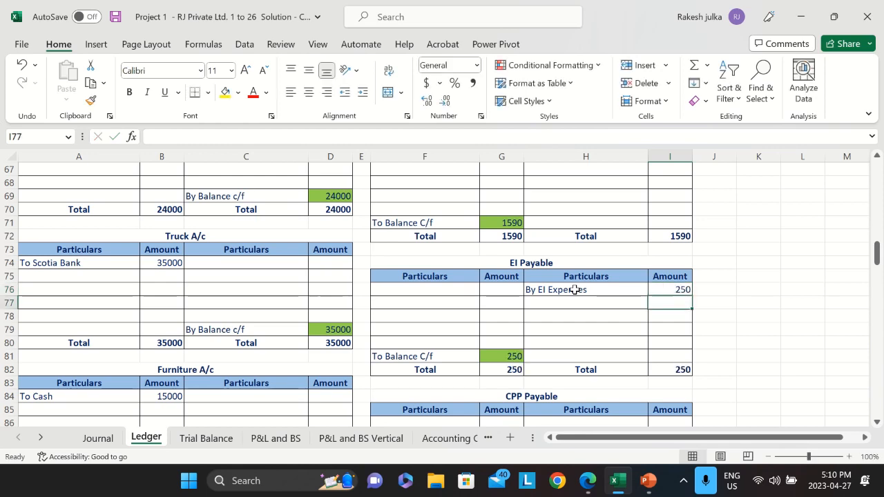
# Consult journal entry 23 and post its debit to the CPP Expenses A/c as "To CPP Payable" with the amount 125.
pyautogui.click(99, 439)
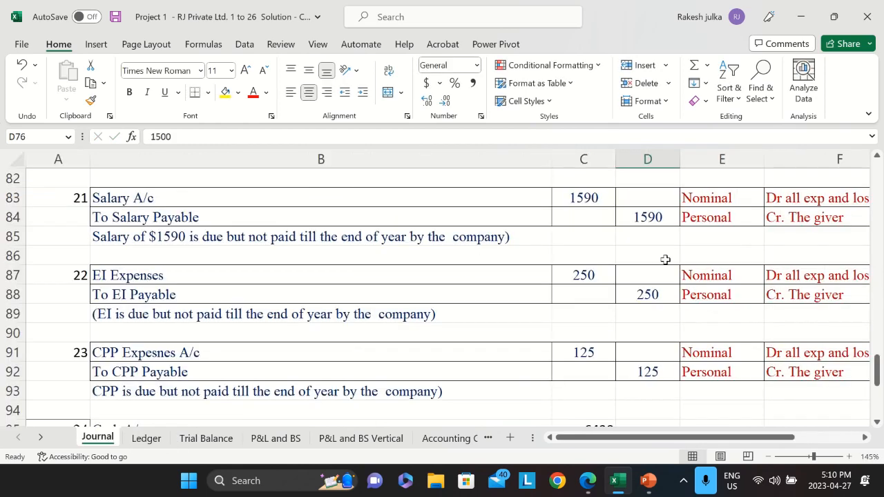
pyautogui.click(145, 357)
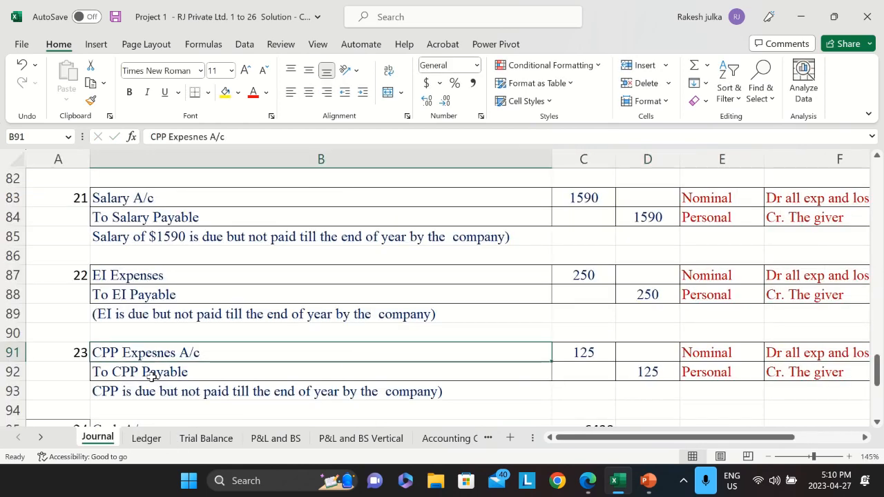
pyautogui.click(146, 442)
pyautogui.scroll(-19, 143, 349)
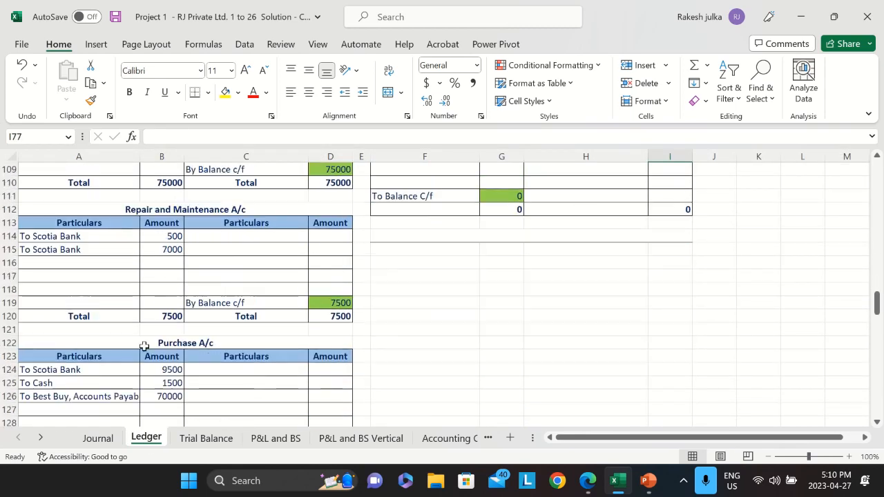
pyautogui.scroll(-20, 144, 345)
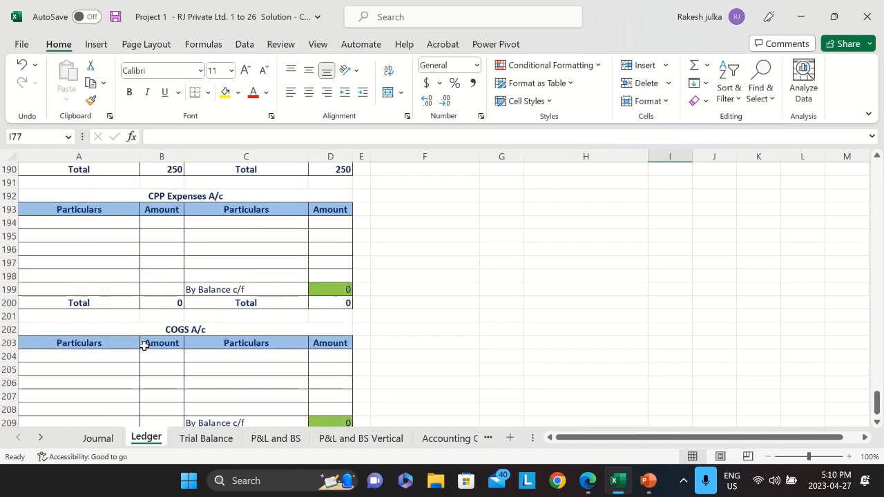
pyautogui.click(107, 220)
pyautogui.write('To')
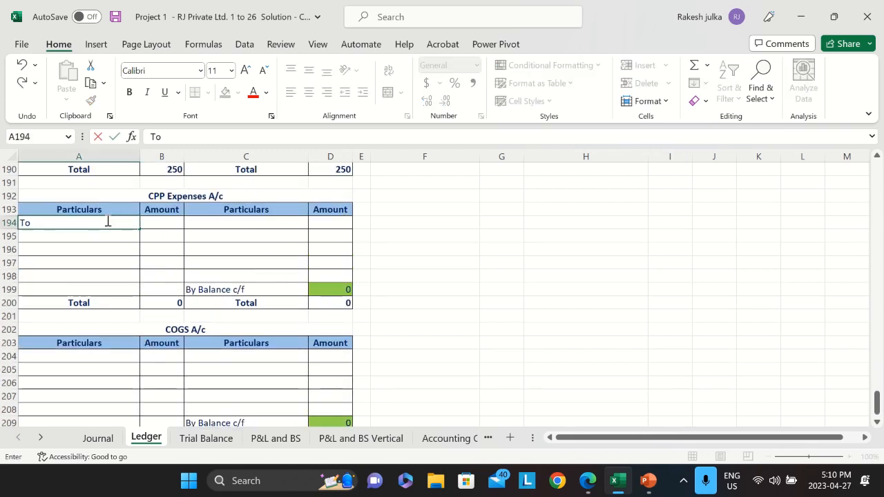
pyautogui.write(' CPP Payable')
pyautogui.press('Tab')
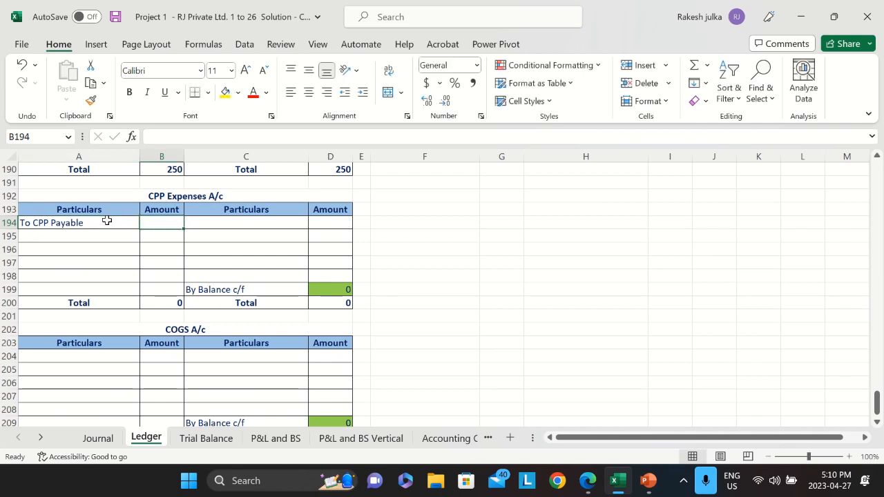
pyautogui.write('125')
pyautogui.press('Return')
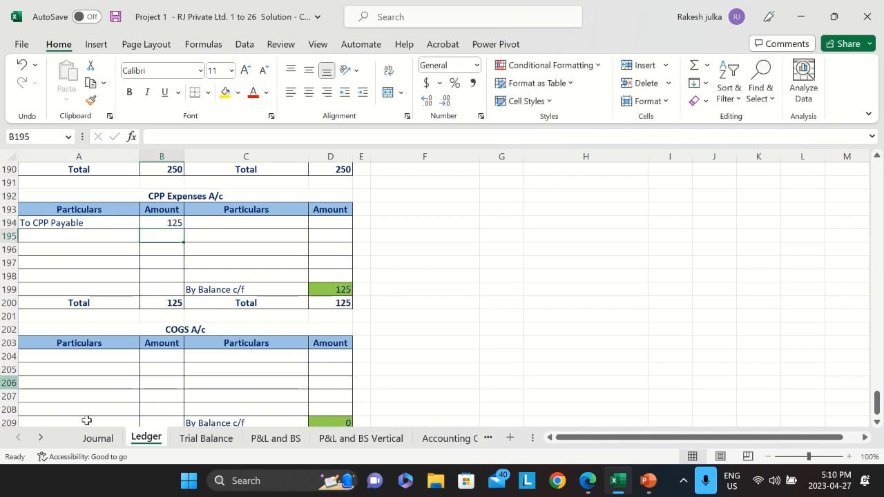
# Post the credit of journal entry 23 to the CPP Payable account as "By CPP Expesnes" with the amount 125.
pyautogui.click(97, 438)
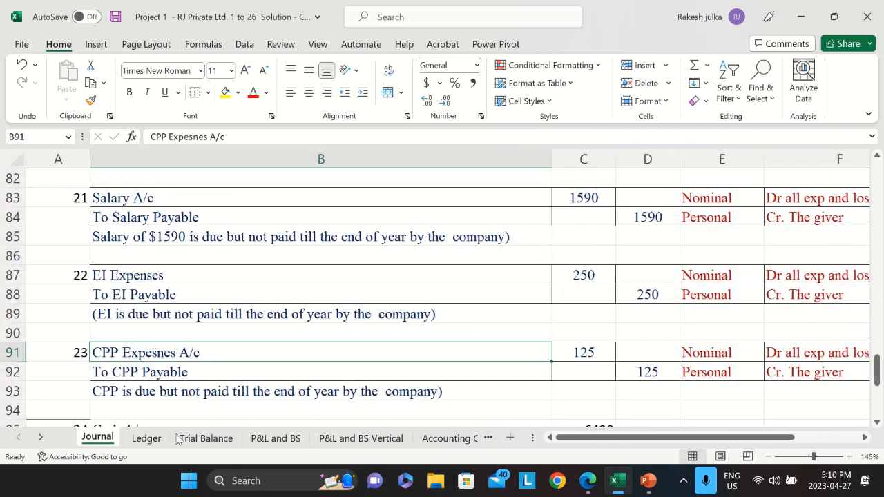
pyautogui.click(146, 438)
pyautogui.scroll(20, 631, 286)
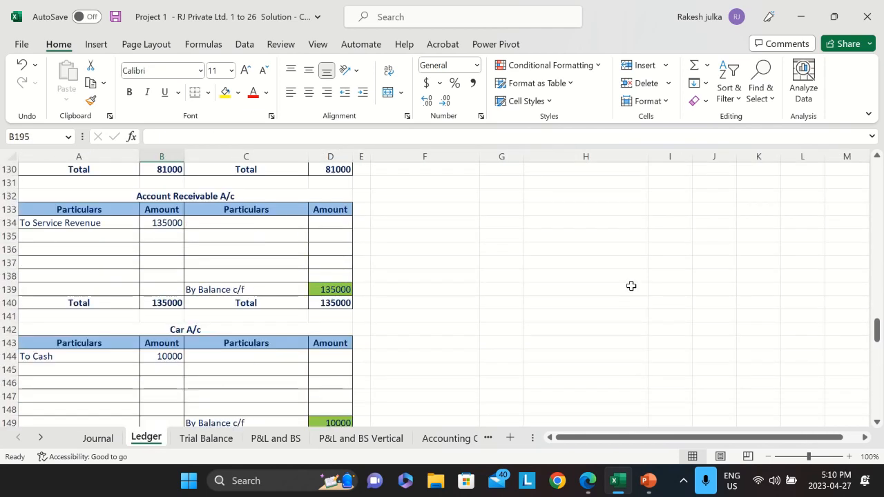
pyautogui.scroll(13, 631, 286)
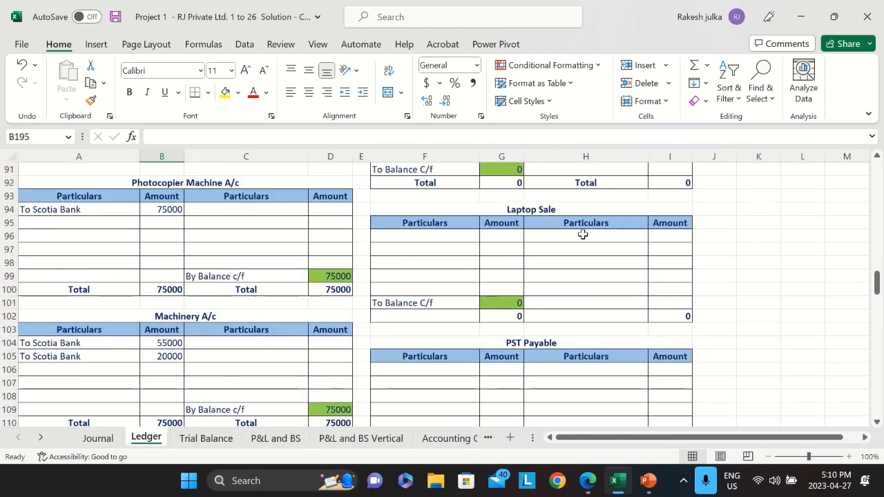
pyautogui.scroll(3, 583, 235)
pyautogui.click(584, 228)
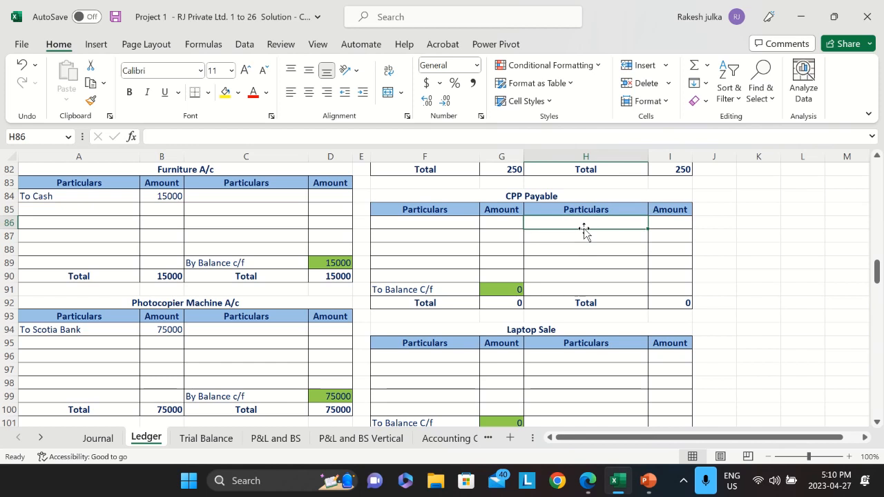
pyautogui.write('By CPP')
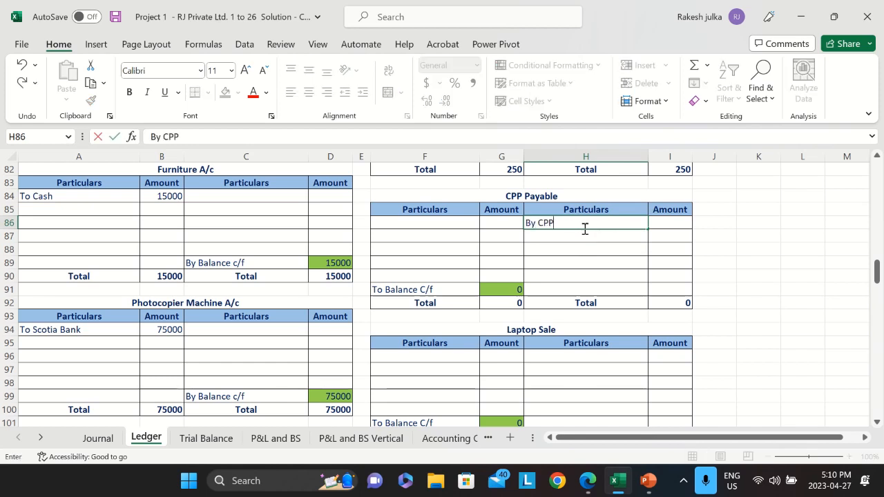
pyautogui.write(' EXpesnes')
pyautogui.press('Tab')
pyautogui.write('12')
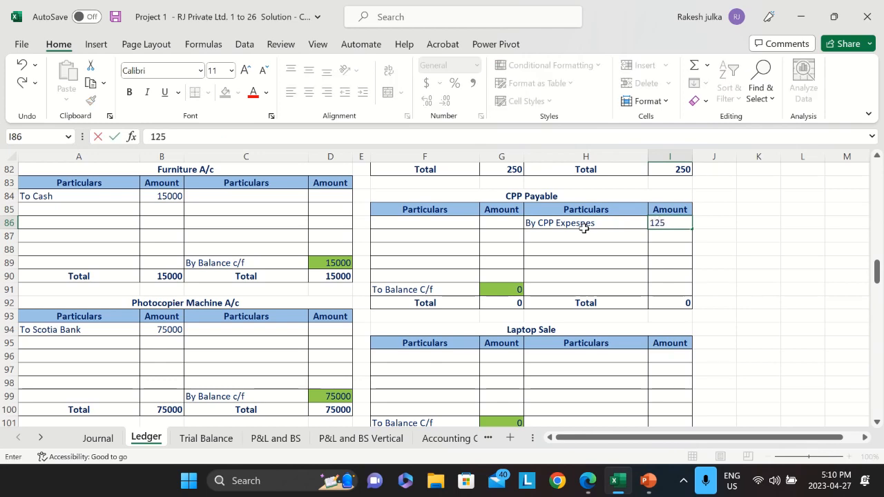
pyautogui.write('5')
pyautogui.press('Return')
# Copy "To Sale" and "To PST Payable" from journal entry 24 into the next free debit particulars of the Cash A/c in the Ledger.
pyautogui.click(98, 437)
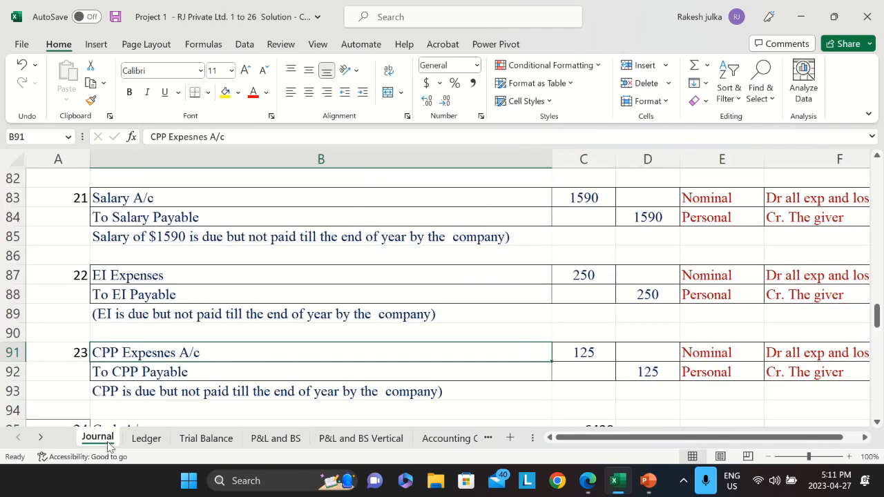
pyautogui.scroll(-1, 173, 323)
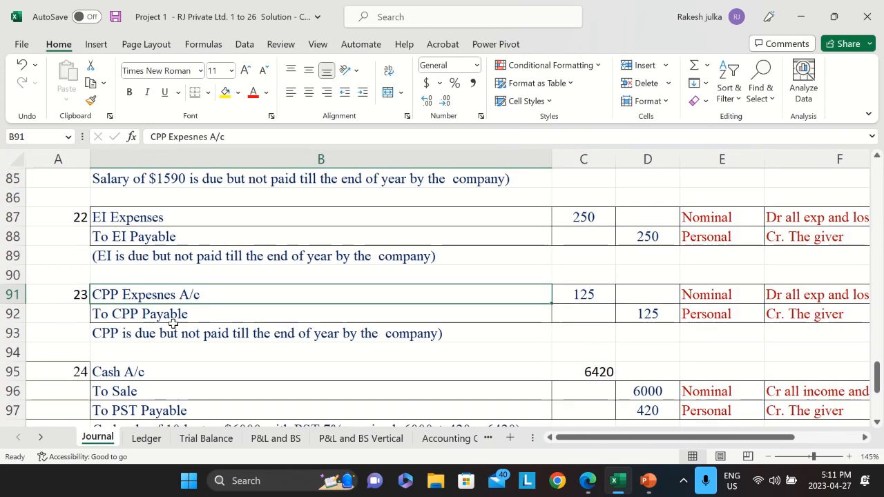
pyautogui.scroll(-2, 550, 309)
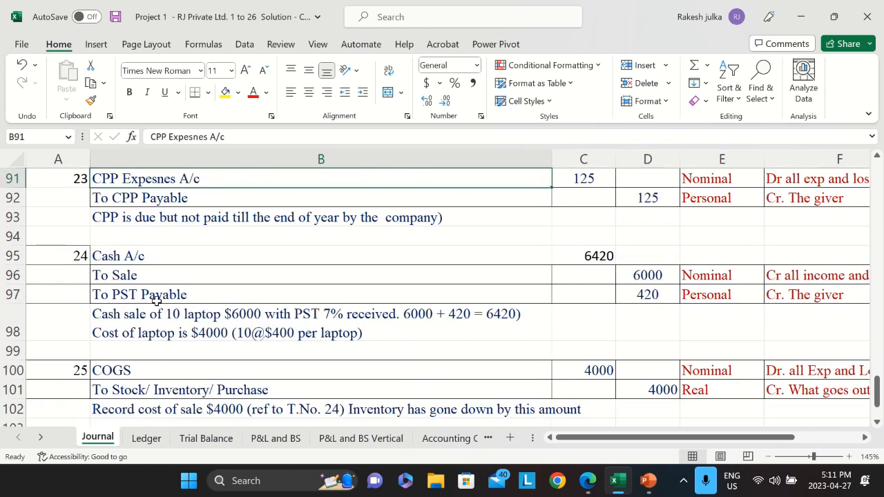
pyautogui.moveTo(138, 275); pyautogui.dragTo(148, 288)
pyautogui.hotkey('ctrl', 'c')
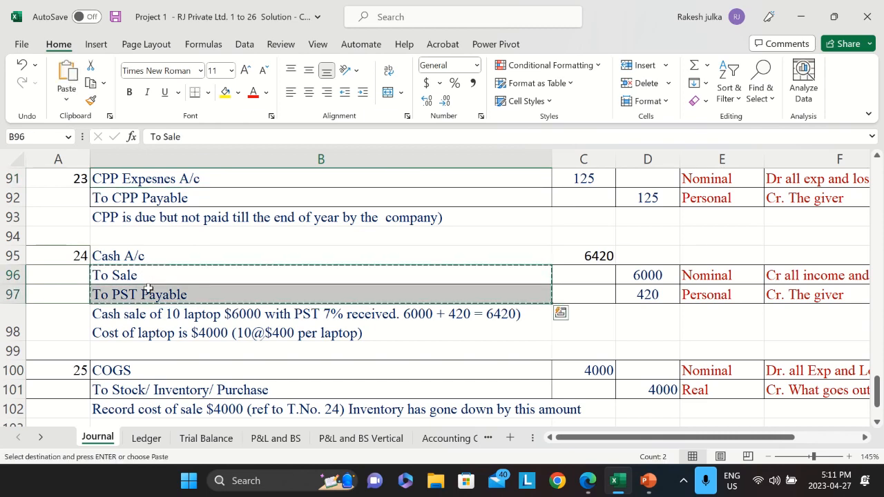
pyautogui.click(145, 439)
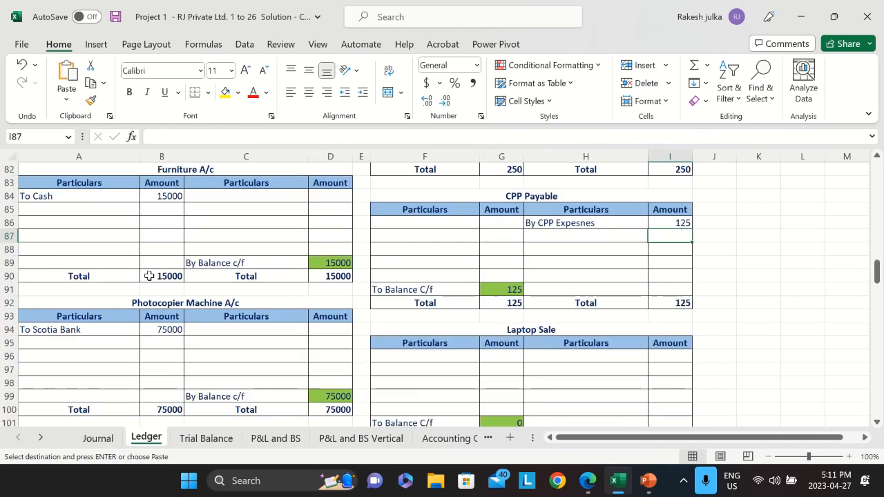
pyautogui.scroll(20, 139, 273)
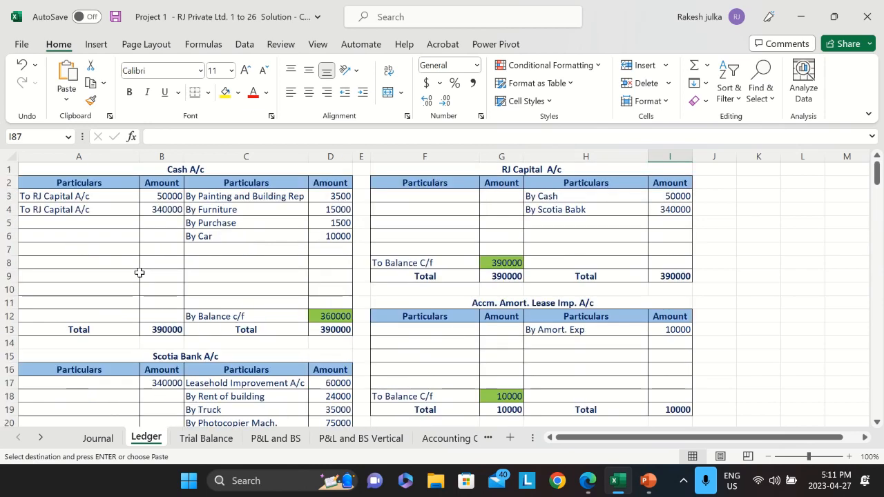
pyautogui.click(107, 221)
pyautogui.hotkey('ctrl', 'v')
pyautogui.click(80, 248)
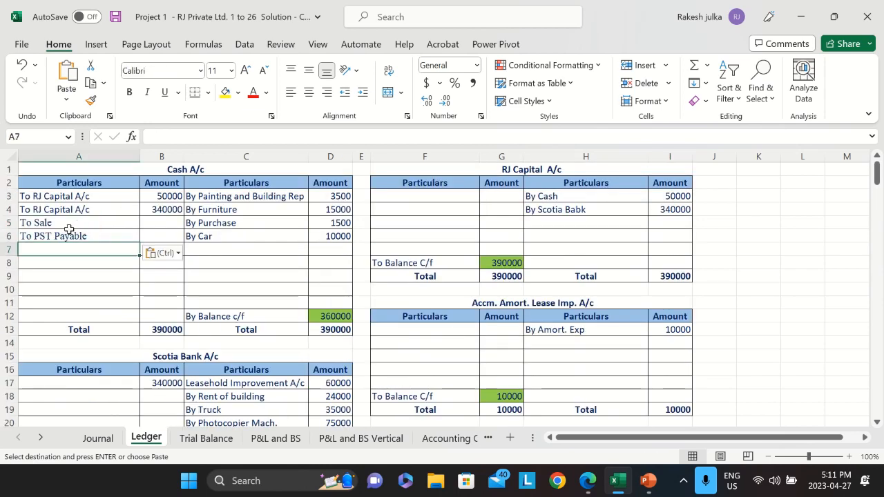
# Consult entry 24's credit amounts and enter 6000 for "To Sale" and 420 for "To PST Payable" in the Cash A/c.
pyautogui.click(160, 223)
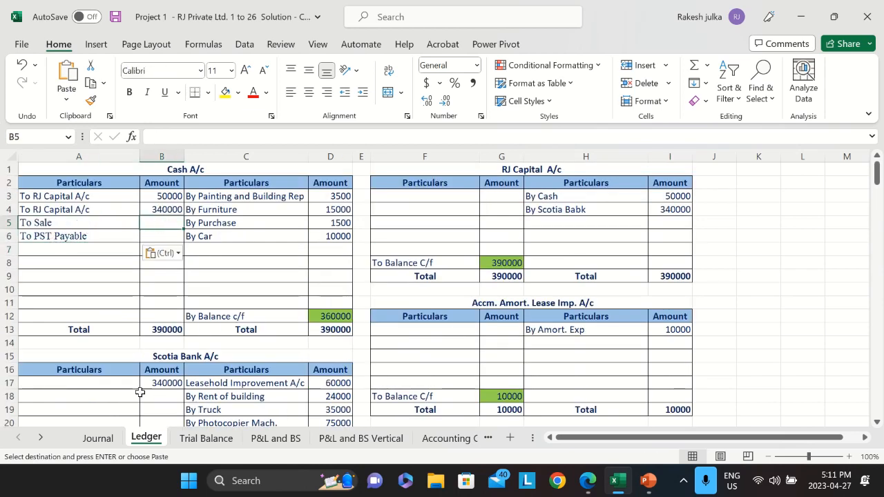
pyautogui.click(102, 442)
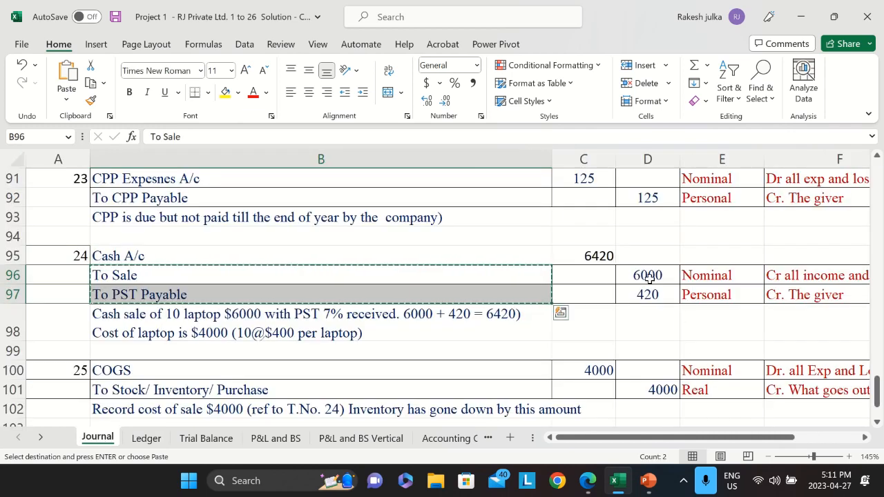
pyautogui.click(146, 438)
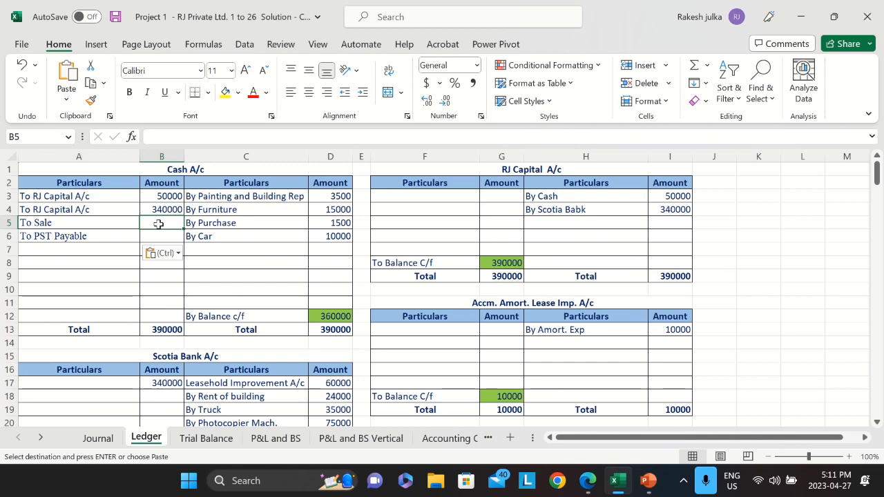
pyautogui.write('6000')
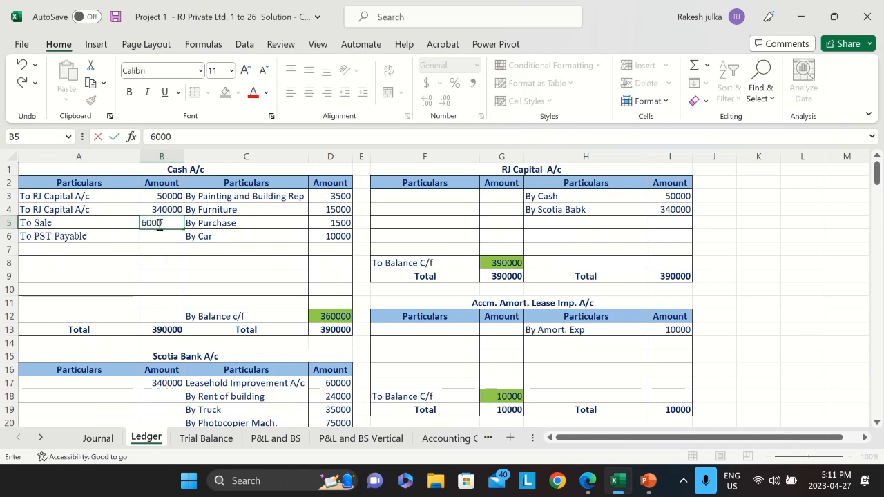
pyautogui.press('Return')
pyautogui.write('420')
pyautogui.press('Return')
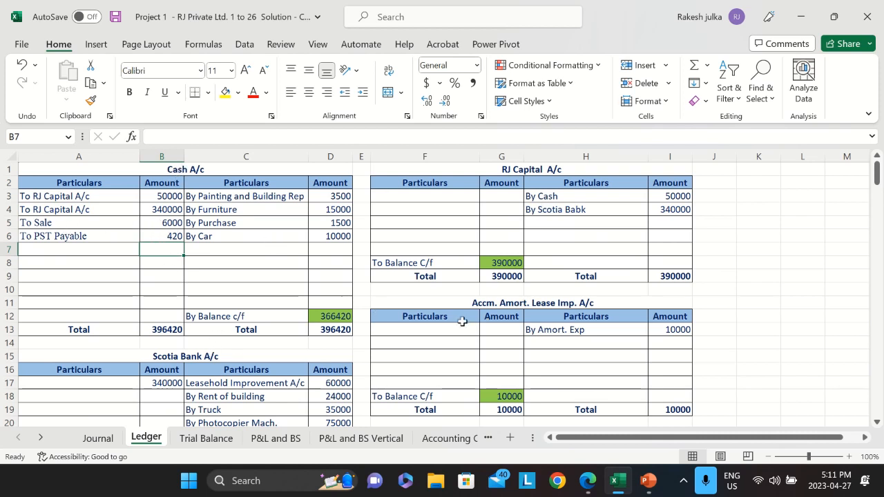
# Look through the Ledger's liability and income accounts for the ones that receive entry 24's credits.
pyautogui.scroll(-4, 566, 328)
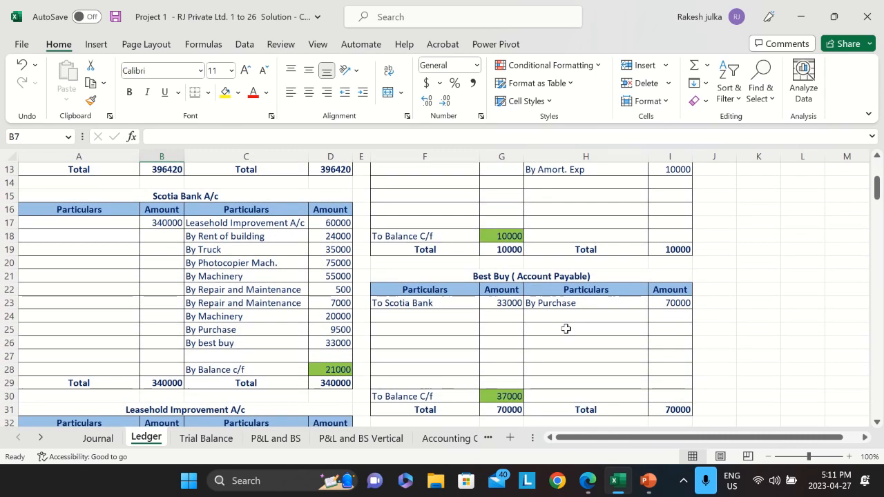
pyautogui.scroll(-10, 566, 329)
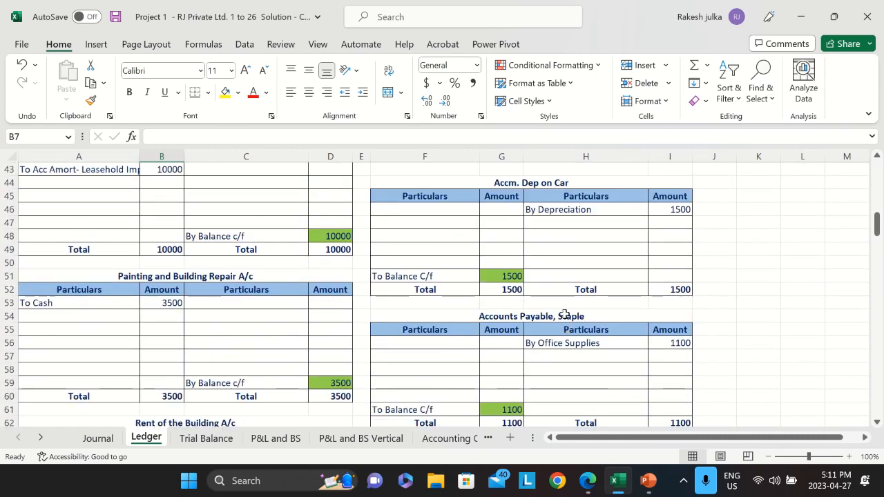
pyautogui.scroll(-8, 564, 315)
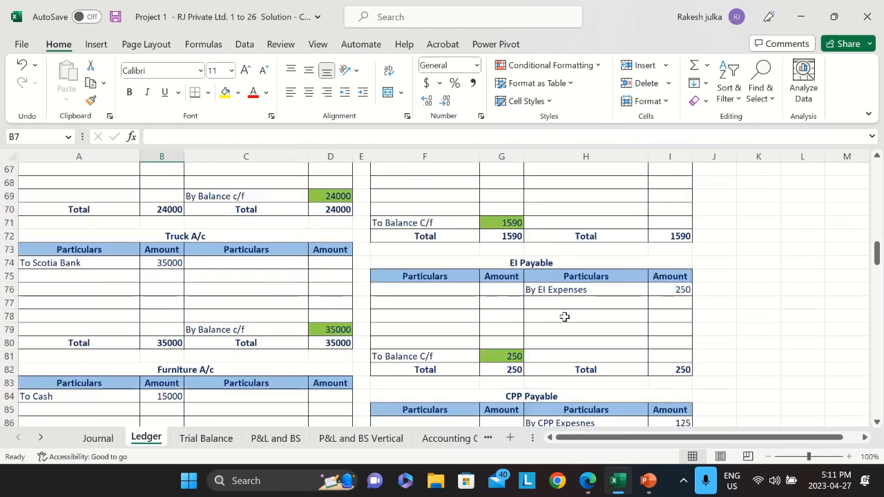
pyautogui.scroll(-8, 564, 316)
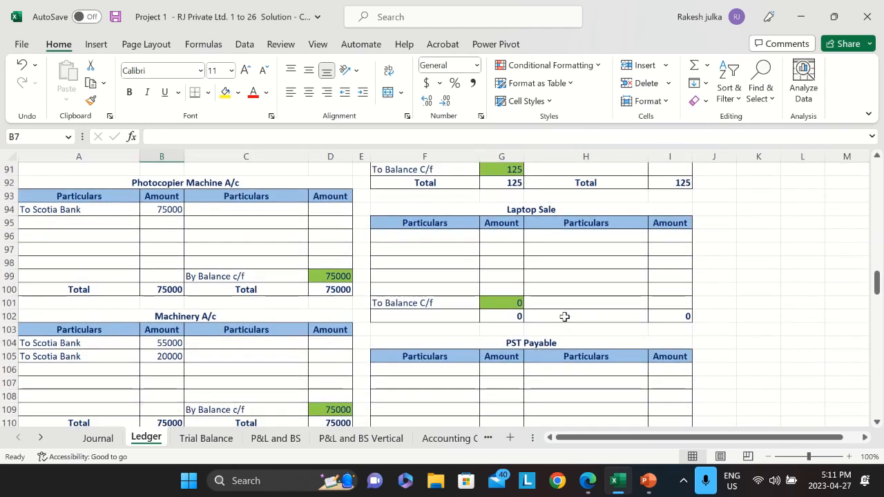
pyautogui.scroll(-2, 564, 316)
pyautogui.scroll(20, 564, 317)
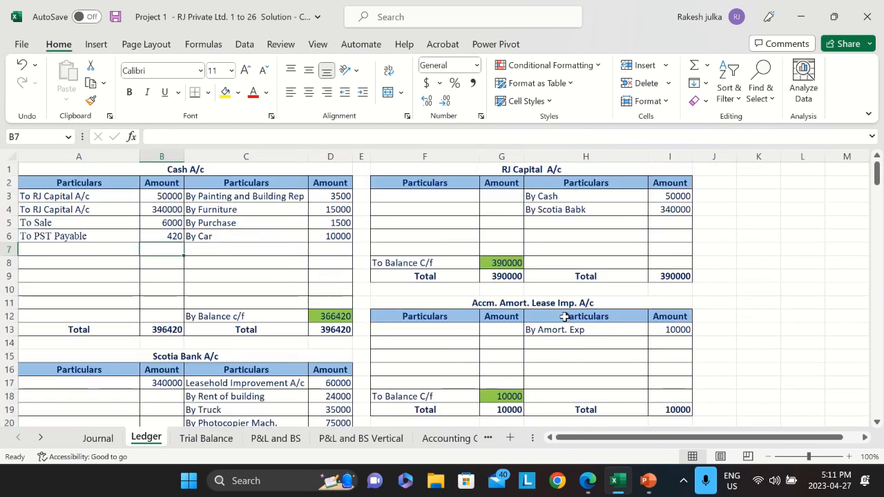
pyautogui.scroll(-3, 564, 316)
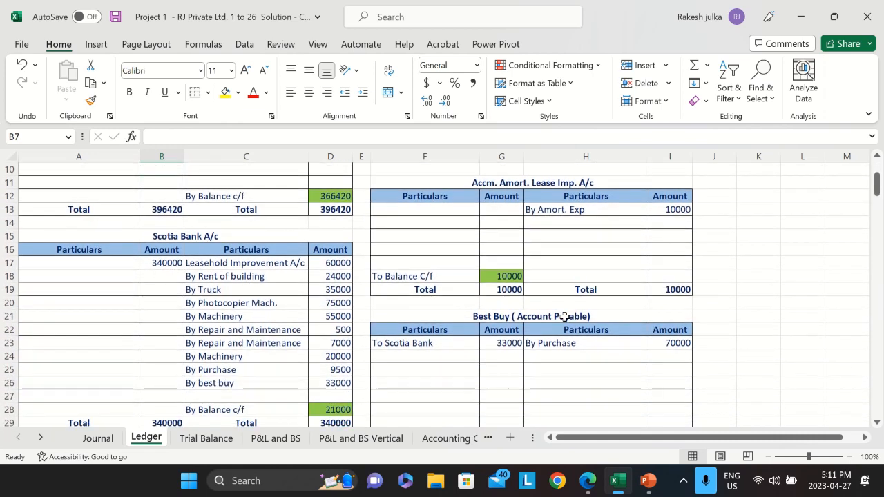
pyautogui.scroll(3, 193, 316)
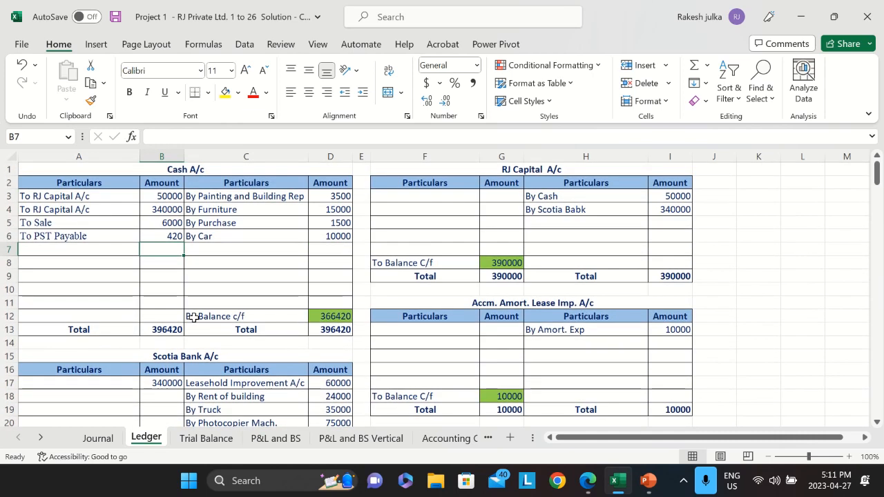
# Search the Ledger for "sale" to locate the Laptop Sale account.
pyautogui.hotkey('ctrl', 'f')
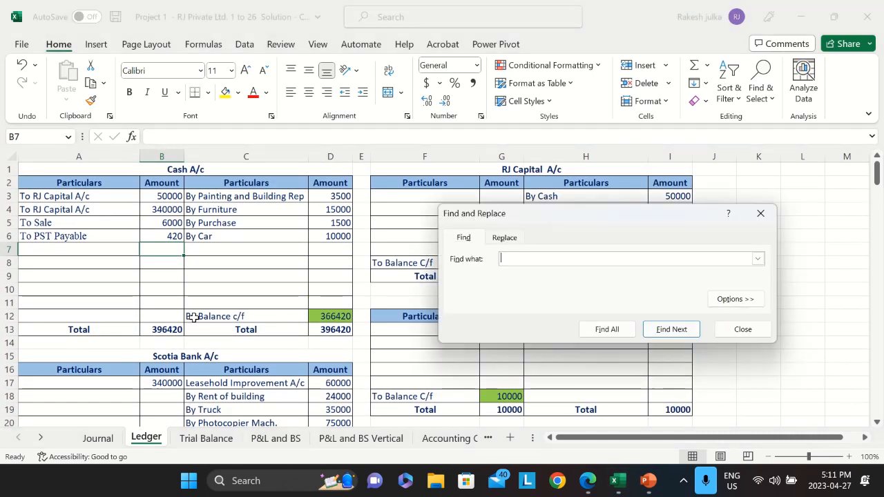
pyautogui.write('sale')
pyautogui.press('Return')
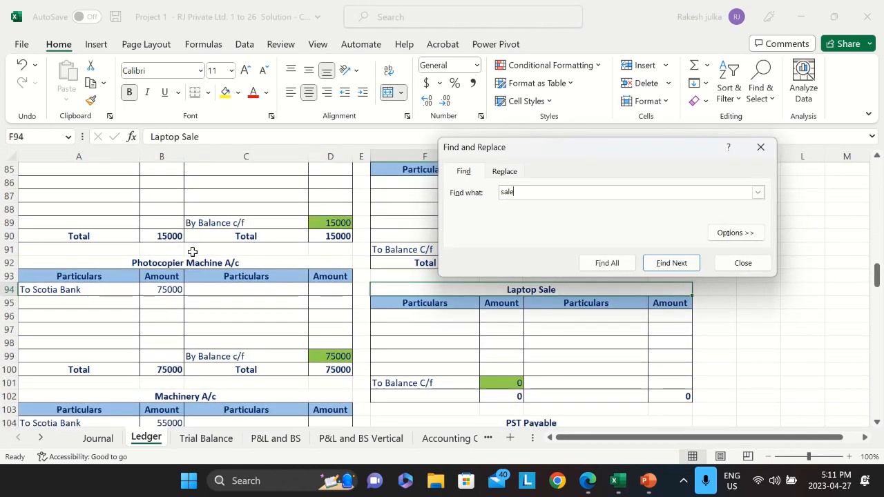
pyautogui.press('Return')
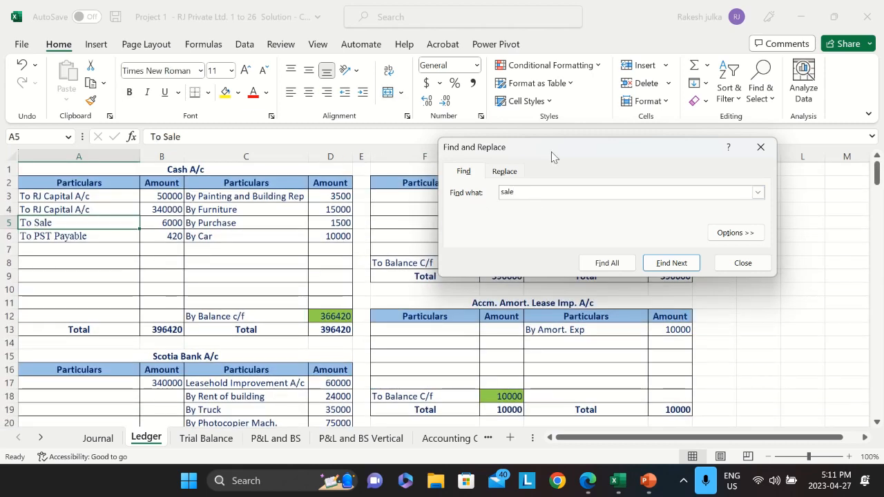
pyautogui.moveTo(551, 157); pyautogui.dragTo(641, 177)
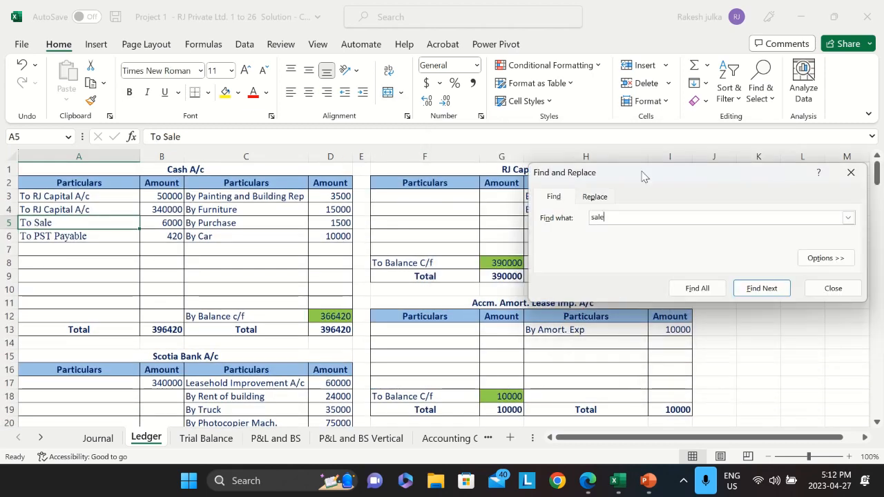
pyautogui.click(762, 288)
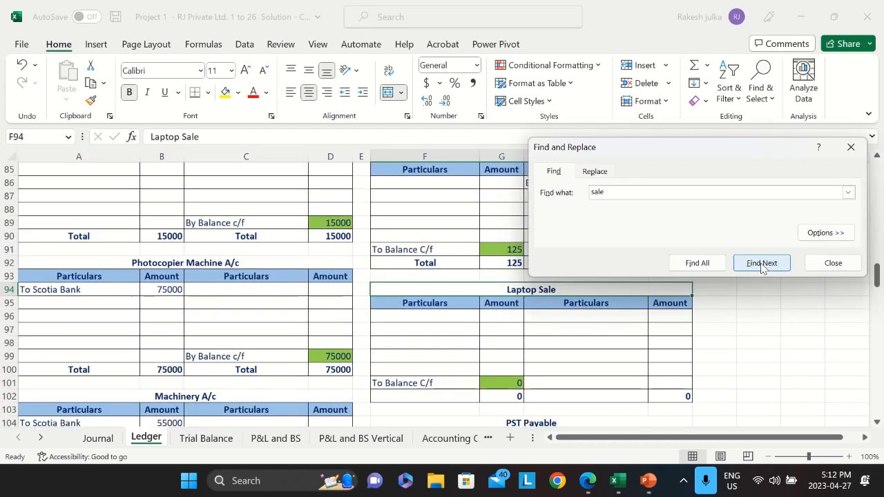
pyautogui.press('Escape')
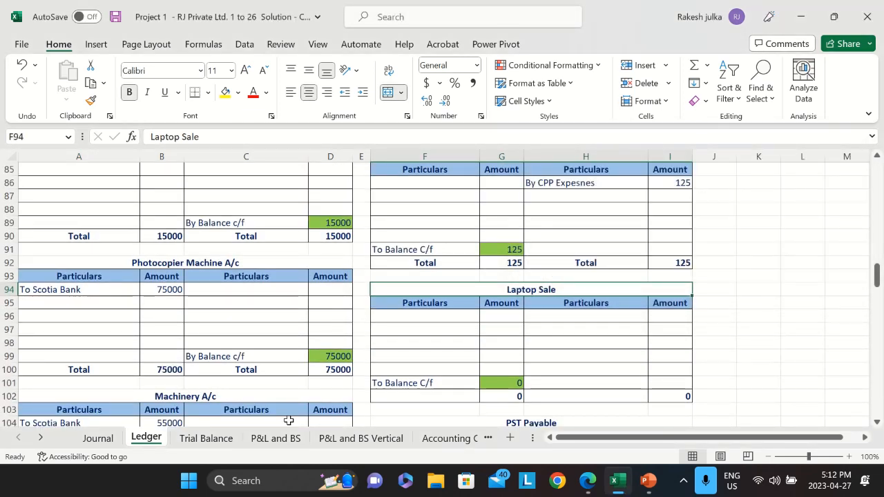
# Review journal entry 24's Cash debit, its sale and PST payable credits, and its narration.
pyautogui.hotkey('alt', 'Tab')
pyautogui.hotkey('alt', 'Tab')
pyautogui.click(98, 438)
pyautogui.scroll(5, 161, 299)
pyautogui.scroll(-3, 164, 302)
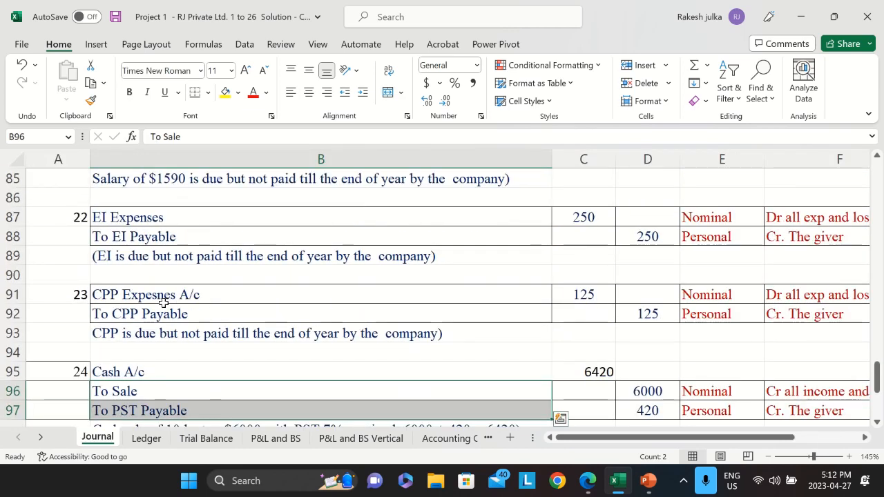
pyautogui.scroll(-1, 198, 368)
pyautogui.click(174, 315)
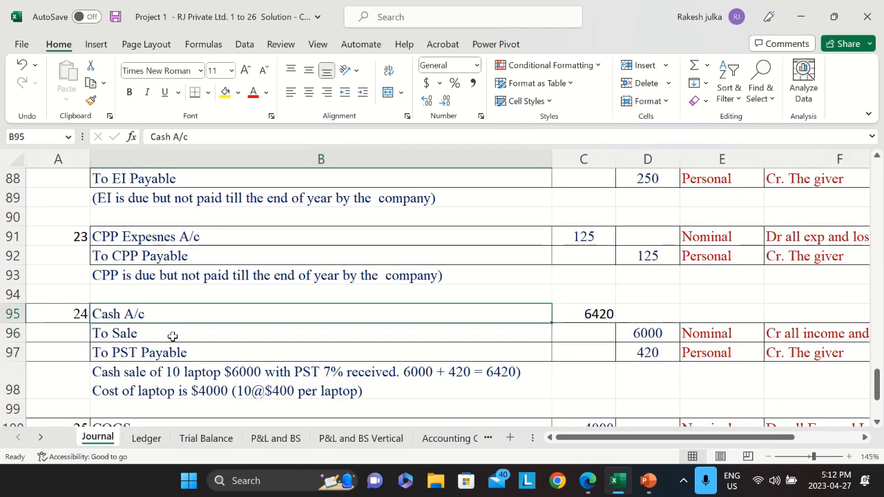
pyautogui.click(160, 332)
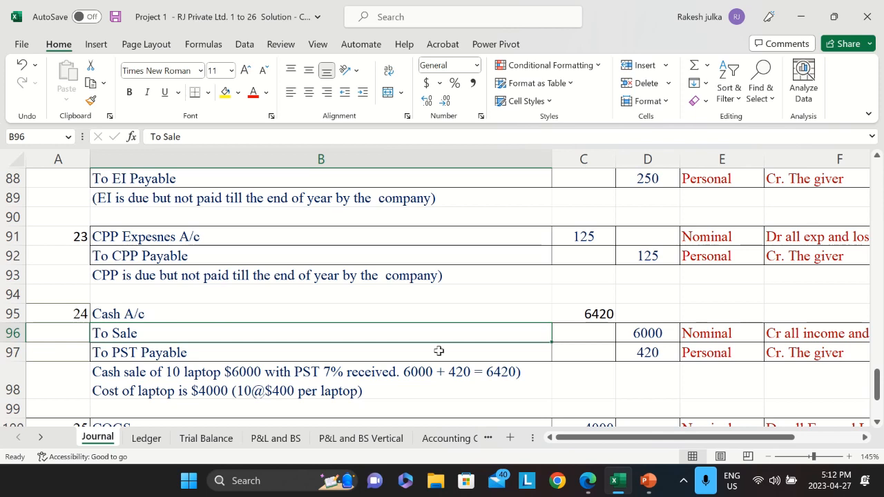
pyautogui.click(647, 337)
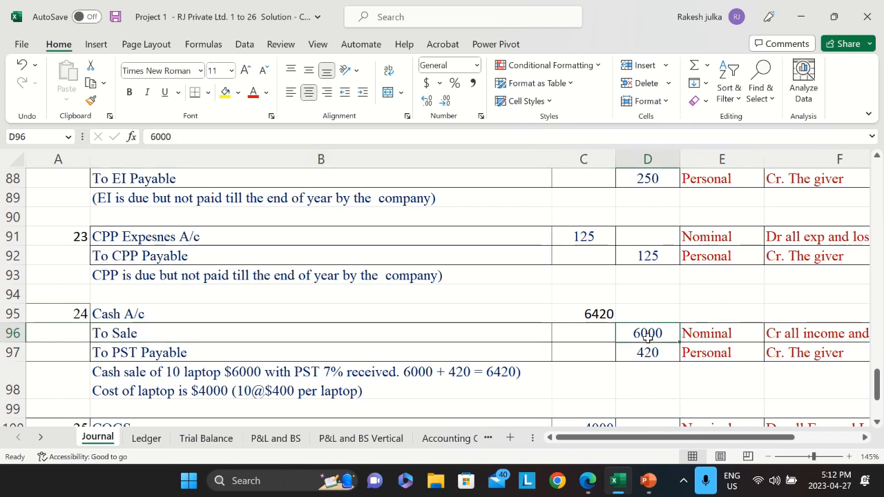
pyautogui.click(118, 354)
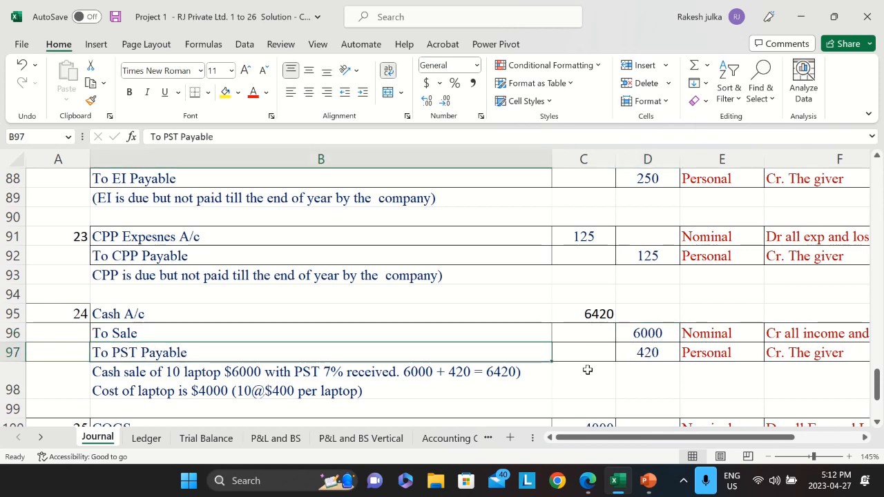
pyautogui.click(214, 339)
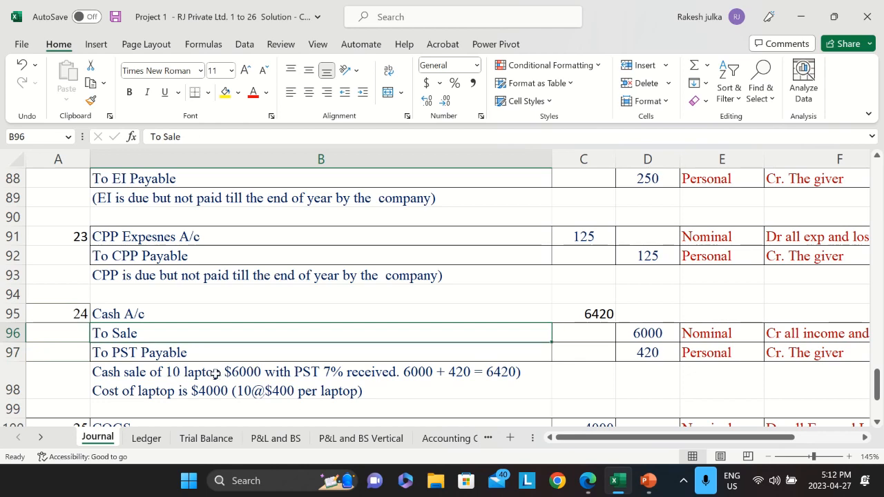
# Post entry 24's sale to the credit side of the Ledger's Laptop Sale account as "By Cash" with 6000.
pyautogui.click(141, 442)
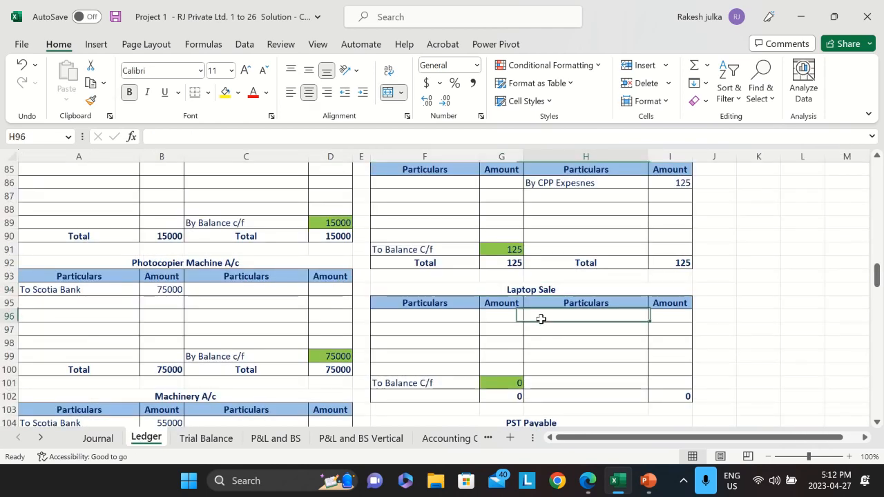
pyautogui.click(97, 438)
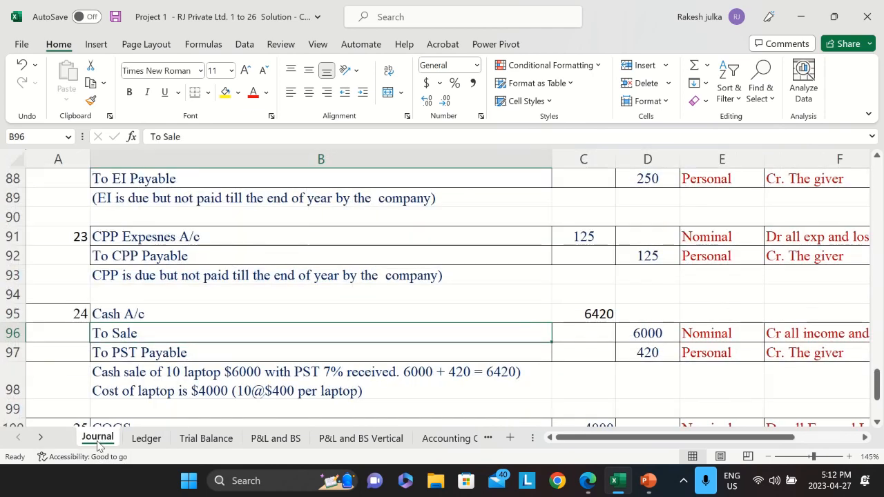
pyautogui.click(146, 438)
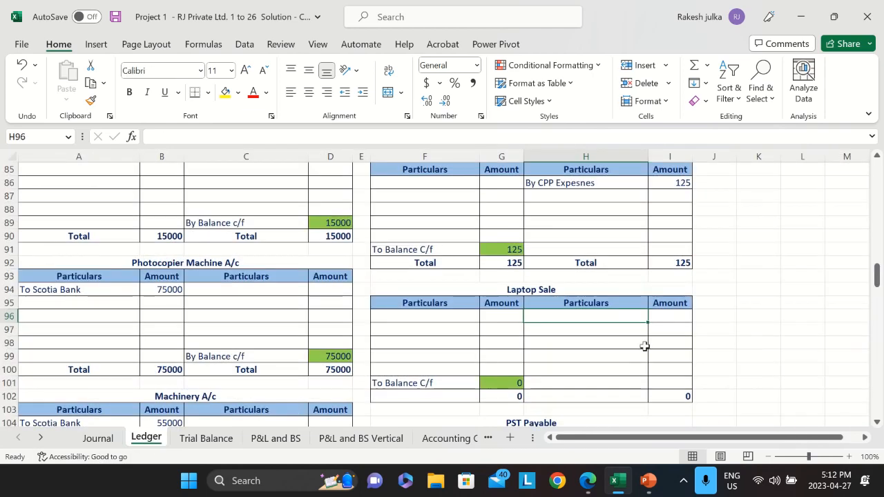
pyautogui.write('By Cash')
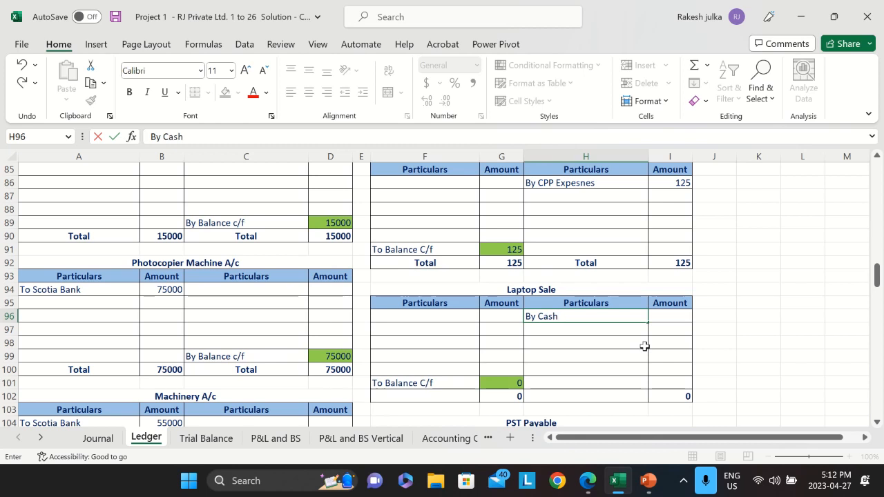
pyautogui.press('Tab')
pyautogui.write('7')
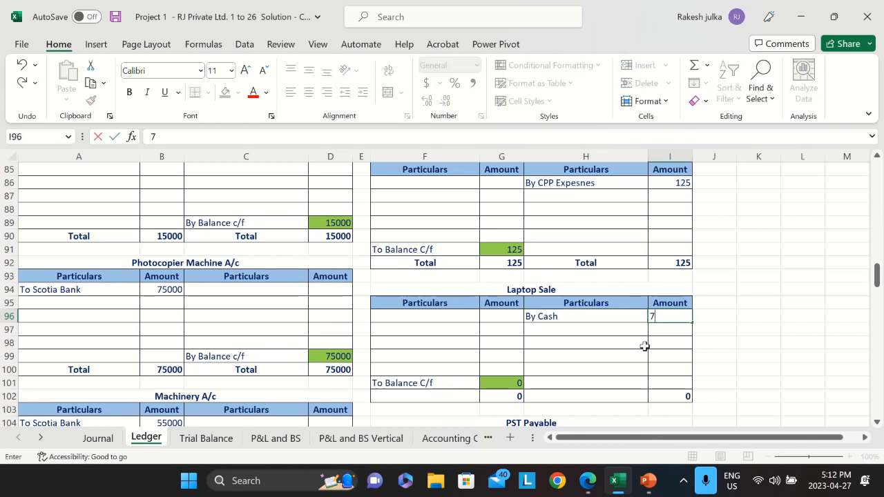
pyautogui.write('5000')
pyautogui.press('Return')
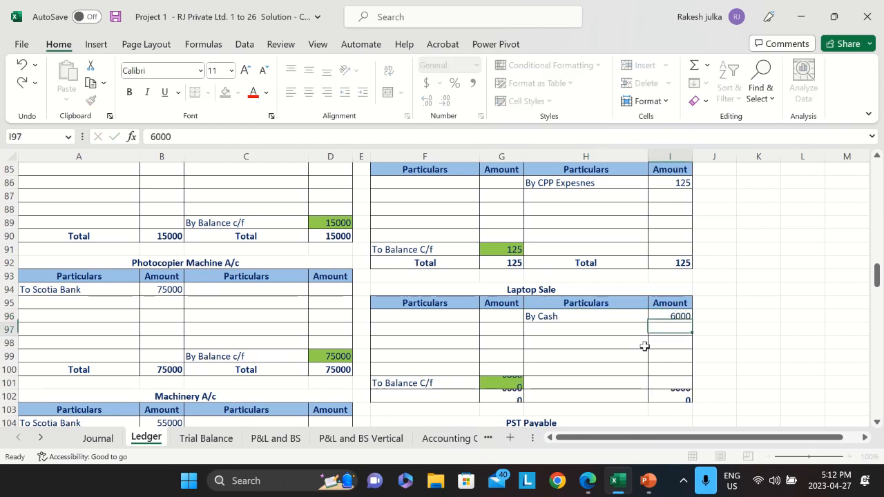
# Consult entry 24's PST payable line in the Journal and enter 420 as the first credit amount of the Ledger's PST Payable account.
pyautogui.click(97, 438)
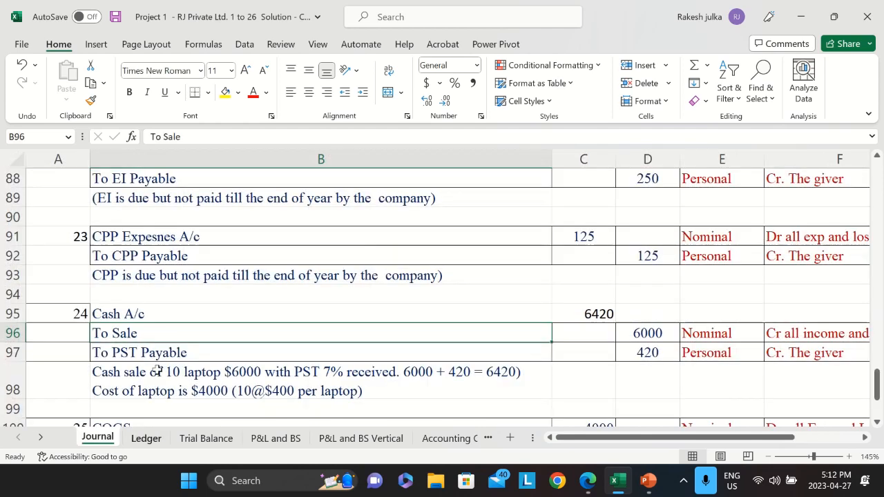
pyautogui.click(147, 353)
pyautogui.click(643, 353)
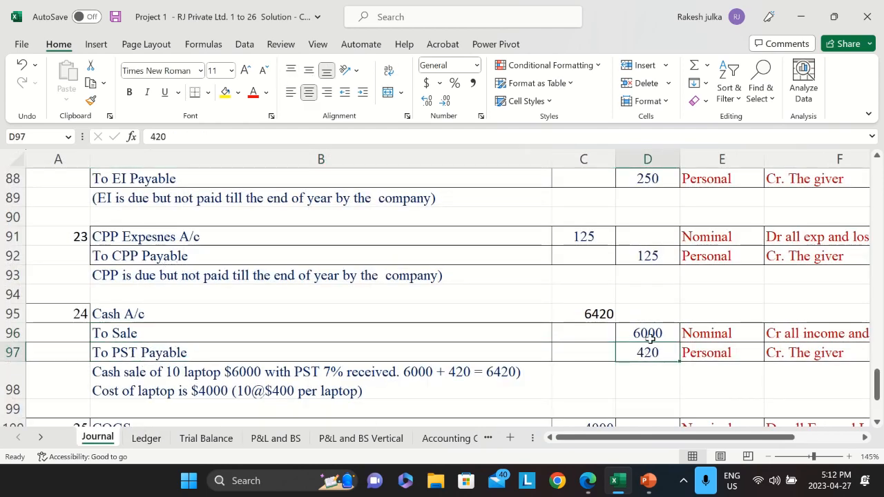
pyautogui.click(145, 438)
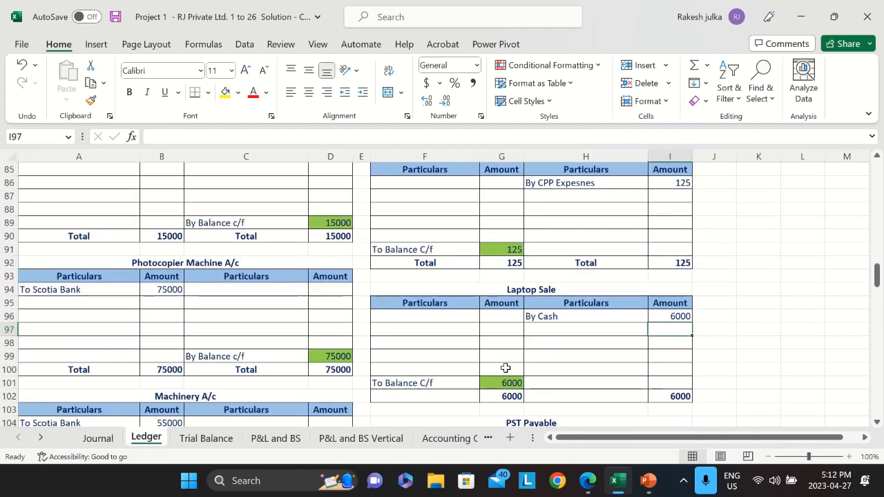
pyautogui.scroll(-2, 611, 344)
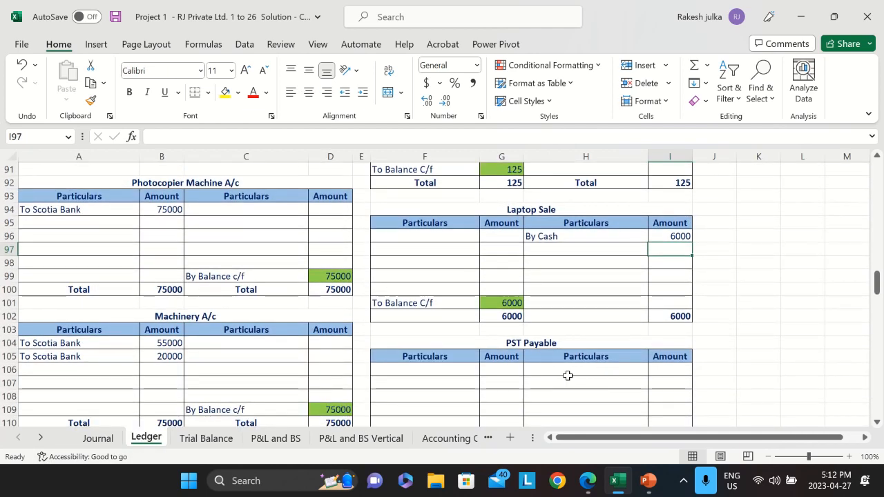
pyautogui.click(663, 369)
pyautogui.write('4')
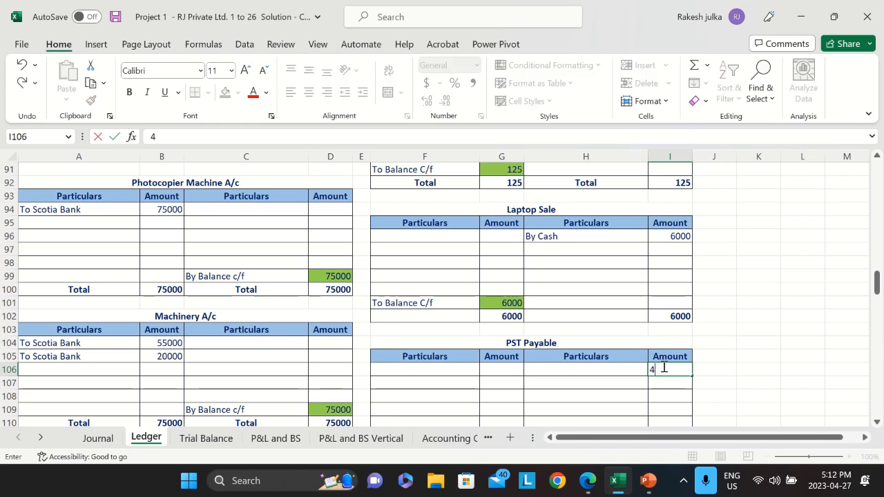
pyautogui.write('20')
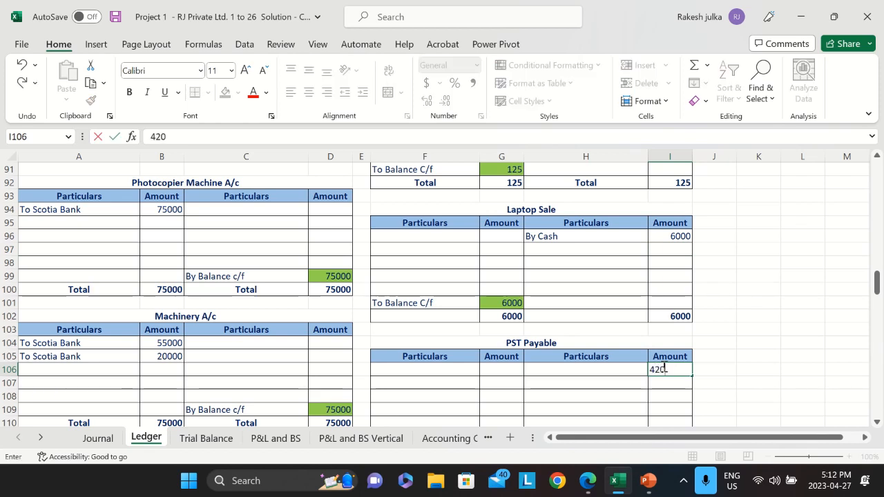
pyautogui.press('Return')
# Check entry 24's debit account in the Journal and enter "By Cash" as the credit particulars in PST Payable.
pyautogui.press('Up')
pyautogui.press('Left')
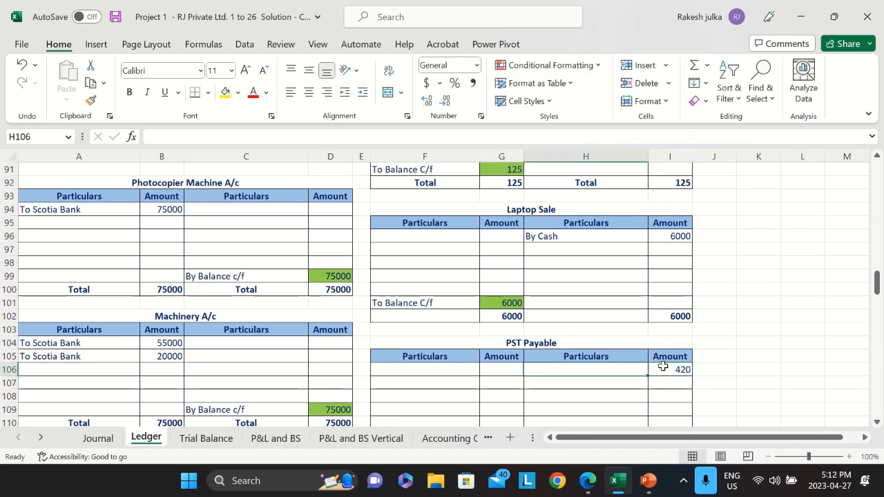
pyautogui.click(97, 438)
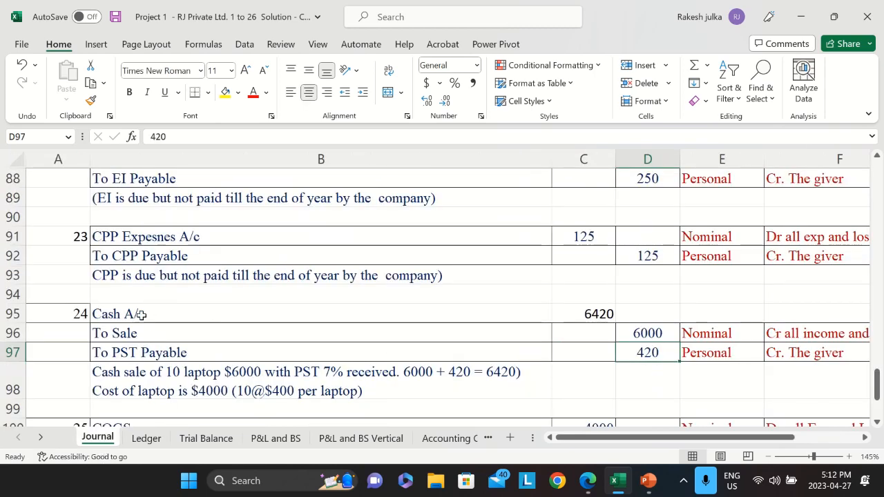
pyautogui.click(146, 440)
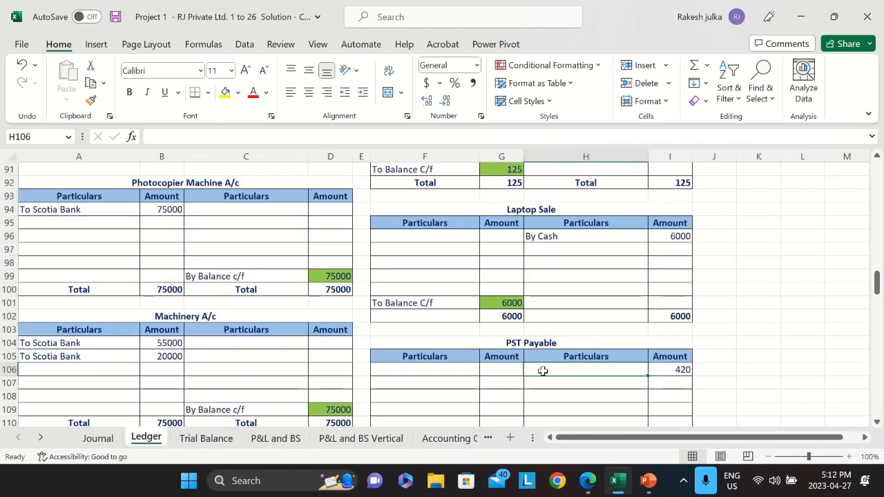
pyautogui.write('B')
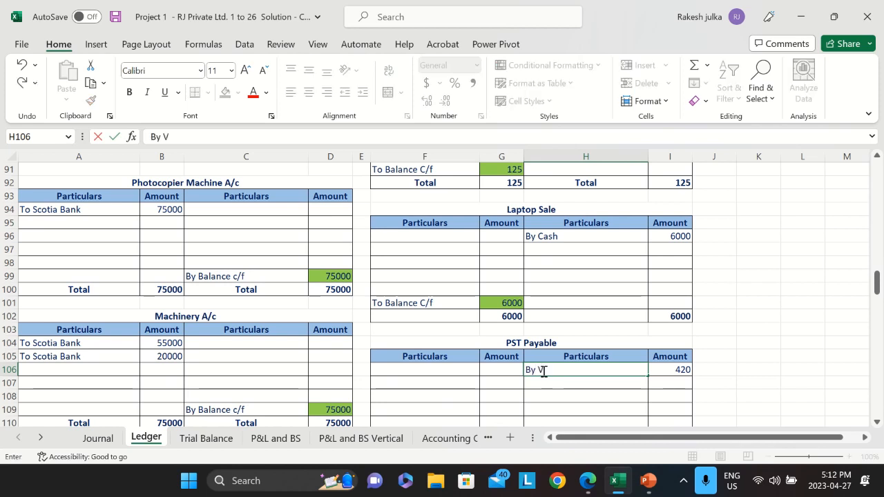
pyautogui.write('y Cash')
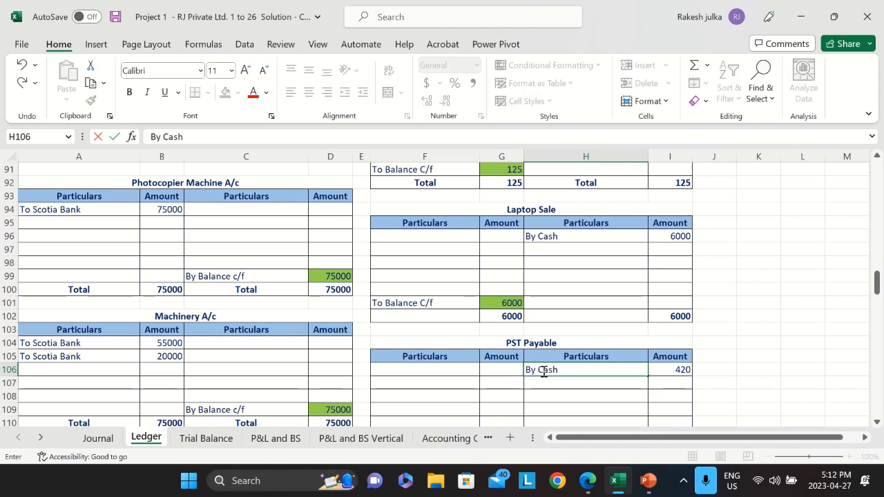
pyautogui.press('Return')
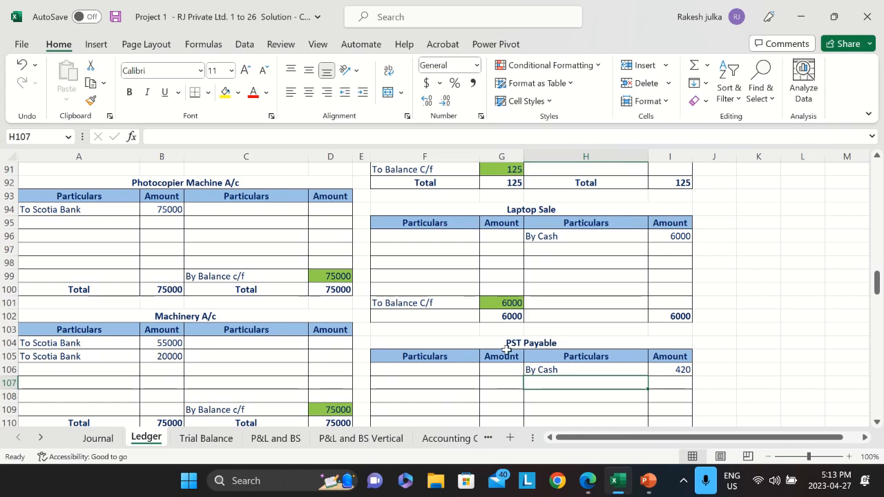
# Consult journal entry 25 and post its debit in the Ledger's COGS A/c as "To Inventory" with 4000.
pyautogui.click(96, 439)
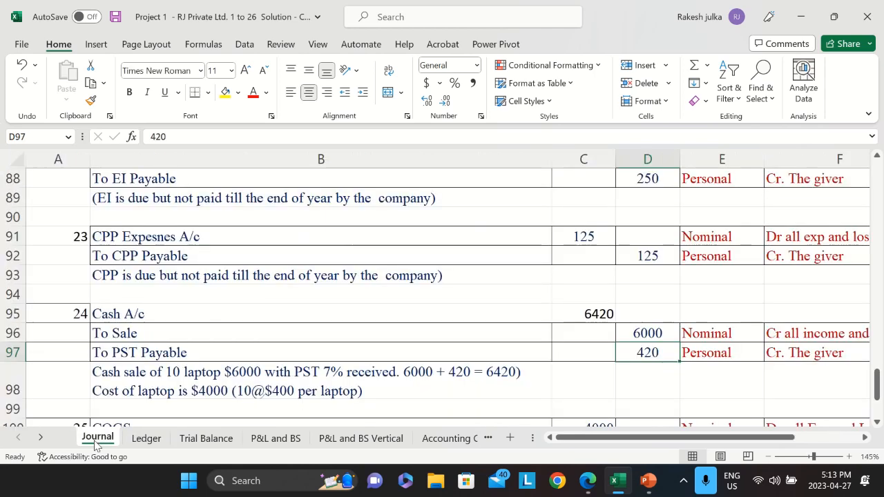
pyautogui.scroll(-4, 175, 361)
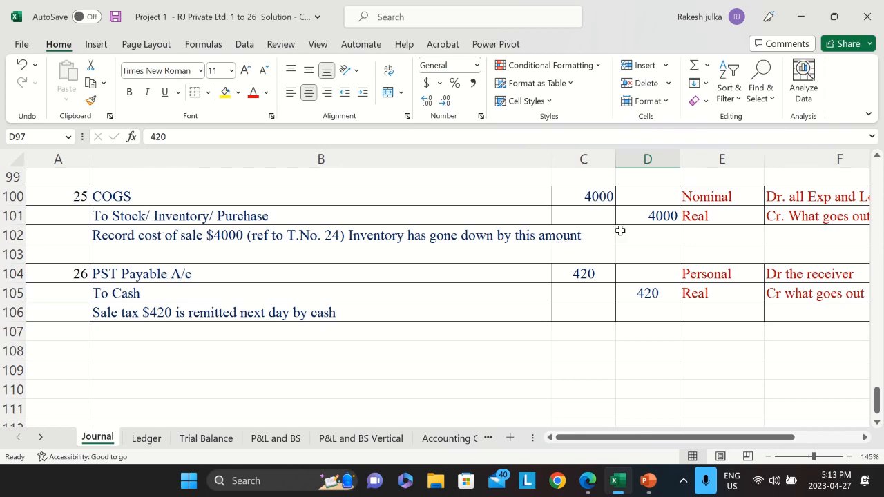
pyautogui.click(144, 439)
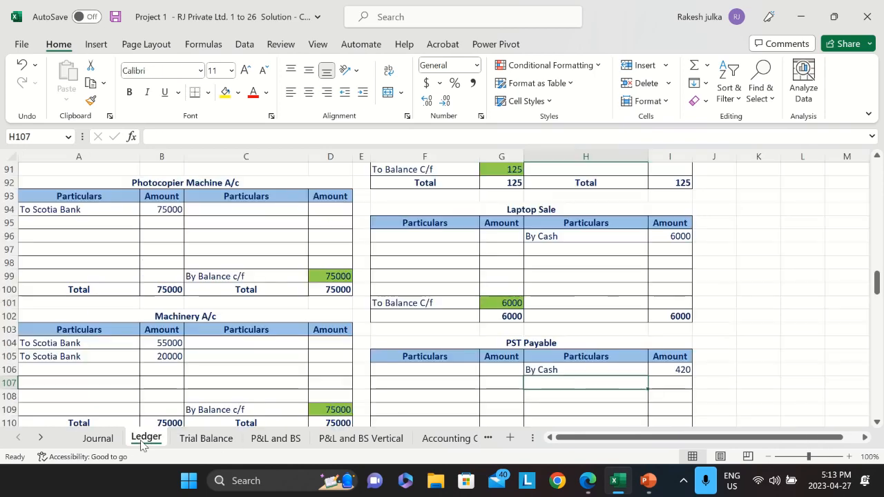
pyautogui.scroll(-20, 203, 371)
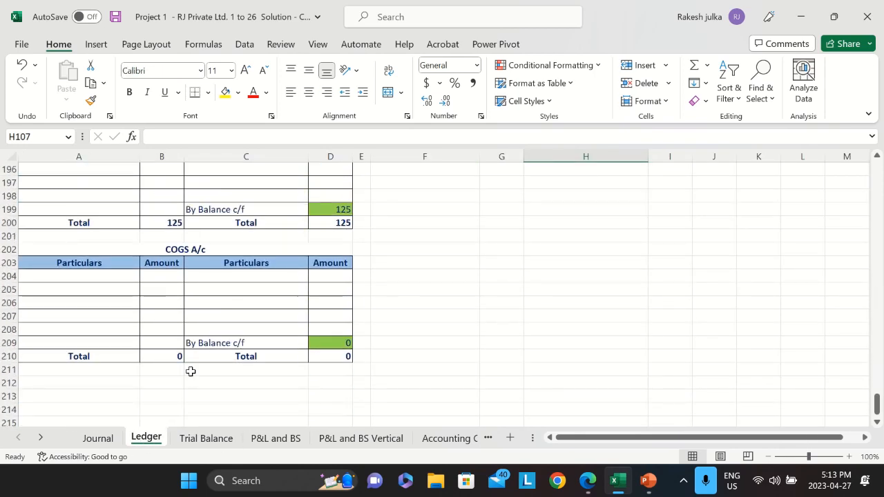
pyautogui.scroll(6, 190, 371)
pyautogui.scroll(-2, 190, 371)
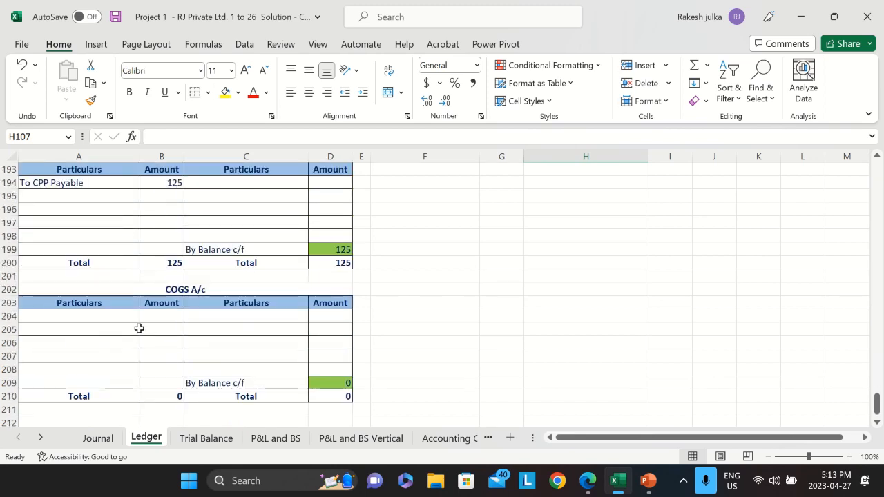
pyautogui.click(121, 317)
pyautogui.write('To ')
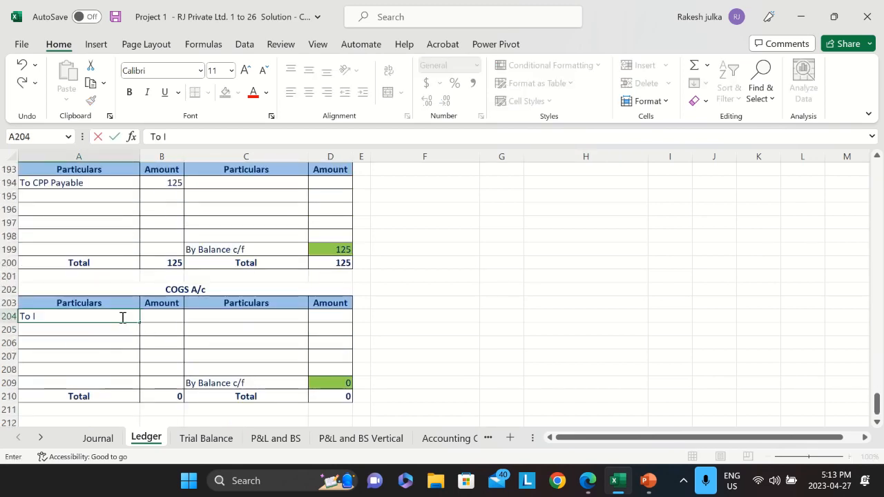
pyautogui.write('Inventory')
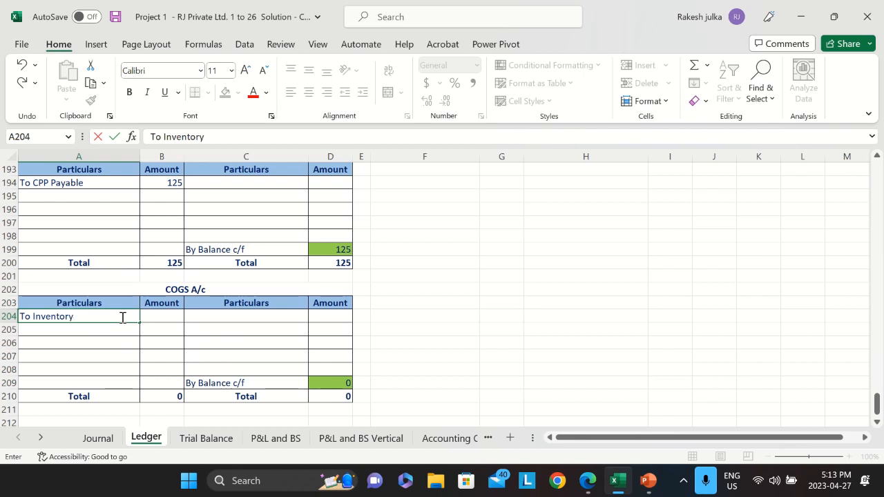
pyautogui.press('Tab')
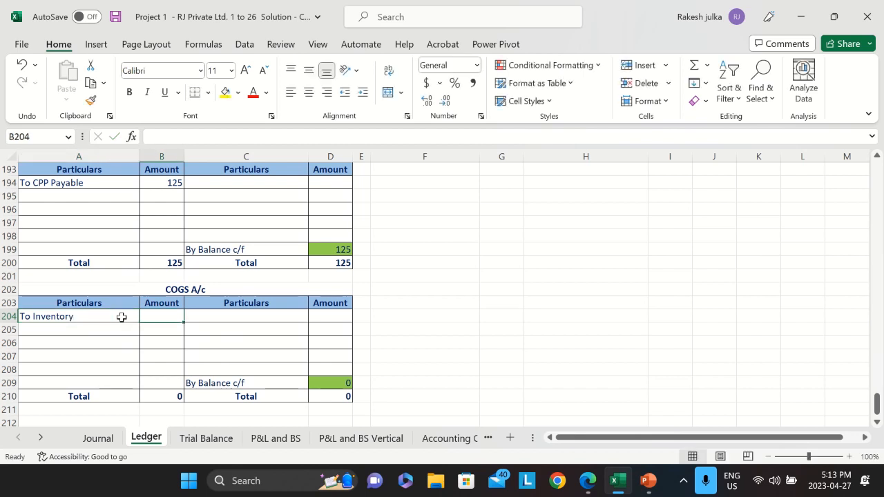
pyautogui.write('4000')
pyautogui.press('Return')
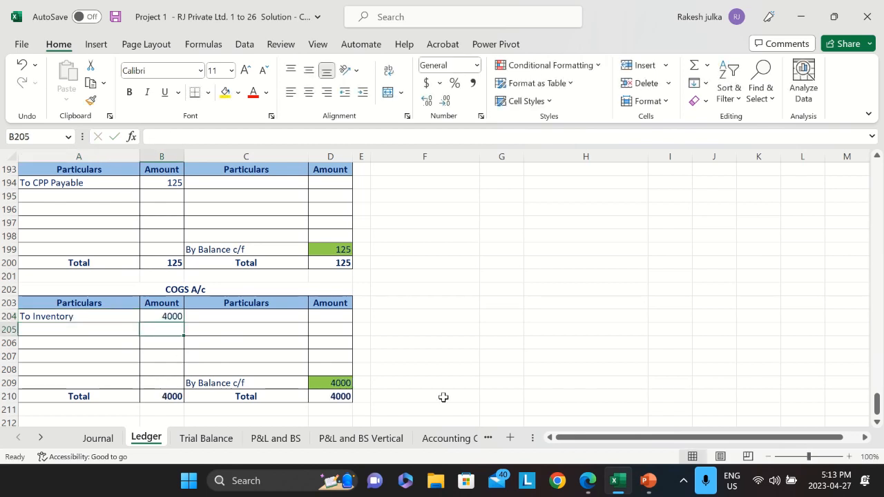
# Look through the Ledger's accounts for the Inventory or Purchase account that takes the credit of journal entry 25.
pyautogui.scroll(20, 593, 311)
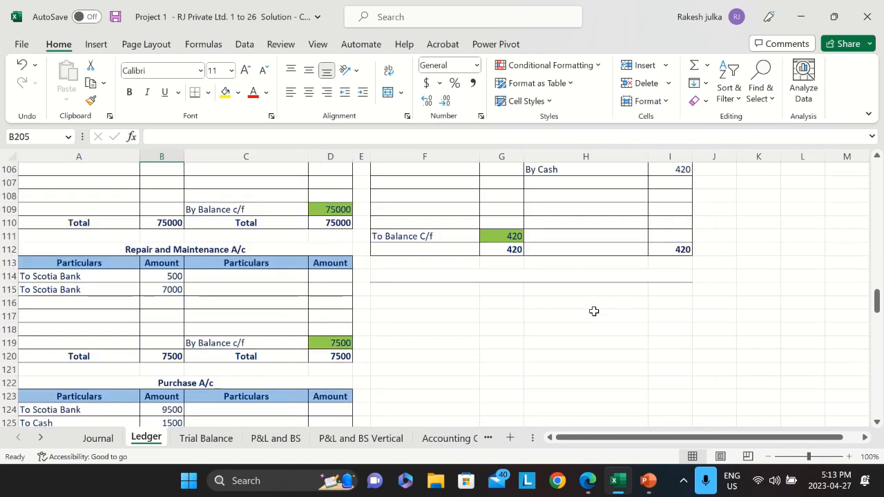
pyautogui.scroll(9, 594, 311)
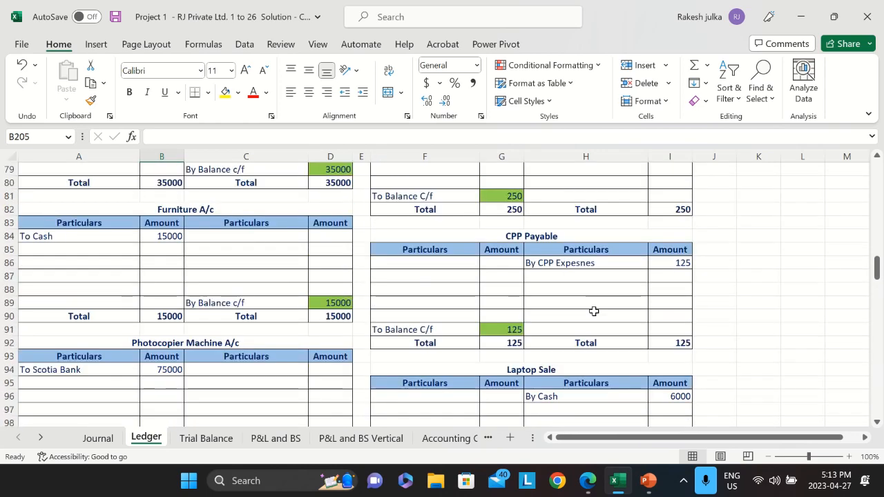
pyautogui.scroll(3, 594, 311)
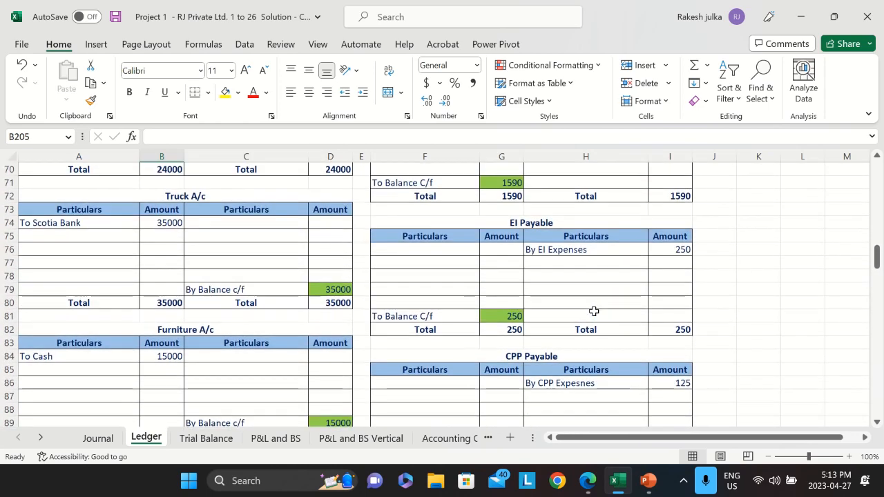
pyautogui.scroll(-6, 594, 311)
pyautogui.scroll(-4, 219, 289)
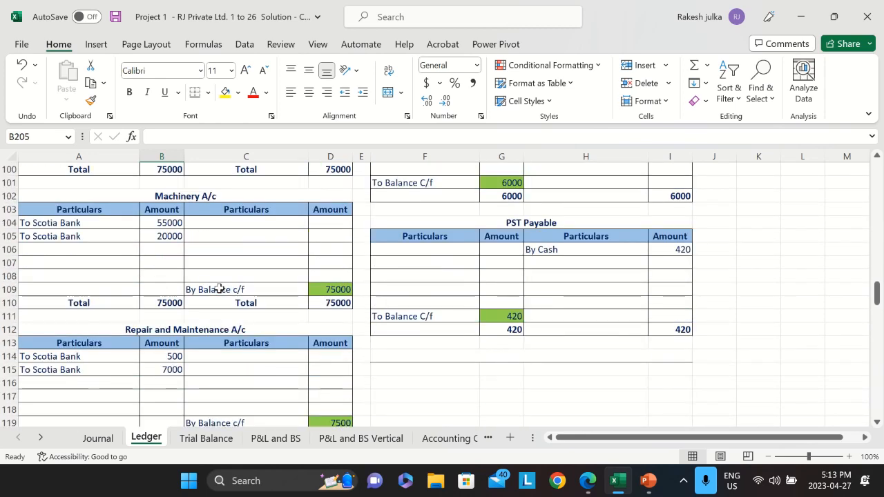
pyautogui.scroll(-11, 218, 290)
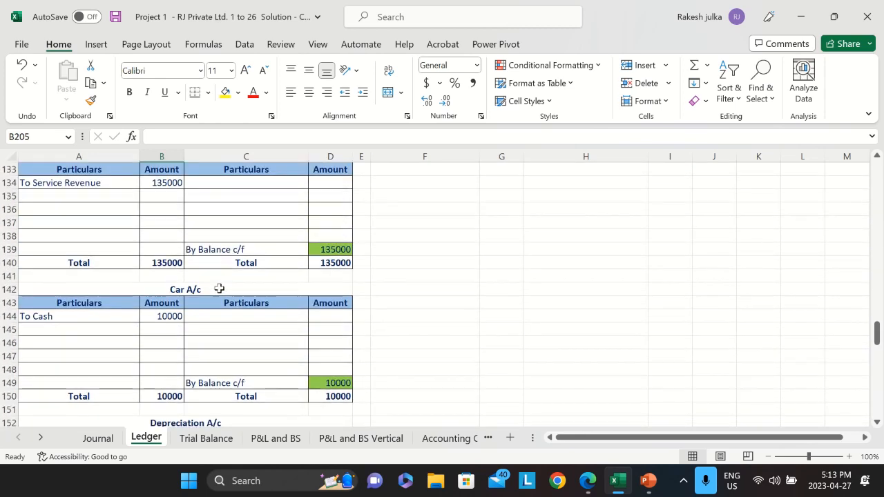
pyautogui.scroll(-9, 219, 289)
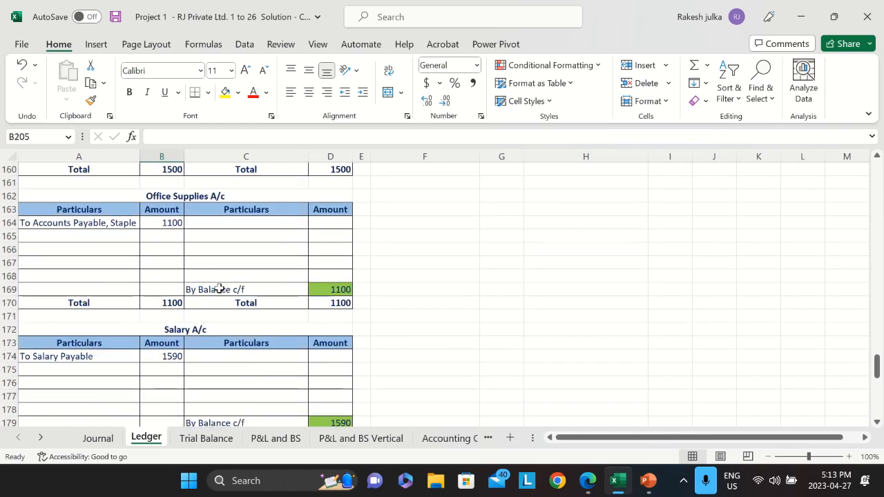
pyautogui.scroll(-13, 219, 289)
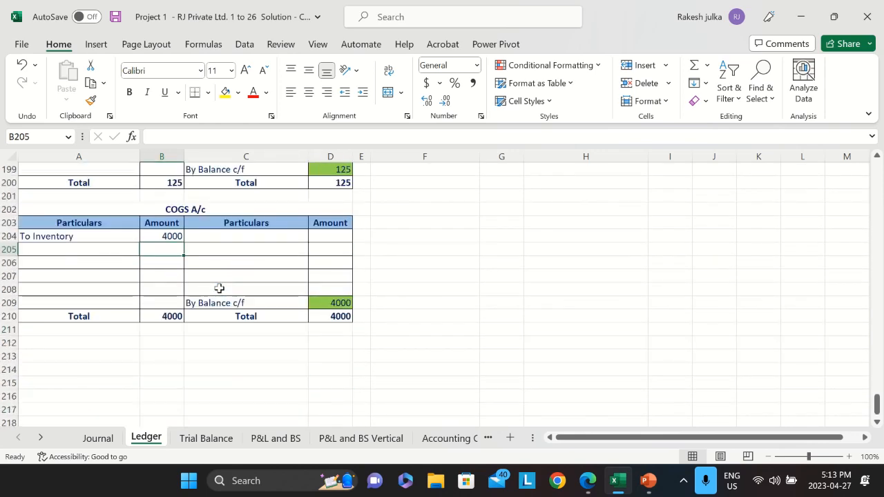
pyautogui.scroll(2, 219, 288)
pyautogui.scroll(1, 219, 288)
pyautogui.scroll(-7, 219, 288)
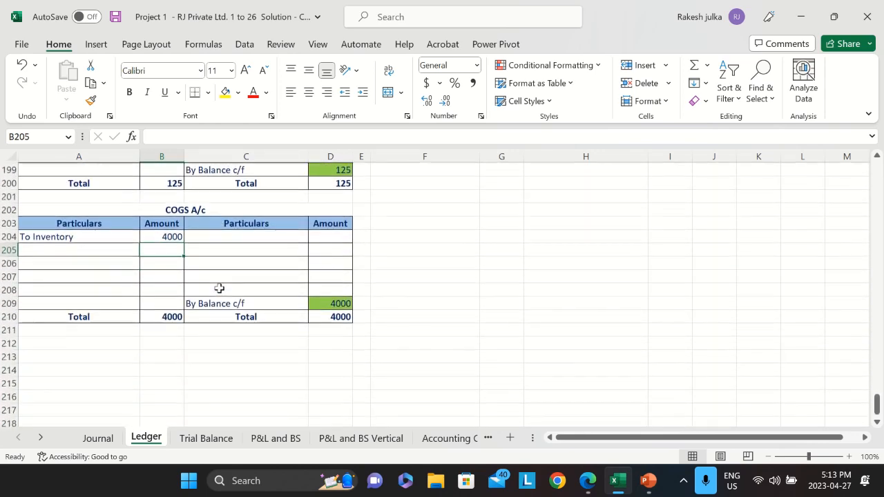
pyautogui.scroll(7, 219, 288)
pyautogui.scroll(4, 219, 289)
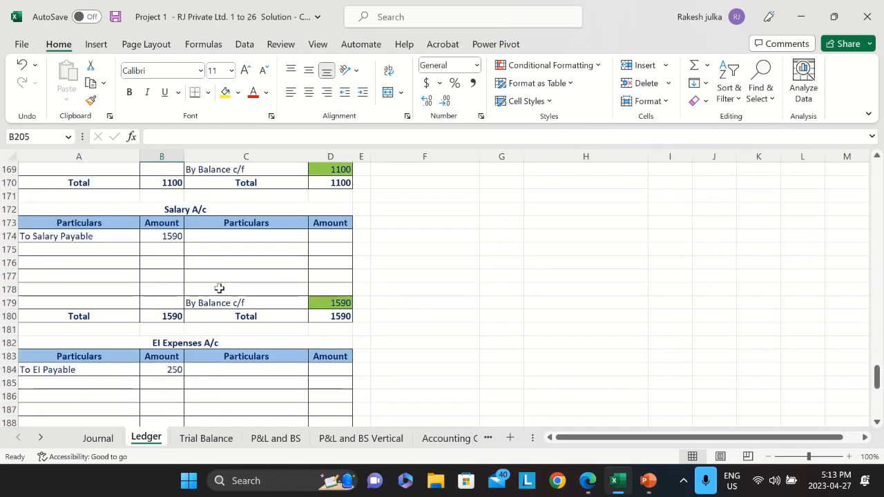
pyautogui.scroll(2, 219, 289)
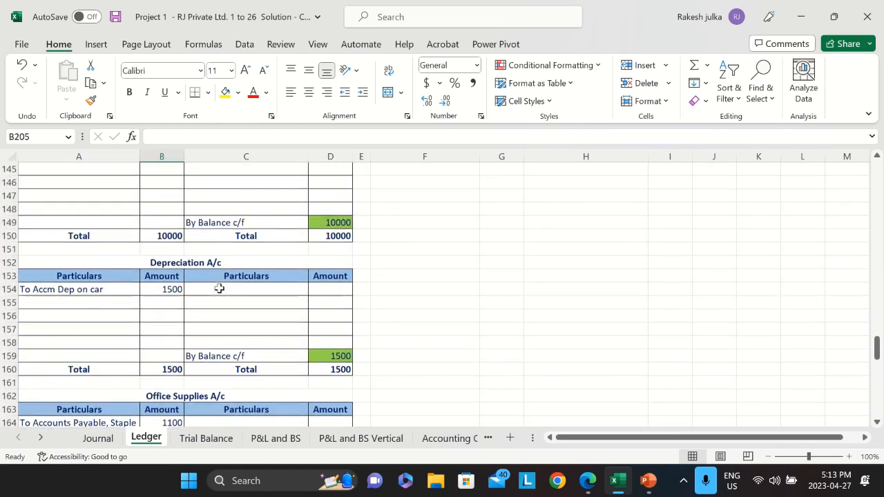
pyautogui.scroll(2, 219, 289)
pyautogui.scroll(9, 219, 288)
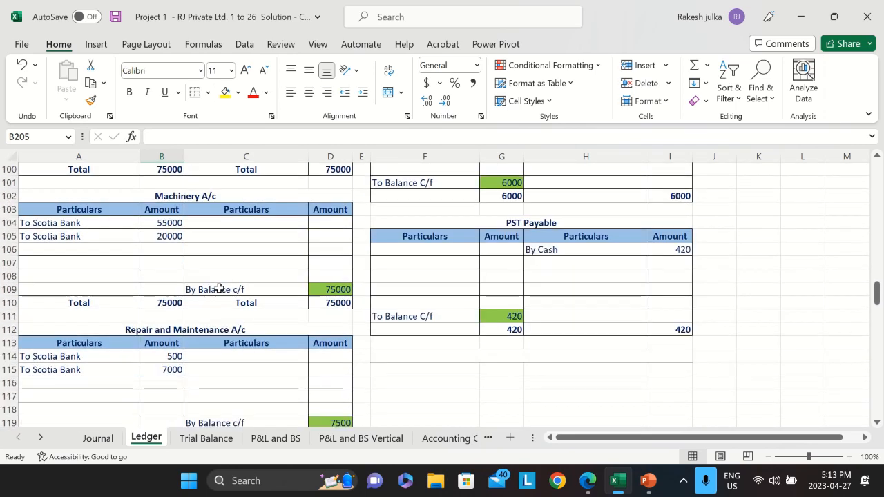
pyautogui.scroll(6, 219, 289)
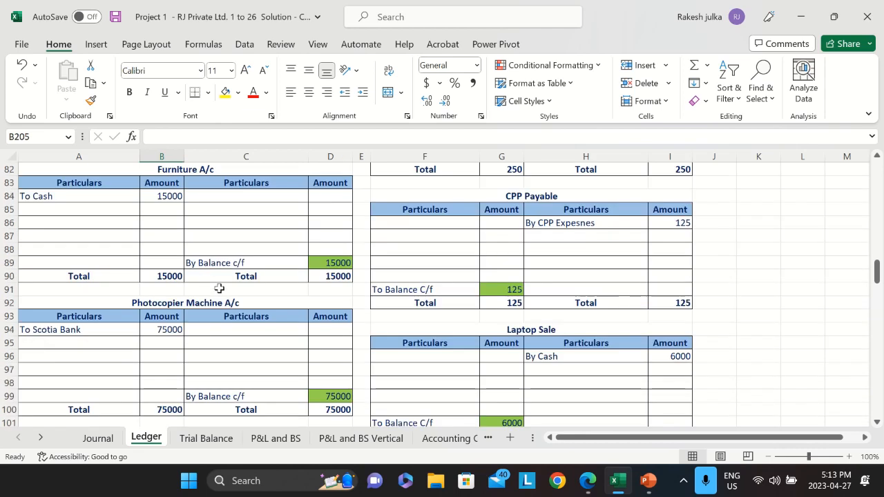
pyautogui.scroll(5, 219, 288)
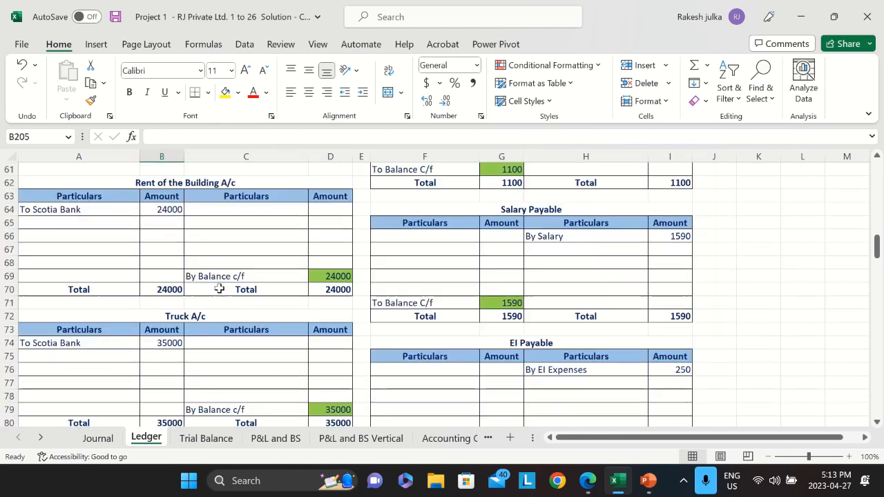
pyautogui.scroll(7, 677, 297)
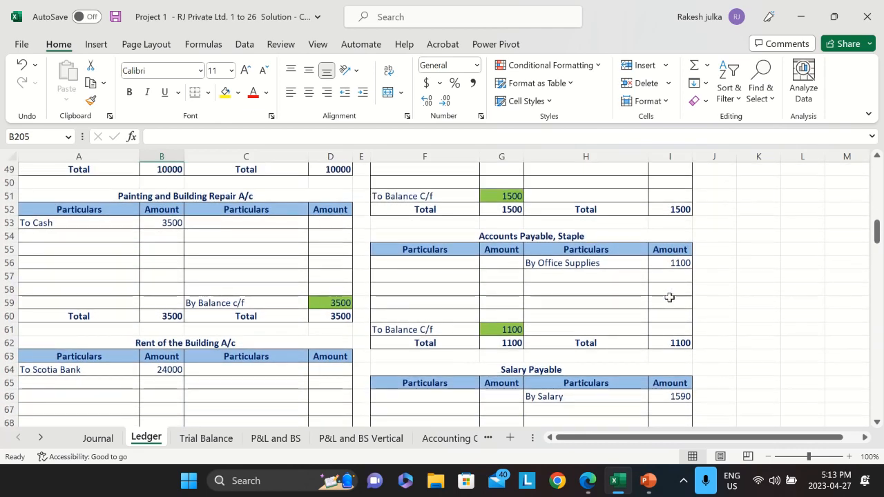
pyautogui.scroll(3, 550, 302)
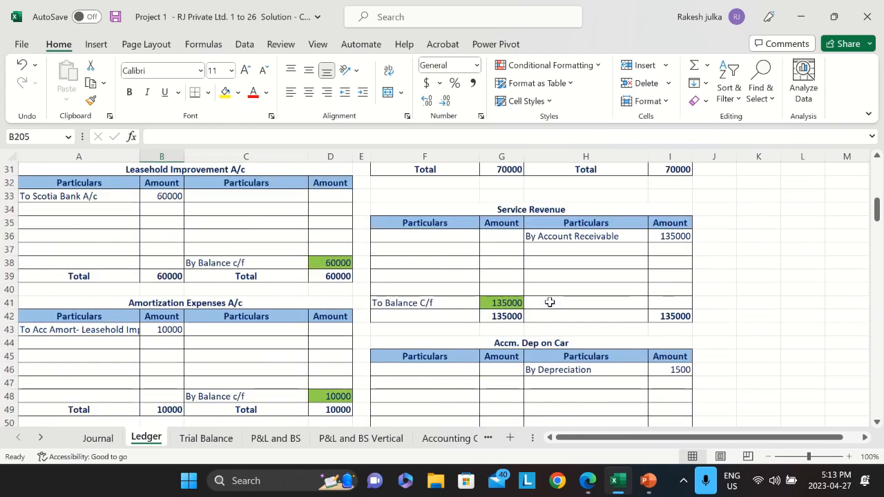
pyautogui.scroll(6, 549, 301)
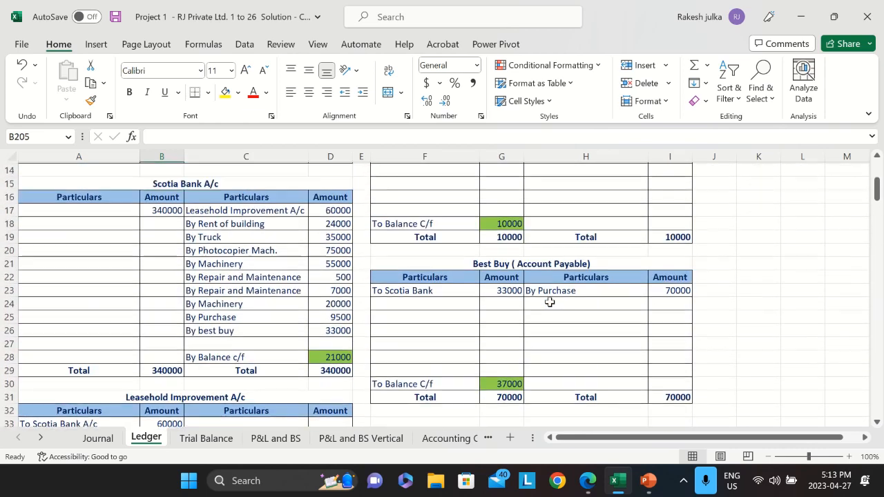
pyautogui.scroll(3, 550, 302)
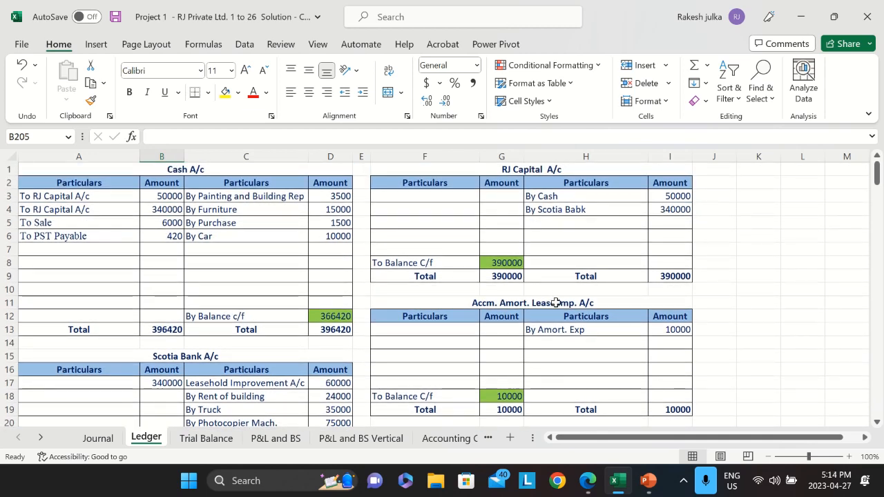
pyautogui.scroll(-7, 383, 351)
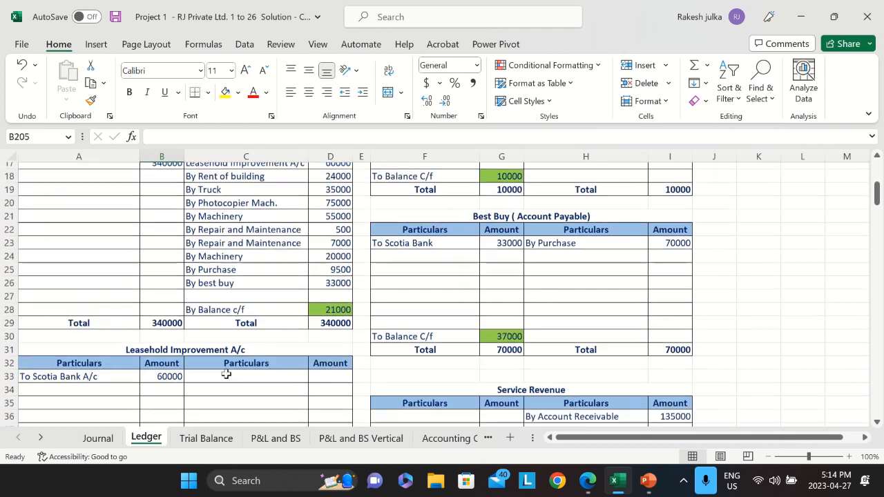
pyautogui.scroll(-3, 226, 374)
pyautogui.scroll(-3, 180, 338)
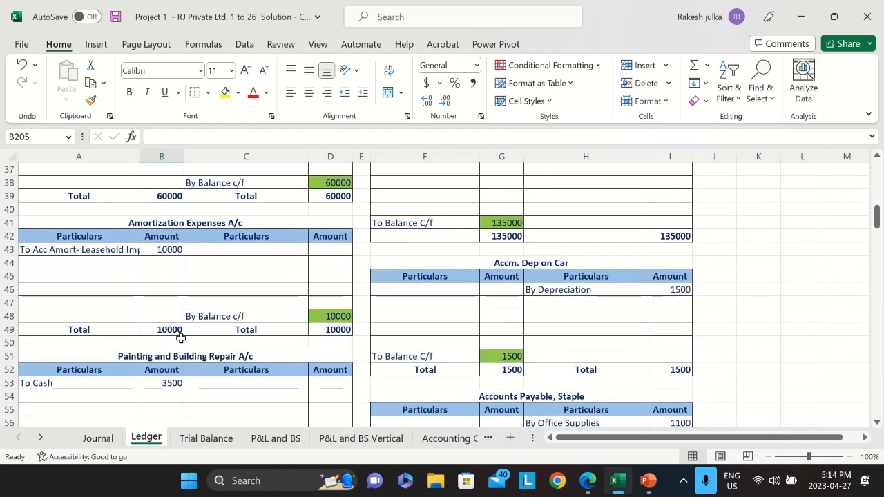
pyautogui.scroll(-2, 193, 343)
pyautogui.scroll(-6, 201, 347)
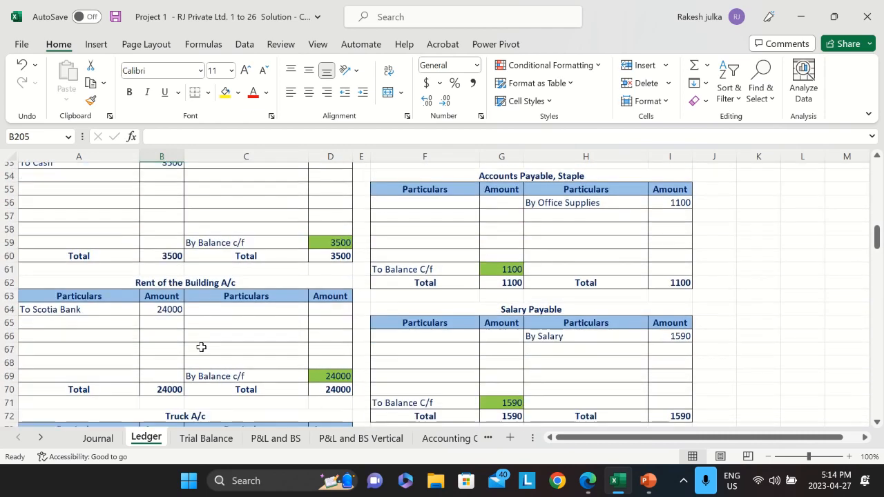
pyautogui.scroll(17, 201, 348)
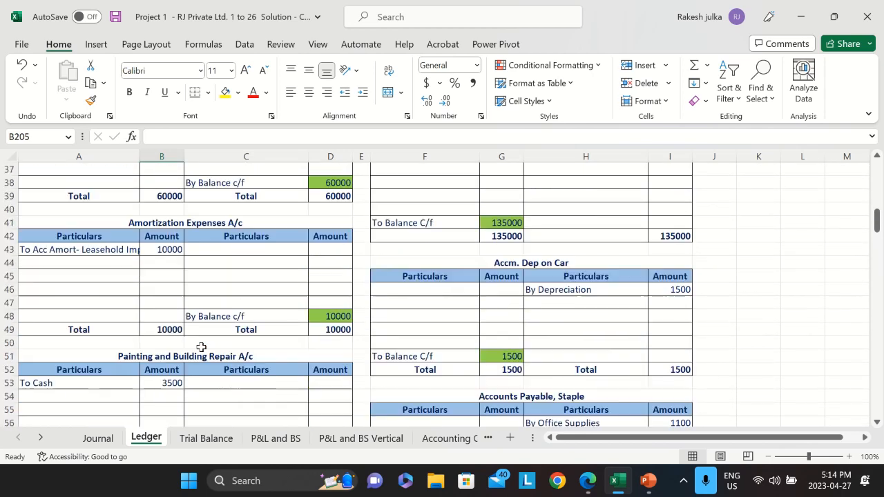
pyautogui.scroll(6, 205, 308)
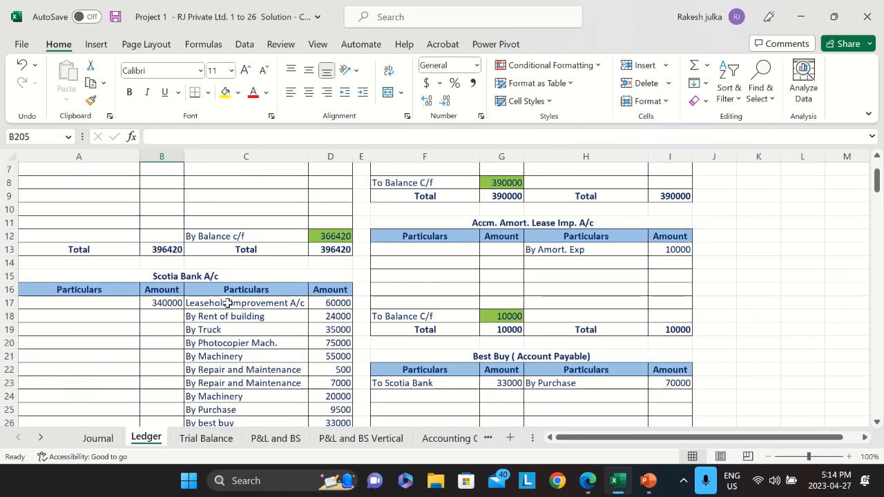
pyautogui.scroll(-4, 226, 304)
pyautogui.scroll(-6, 227, 304)
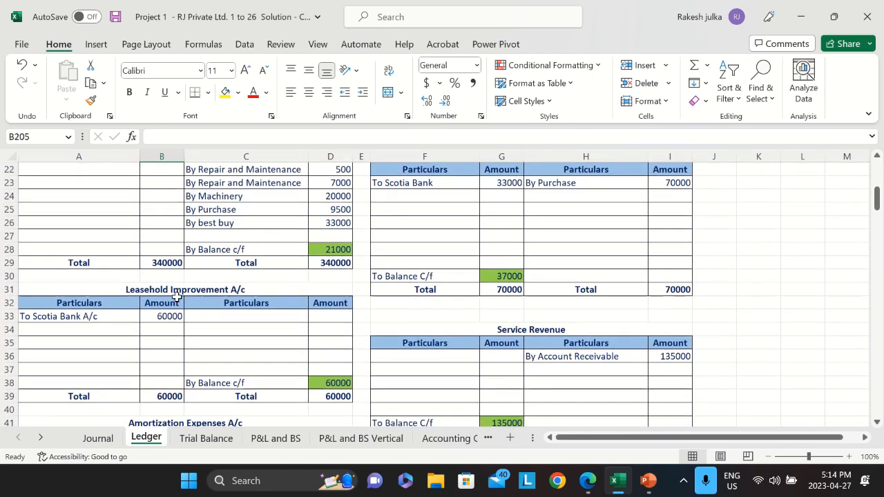
pyautogui.scroll(-9, 212, 315)
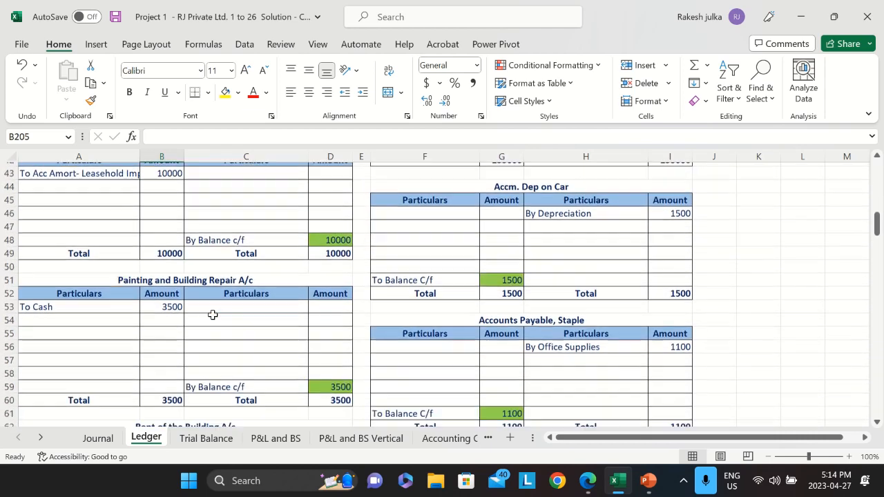
pyautogui.scroll(-6, 212, 315)
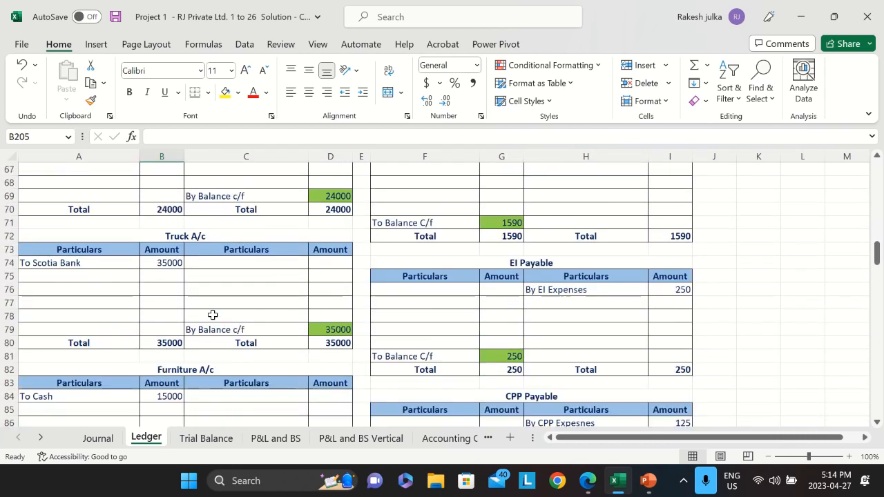
pyautogui.scroll(-9, 212, 315)
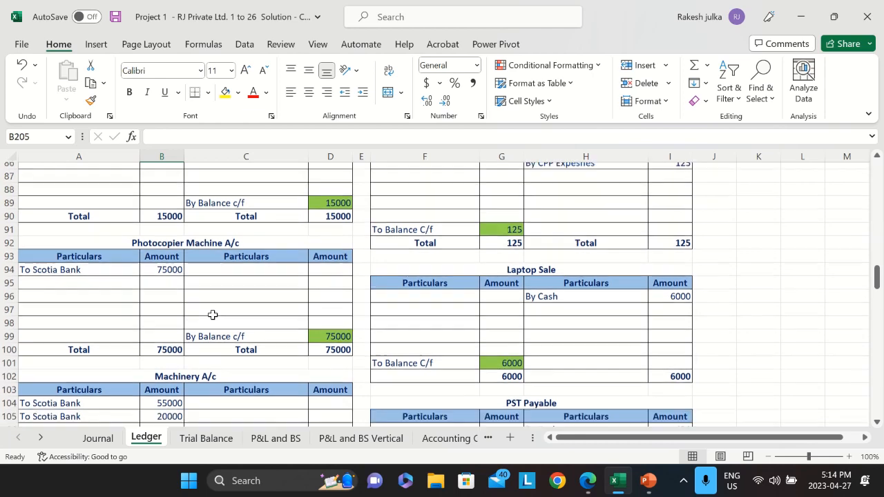
pyautogui.scroll(-3, 213, 315)
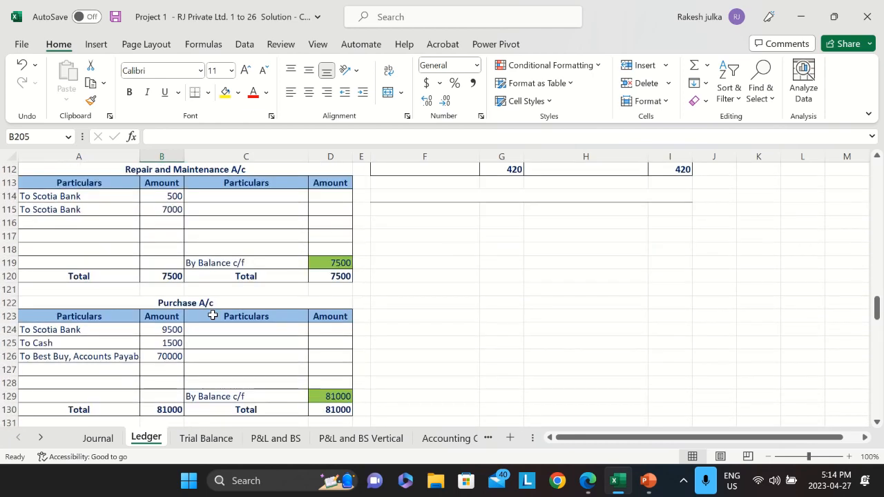
# Check entry 25's credit line in the Journal and post "By COGS" with 4000 on the credit side of the Ledger's Repair and Maintenance A/c.
pyautogui.click(205, 332)
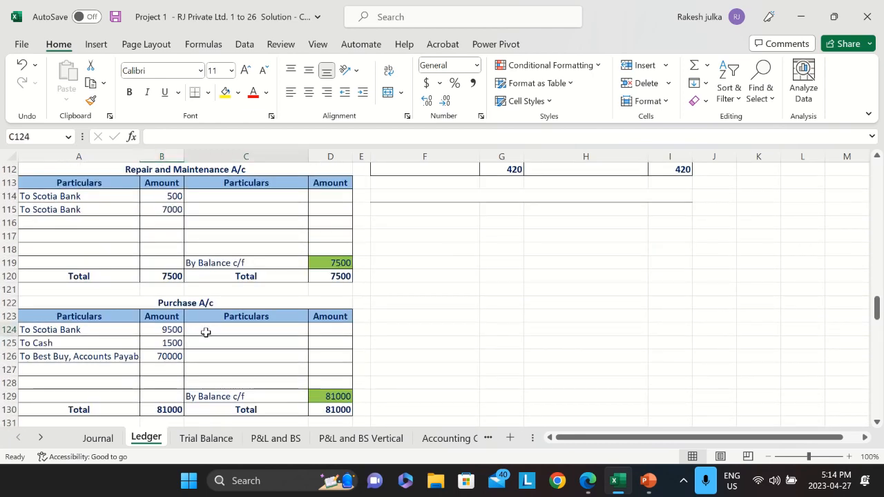
pyautogui.click(97, 438)
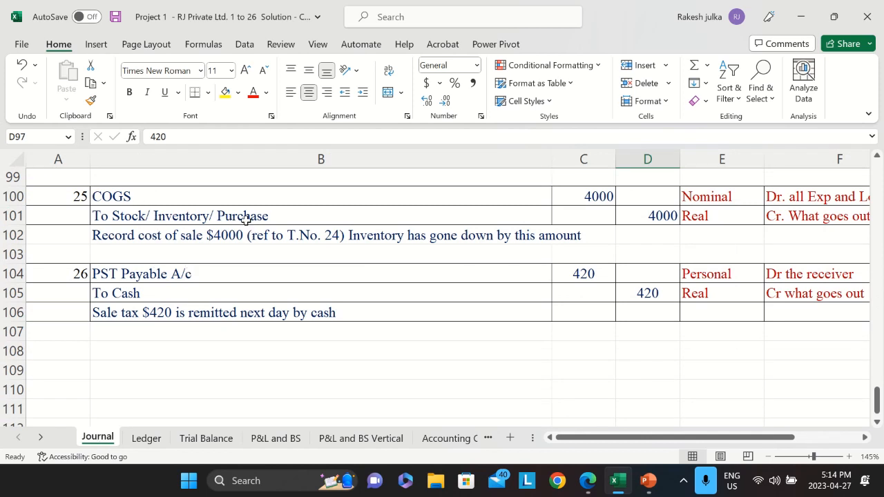
pyautogui.click(145, 440)
pyautogui.click(244, 199)
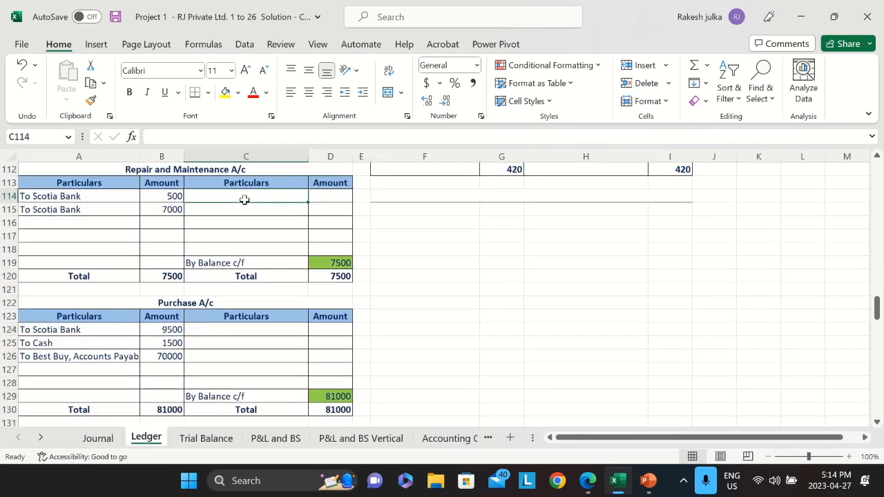
pyautogui.write('By')
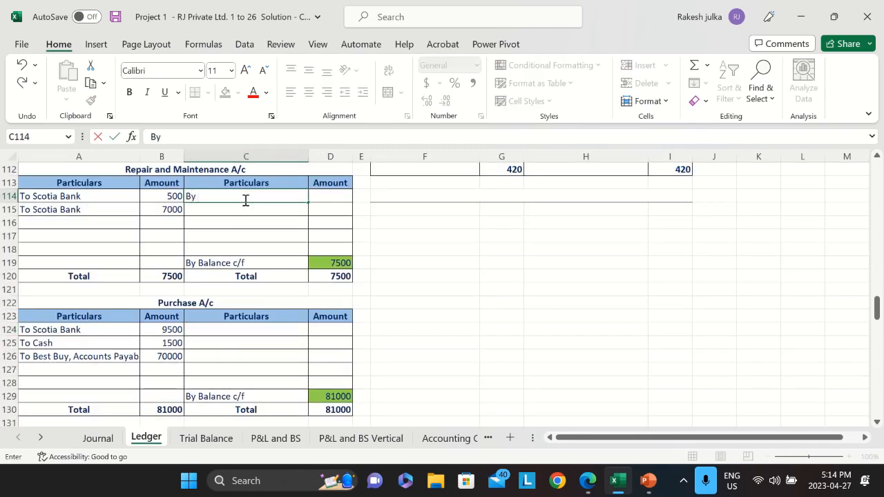
pyautogui.write(' COGS')
pyautogui.press('Tab')
pyautogui.write('4000')
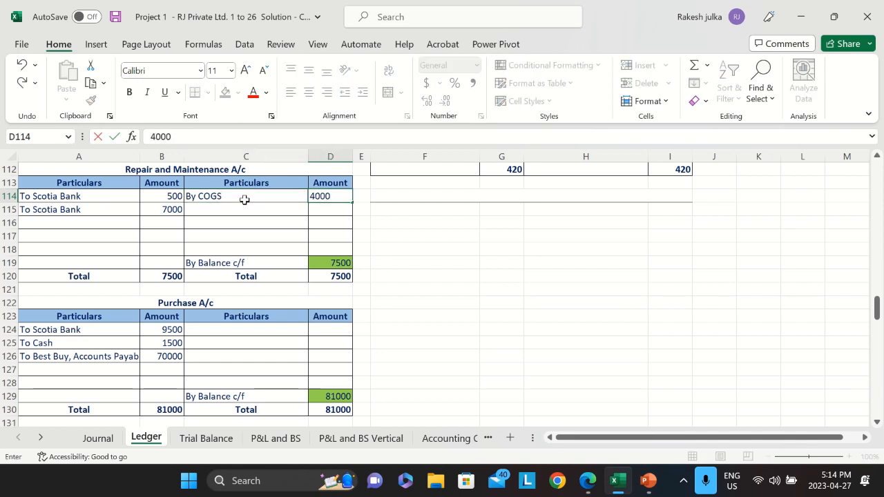
pyautogui.press('Return')
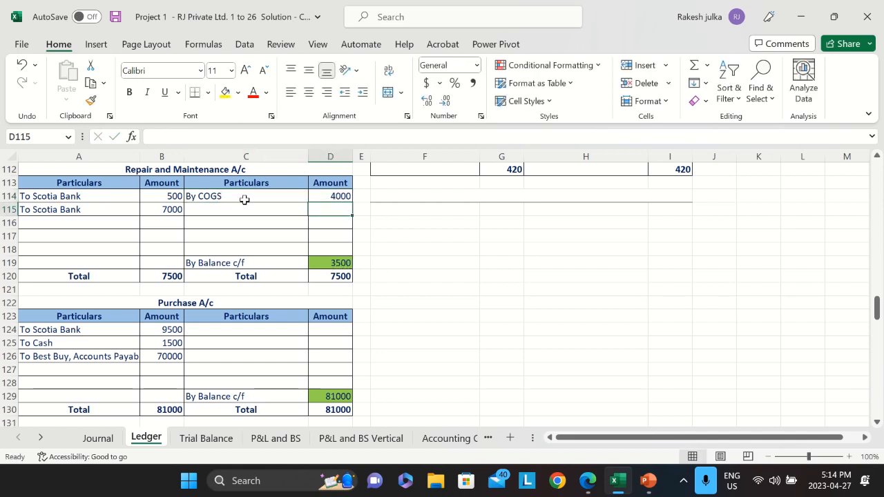
# Consult journal entry 26 and enter "To Cash" as the debit particulars in the Ledger's PST Payable account.
pyautogui.click(97, 438)
pyautogui.click(143, 273)
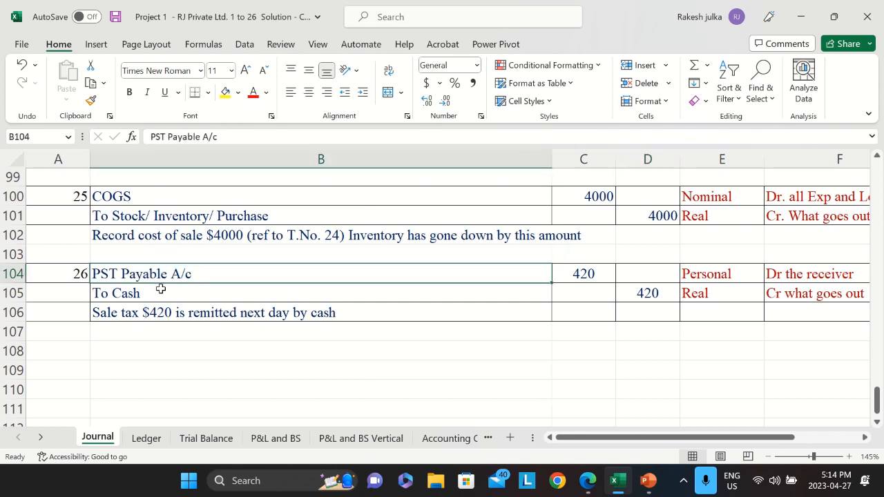
pyautogui.click(154, 296)
pyautogui.click(146, 437)
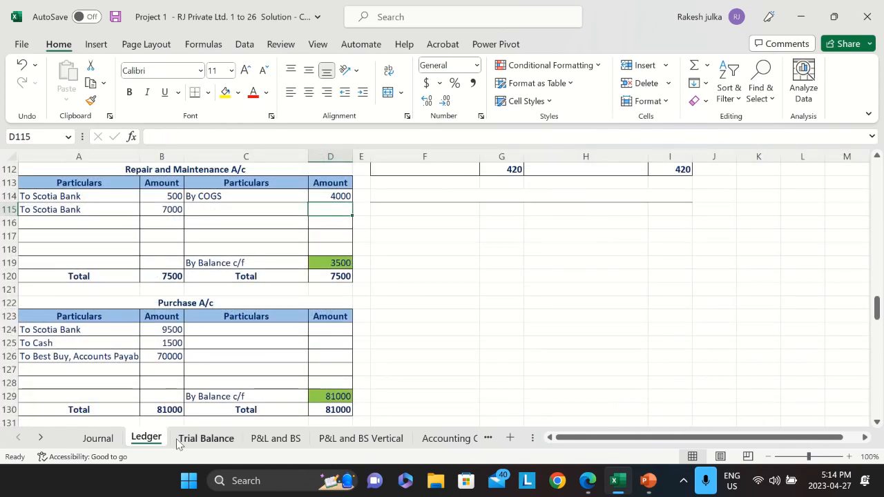
pyautogui.scroll(-6, 158, 366)
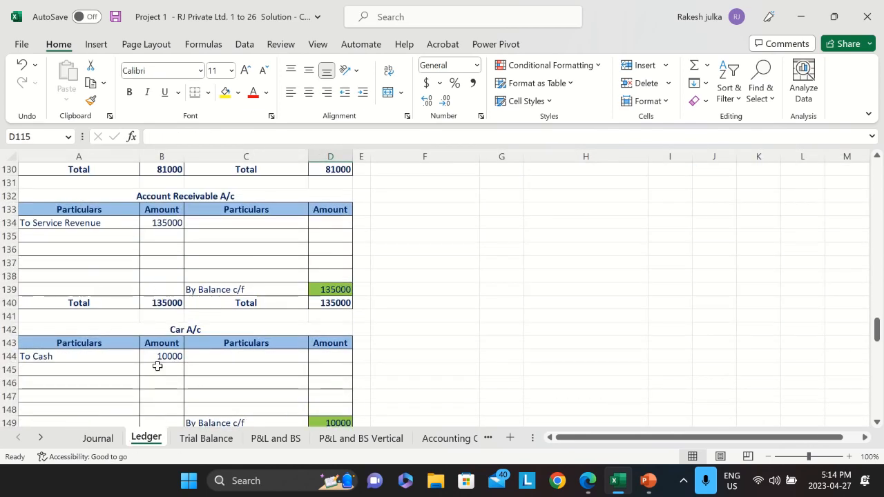
pyautogui.scroll(18, 322, 319)
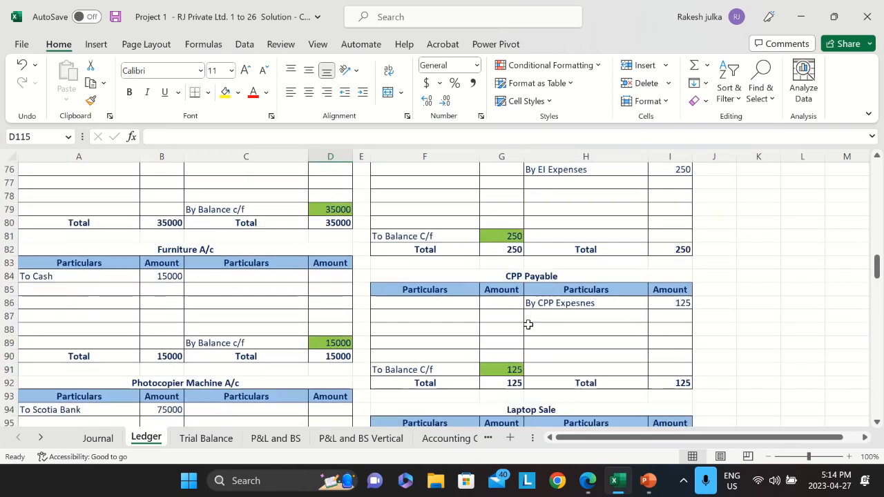
pyautogui.scroll(-9, 528, 324)
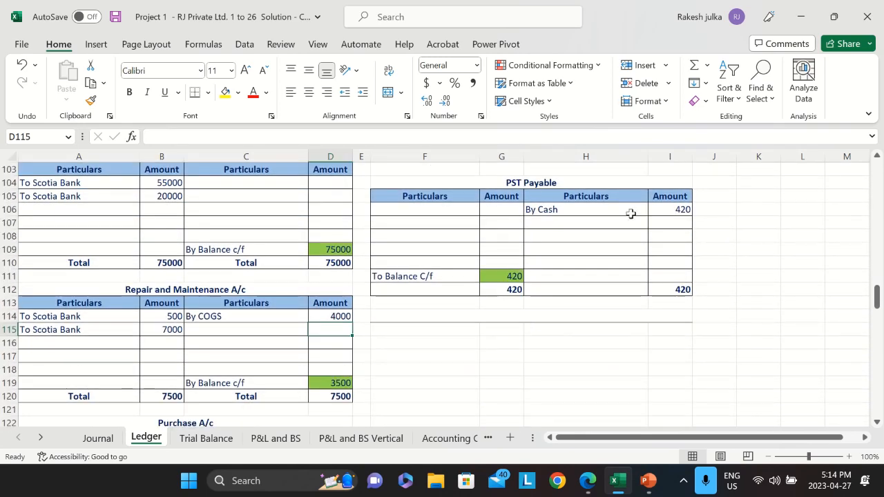
pyautogui.click(424, 209)
pyautogui.write('To CAsh')
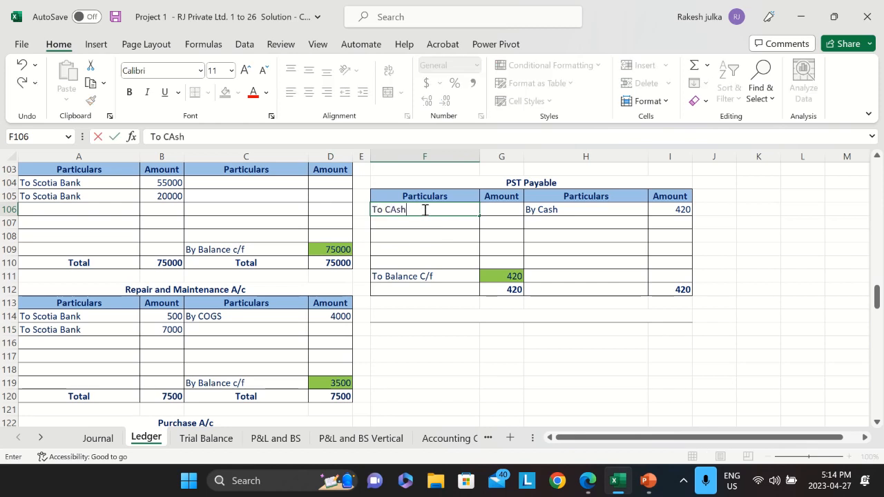
pyautogui.press('Tab')
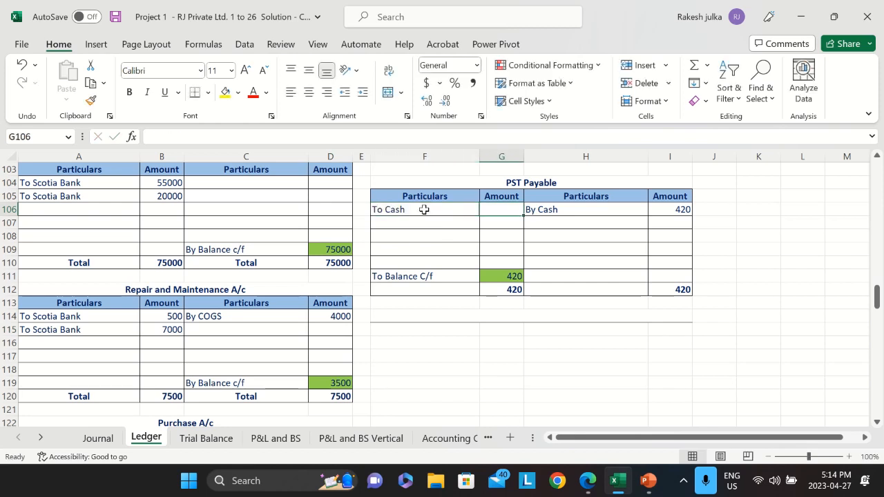
# Set the debit amount of PST Payable's "To Cash" line to 420.
pyautogui.write('400')
pyautogui.press('Return')
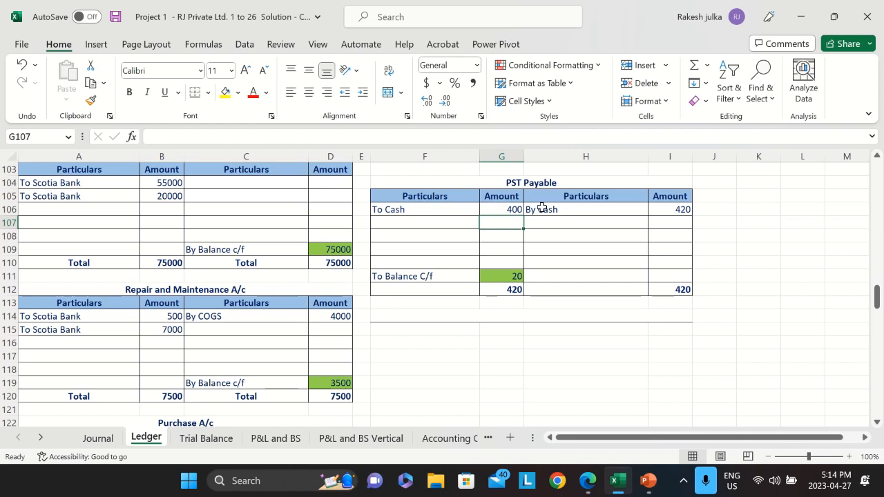
pyautogui.press('Up')
pyautogui.write('420')
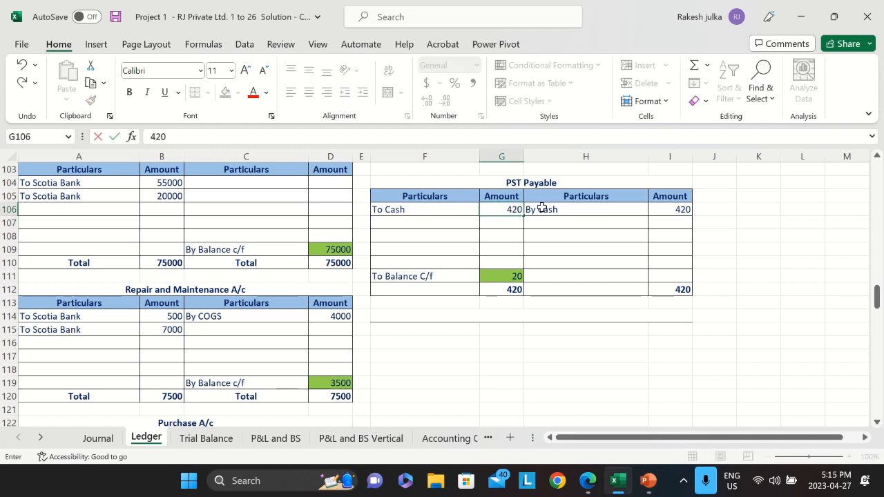
pyautogui.press('Return')
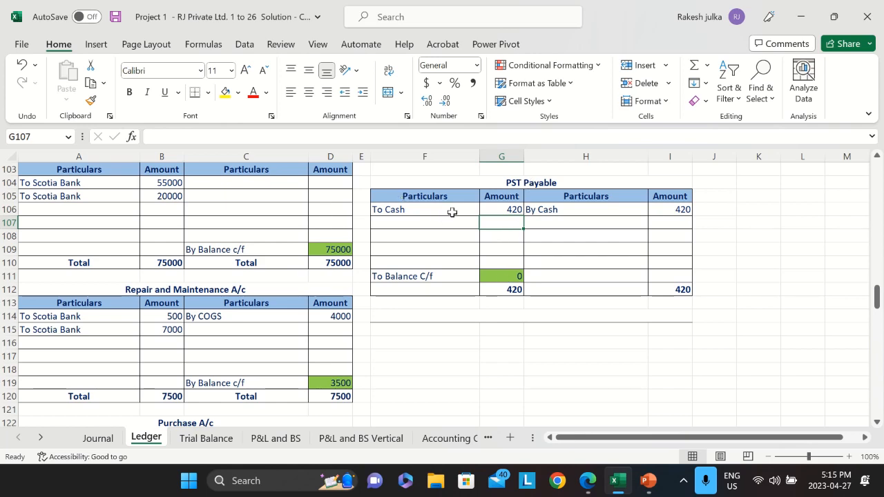
# Post entry 26's credit in the Ledger's Cash A/c as "By PST" with 420.
pyautogui.scroll(20, 148, 250)
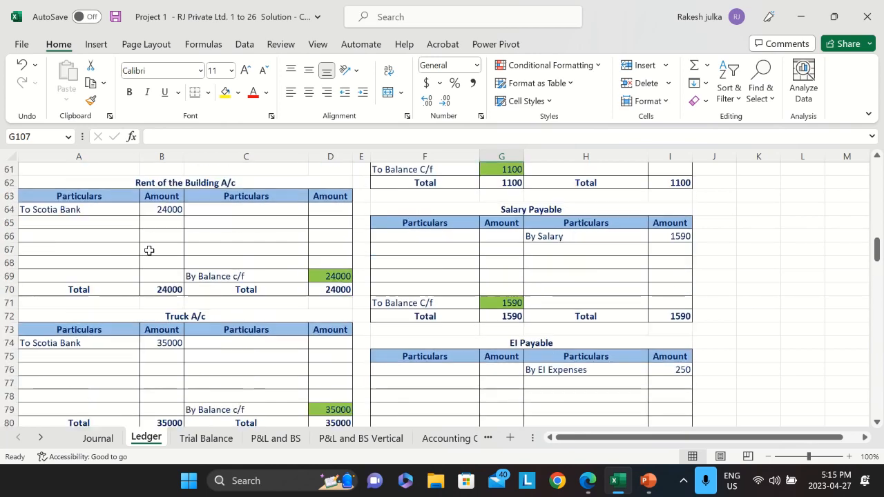
pyautogui.click(197, 249)
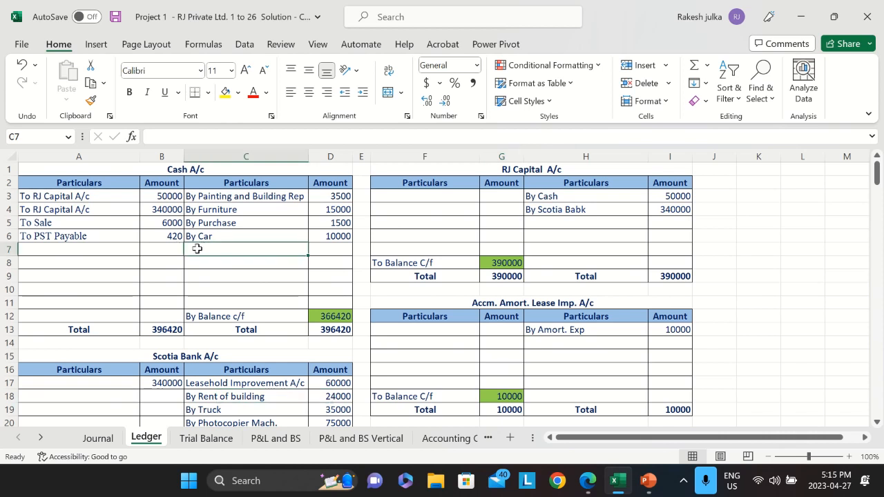
pyautogui.write('By PST')
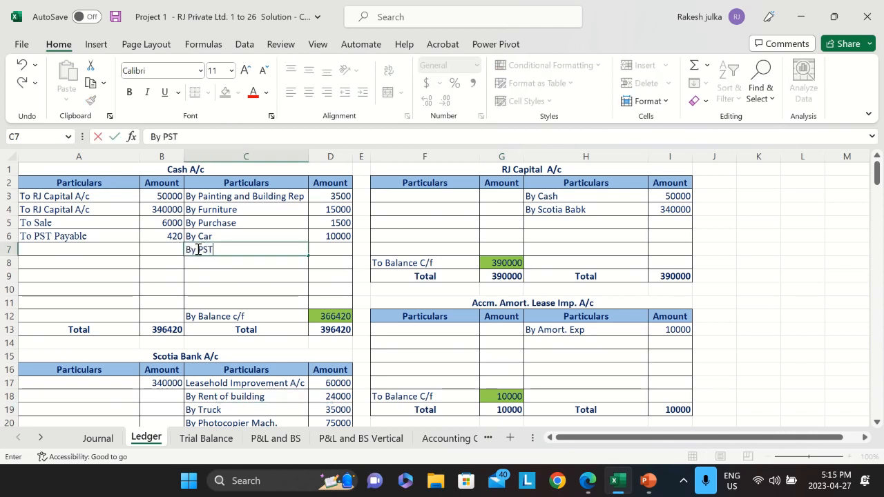
pyautogui.press('Tab')
pyautogui.write('4')
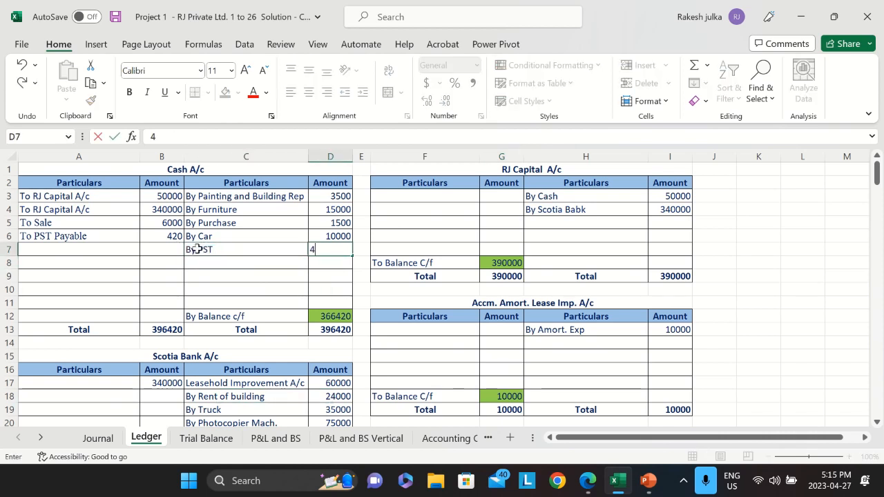
pyautogui.press('Return')
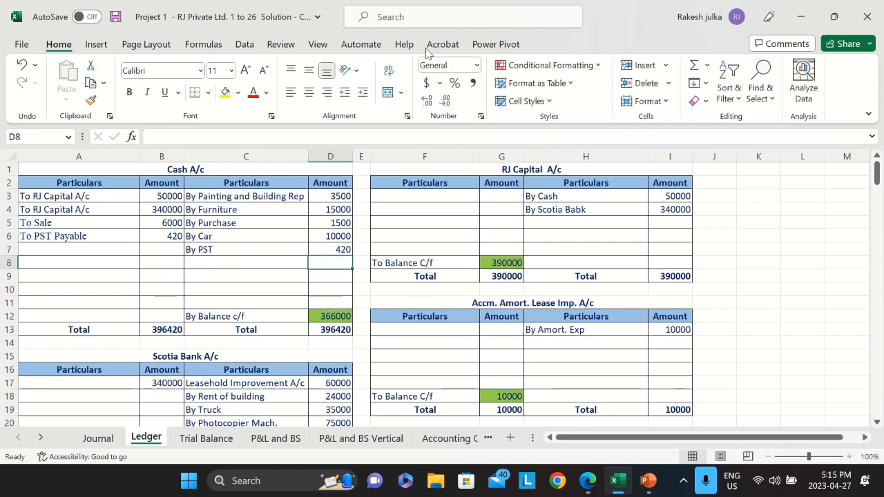
# Compare the Trial Balance's debit and credit totals and review its account balances.
pyautogui.click(225, 440)
pyautogui.scroll(-11, 272, 353)
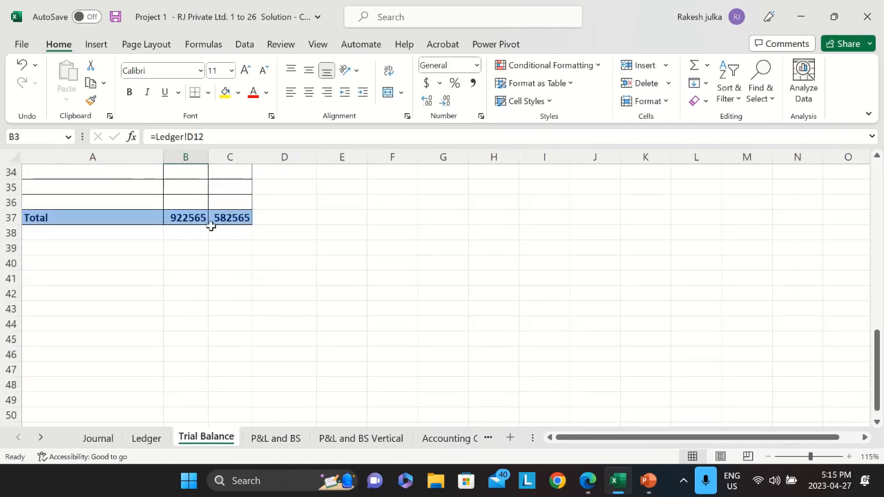
pyautogui.click(278, 440)
pyautogui.click(207, 439)
pyautogui.scroll(3, 200, 343)
pyautogui.scroll(8, 201, 343)
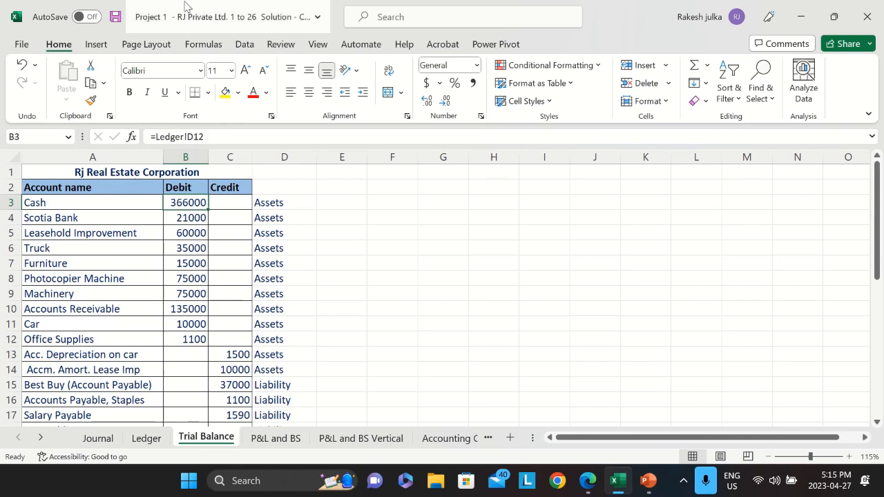
# Check the second "To RJ Capital A/c" amount in the Ledger's Cash A/c against journal entry 1.
pyautogui.click(107, 441)
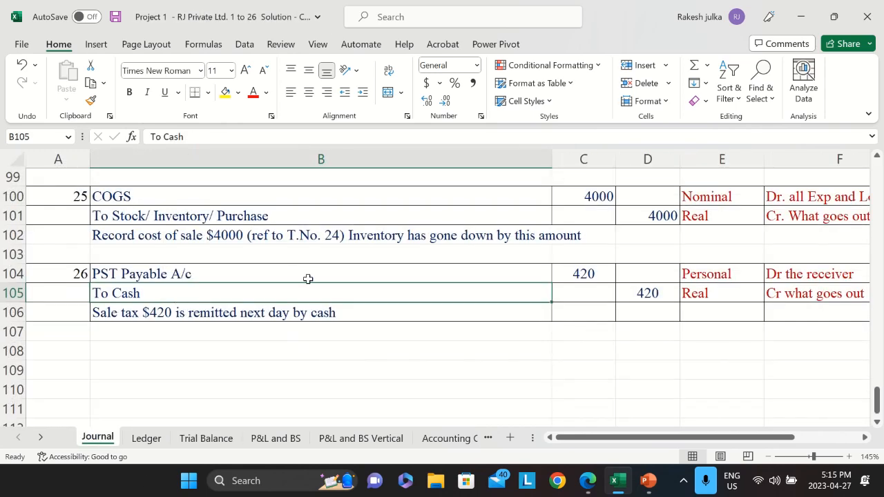
pyautogui.scroll(1, 127, 439)
pyautogui.click(146, 438)
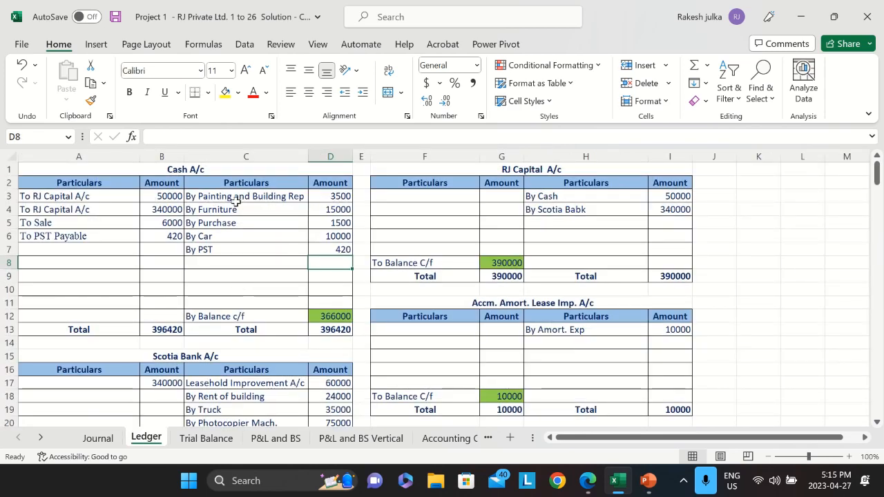
pyautogui.click(167, 210)
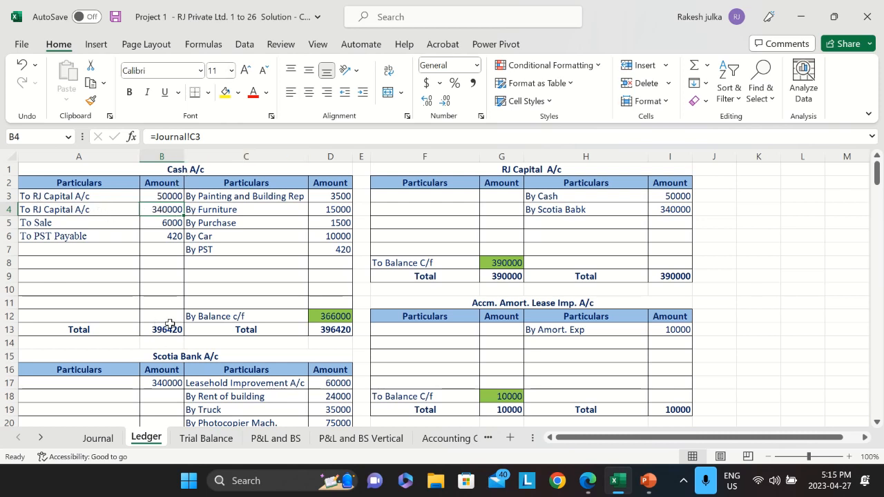
pyautogui.click(99, 440)
pyautogui.scroll(20, 160, 283)
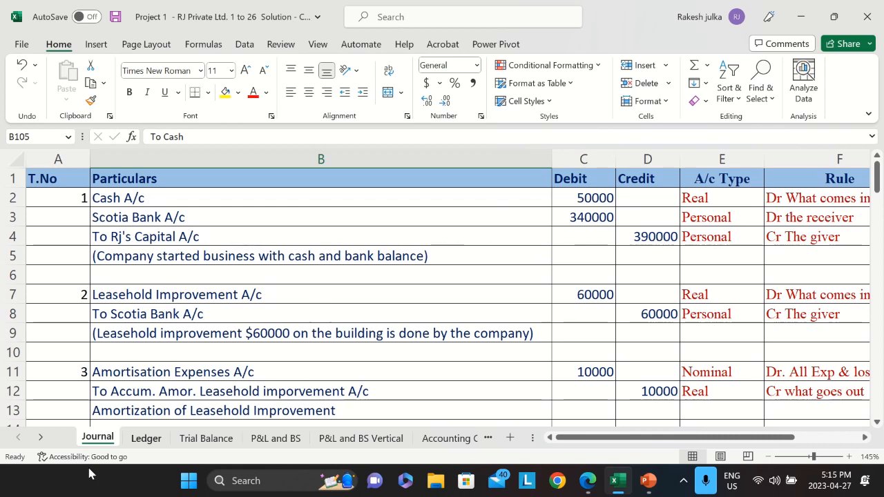
# Clear the second "To RJ Capital A/c" line and its 340000 amount from the debit side of the Ledger's Cash A/c.
pyautogui.click(146, 437)
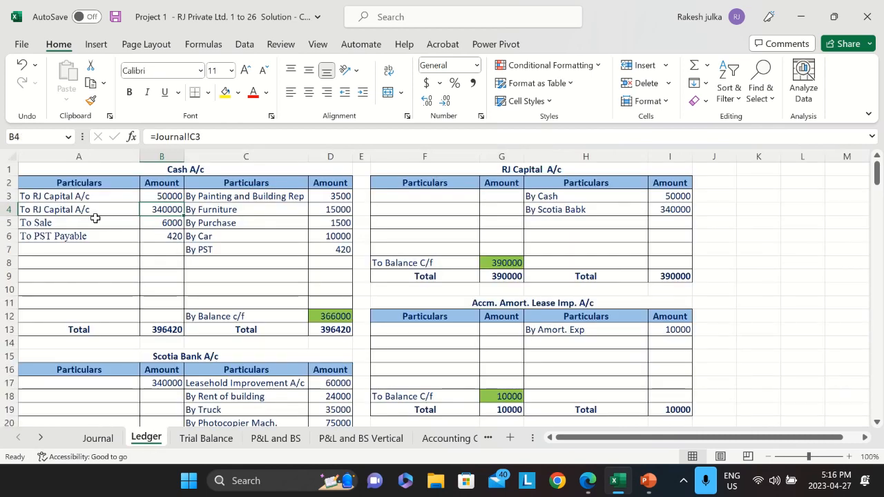
pyautogui.moveTo(93, 210); pyautogui.dragTo(152, 210)
pyautogui.press('Delete')
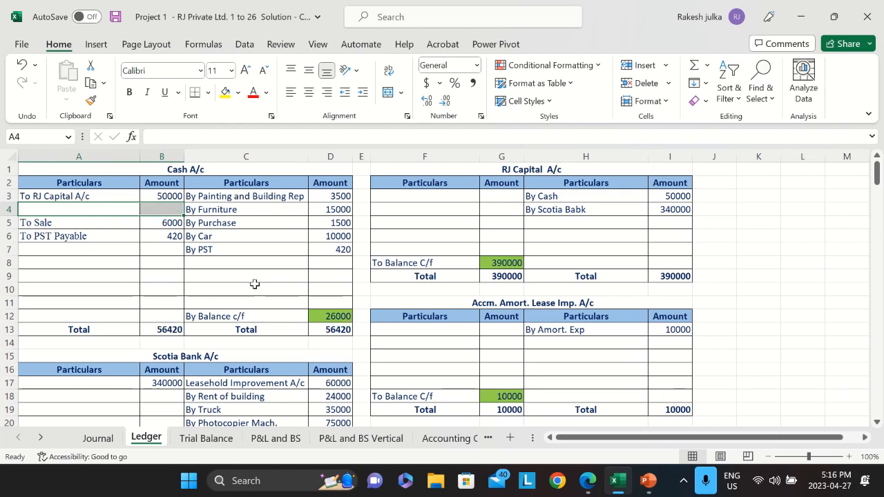
# Recheck whether the Trial Balance's debit and credit totals agree and look over its account balances.
pyautogui.scroll(-11, 255, 284)
pyautogui.click(206, 438)
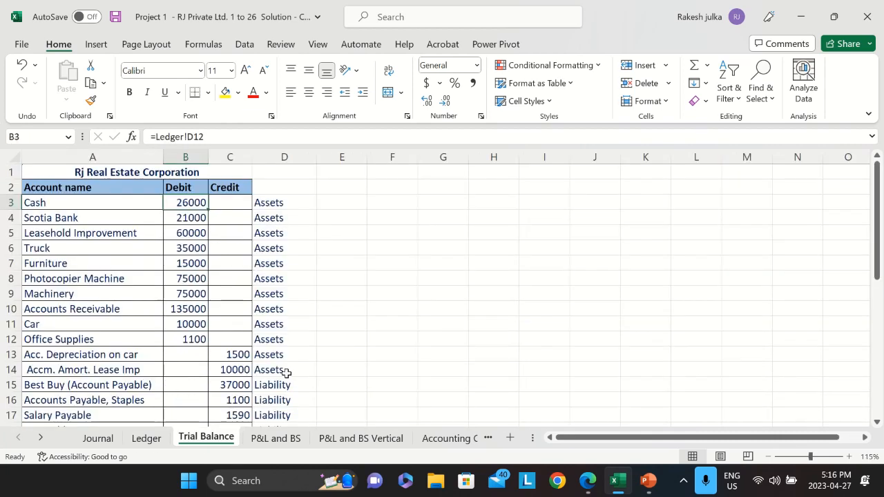
pyautogui.scroll(-11, 241, 378)
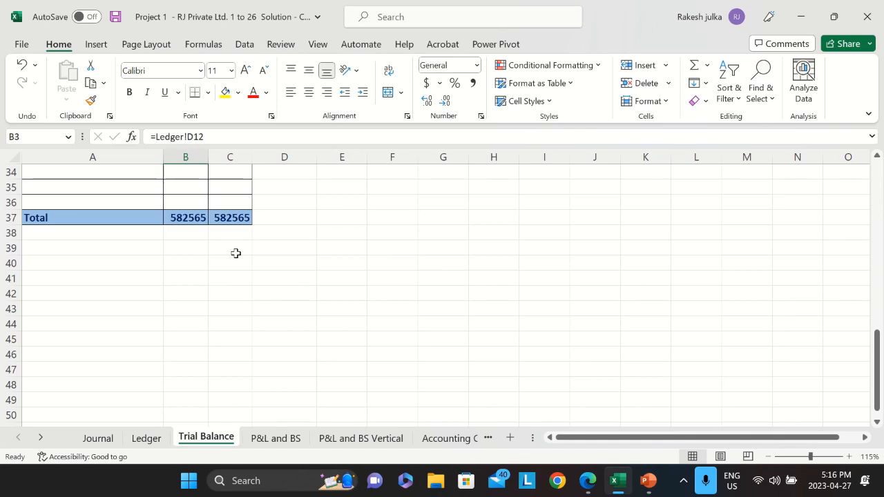
pyautogui.scroll(5, 203, 380)
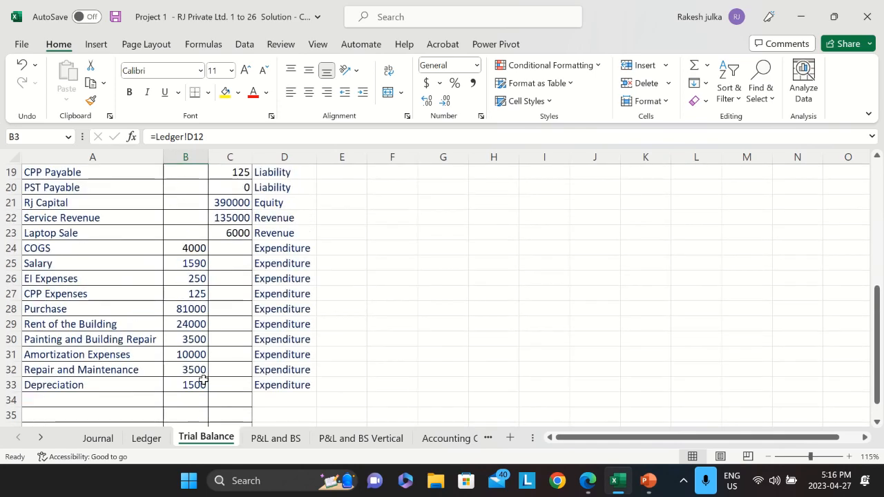
pyautogui.scroll(6, 205, 364)
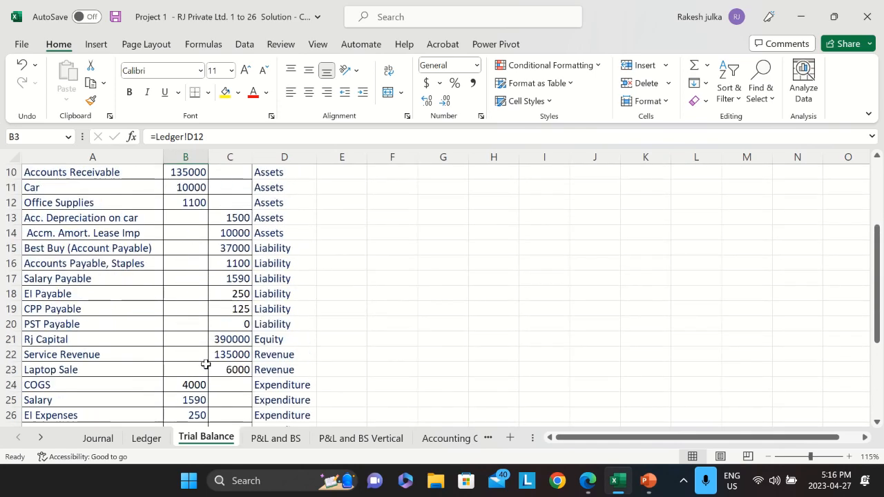
# Review the profit and loss account and the balance sheet on the P&L and BS sheet, including the PST Payable line.
pyautogui.click(279, 442)
pyautogui.scroll(-1, 283, 315)
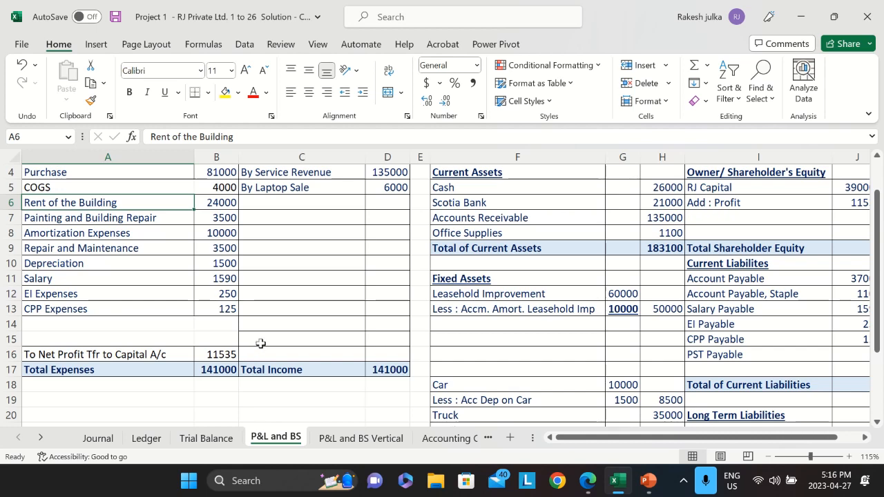
pyautogui.scroll(-2, 301, 339)
pyautogui.scroll(2, 301, 339)
pyautogui.moveTo(786, 353); pyautogui.dragTo(735, 353)
pyautogui.scroll(1, 497, 212)
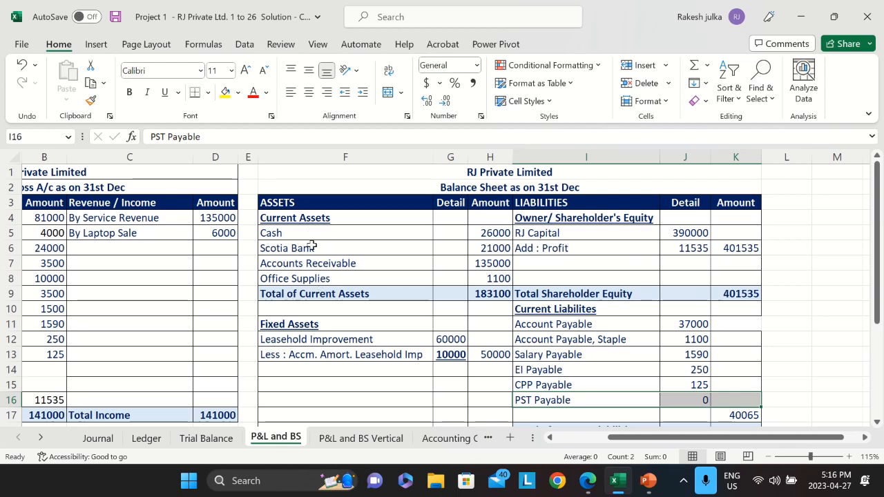
# Inspect the balance sheet's current and fixed asset totals and compare total assets with total liabilities and equity.
pyautogui.scroll(-4, 481, 325)
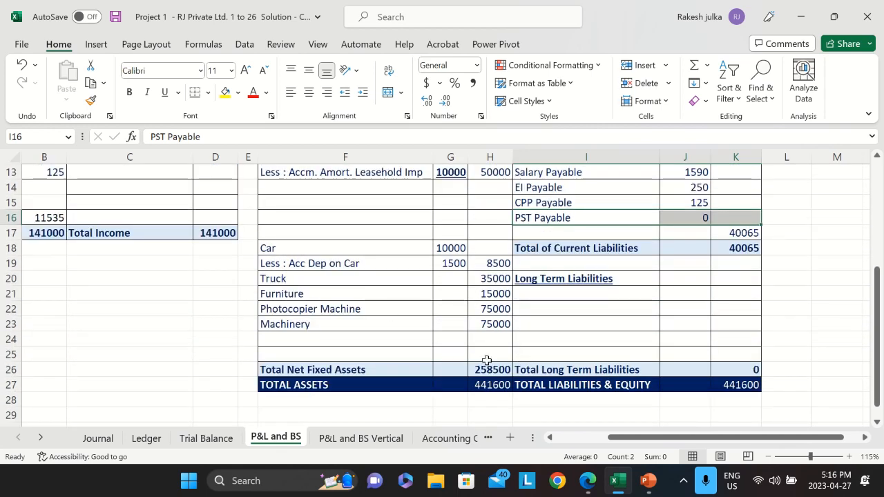
pyautogui.scroll(2, 489, 222)
pyautogui.click(492, 205)
pyautogui.scroll(-2, 475, 328)
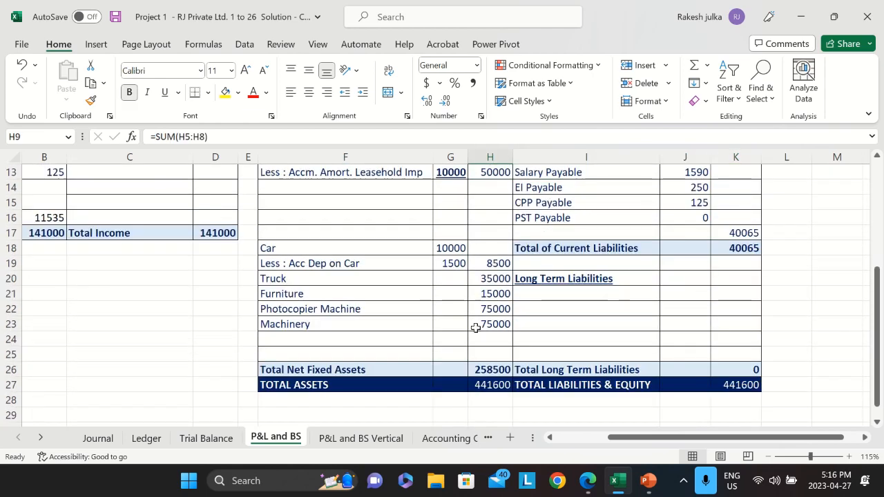
pyautogui.click(482, 370)
pyautogui.click(486, 384)
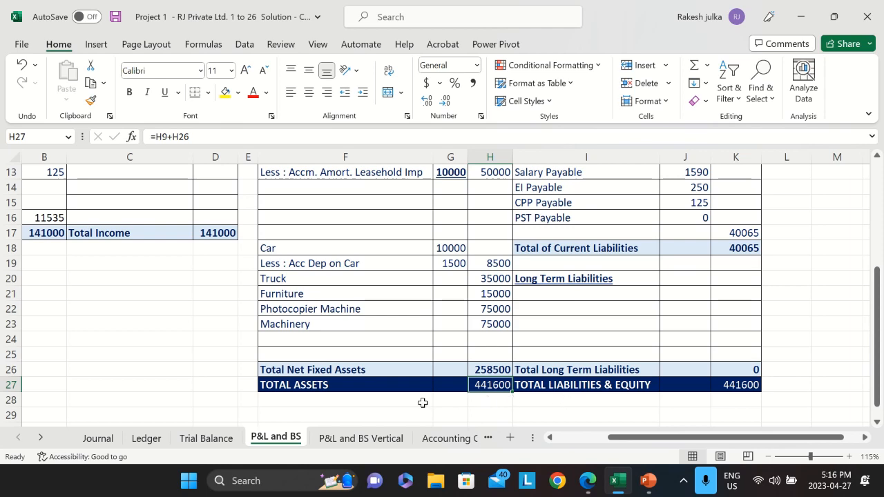
pyautogui.click(405, 389)
pyautogui.click(724, 388)
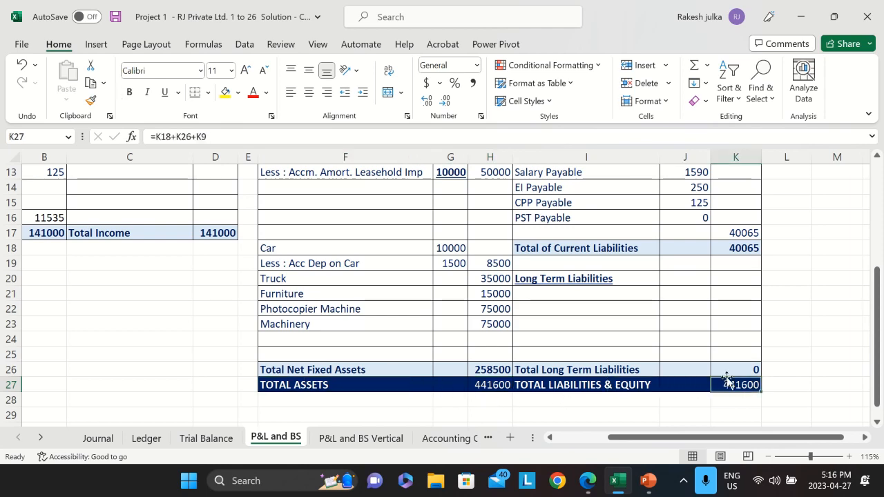
pyautogui.scroll(1, 705, 336)
pyautogui.scroll(1, 705, 336)
pyautogui.scroll(2, 533, 291)
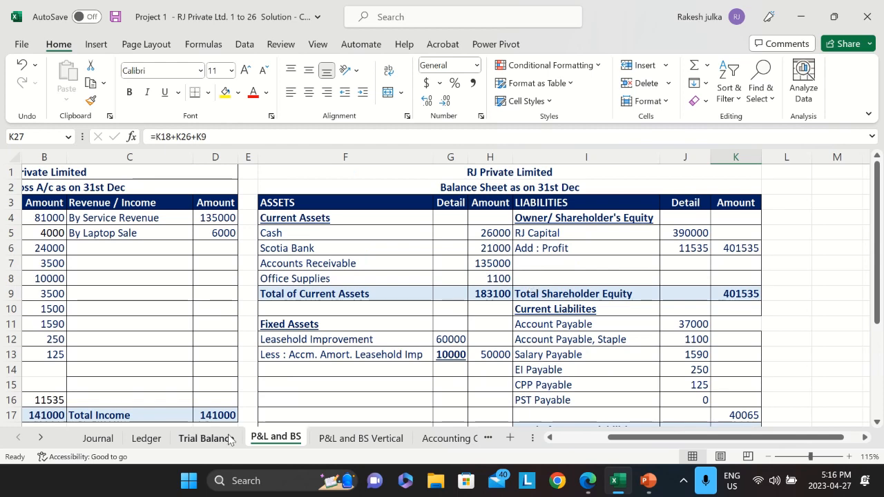
# Review the debit side of the Ledger's Cash A/c, from the RJ Capital, Sale and PST Payable lines to the total formula.
pyautogui.click(145, 439)
pyautogui.scroll(11, 248, 221)
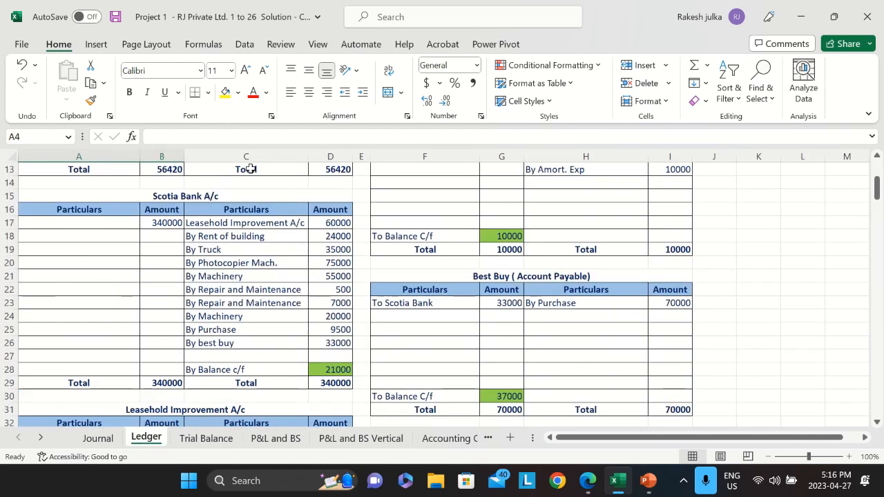
pyautogui.click(228, 264)
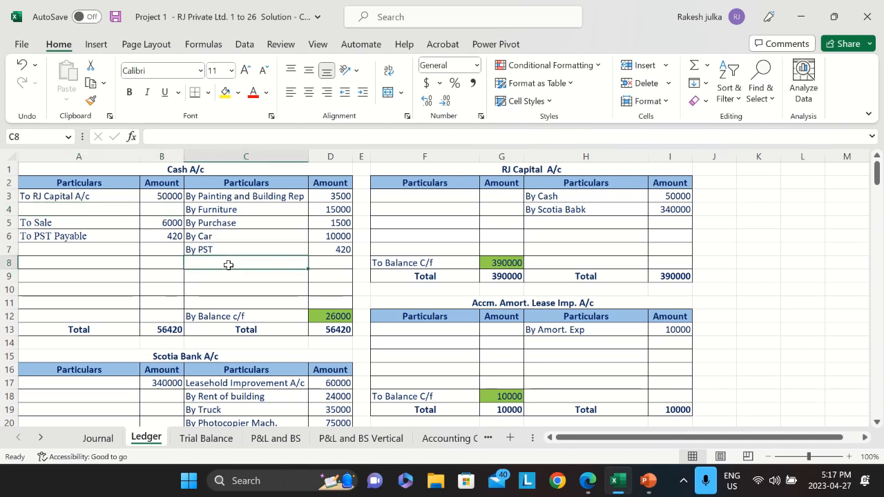
pyautogui.click(205, 172)
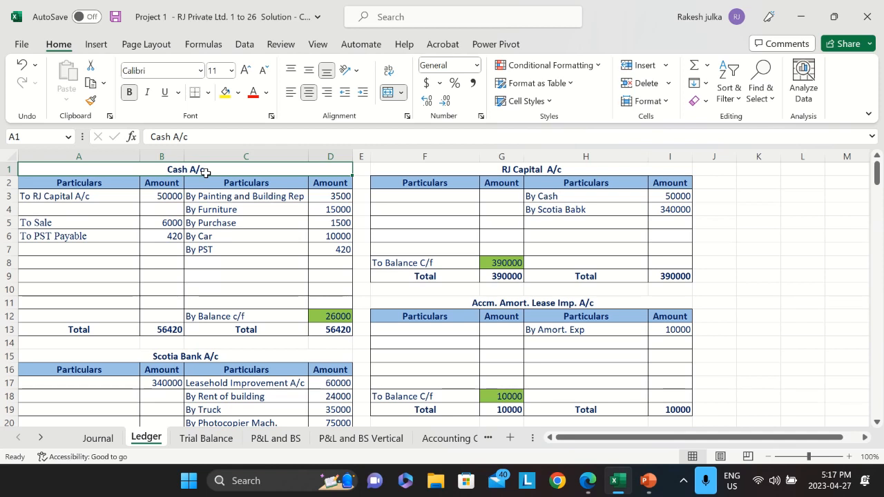
pyautogui.click(178, 198)
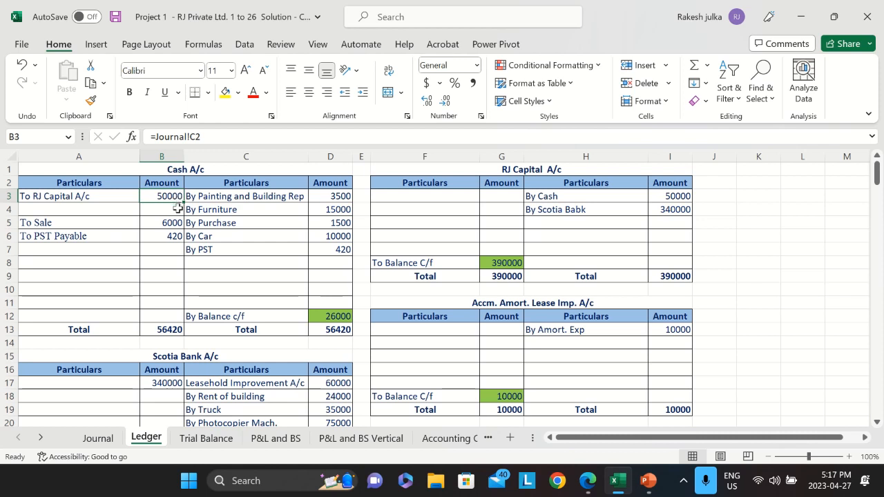
pyautogui.click(176, 224)
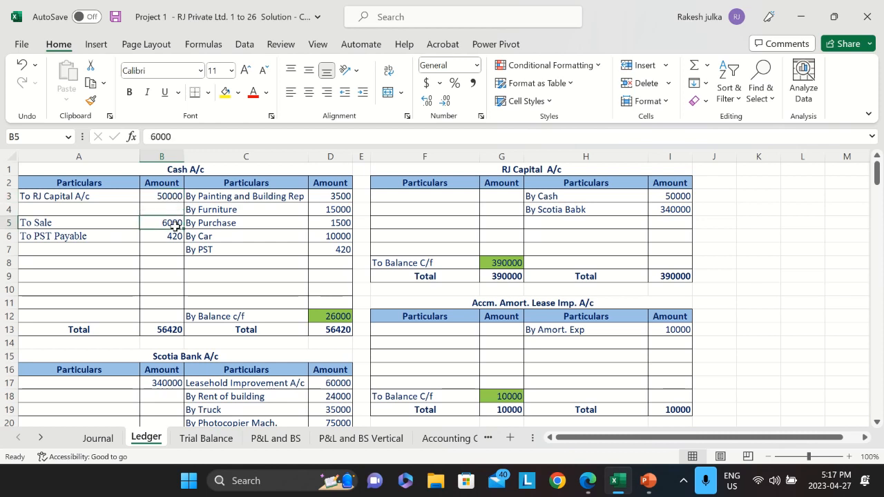
pyautogui.click(87, 233)
pyautogui.click(174, 238)
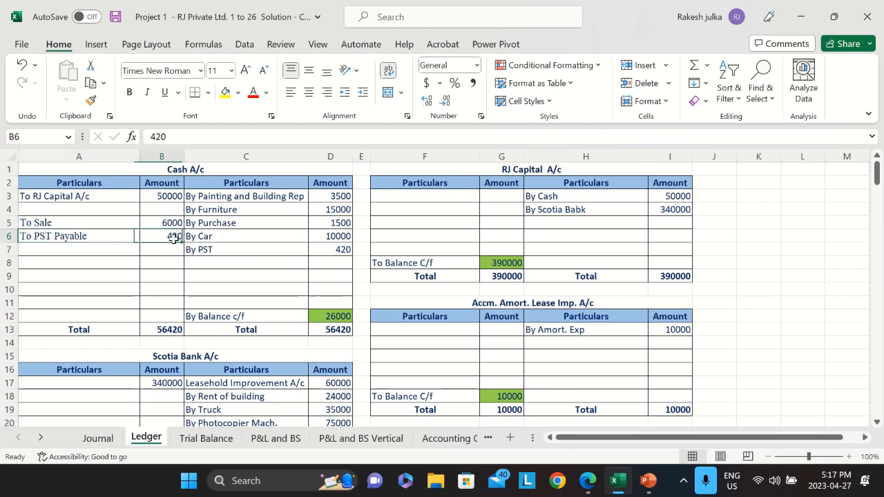
pyautogui.click(159, 330)
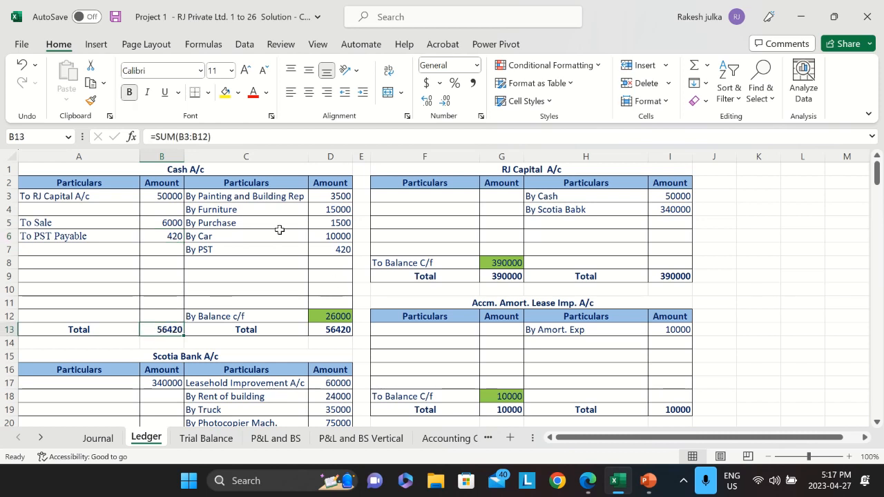
# Review each credit posting in the Cash A/c, from Painting and Building Rep to PST, and inspect the closing balance formula.
pyautogui.click(266, 198)
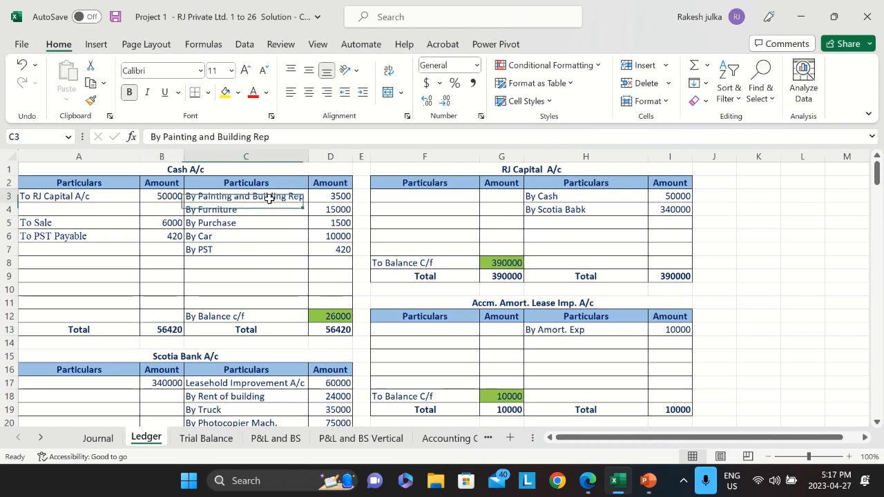
pyautogui.click(341, 197)
pyautogui.click(271, 207)
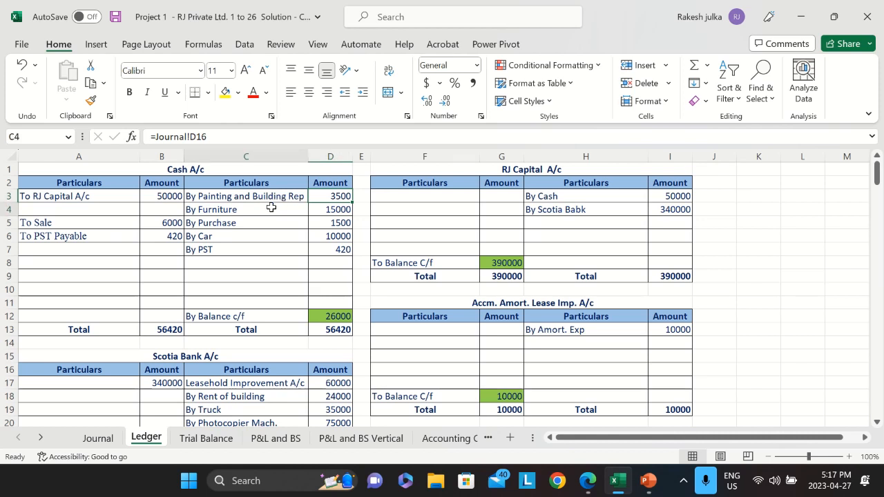
pyautogui.click(345, 211)
pyautogui.click(273, 222)
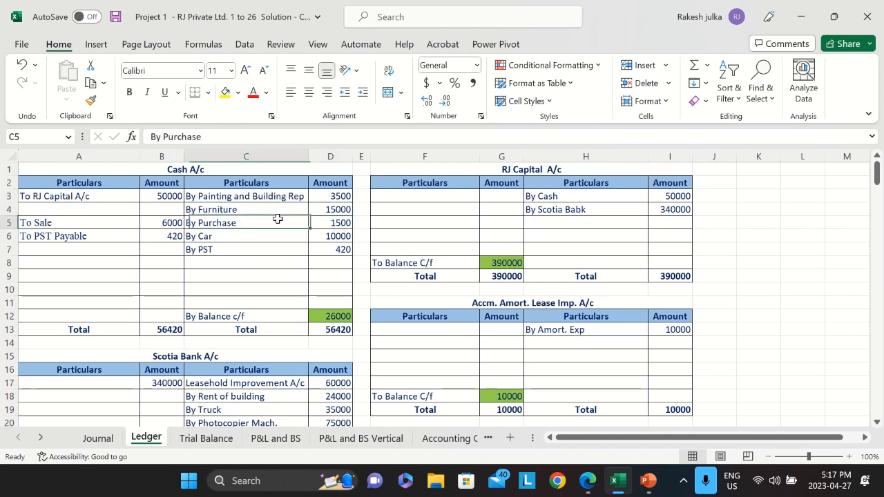
pyautogui.click(325, 225)
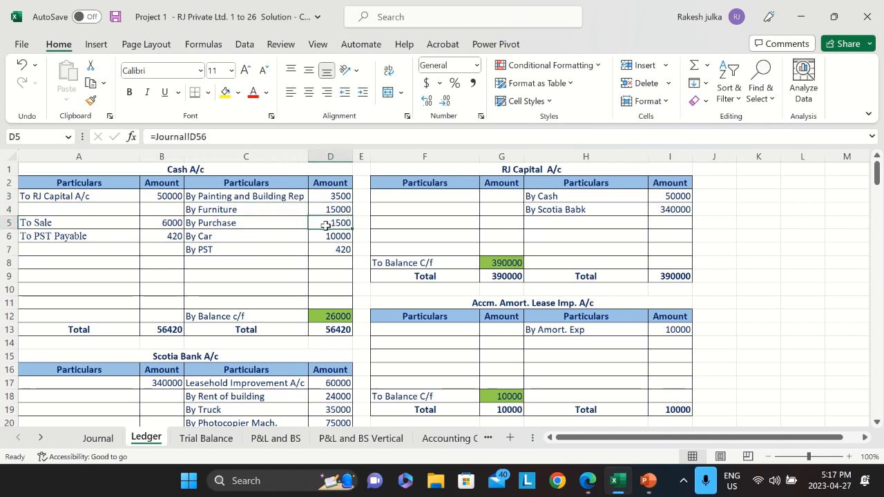
pyautogui.click(256, 226)
pyautogui.click(236, 239)
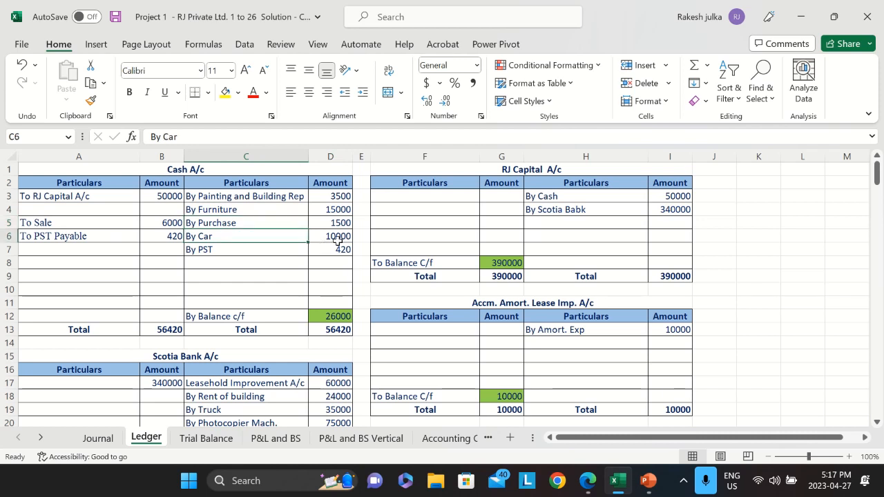
pyautogui.click(330, 239)
pyautogui.click(259, 249)
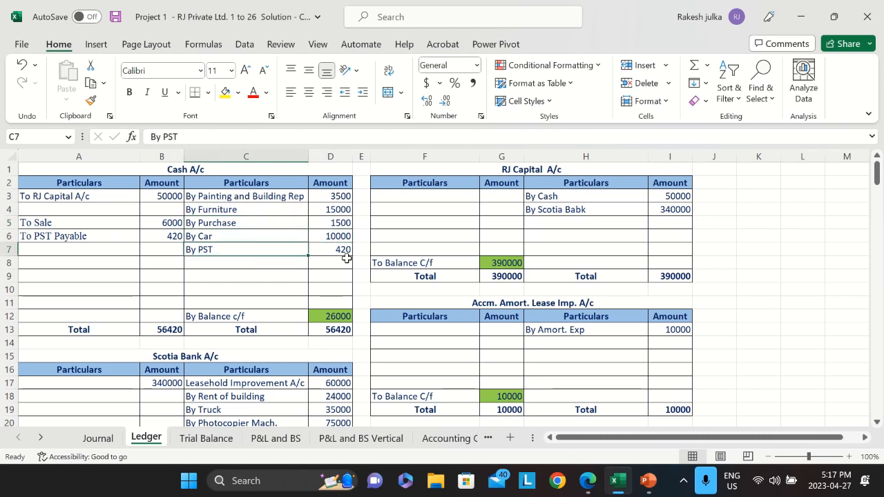
pyautogui.click(156, 239)
pyautogui.click(234, 251)
pyautogui.click(337, 251)
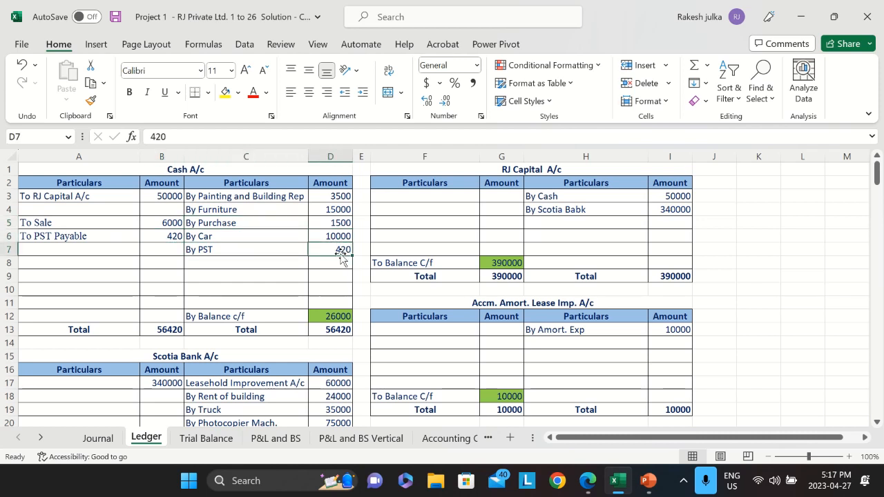
pyautogui.click(338, 320)
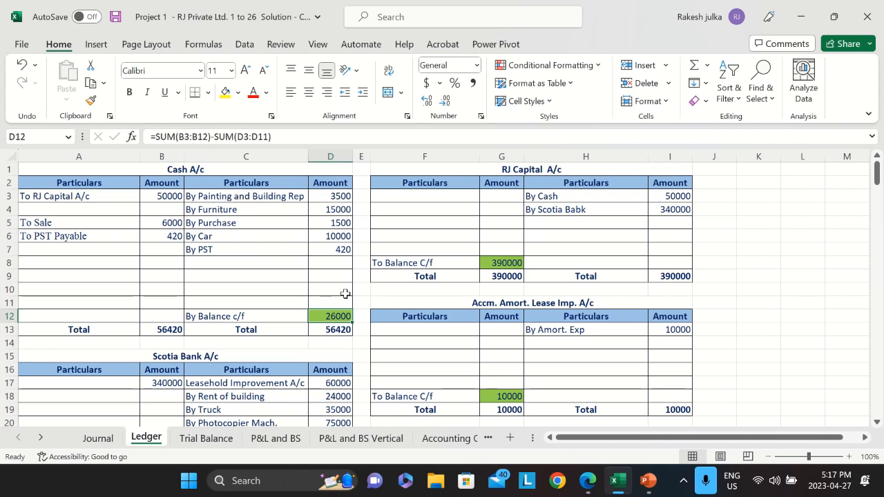
# Examine the RJ Capital A/c's closing balance formula and its Cash and Scotia Bank credit postings.
pyautogui.click(543, 175)
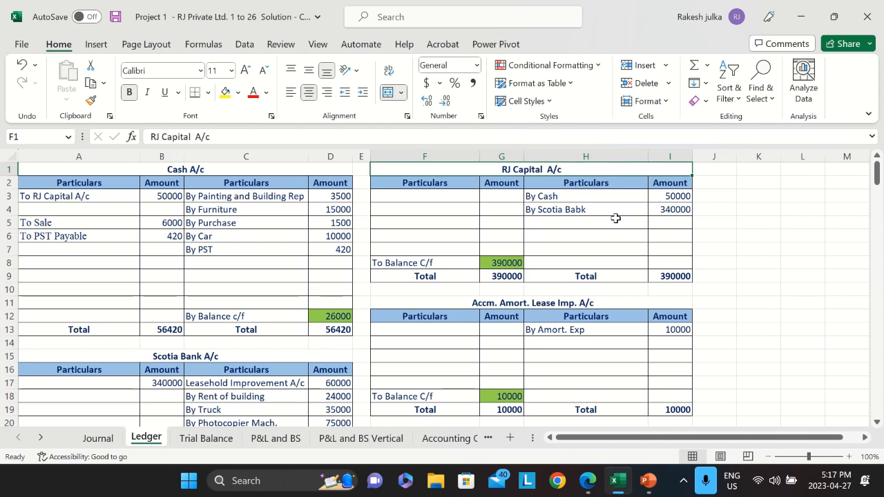
pyautogui.click(511, 263)
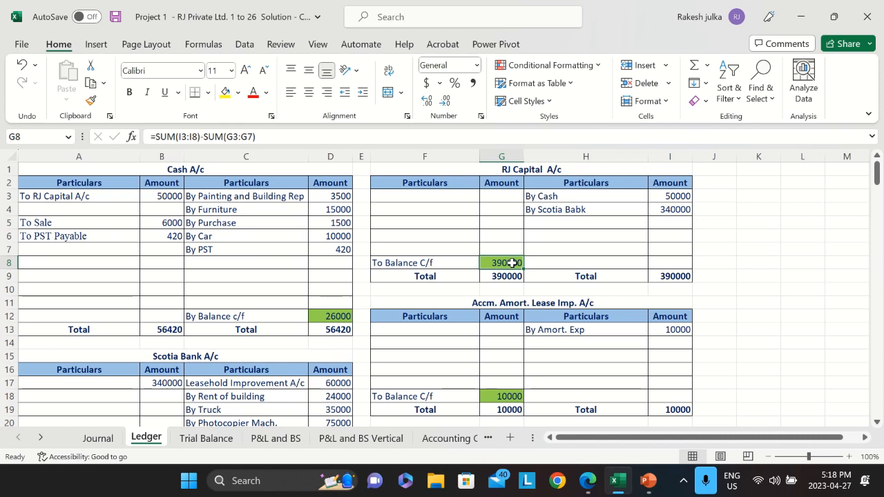
pyautogui.click(605, 197)
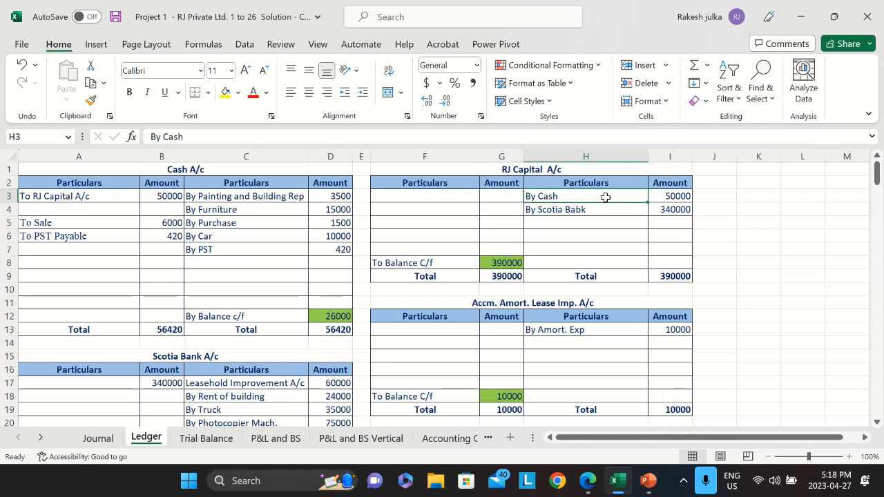
pyautogui.click(669, 214)
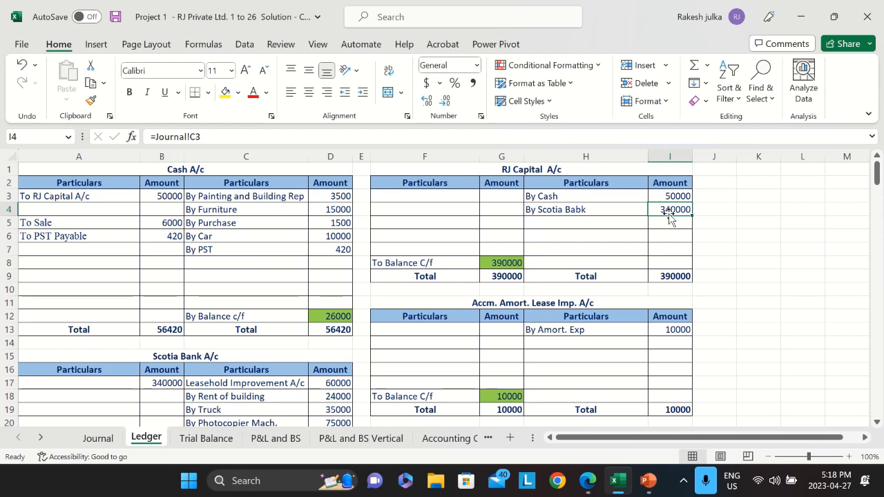
# Compare the RJ Capital A/c's Scotia Bank credit with the unlabelled debit amount in the Scotia Bank A/c.
pyautogui.scroll(-2, 310, 317)
pyautogui.click(218, 344)
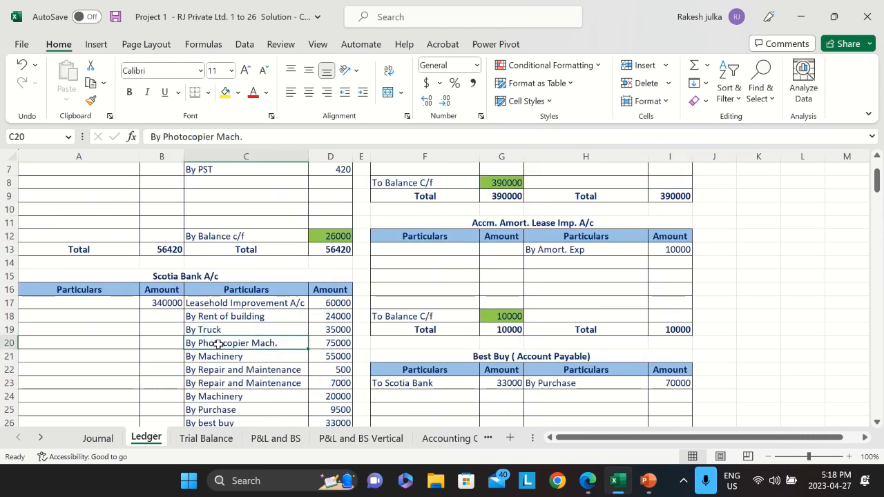
pyautogui.scroll(-2, 218, 343)
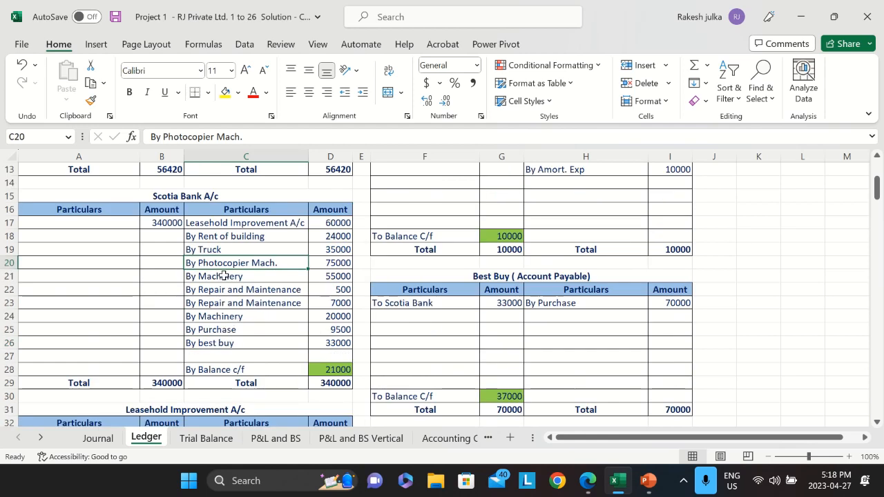
pyautogui.click(173, 223)
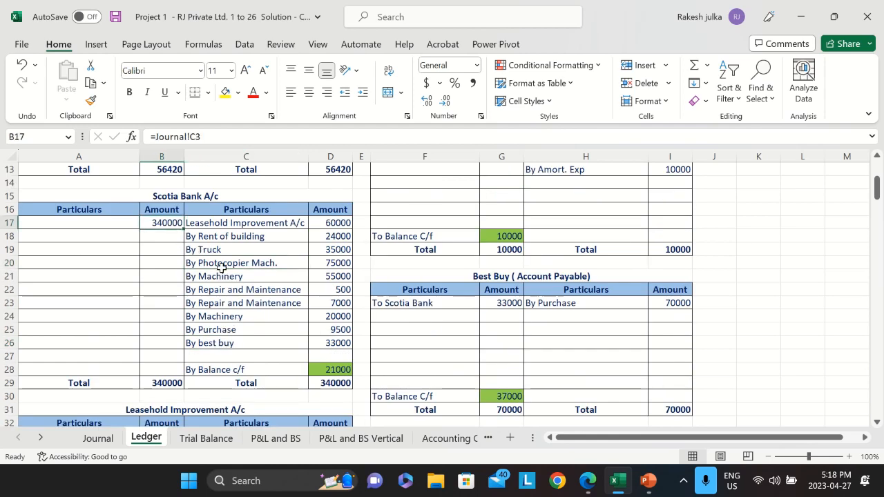
pyautogui.scroll(4, 516, 238)
pyautogui.click(675, 210)
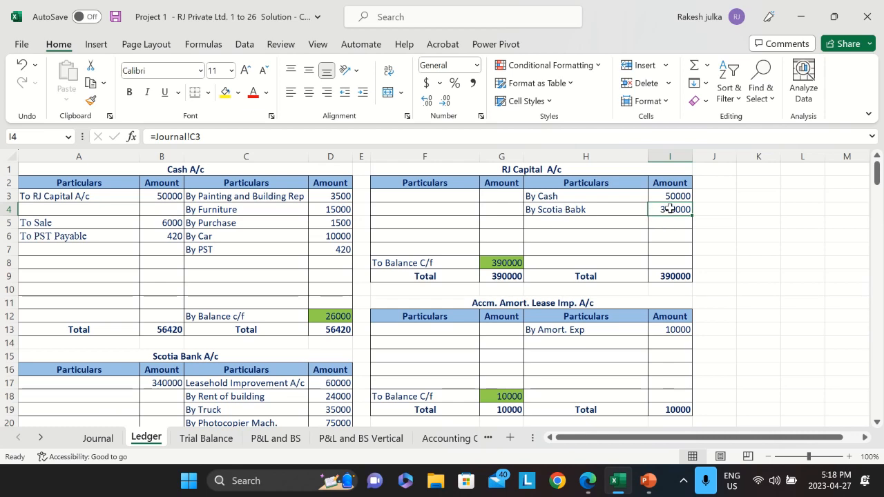
pyautogui.click(493, 168)
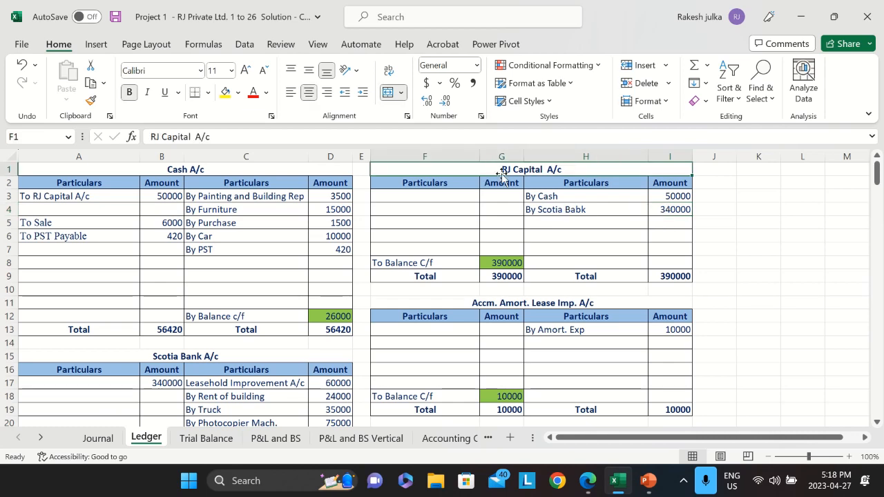
pyautogui.click(673, 210)
pyautogui.scroll(-3, 232, 306)
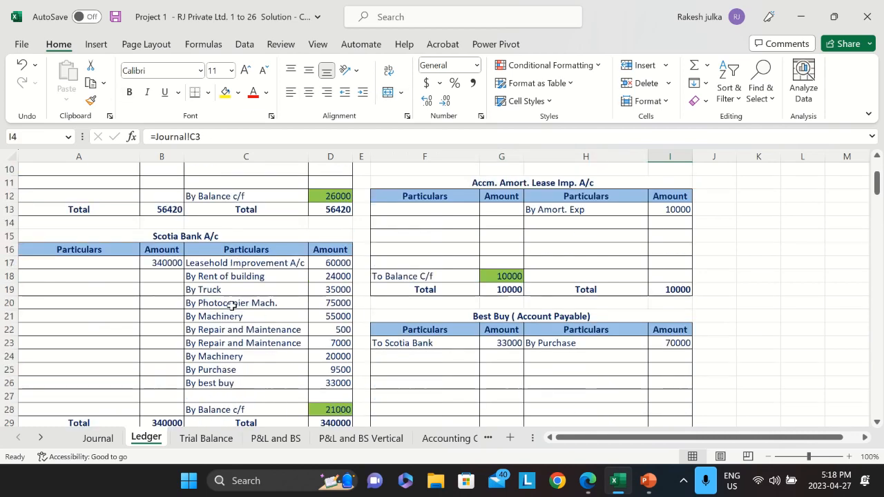
# Label the unnamed debit line of the Scotia Bank A/c "To RJ Caital A/c" in its Particulars cell.
pyautogui.click(171, 263)
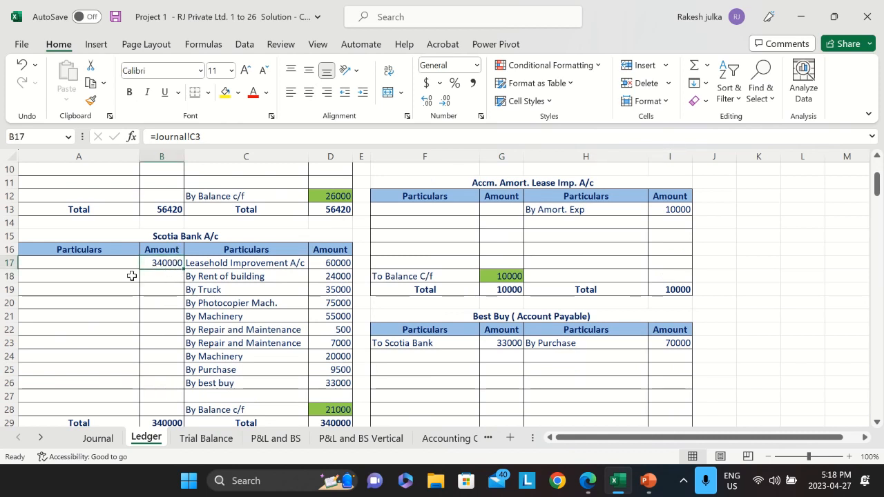
pyautogui.click(100, 261)
pyautogui.write('To')
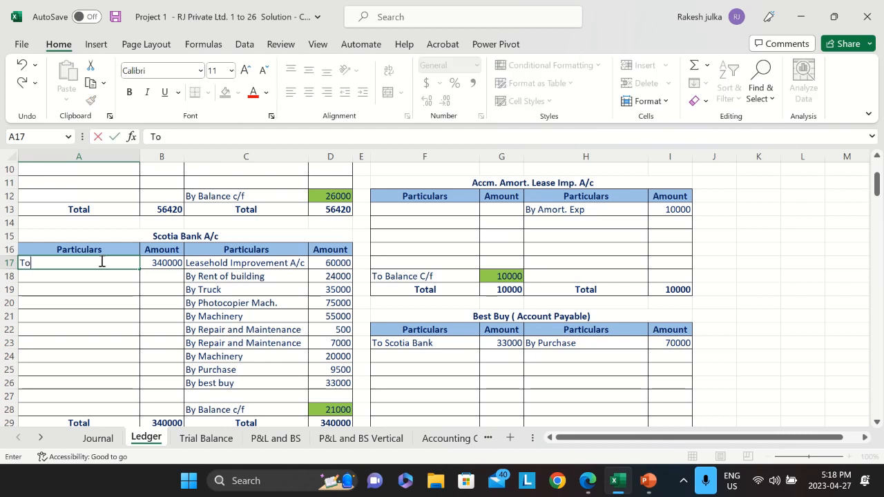
pyautogui.write(' RJ Cp')
pyautogui.write('i')
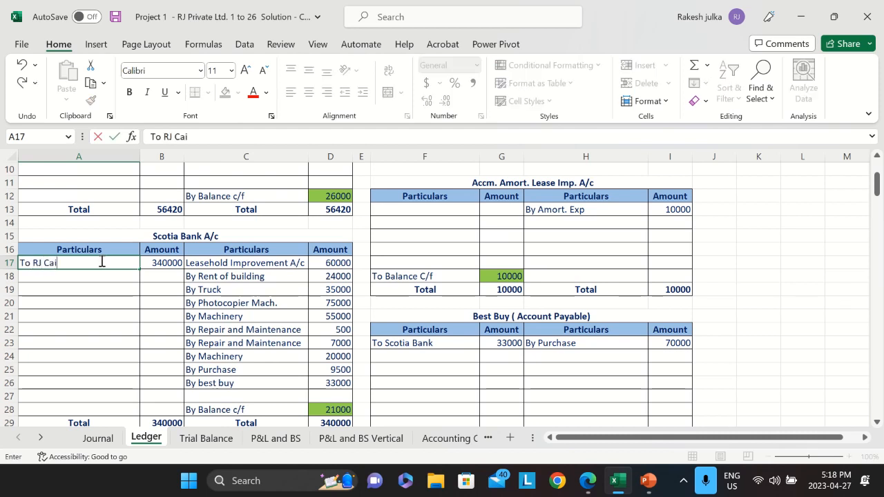
pyautogui.write('tal A/c')
pyautogui.press('Return')
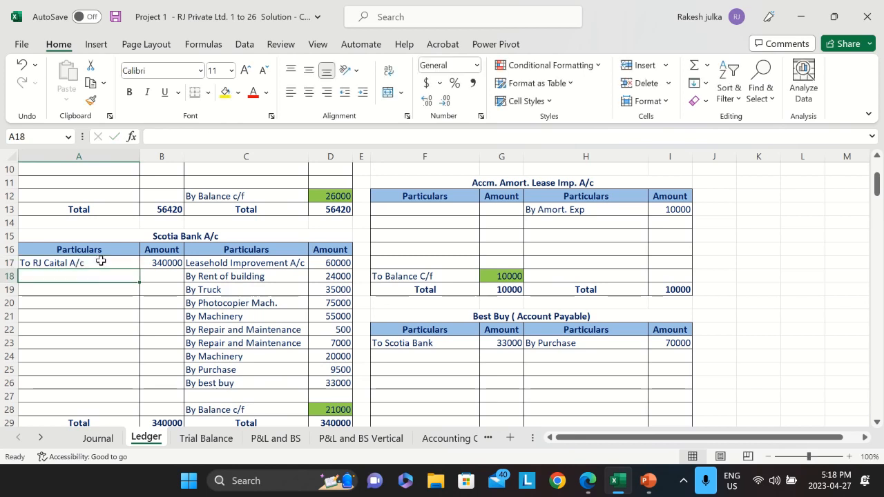
pyautogui.click(99, 302)
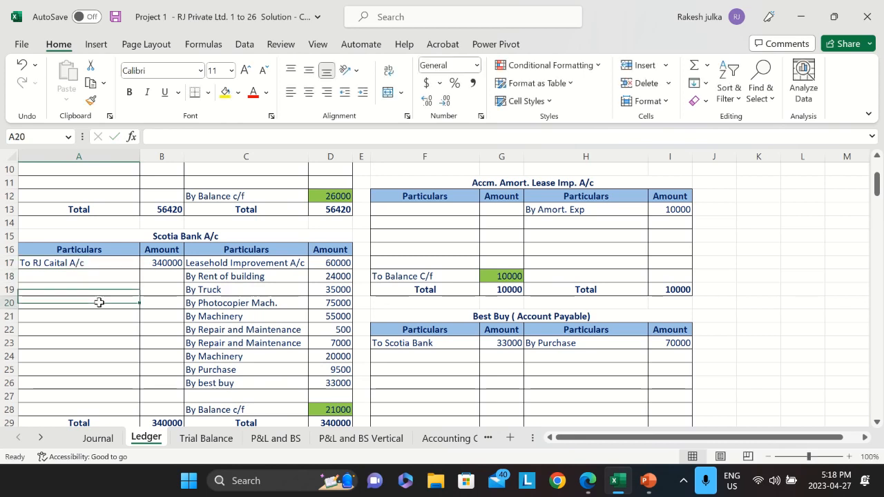
# Check the Scotia Bank A/c's debit amount, credit postings and closing balance against the Scotia Bank line on the P&L and BS sheet.
pyautogui.click(169, 265)
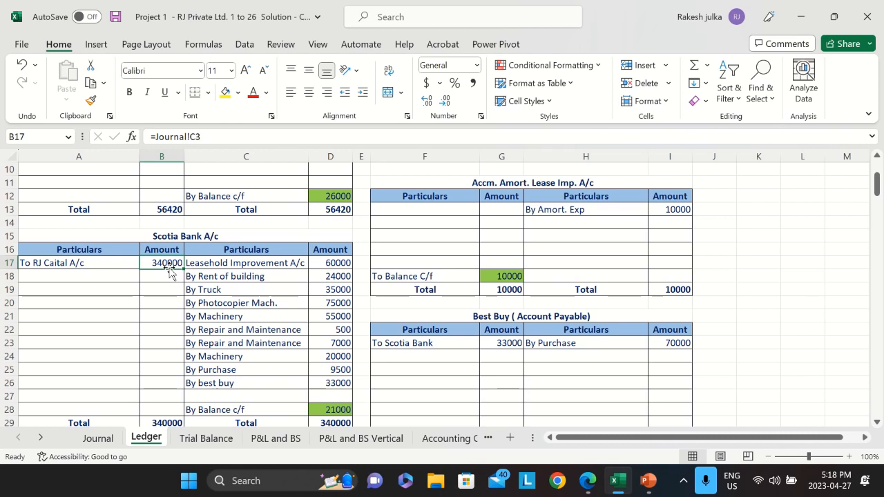
pyautogui.click(256, 329)
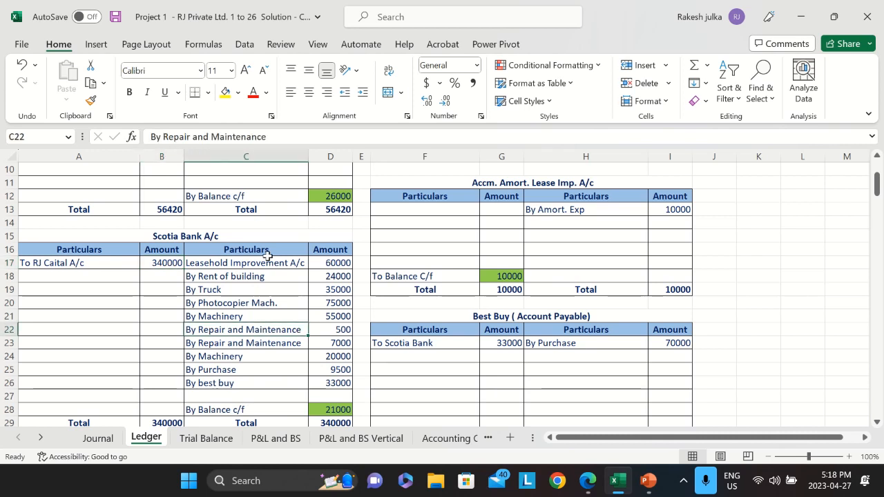
pyautogui.click(262, 263)
pyautogui.moveTo(262, 275); pyautogui.dragTo(325, 384)
pyautogui.scroll(-3, 252, 397)
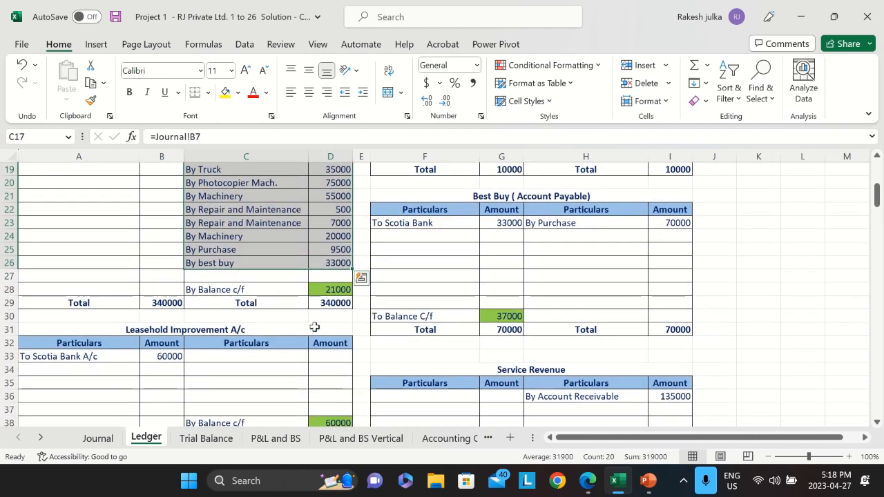
pyautogui.click(349, 288)
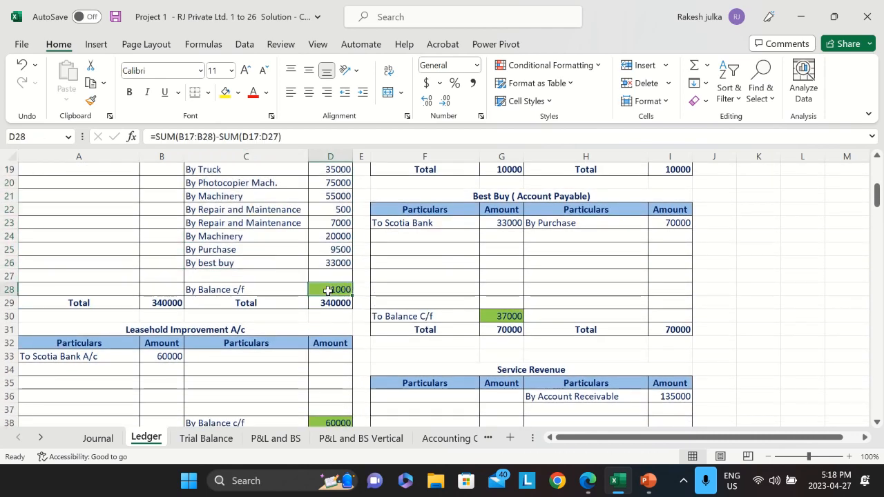
pyautogui.click(286, 442)
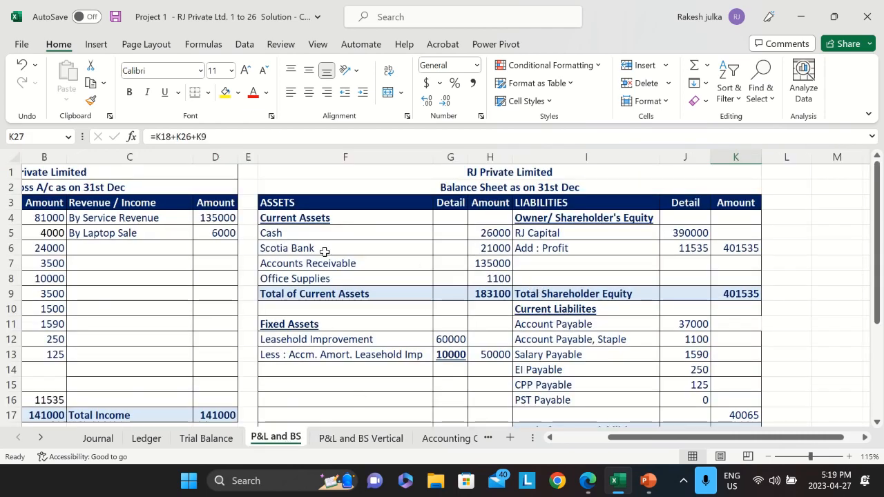
# Check how the balance sheet's Scotia Bank and Cash amounts link to the Trial Balance sheet.
pyautogui.click(480, 250)
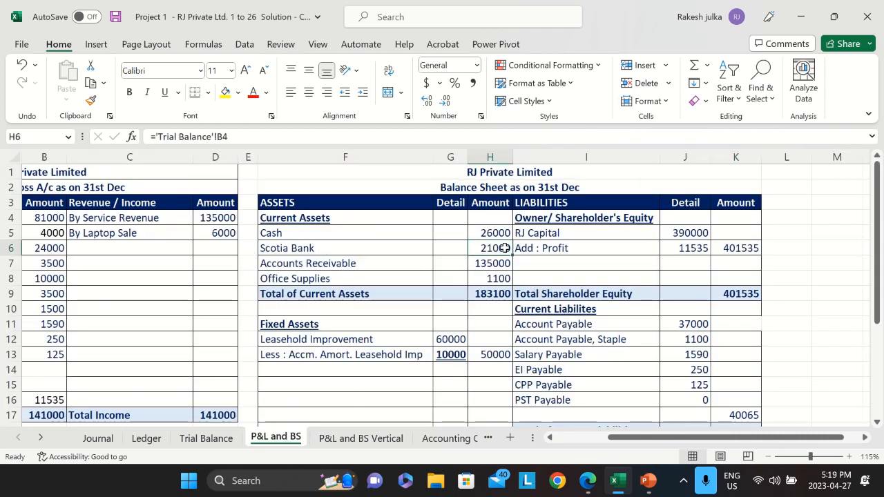
pyautogui.click(333, 235)
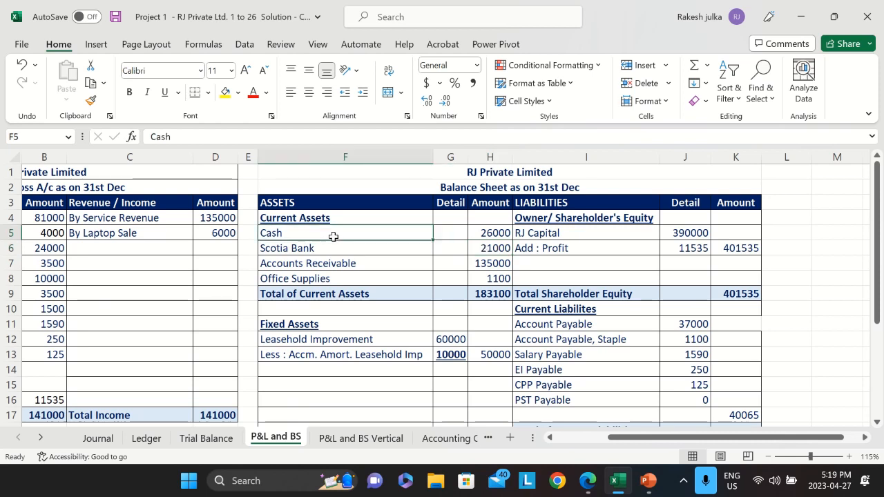
pyautogui.click(491, 236)
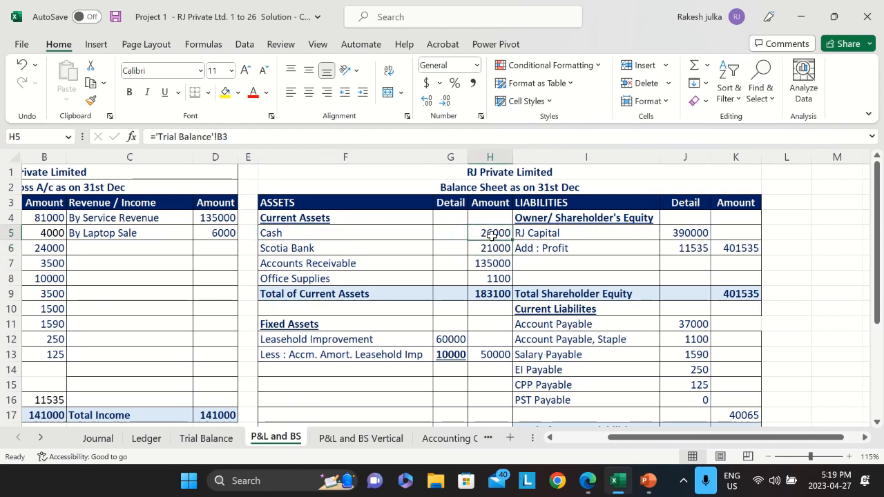
pyautogui.click(211, 441)
pyautogui.click(273, 439)
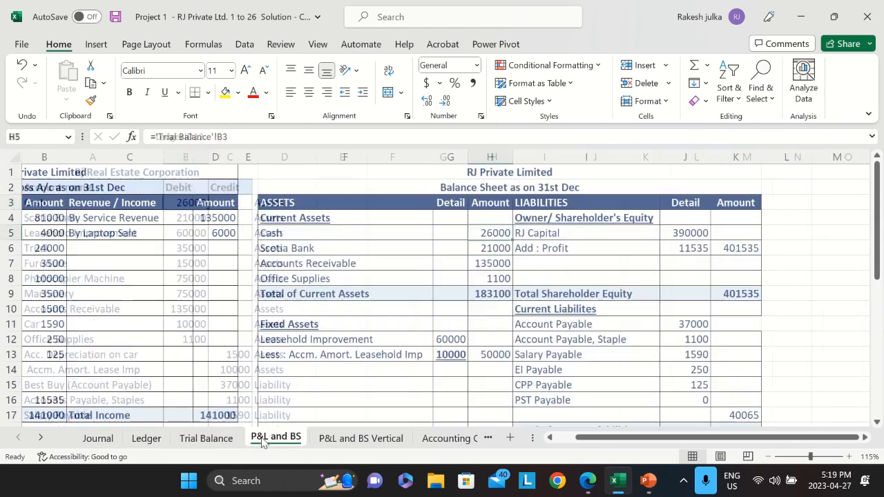
# Review the opening entries on the Journal sheet, from the capital contribution to the painting and building repair, including their account types and rules.
pyautogui.click(148, 438)
pyautogui.click(100, 438)
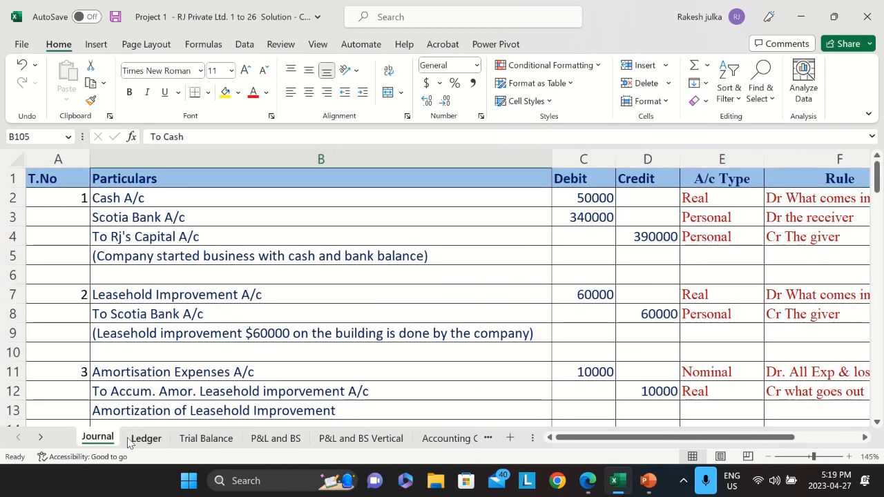
pyautogui.click(136, 441)
pyautogui.click(97, 438)
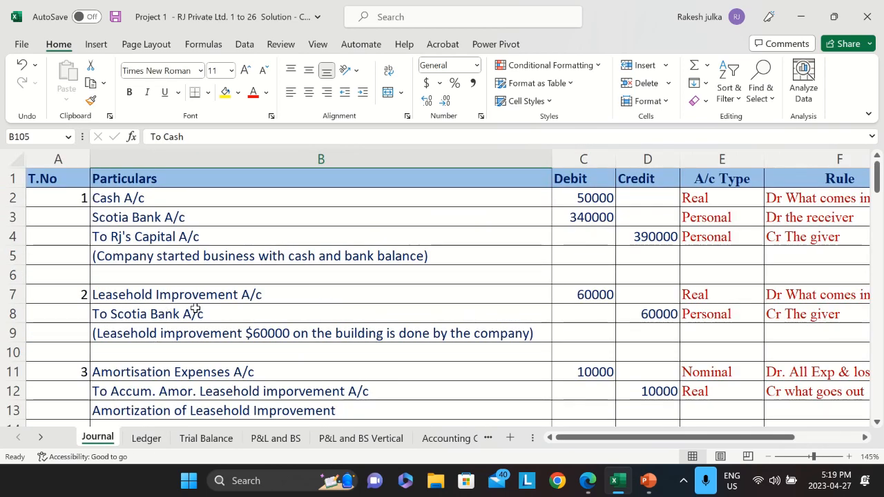
pyautogui.scroll(-2, 235, 293)
pyautogui.scroll(-2, 235, 294)
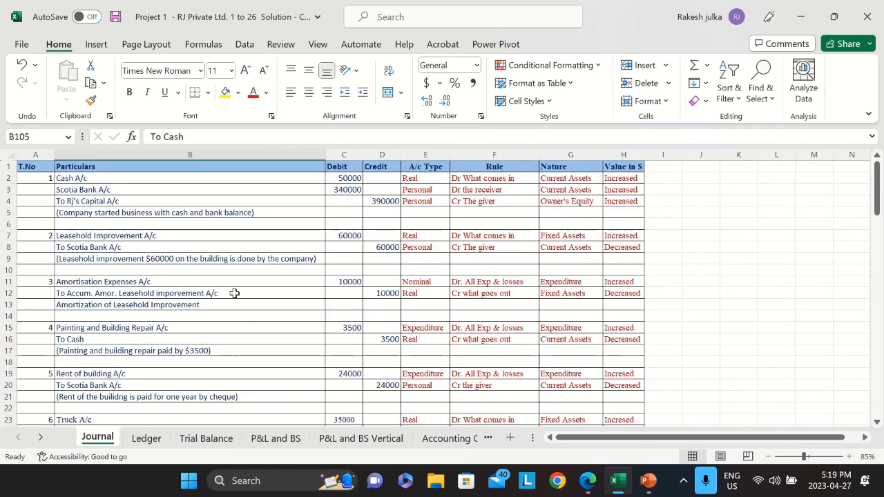
pyautogui.scroll(2, 234, 294)
pyautogui.scroll(1, 296, 272)
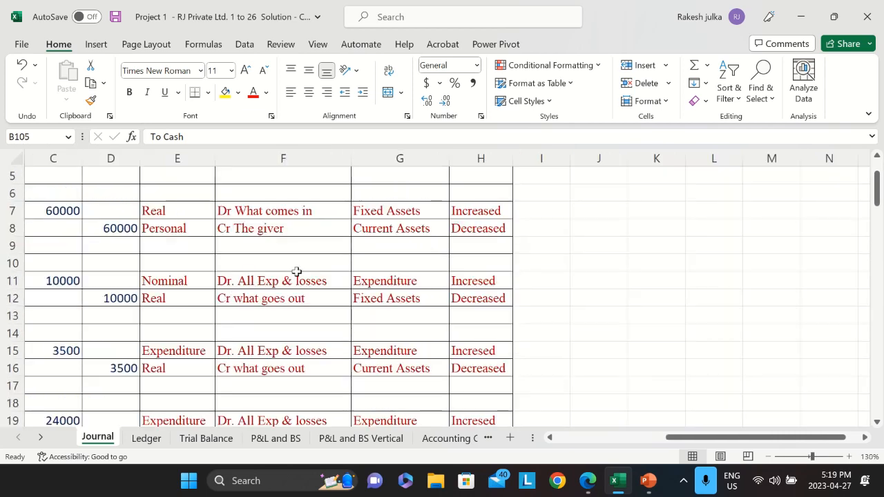
pyautogui.moveTo(297, 272); pyautogui.dragTo(3, 271)
pyautogui.click(231, 263)
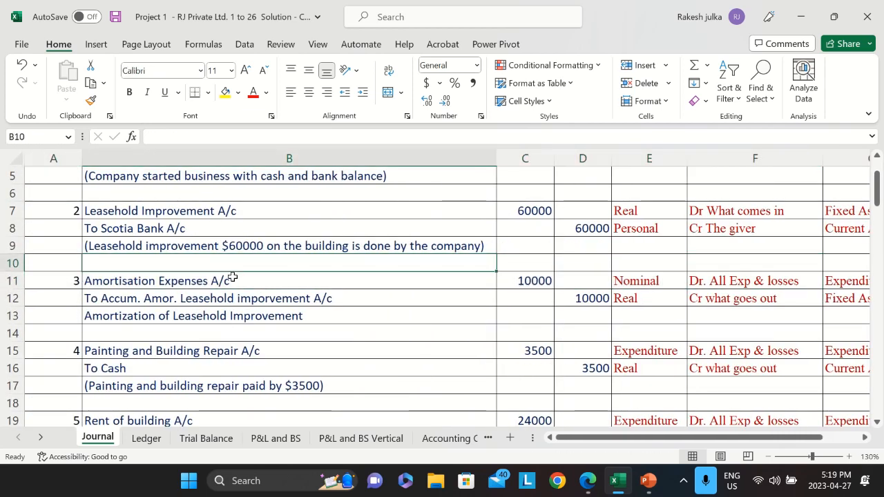
pyautogui.scroll(2, 233, 278)
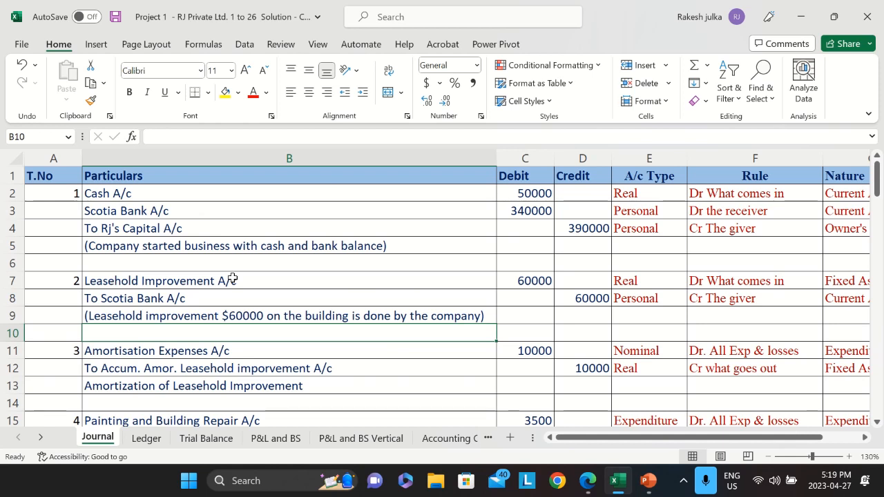